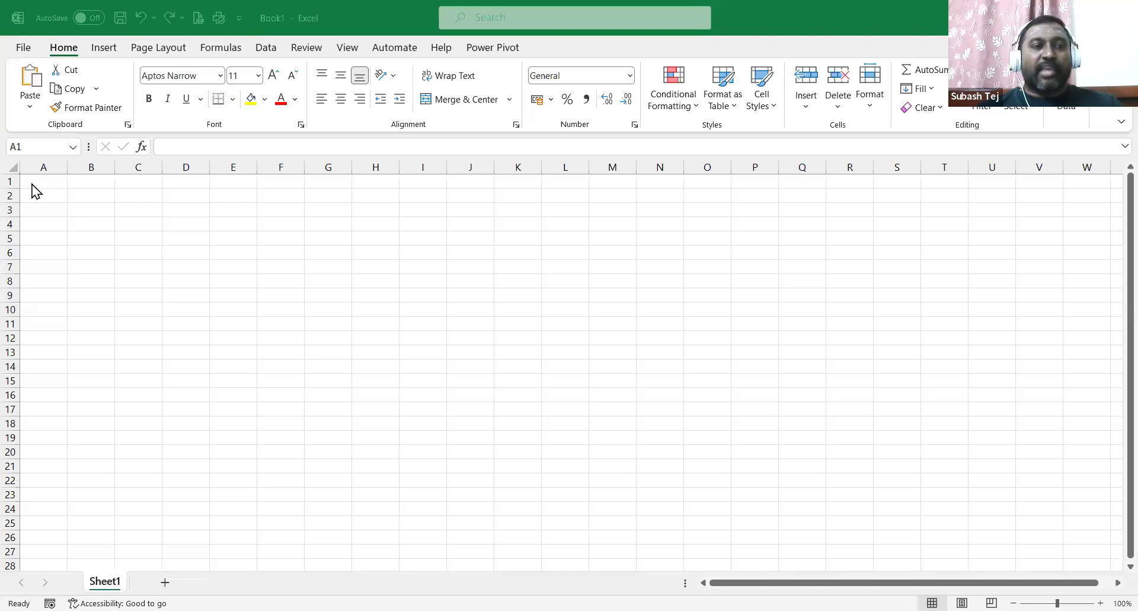
Move around the sheet selecting cells F6, A1, G6, J9, G14, Q11, H7 and G7.
left_click(279, 255)
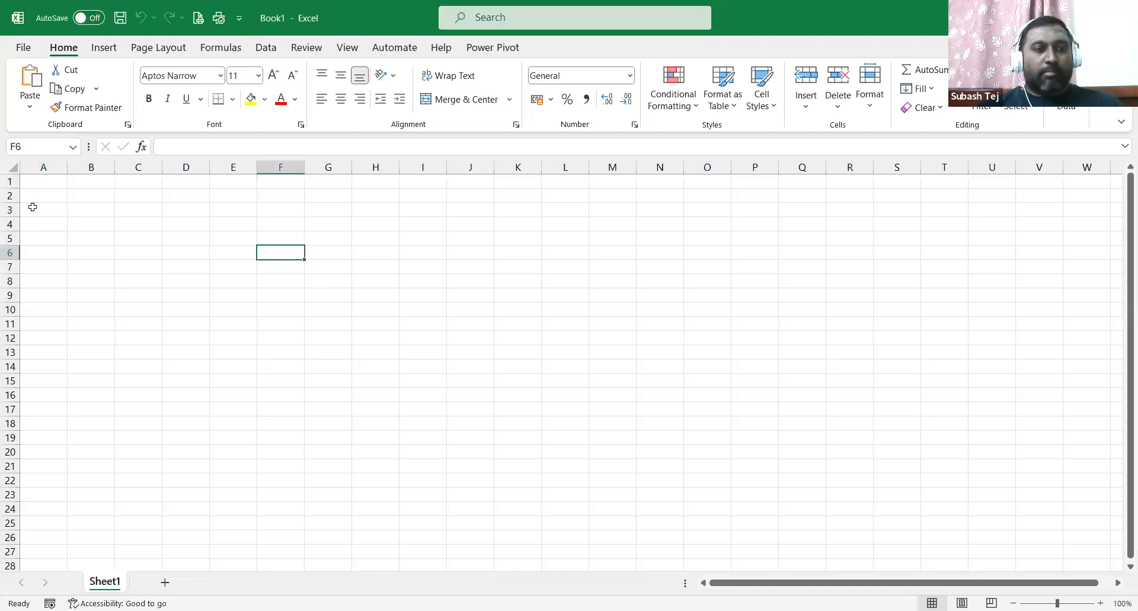
left_click(41, 184)
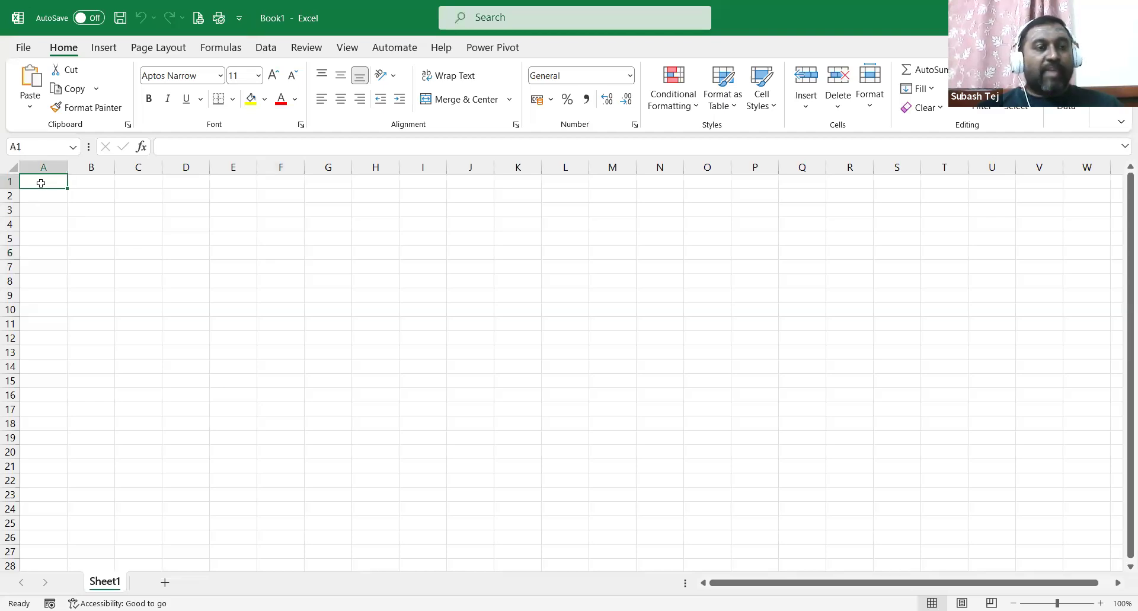
left_click(320, 252)
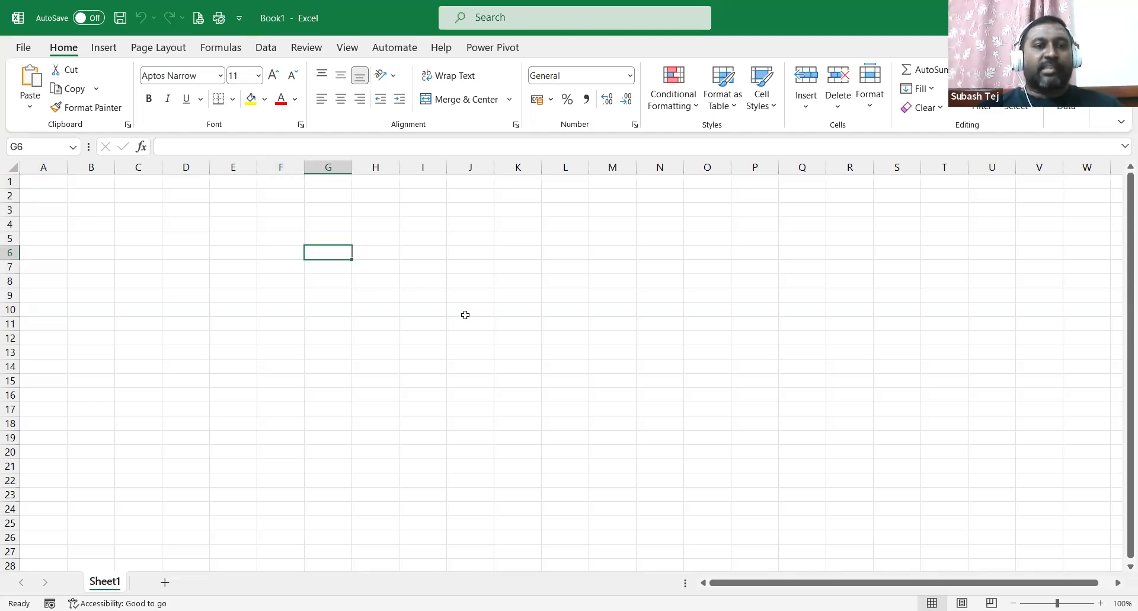
left_click(476, 293)
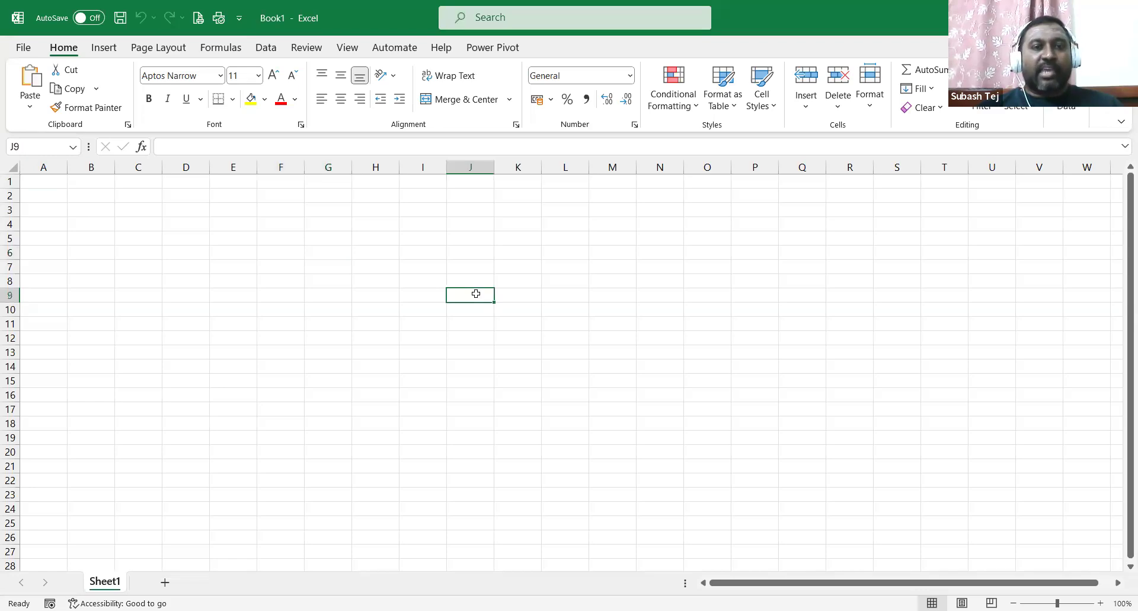
left_click(329, 372)
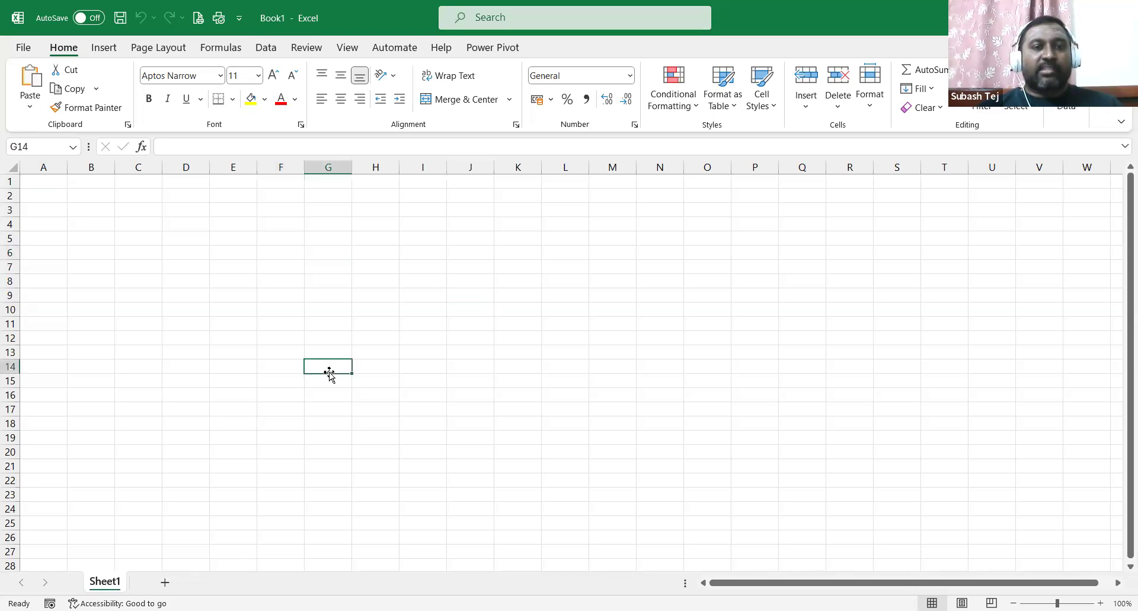
left_click(819, 322)
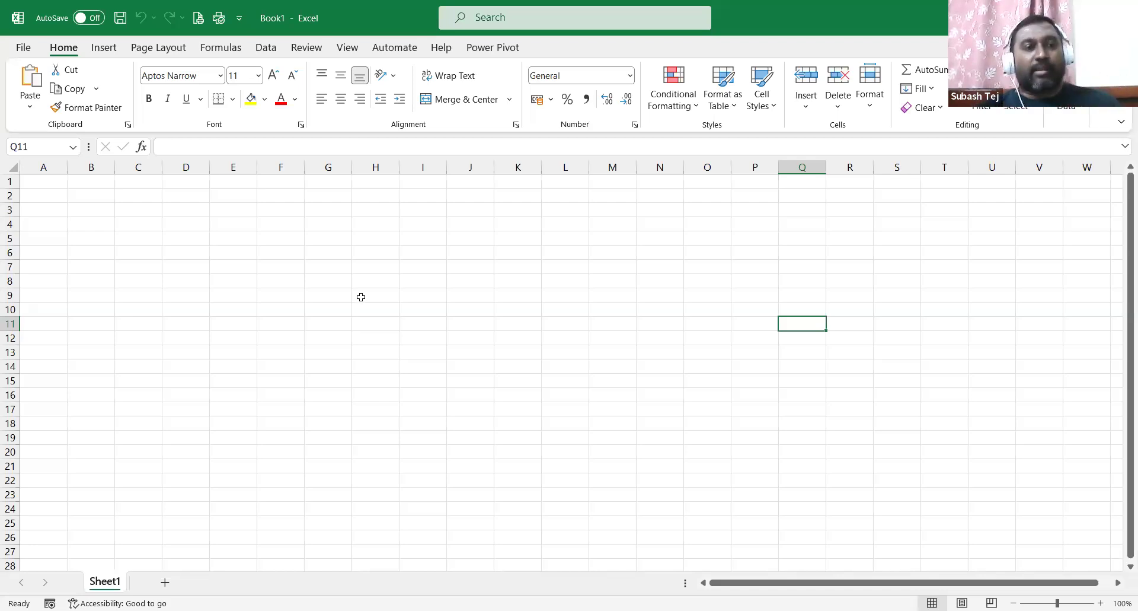
left_click(45, 183)
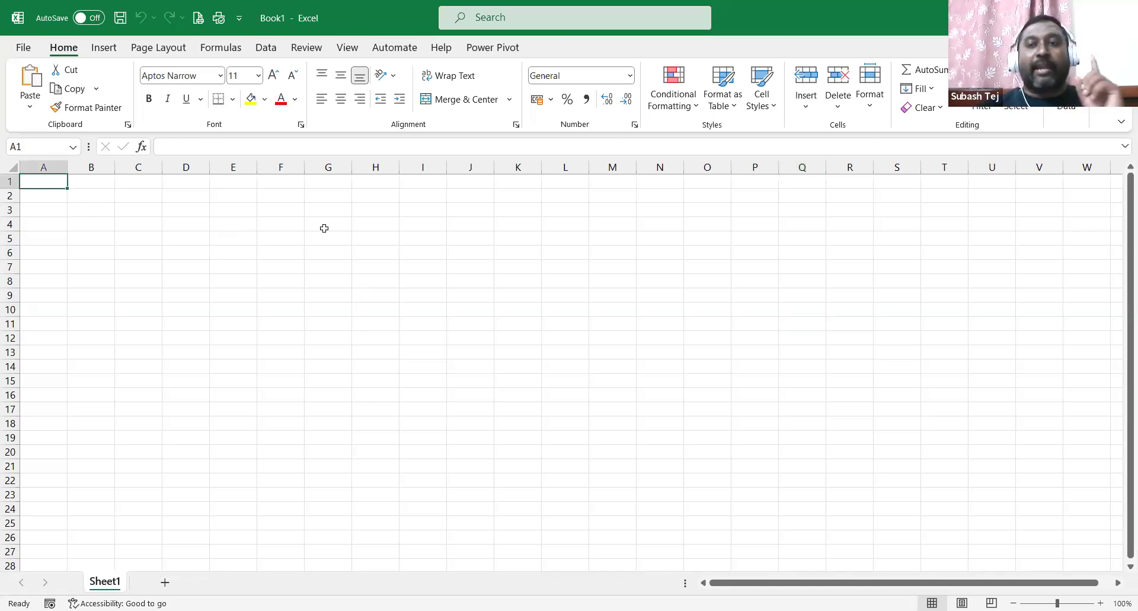
left_click(361, 265)
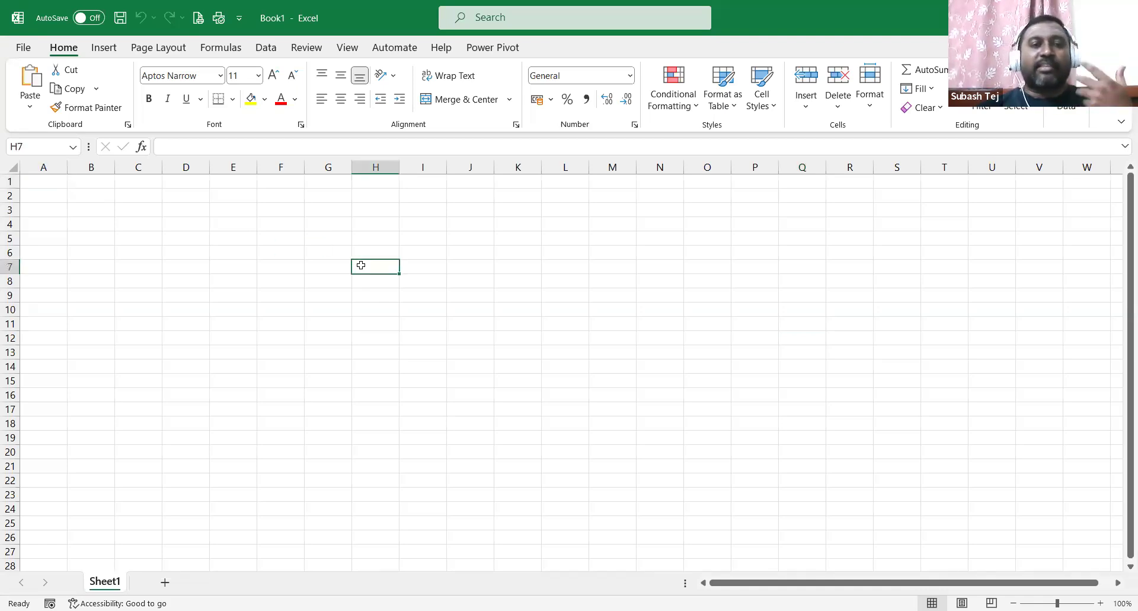
left_click(56, 186)
left_click(314, 270)
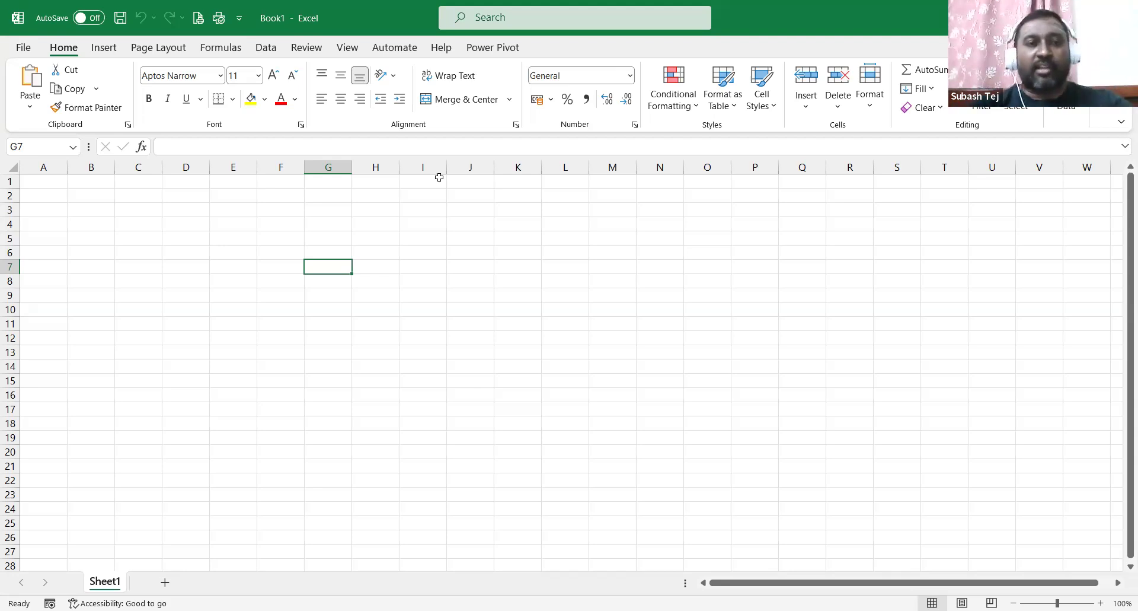
Browse the Insert, Page Layout, Formulas, Data, Review and View ribbon tabs, then return to Home.
left_click(62, 209)
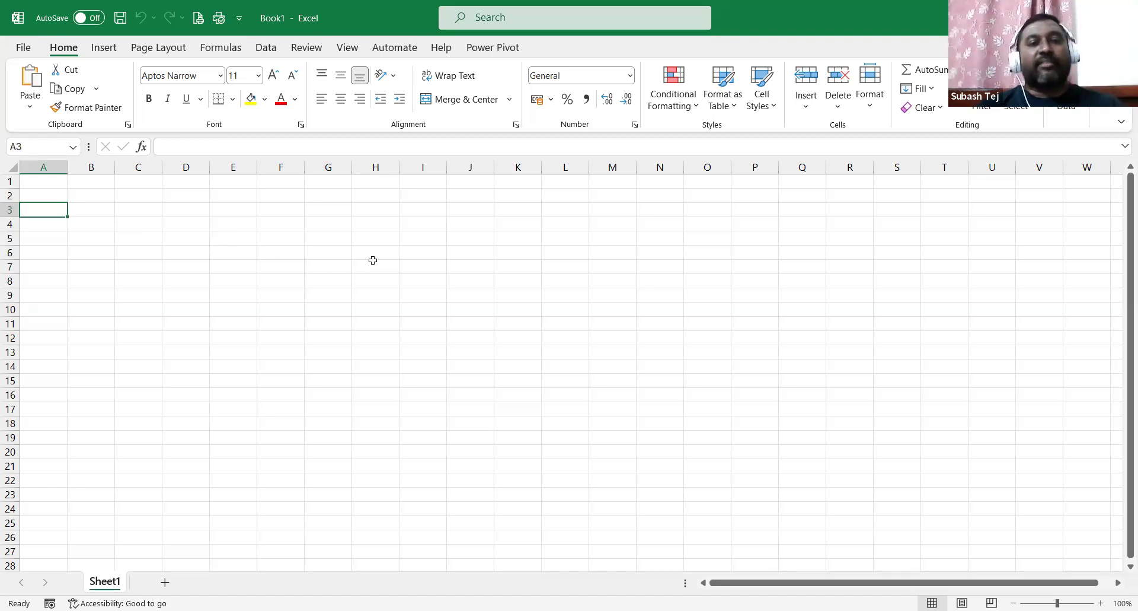
left_click(112, 47)
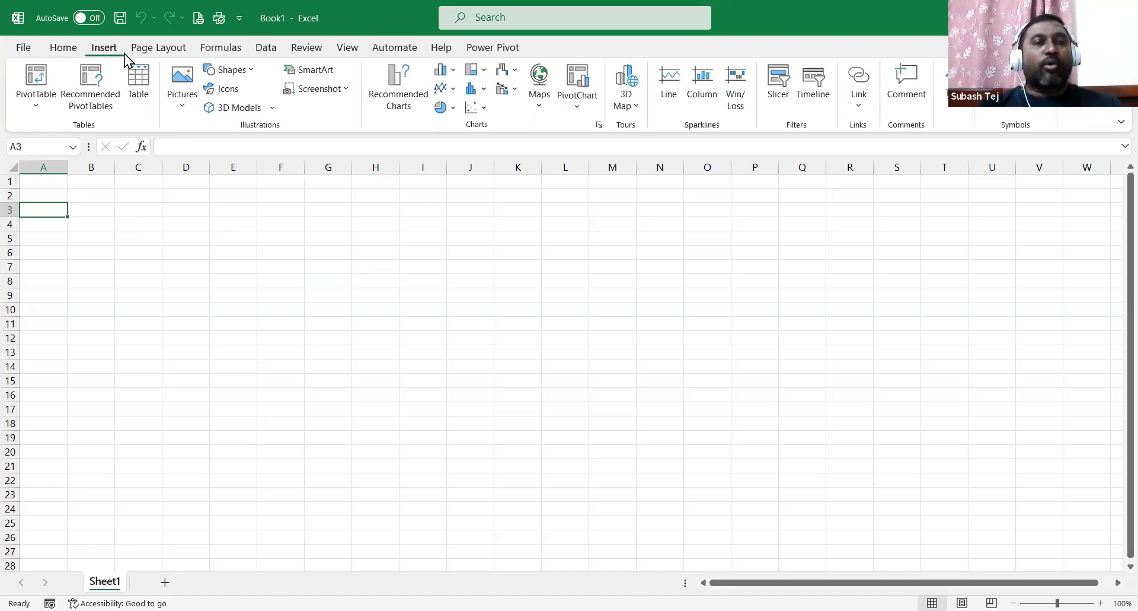
left_click(156, 53)
left_click(230, 51)
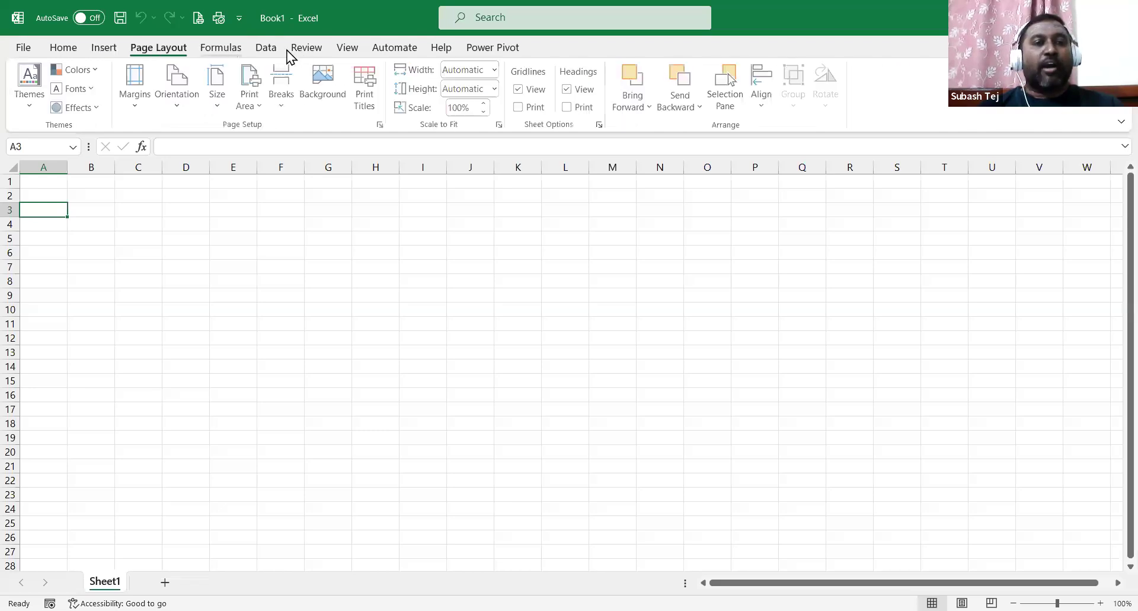
left_click(267, 52)
left_click(304, 52)
left_click(339, 52)
left_click(74, 52)
left_click(109, 210)
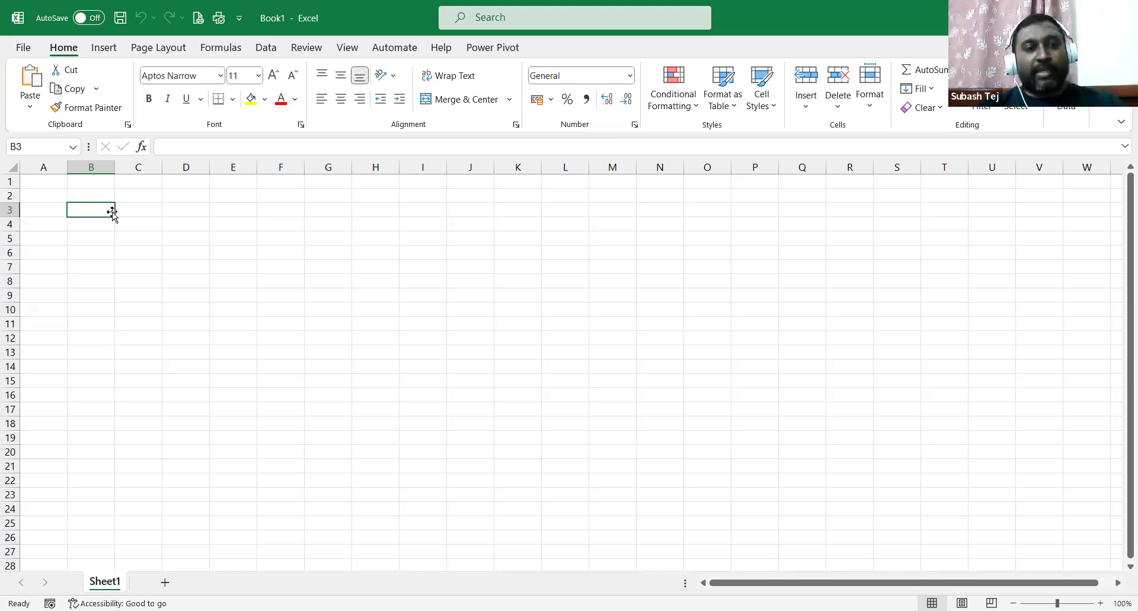
Enter a sample name in B2 and 45 in B3, then clear both cells.
left_click(240, 224)
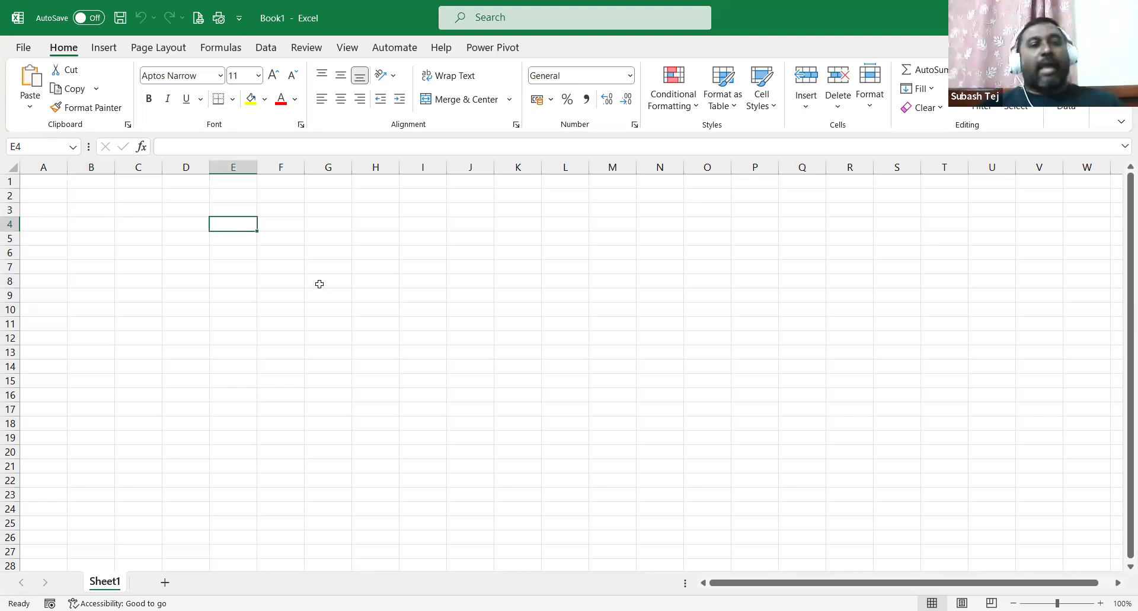
left_click(97, 194)
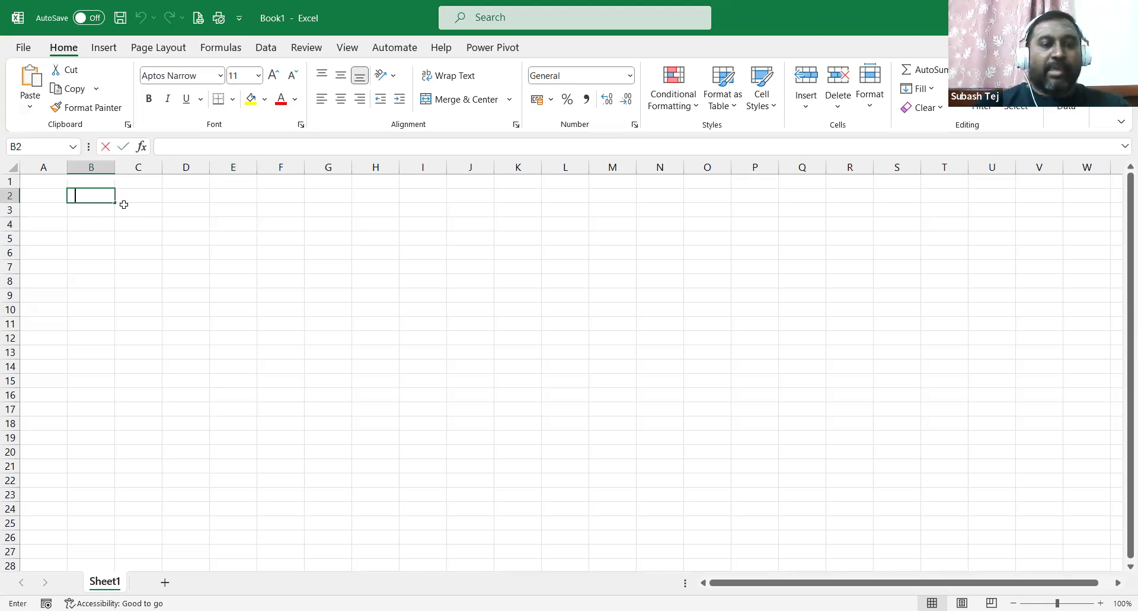
type("Subash")
key("Return")
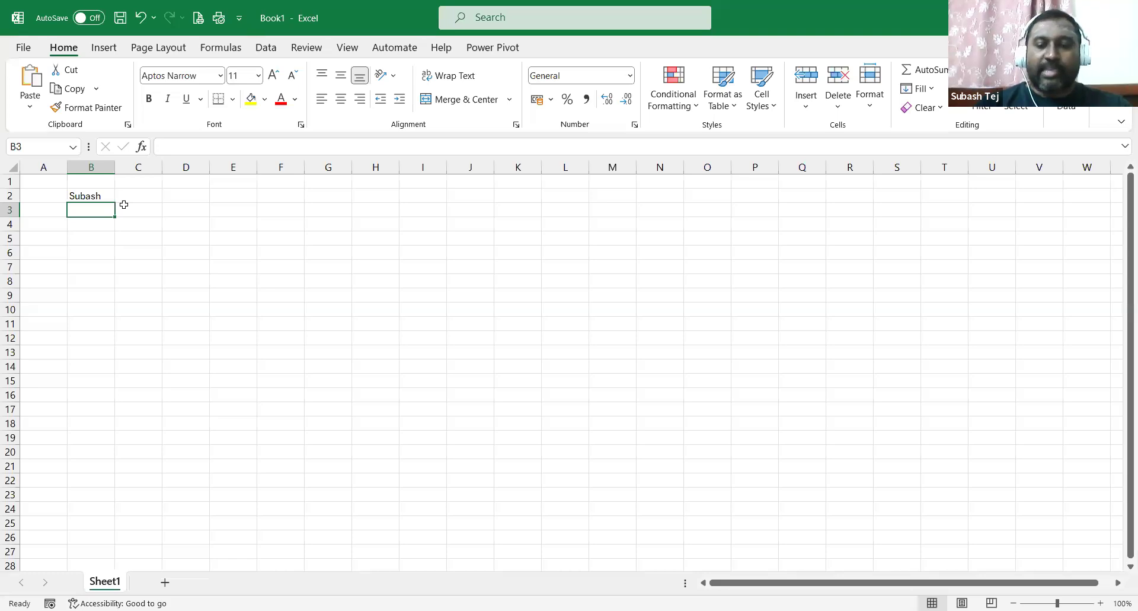
type("45")
key("Return")
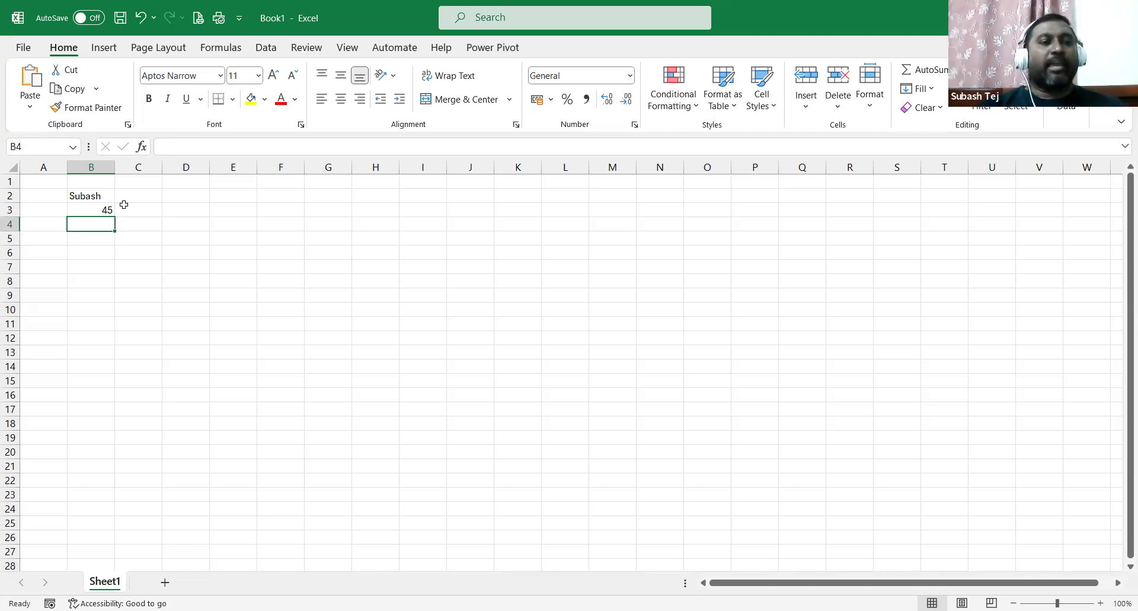
left_click_drag(82, 194, 86, 210)
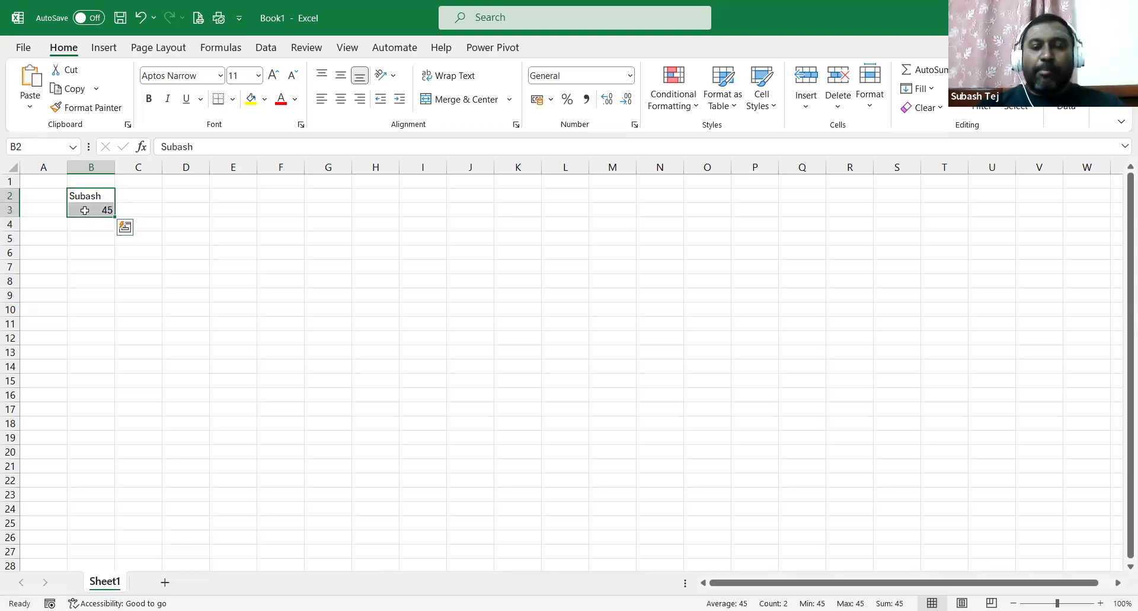
key("Delete")
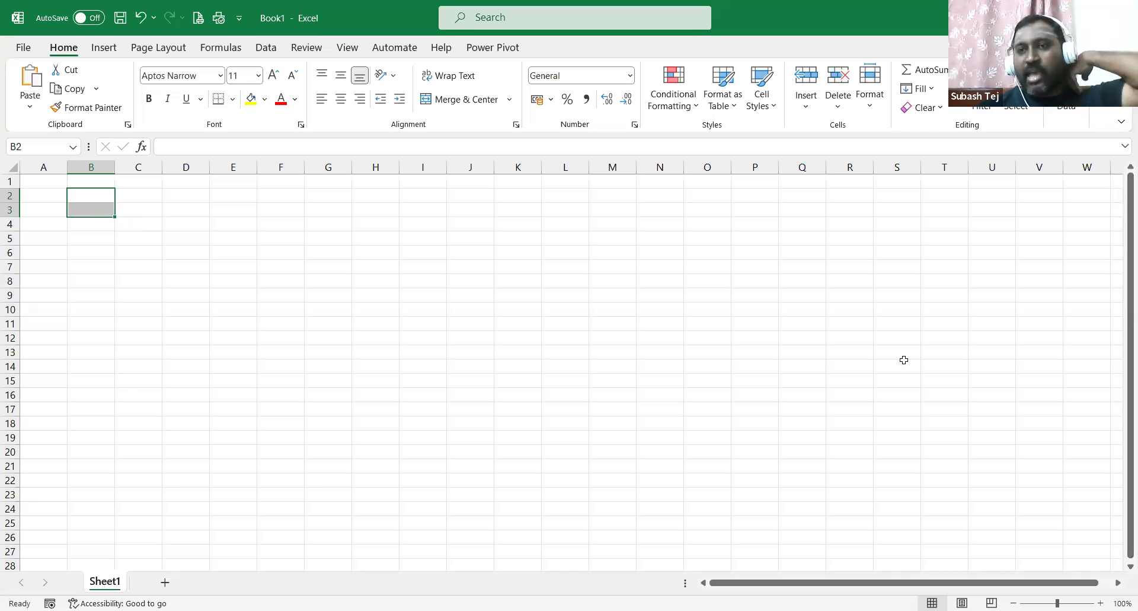
Enter the headers S.No in B2 and Name of The Student in C2.
left_click(87, 195)
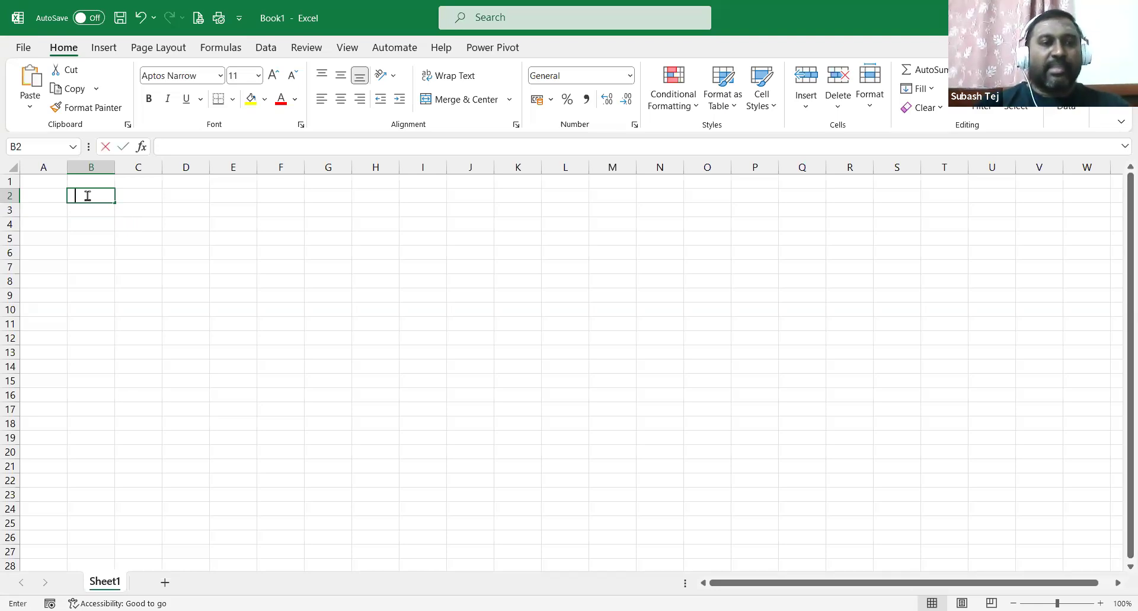
type(">")
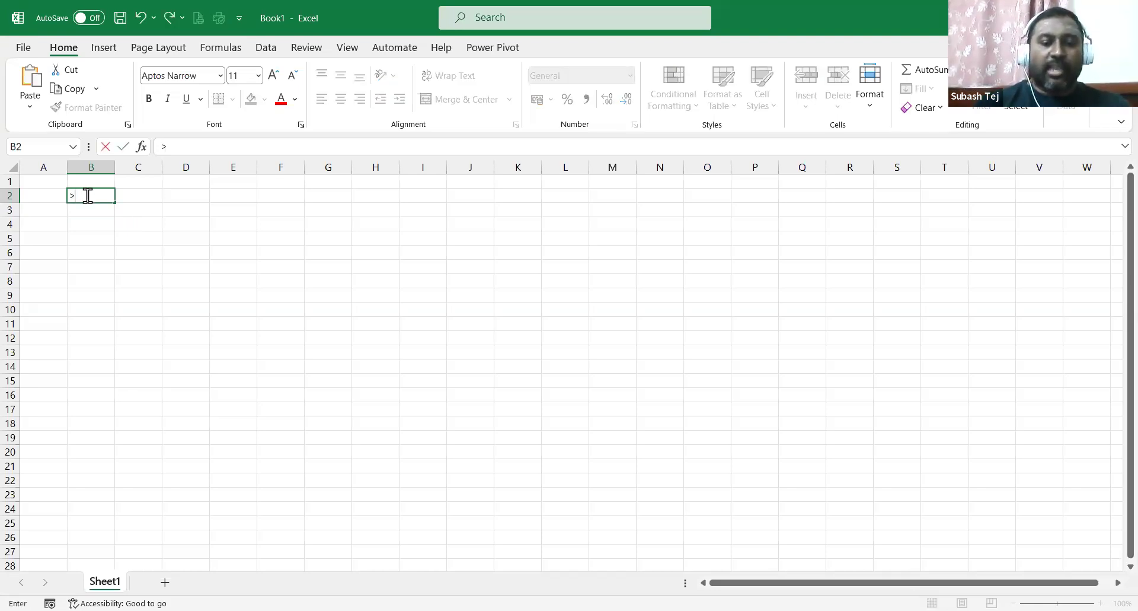
key("BackSpace")
type("S.No")
key("Tab")
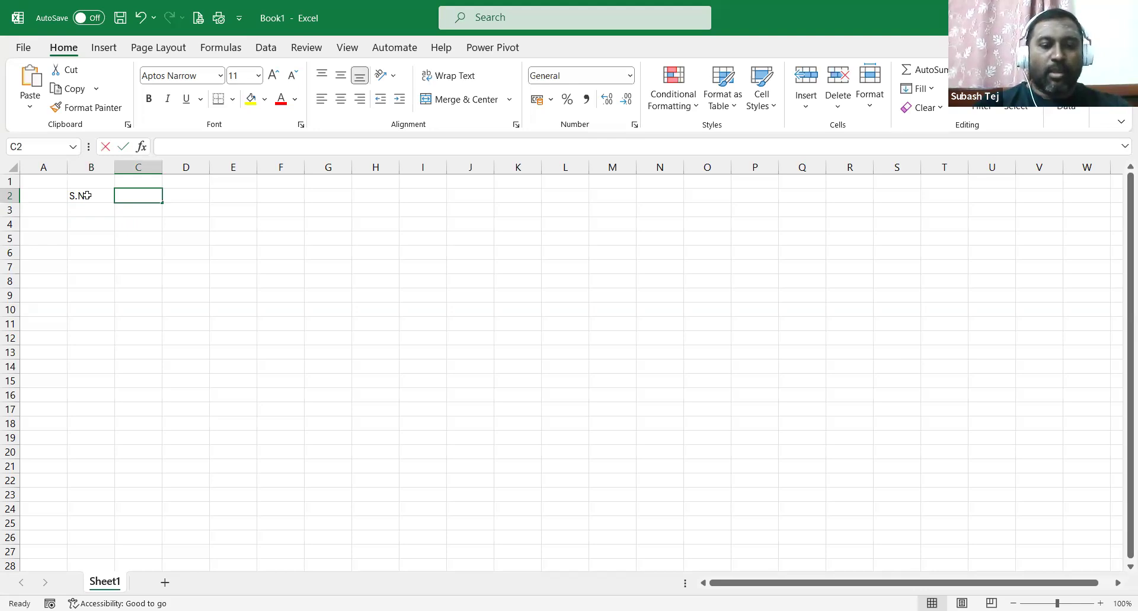
type("Name of The Student")
key("Tab")
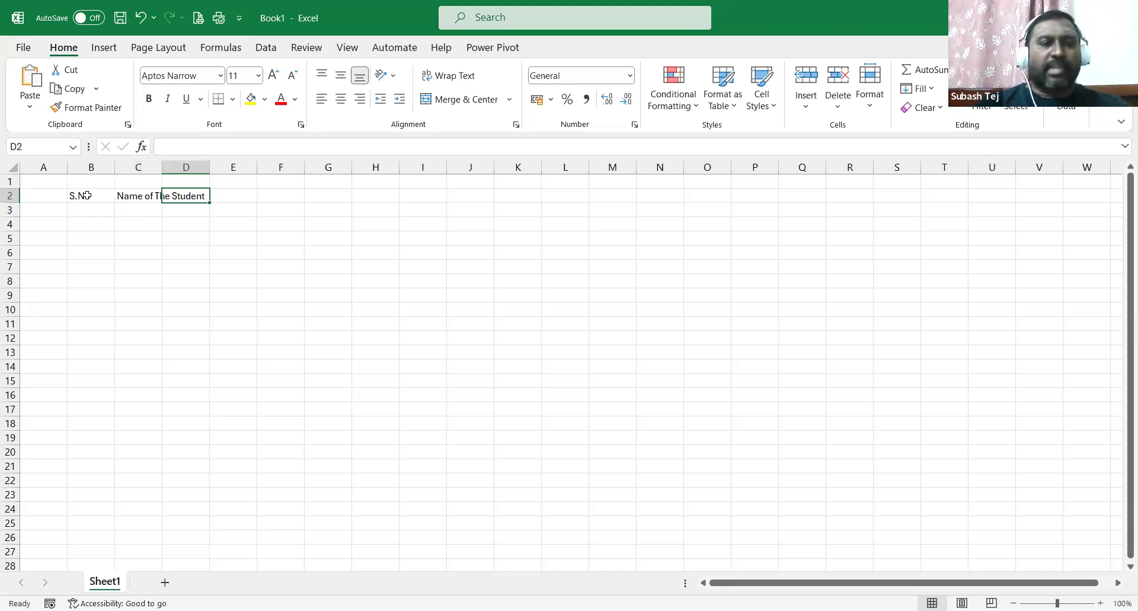
Autofit columns B and C to their header text.
double_click(115, 167)
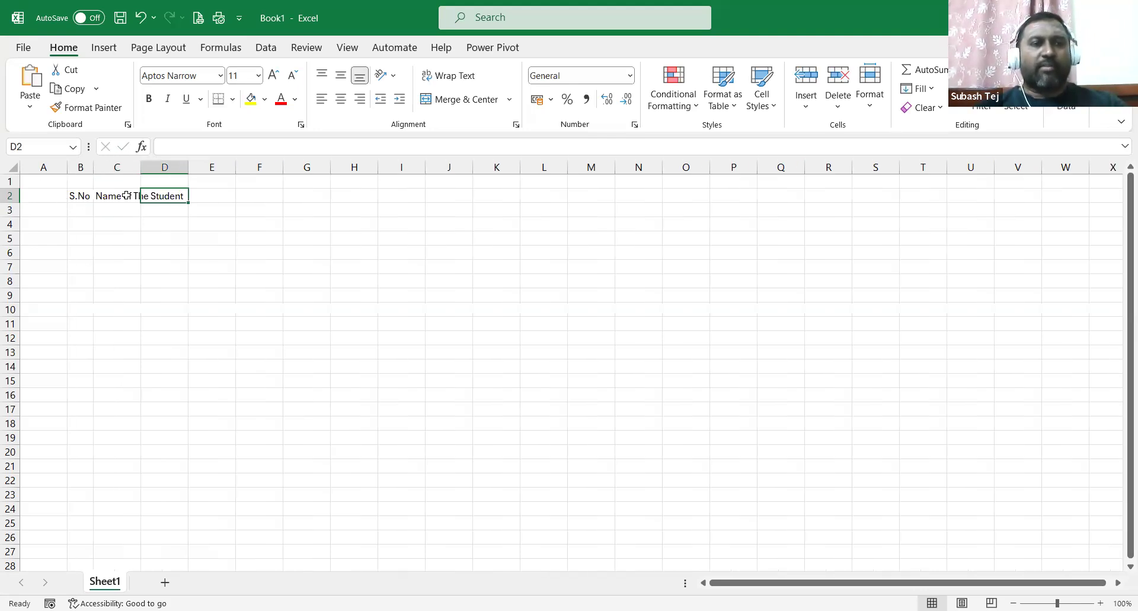
double_click(141, 167)
left_click(116, 170)
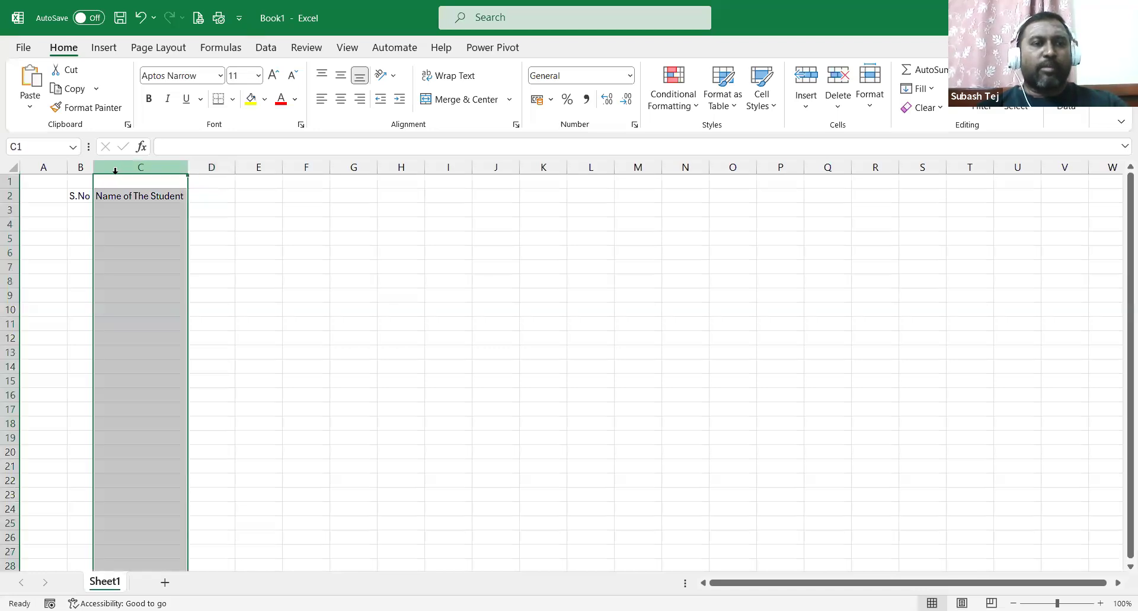
Insert a blank column at C and enter the Enroll No header in C2.
right_click(115, 170)
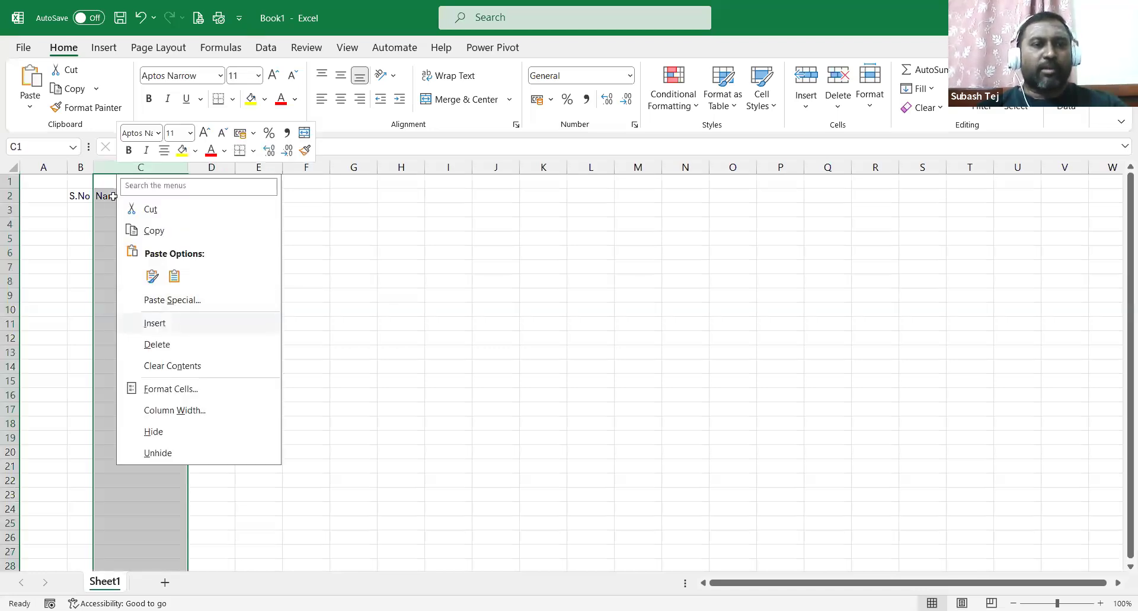
left_click(164, 322)
left_click(113, 196)
type("E")
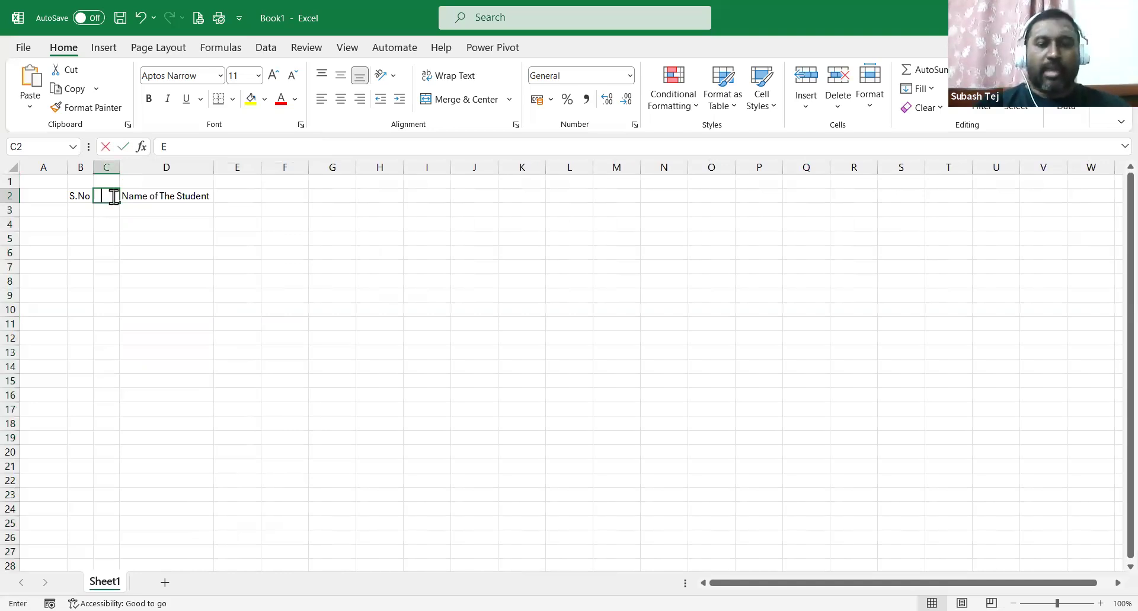
type("nroll")
key("Return")
Resize the columns: widen D for the student name header and narrow B to S.No.
left_click_drag(120, 167, 120, 167)
left_click_drag(258, 169, 266, 170)
left_click(88, 211)
left_click_drag(122, 169, 106, 170)
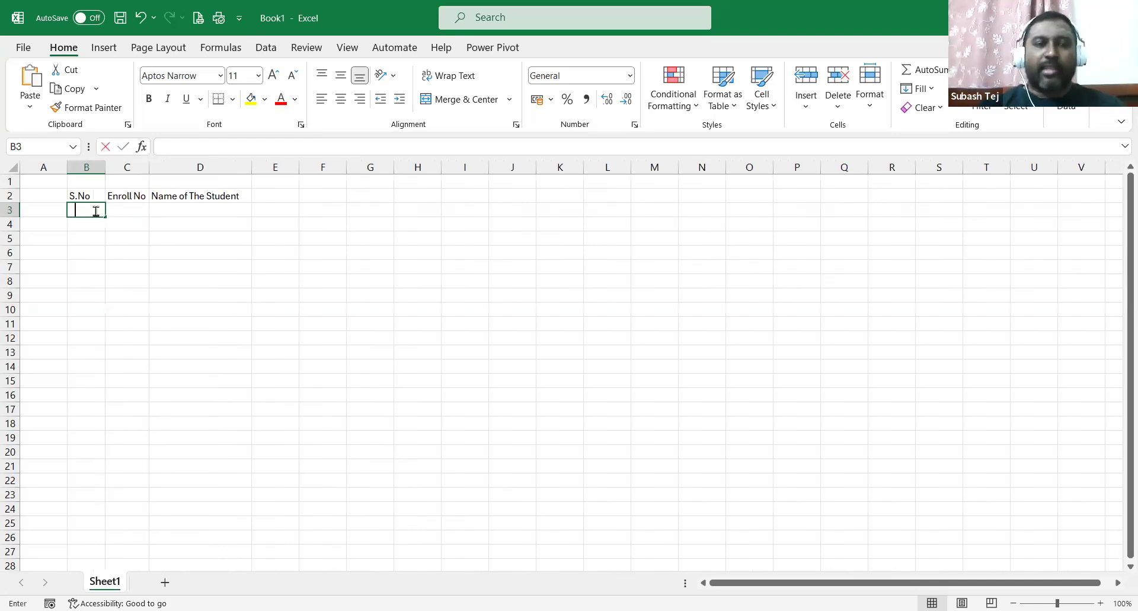
Enter serial numbers 1, 2 and 3 down column B, then delete the stray 3 from B5.
type("1")
key("Return")
type("2")
key("Return")
type("3")
key("Return")
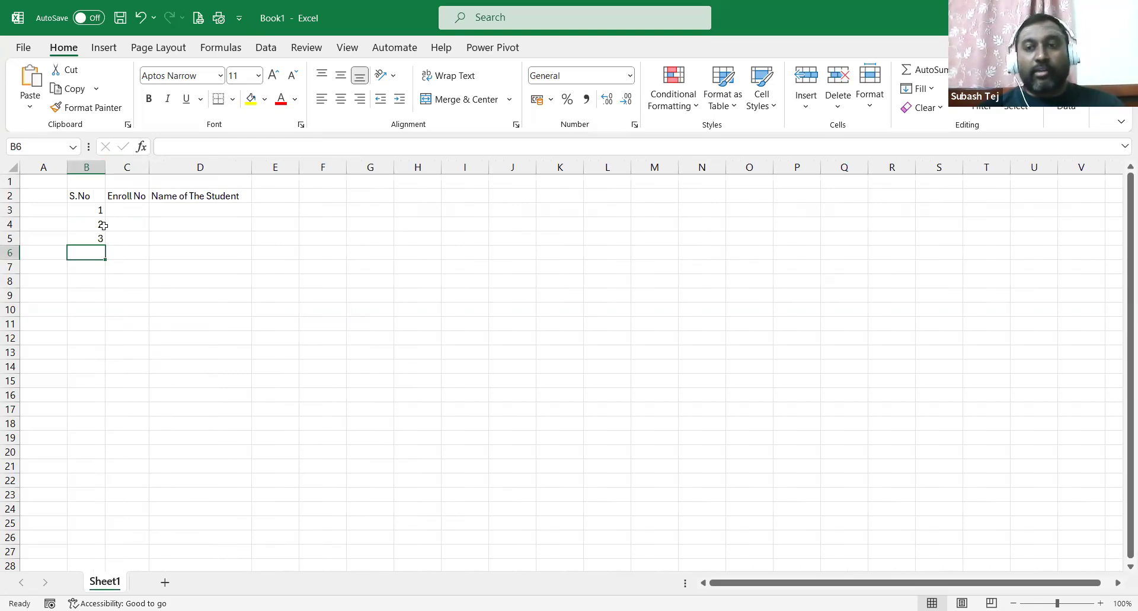
left_click(96, 238)
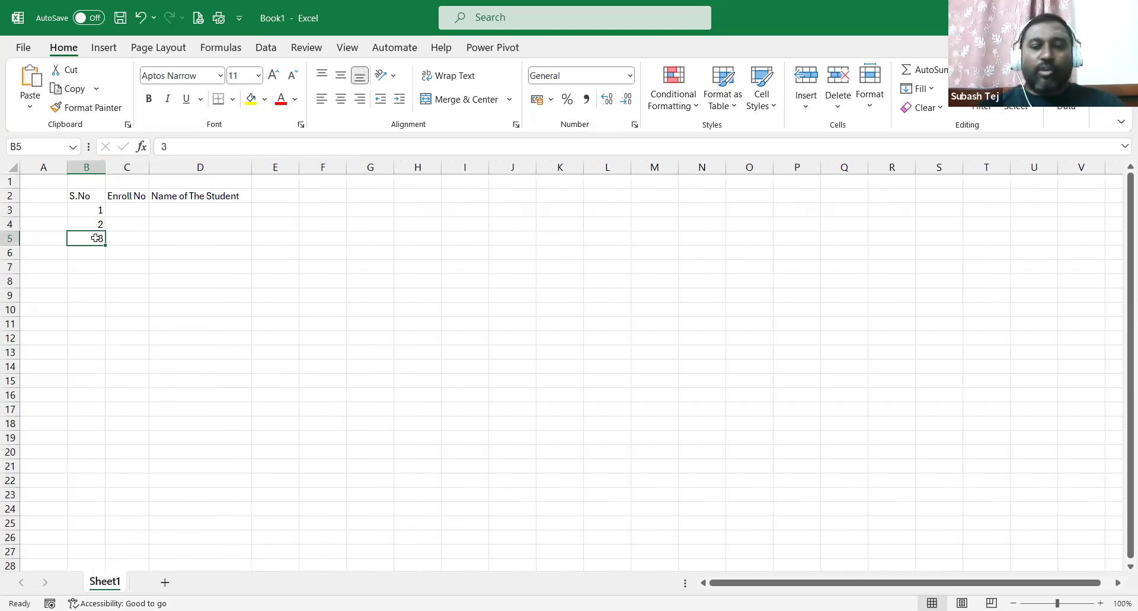
key("Delete")
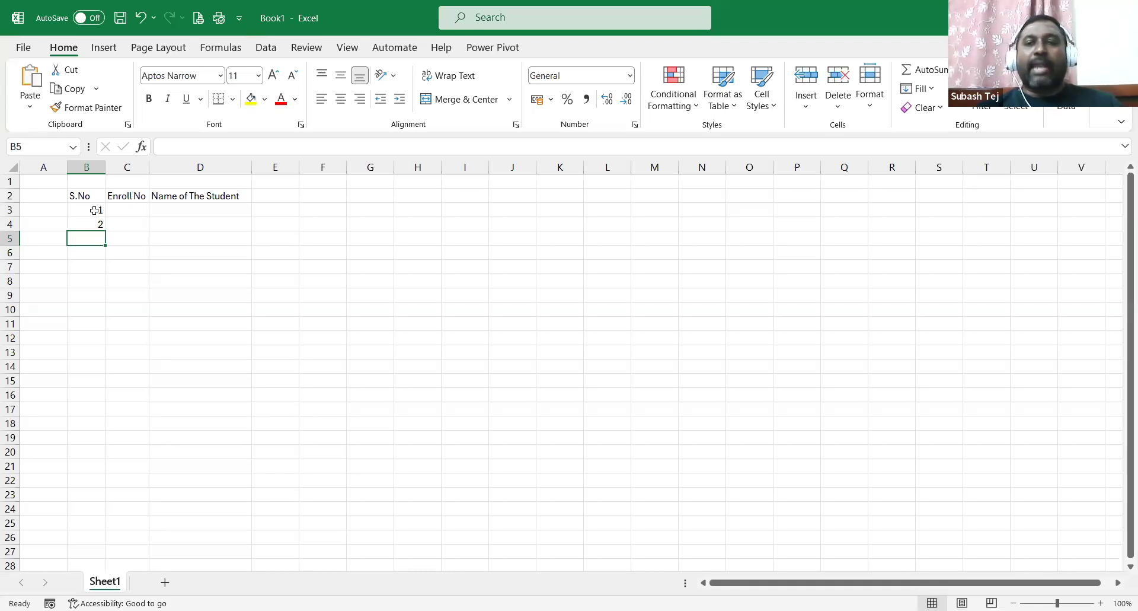
Select the 1 and 2 in B3:B4 as the series seed.
left_click_drag(94, 210, 97, 224)
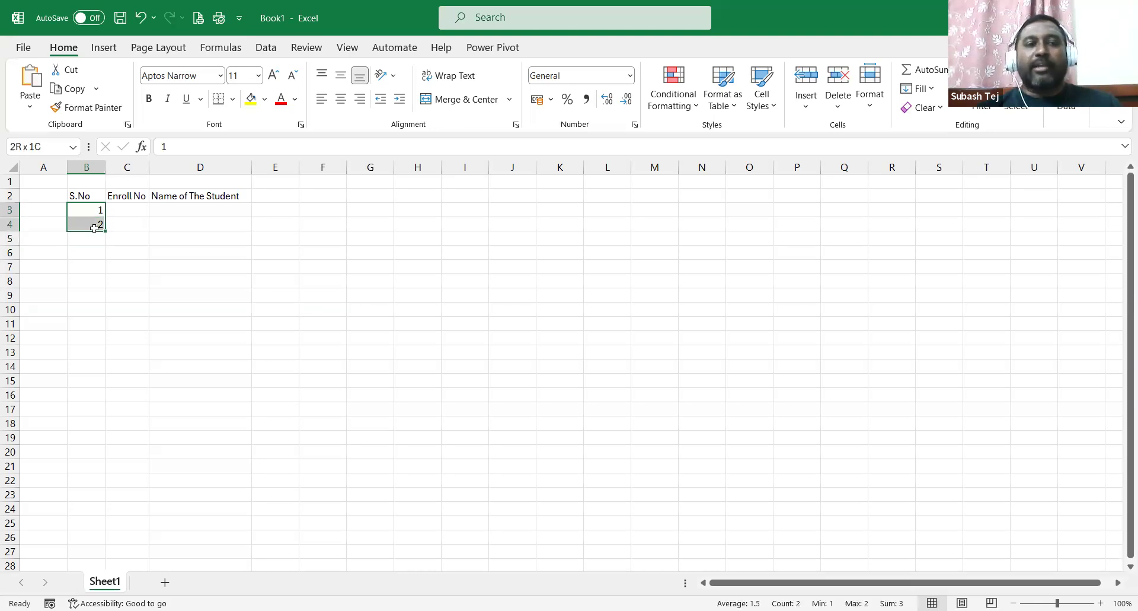
left_click(208, 279)
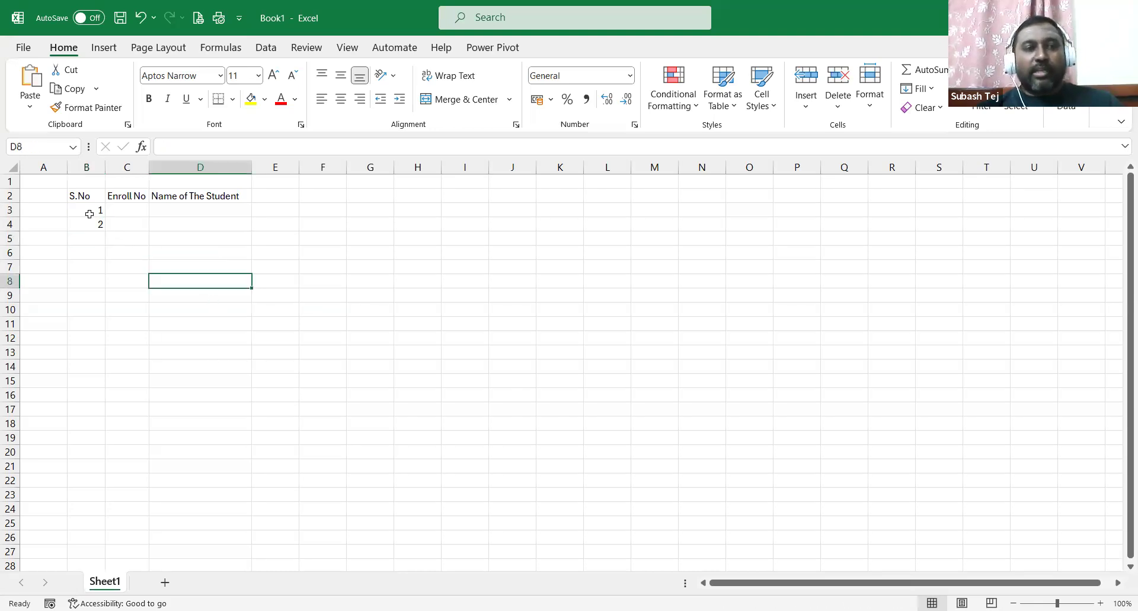
left_click_drag(88, 209, 89, 226)
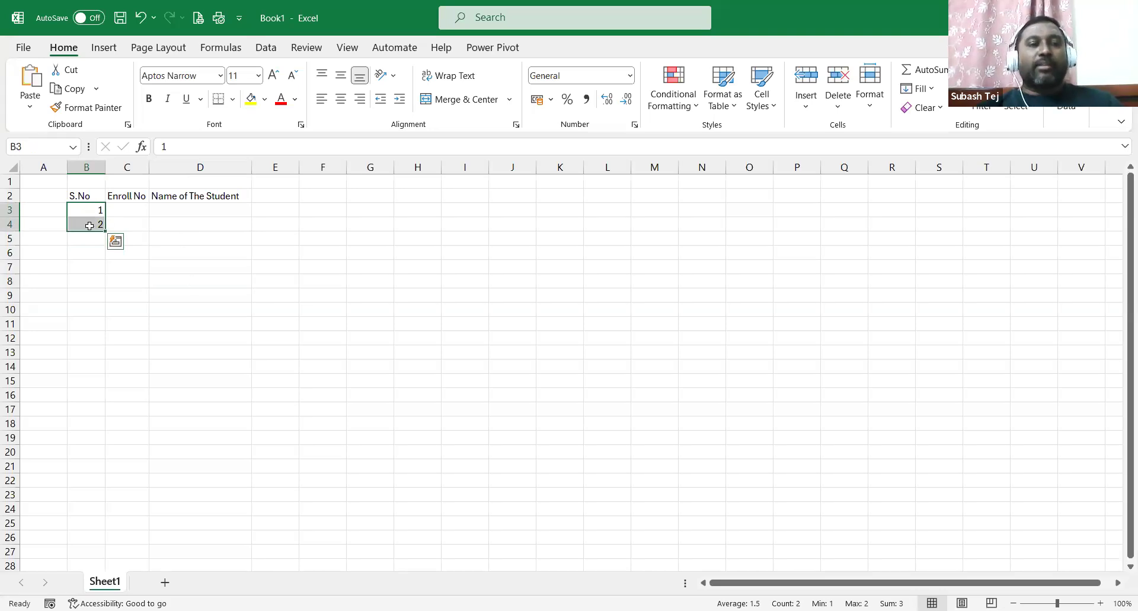
left_click(178, 227)
left_click_drag(89, 206, 89, 226)
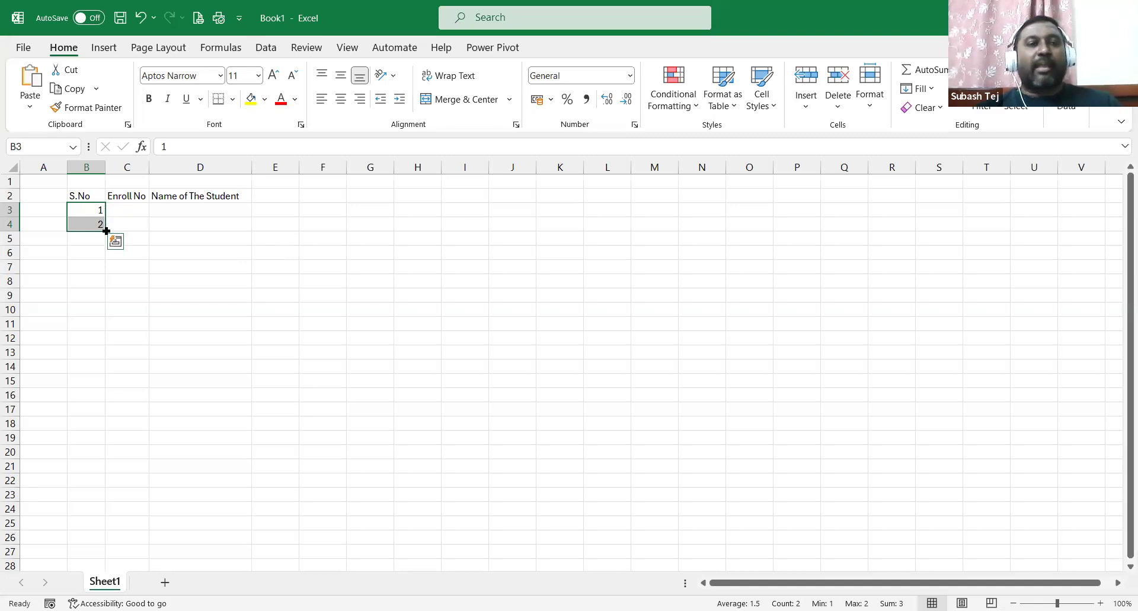
Fill the S.No series from B3:B4 down to 20 in B22.
left_click_drag(106, 230, 97, 488)
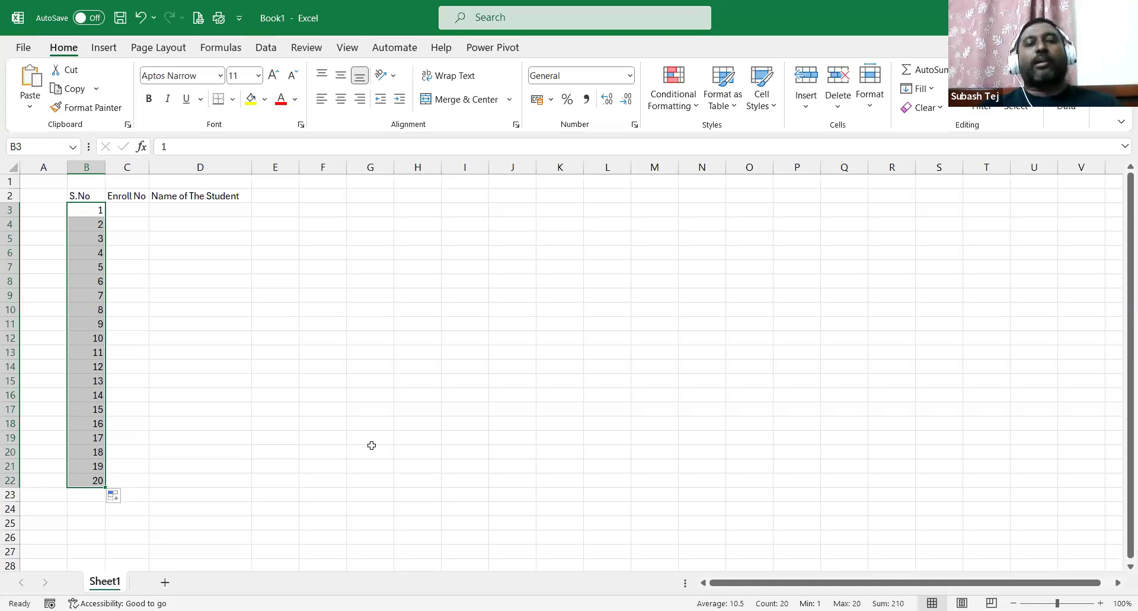
left_click(442, 207)
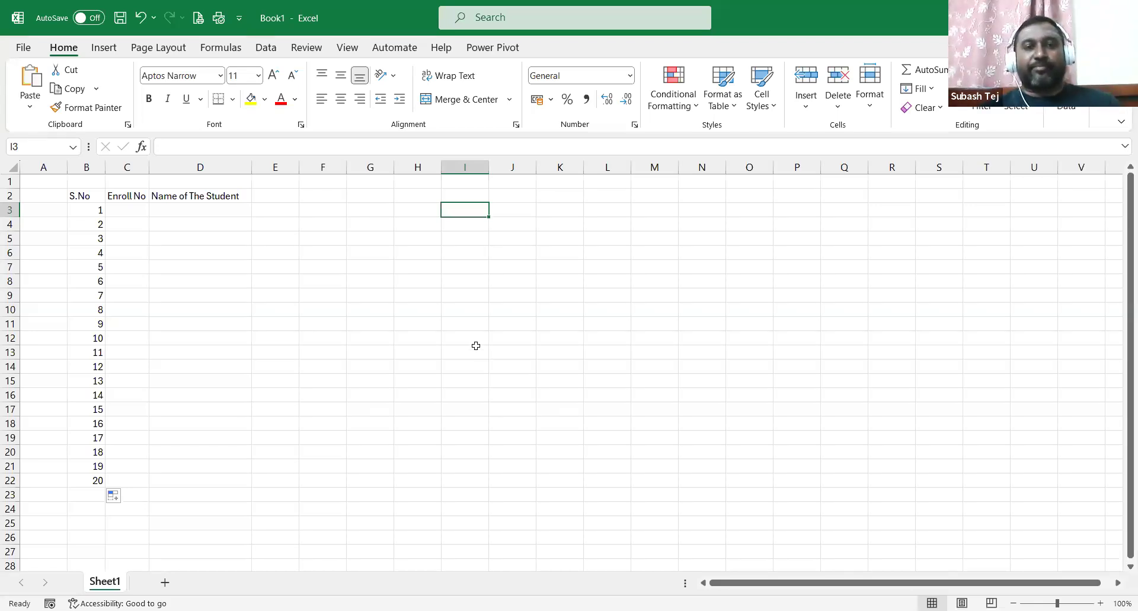
type("5")
key("Return")
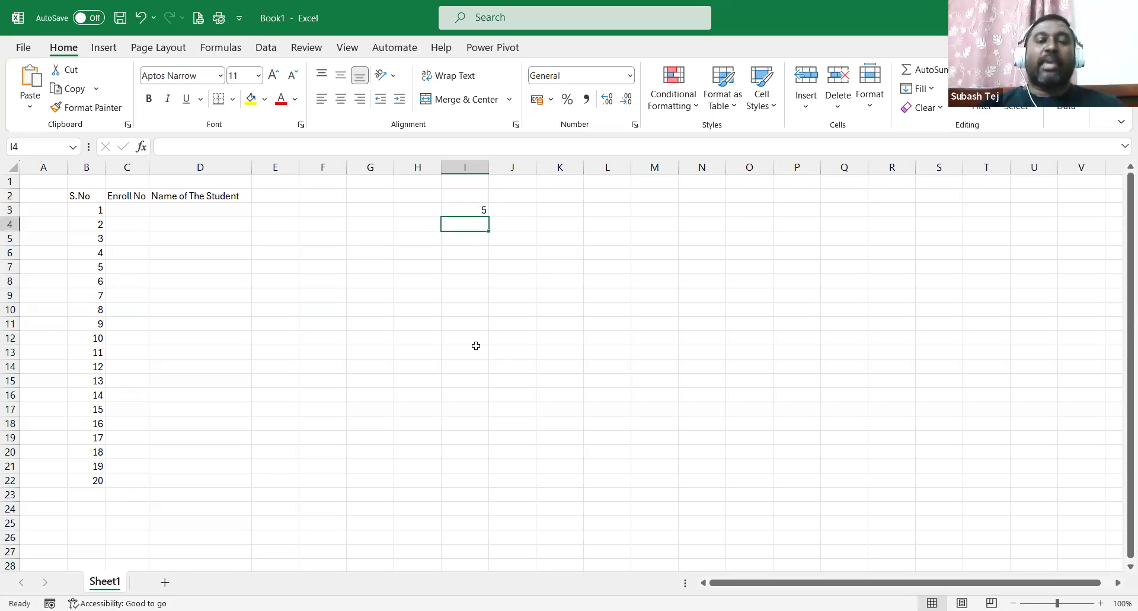
left_click(460, 208)
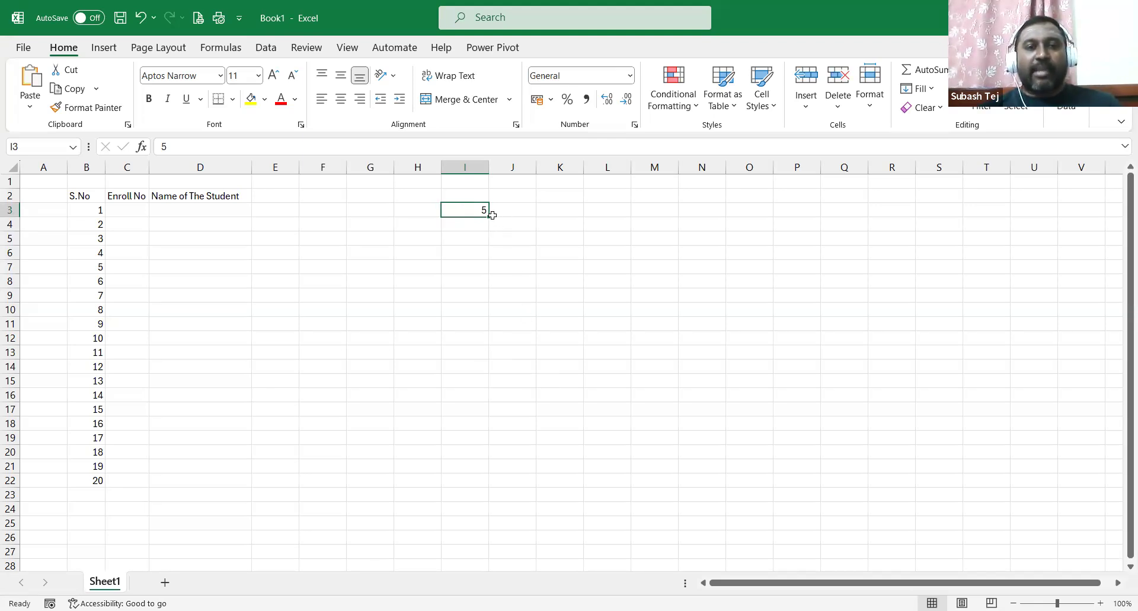
left_click_drag(490, 216, 492, 473)
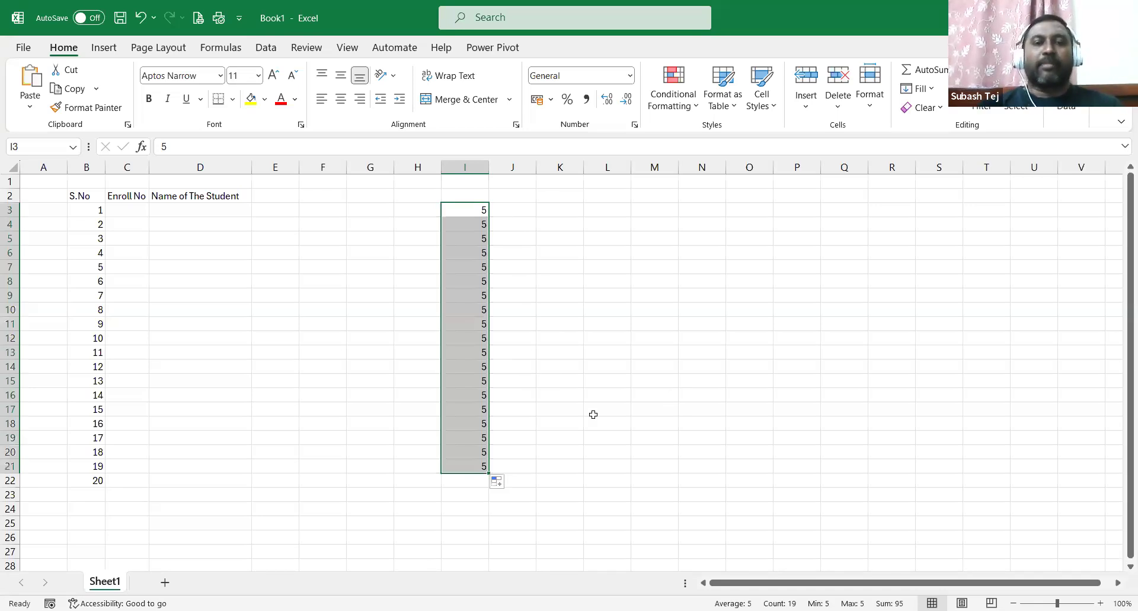
key("Delete")
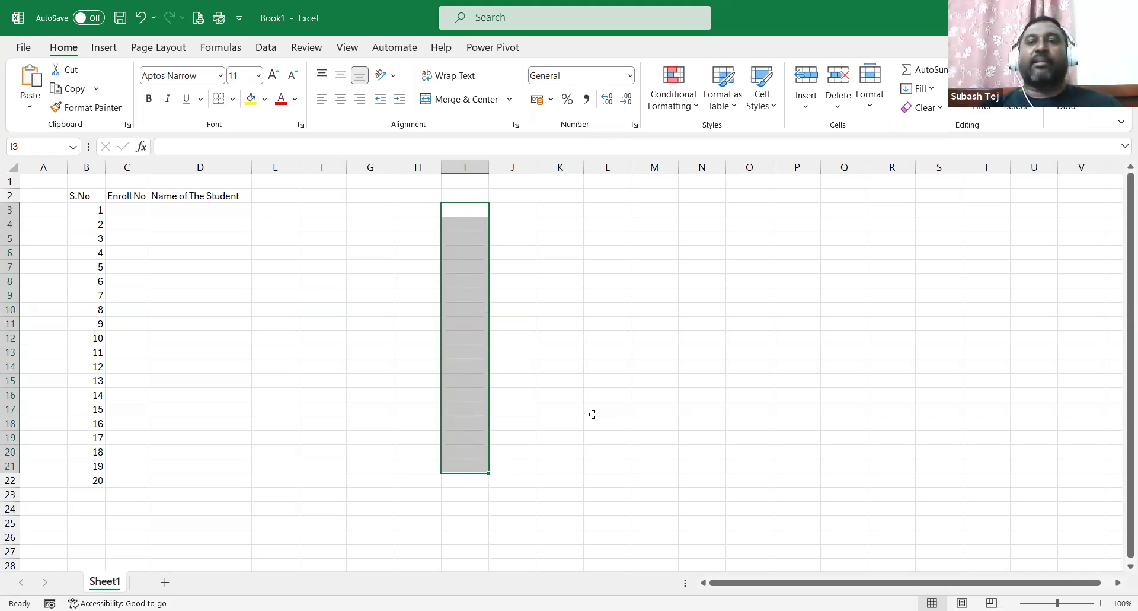
Enter 5 and 6 in I3:I4, fill the series down column I, then clear it.
left_click(465, 210)
type("5")
key("Return")
type("6")
key("Return")
left_click(464, 211)
left_click_drag(464, 211, 497, 551)
key("Delete")
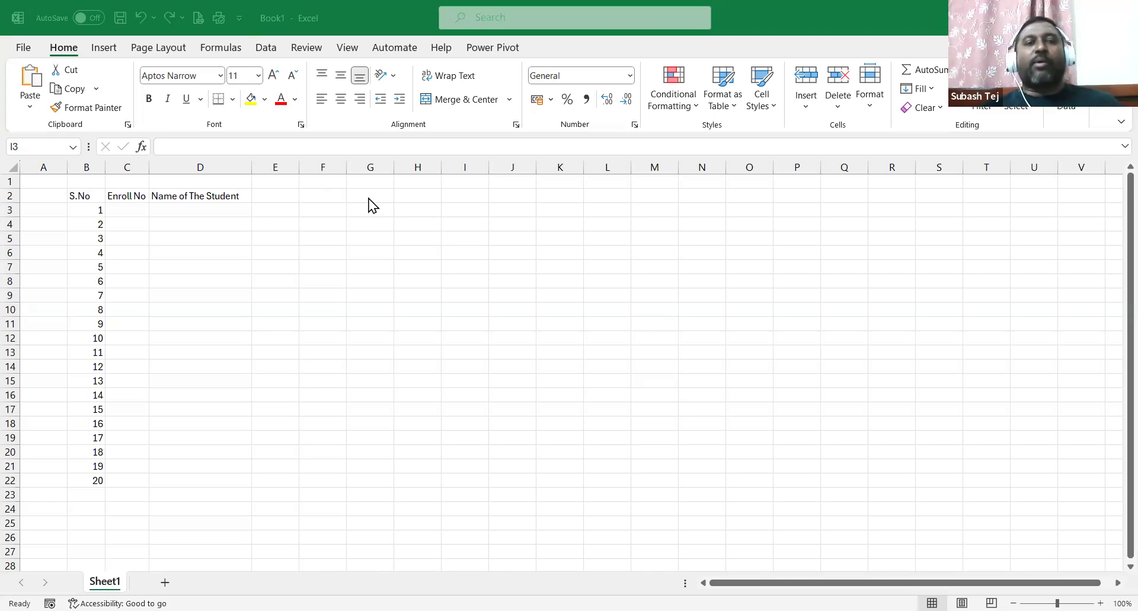
left_click(479, 208)
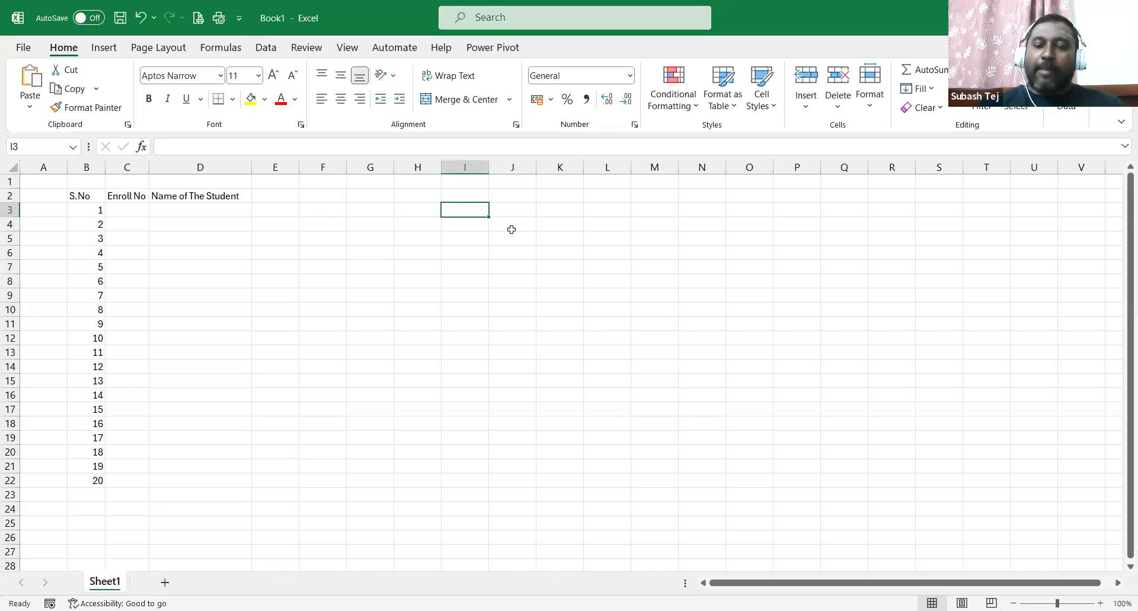
Enter 4 and 8 in I3:I4 and fill down by fours to 68 in I19.
type("4")
key("Return")
type("8")
key("Return")
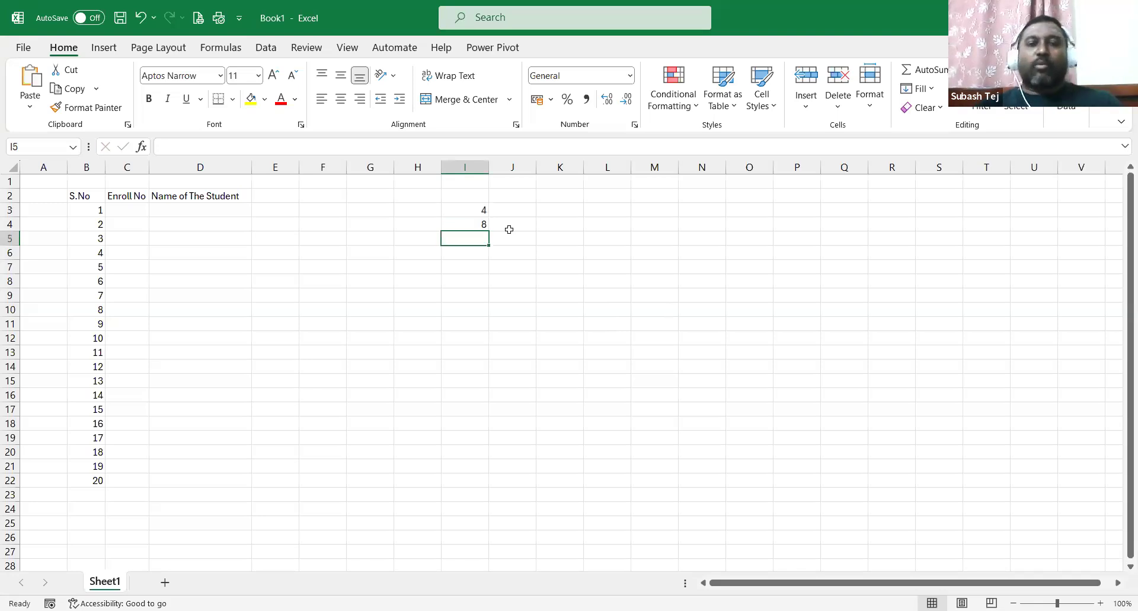
left_click_drag(473, 211, 473, 223)
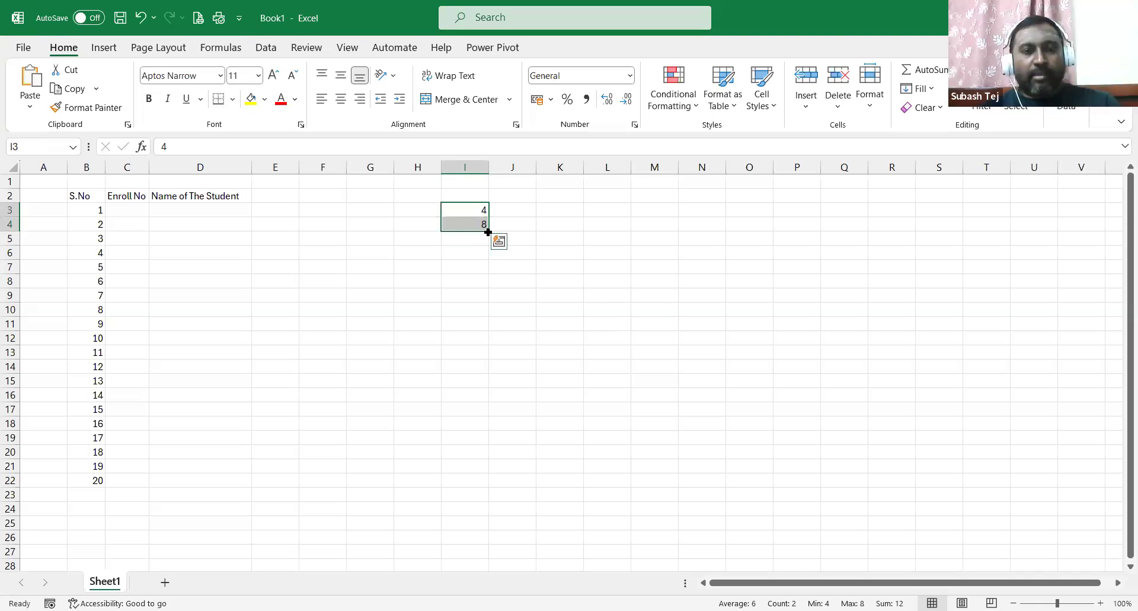
left_click_drag(488, 233, 486, 445)
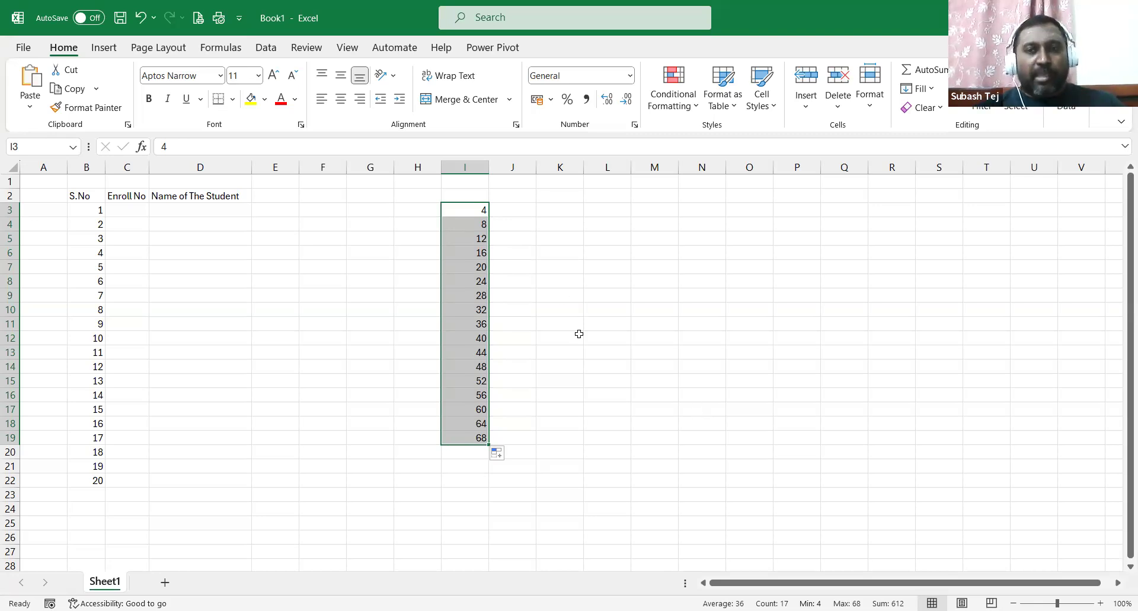
key("Down")
key("Down")
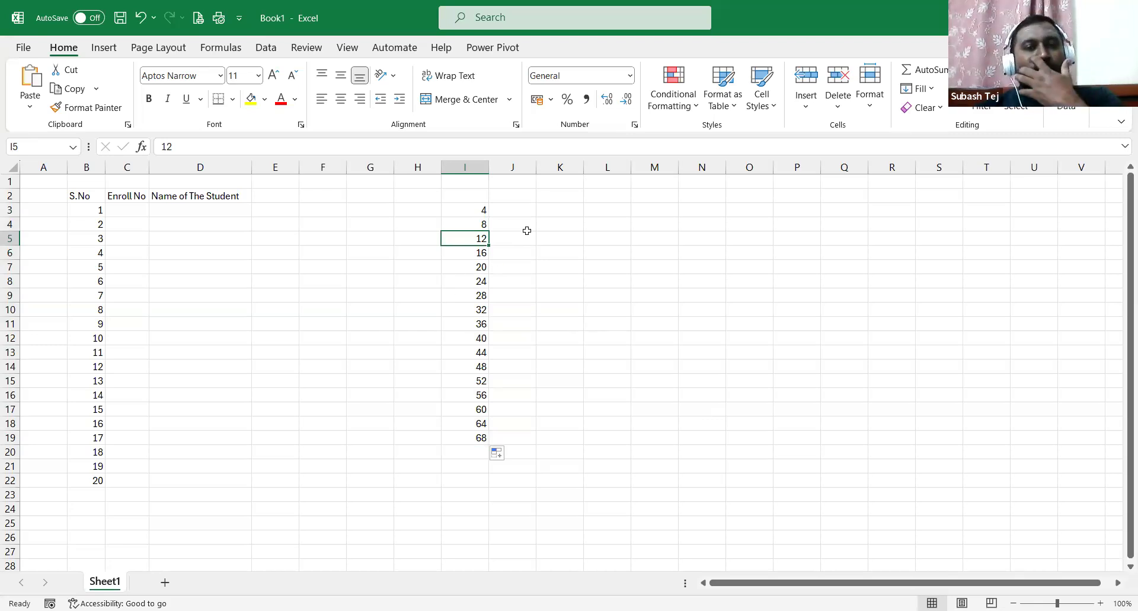
left_click_drag(475, 209, 480, 435)
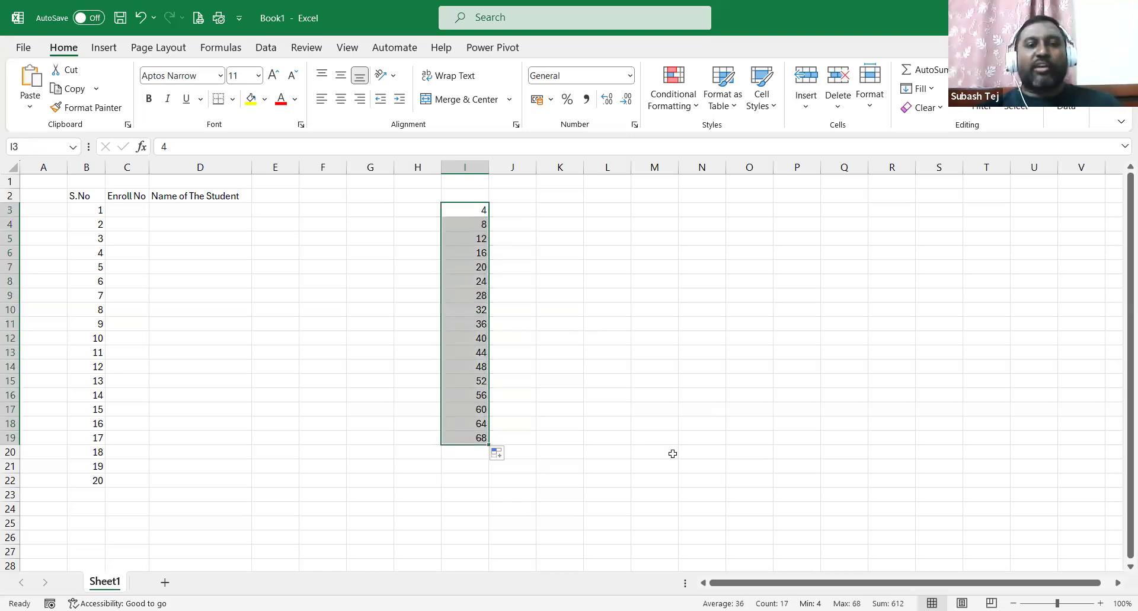
Fill a descending 6, 2 series down column J, then clear all practice numbers in I3:K20.
left_click(521, 210)
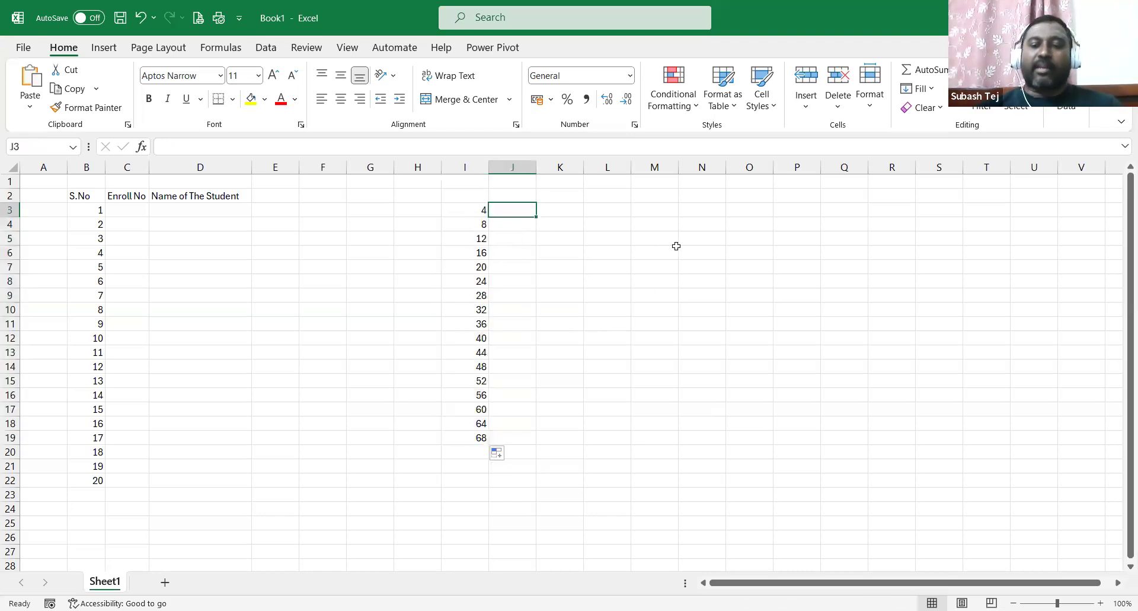
type("6")
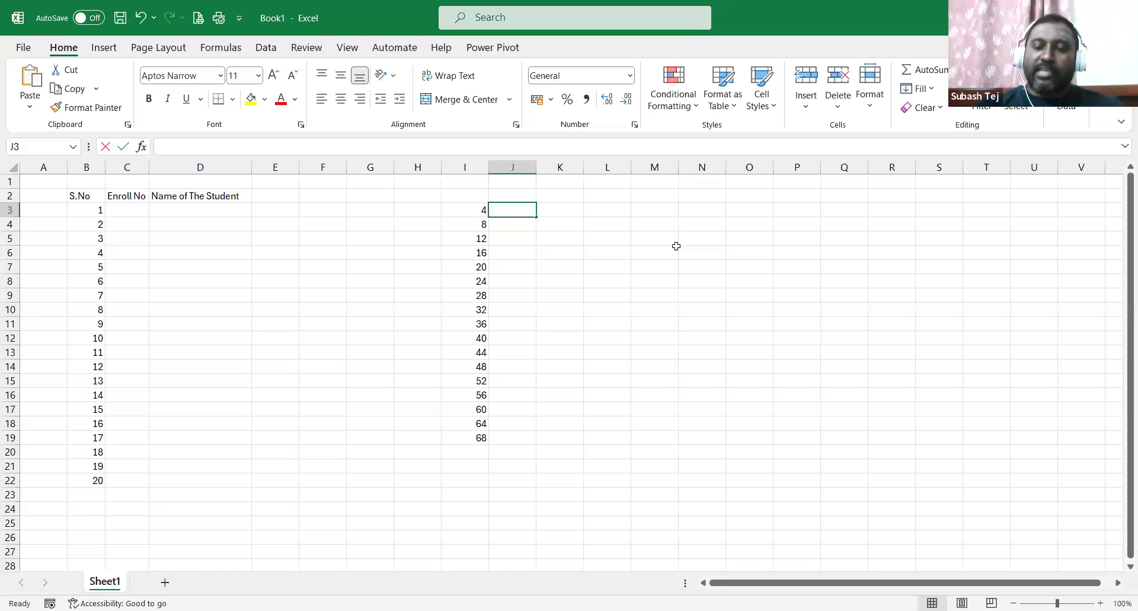
key("Return")
type("2")
key("Return")
left_click_drag(521, 211, 522, 223)
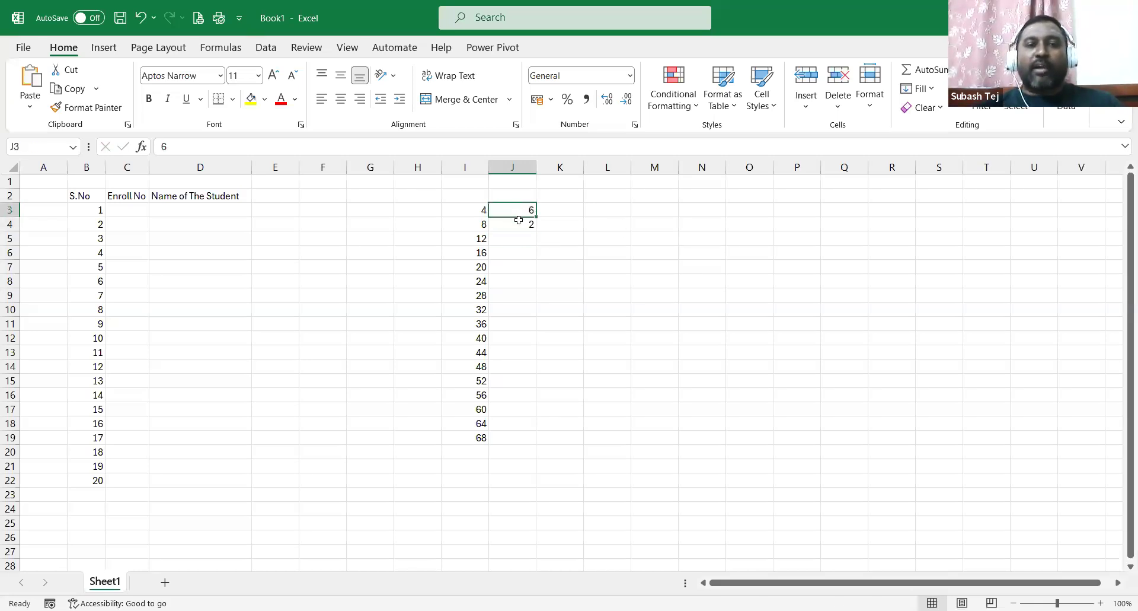
left_click(595, 236)
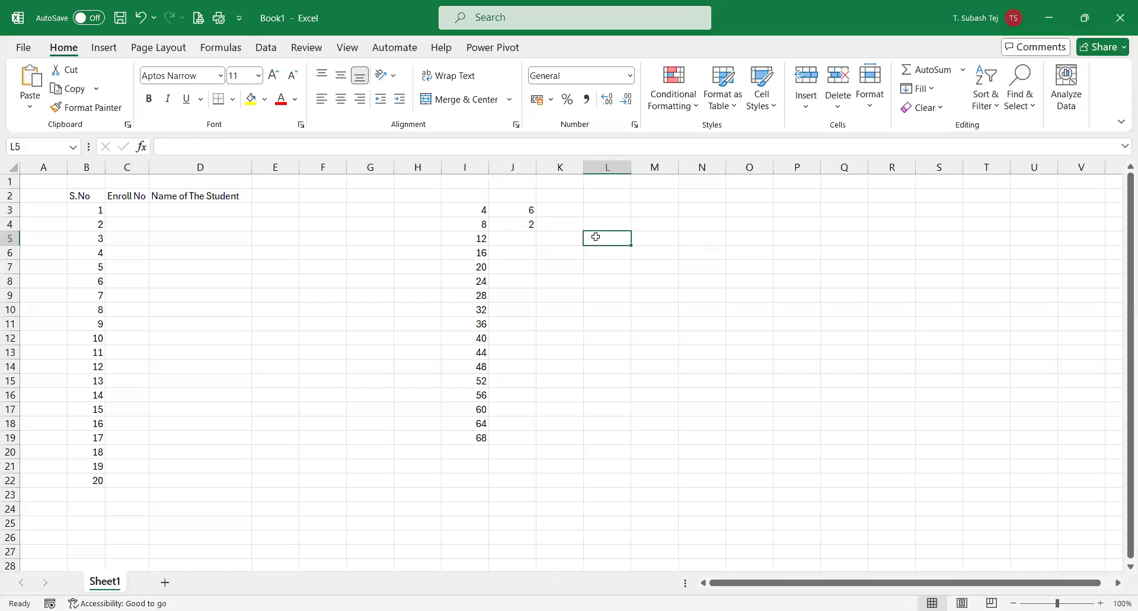
left_click_drag(518, 211, 524, 223)
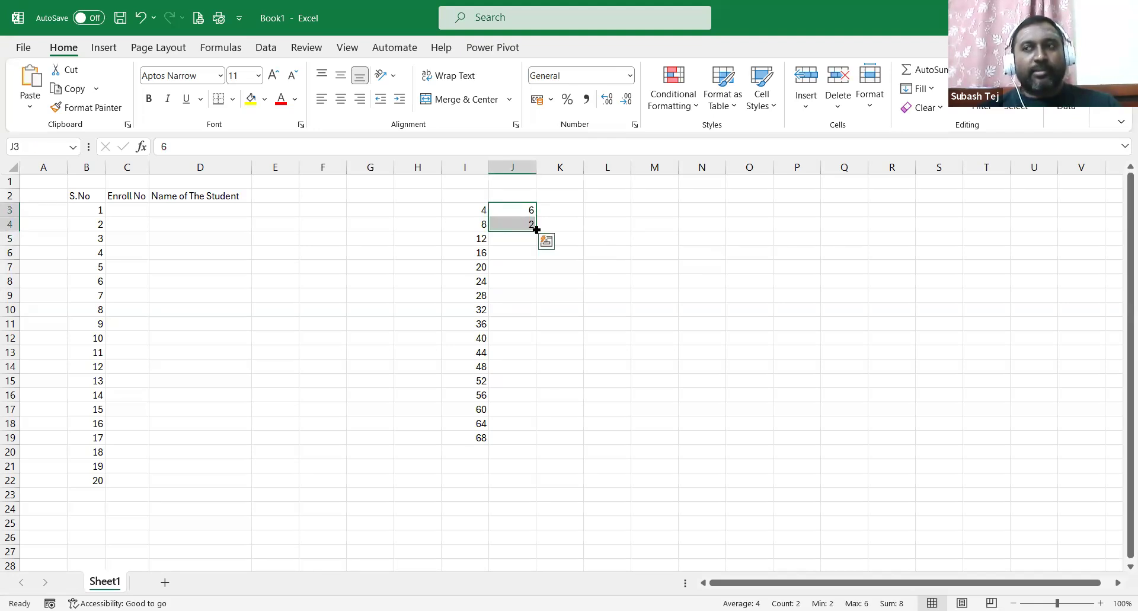
left_click_drag(537, 229, 545, 442)
left_click(680, 323)
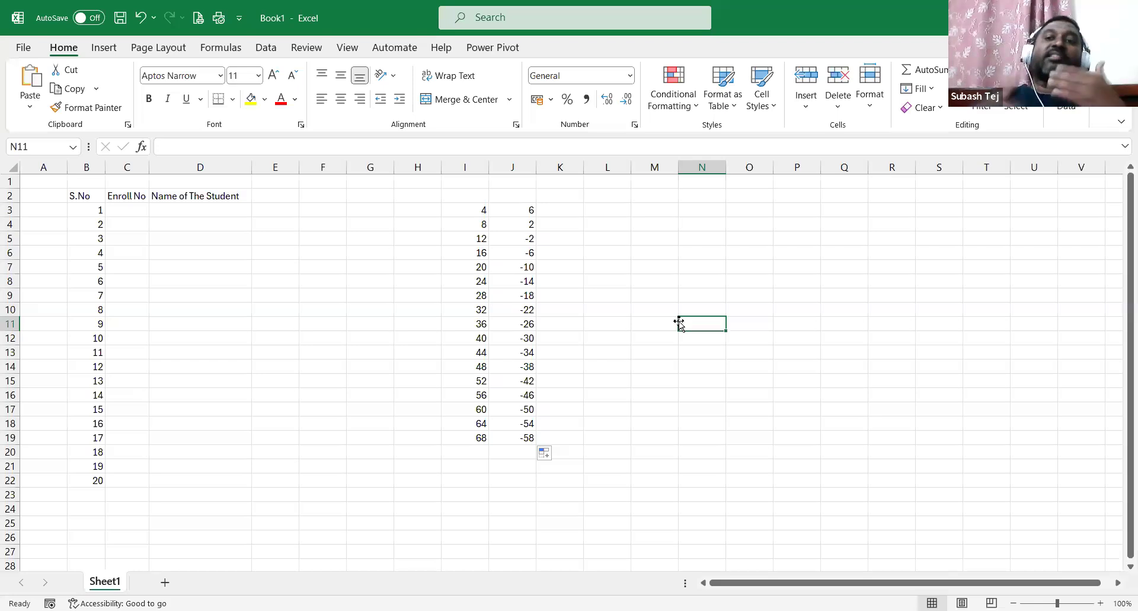
left_click_drag(443, 206, 544, 454)
key("Delete")
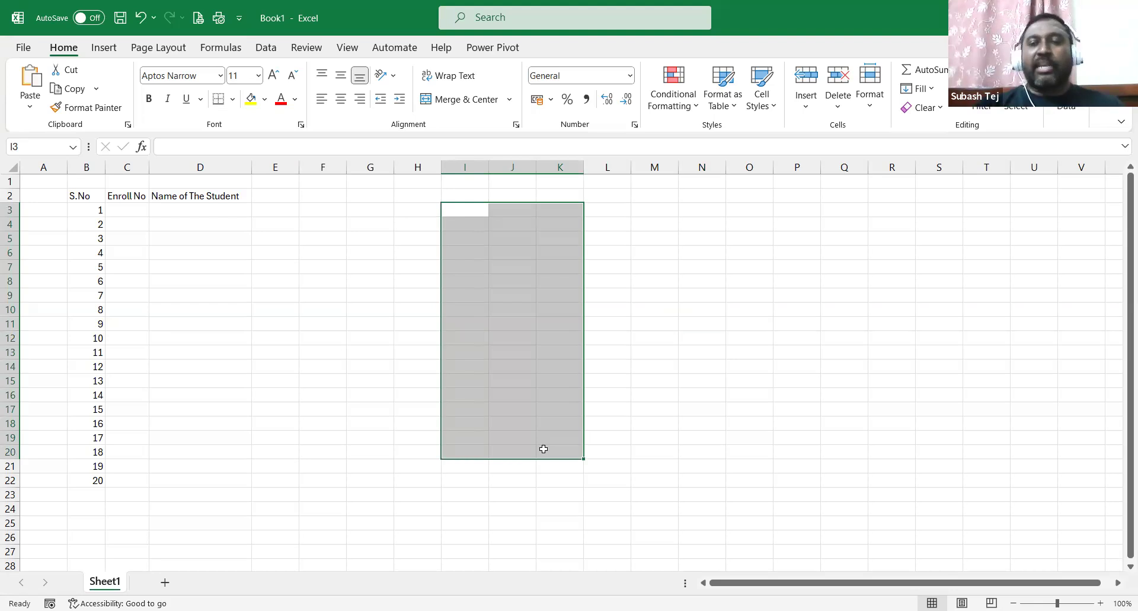
Enter TST01 and TST02 in H3:H4 and fill the codes down to TST18 in H20.
left_click(411, 211)
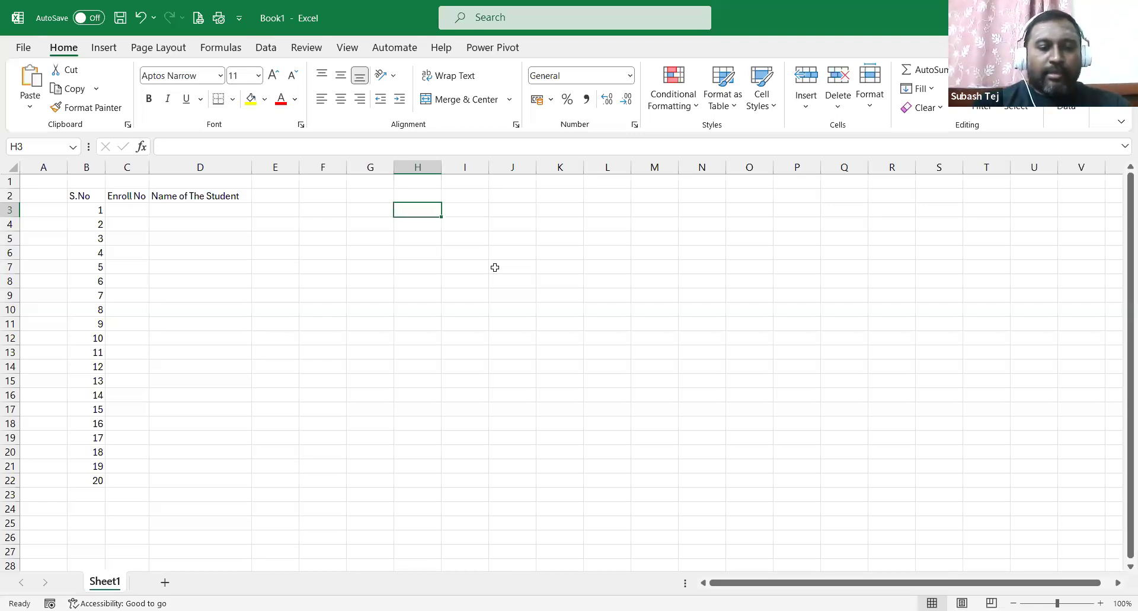
type("TST")
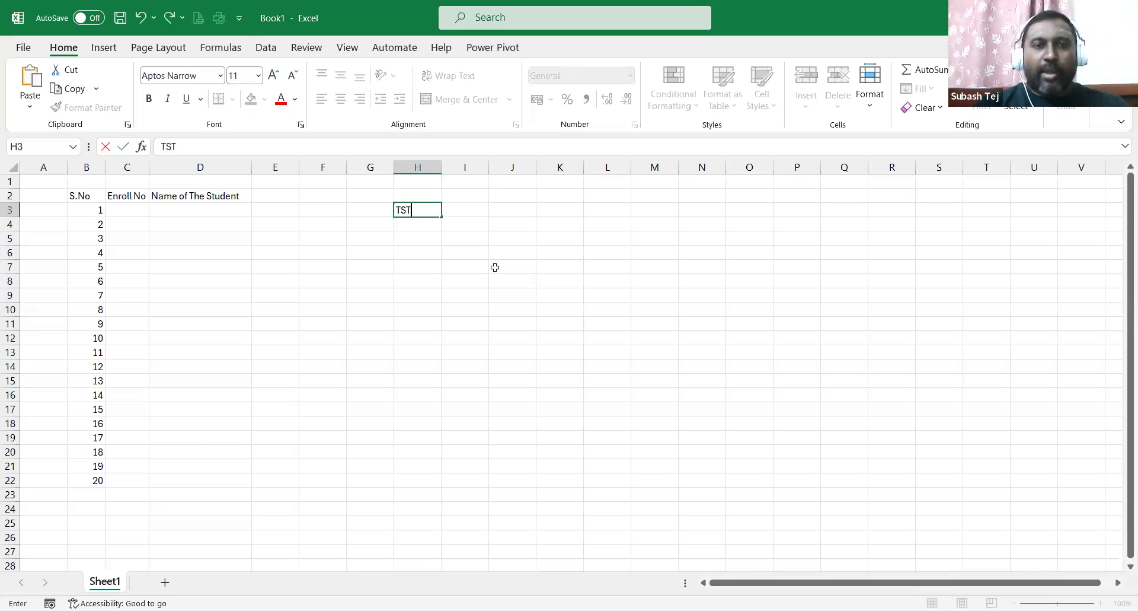
type("01")
key("Return")
type("TST")
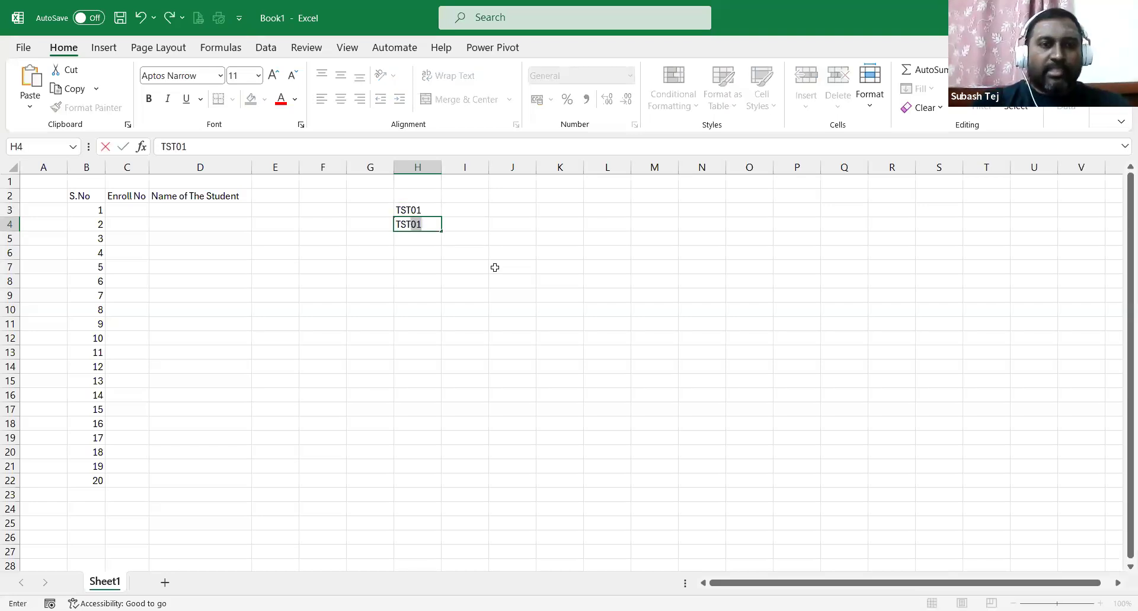
type("02")
key("Return")
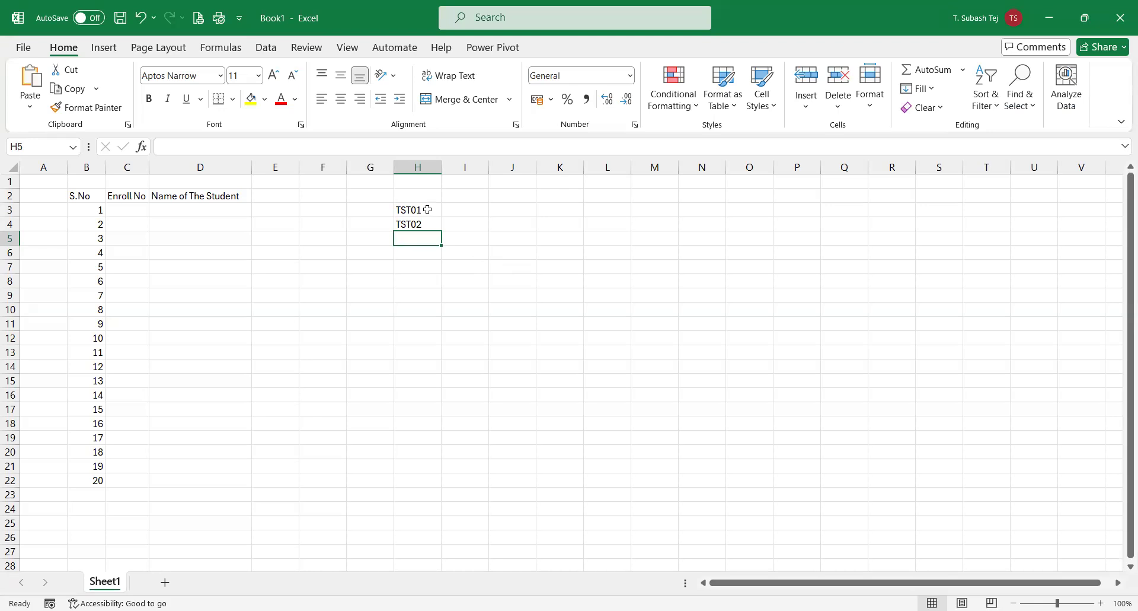
left_click_drag(427, 209, 447, 457)
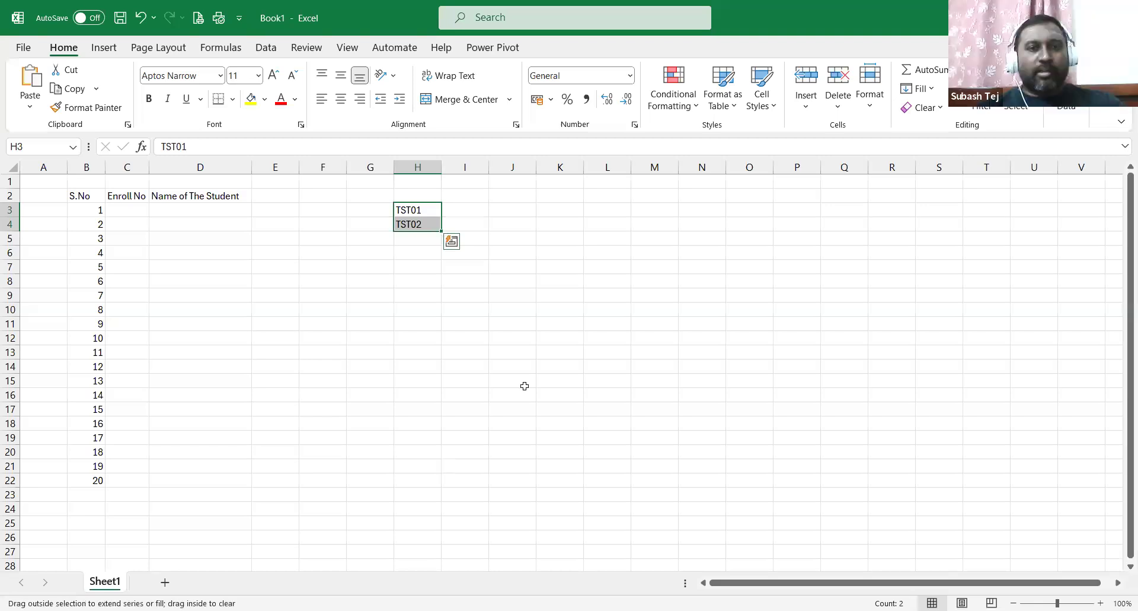
left_click(543, 352)
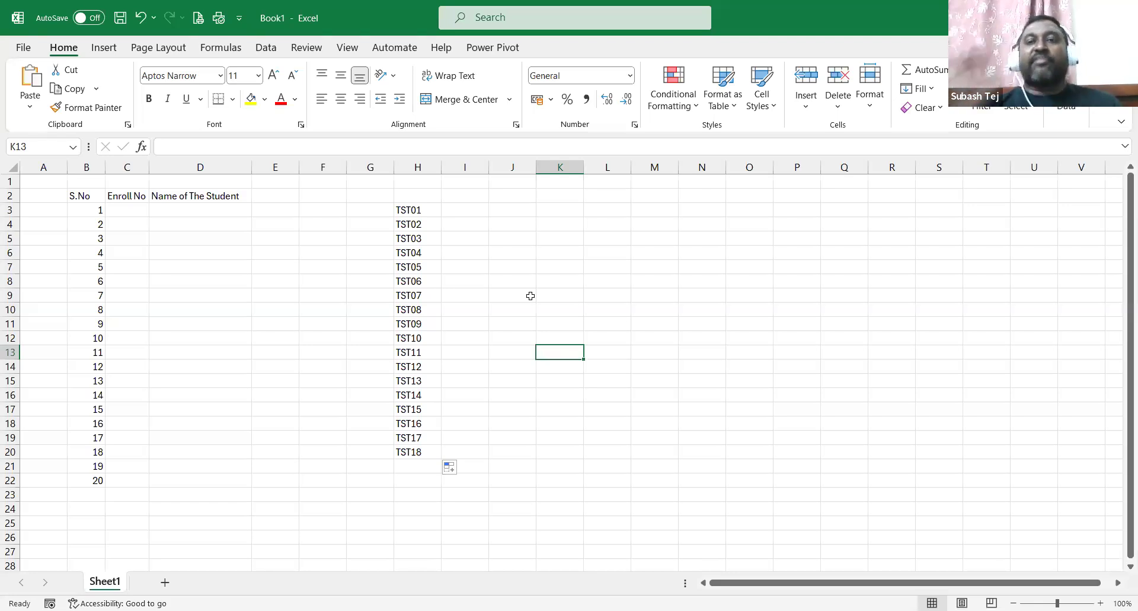
left_click(499, 210)
Enter 01TST and 02TST in J3:J4 and fill the alternating pattern down to row 20.
double_click(500, 210)
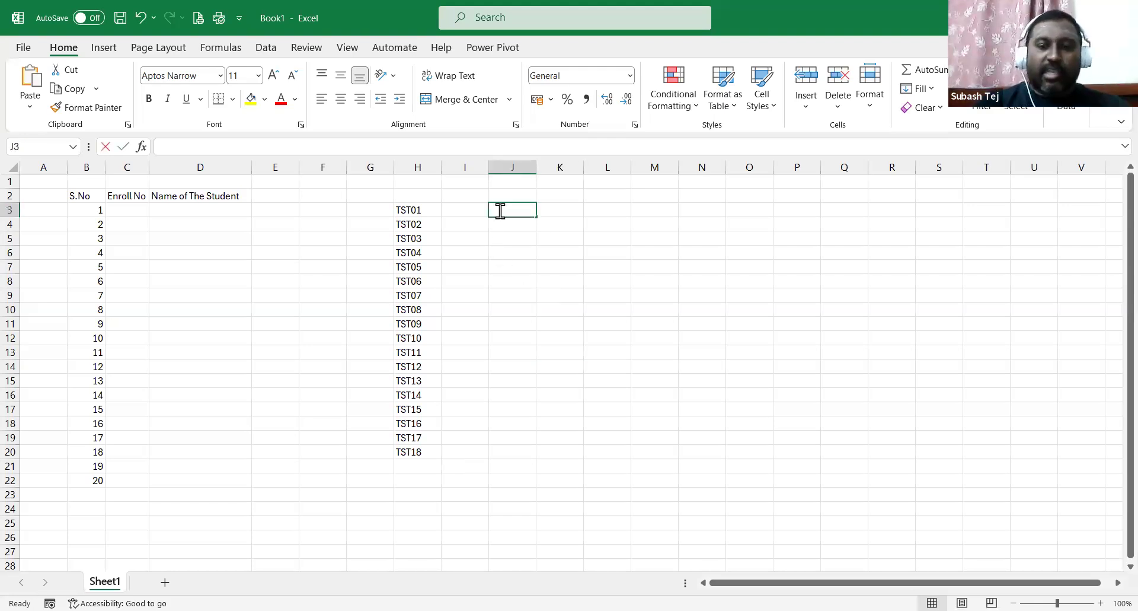
type("0@TST")
key("Return")
type("0")
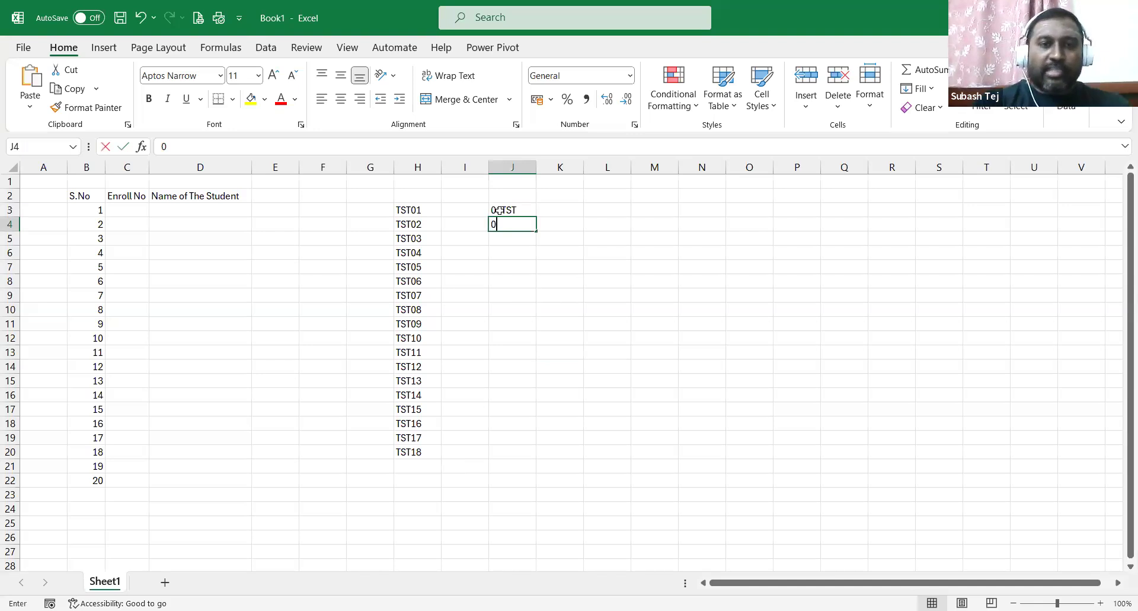
type("2TST")
key("Return")
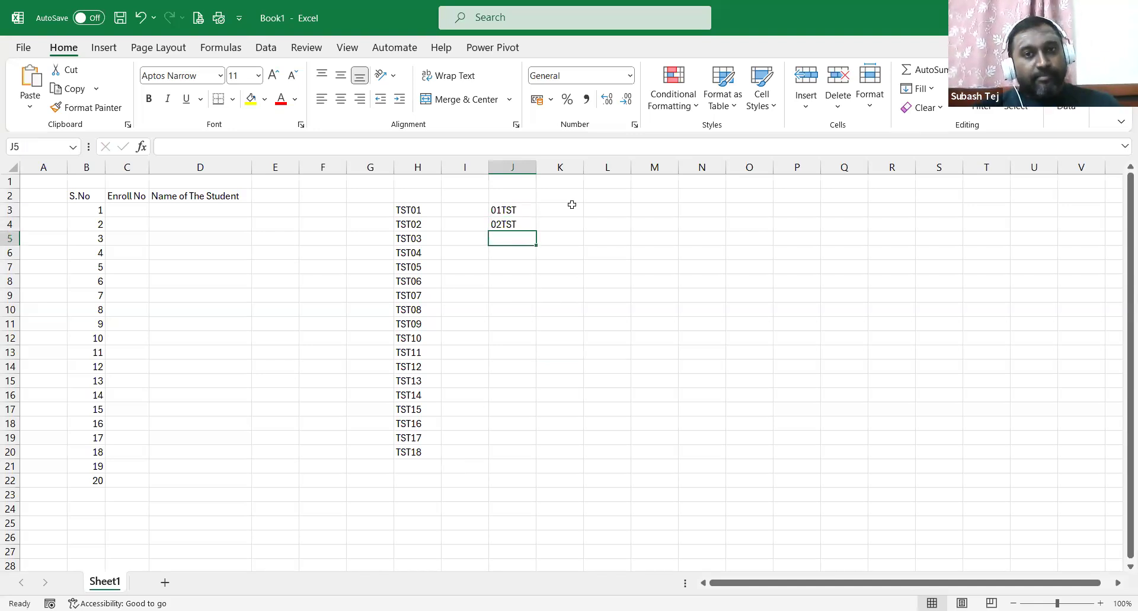
left_click_drag(526, 212, 532, 229)
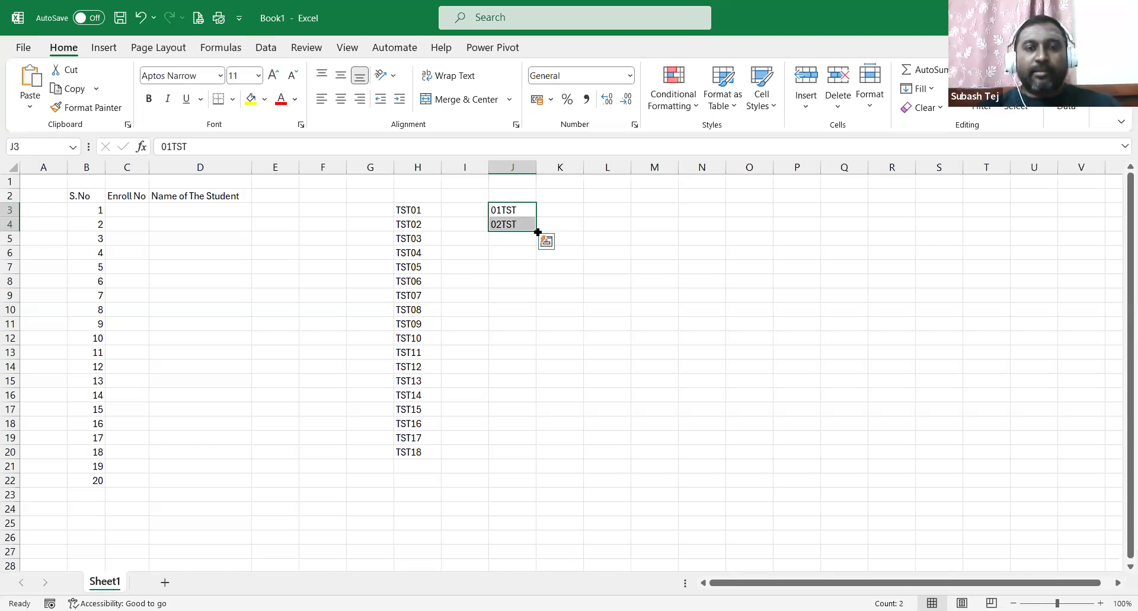
left_click_drag(537, 232, 537, 457)
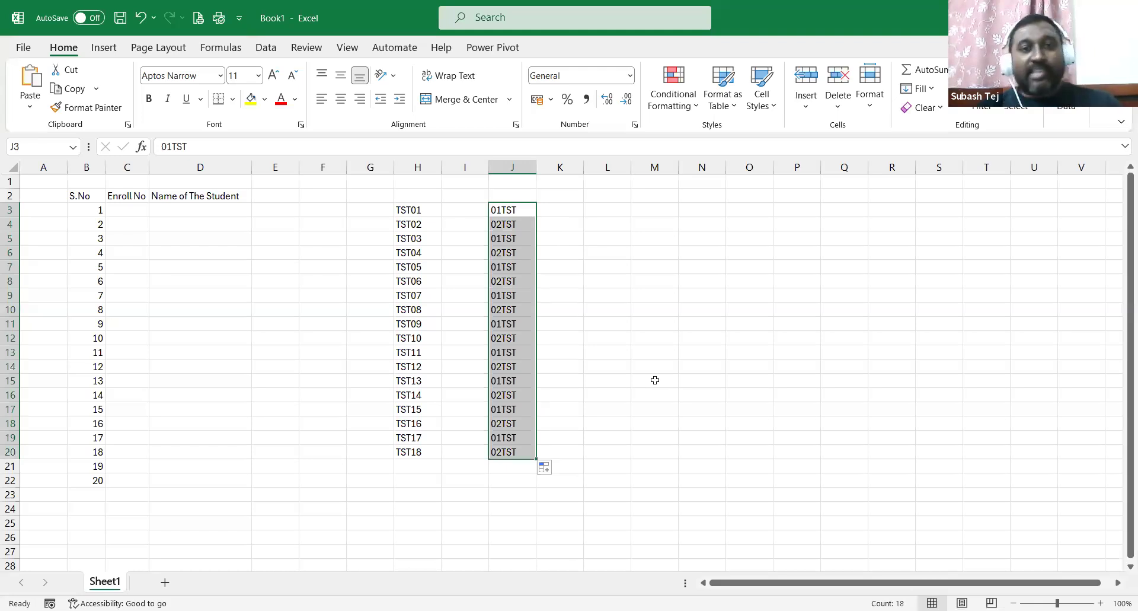
left_click(573, 300)
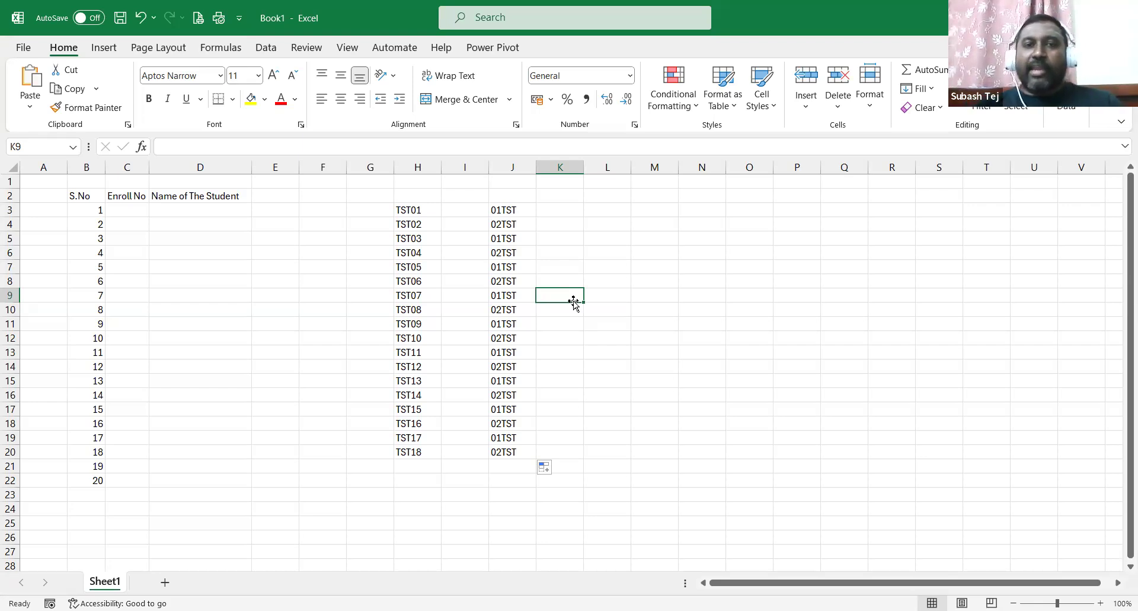
Select all test codes across columns H through J and delete them.
left_click_drag(516, 212, 513, 278)
left_click(513, 279)
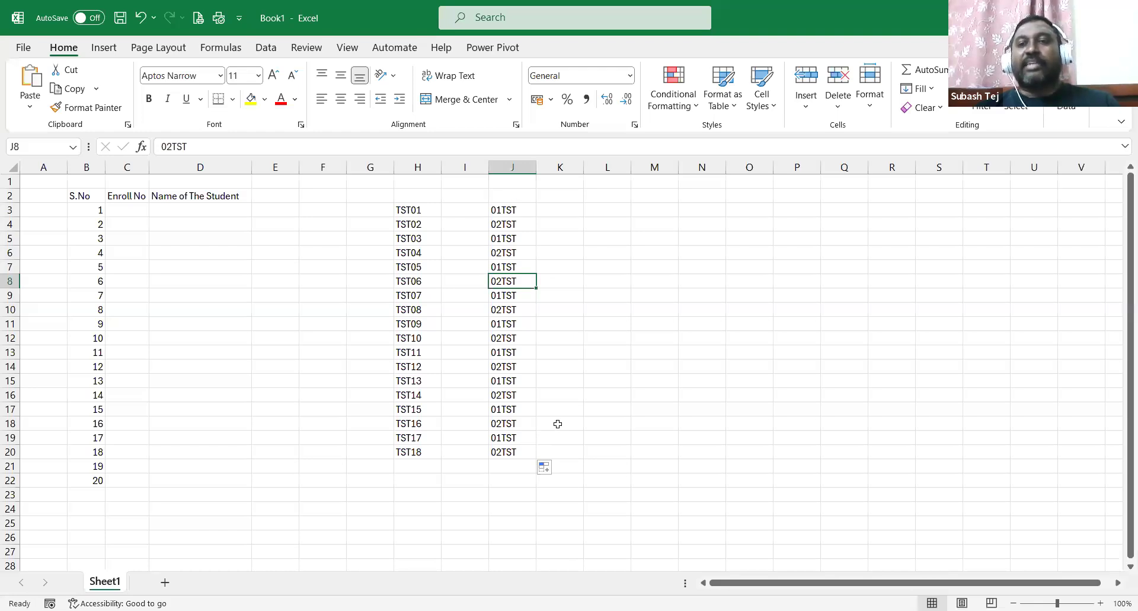
key("ctrl+Up")
key("ctrl+shift+Down")
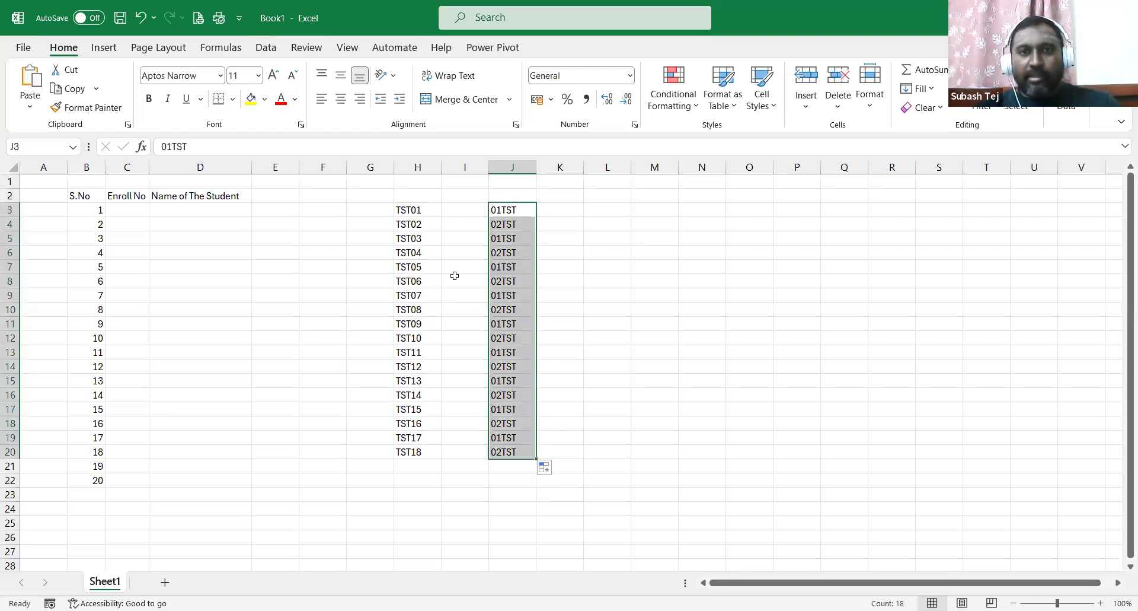
left_click_drag(418, 210, 501, 442)
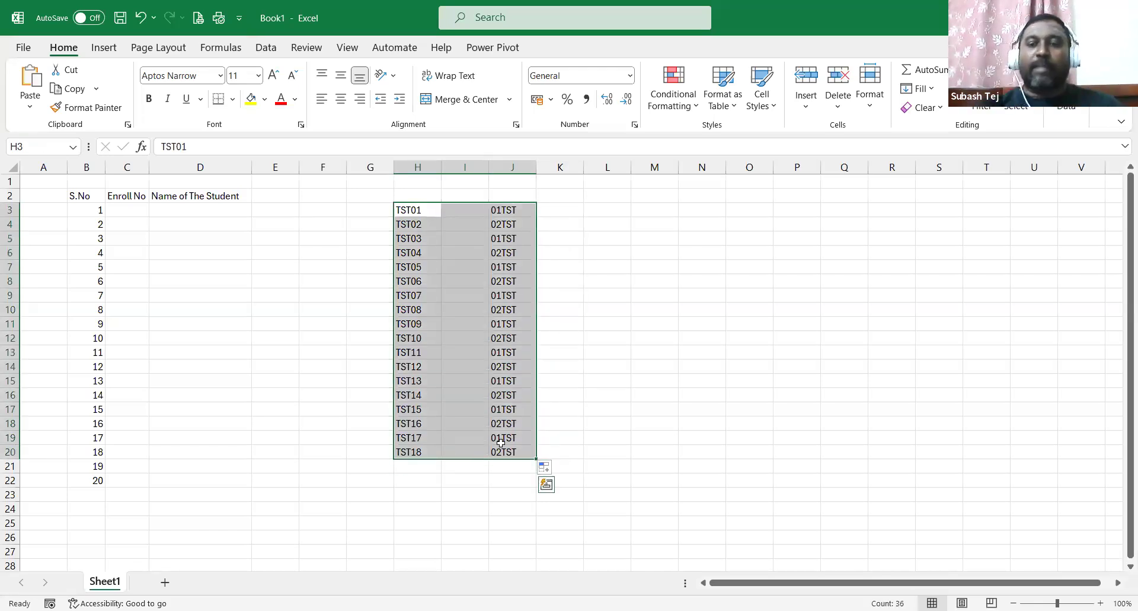
key("Delete")
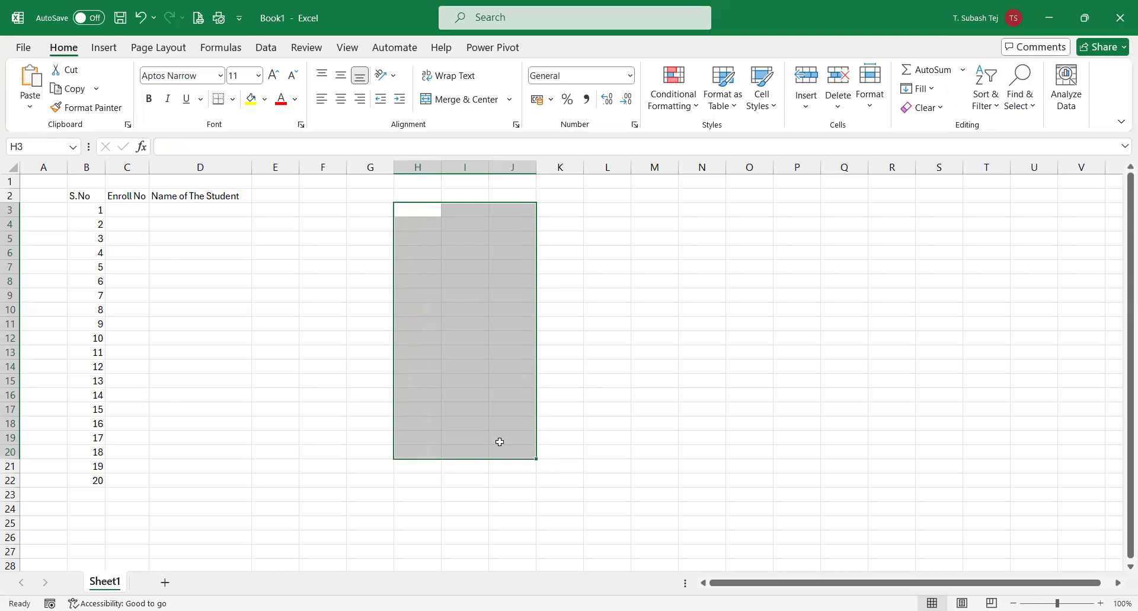
left_click(124, 210)
Widen column C, enter PGDM-001 and PGDM-002, and fill Enroll No down to PGDM-020.
left_click_drag(149, 170, 158, 170)
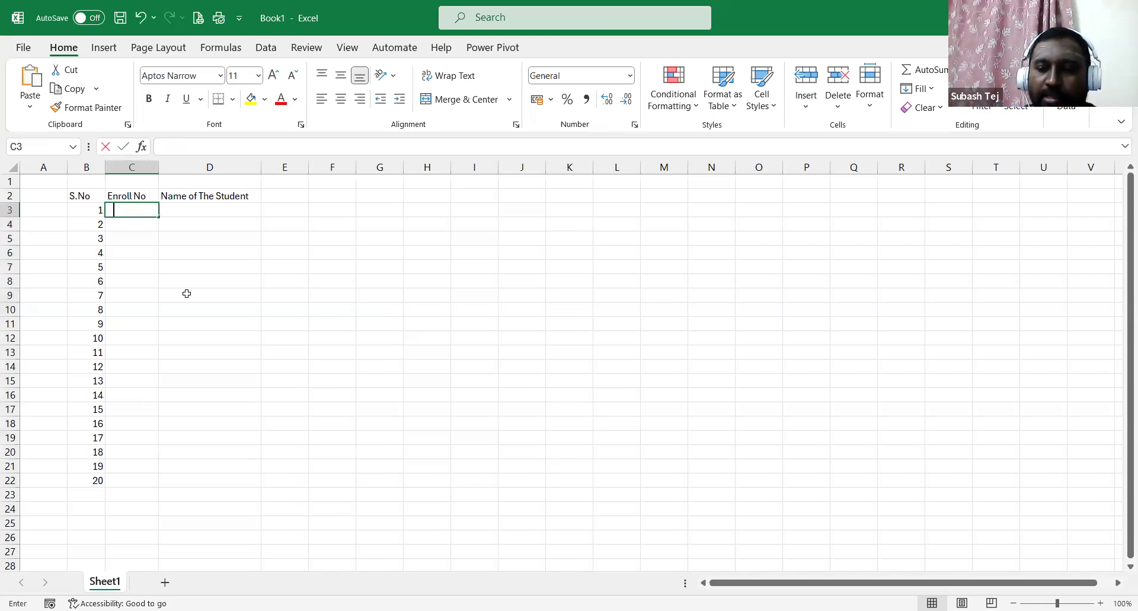
type("PGDM-001")
key("Return")
type("PGDM")
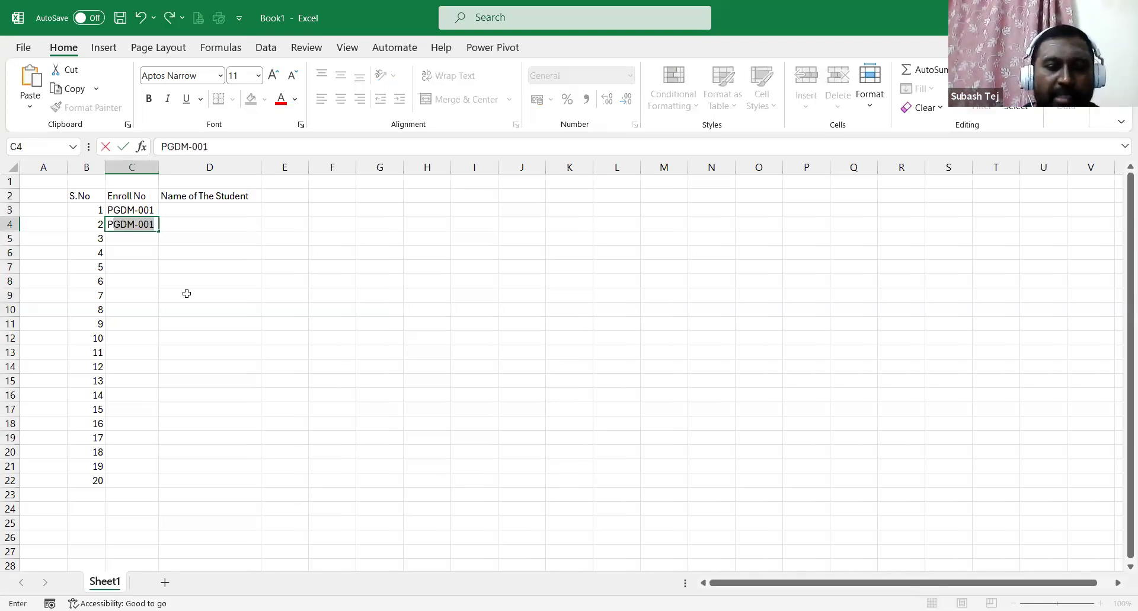
type("-002")
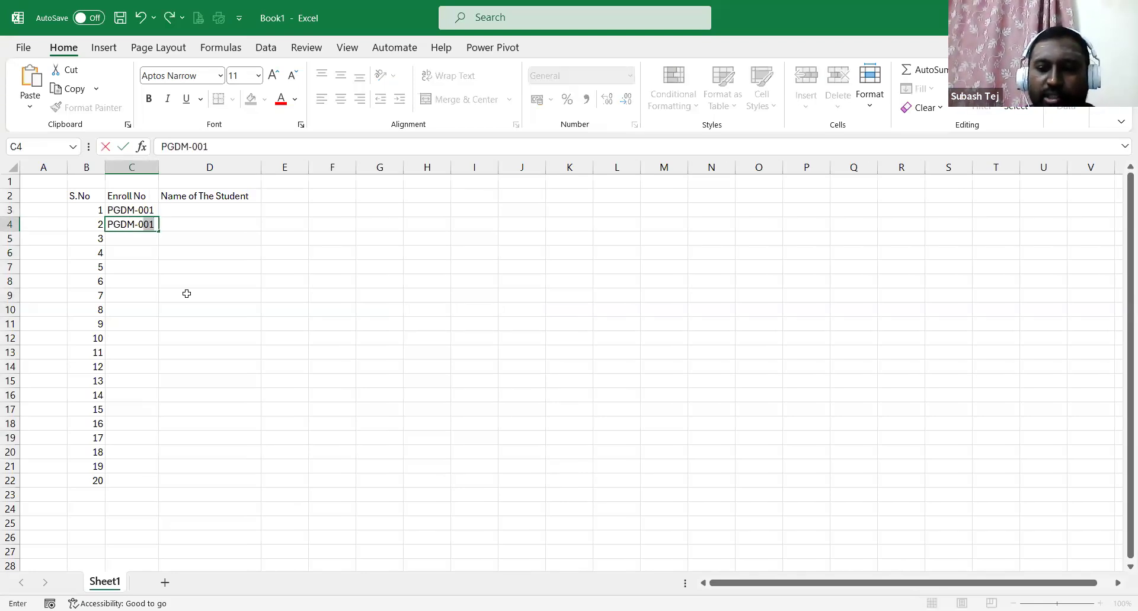
key("Return")
left_click_drag(146, 210, 161, 486)
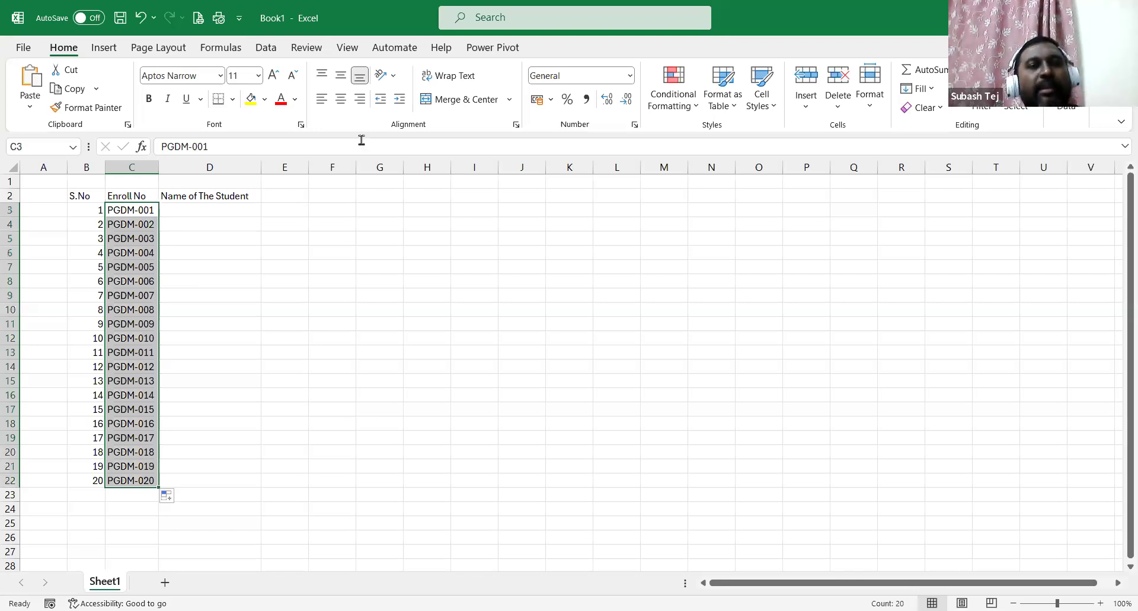
left_click(326, 213)
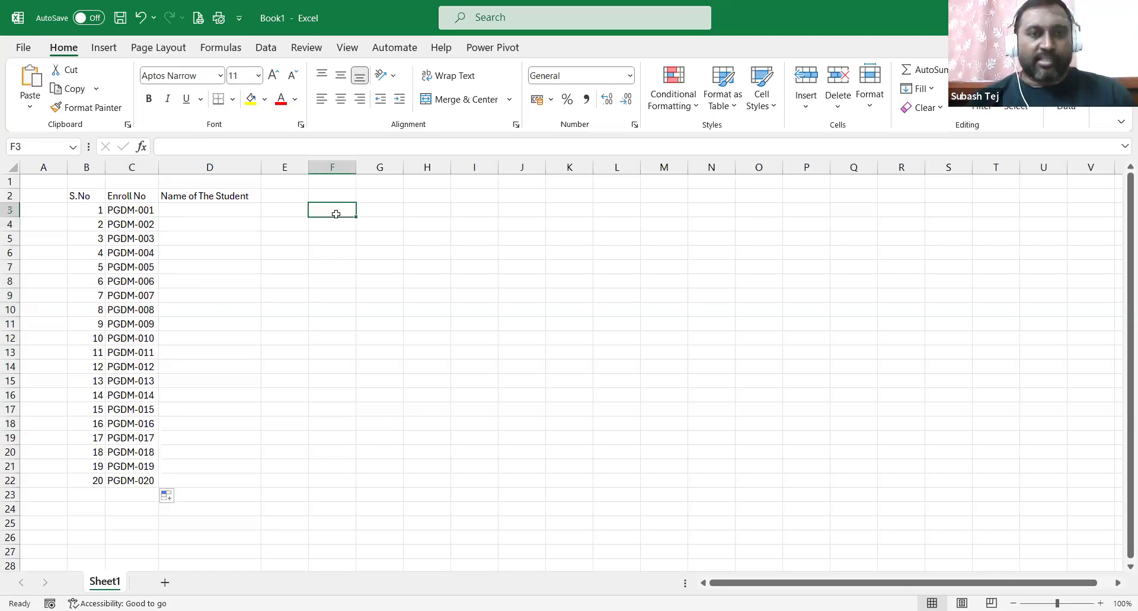
Autofill two alternating names from G3:G4 down to G22 as a trial, then clear it.
left_click(396, 209)
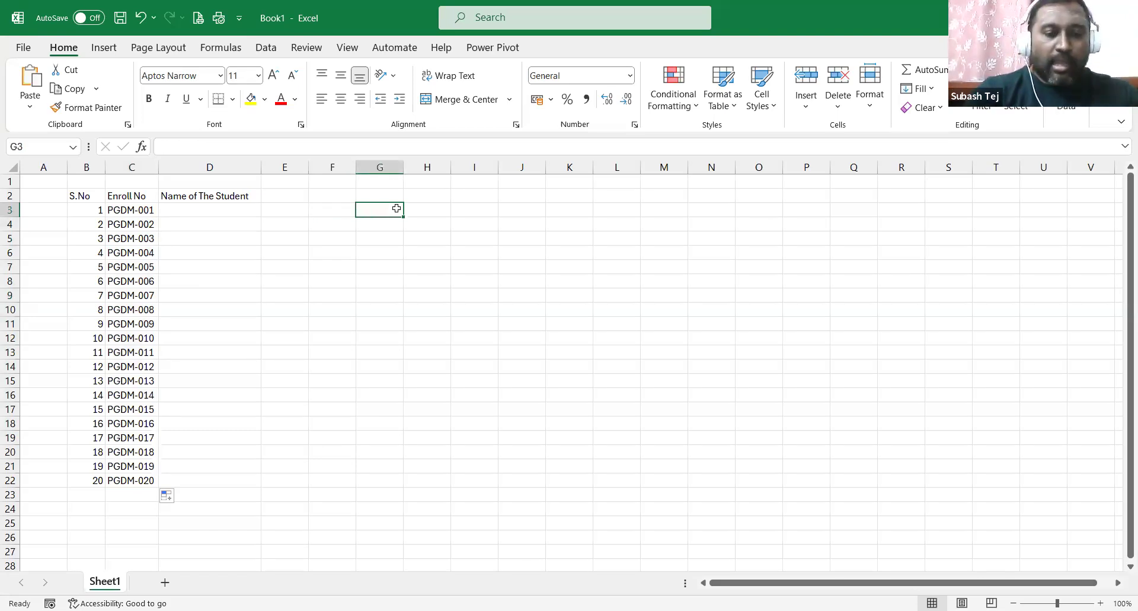
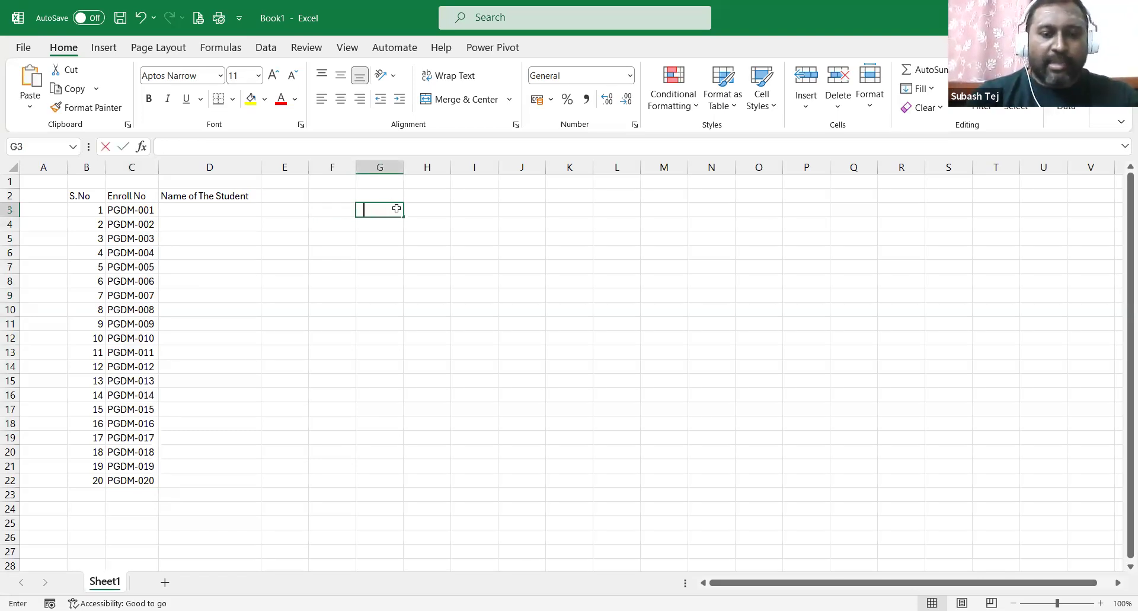
key("Return")
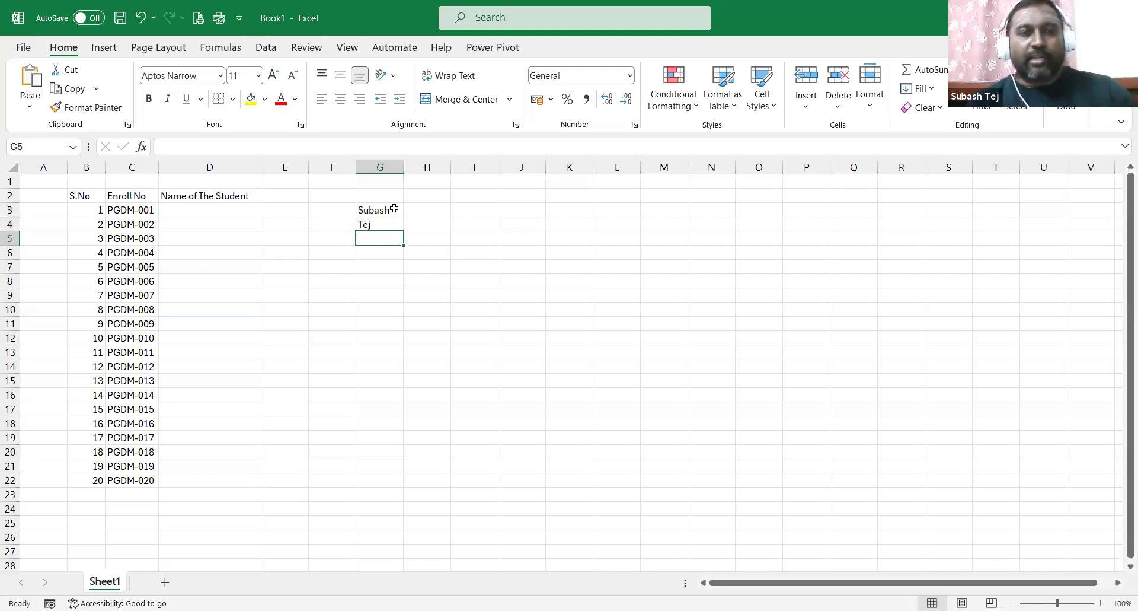
left_click_drag(396, 209, 405, 234)
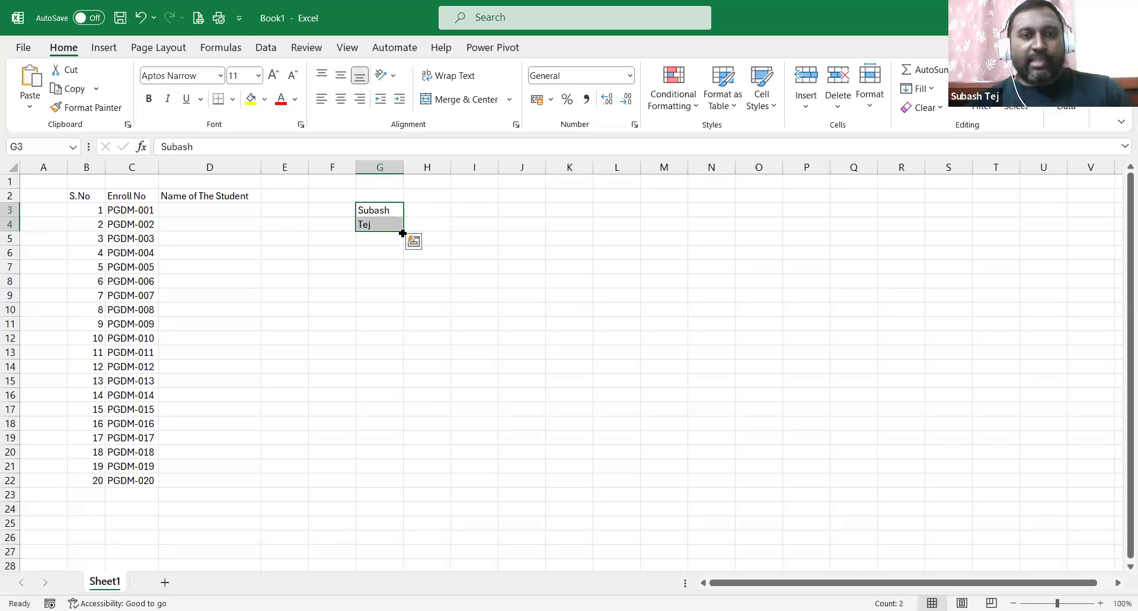
left_click_drag(403, 233, 414, 479)
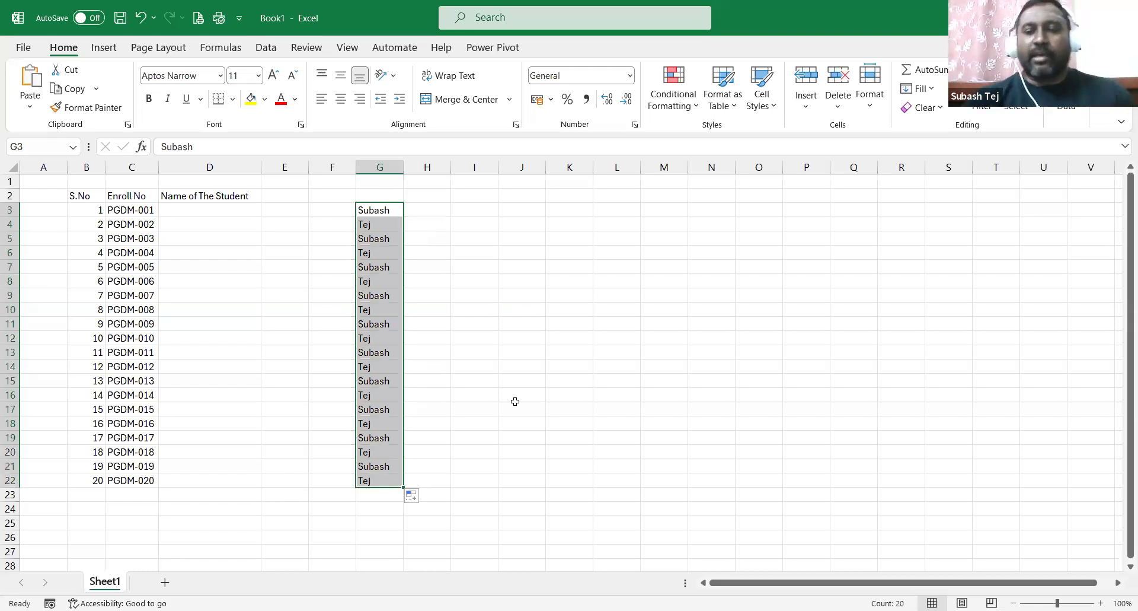
key("Delete")
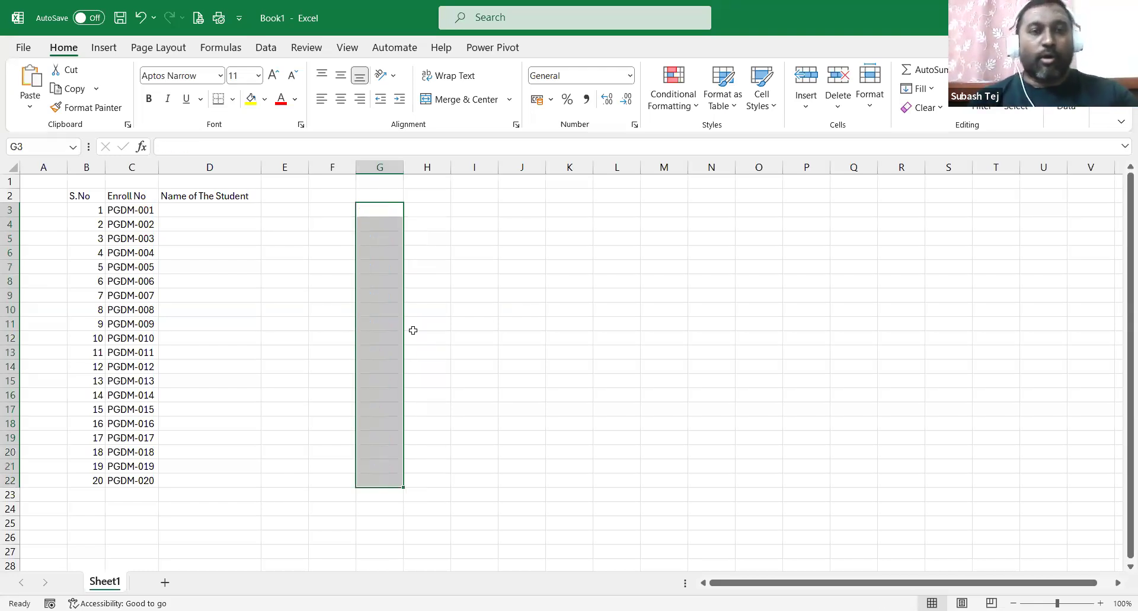
Enter January in G3 and start typing a name in K3.
left_click(383, 212)
double_click(383, 213)
type("January")
key("ctrl+Return")
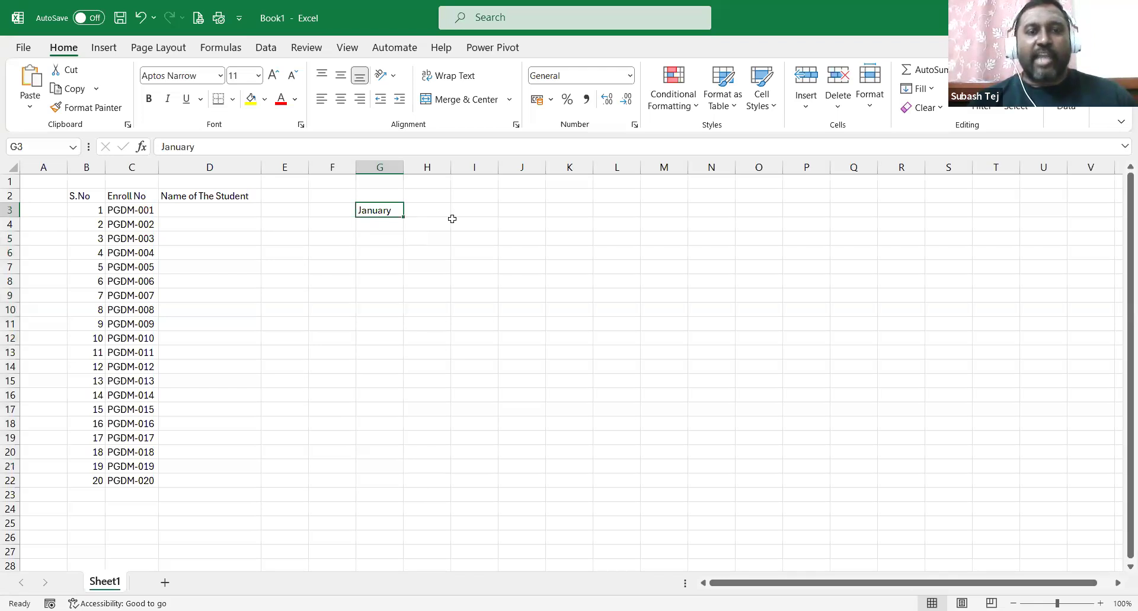
left_click(569, 216)
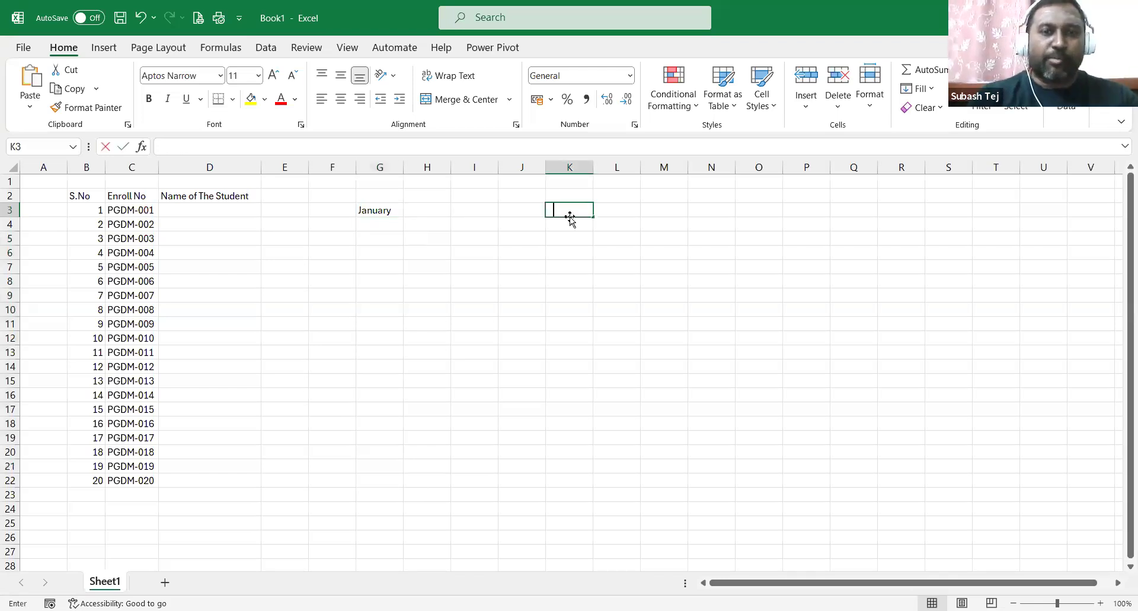
type("Subash")
Repeat the name down K3:K23 and autofill months from January down G3:G22.
key("ctrl+Return")
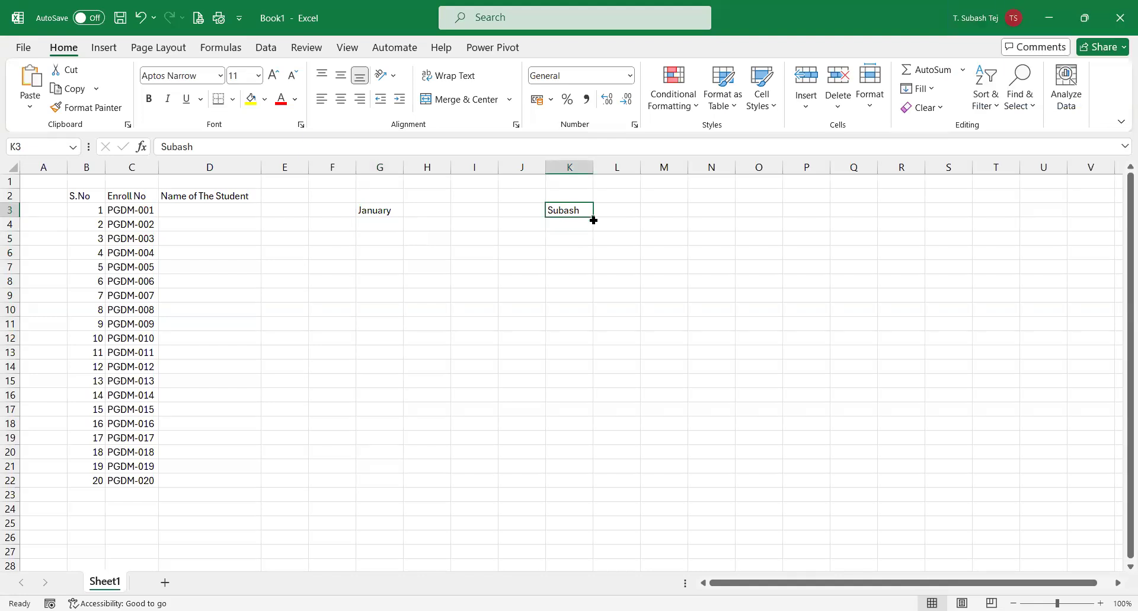
left_click_drag(593, 220, 599, 499)
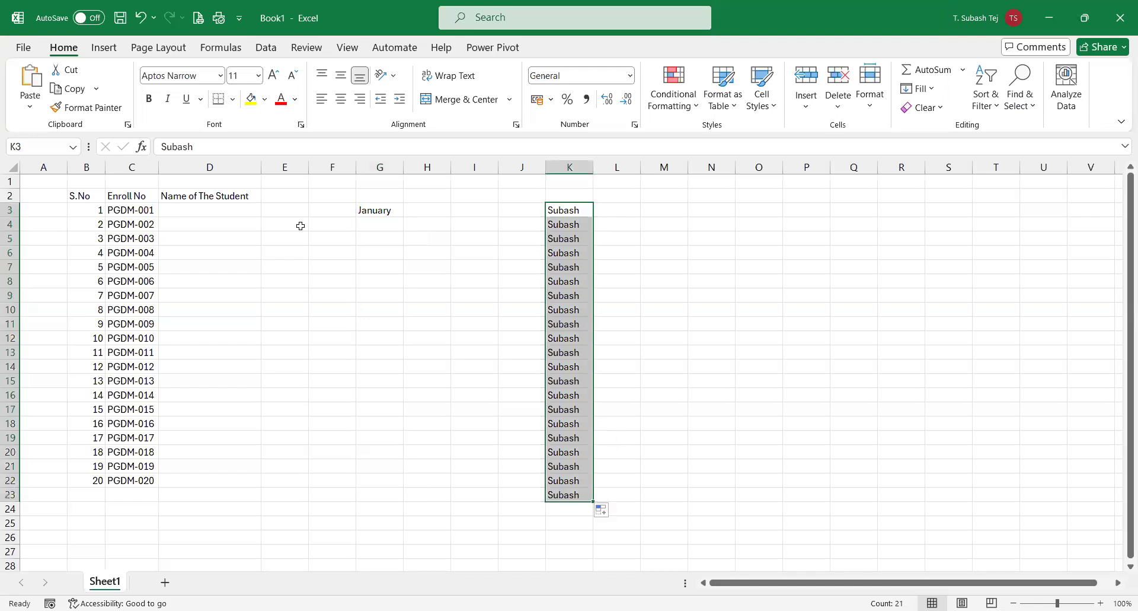
left_click(401, 215)
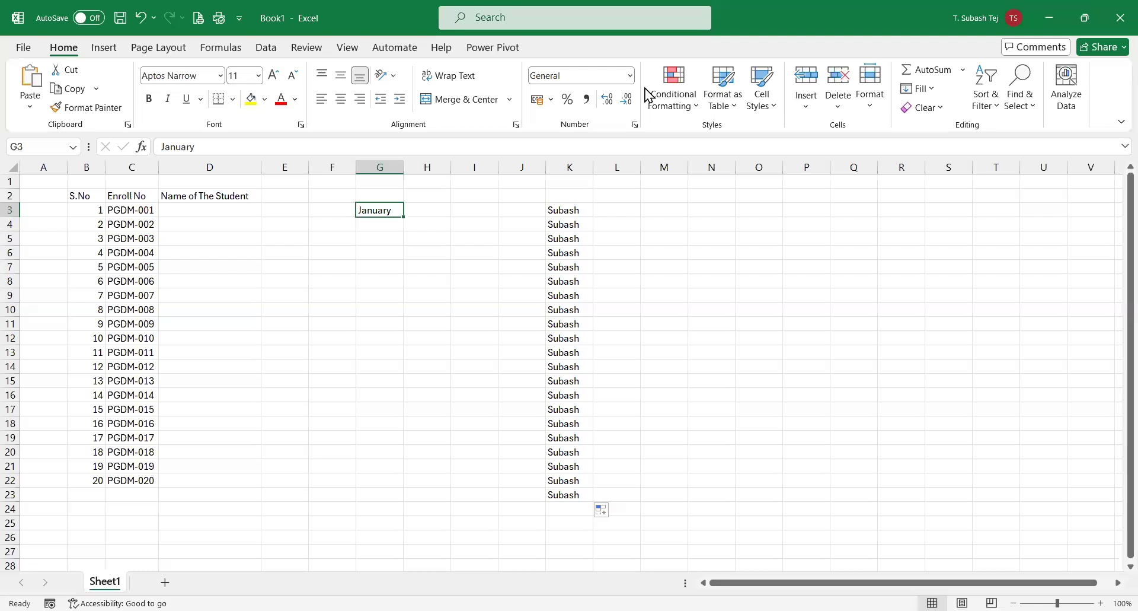
left_click_drag(401, 217, 404, 486)
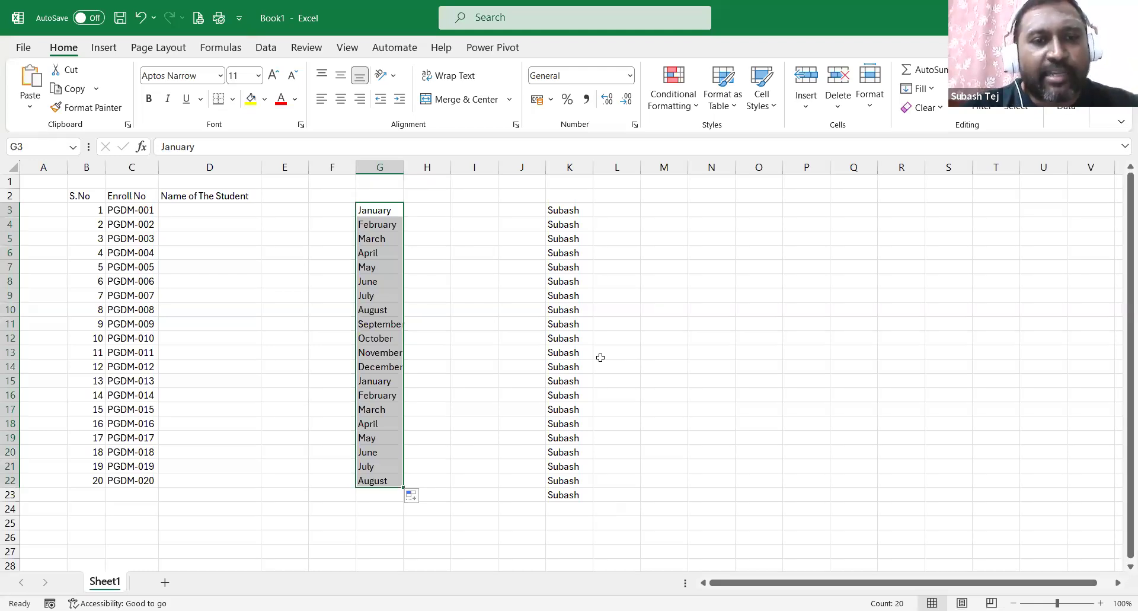
Autofill weekdays from Monday down I3:I22 and autofit column I.
left_click(477, 214)
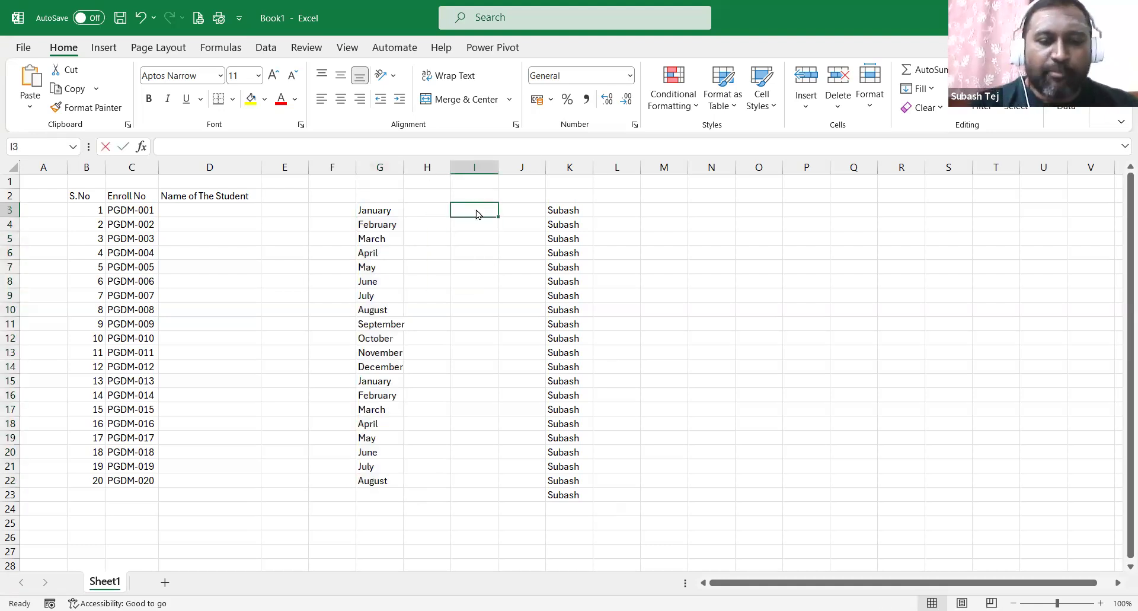
type("Monday")
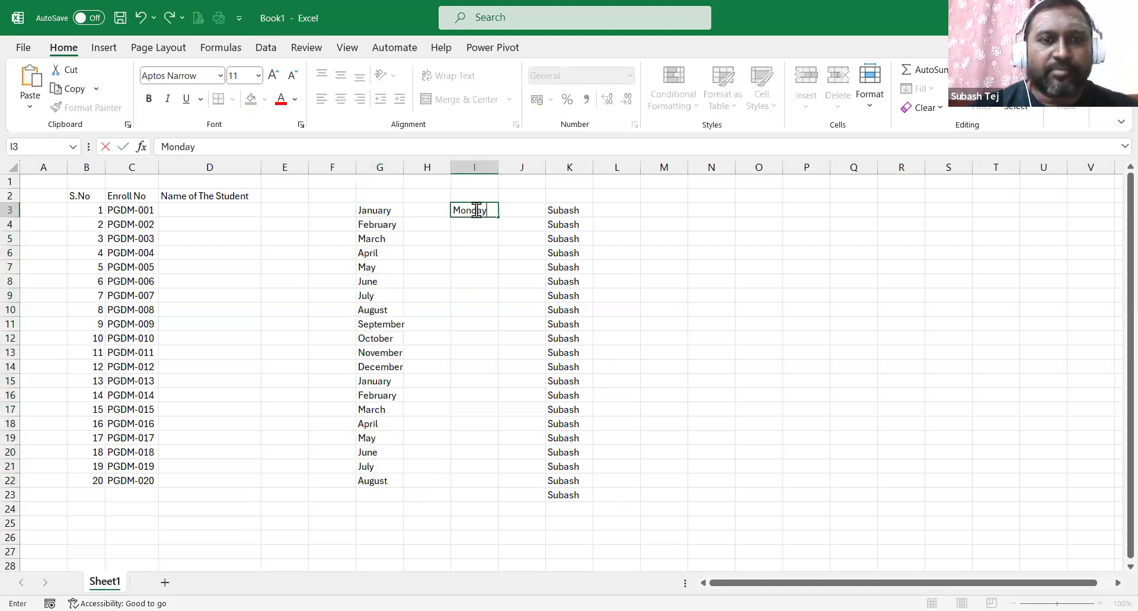
key("Return")
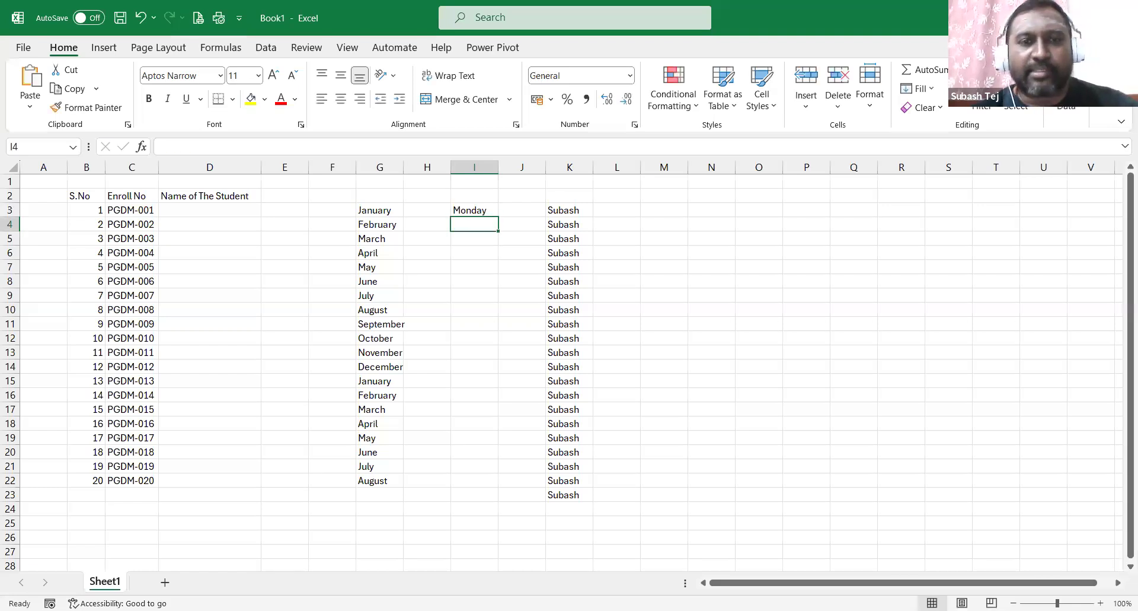
left_click(481, 212)
left_click_drag(499, 218, 500, 482)
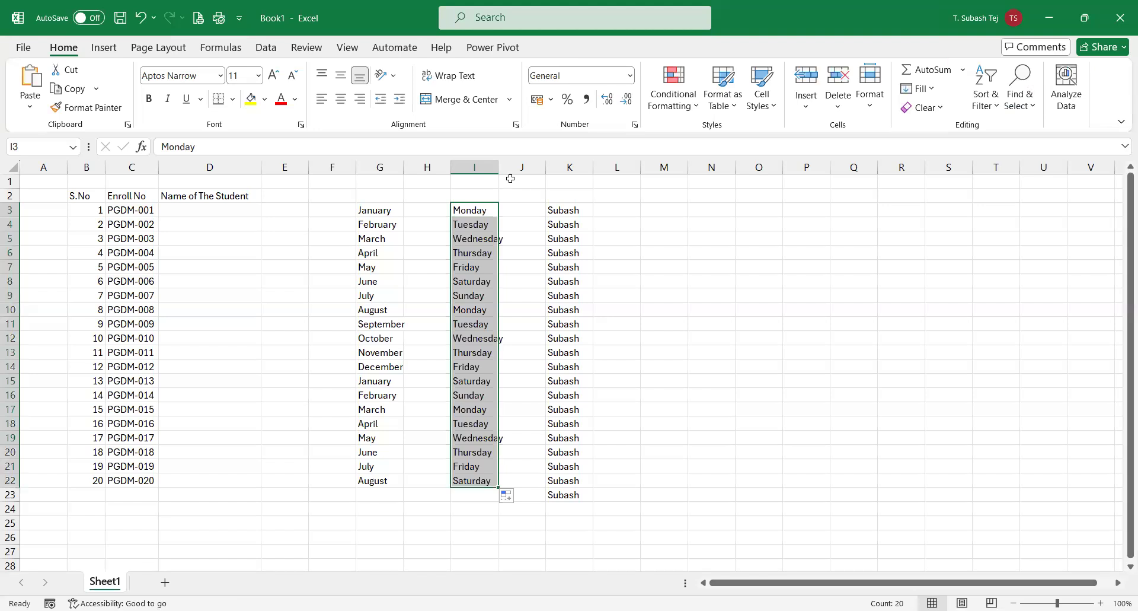
double_click(499, 166)
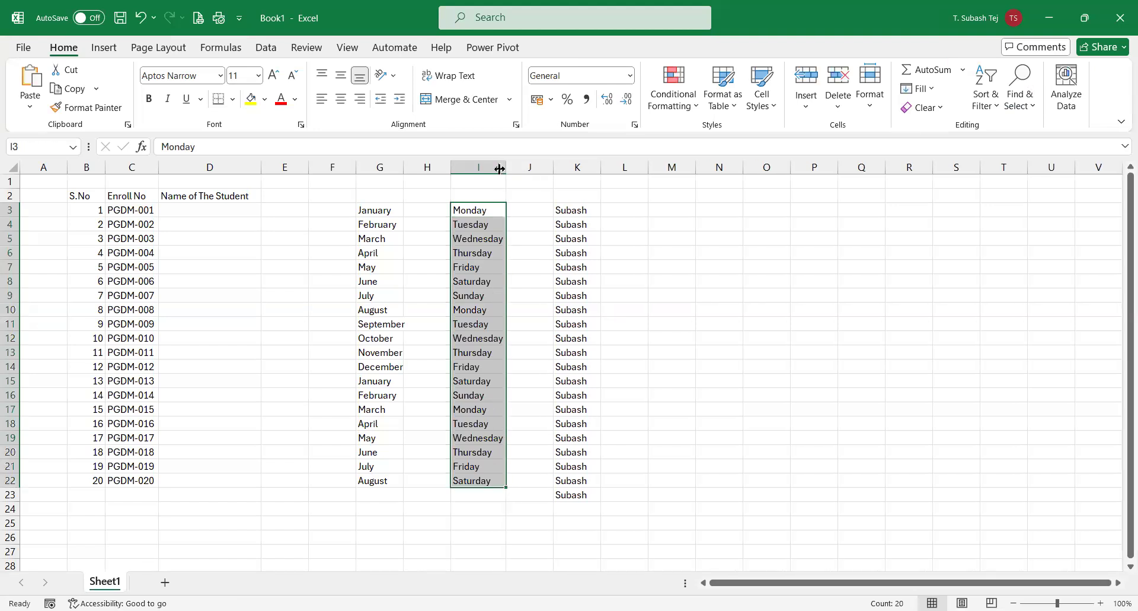
Autofill short months from Jan down M3:M22.
left_click(629, 212)
left_click(671, 210)
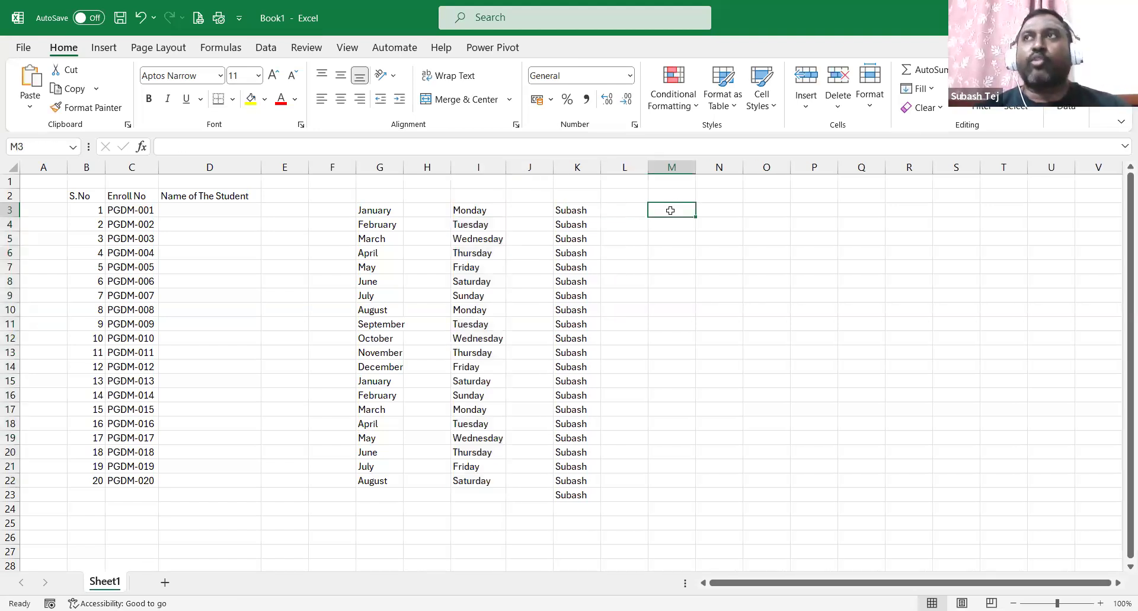
double_click(671, 211)
type("Jan")
key("Return")
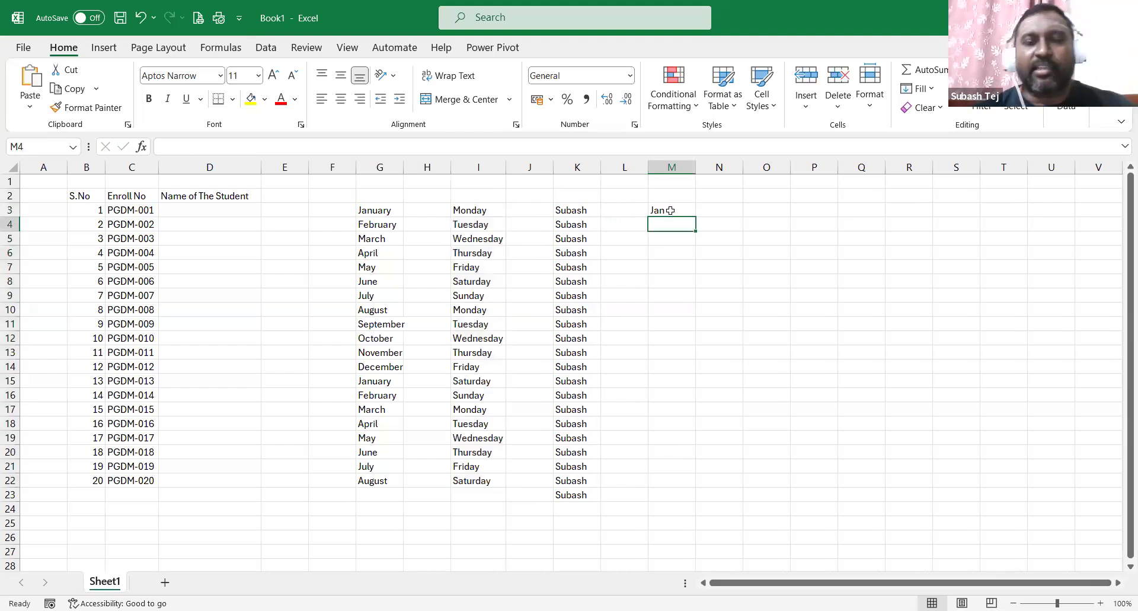
left_click(677, 210)
left_click_drag(692, 220, 687, 483)
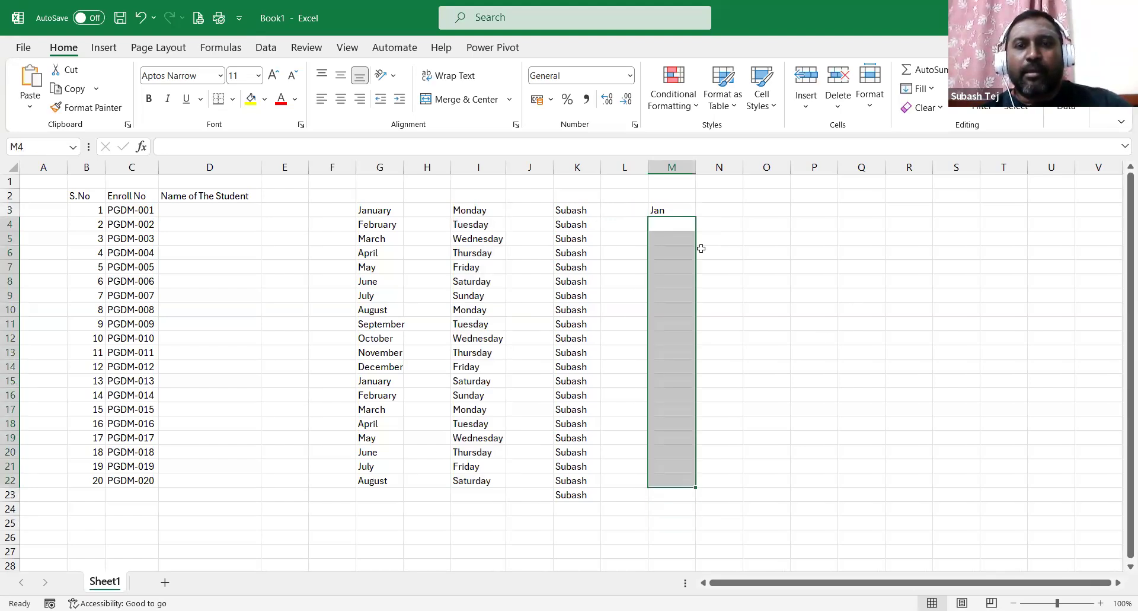
left_click(675, 211)
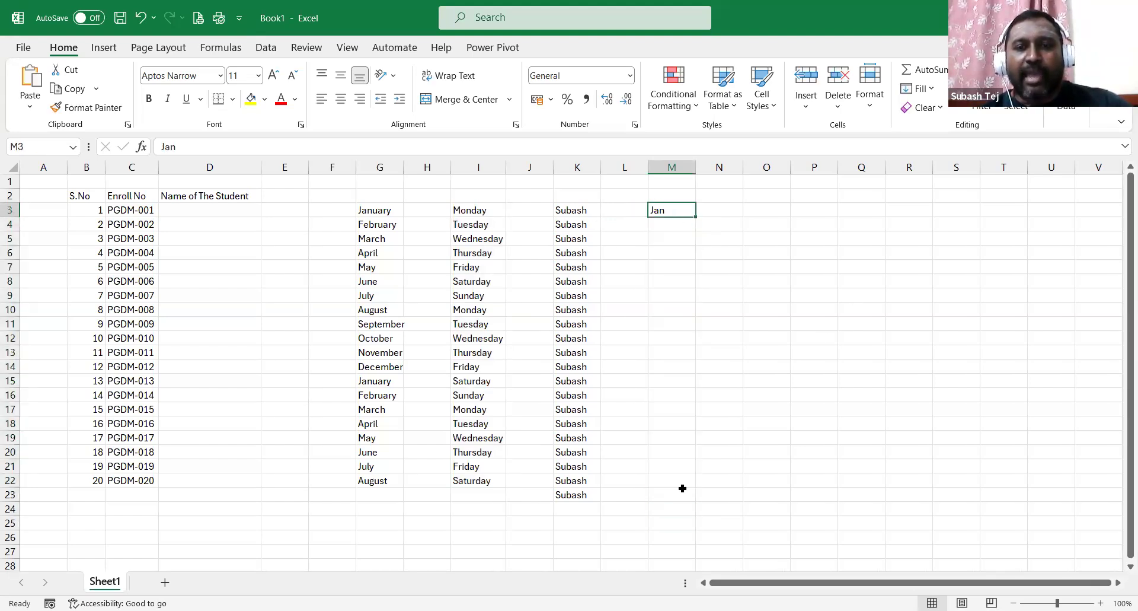
left_click_drag(682, 488, 682, 485)
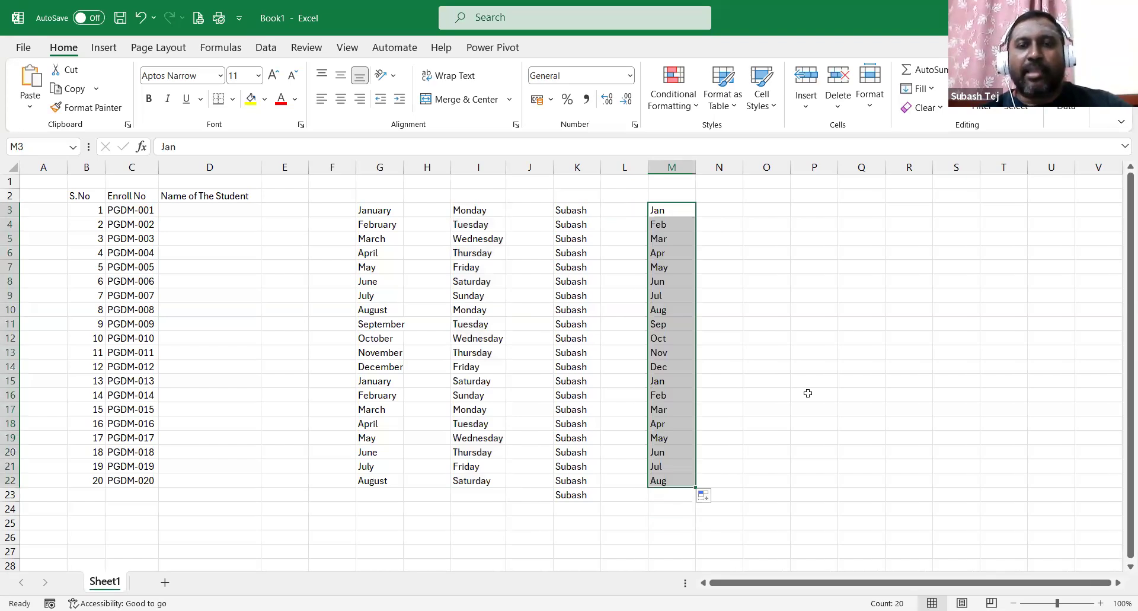
Type Mon in N3 and select the demo area F2:O24.
left_click(729, 215)
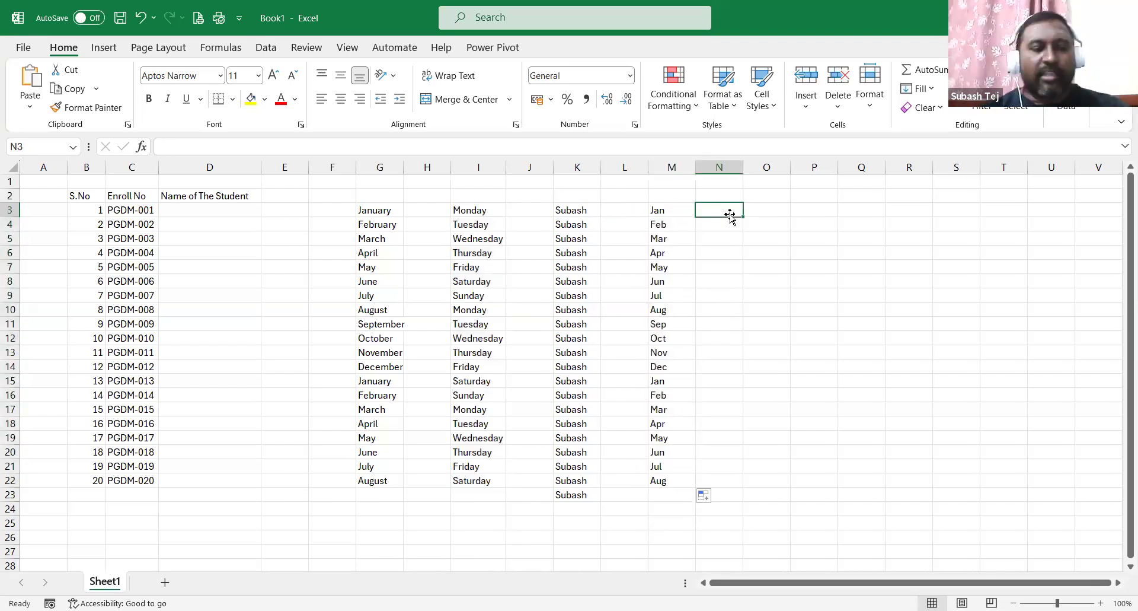
type("Mon")
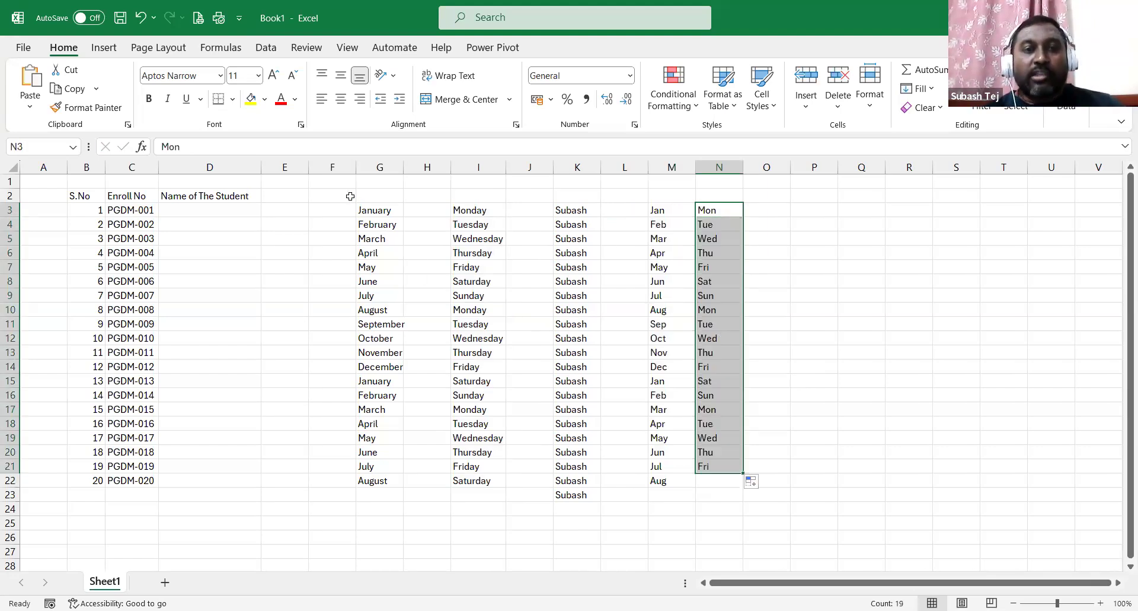
left_click_drag(332, 196, 777, 514)
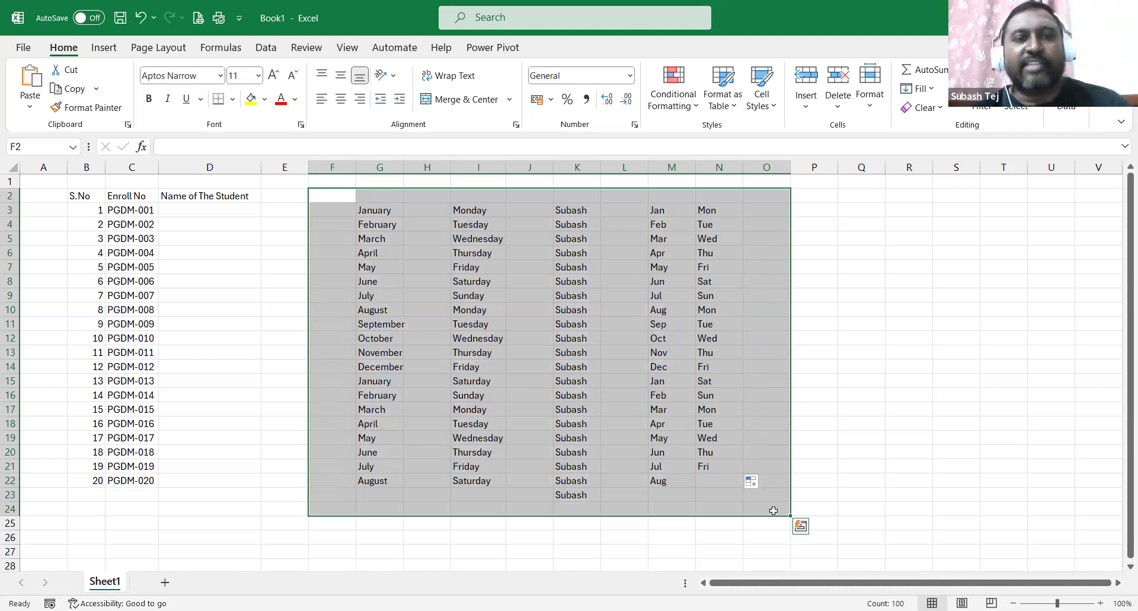
Scroll down and back up over the selected F2:O24 demo area.
scroll(724, 279, "down", 2)
scroll(763, 313, "up", 2)
Clear F2:O24, then autofill months from July down G4:G20 and clear that trial.
key("Delete")
left_click(376, 227)
type("J")
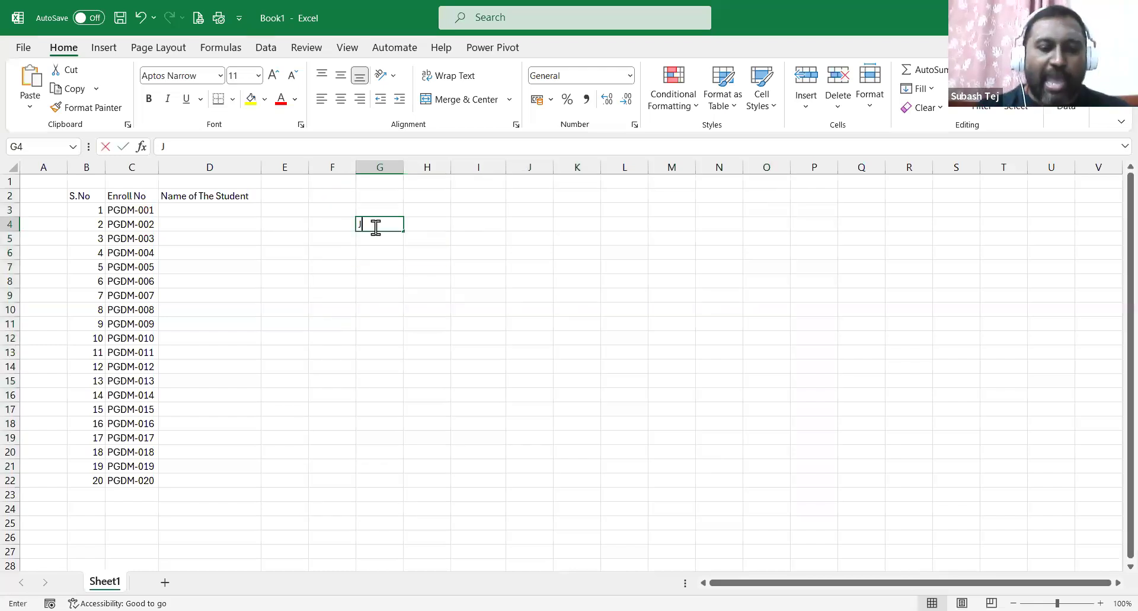
type("uly")
key("Return")
left_click(374, 227)
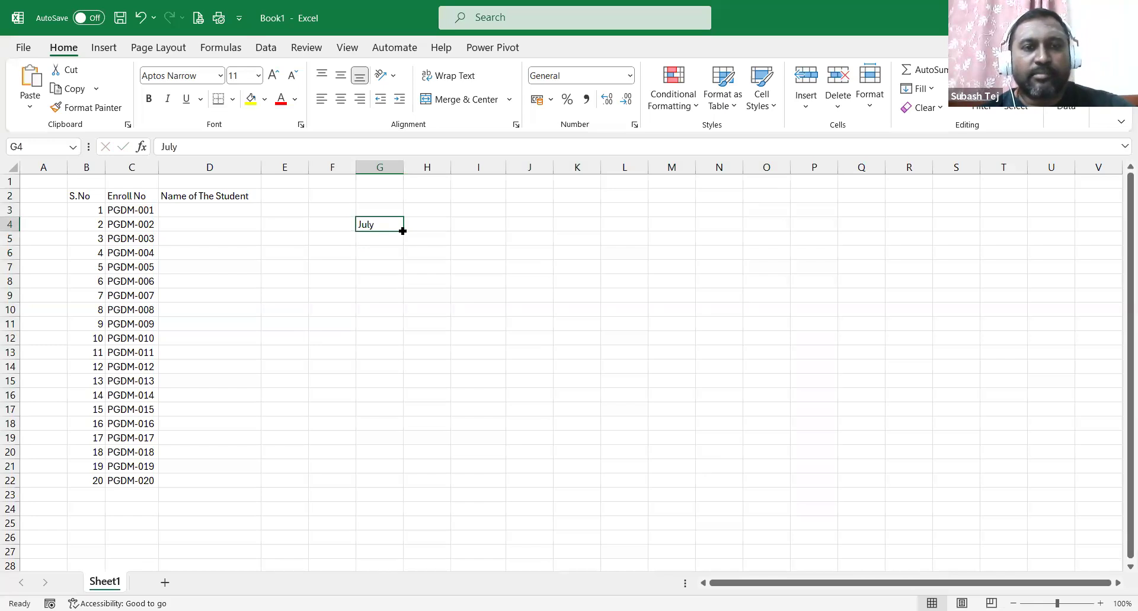
left_click_drag(402, 231, 409, 445)
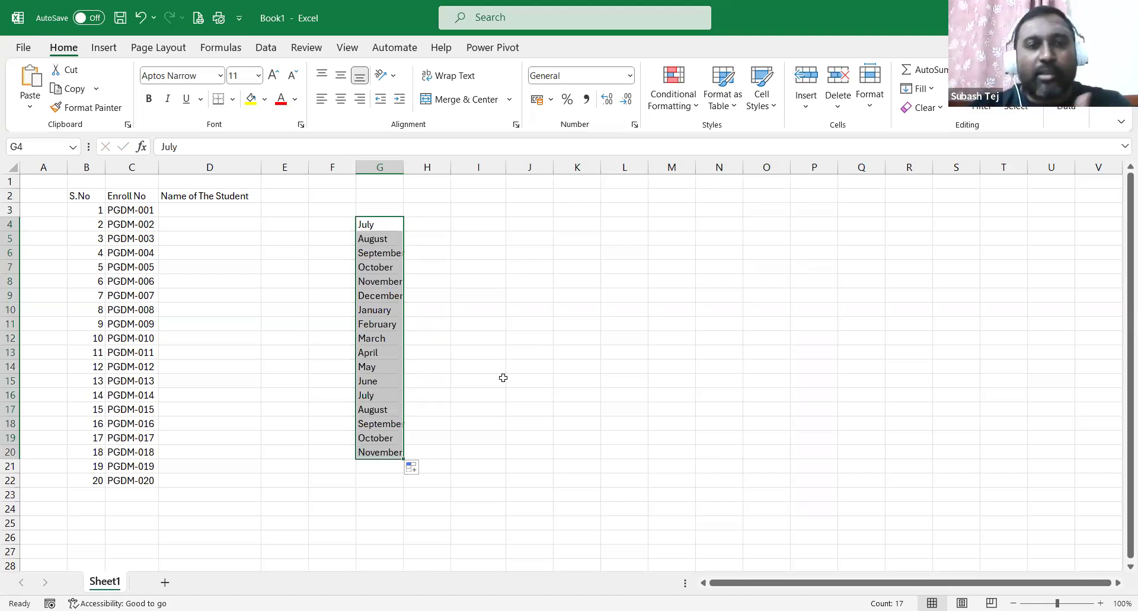
key("Delete")
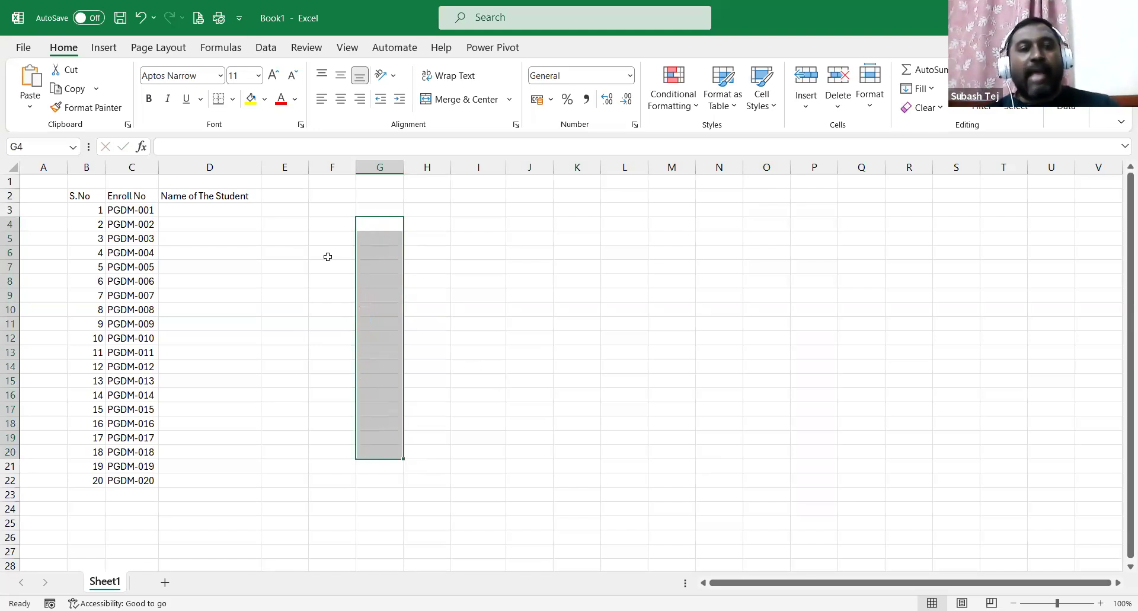
Type the first student's name into D3 beside PGDM-001, then select G2.
left_click(214, 214)
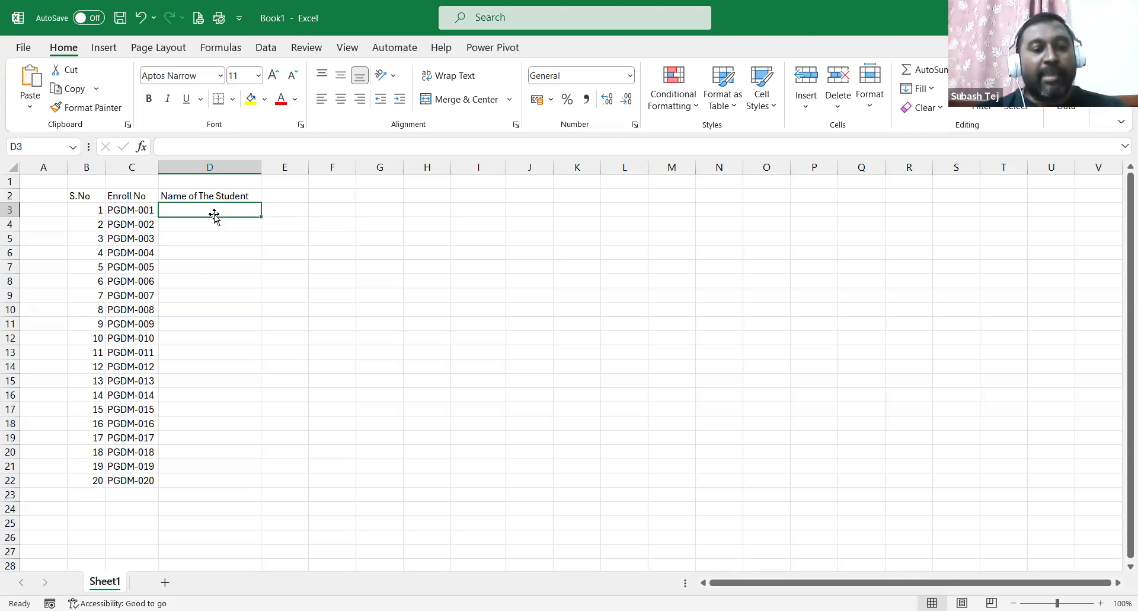
double_click(214, 215)
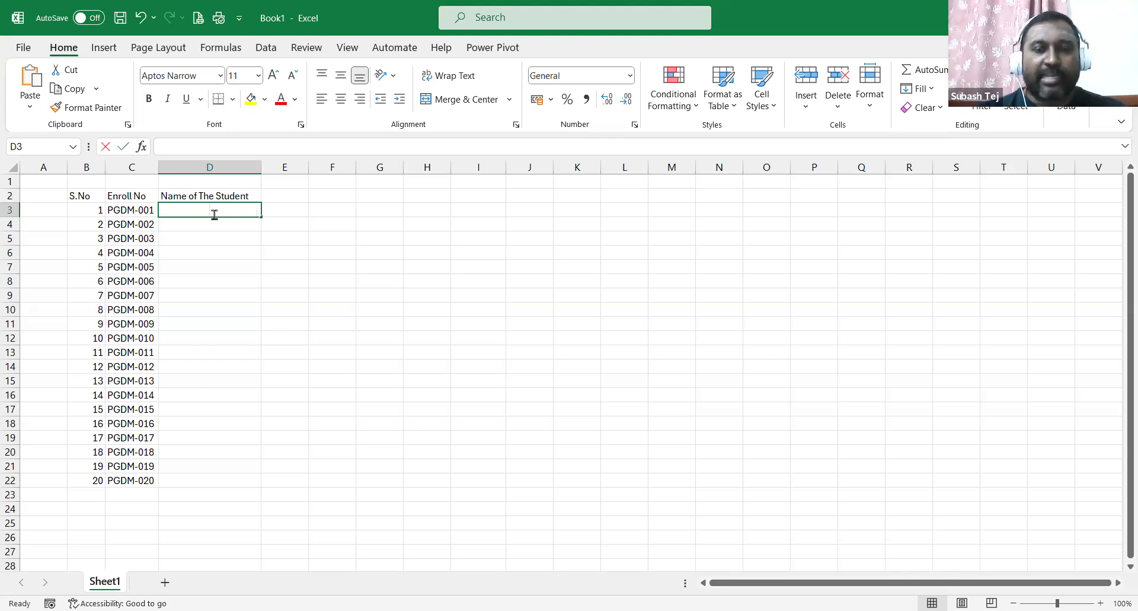
type("Subash")
key("Return")
left_click(215, 214)
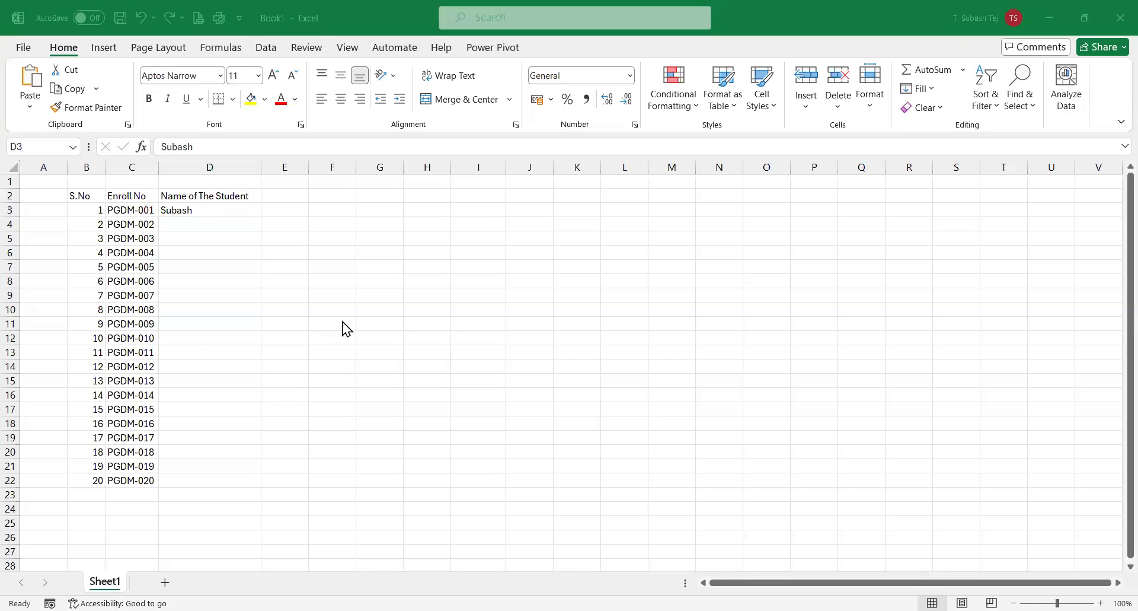
left_click(370, 195)
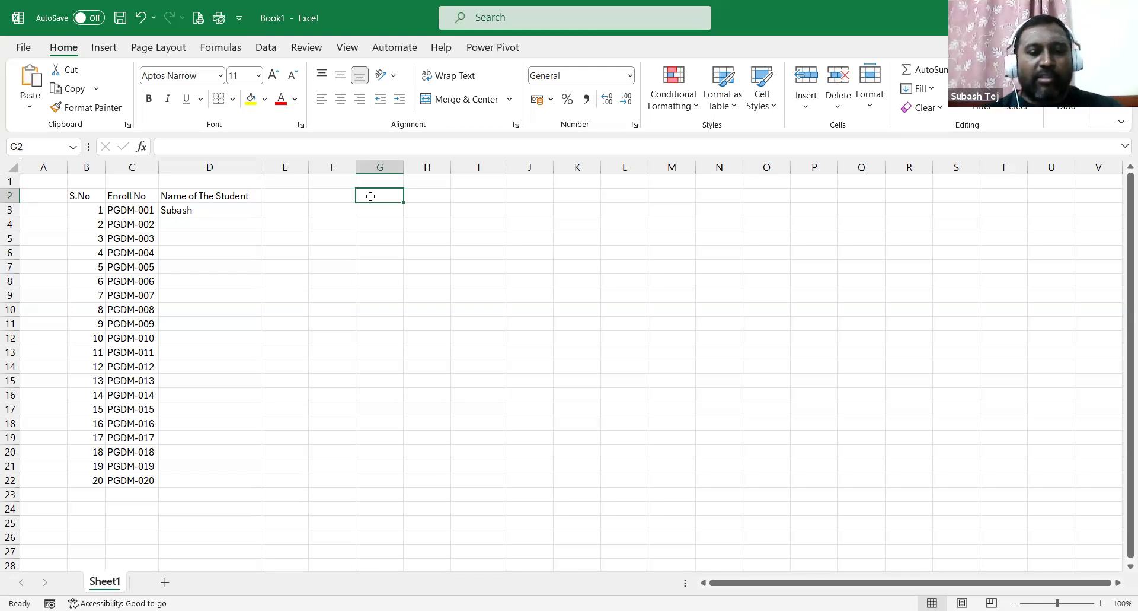
Enter Jan in G2 and autofill the month series down to G22.
double_click(371, 196)
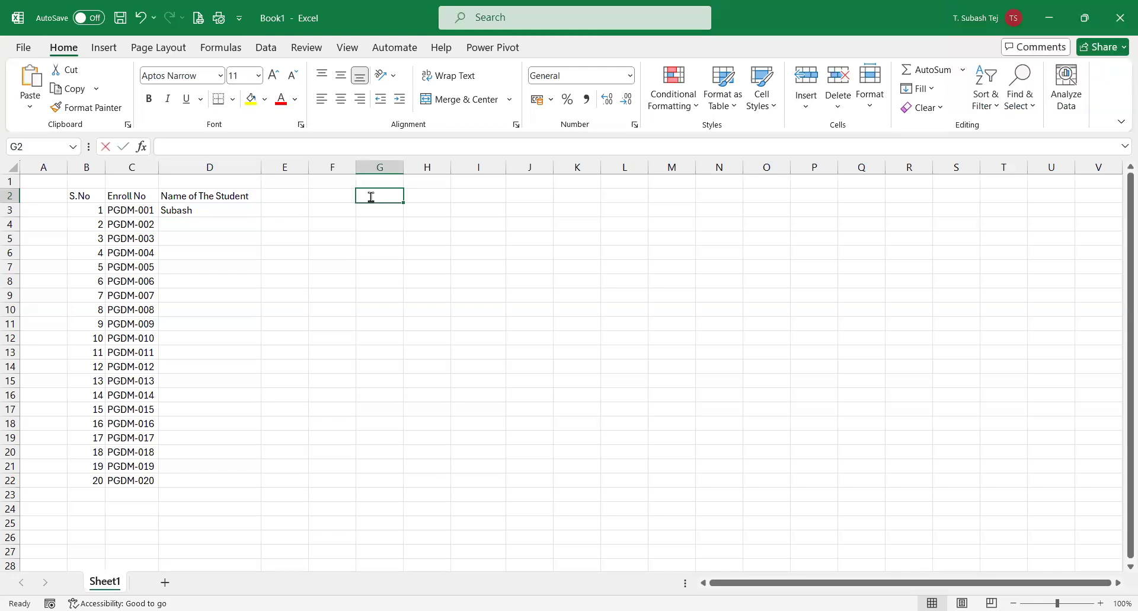
type("Jan")
key("ctrl+Return")
left_click_drag(404, 203, 400, 197)
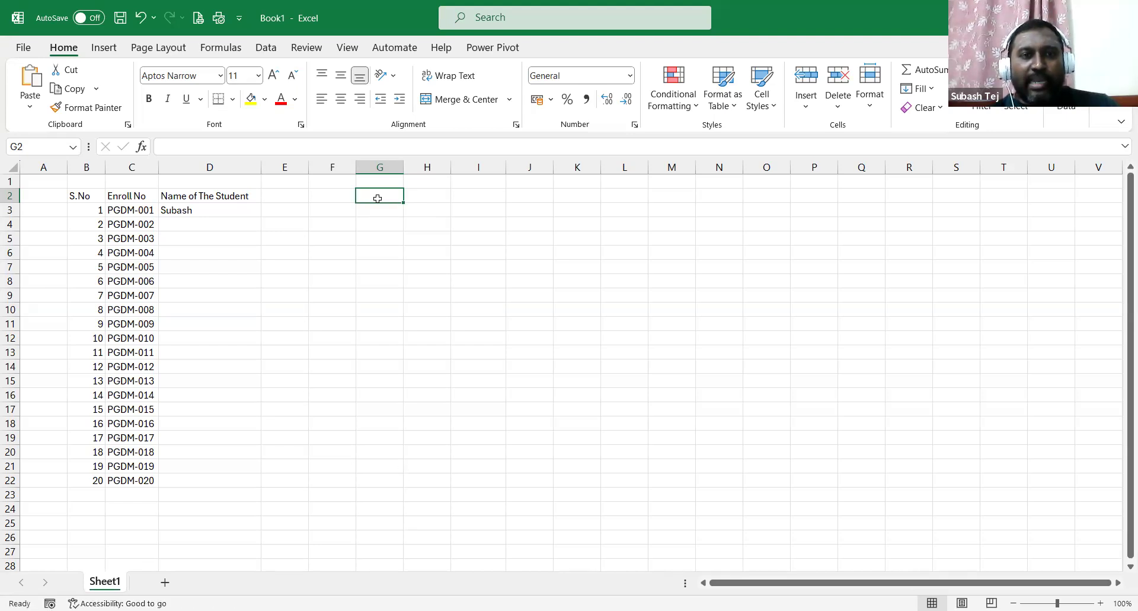
key("ctrl+z")
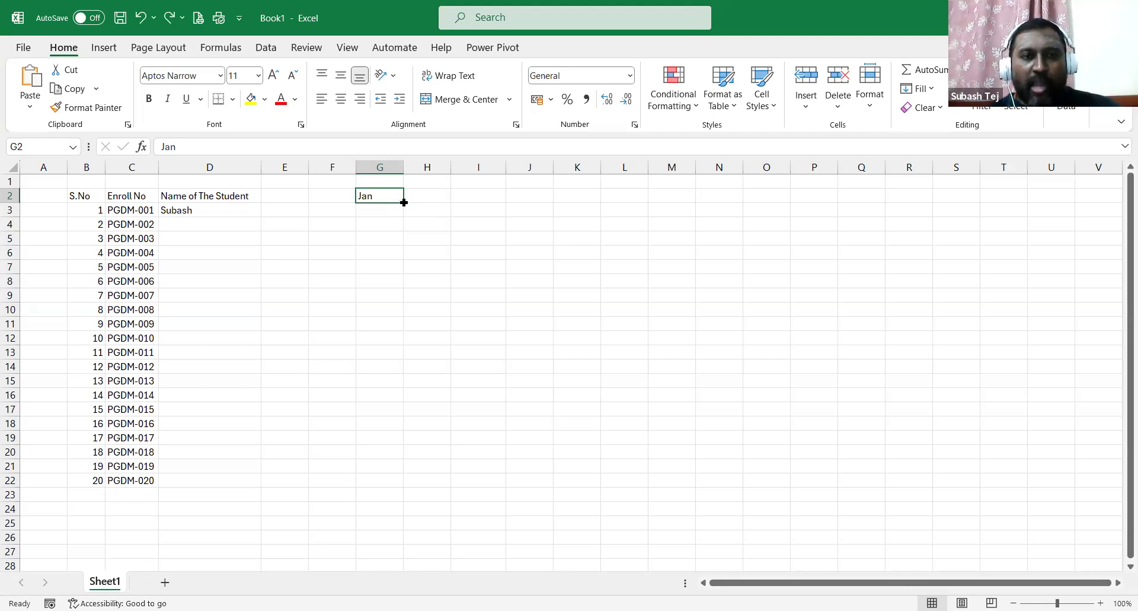
left_click_drag(417, 480, 417, 483)
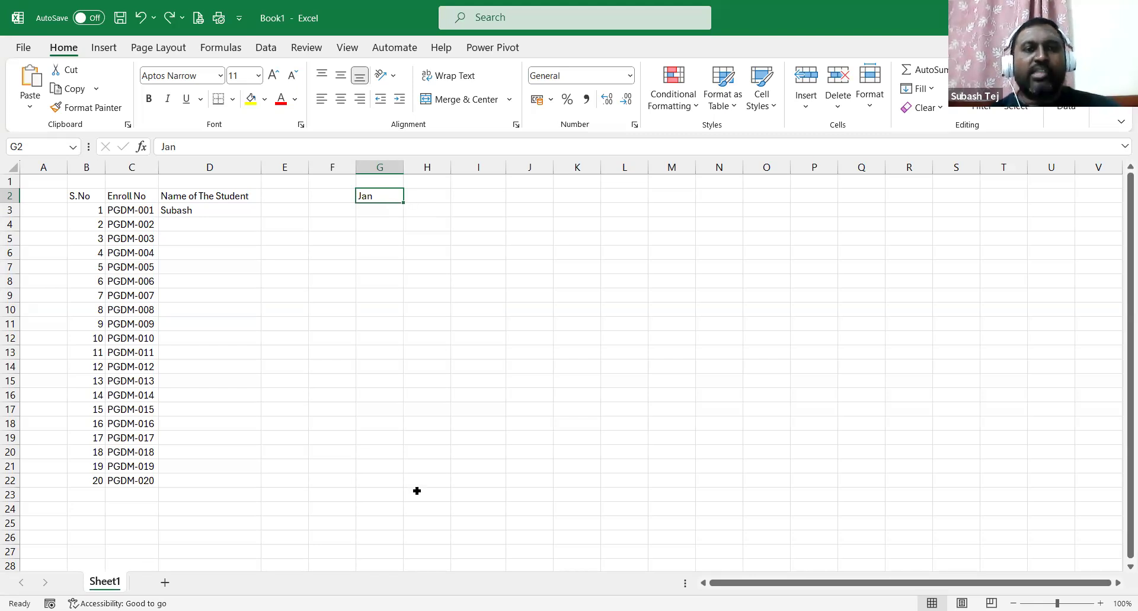
Enter Jan in I2, copy it into I3:I22, then select G2:I23 and undo.
left_click(472, 198)
double_click(473, 198)
type("Jan")
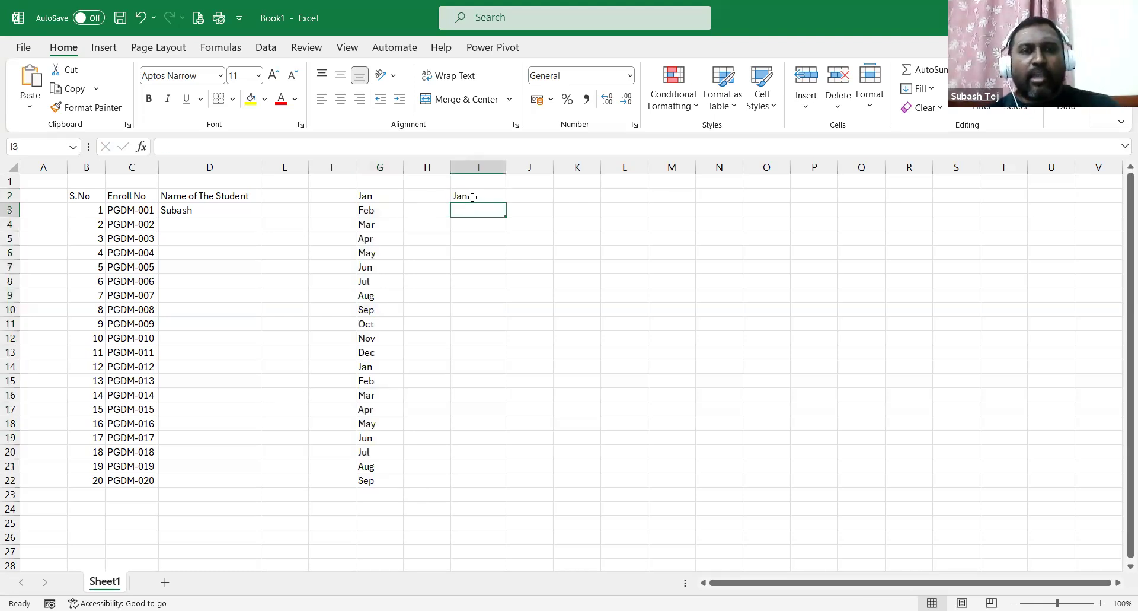
key("ctrl+Return")
key("ctrl+c")
left_click_drag(478, 203, 482, 478)
key("ctrl+v")
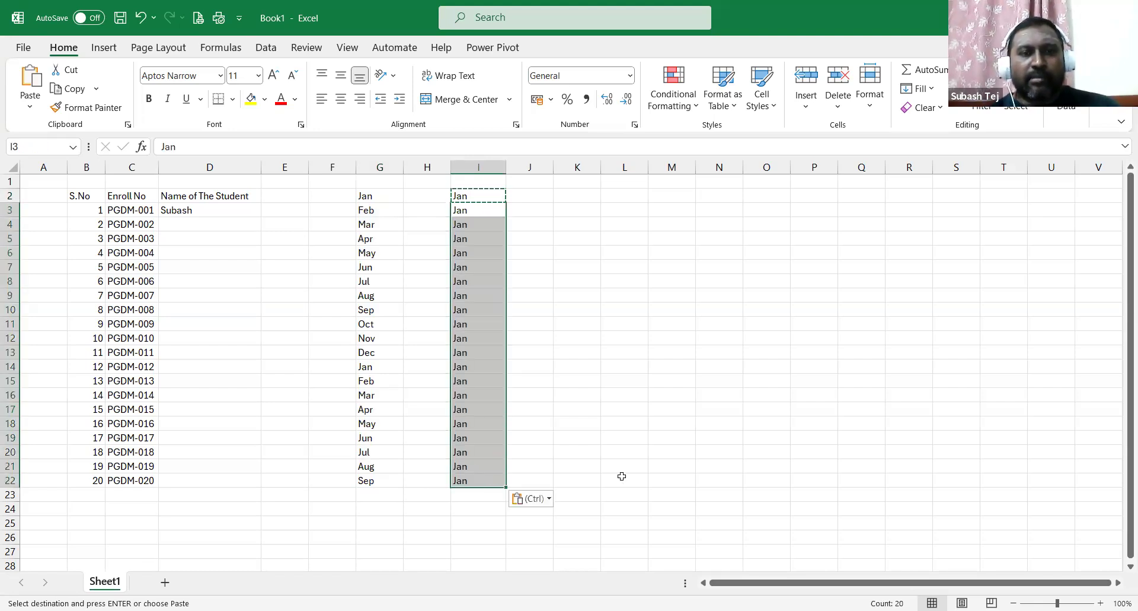
left_click(626, 380)
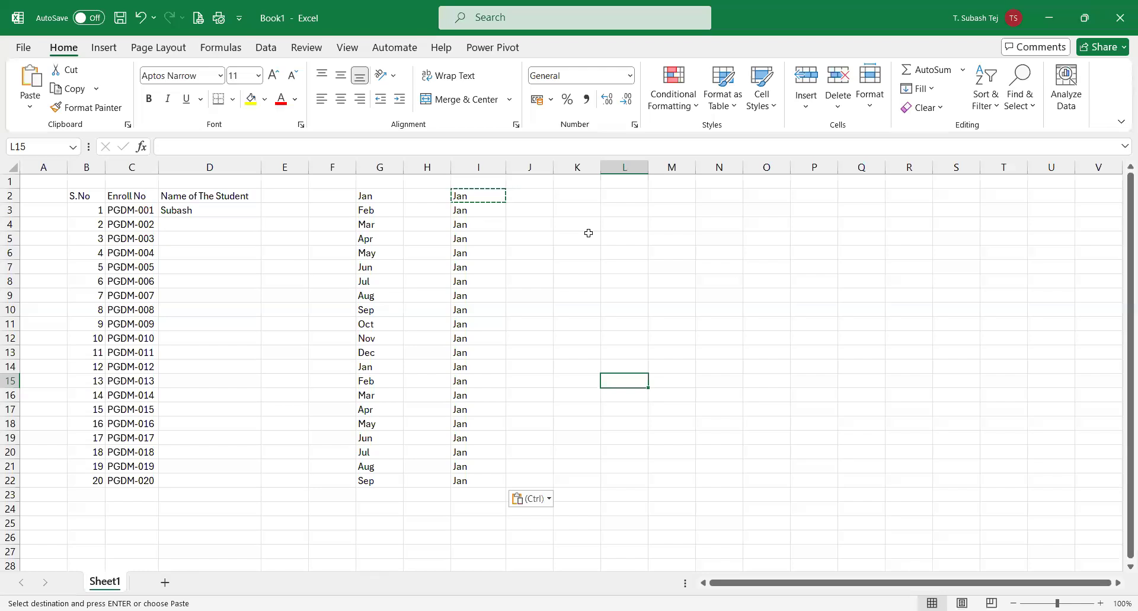
left_click_drag(371, 199, 484, 496)
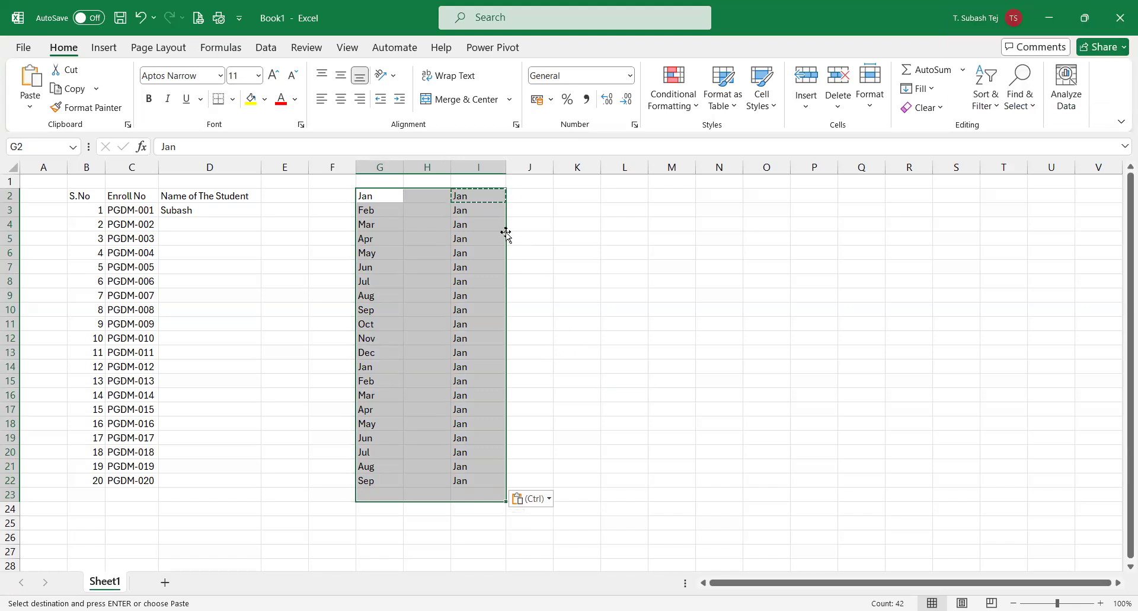
key("ctrl+z")
key("ctrl+z")
key("ctrl+z")
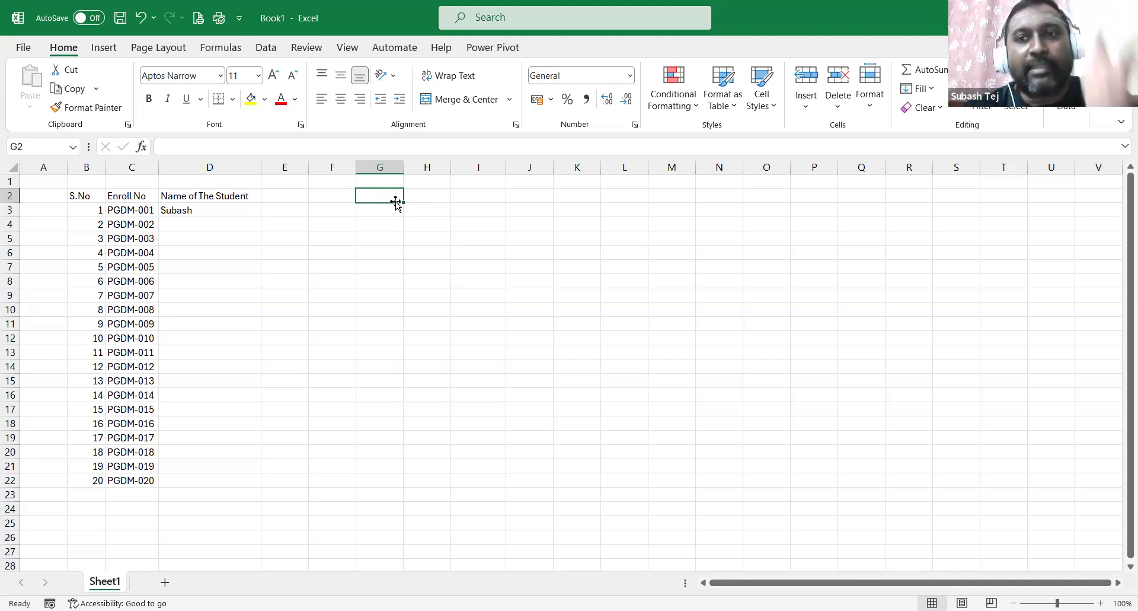
Select cell I2 next to the now-empty month columns.
left_click(491, 202)
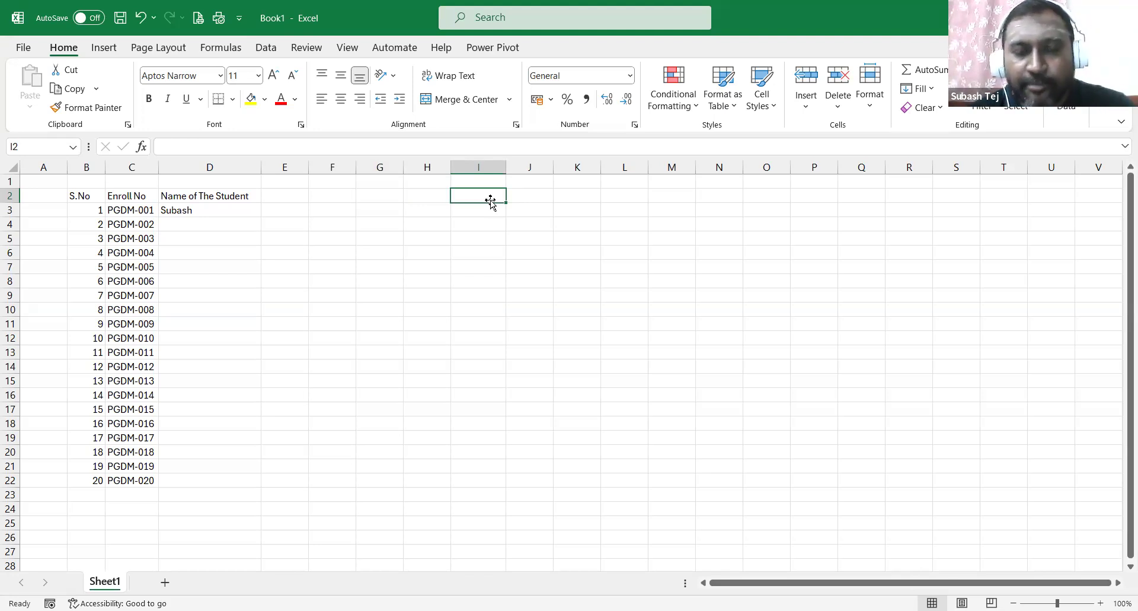
Enter test values: a name in I2 and January in J2.
double_click(491, 202)
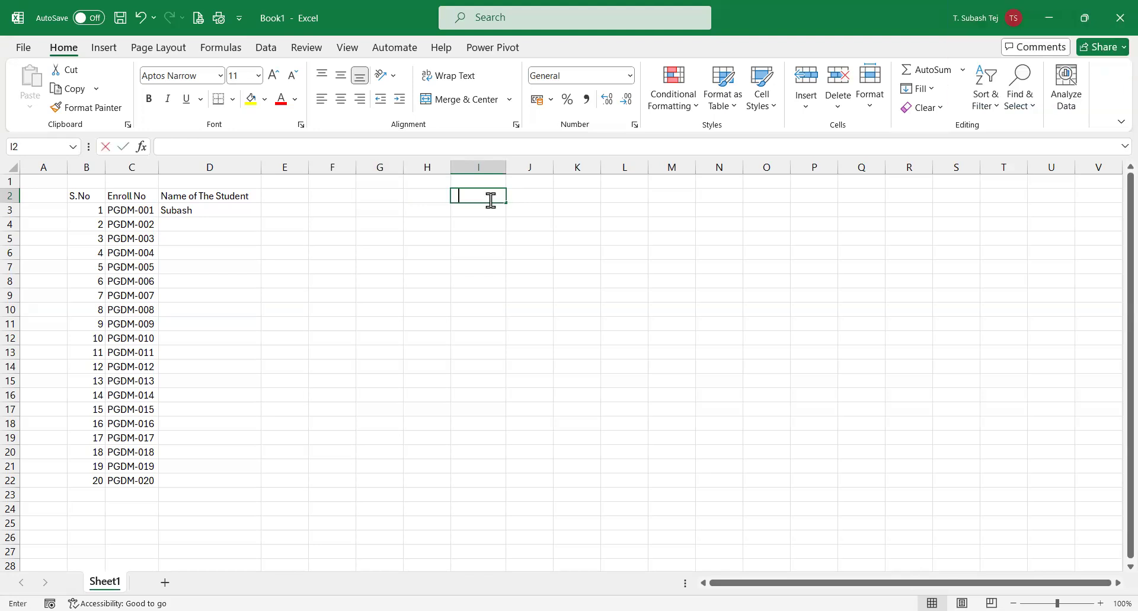
type("Subash")
key("Return")
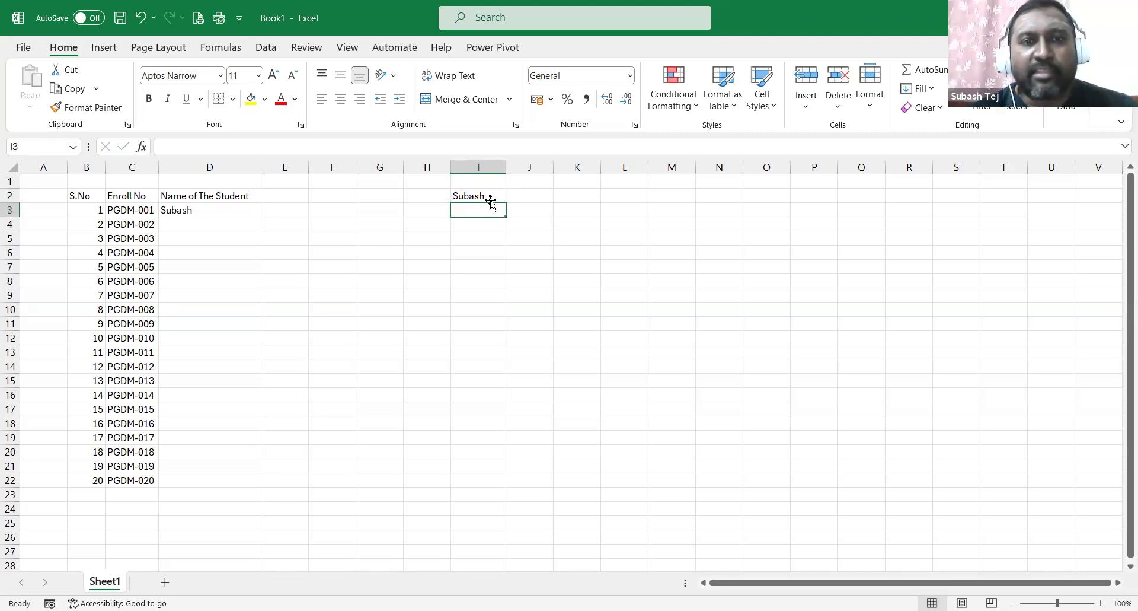
left_click(491, 197)
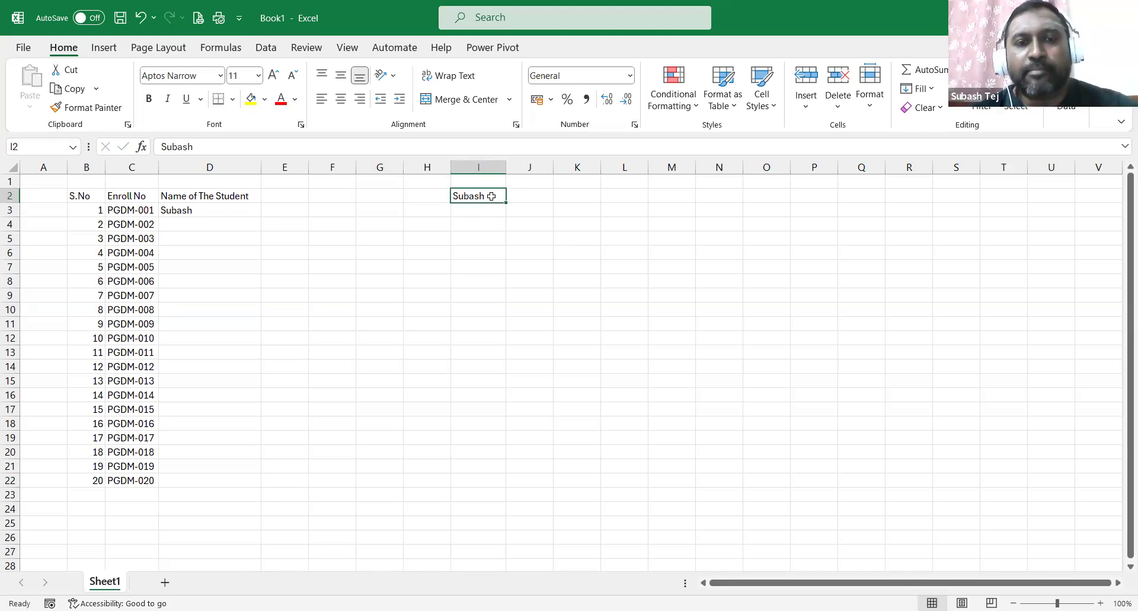
left_click(533, 199)
double_click(533, 199)
type("Jan")
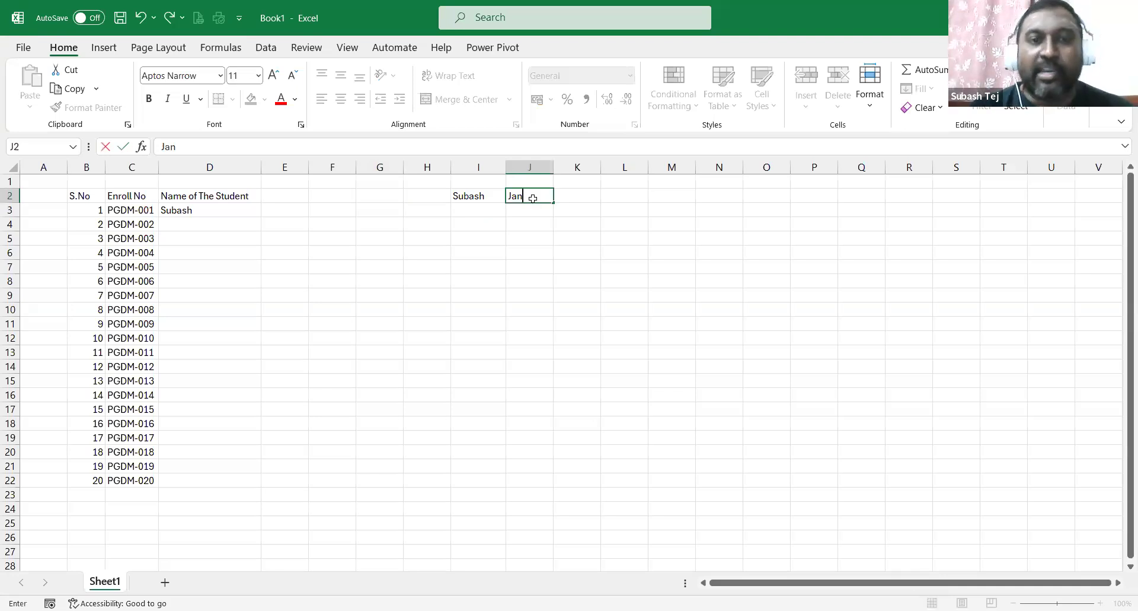
type("uary")
key("Return")
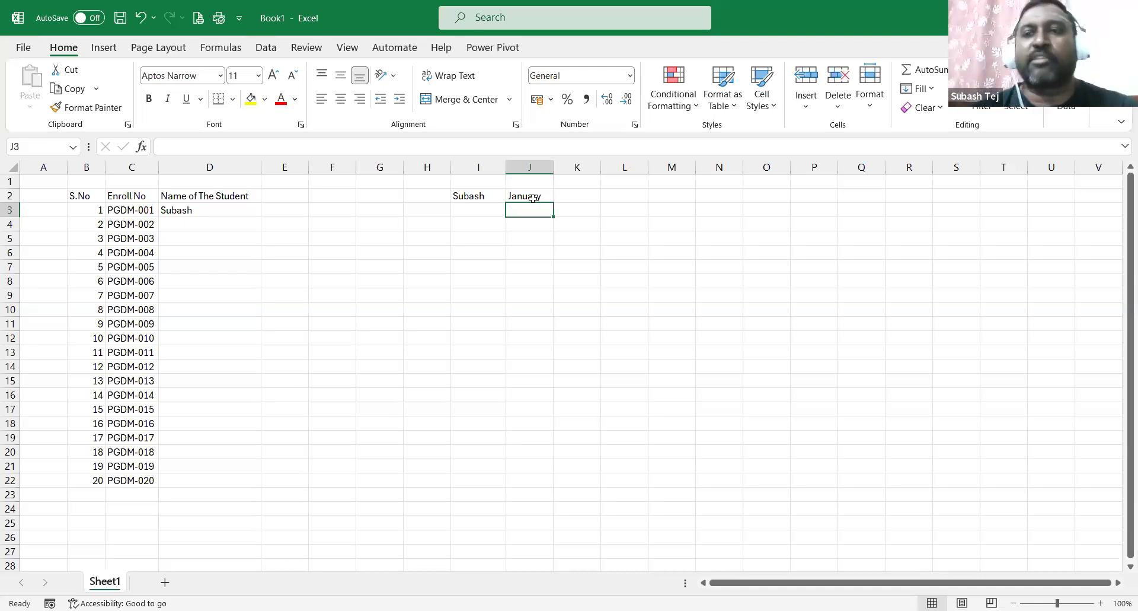
Clear the test entries in H2:M5 and the student table in B2:D22.
left_click_drag(437, 194, 666, 242)
key("Delete")
left_click_drag(77, 195, 259, 483)
key("Delete")
left_click(427, 264)
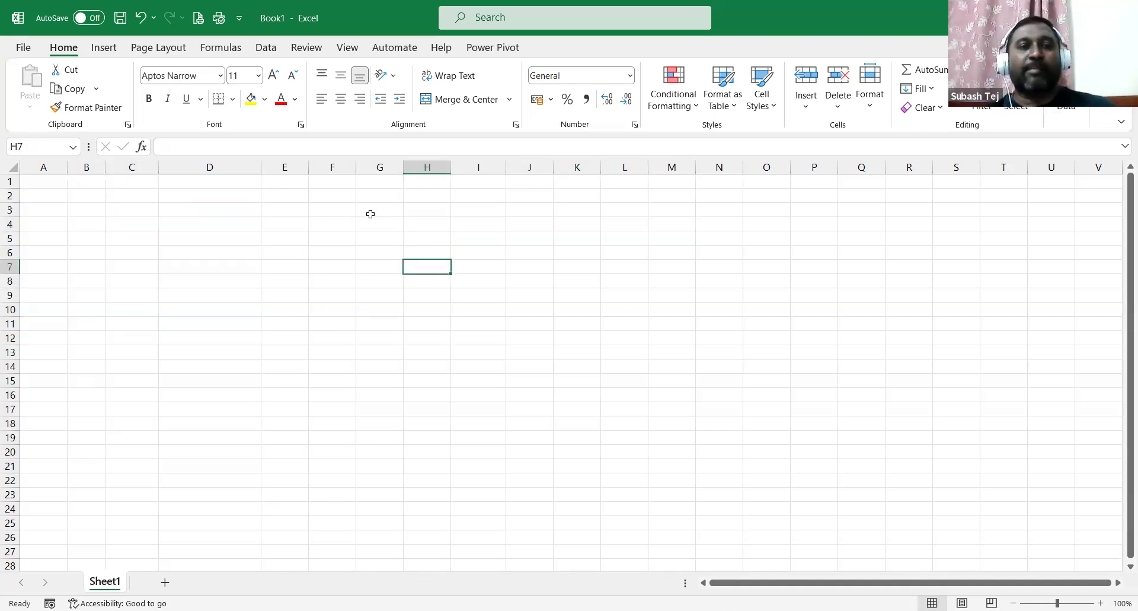
left_click(371, 211)
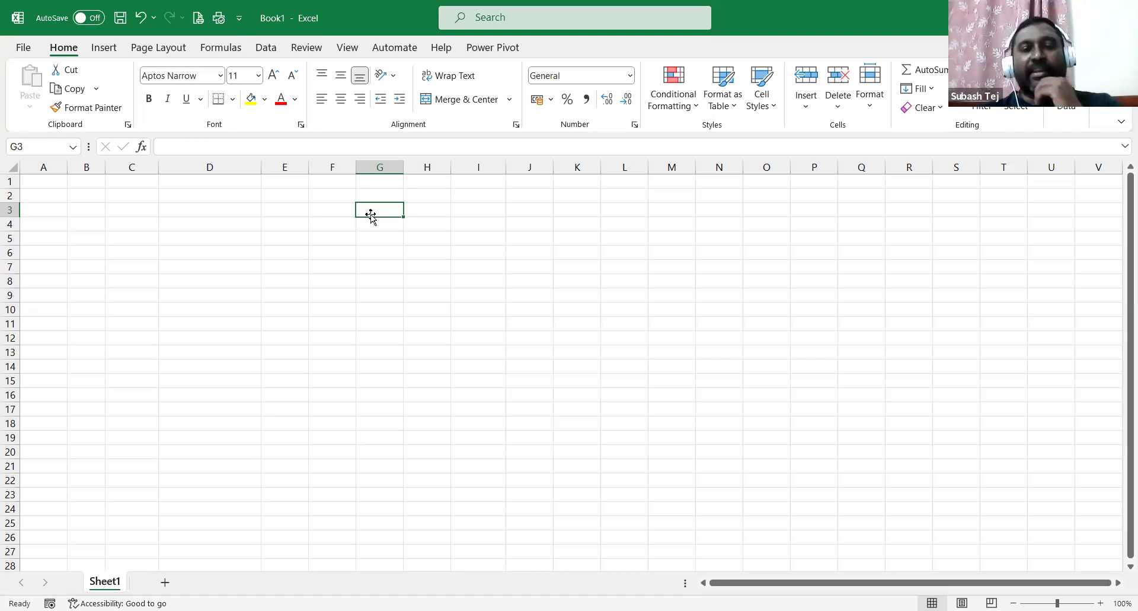
left_click(199, 212)
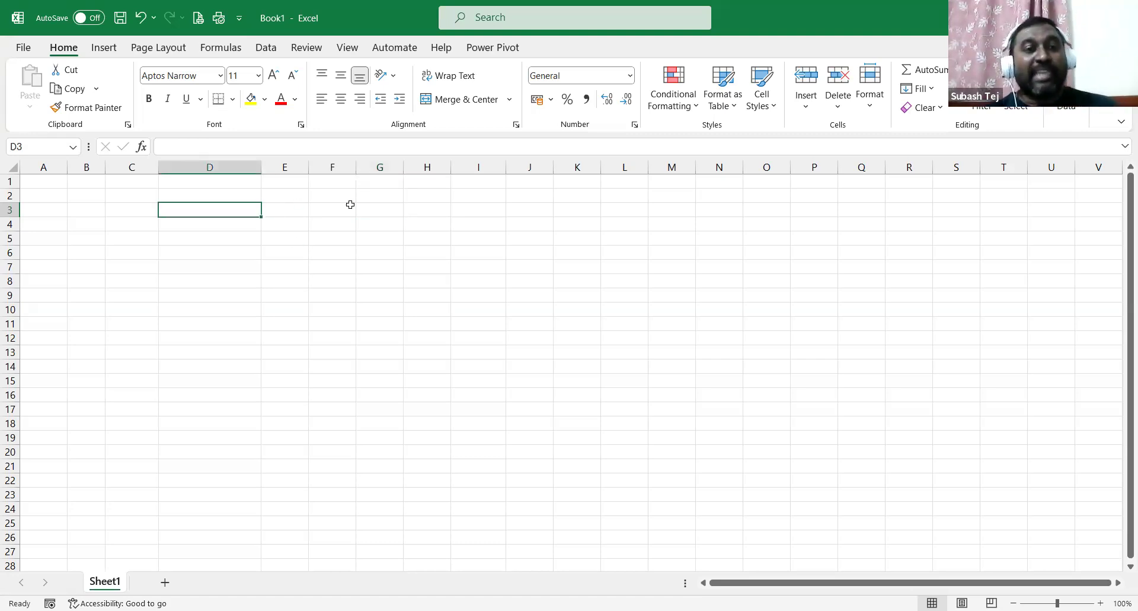
left_click(386, 210)
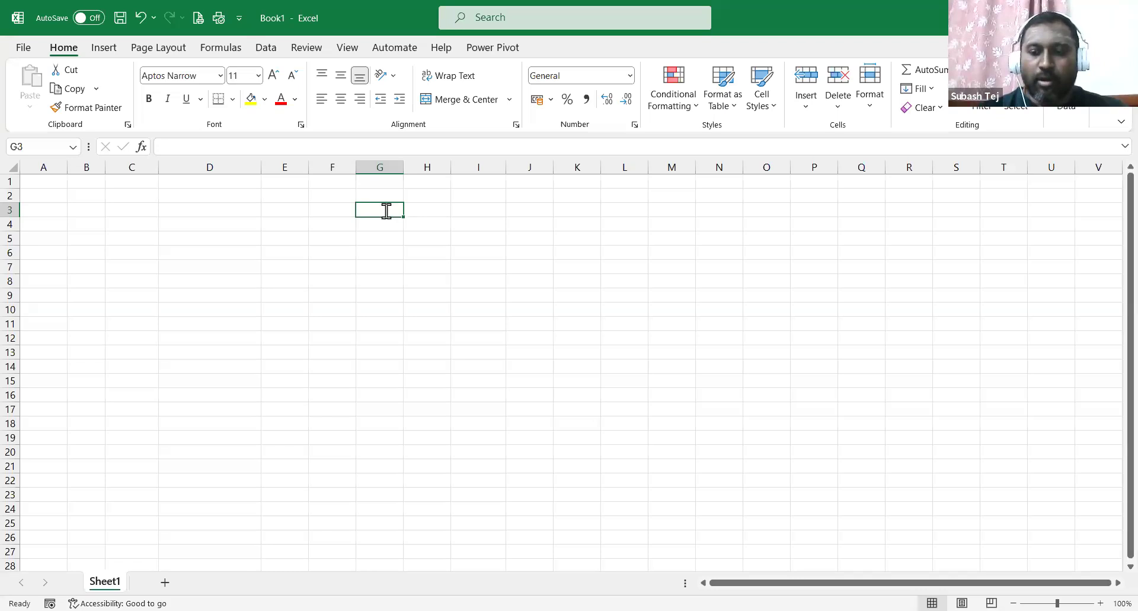
type("01-01-2024")
key("Return")
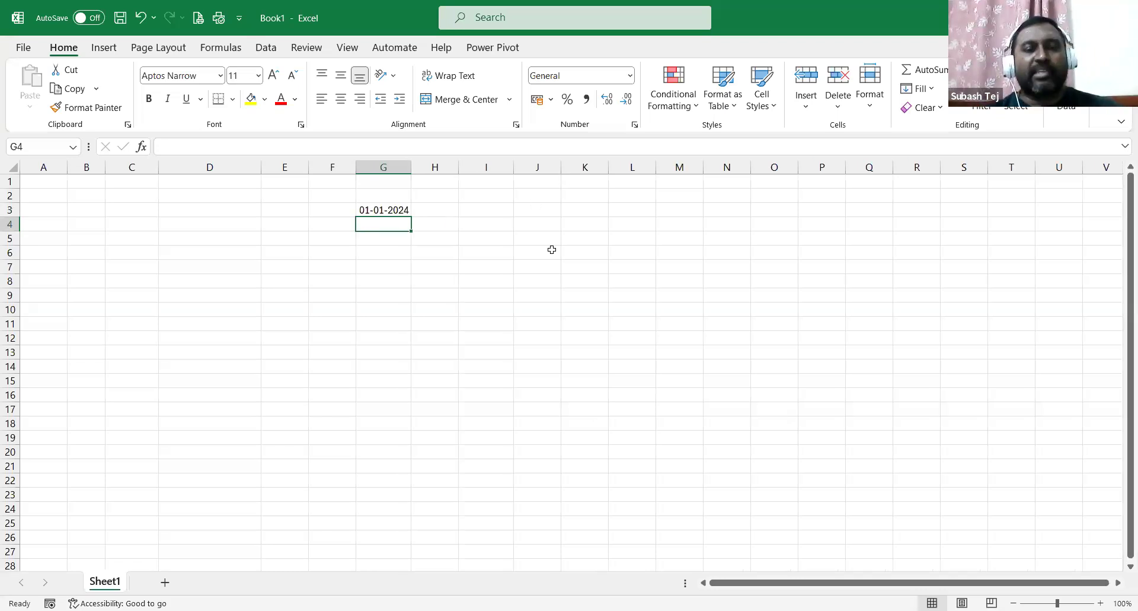
left_click(401, 214)
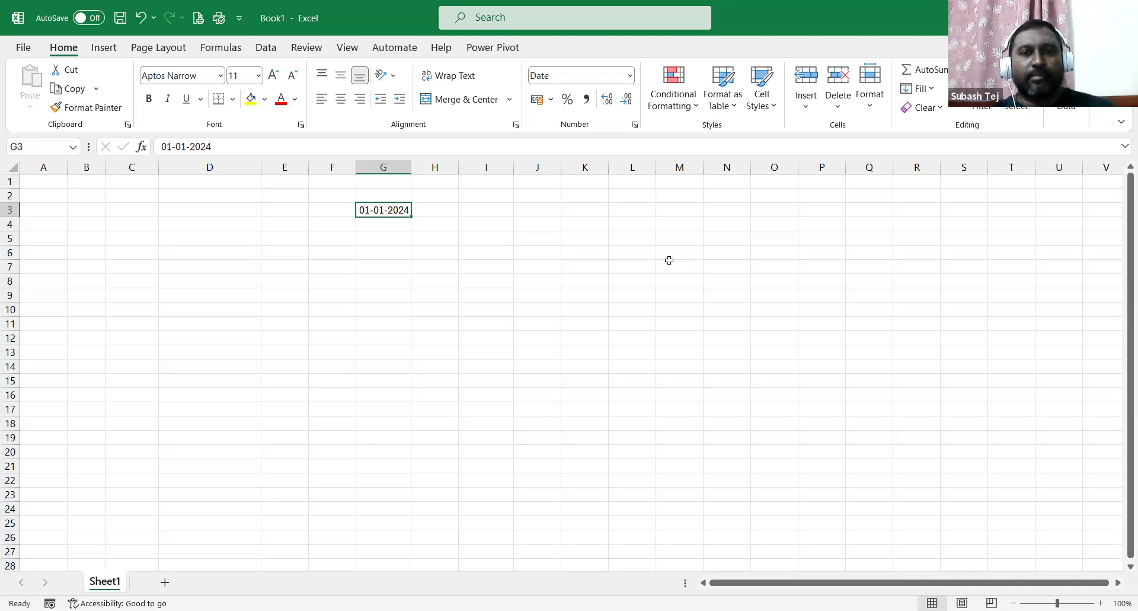
left_click(410, 217)
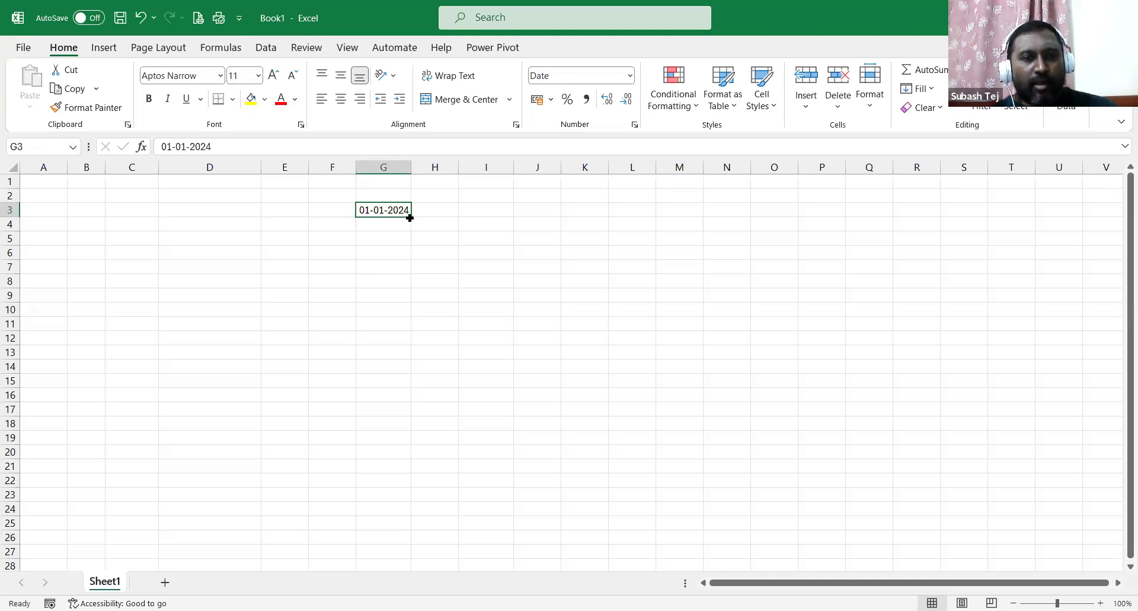
left_click_drag(409, 218, 405, 524)
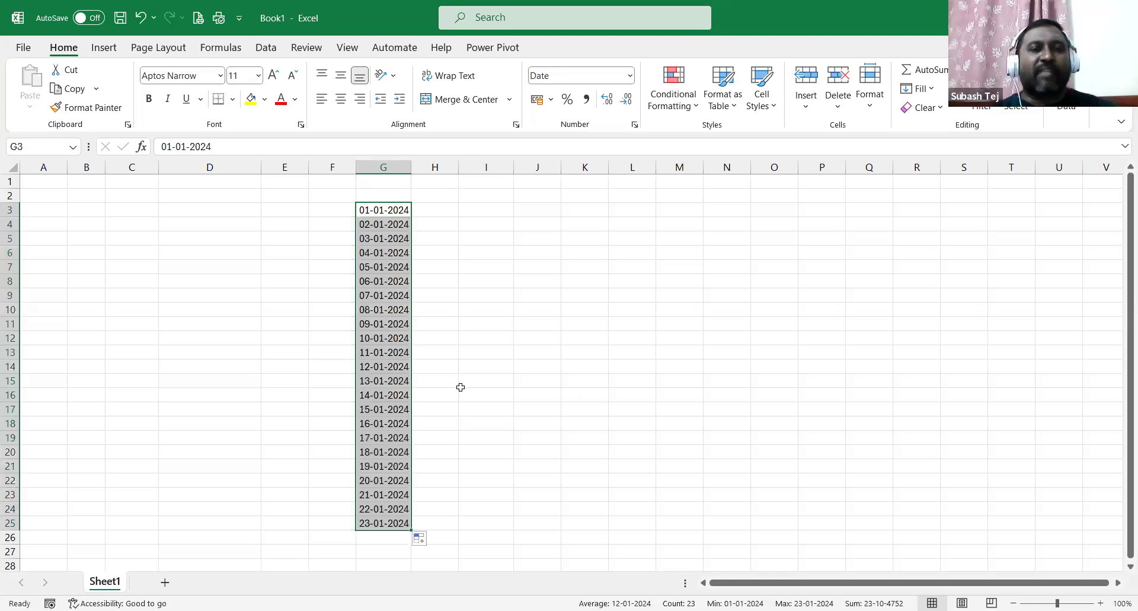
scroll(477, 458, "down", 3)
left_click(393, 380)
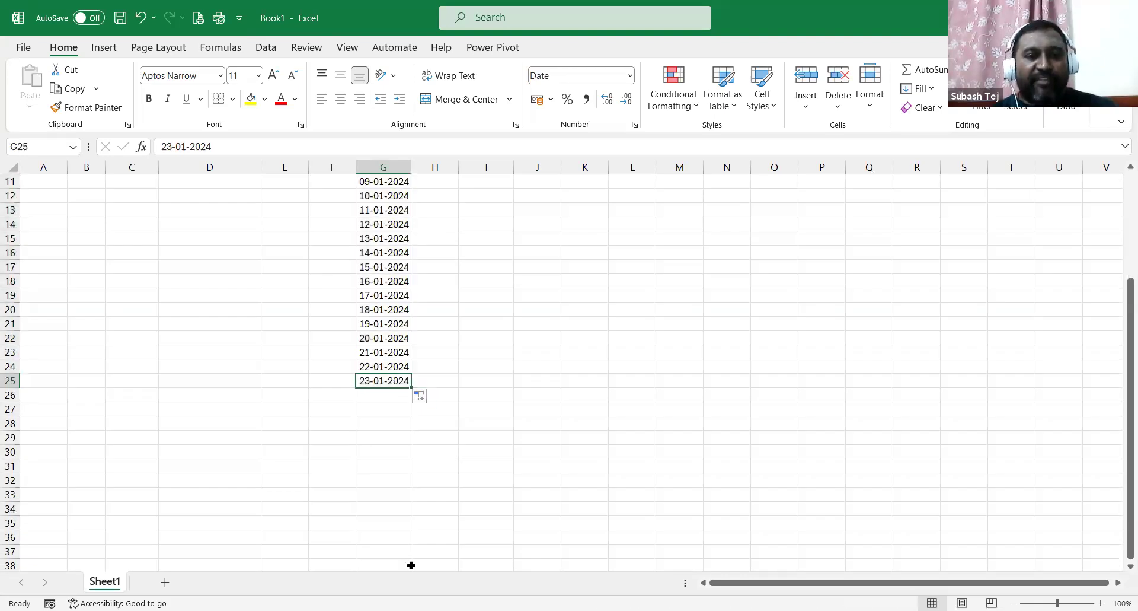
left_click_drag(411, 565, 415, 489)
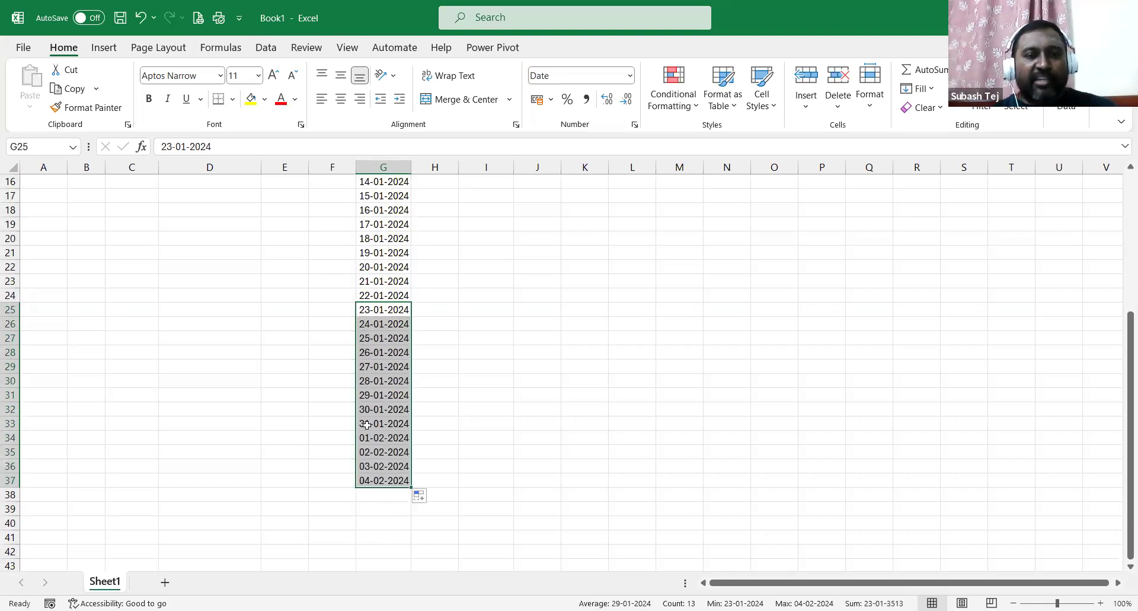
left_click(379, 423)
left_click(376, 437)
scroll(377, 386, "down", 2)
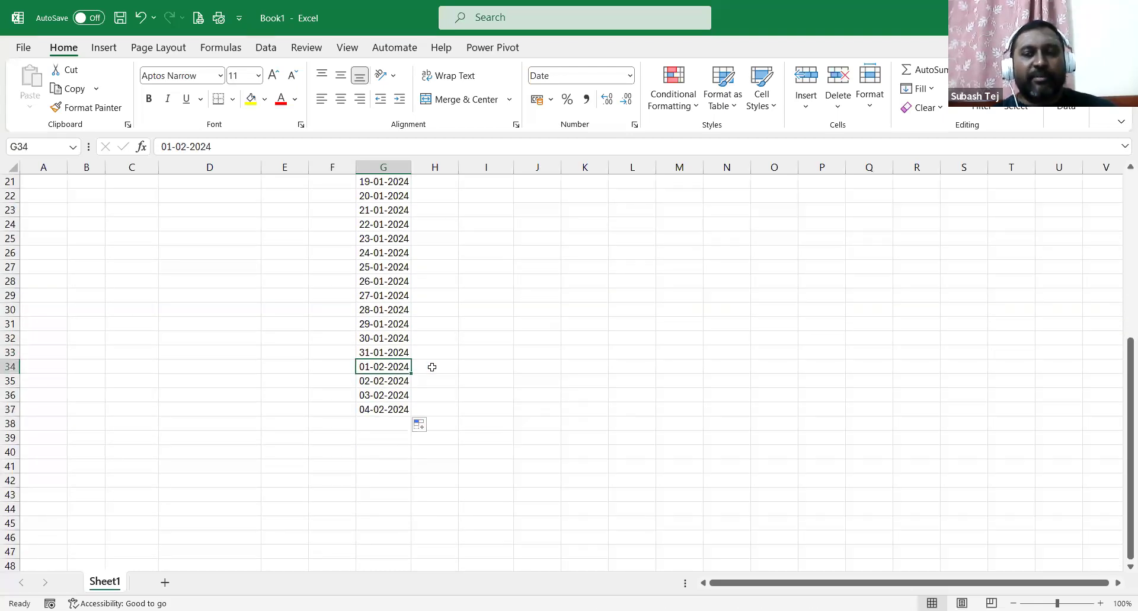
left_click(401, 410)
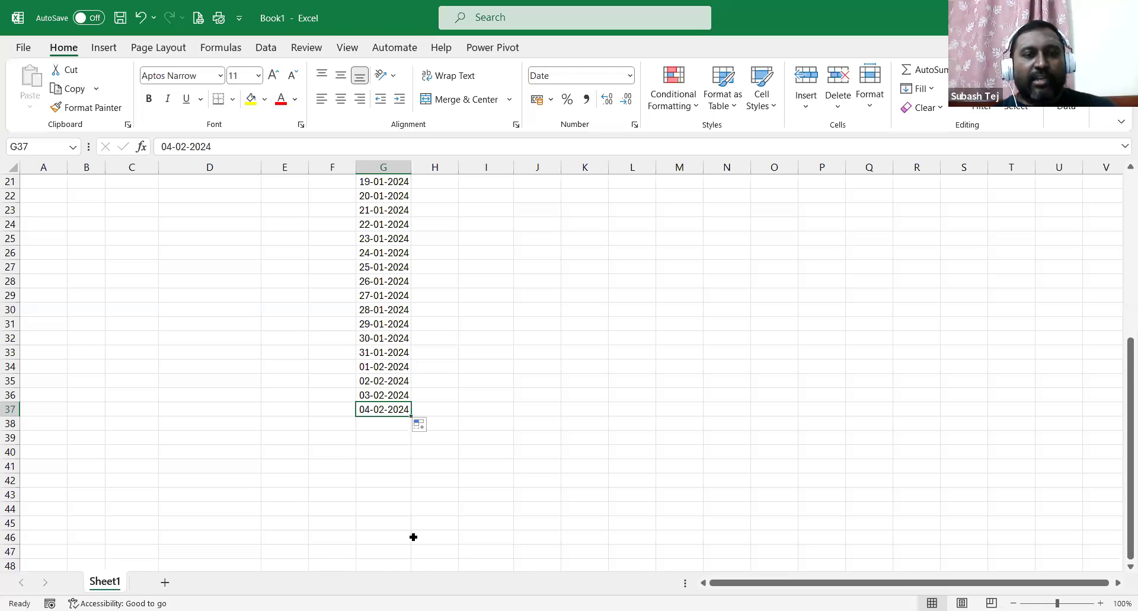
left_click_drag(414, 536, 415, 531)
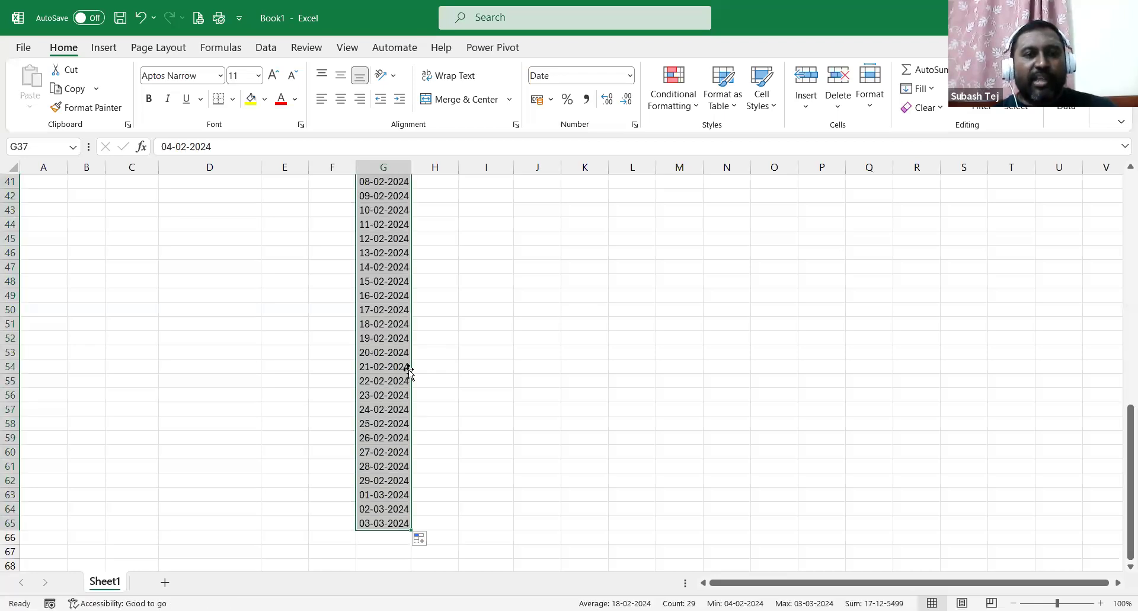
left_click(396, 479)
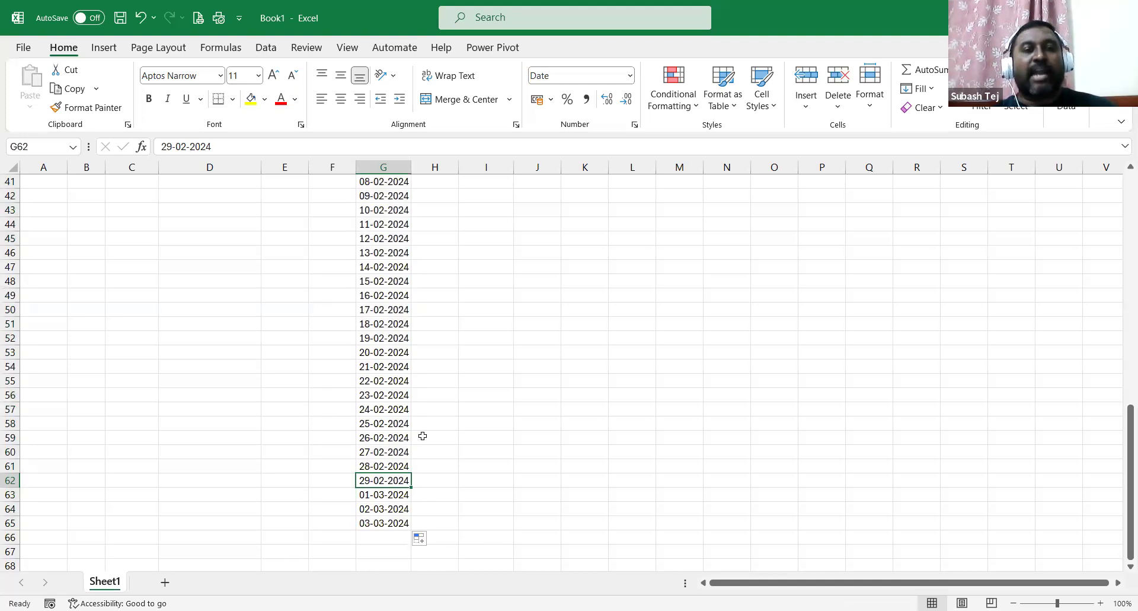
scroll(439, 344, "up", 13)
left_click(437, 213)
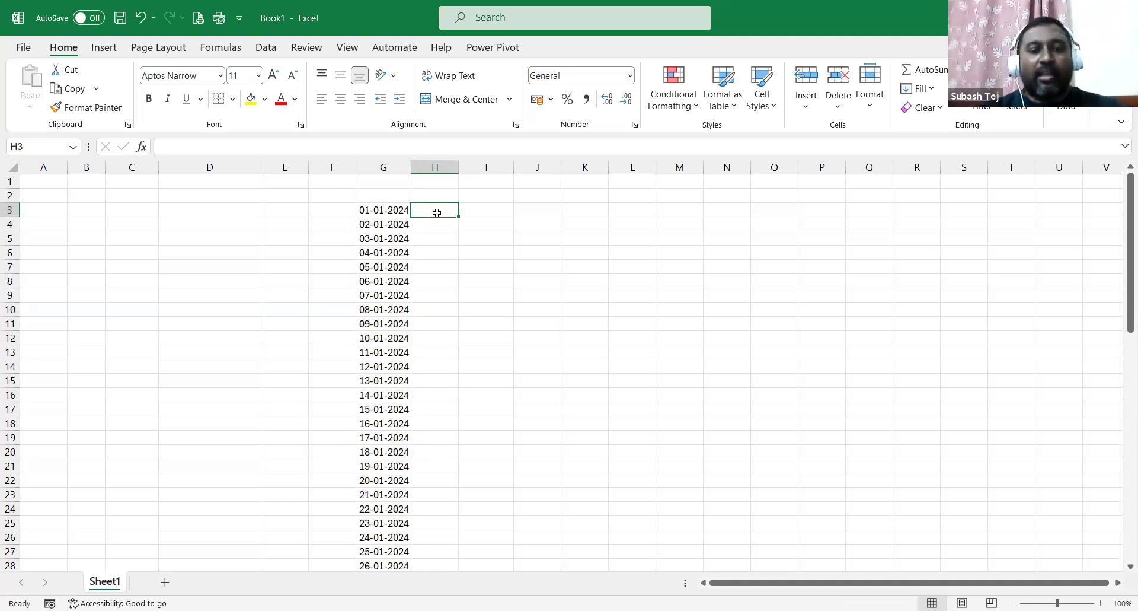
Enter 1-jan-24 in H3 and fill daily dates down to 25-Jan-24 in H27.
double_click(437, 212)
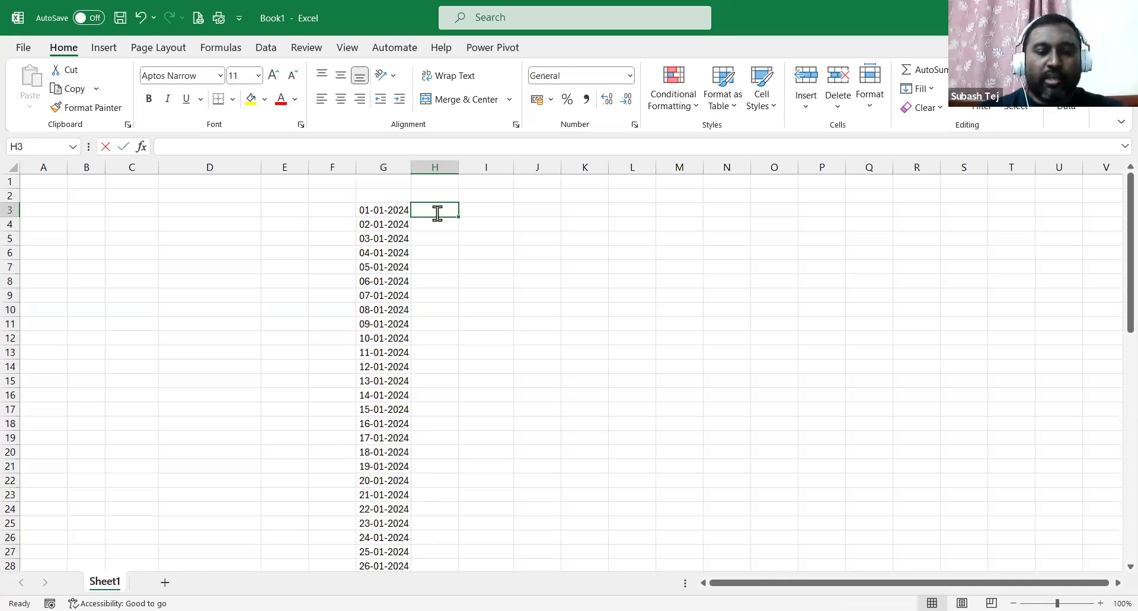
type("1-jan-24")
key("Return")
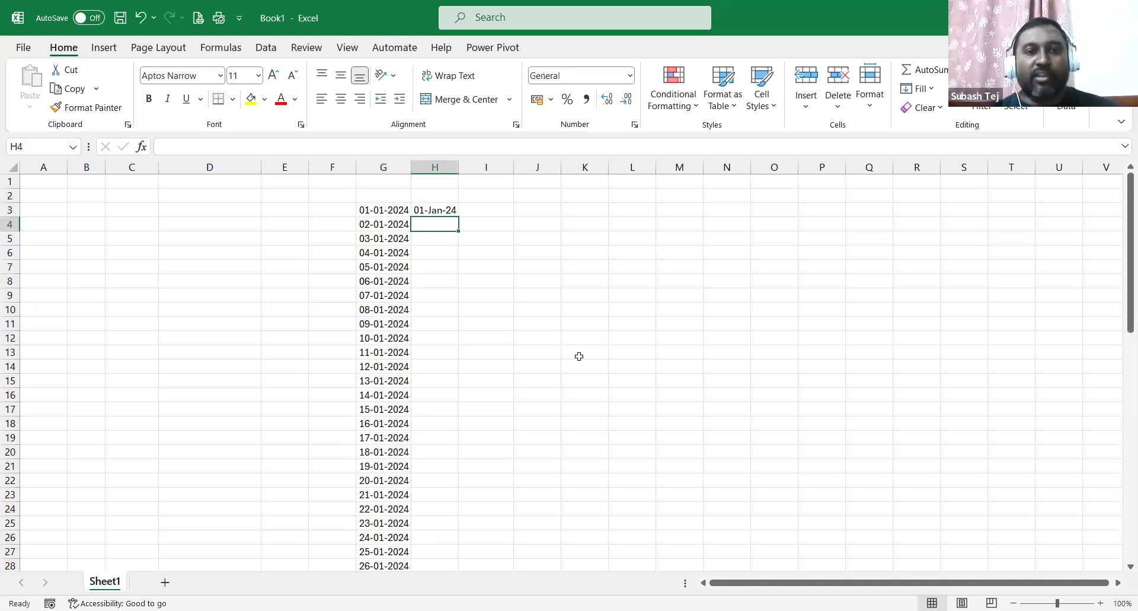
left_click(442, 210)
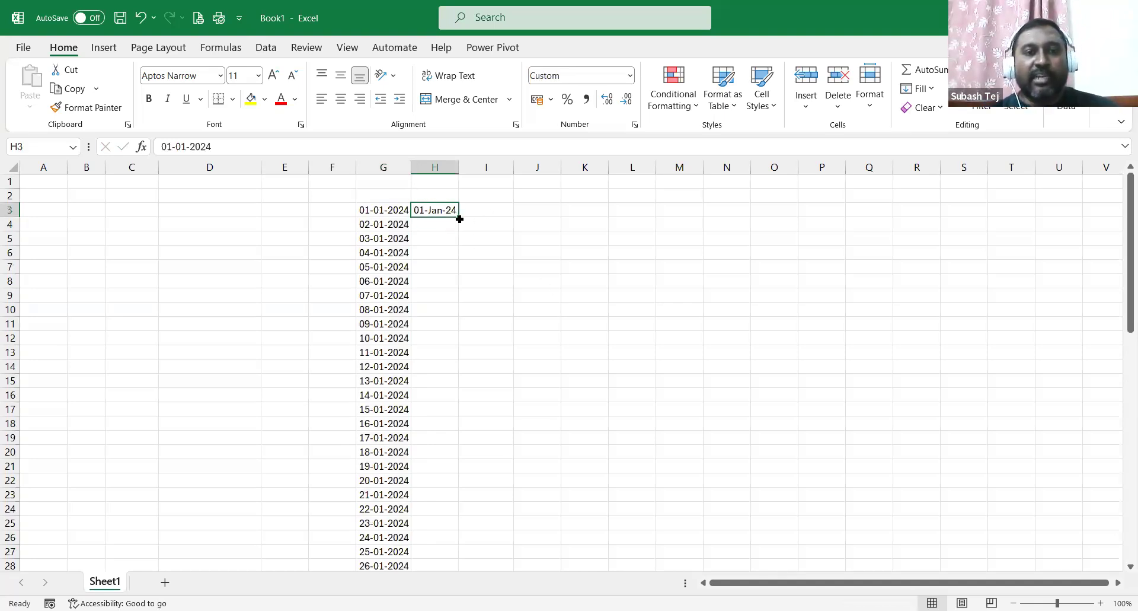
left_click_drag(474, 565, 474, 551)
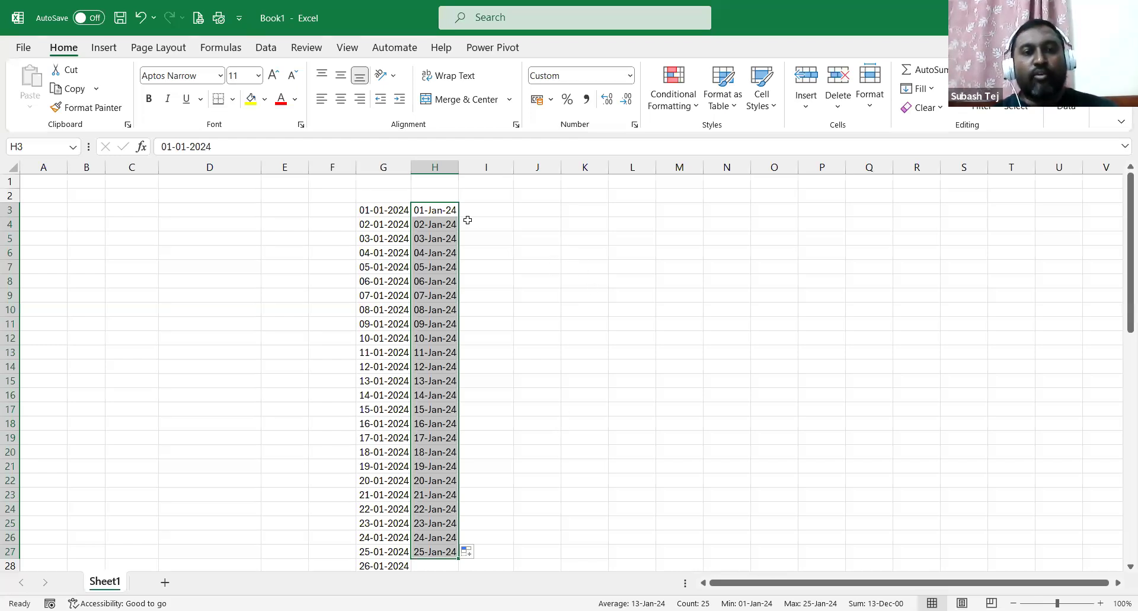
Select the first two dates H3:H4, then move to cell I3.
left_click(517, 209)
left_click_drag(446, 210, 448, 223)
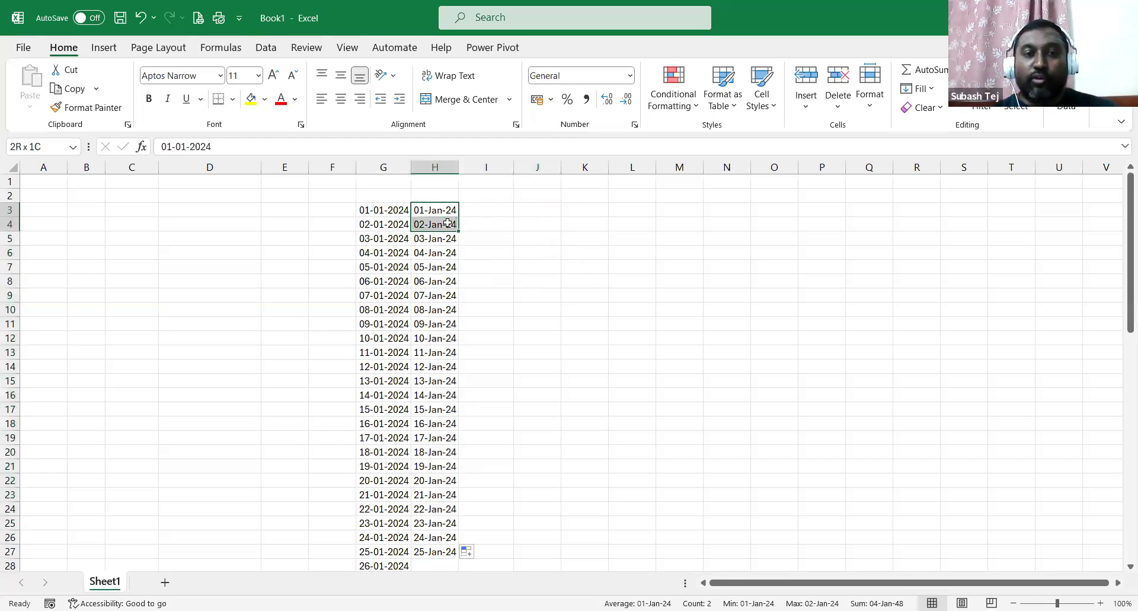
left_click(494, 208)
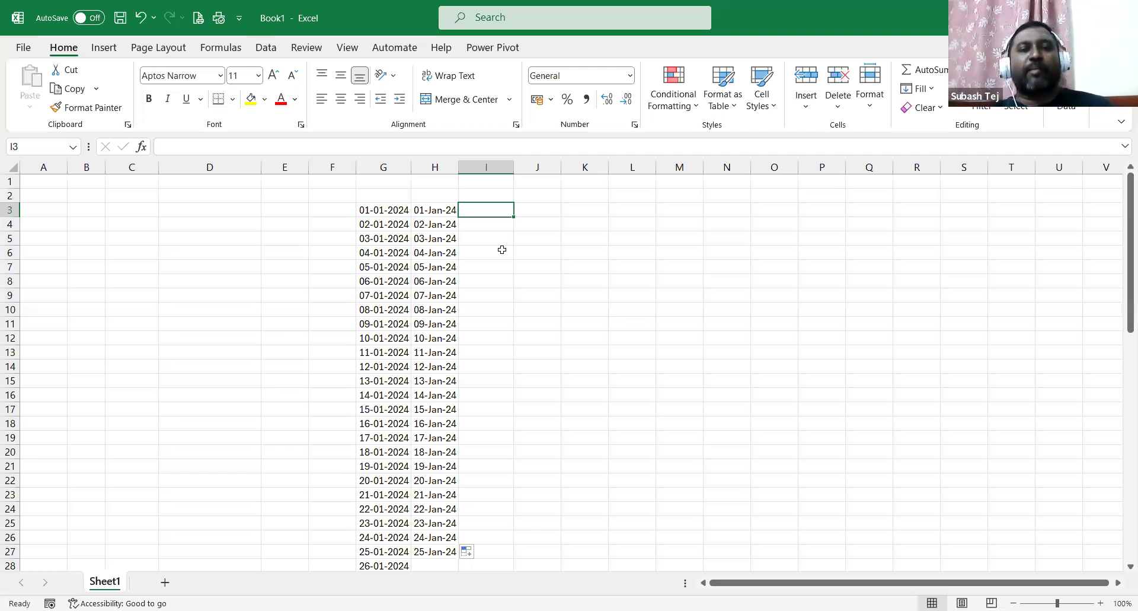
Delete columns G and H with both date series.
left_click_drag(403, 167, 426, 167)
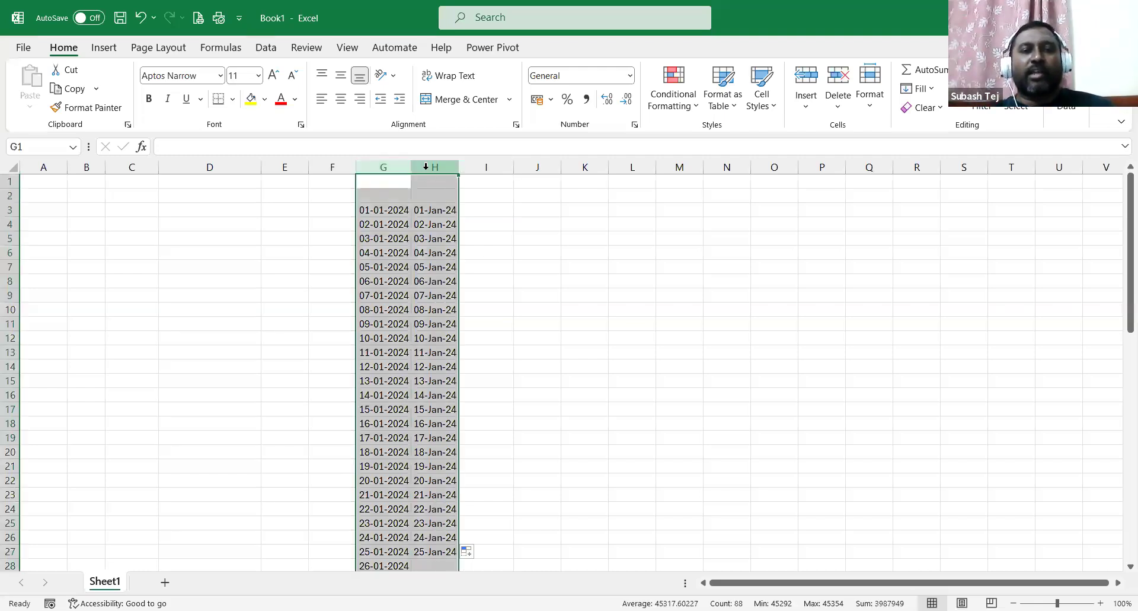
right_click(426, 166)
left_click(468, 342)
left_click(701, 380)
left_click(265, 264)
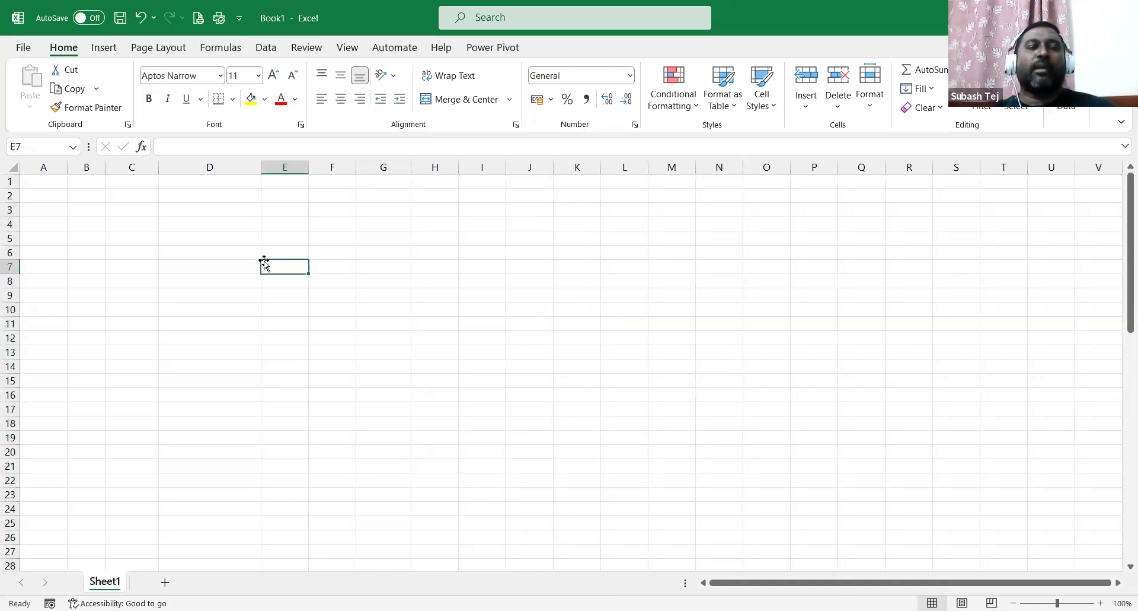
Narrow column D back to standard width.
left_click(262, 168)
left_click_drag(262, 168, 213, 196)
left_click(433, 309)
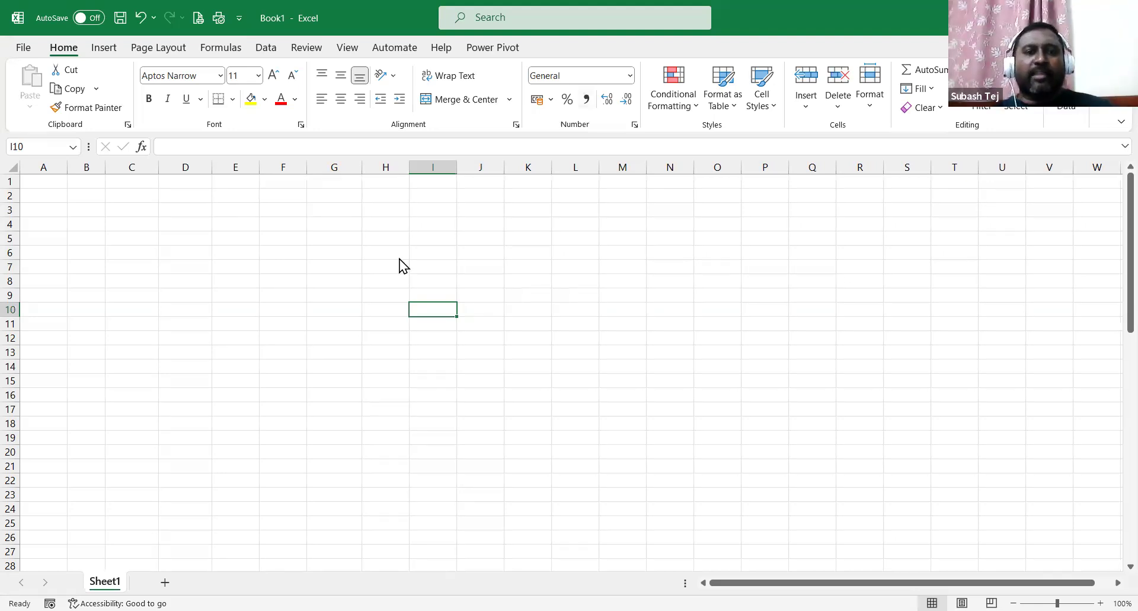
left_click(381, 251)
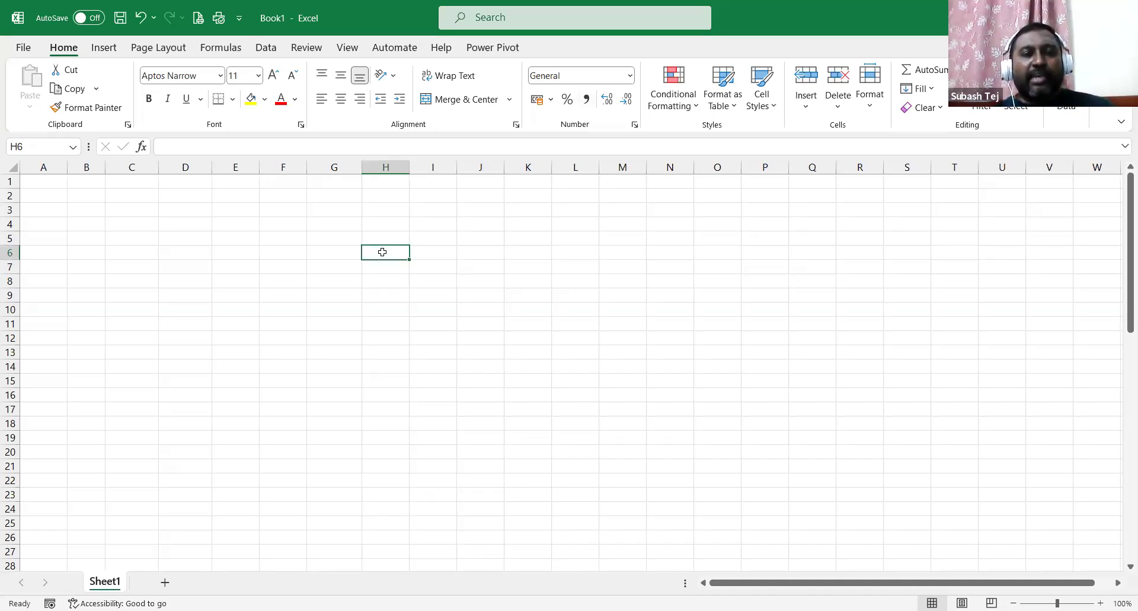
right_click(383, 253)
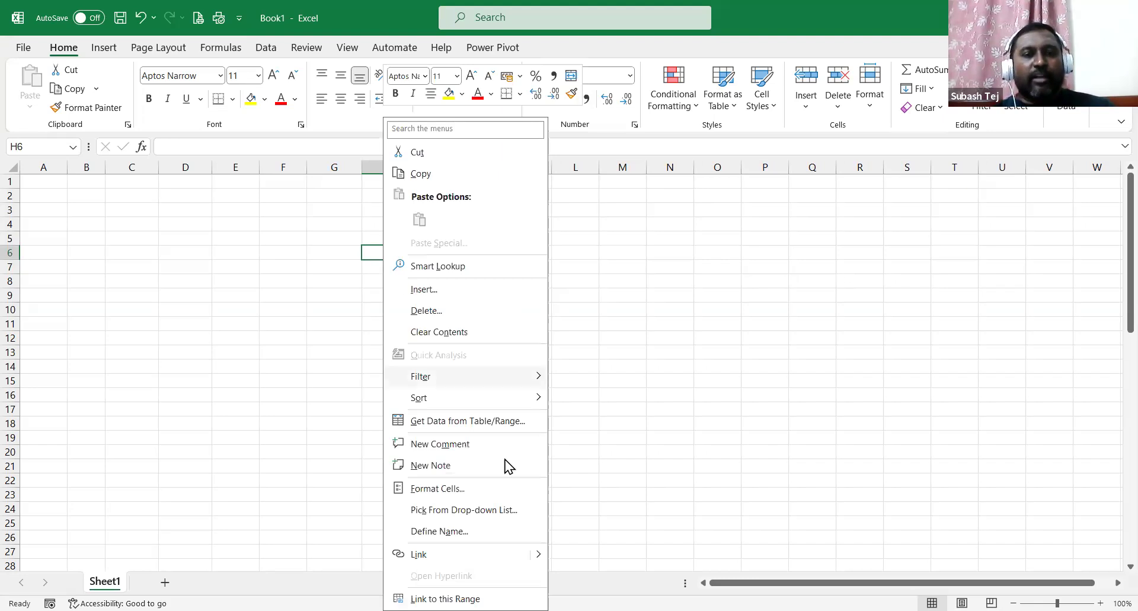
left_click(439, 488)
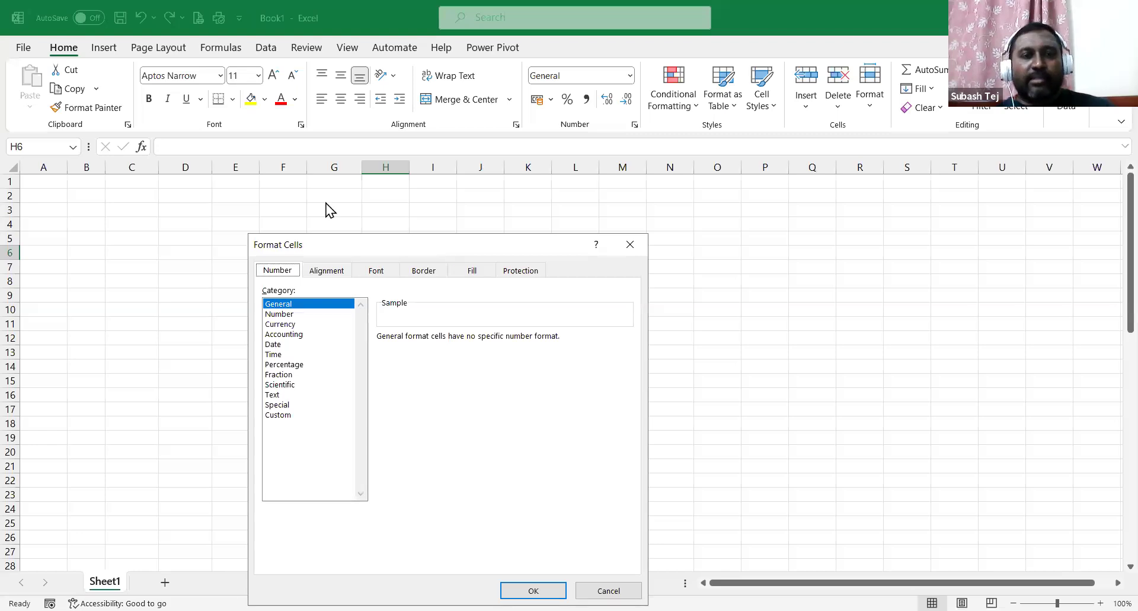
left_click(321, 200)
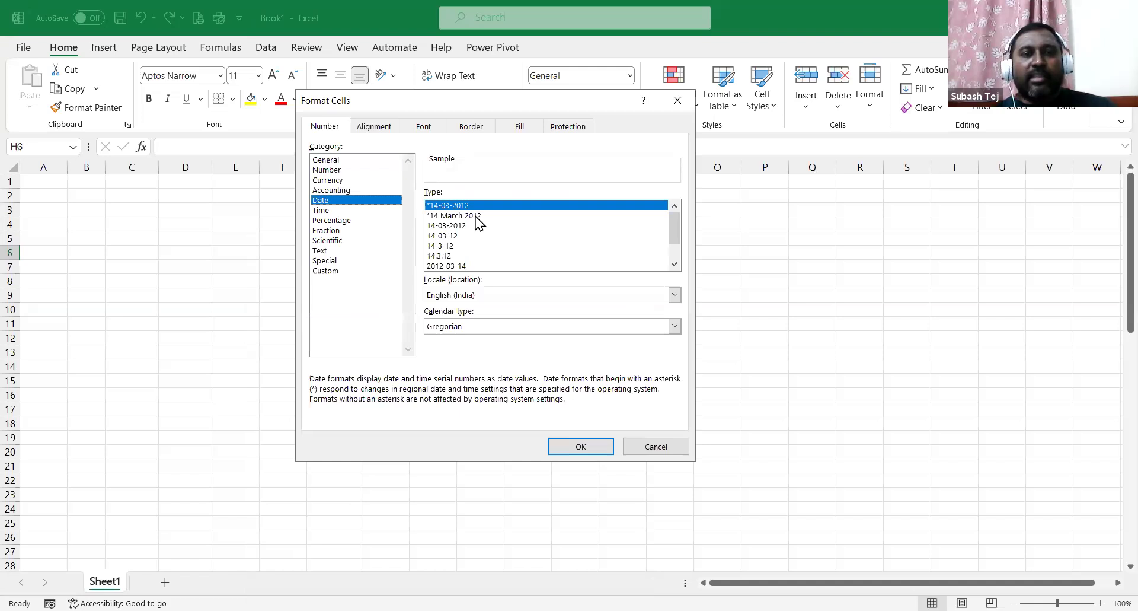
left_click_drag(675, 234, 672, 201)
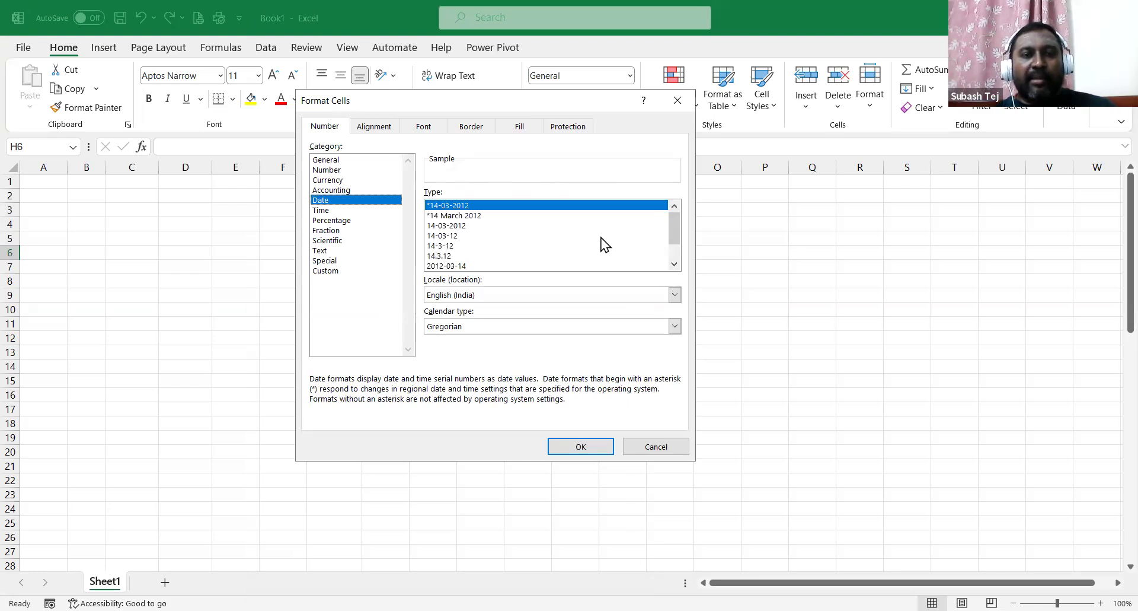
left_click_drag(674, 237, 674, 252)
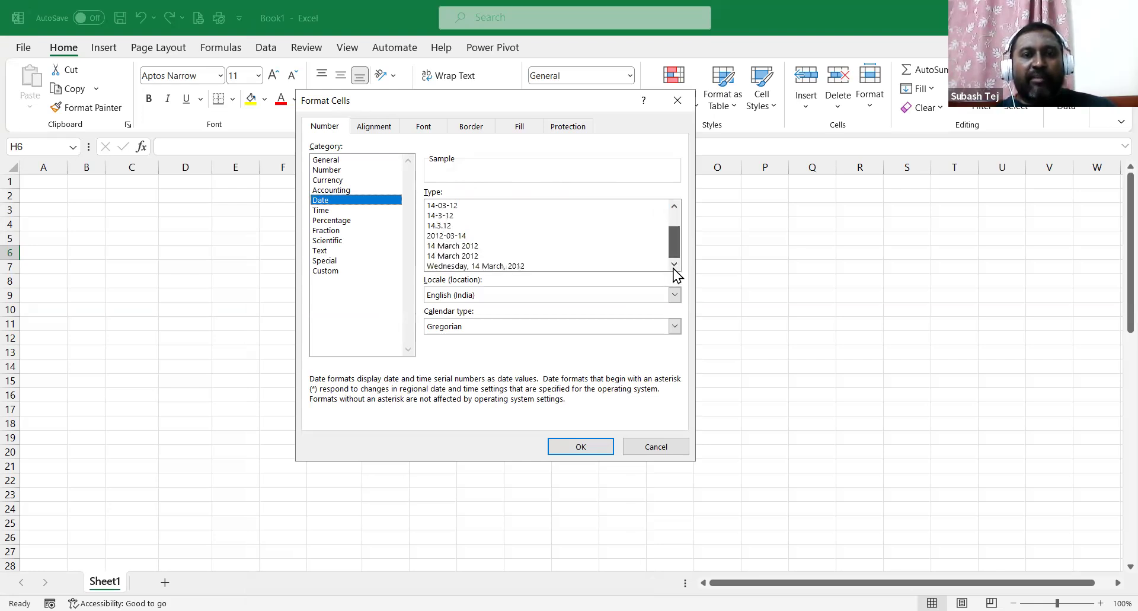
left_click(438, 239)
scroll(443, 240, "up", 1)
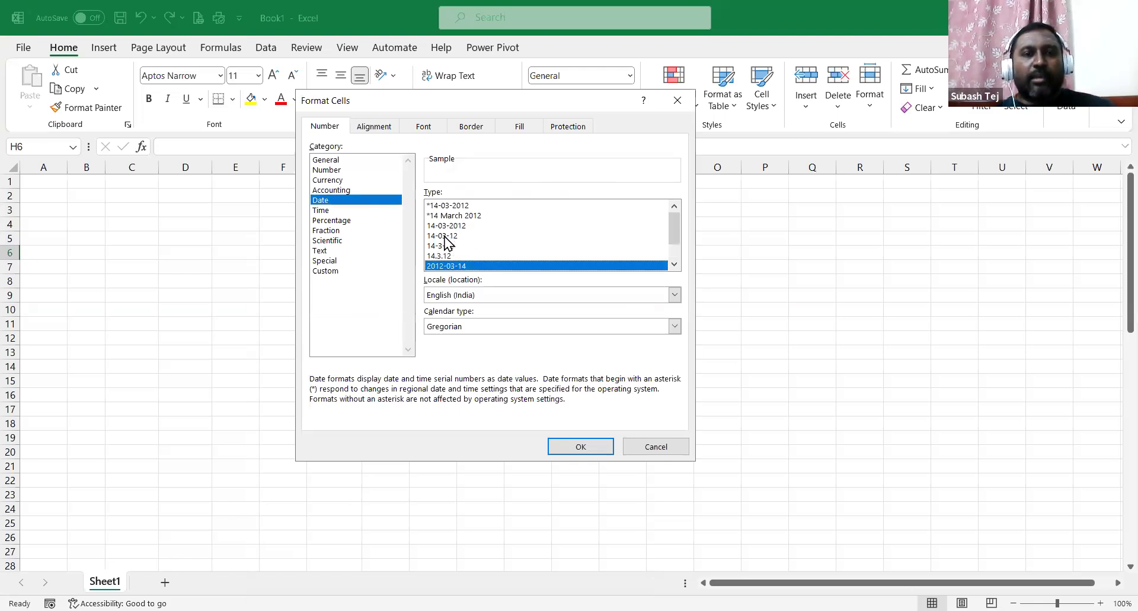
left_click(444, 226)
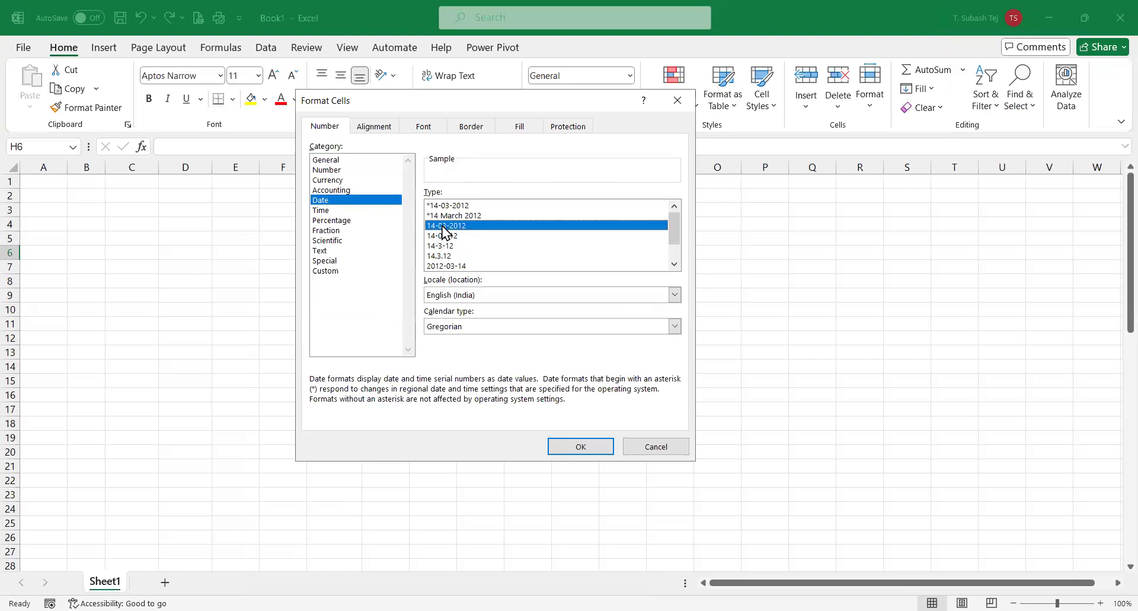
left_click(658, 447)
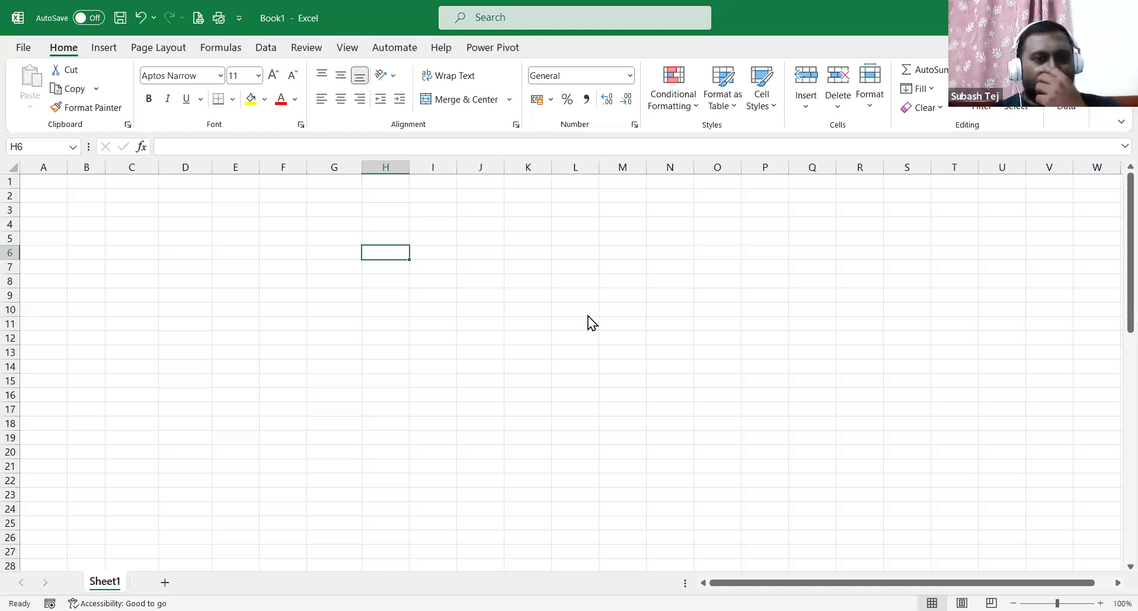
Enter a first name in G3, a surname in H3 and 'faculty' in I3.
left_click(454, 254)
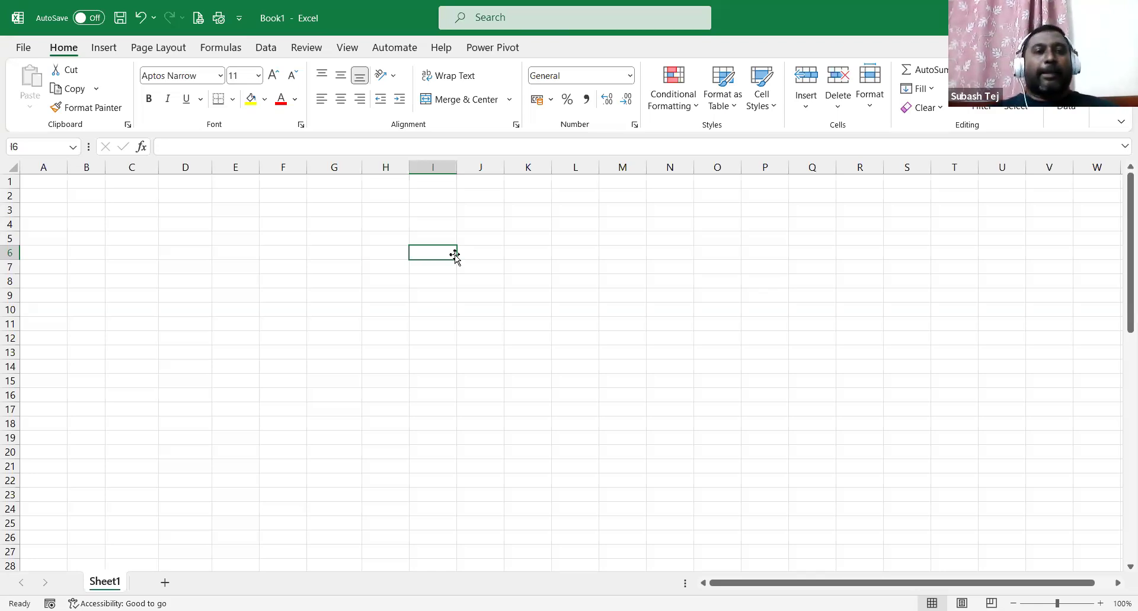
left_click(326, 210)
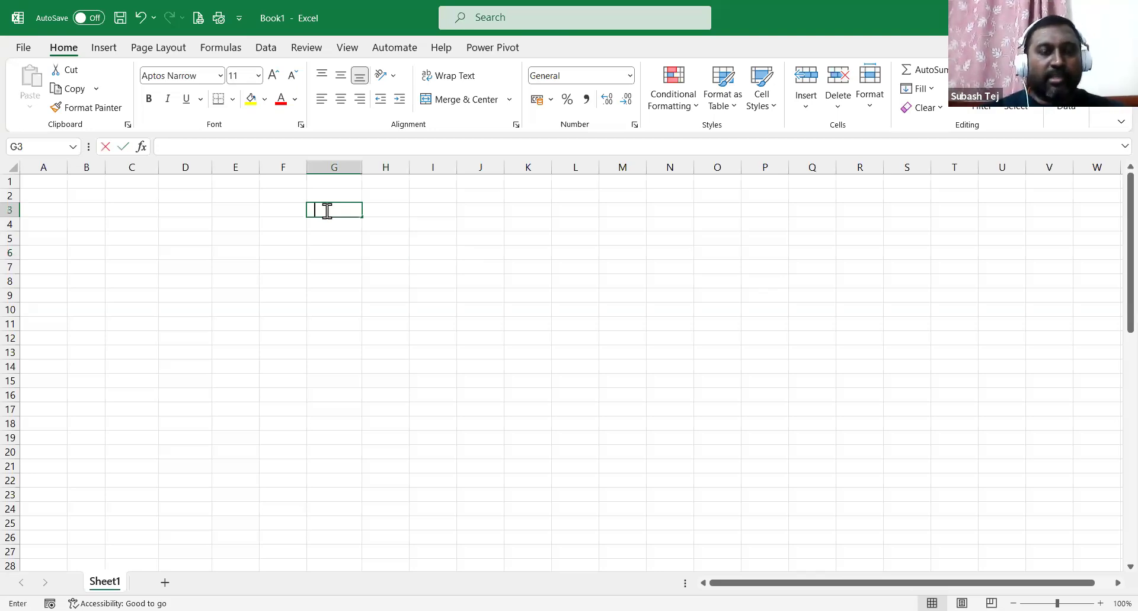
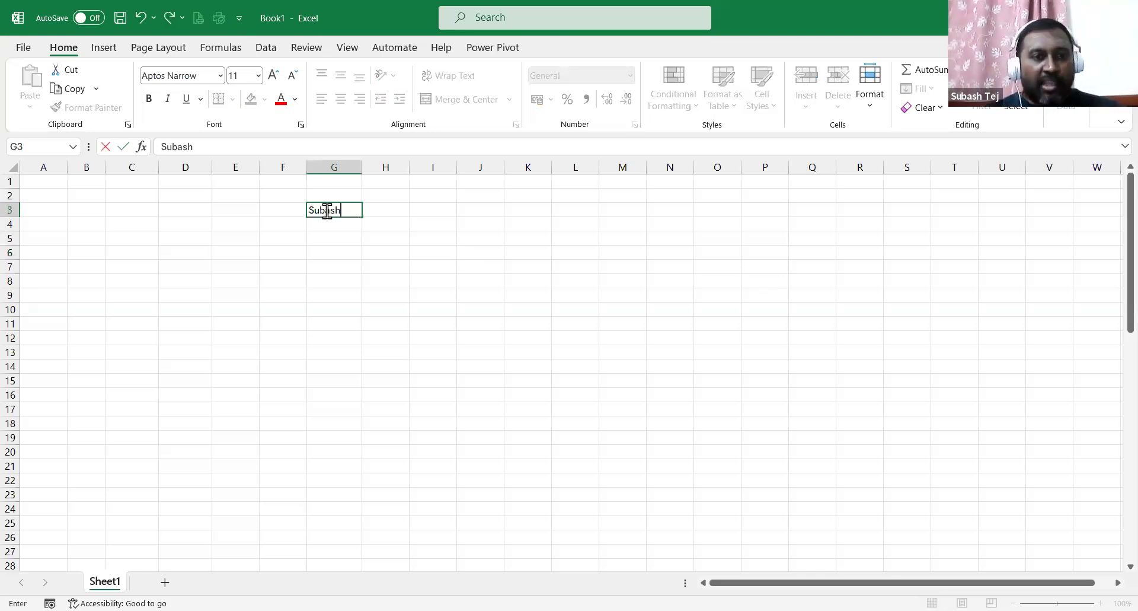
key("Tab")
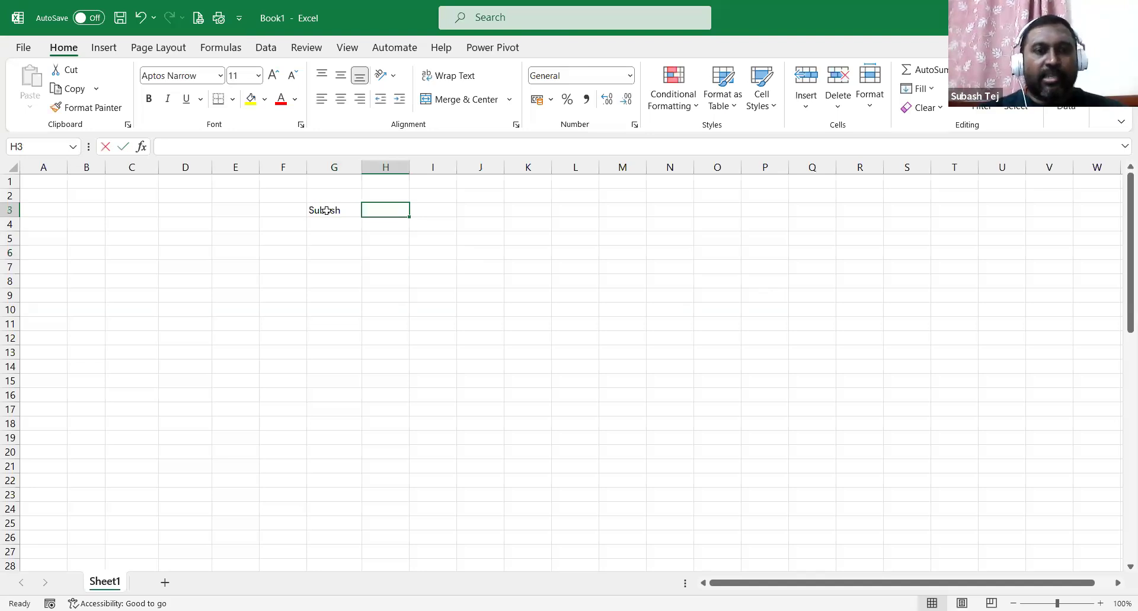
key("Tab")
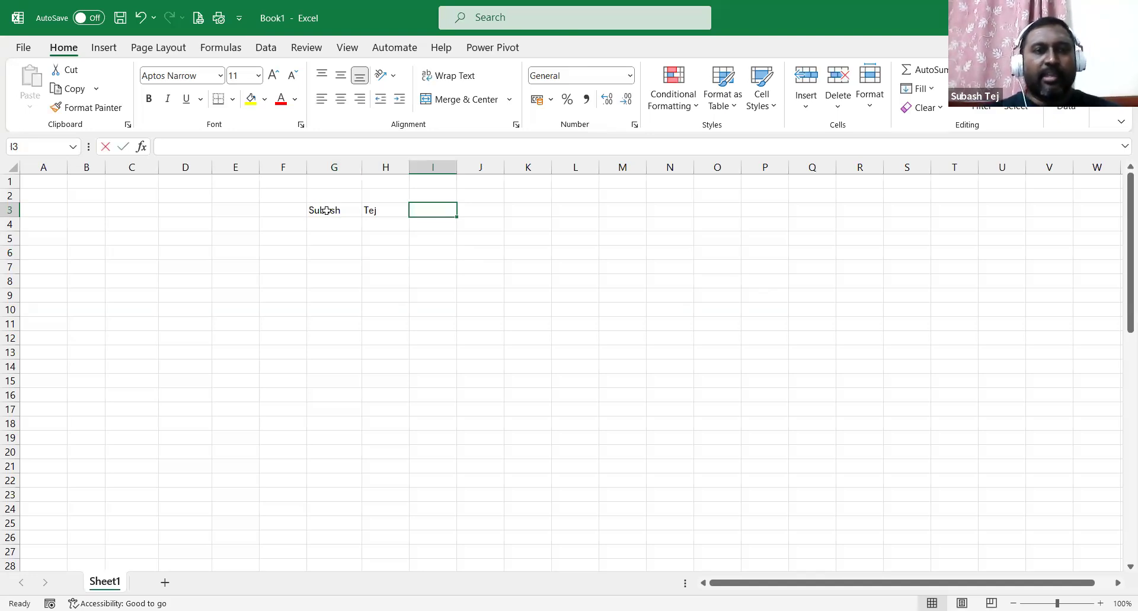
type("faculty")
key("Return")
Select G3, H3 and I3 in turn to check the row 3 entries.
left_click(327, 210)
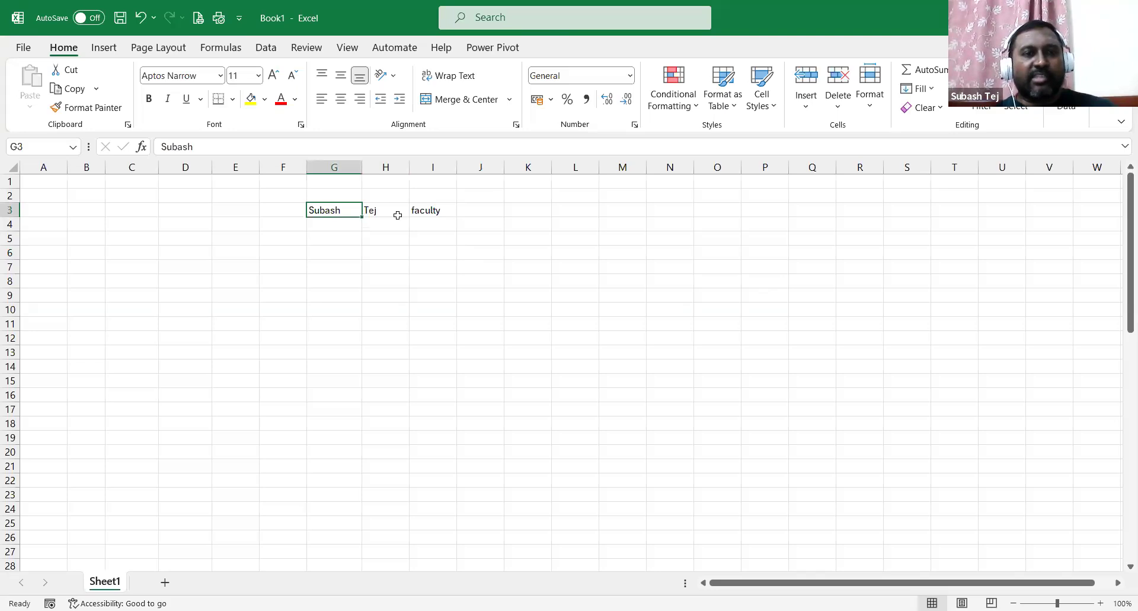
left_click(392, 211)
left_click(432, 210)
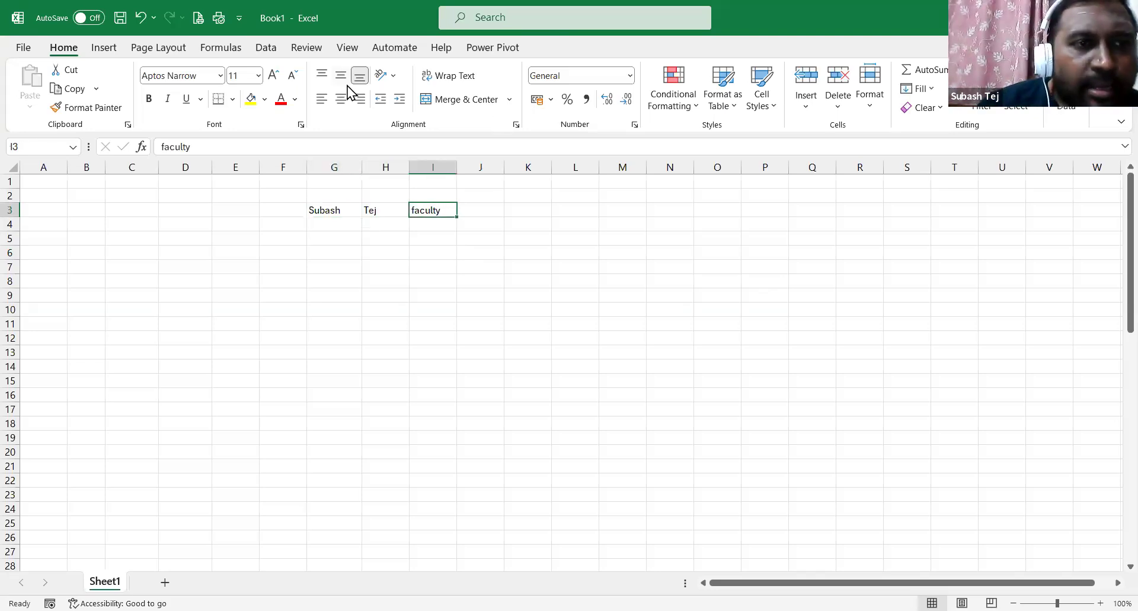
left_click(336, 212)
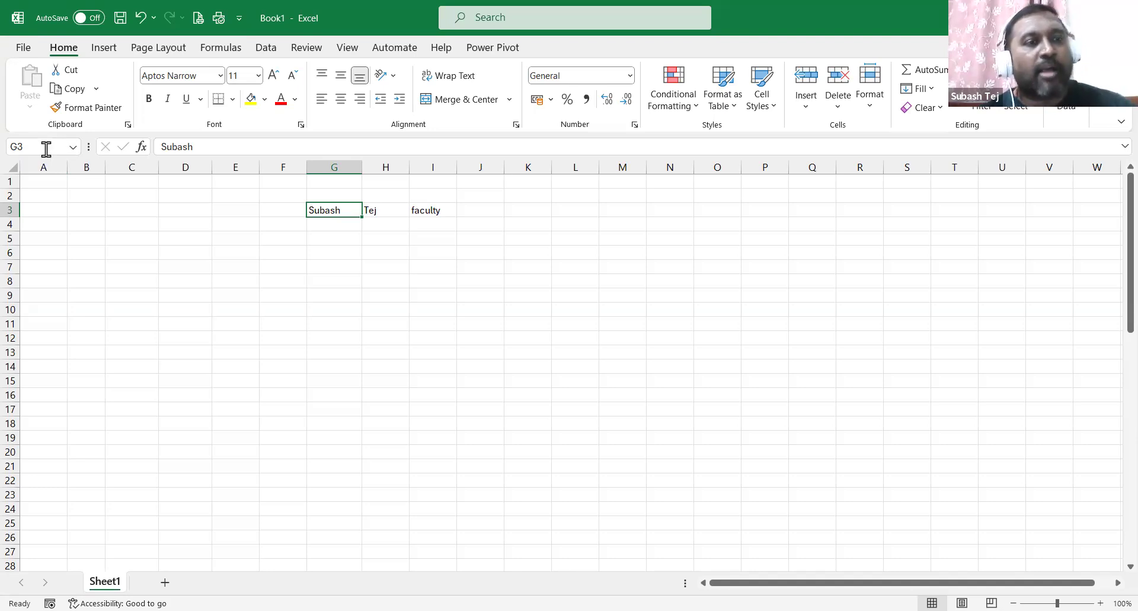
left_click(562, 306)
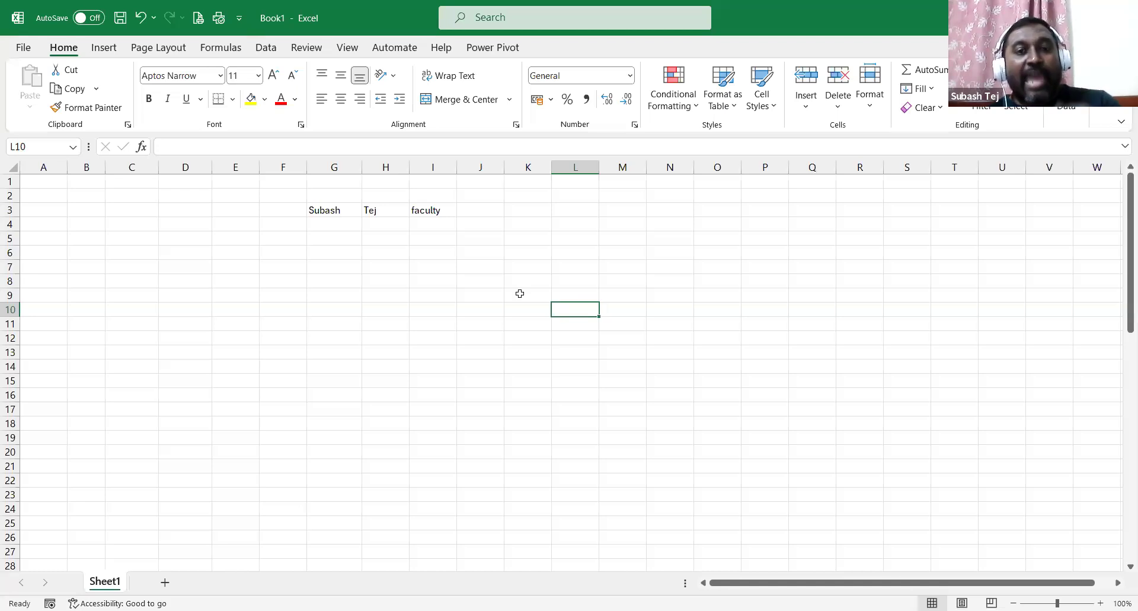
left_click(510, 263)
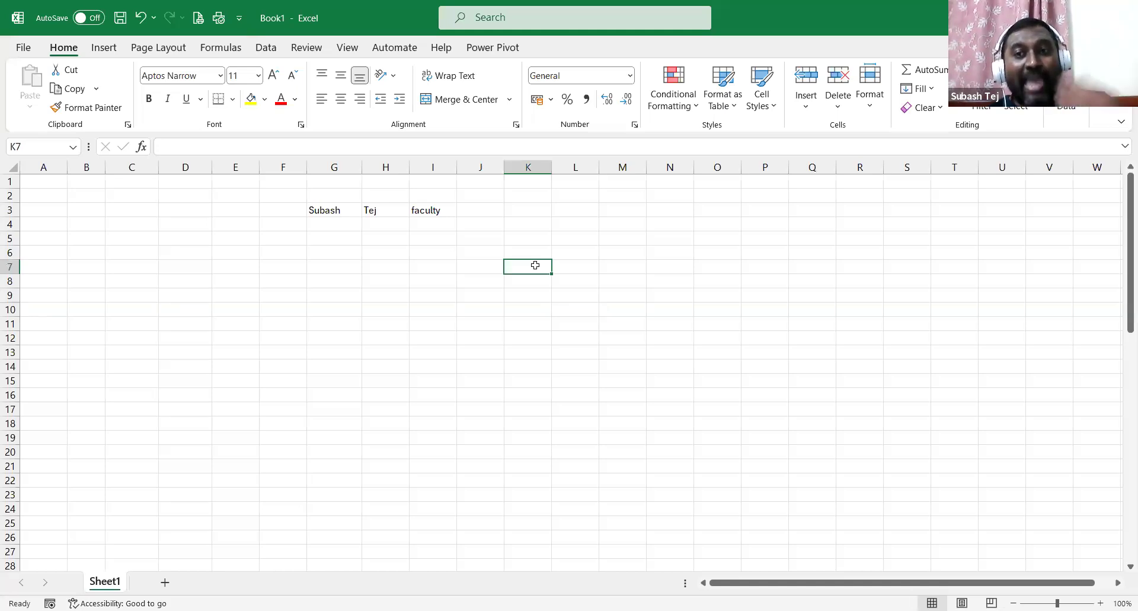
left_click(329, 205)
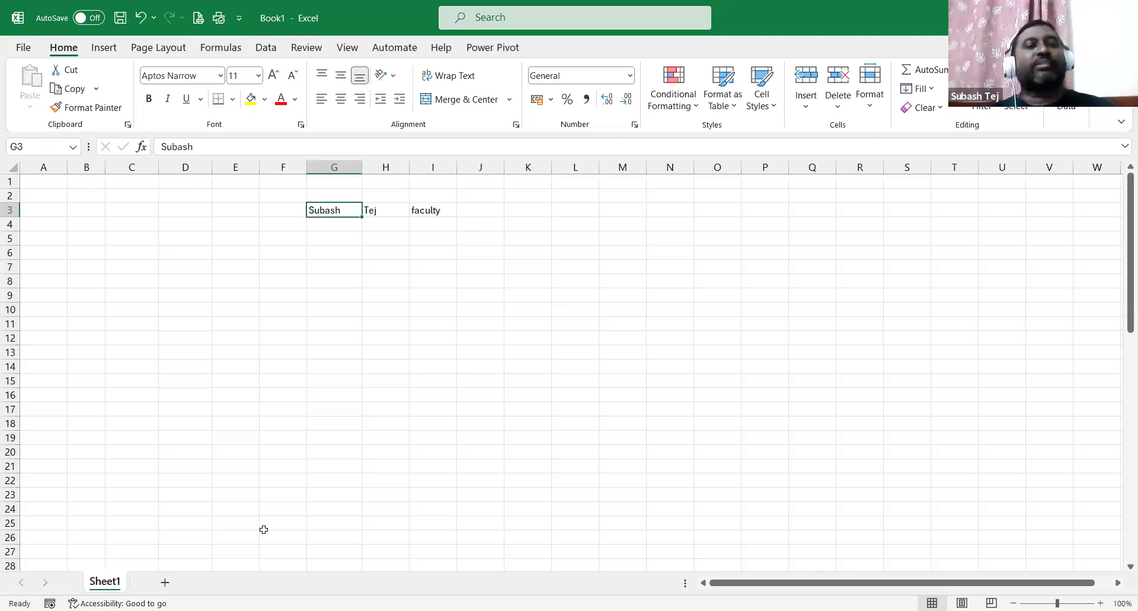
left_click(389, 210)
left_click(449, 210)
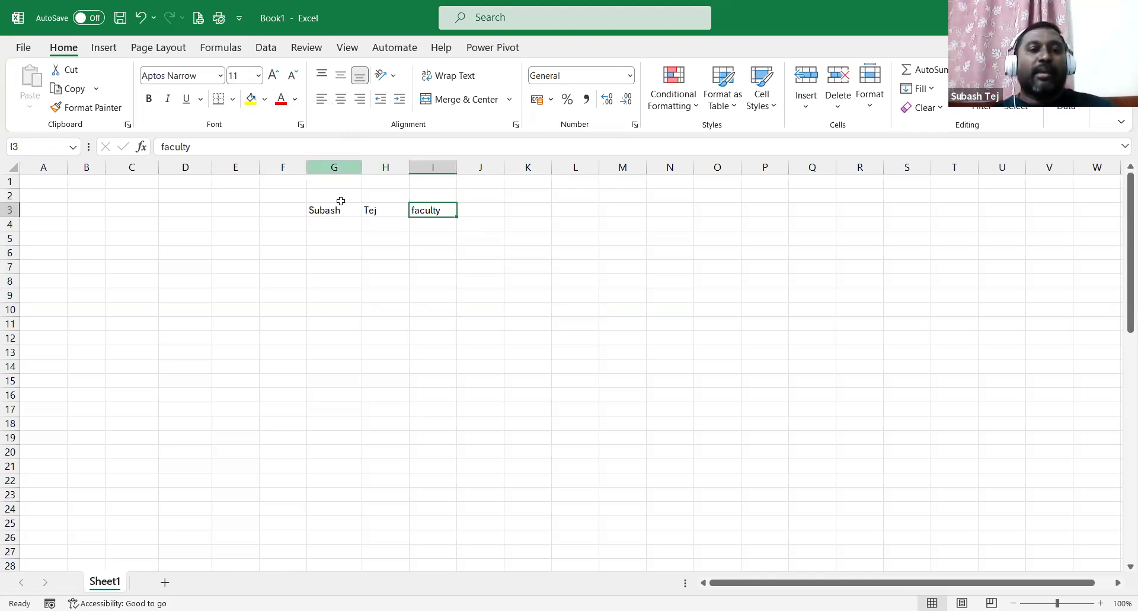
left_click(334, 223)
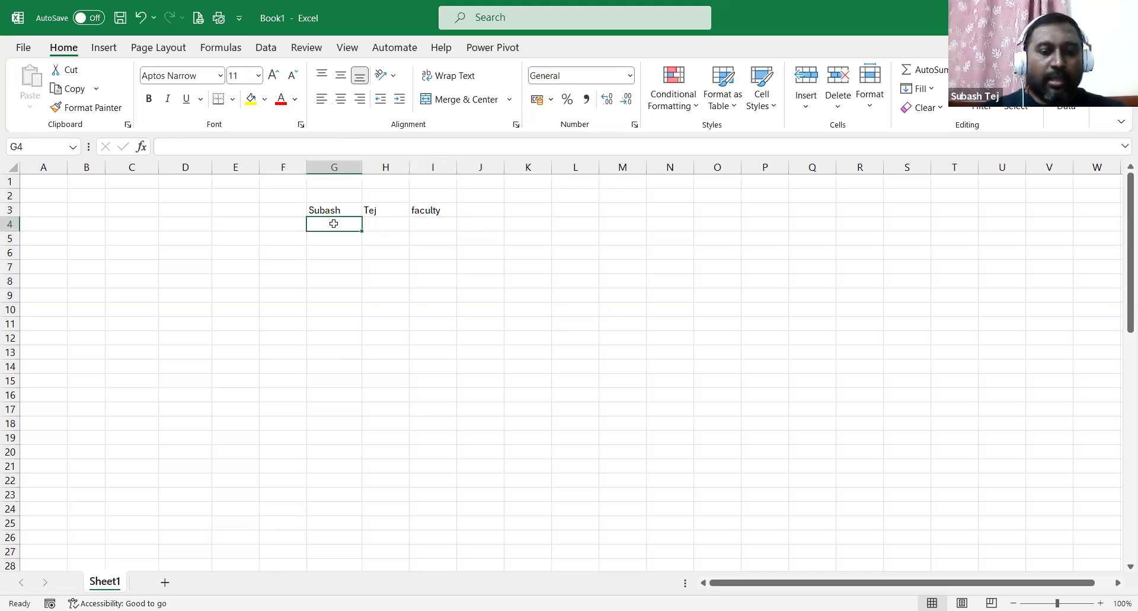
Enter the second person's first name, surname and role 'Registrar' in G4:I4.
key("Tab")
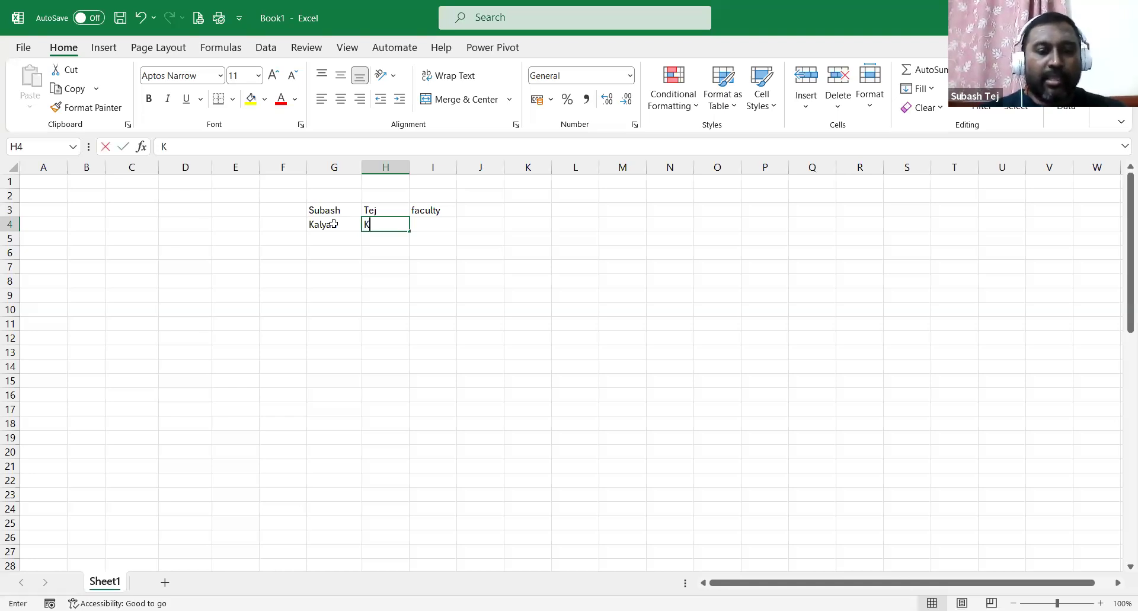
key("Tab")
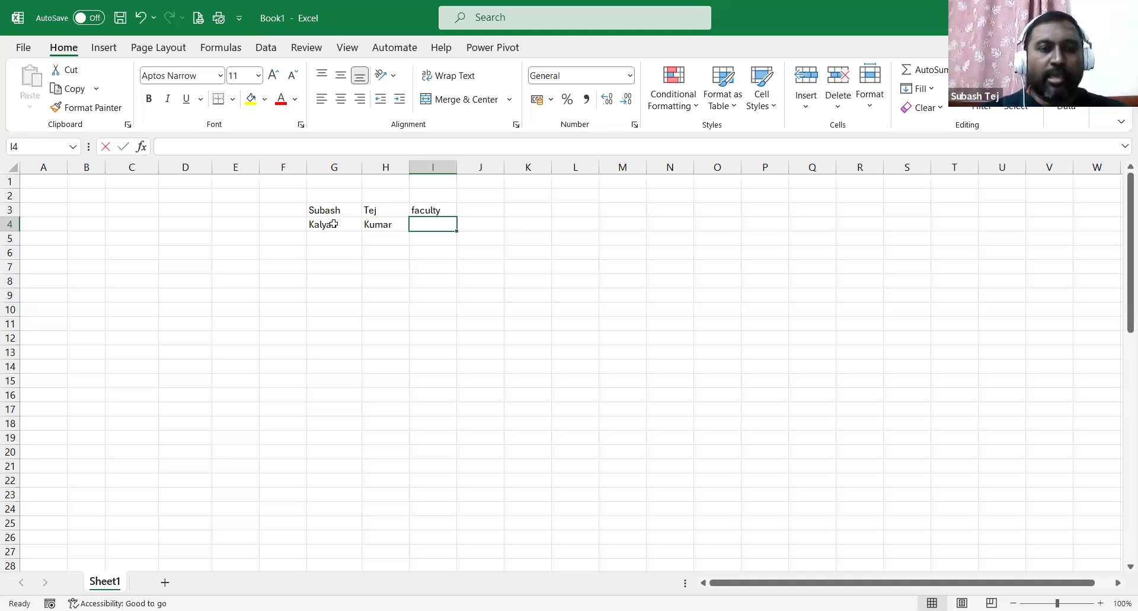
type("Registrar")
key("Return")
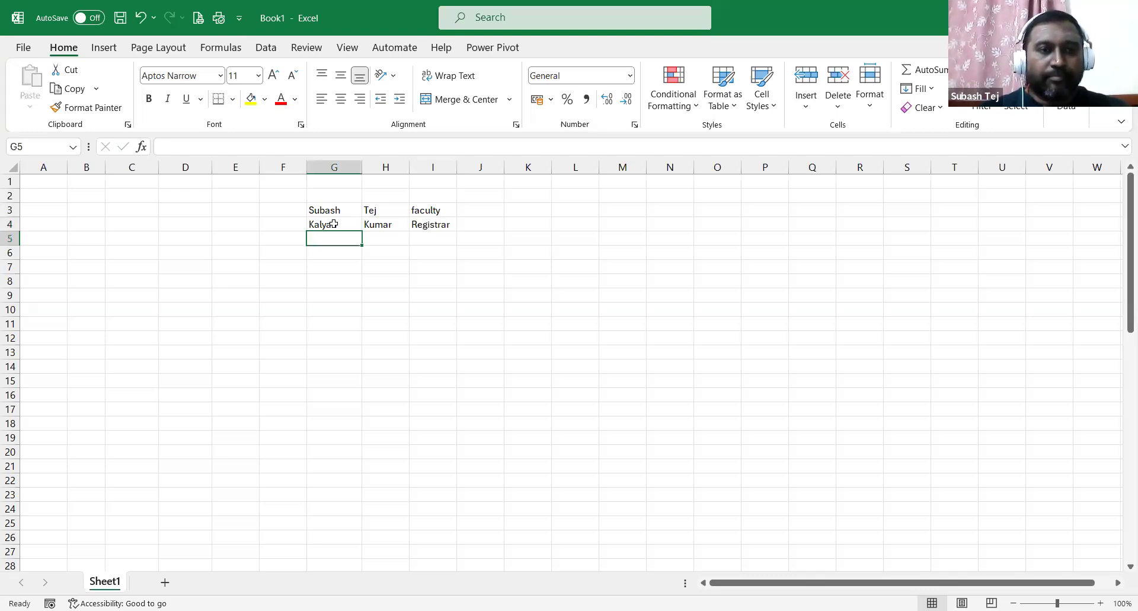
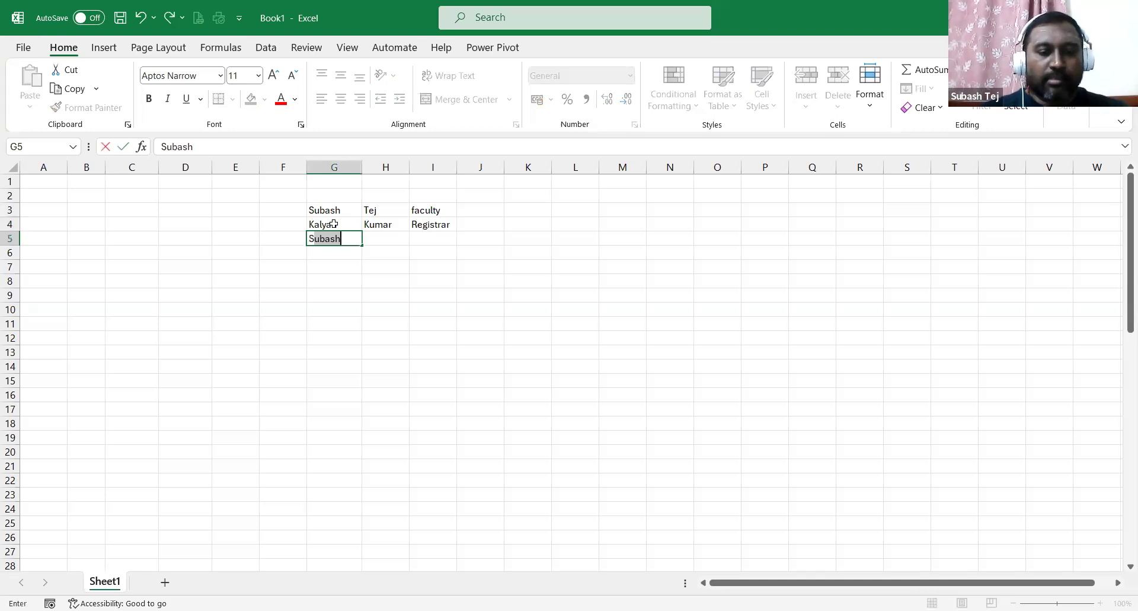
Enter the third person's first name, surname and role 'Chancellor' in G5:I5.
key("Tab")
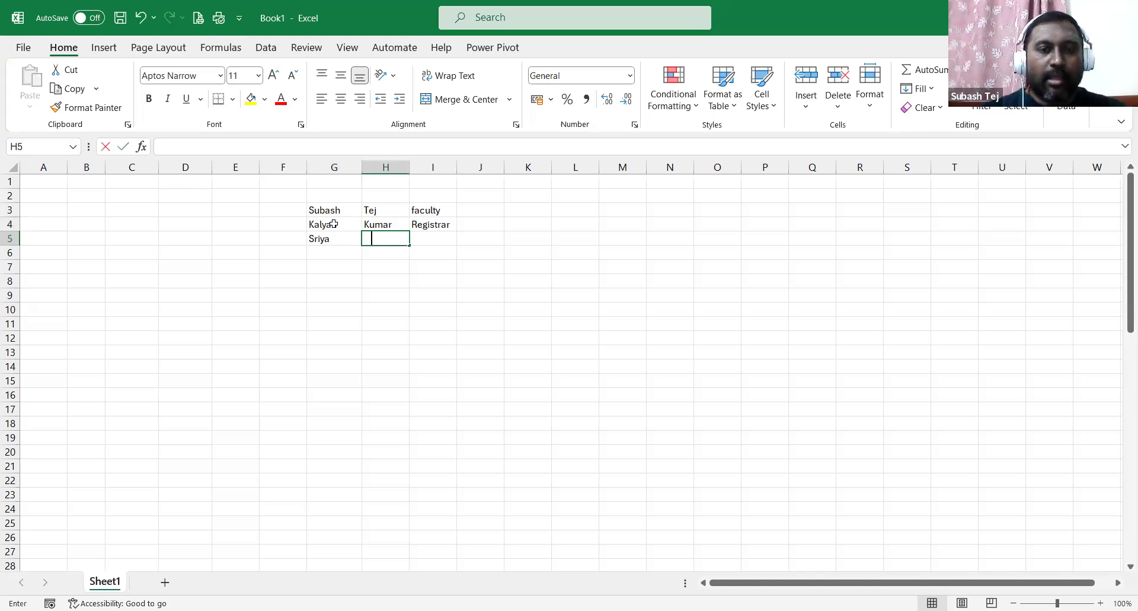
key("Tab")
key("F2")
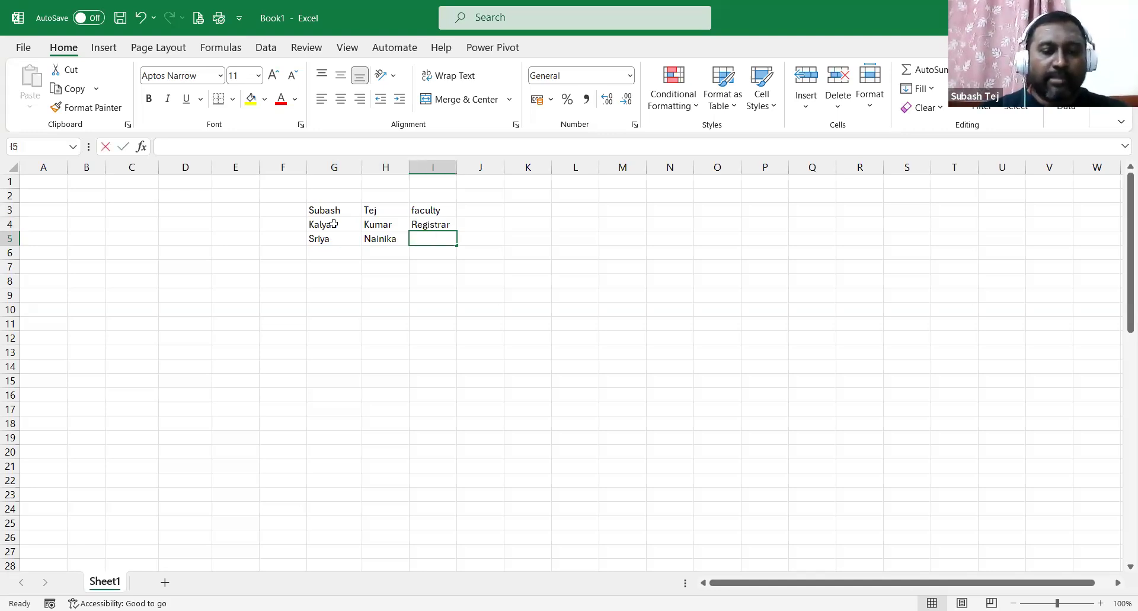
type("Chancellor")
key("Return")
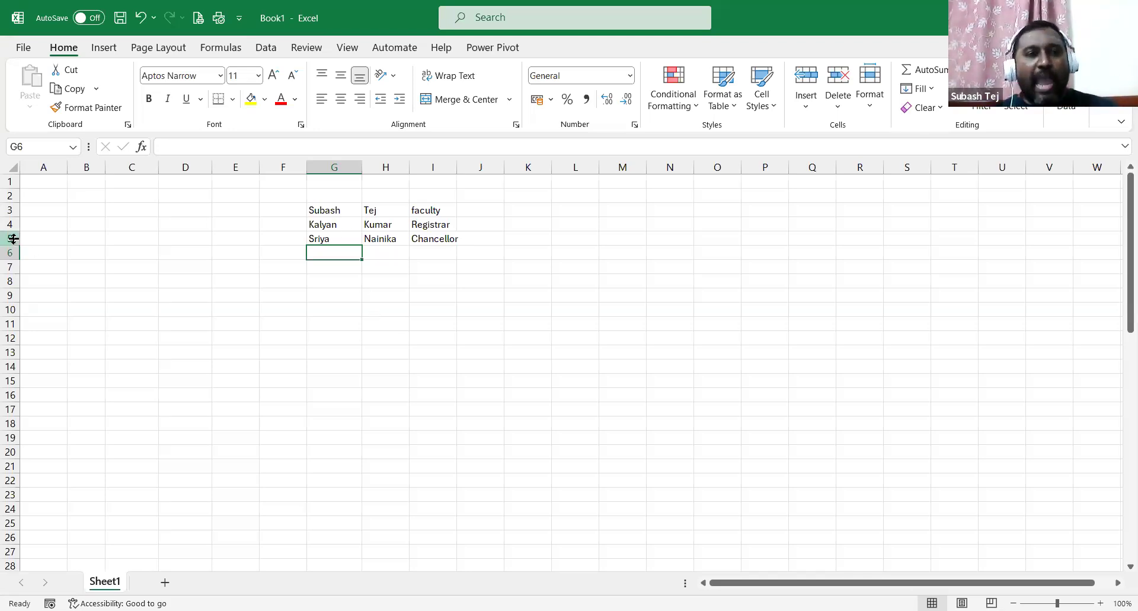
Insert a blank row above row 4, pushing the Registrar entry down to row 5.
left_click_drag(319, 210, 323, 226)
left_click(319, 226)
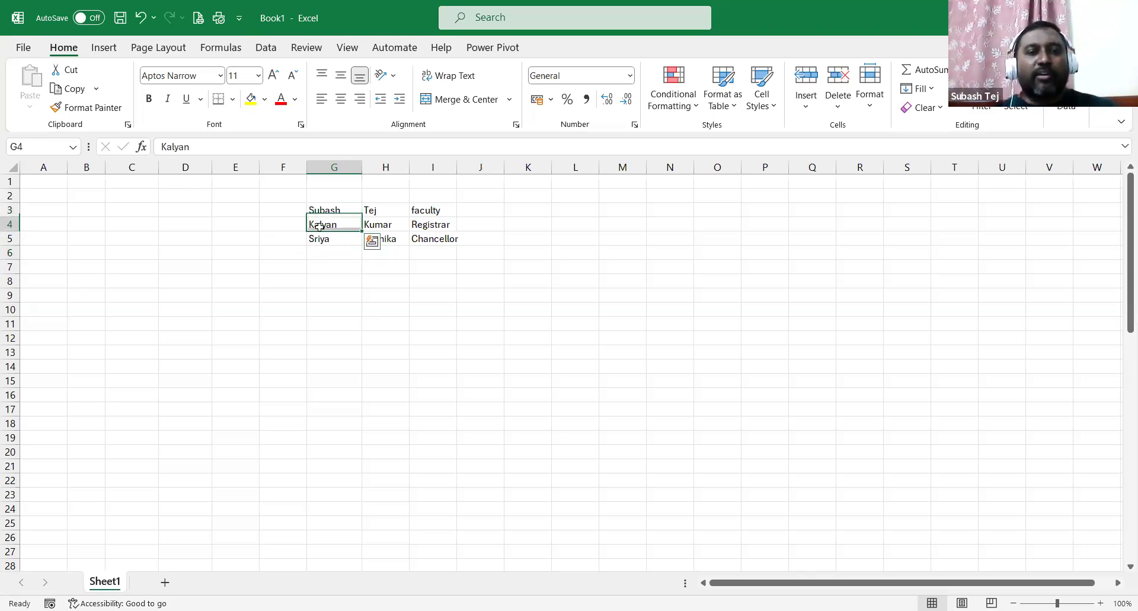
left_click_drag(319, 226, 320, 240)
left_click(335, 352)
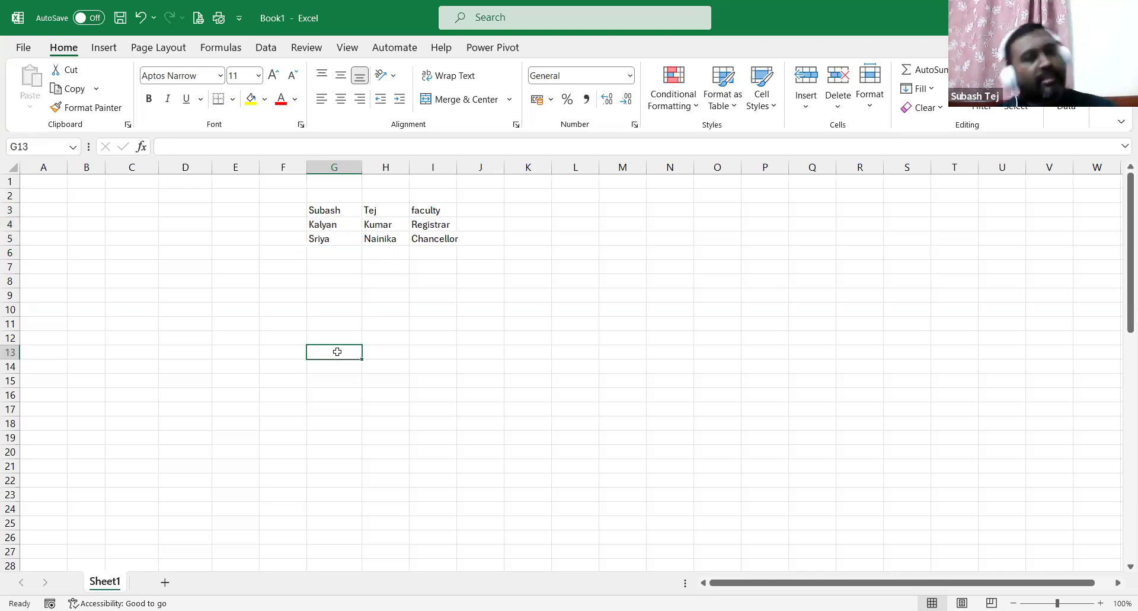
left_click(9, 224)
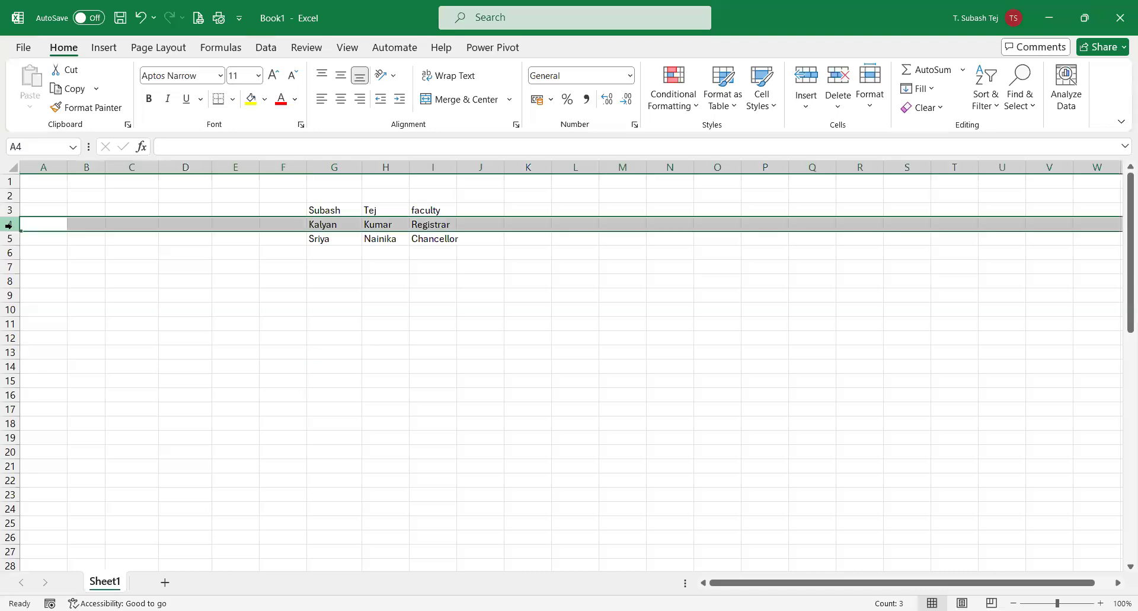
right_click(9, 223)
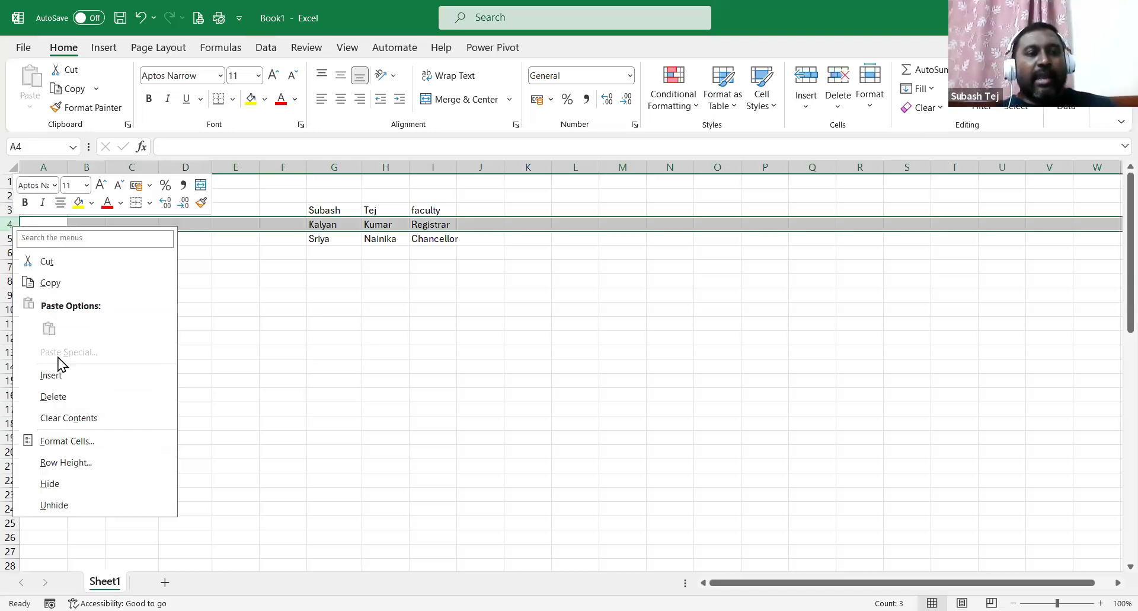
left_click(64, 372)
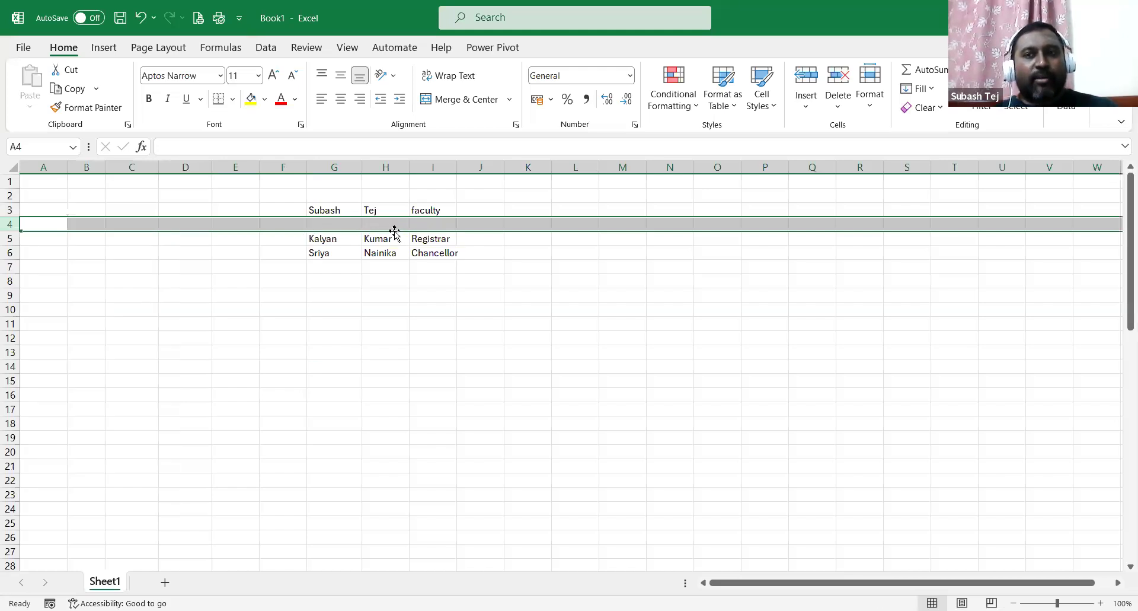
Insert a blank row above row 6 so the Chancellor entry moves to row 7.
left_click(12, 266)
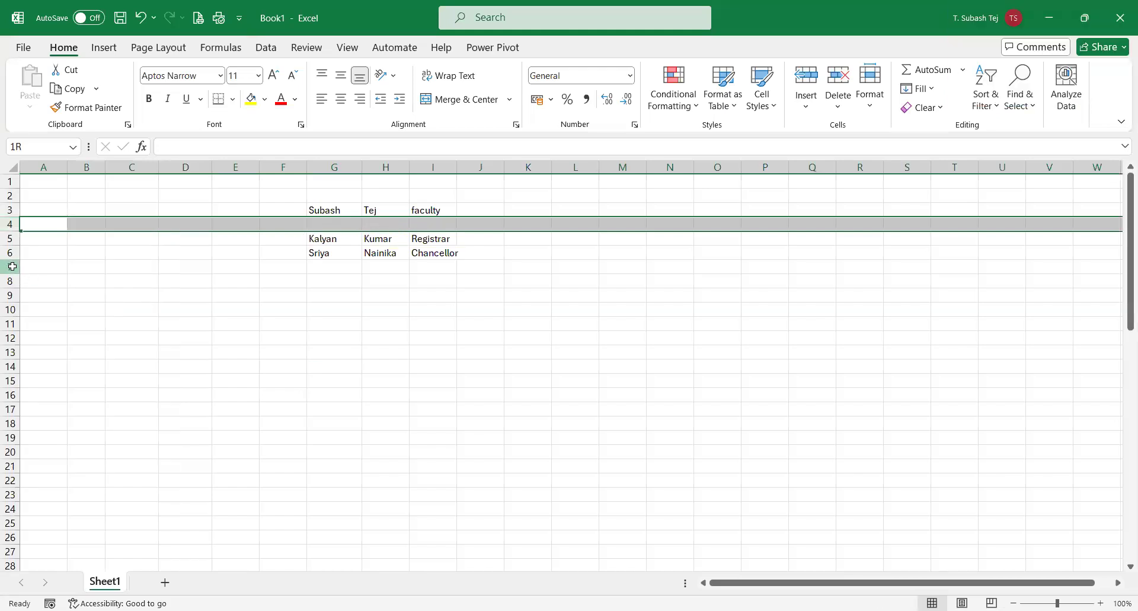
left_click(9, 253)
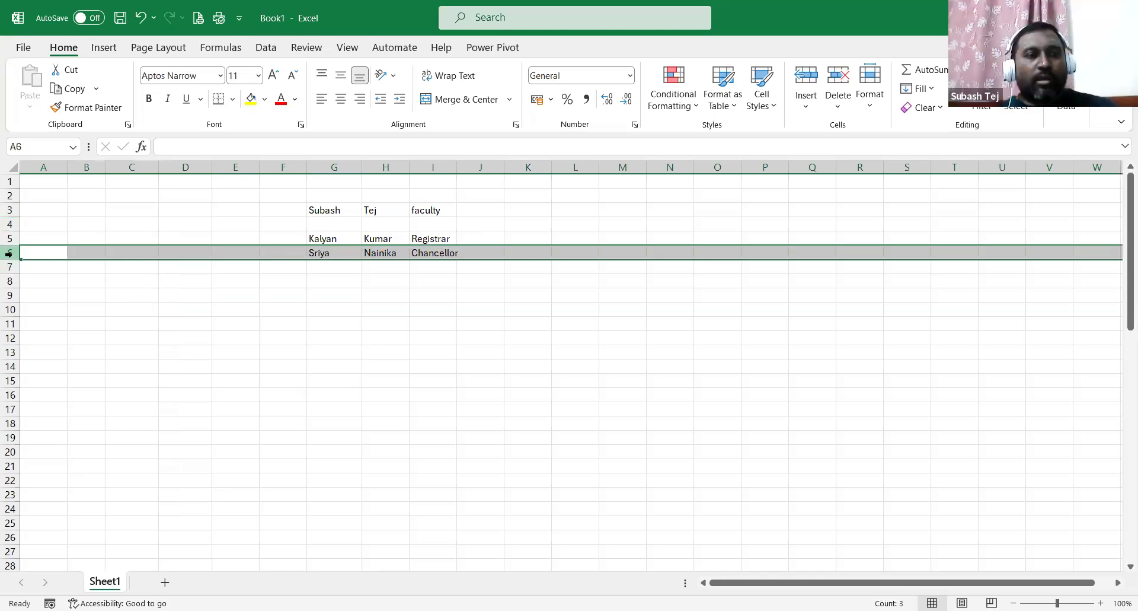
right_click(10, 253)
left_click(44, 404)
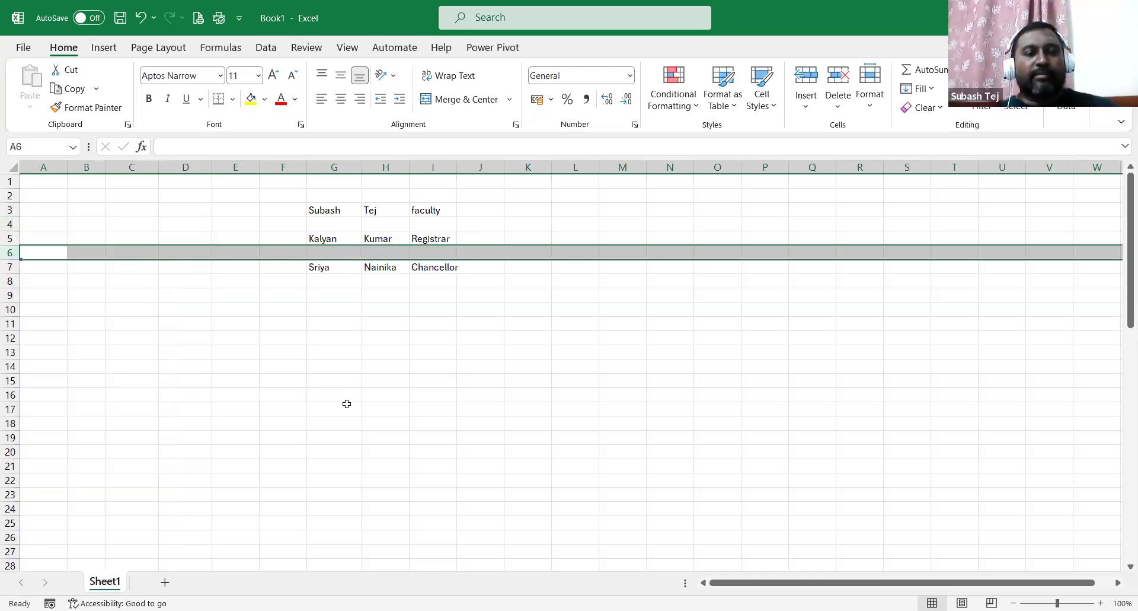
left_click(403, 396)
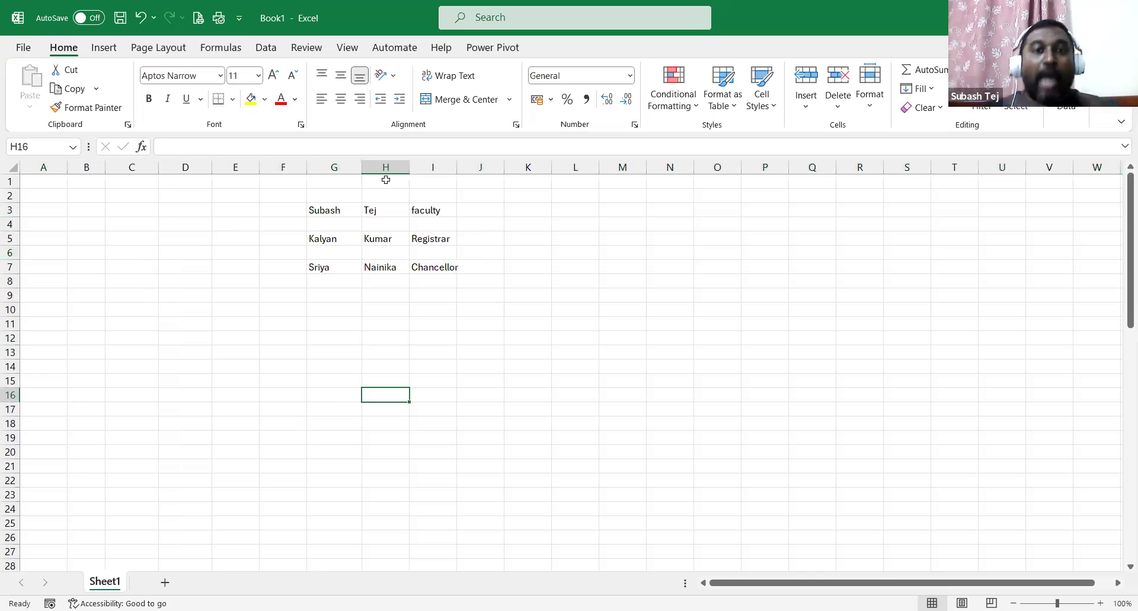
left_click(324, 211)
left_click(393, 211)
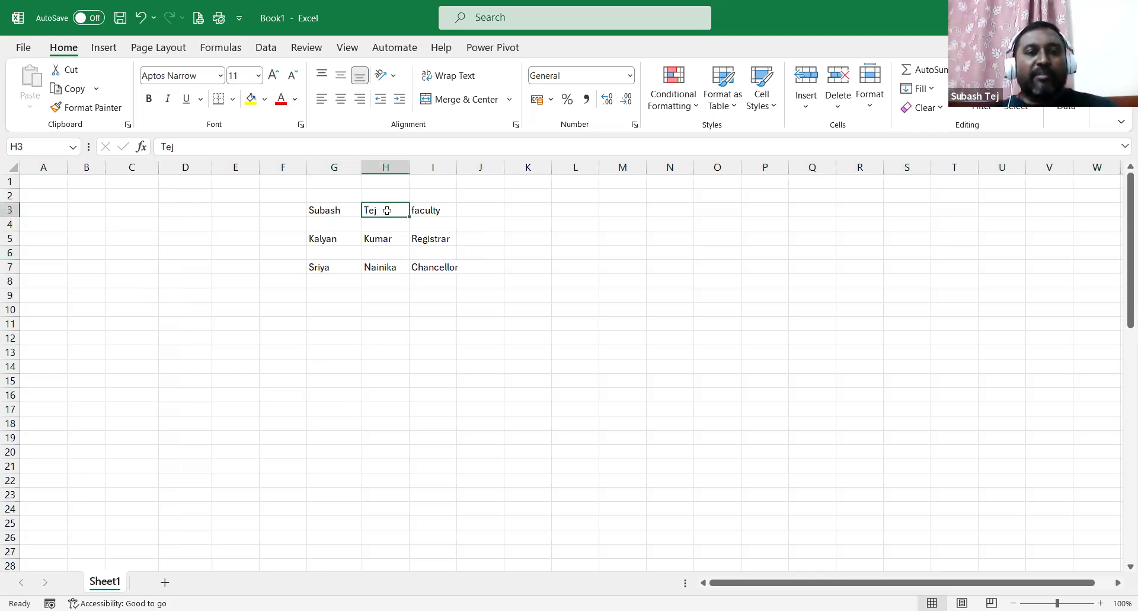
left_click(430, 211)
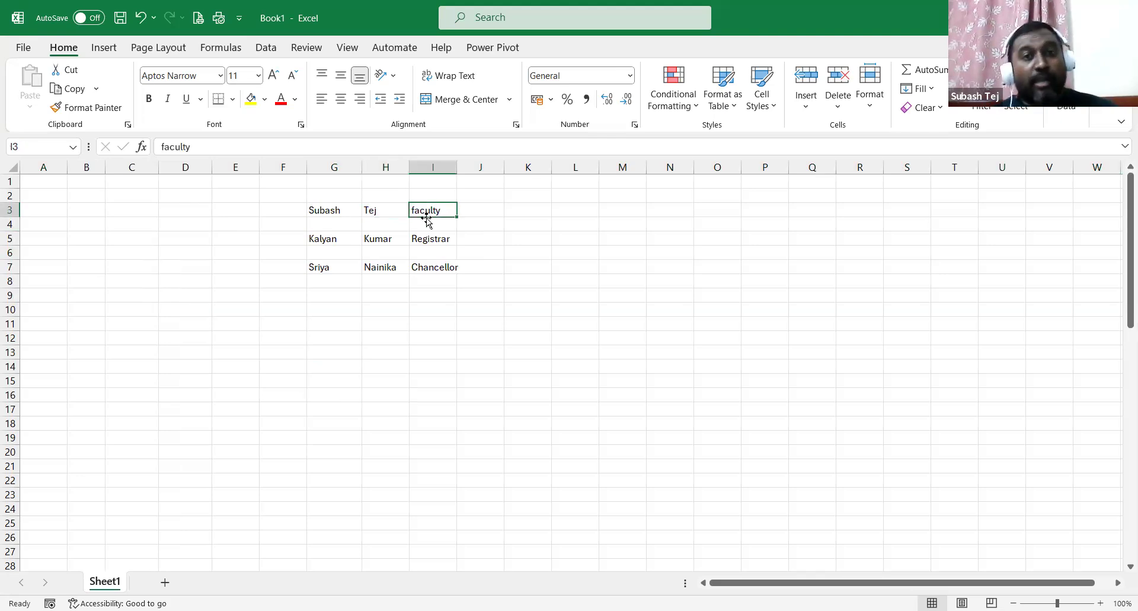
Insert a blank column at I, shifting faculty, Registrar and Chancellor into column J.
left_click(435, 167)
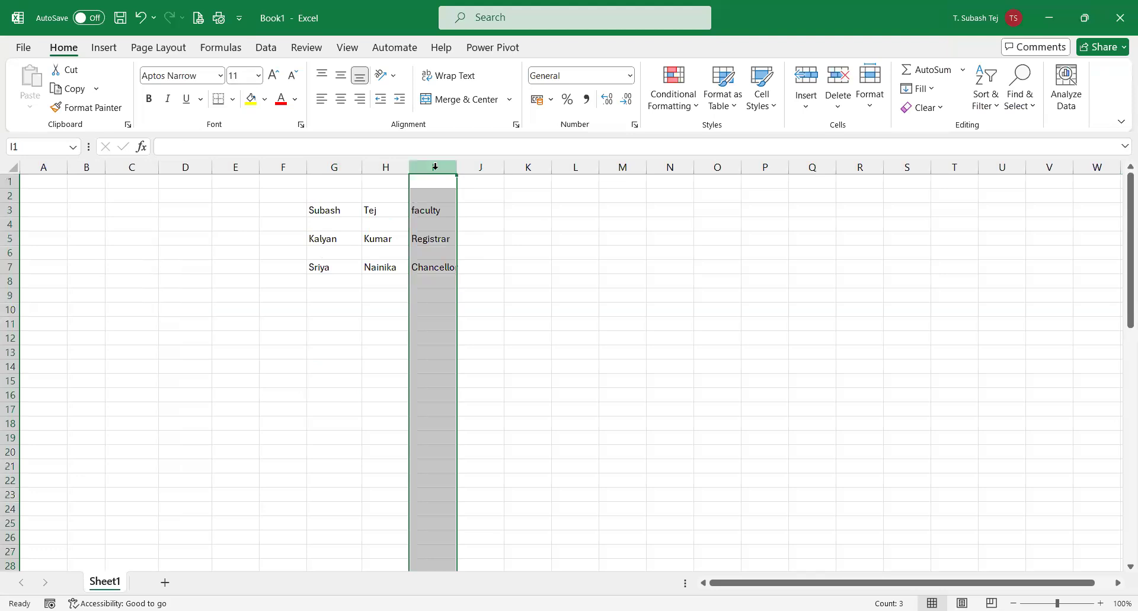
right_click(435, 166)
left_click(497, 320)
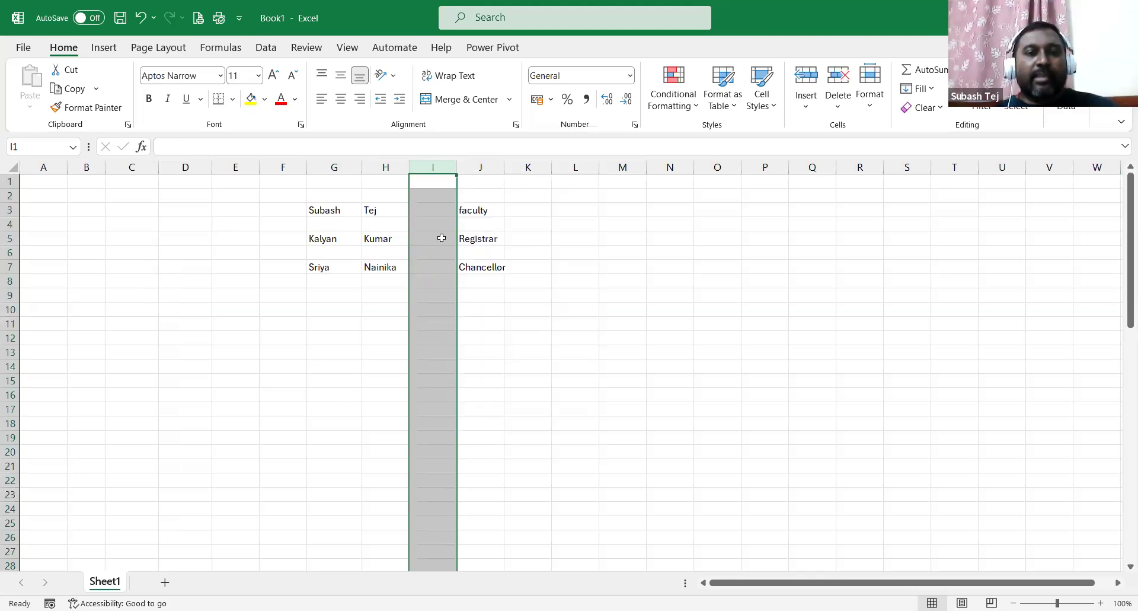
left_click(628, 277)
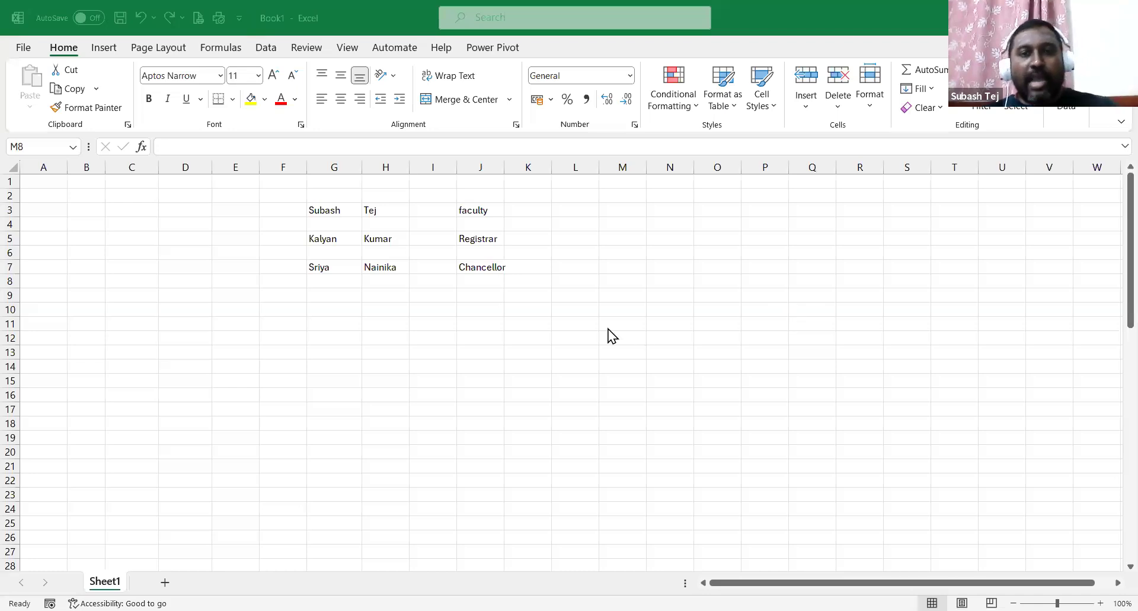
key("ctrl+Down")
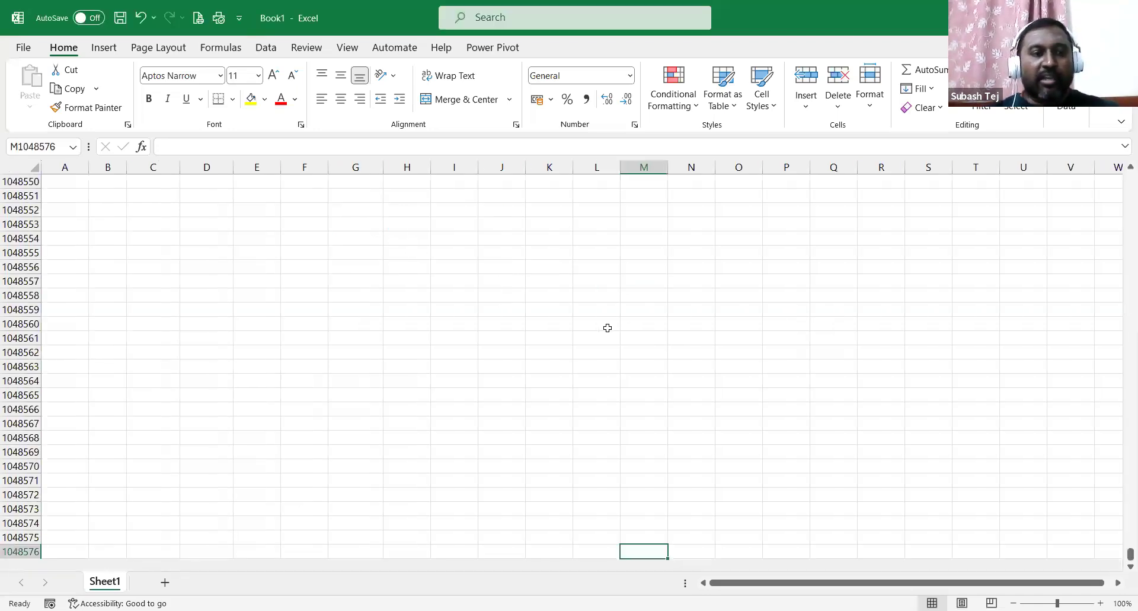
scroll(556, 325, "down", 5)
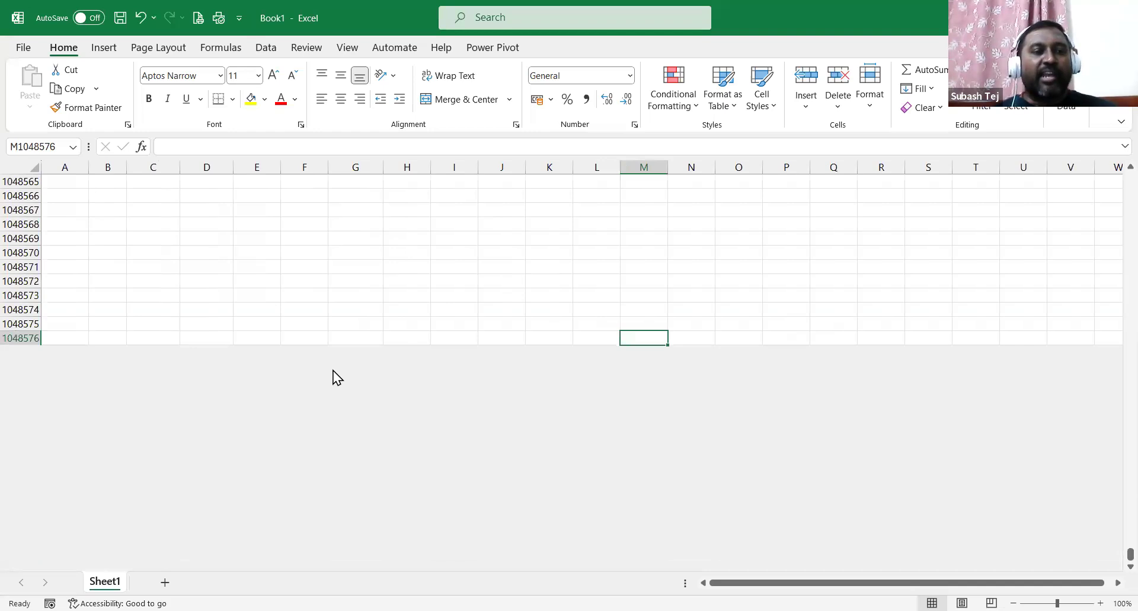
key("ctrl+Up")
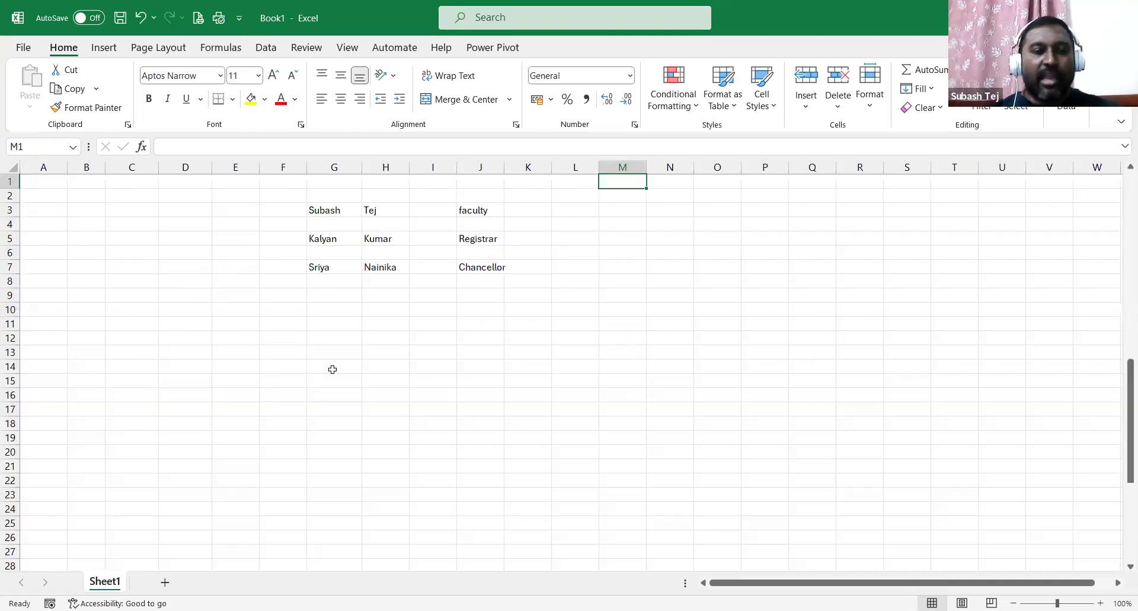
left_click(12, 224)
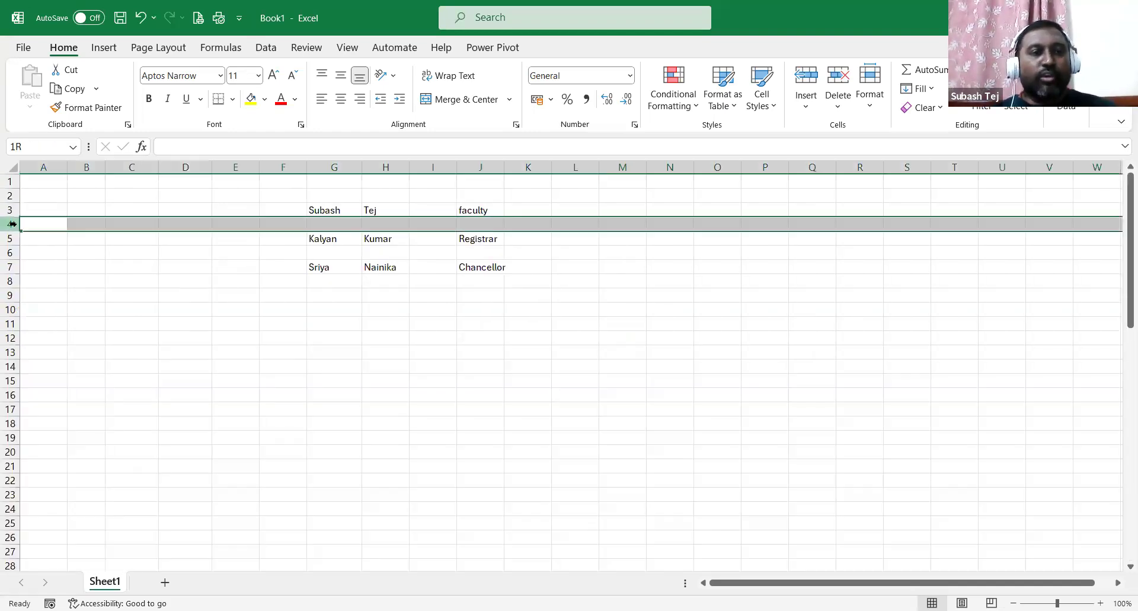
left_click(12, 254)
left_click(10, 224)
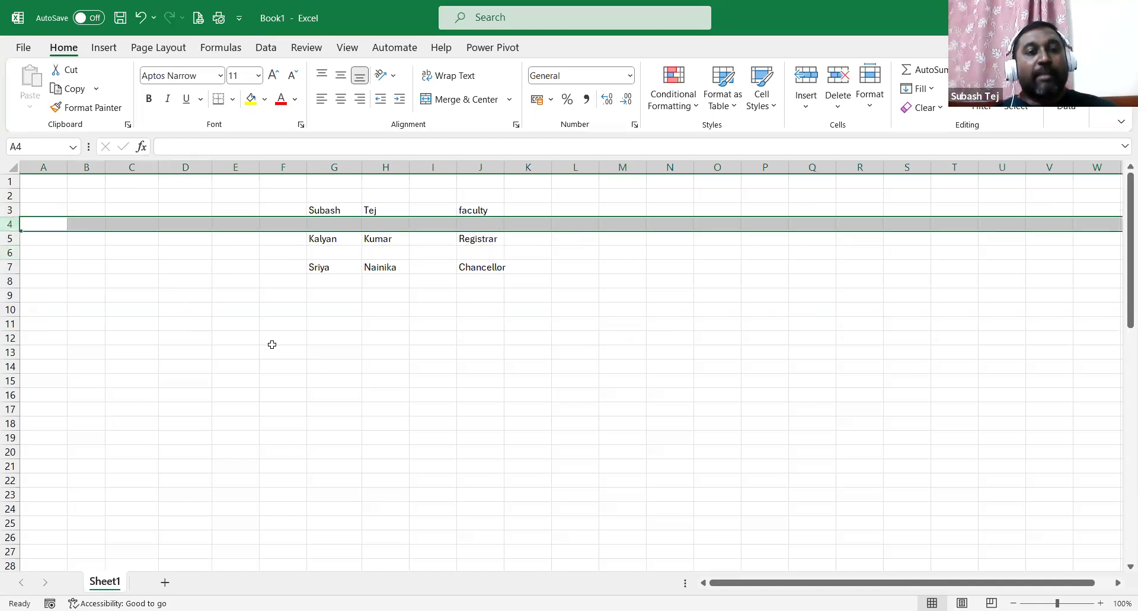
scroll(307, 354, "down", 8)
scroll(390, 397, "up", 8)
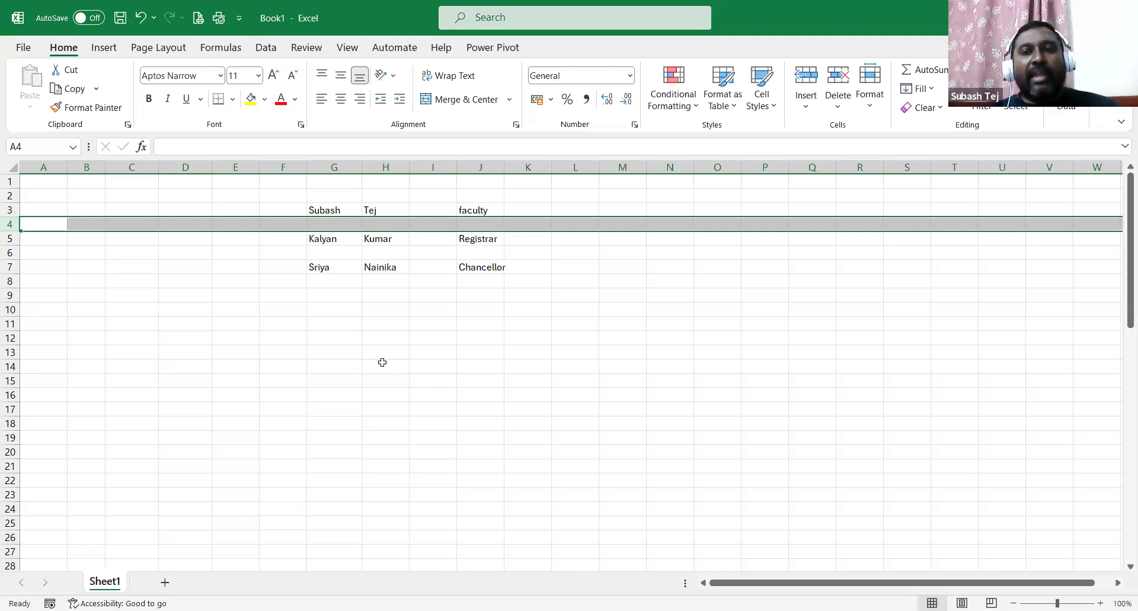
left_click(422, 168)
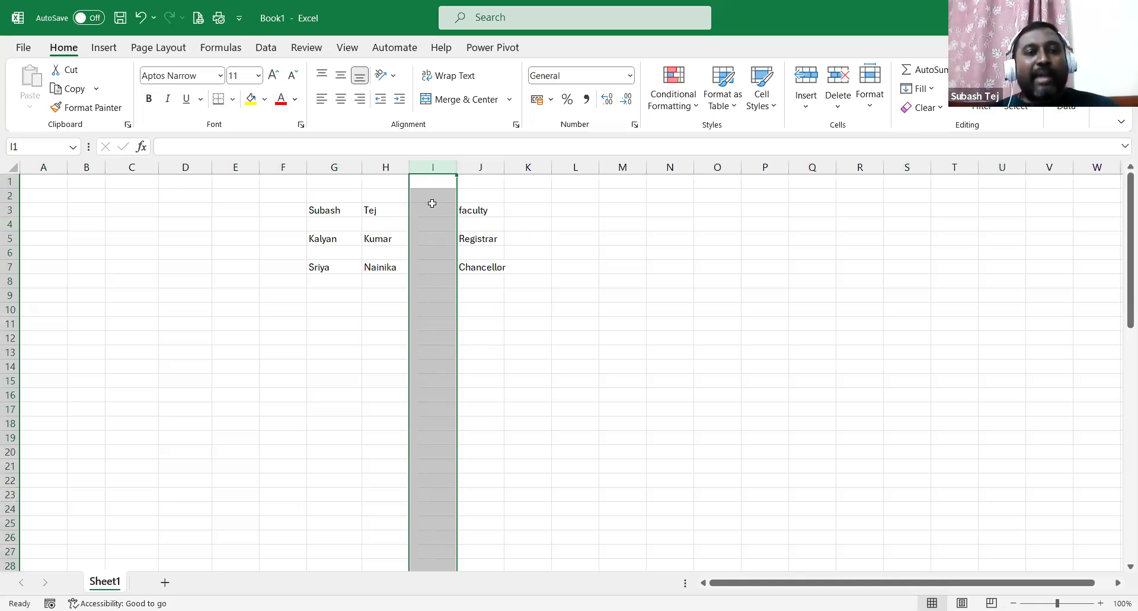
left_click(438, 168)
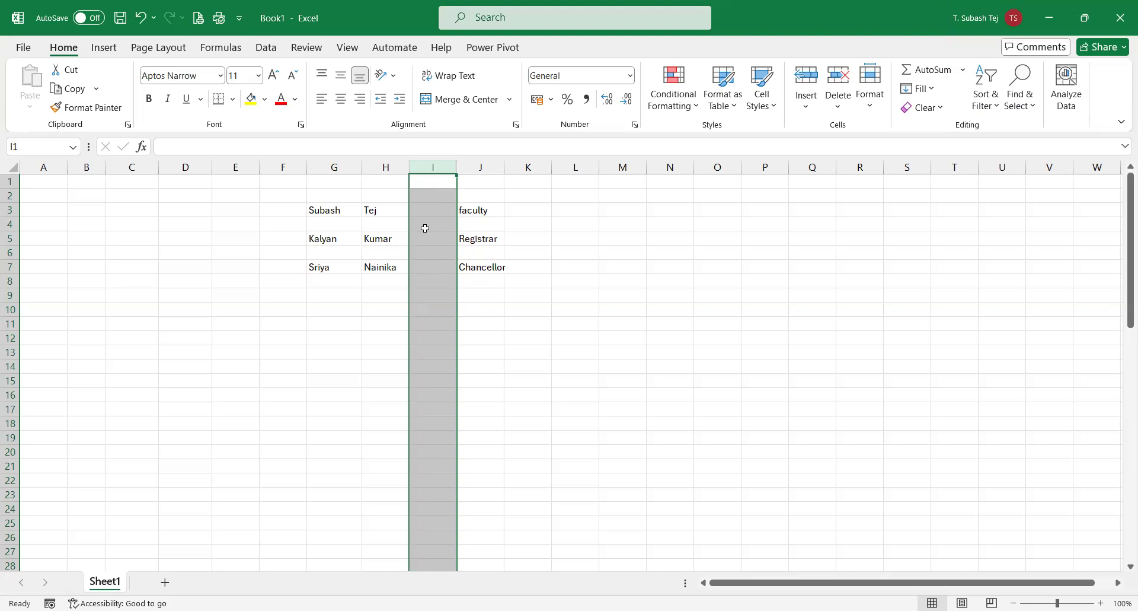
Delete the empty column I so the roles return to column I.
left_click(431, 167)
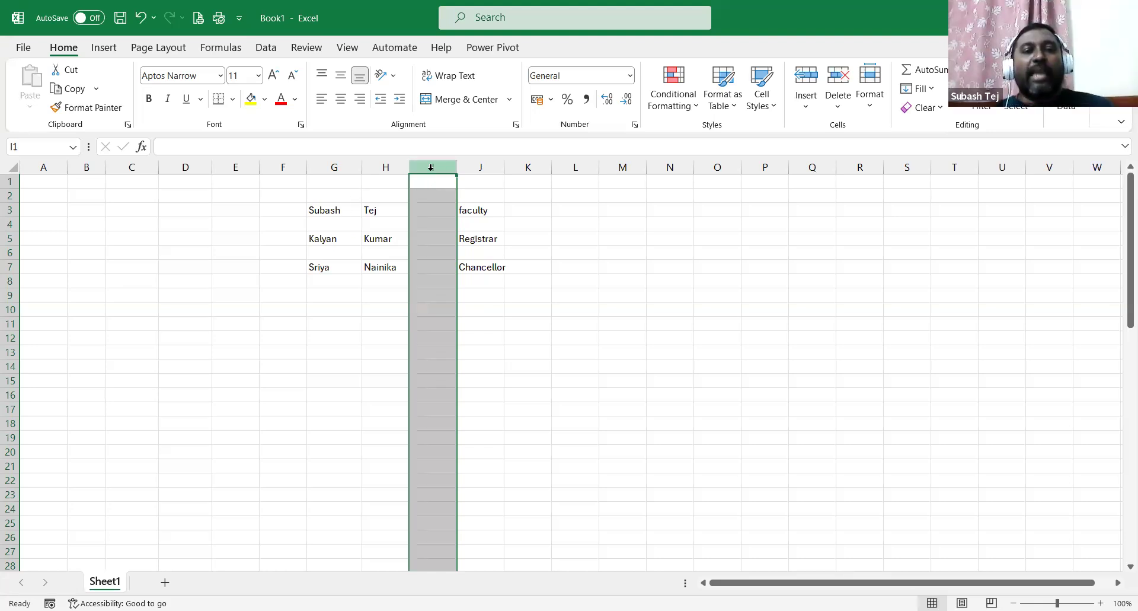
right_click(431, 168)
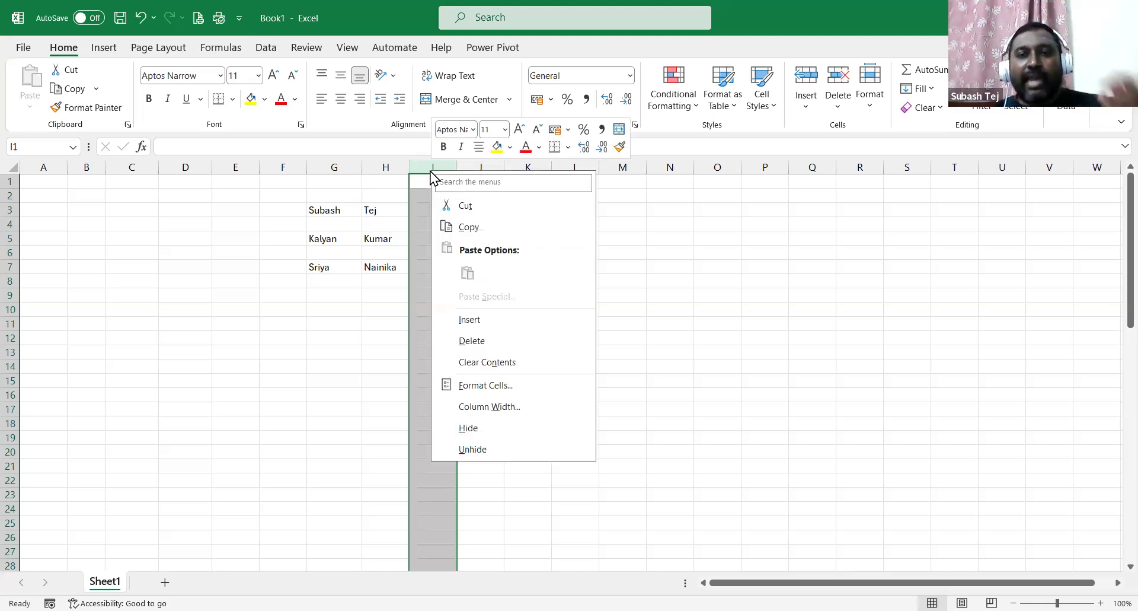
left_click(434, 167)
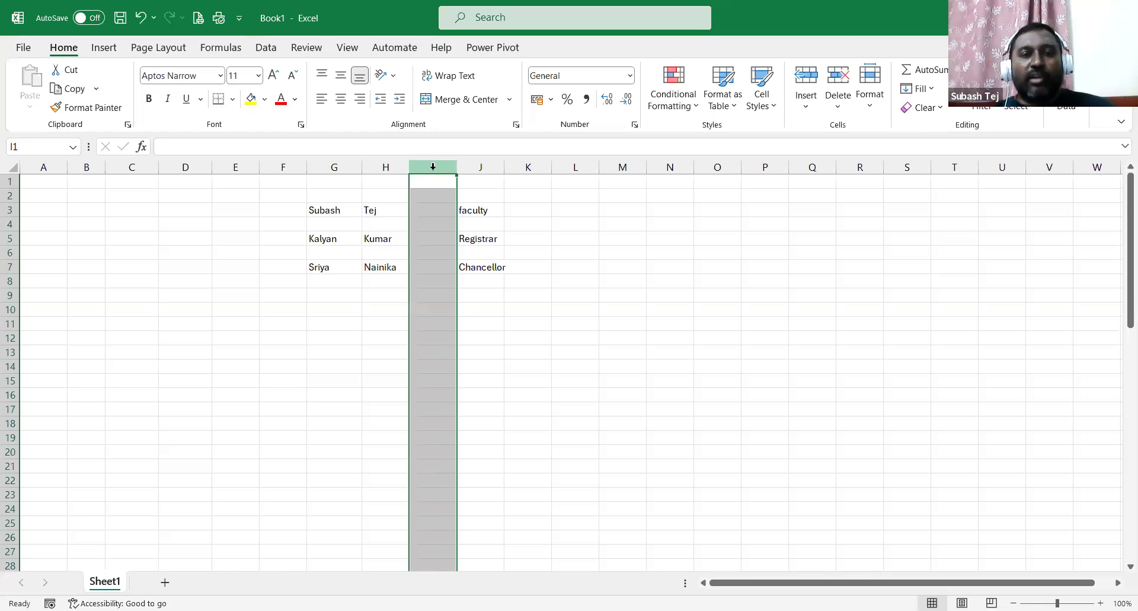
right_click(433, 166)
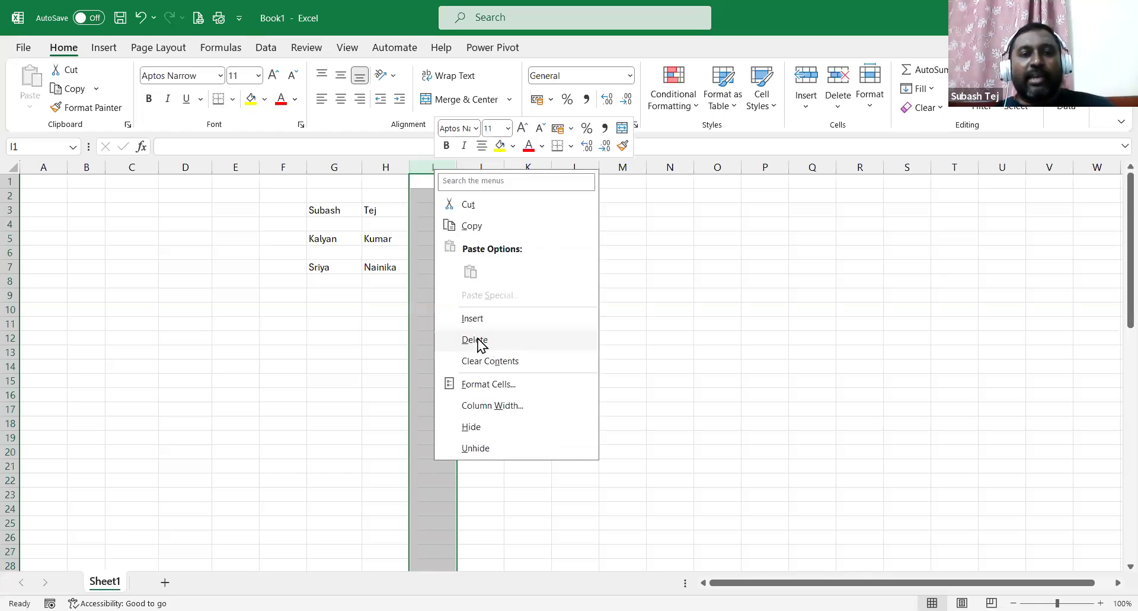
left_click(477, 340)
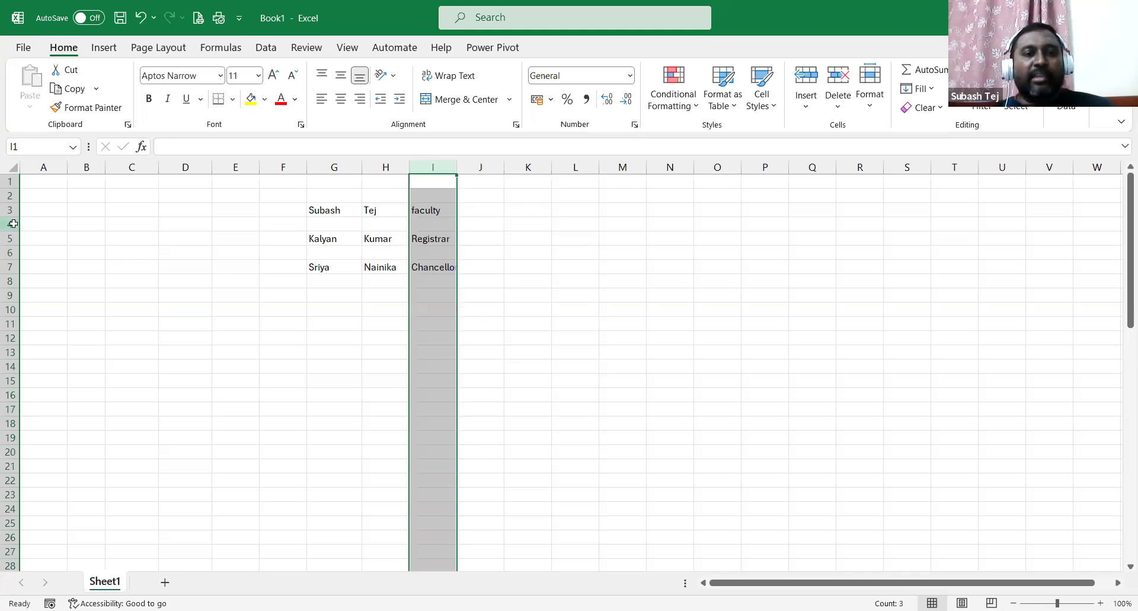
Delete the blank spacer rows 4 and 5, compacting the table into G3:I5.
left_click(11, 223)
right_click(10, 224)
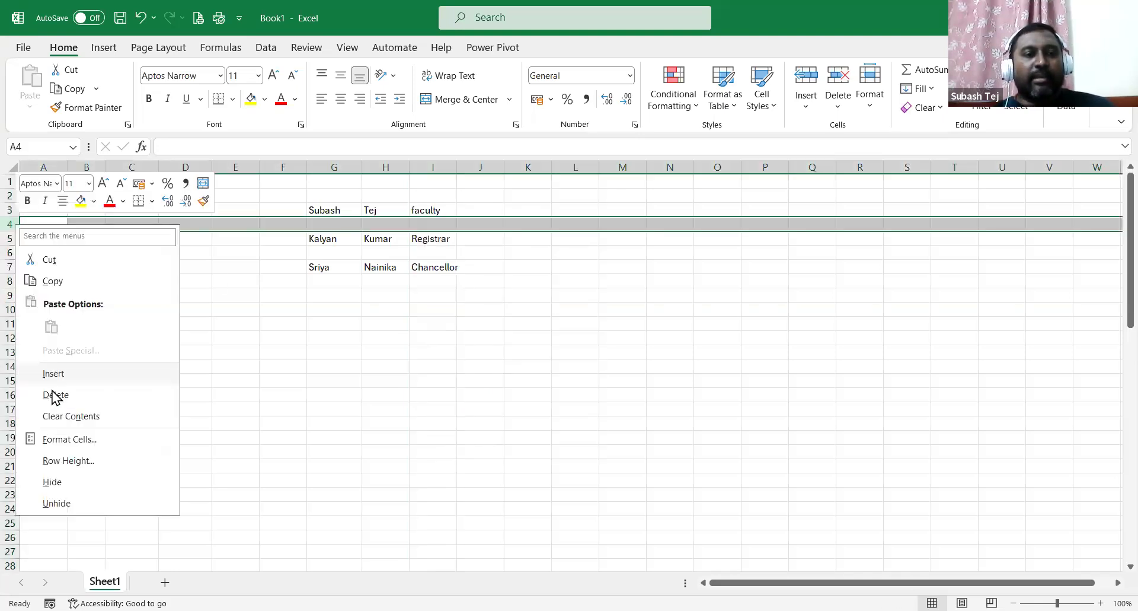
left_click(54, 394)
left_click(9, 252)
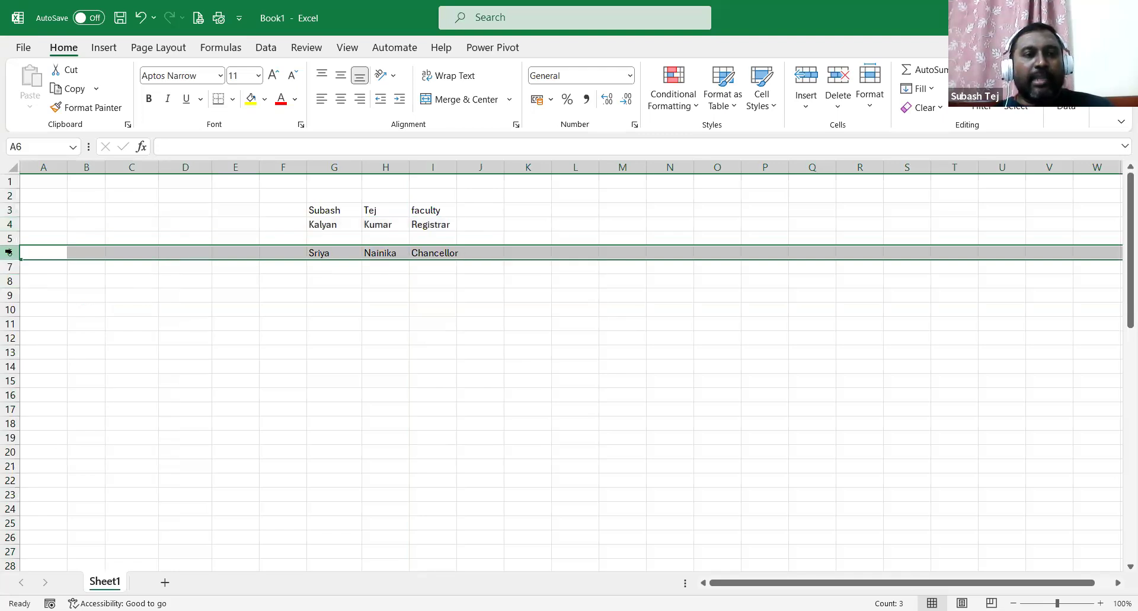
right_click(9, 252)
left_click(26, 231)
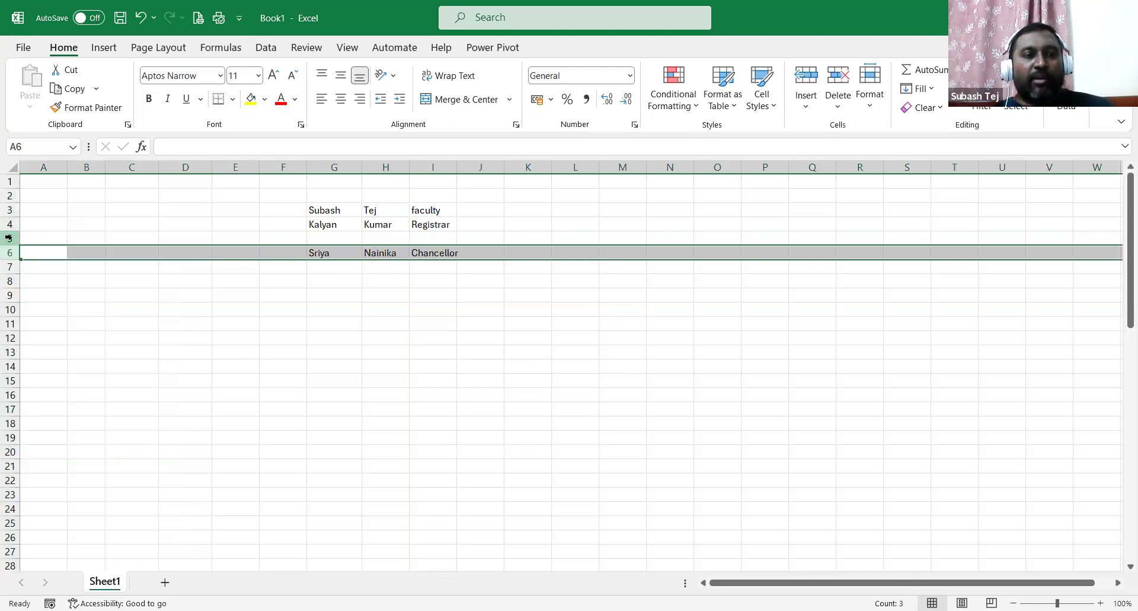
left_click(9, 238)
right_click(9, 238)
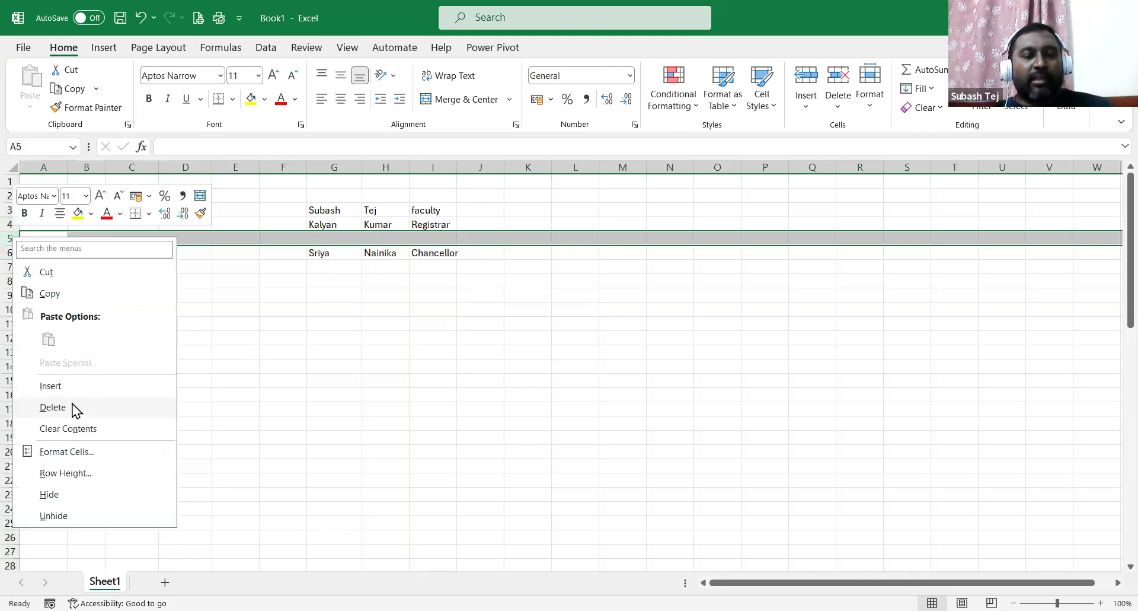
left_click(52, 407)
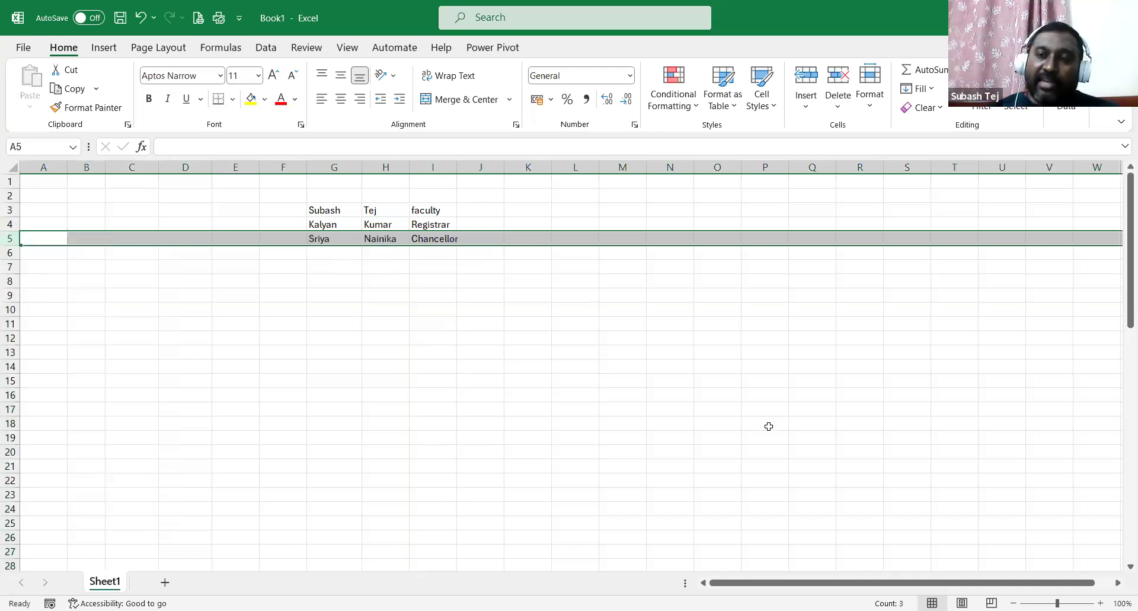
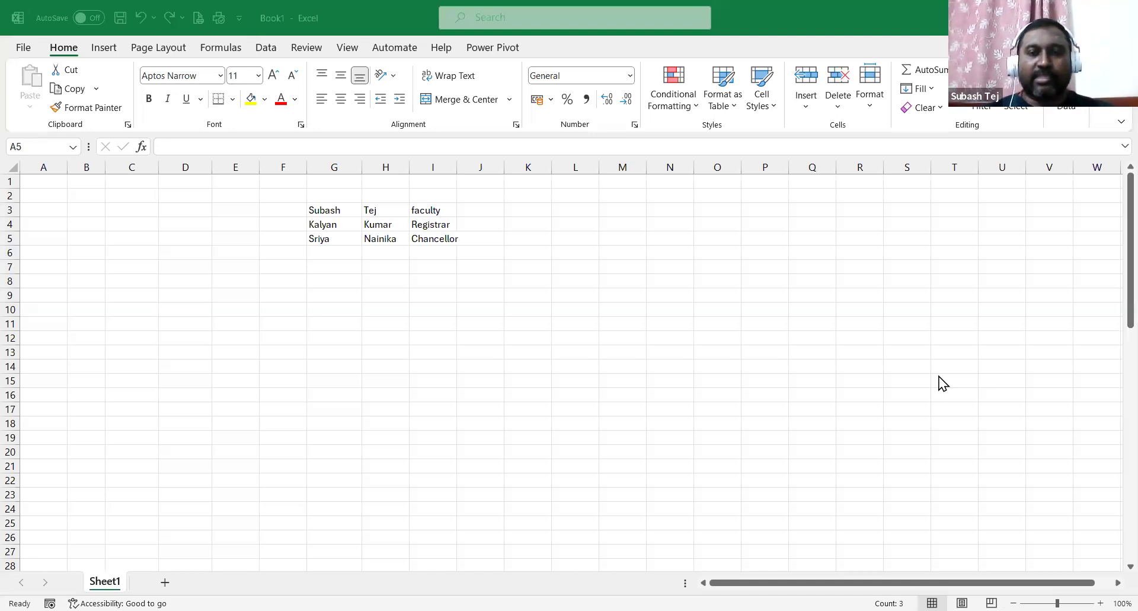
Jump with Ctrl+Down to row 1048576, the worksheet's last row, and view the rows around it.
key("shift+space")
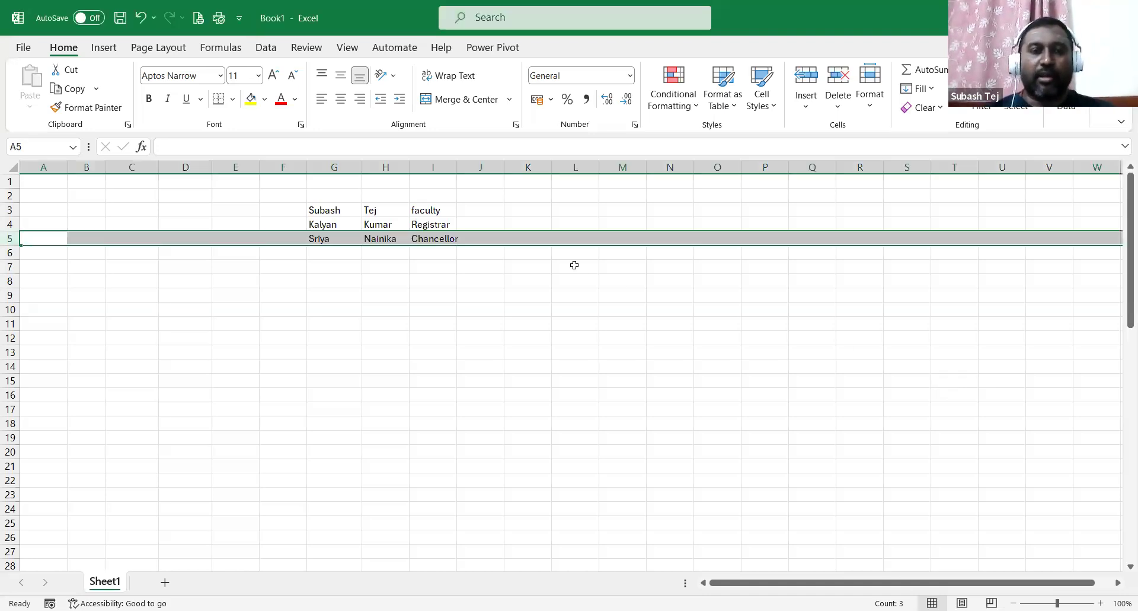
key("ctrl+Down")
scroll(538, 280, "down", 7)
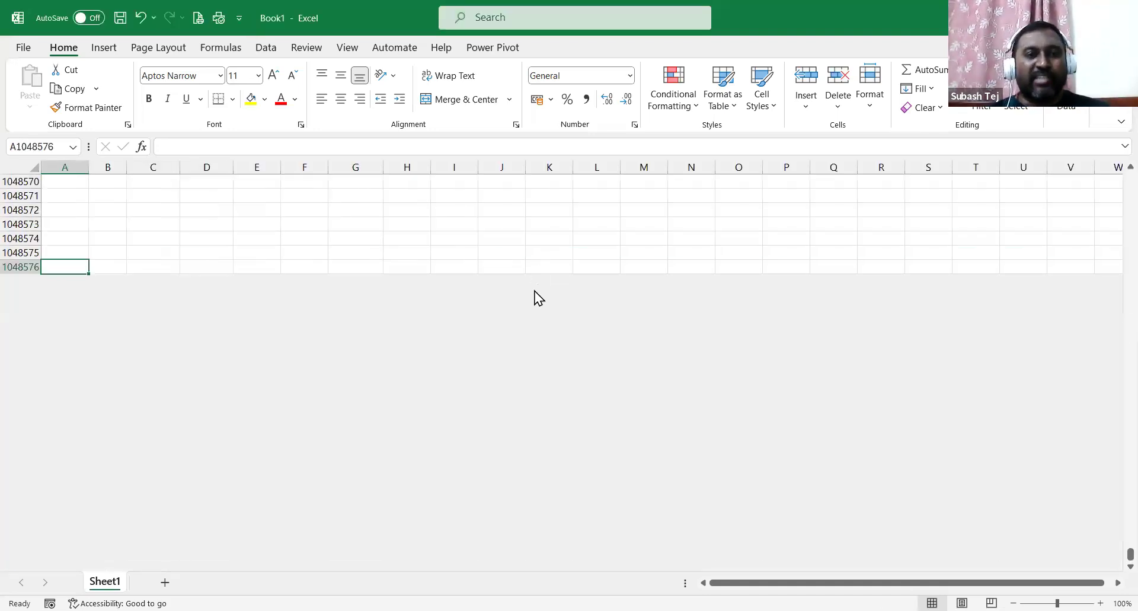
scroll(71, 463, "up", 2)
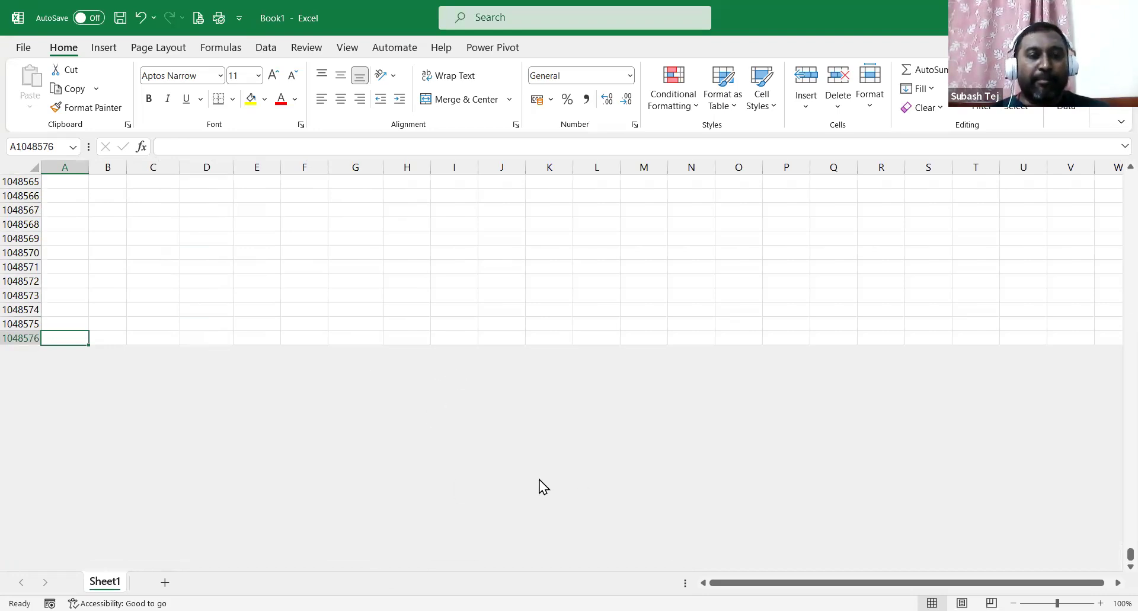
Enter 'Siva Sivani Institute of Management' in I1048576 and 'Hyderabad' beside it, then return to the top.
left_click(477, 338)
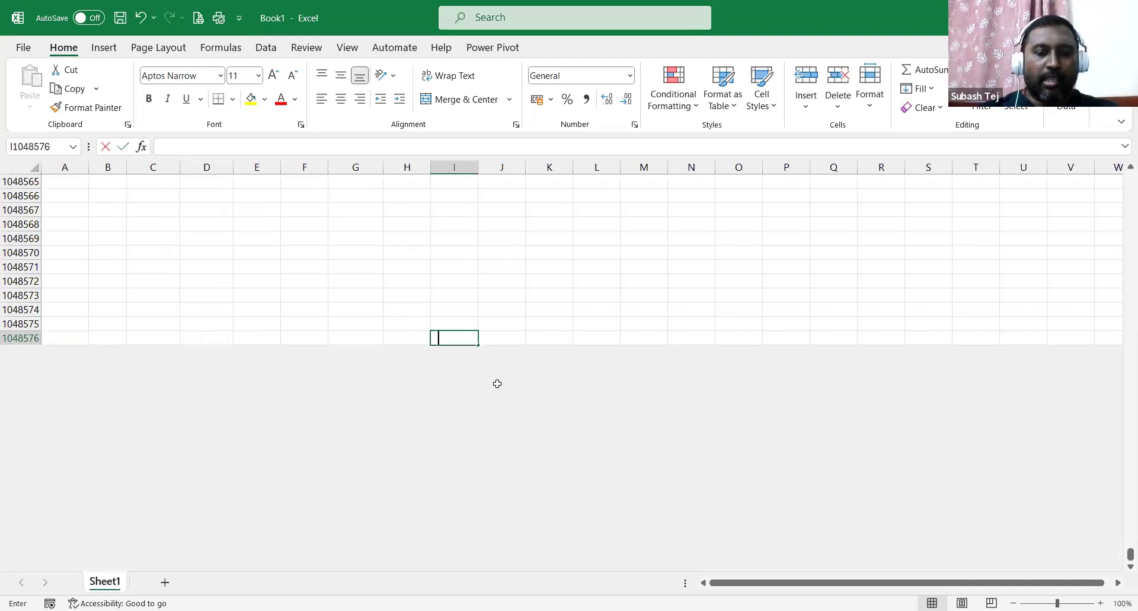
type("Siva Siva")
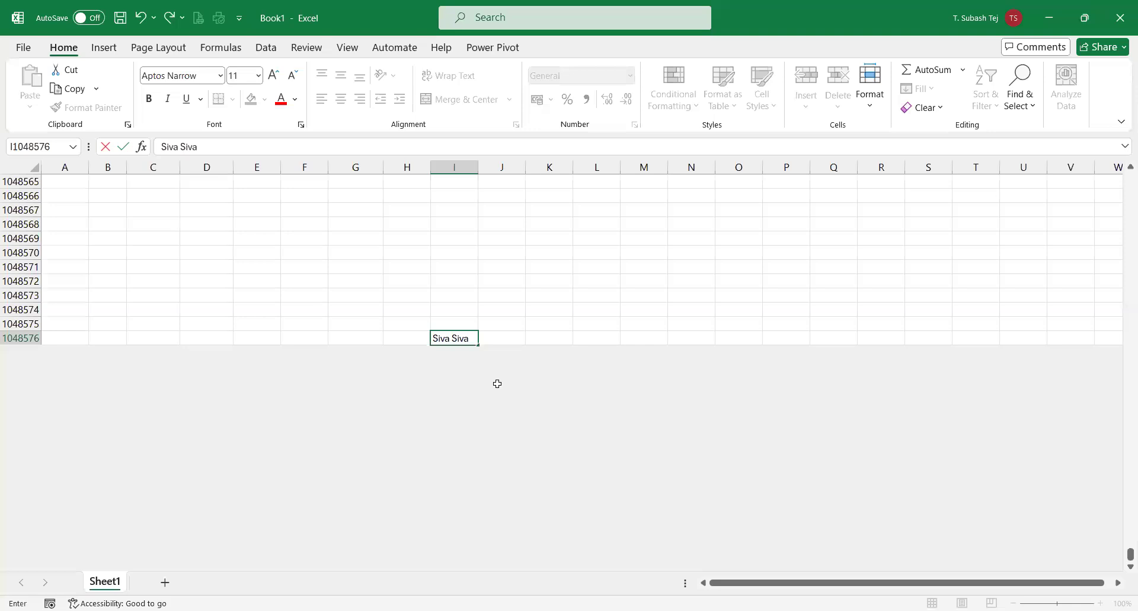
type("ni Institute of Management")
key("Right")
key("Right")
key("Right")
key("Right")
type("Hyderabad")
key("ctrl+Return")
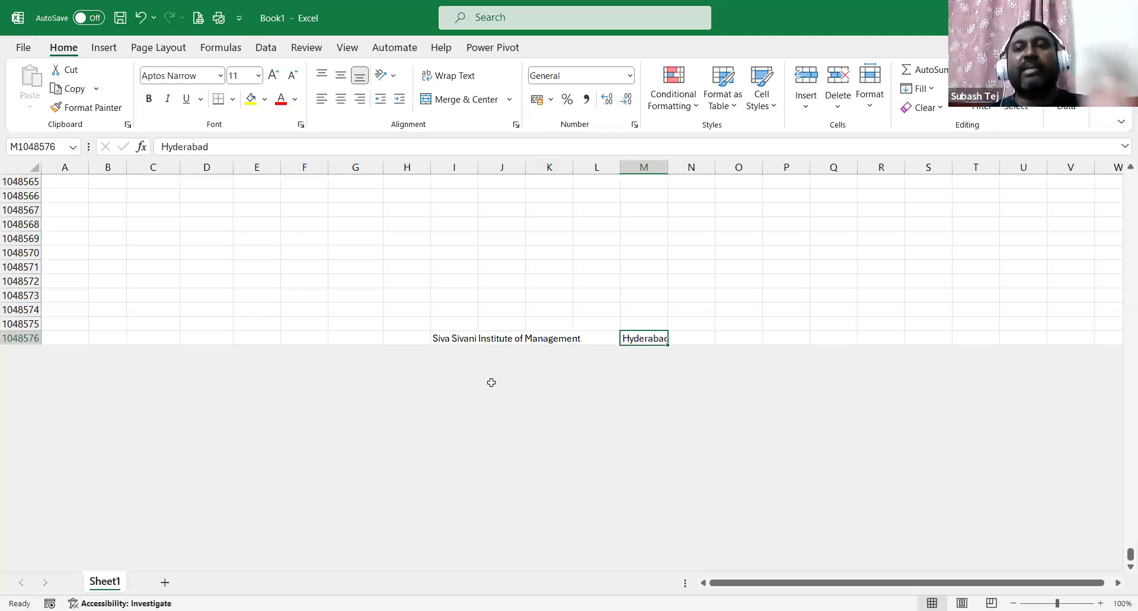
left_click(556, 300)
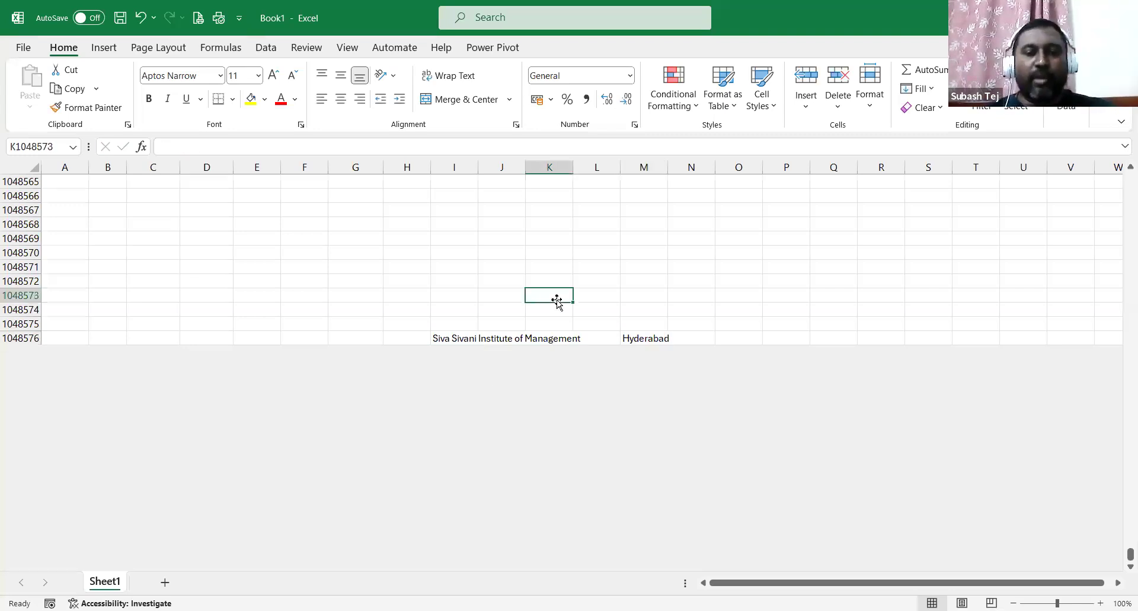
key("ctrl+Up")
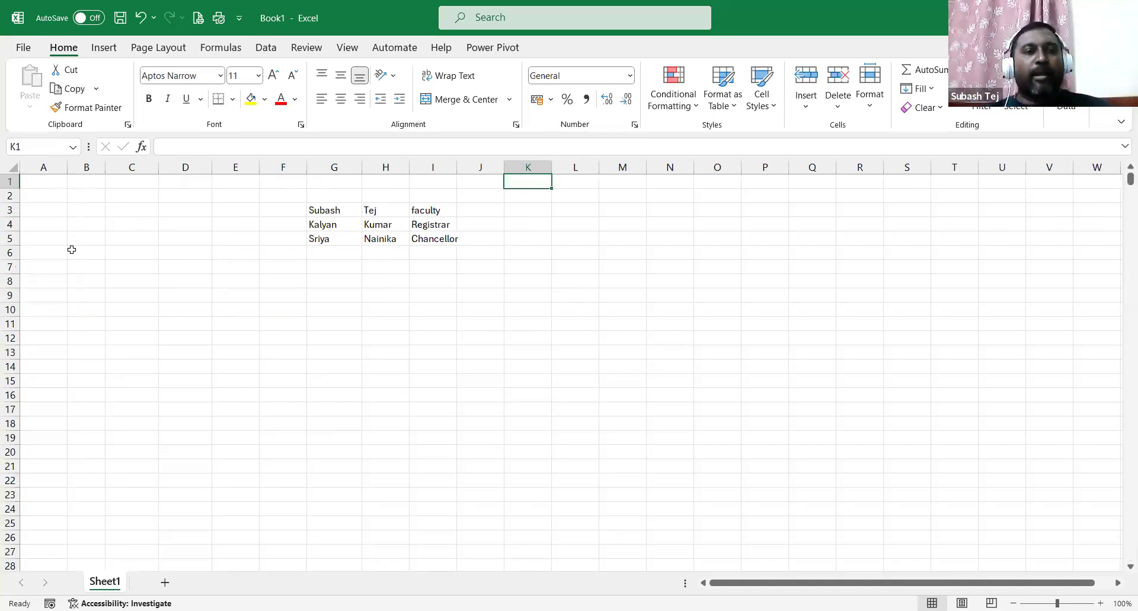
left_click(9, 239)
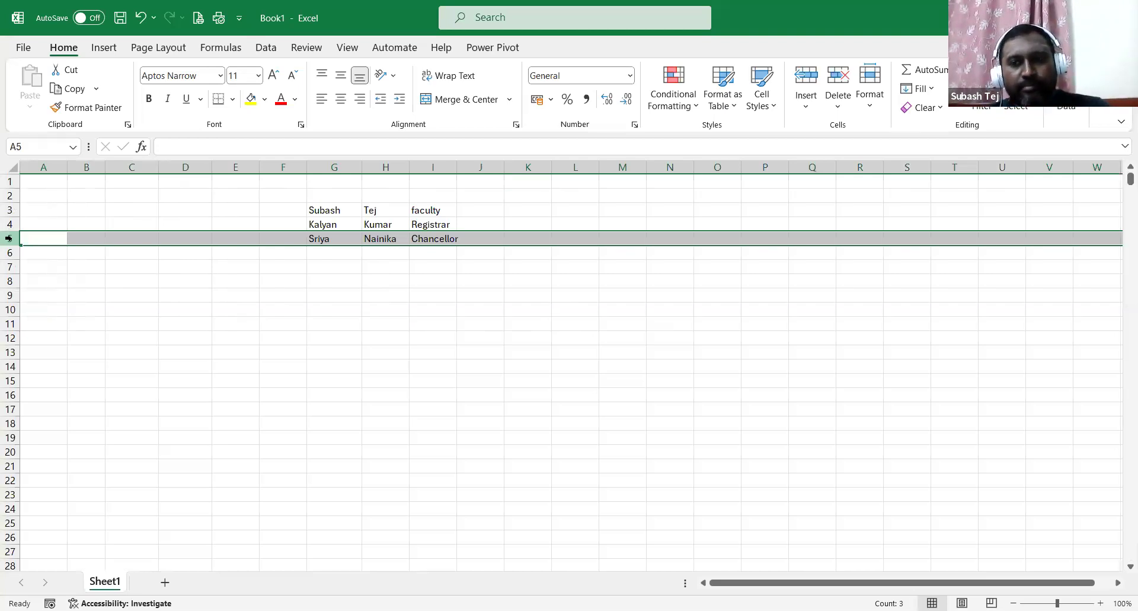
right_click(9, 238)
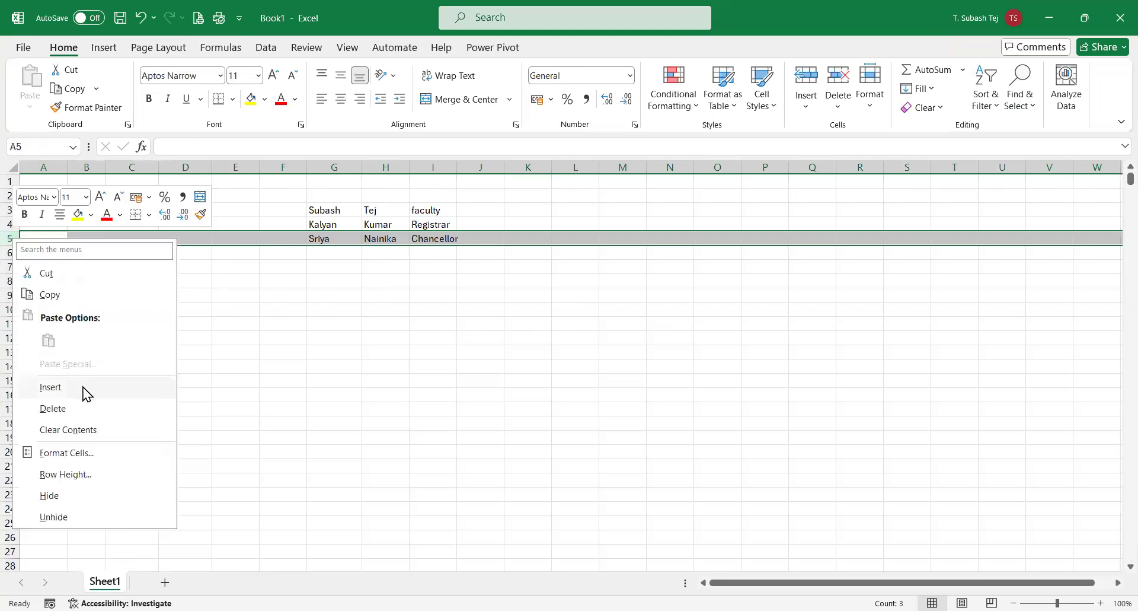
left_click(81, 386)
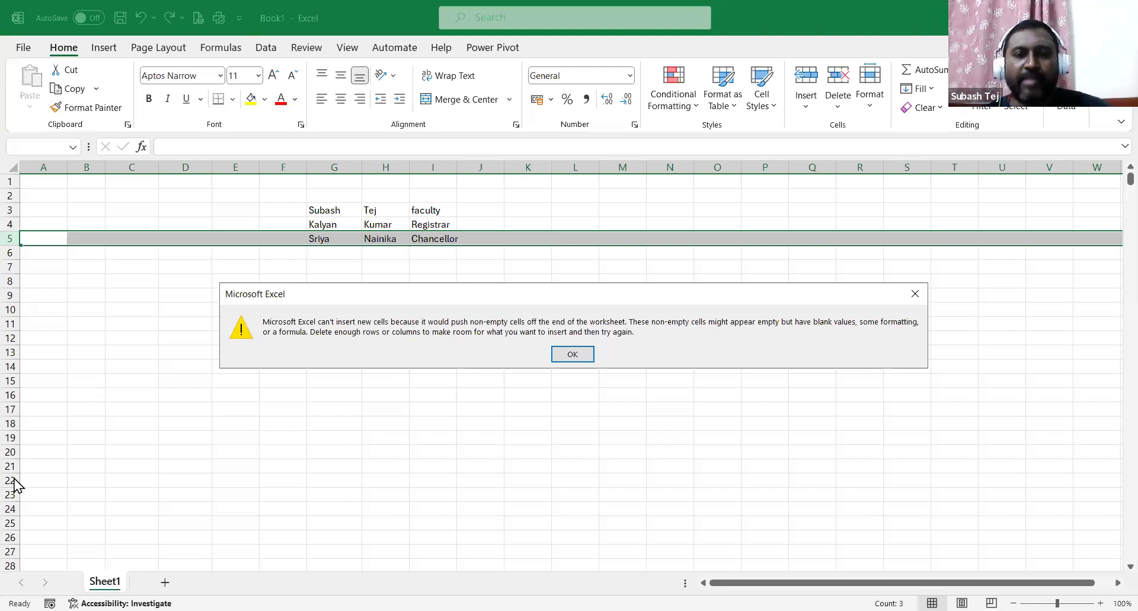
left_click(573, 354)
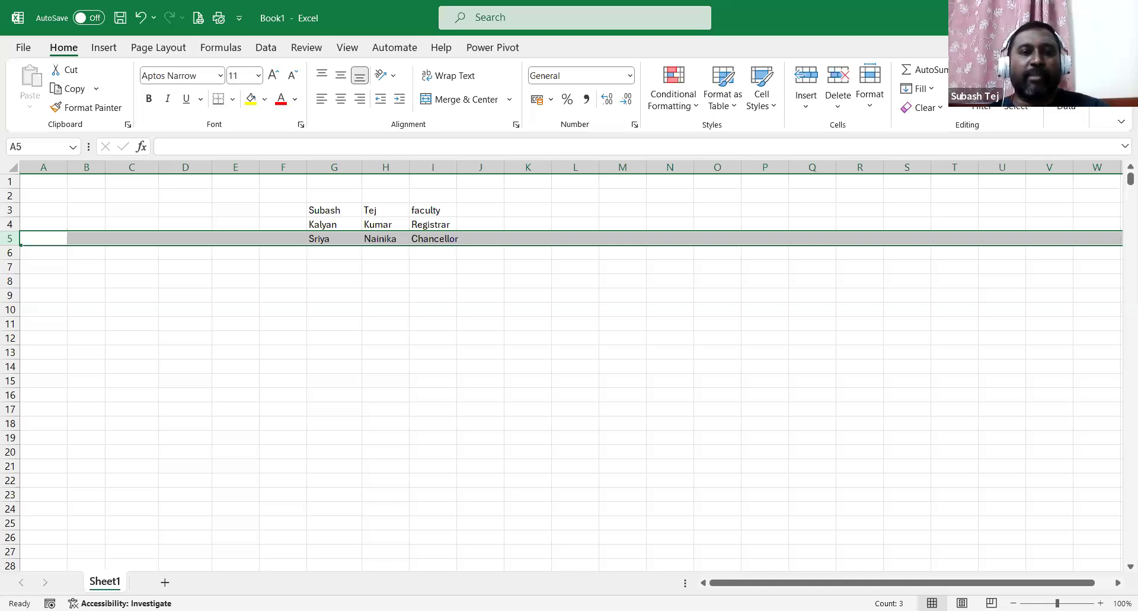
Delete the names and roles in G3:J5, leaving those rows blank.
left_click(575, 403)
left_click_drag(323, 210, 466, 235)
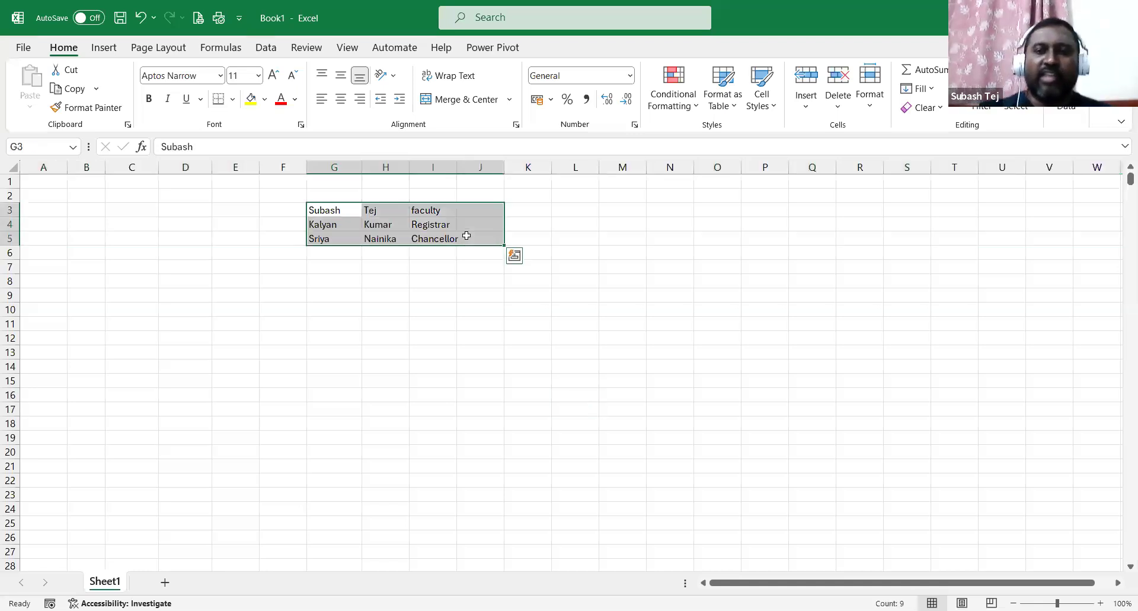
key("Delete")
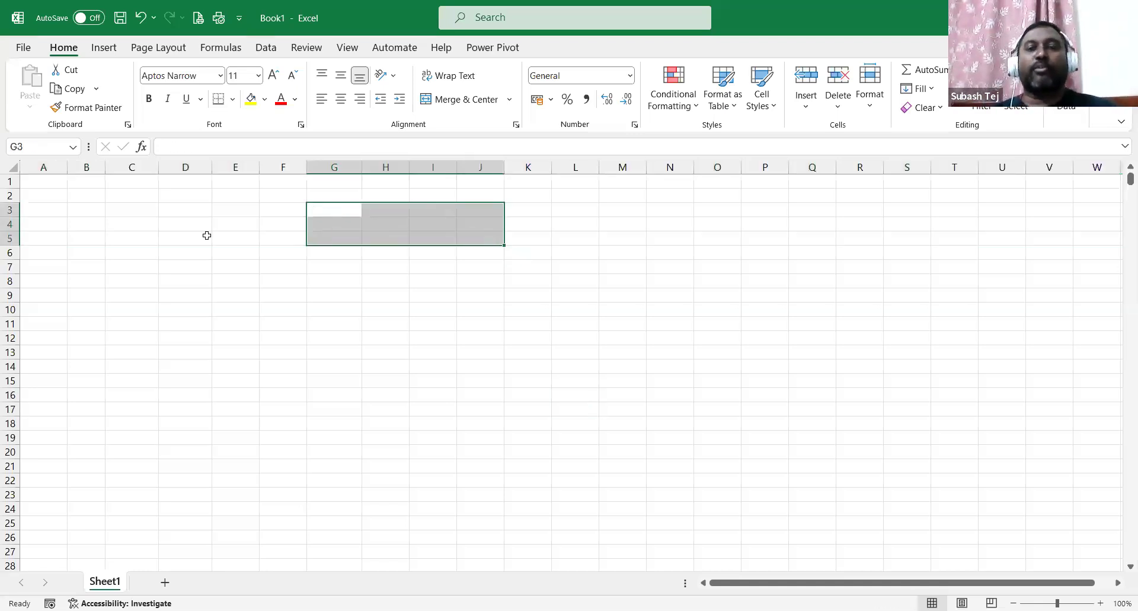
left_click(207, 236)
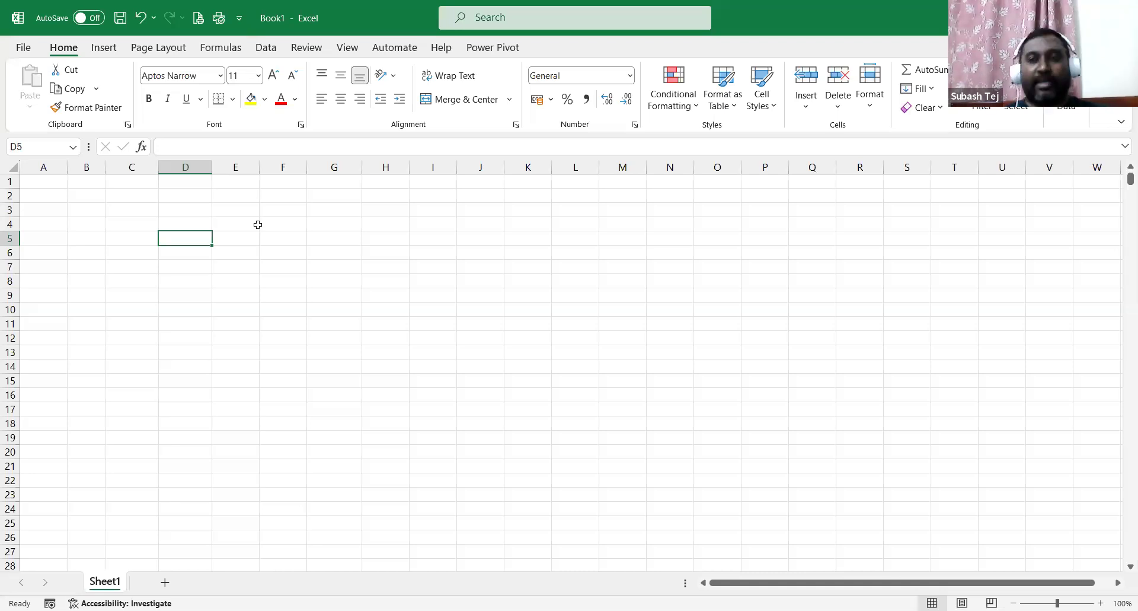
Enter 45 in E3 and 68 in E4, then begin a formula in E5.
left_click(243, 206)
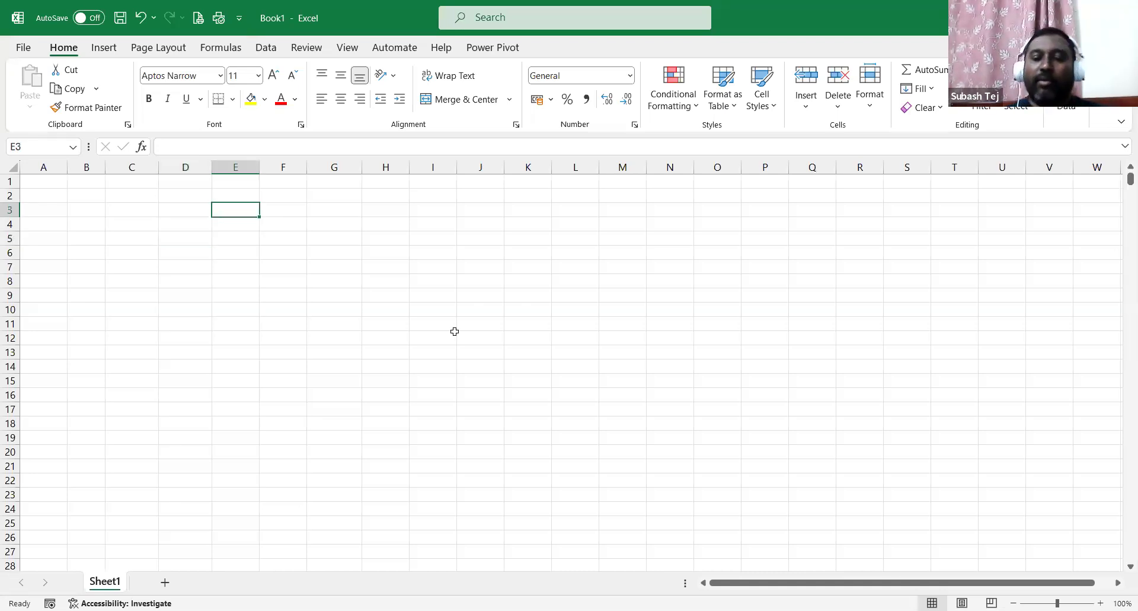
type("45")
key("Return")
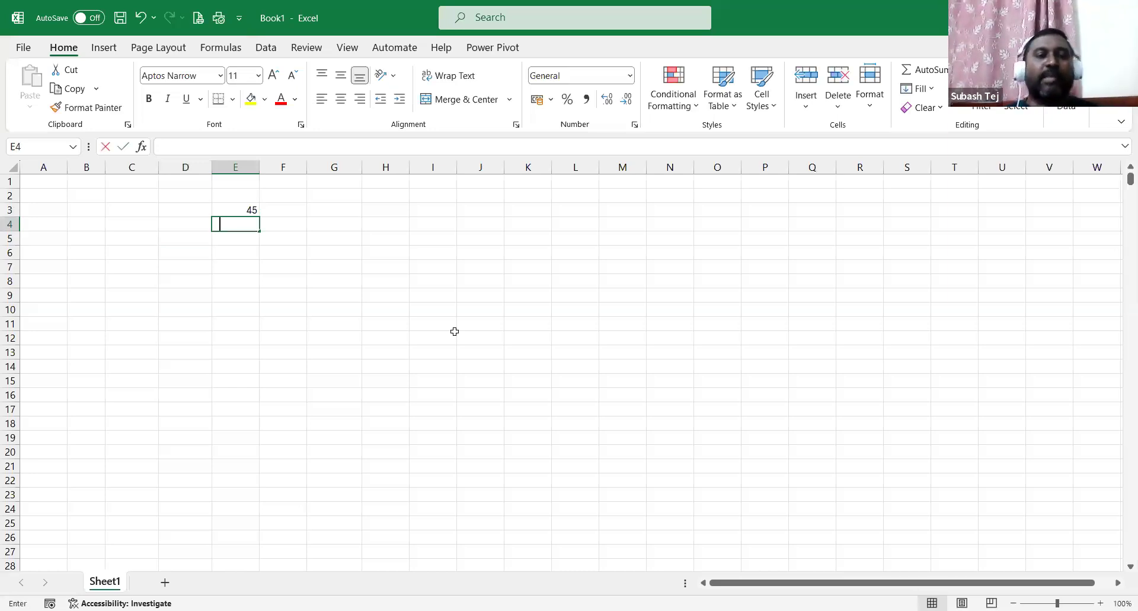
type("68")
key("Return")
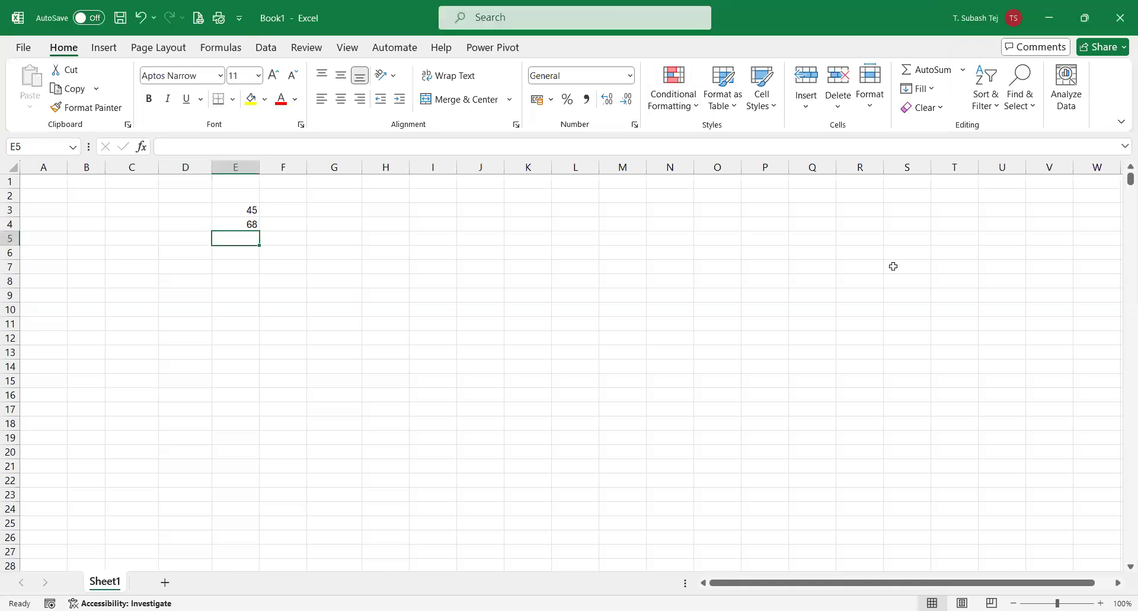
type("==")
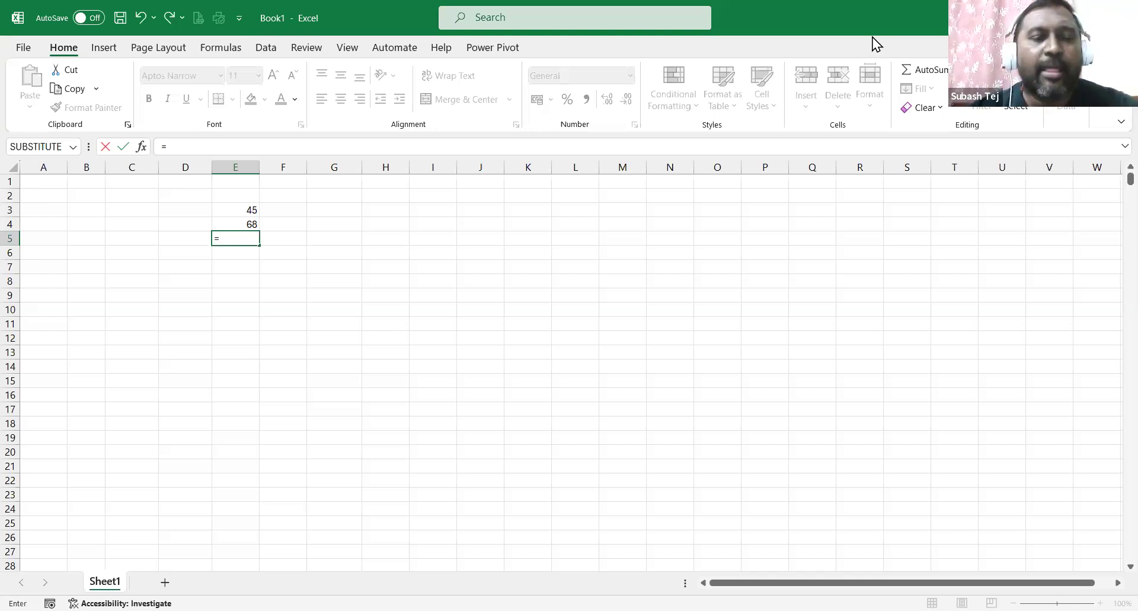
key("Escape")
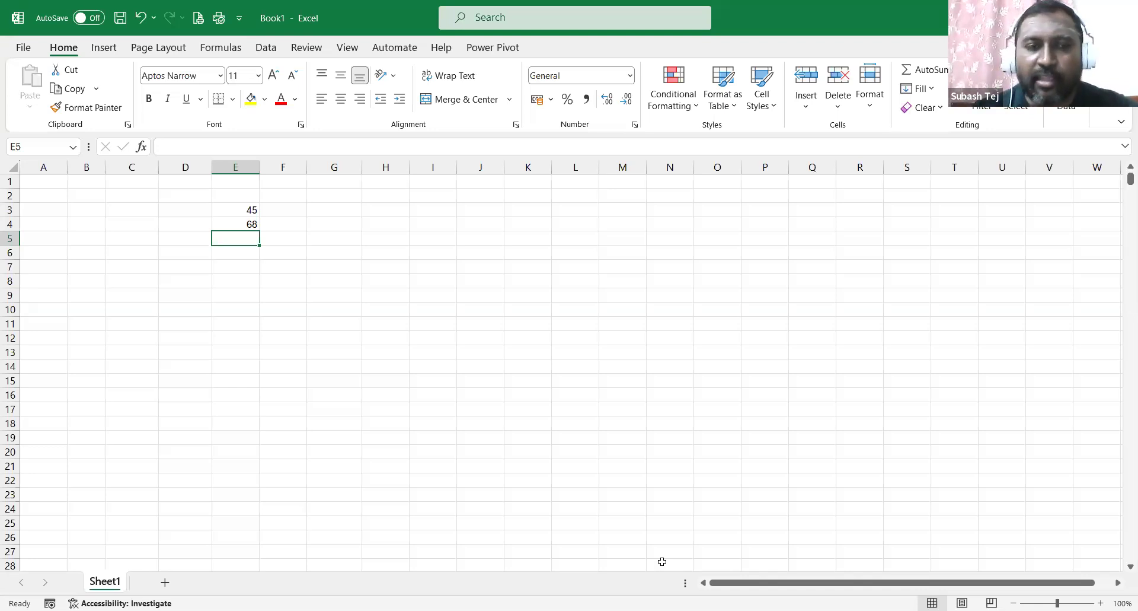
key("F2")
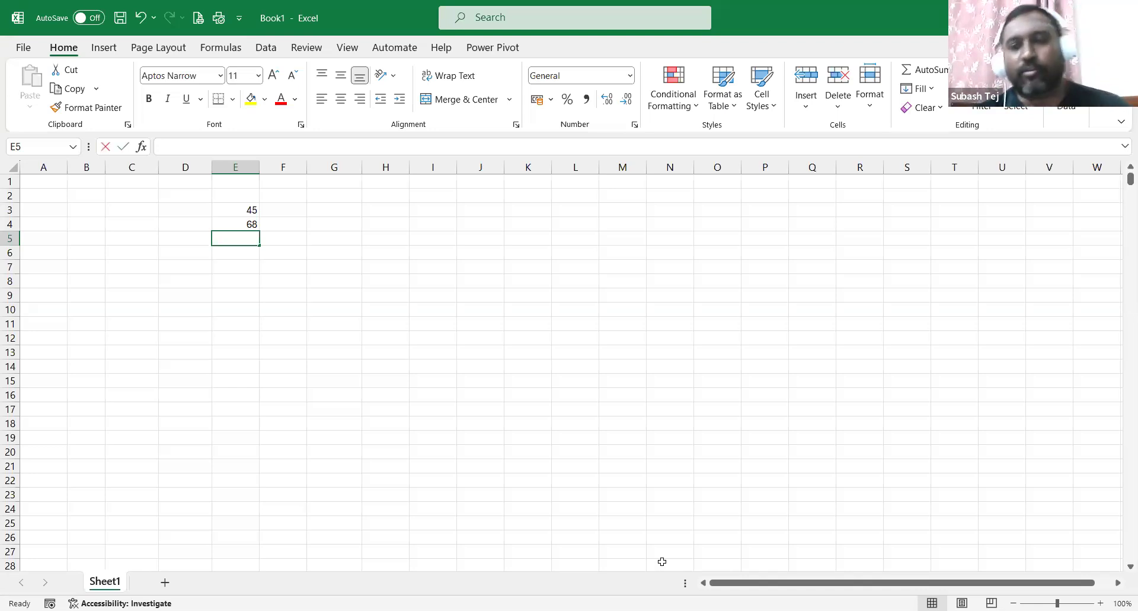
type("=")
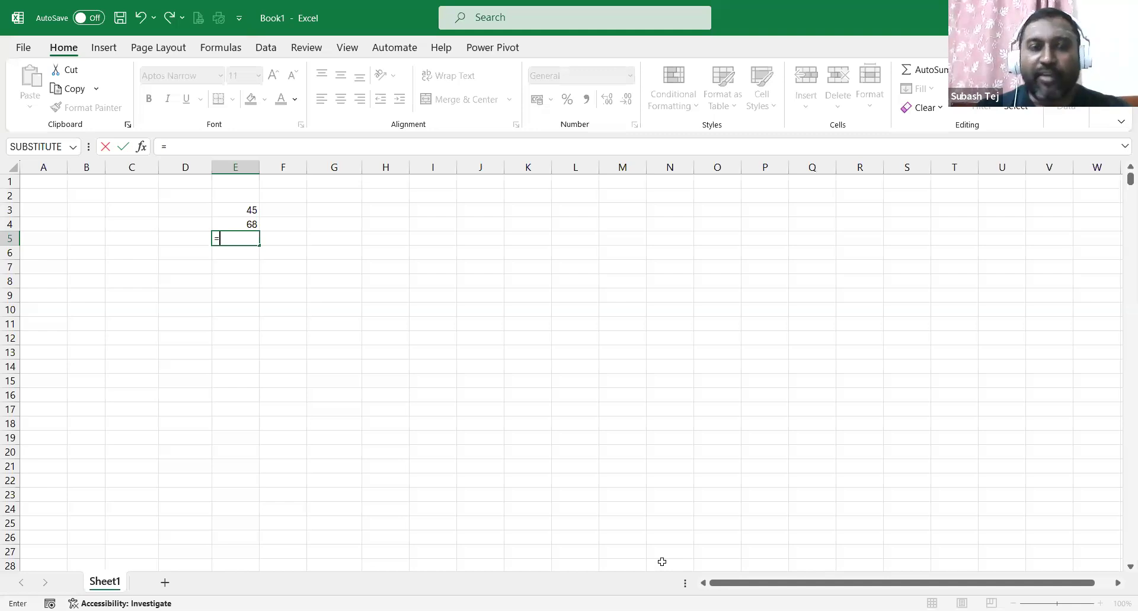
type("E3+E4")
key("Return")
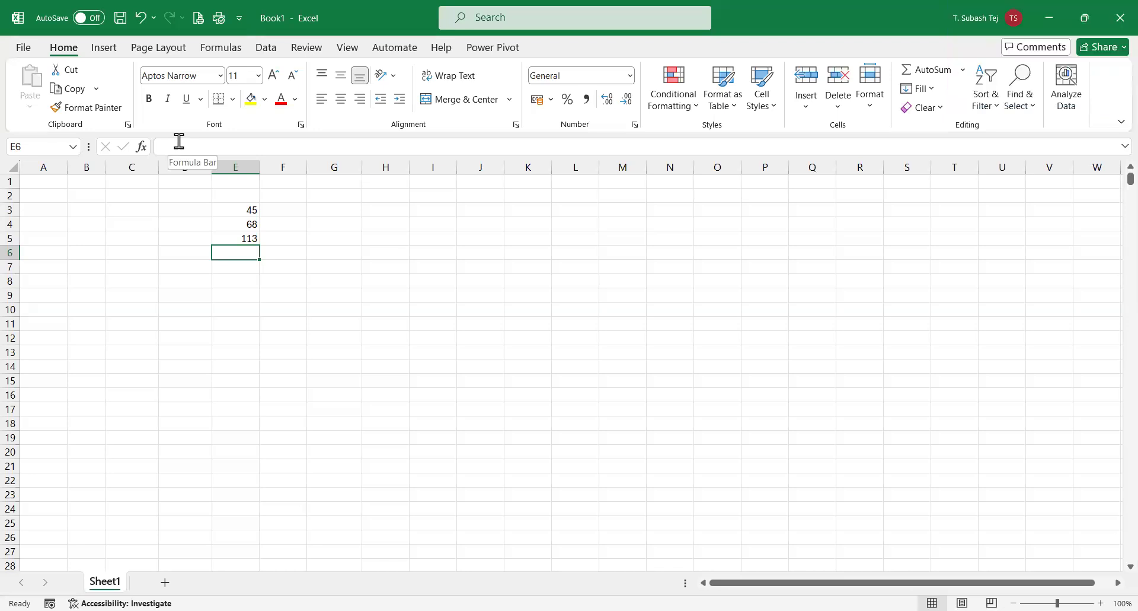
left_click(221, 237)
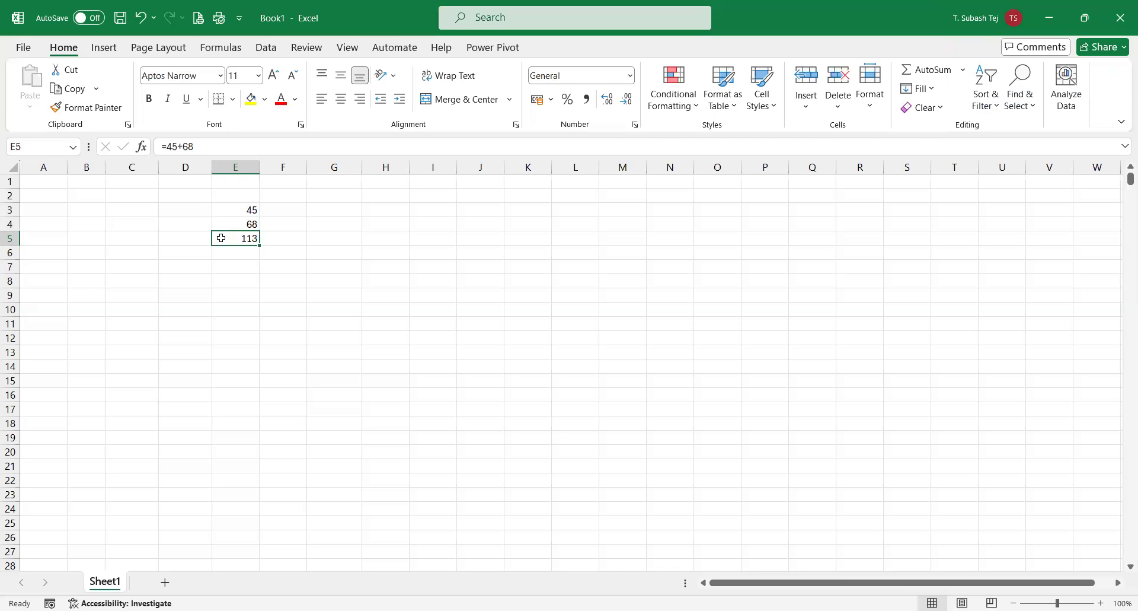
key("Delete")
left_click(549, 284)
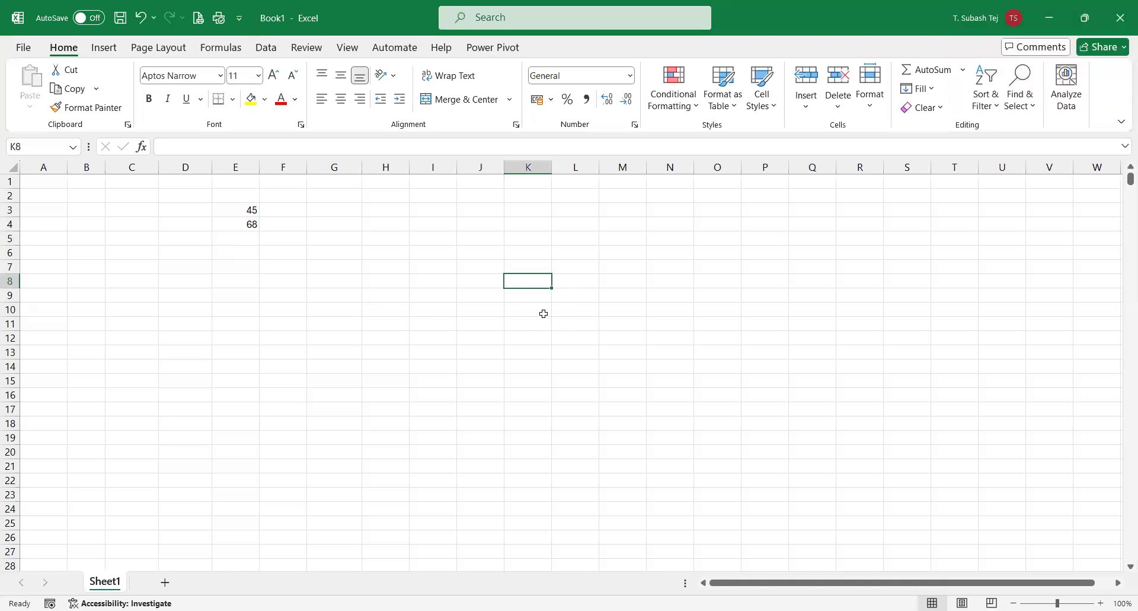
left_click(253, 239)
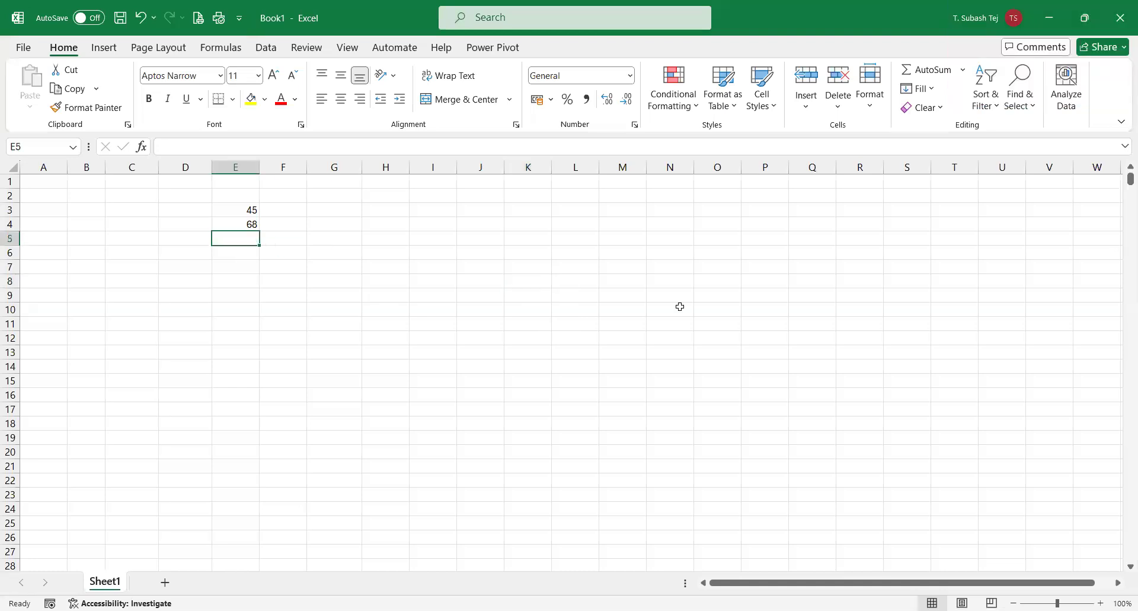
Enter a formula in I4, then delete its 176 result.
left_click(429, 222)
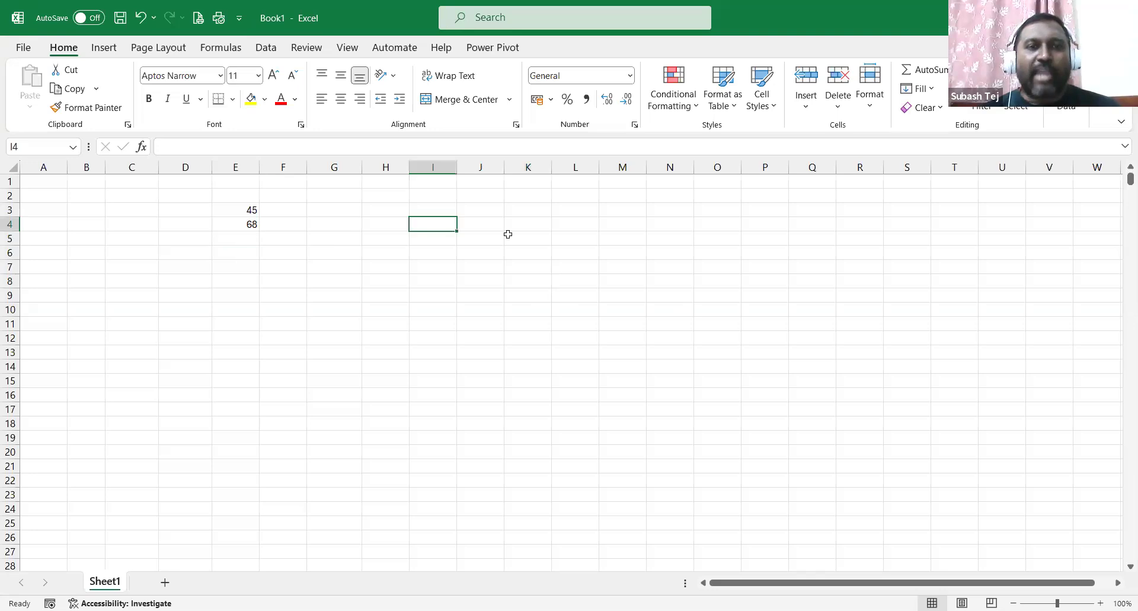
type("=")
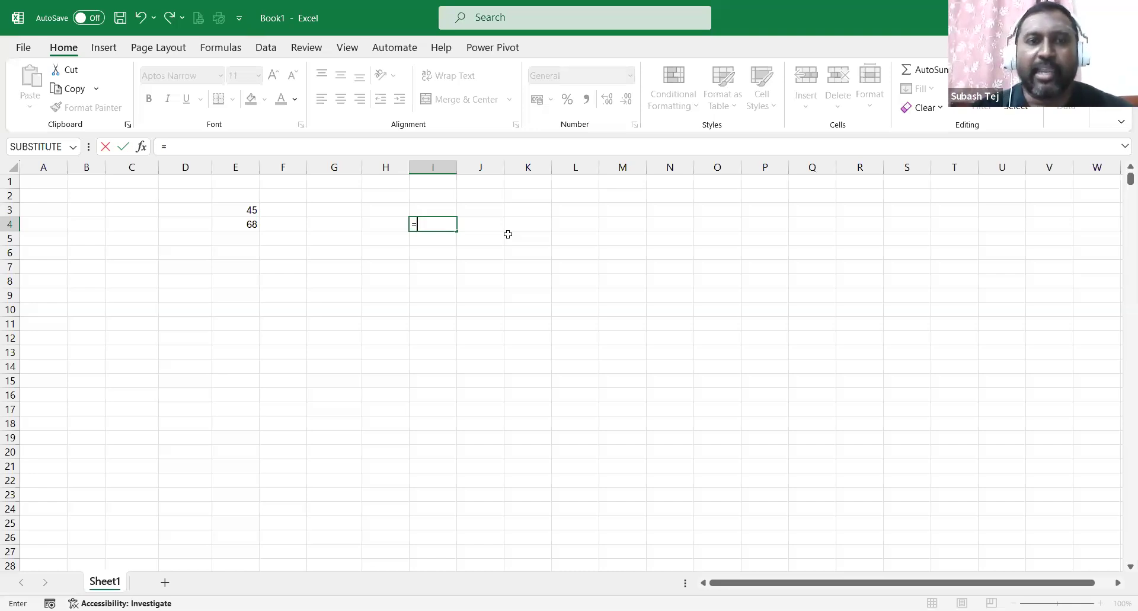
key("Return")
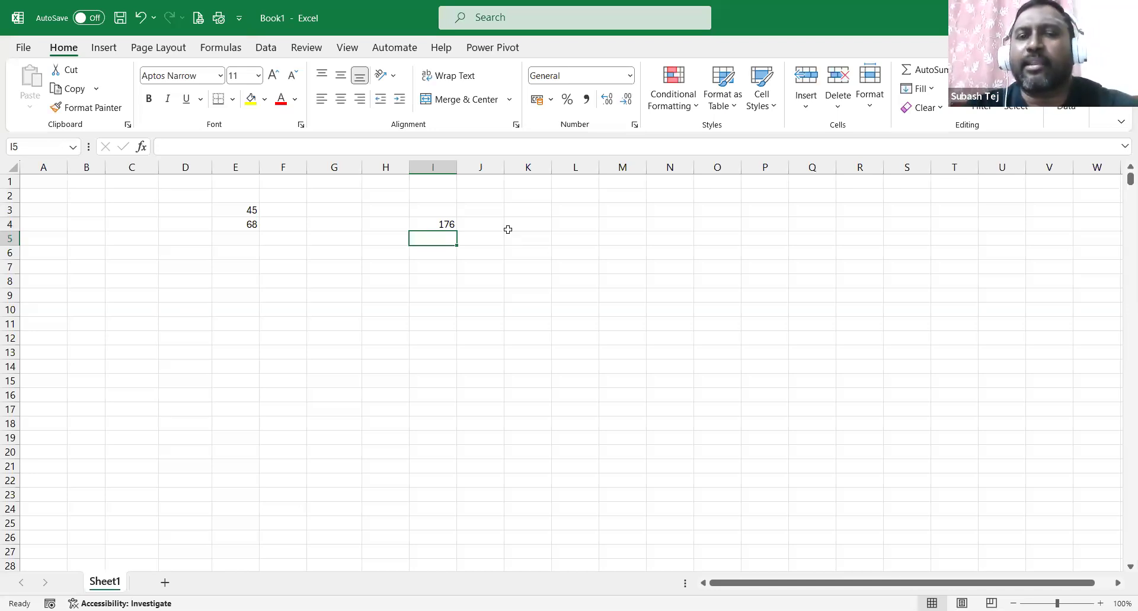
left_click(449, 222)
key("Delete")
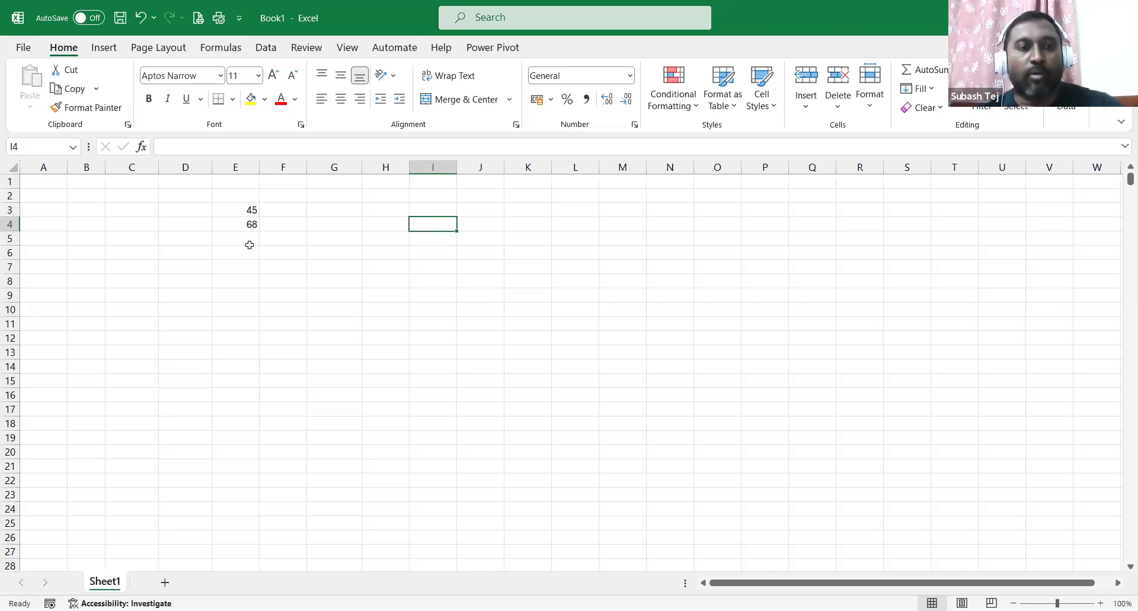
Enter a sum formula in E5 adding E3 and E4, then check both values.
left_click(247, 238)
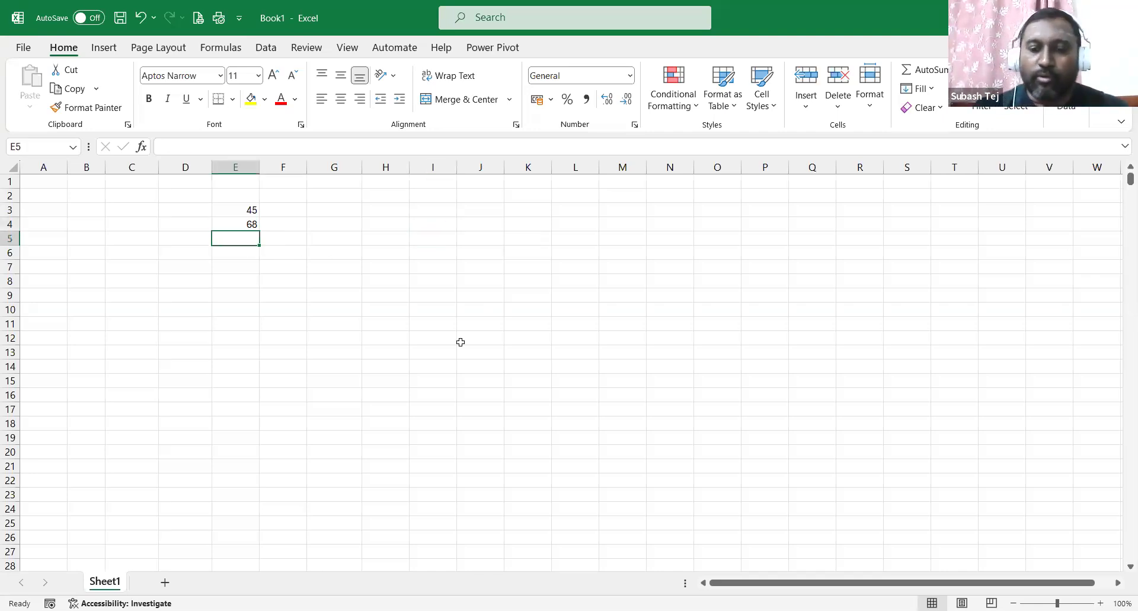
type("=")
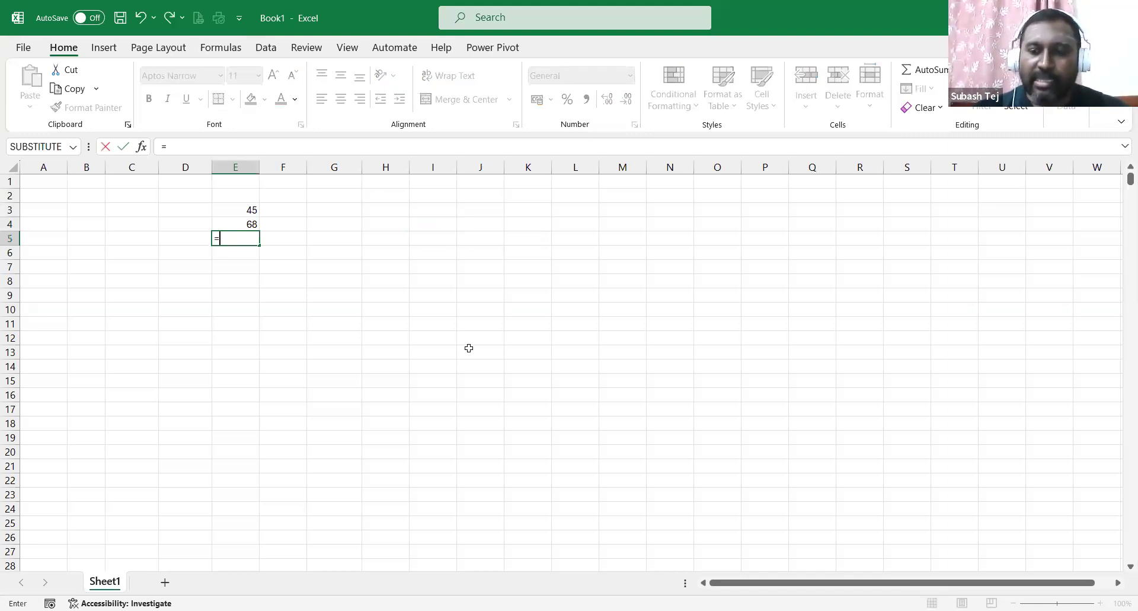
type("E3+E4")
key("Return")
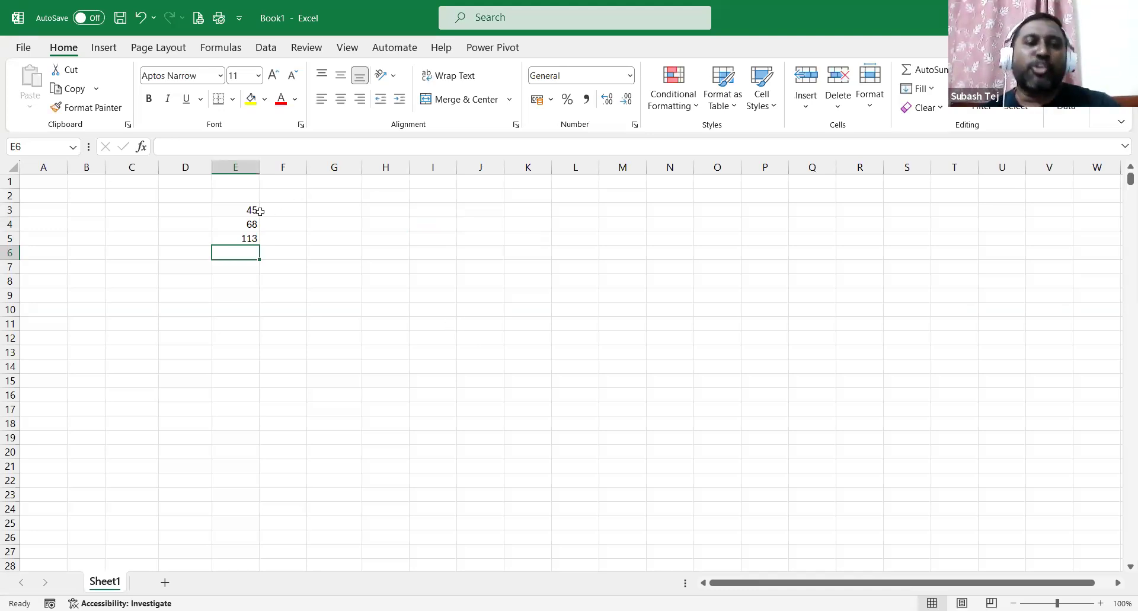
left_click(237, 211)
left_click(240, 225)
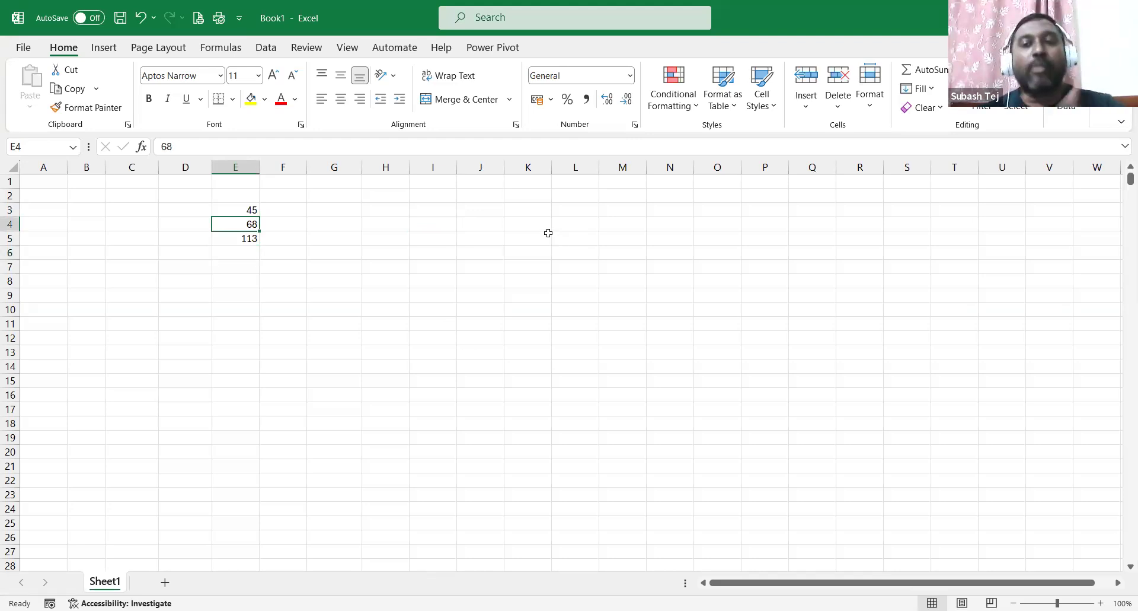
Change the number in E3 from 45 to 65.
left_click(243, 213)
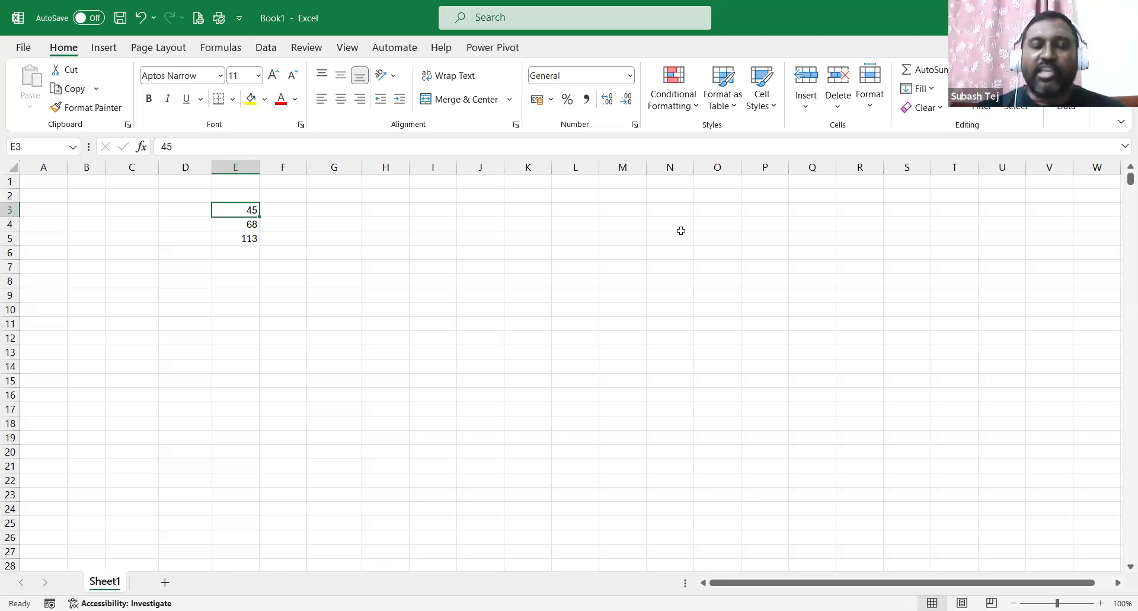
key("F2")
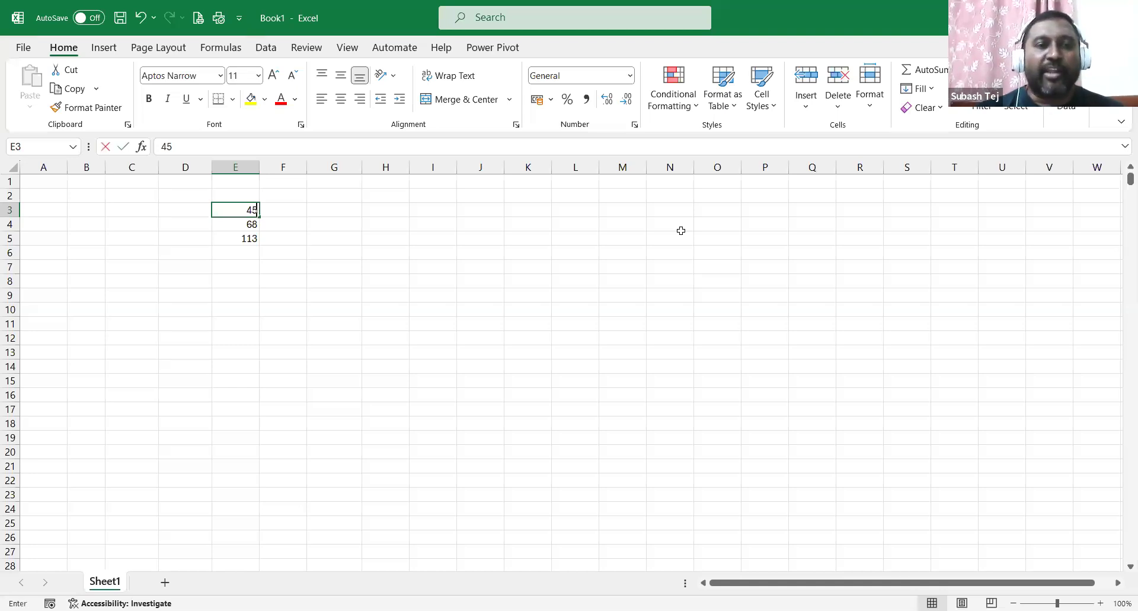
key("BackSpace")
key("BackSpace")
type("65")
key("Return")
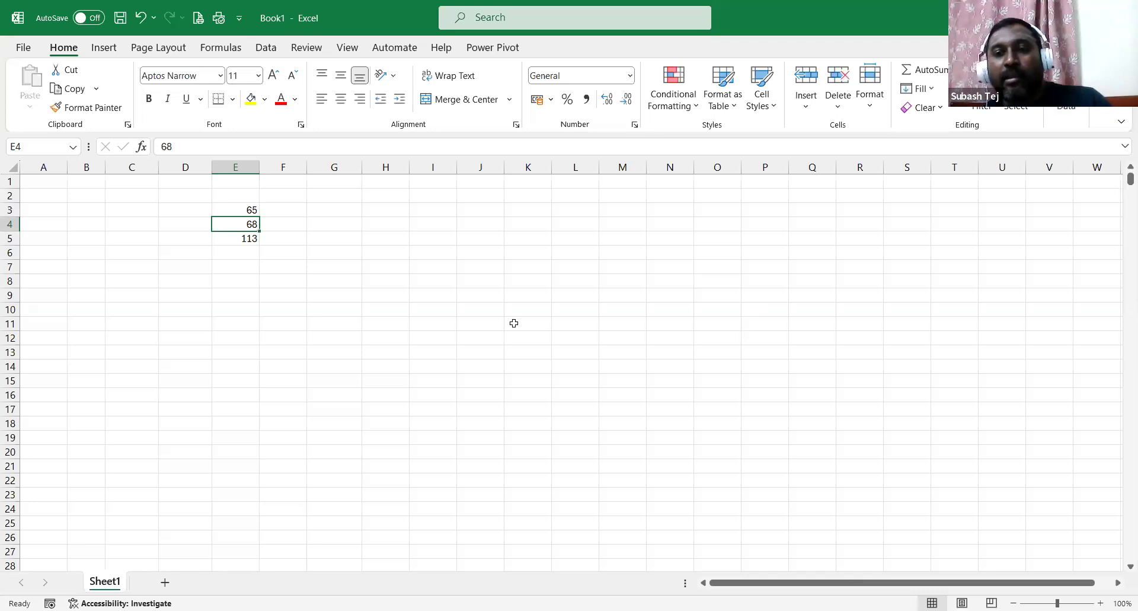
Rewrite the E5 formula as =E3+E4.
key("Down")
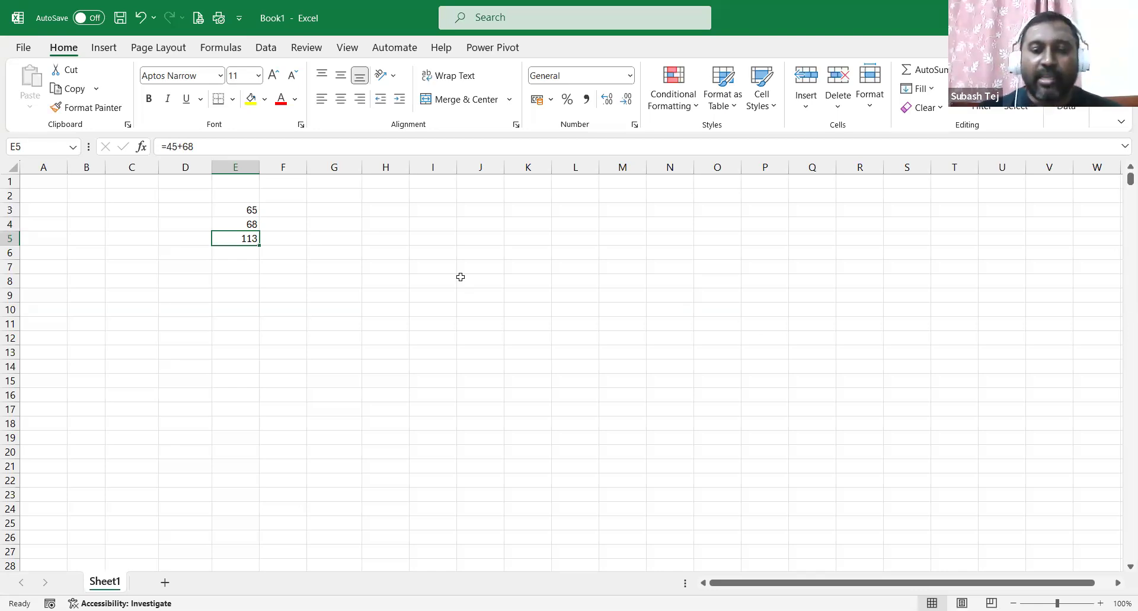
key("F2")
key("Delete")
key("Delete")
key("Delete")
key("Delete")
key("Delete")
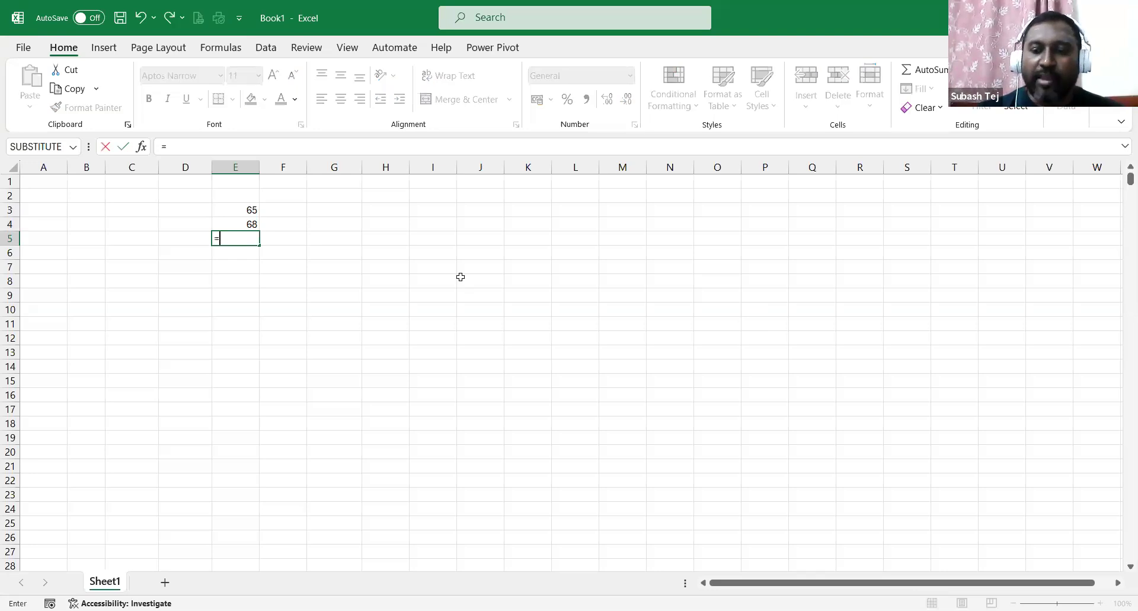
type("E3+E4")
key("Return")
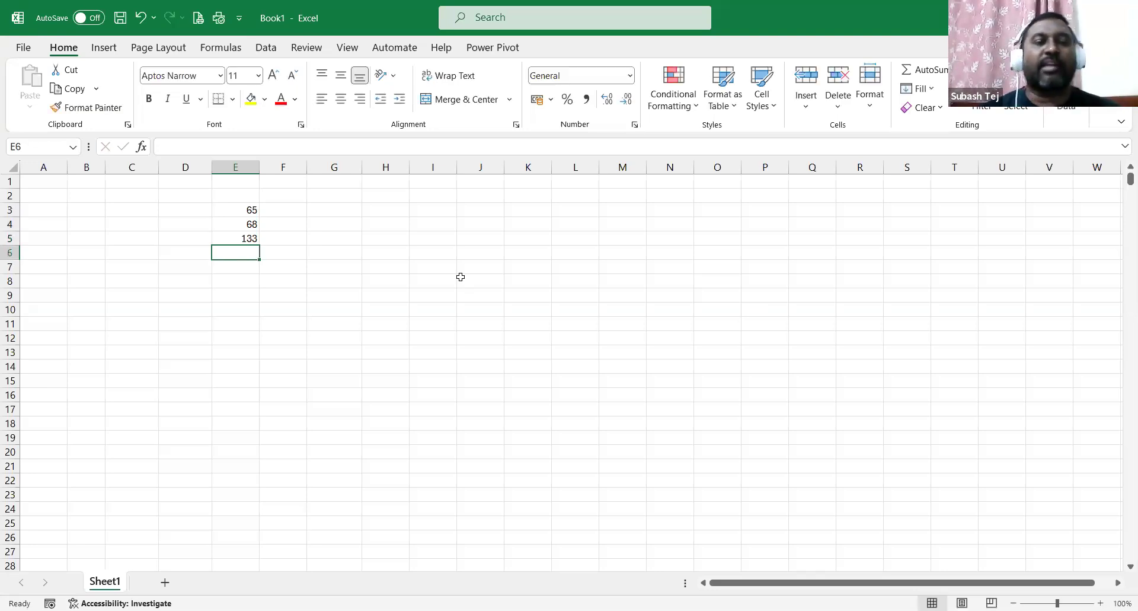
Clear E5's formula, cancel the new entry, and recheck E3 and E4.
left_click(237, 240)
key("Delete")
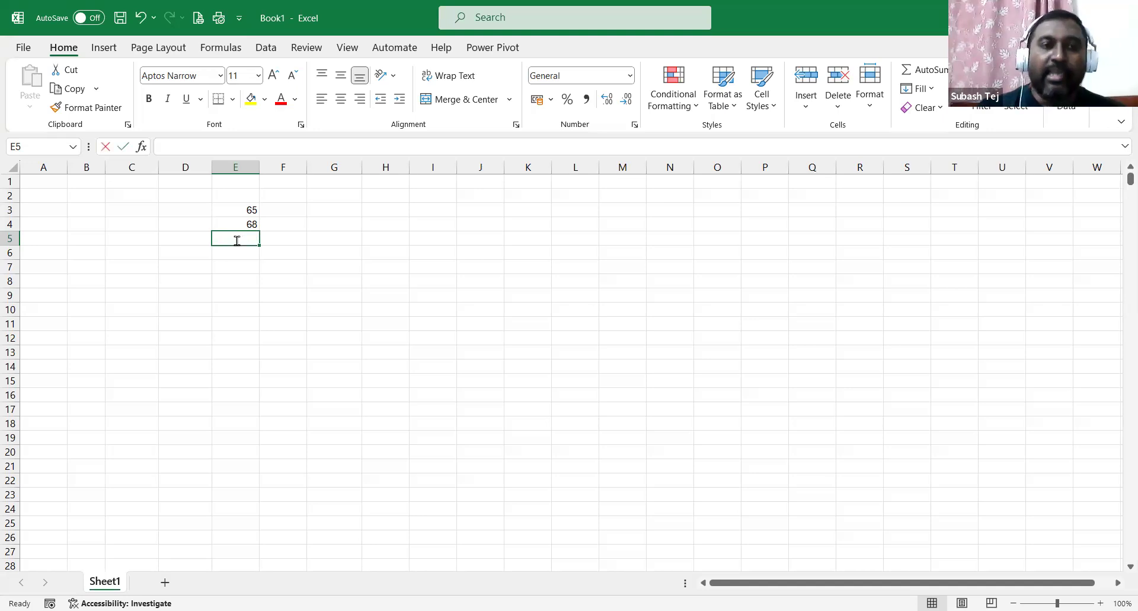
type("=")
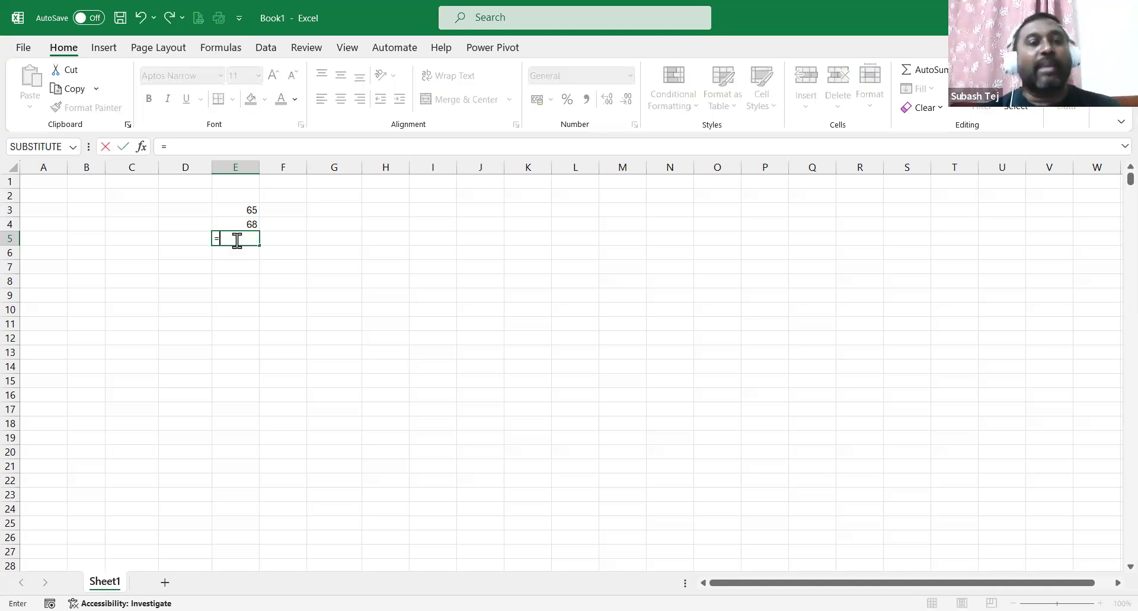
key("Escape")
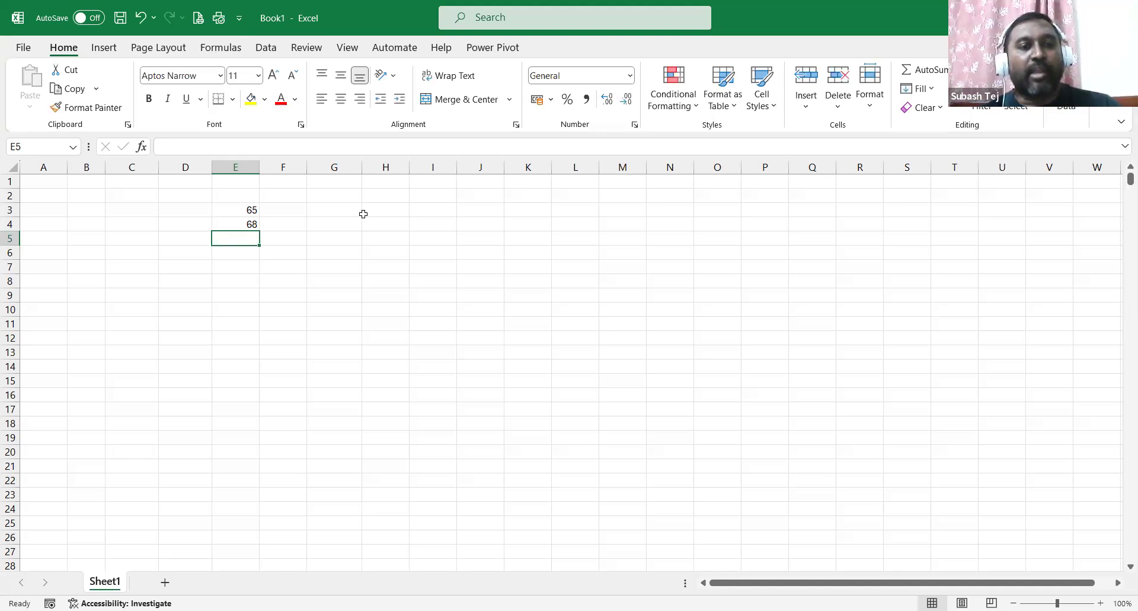
left_click(250, 212)
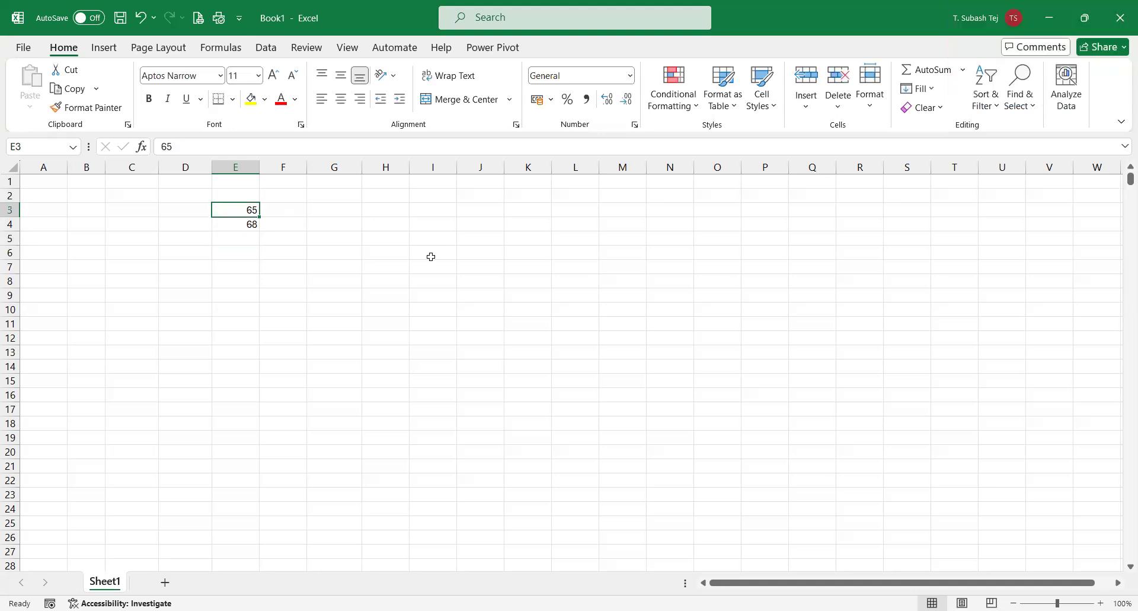
left_click(243, 226)
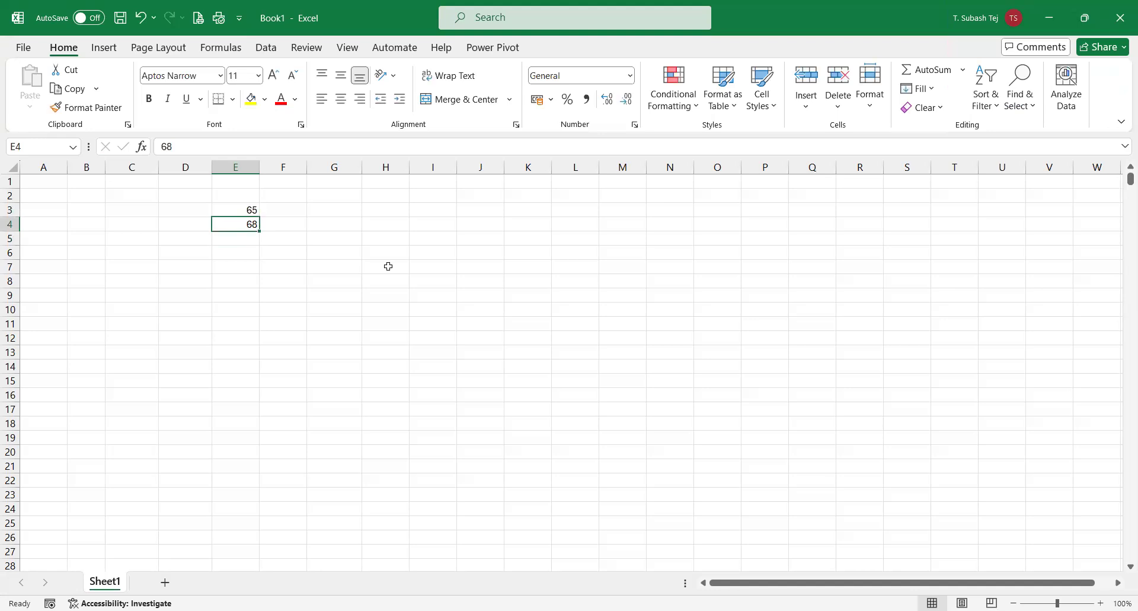
left_click(245, 237)
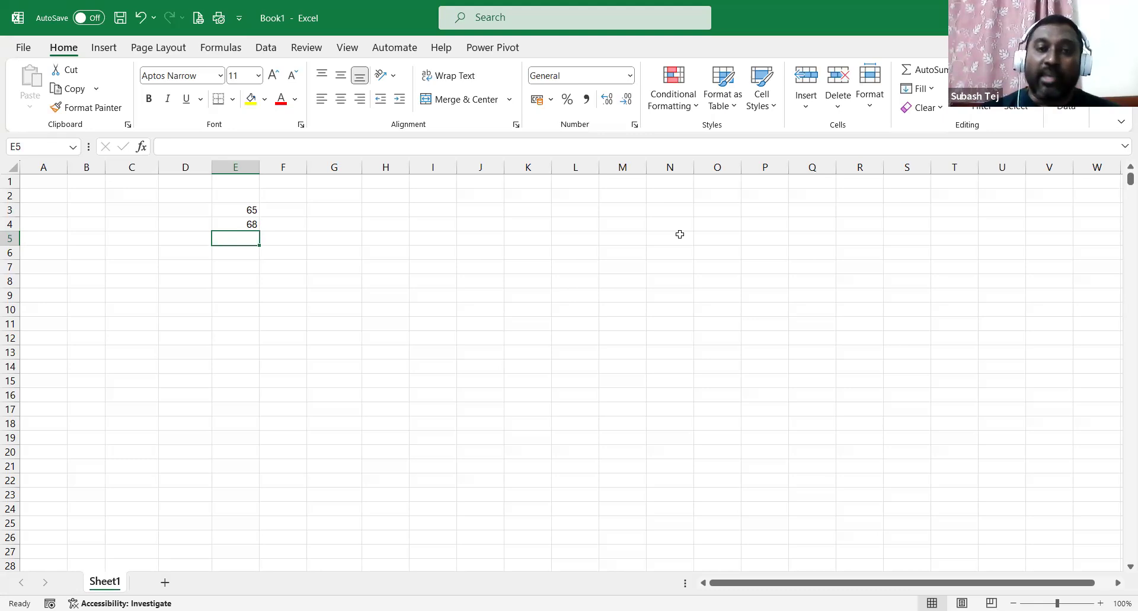
Enter =e3+e4 in E5 so it totals 65 and 68 as 133.
type("=")
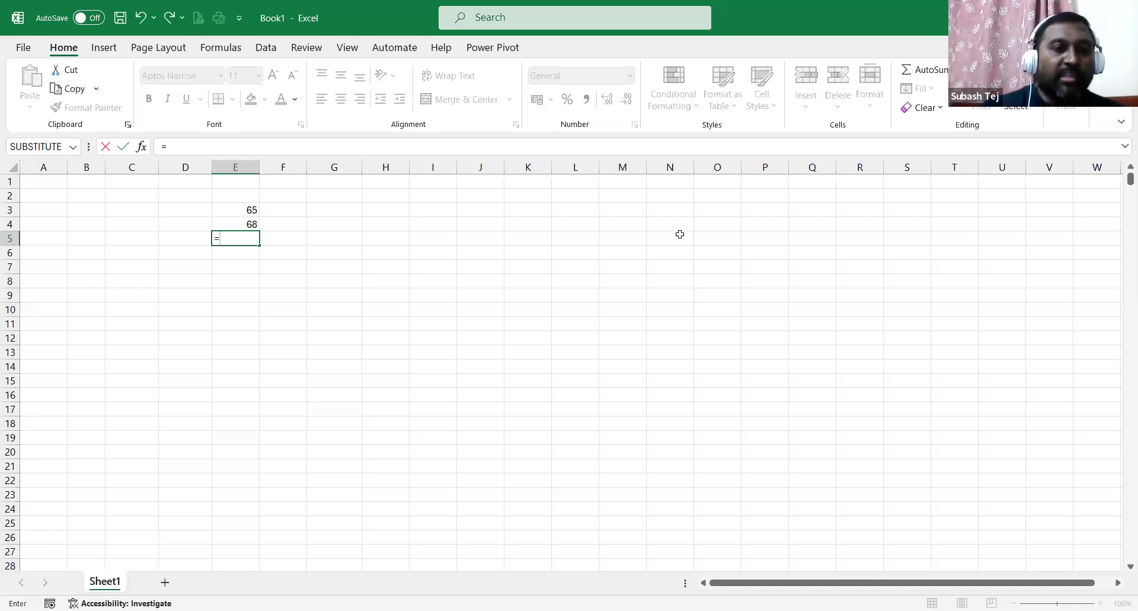
type("e3")
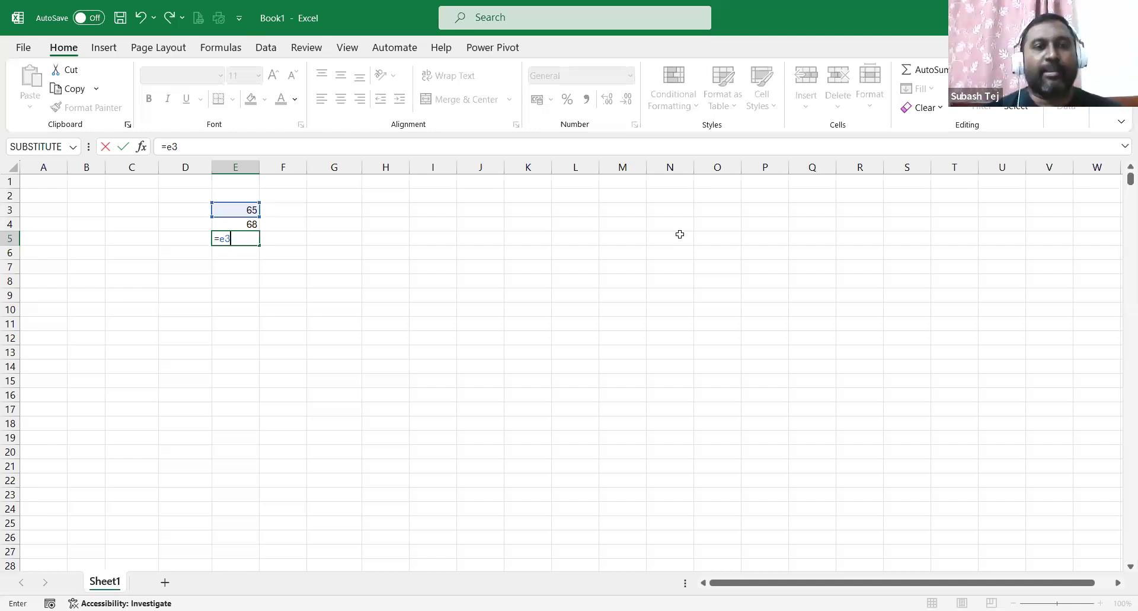
type("+")
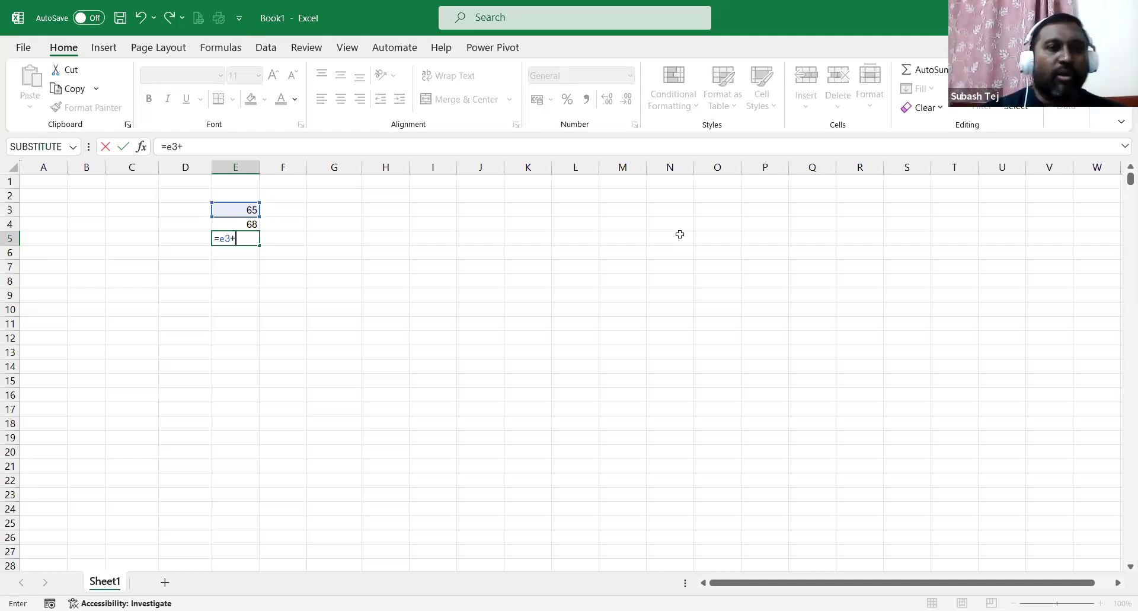
type("e4")
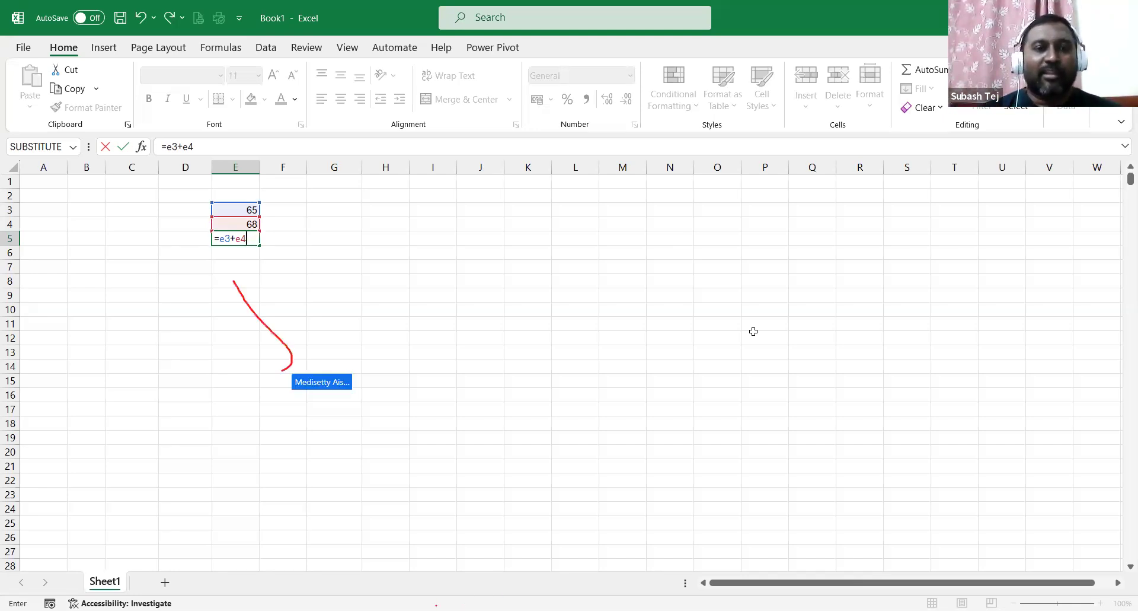
key("Return")
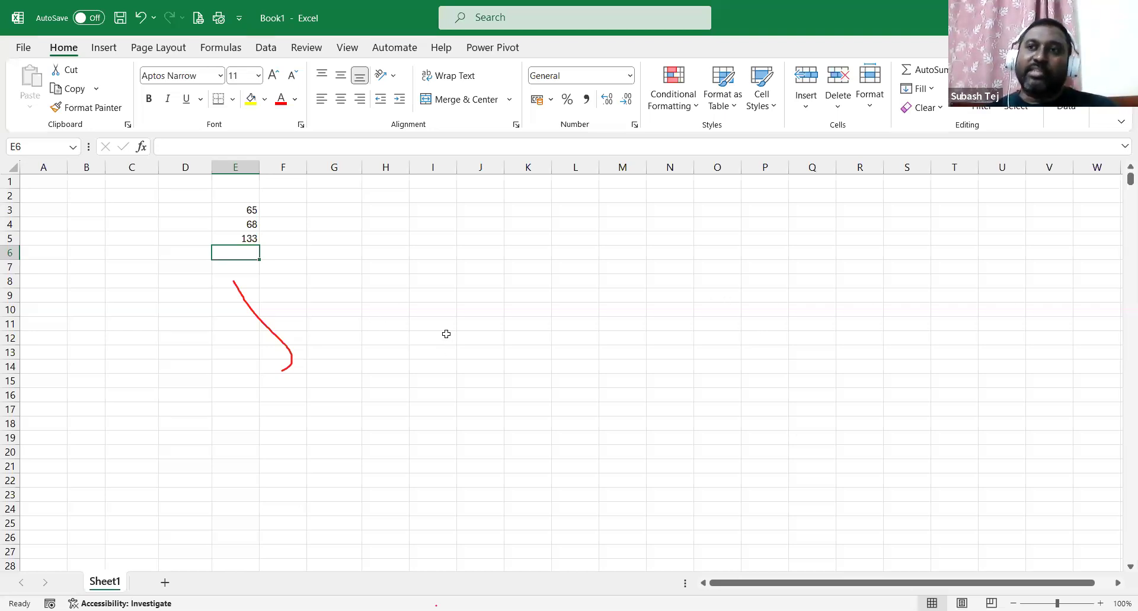
left_click(239, 211)
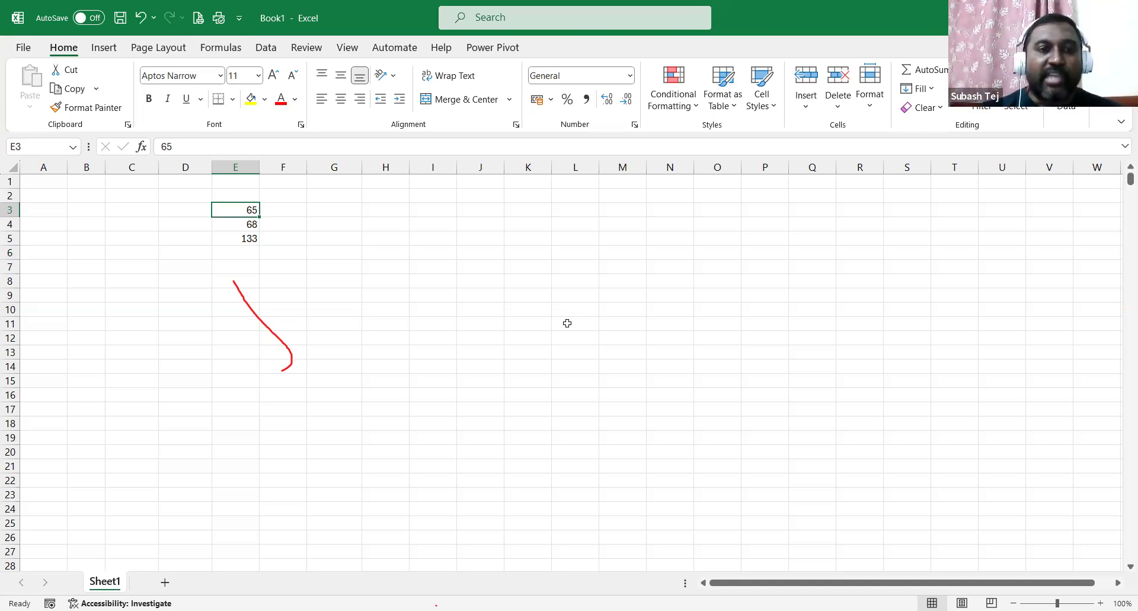
Replace 65 in E3 with 72 and confirm the E5 total updates to 140.
key("F2")
key("BackSpace")
key("BackSpace")
type("72")
key("Return")
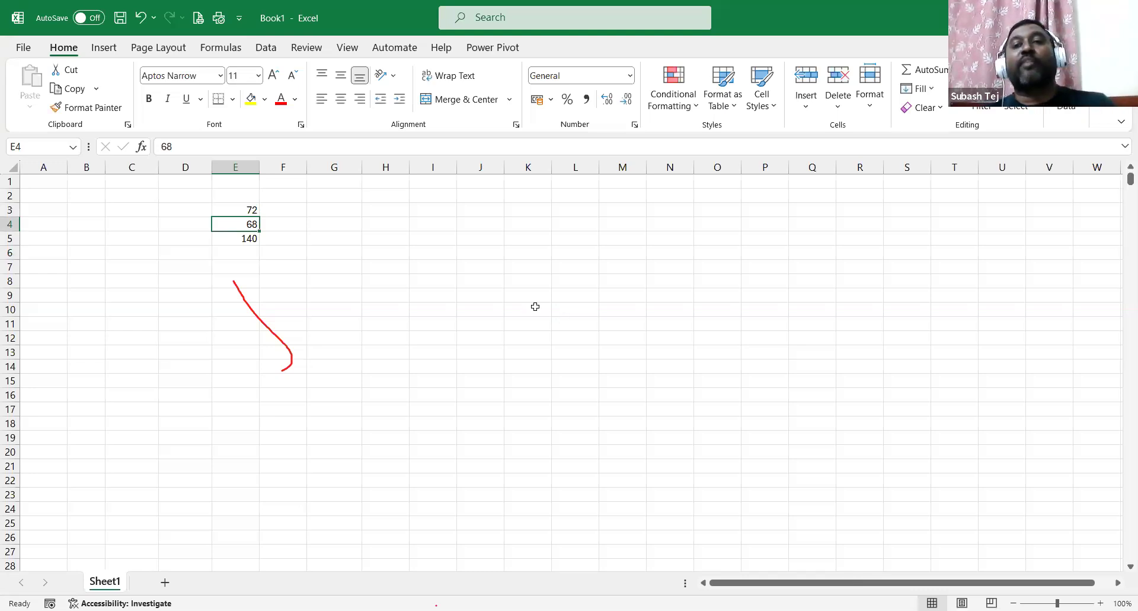
left_click(254, 236)
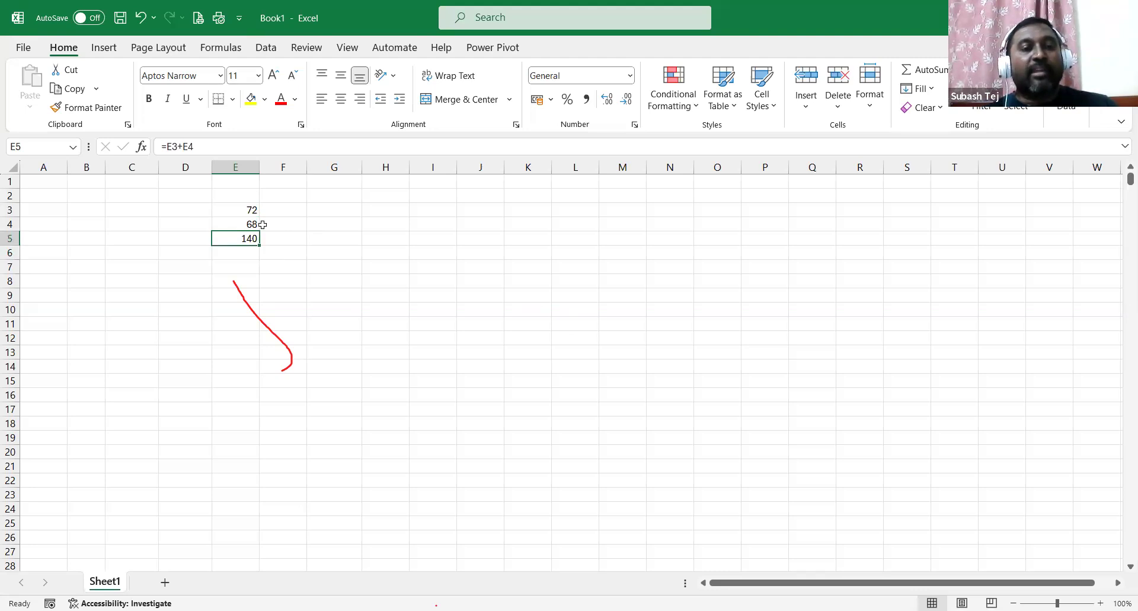
left_click(252, 210)
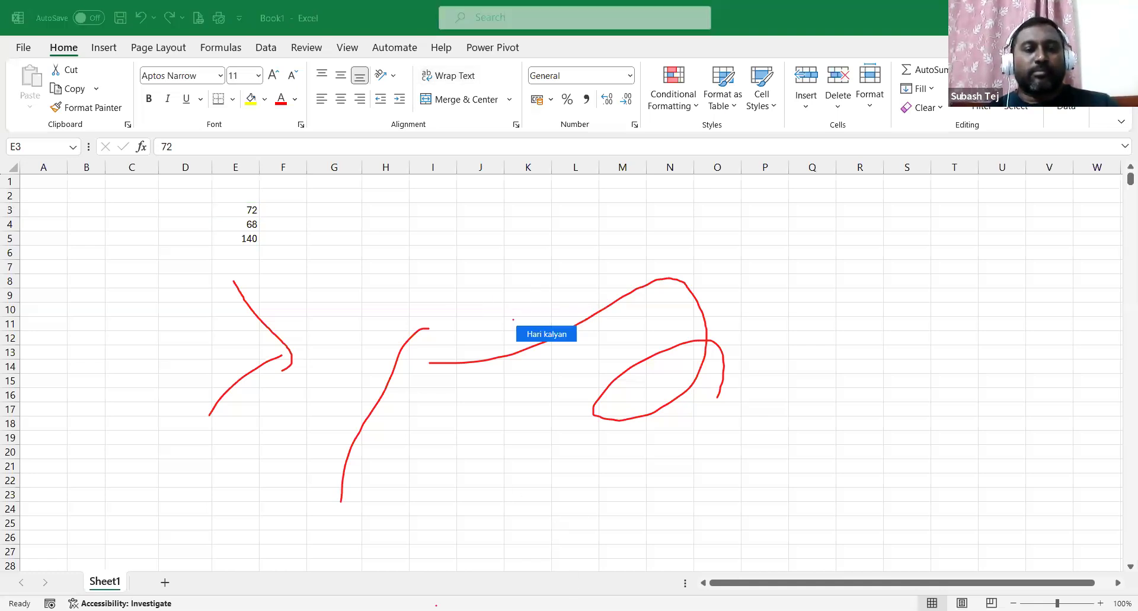
left_click(165, 582)
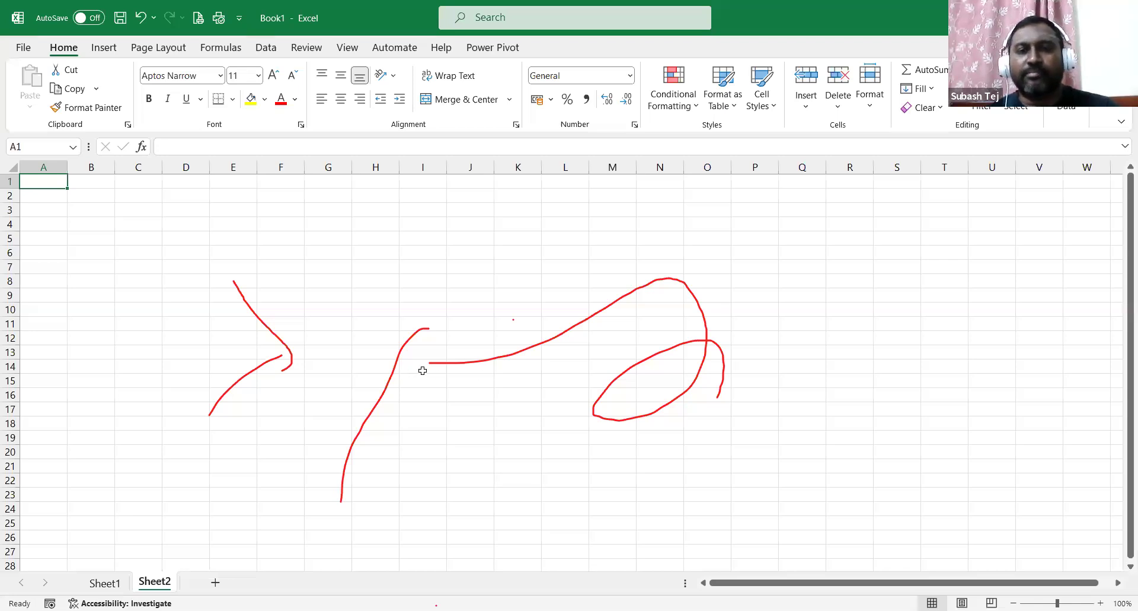
left_click(451, 366)
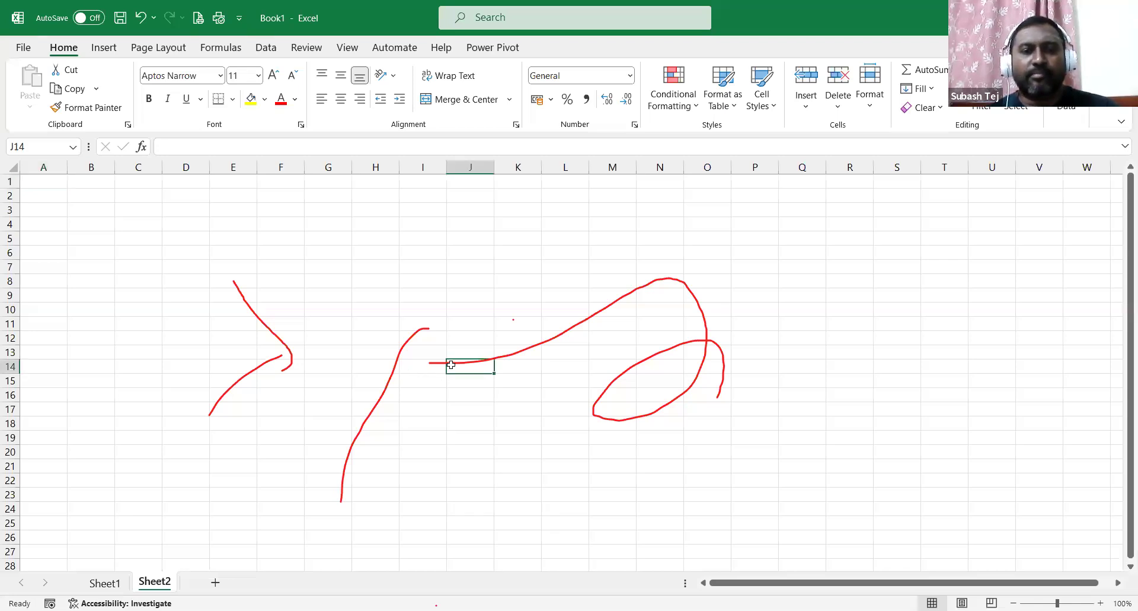
left_click(110, 583)
scroll(363, 318, "down", 3)
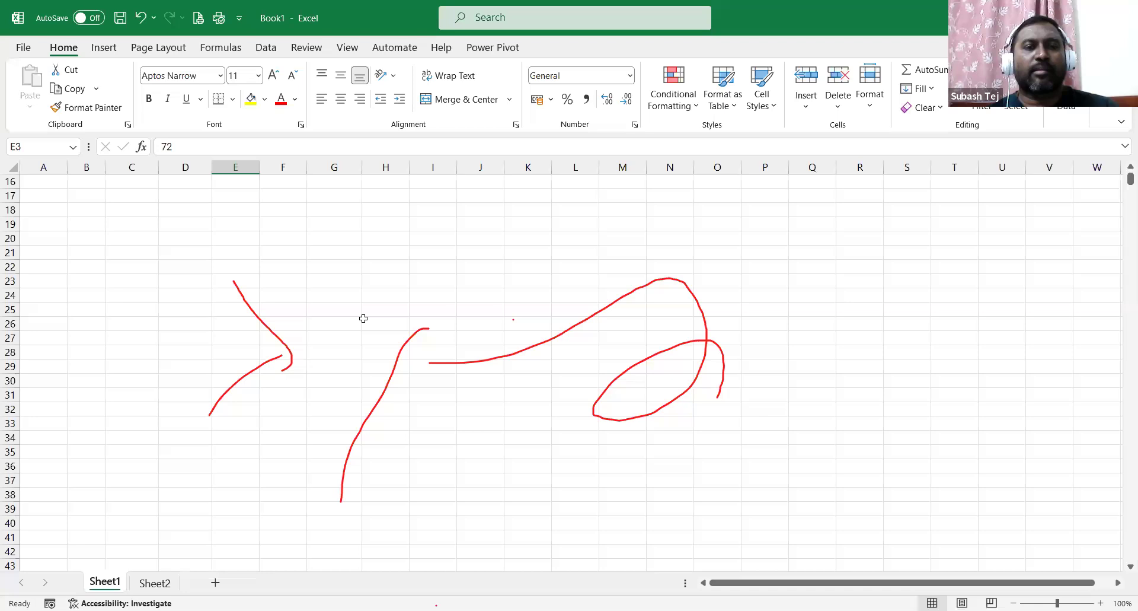
scroll(363, 318, "up", 4)
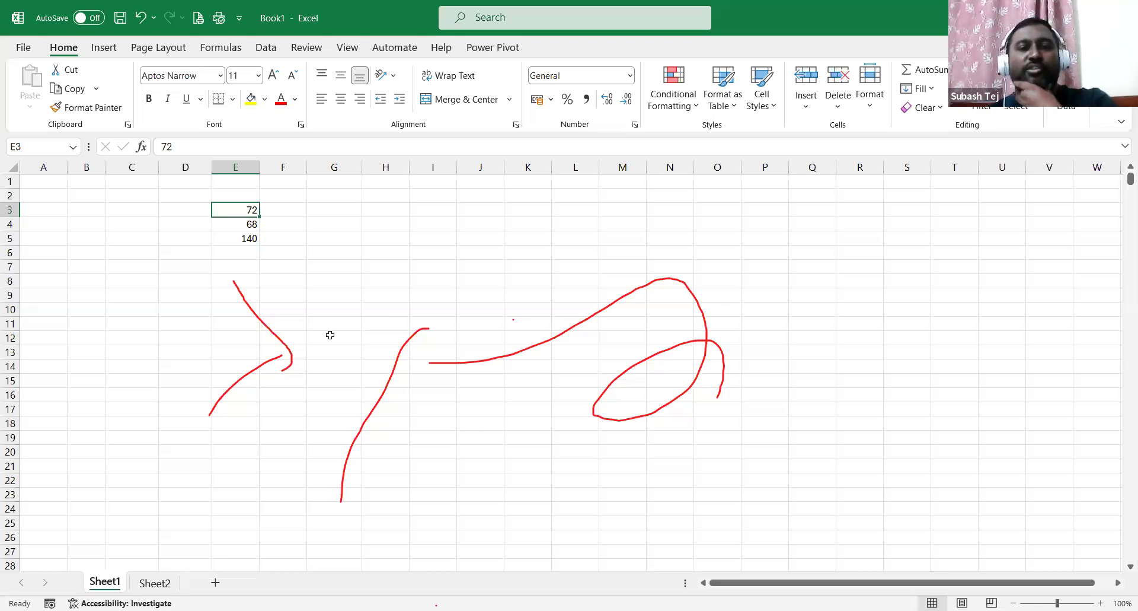
left_click(53, 207)
left_click(92, 209)
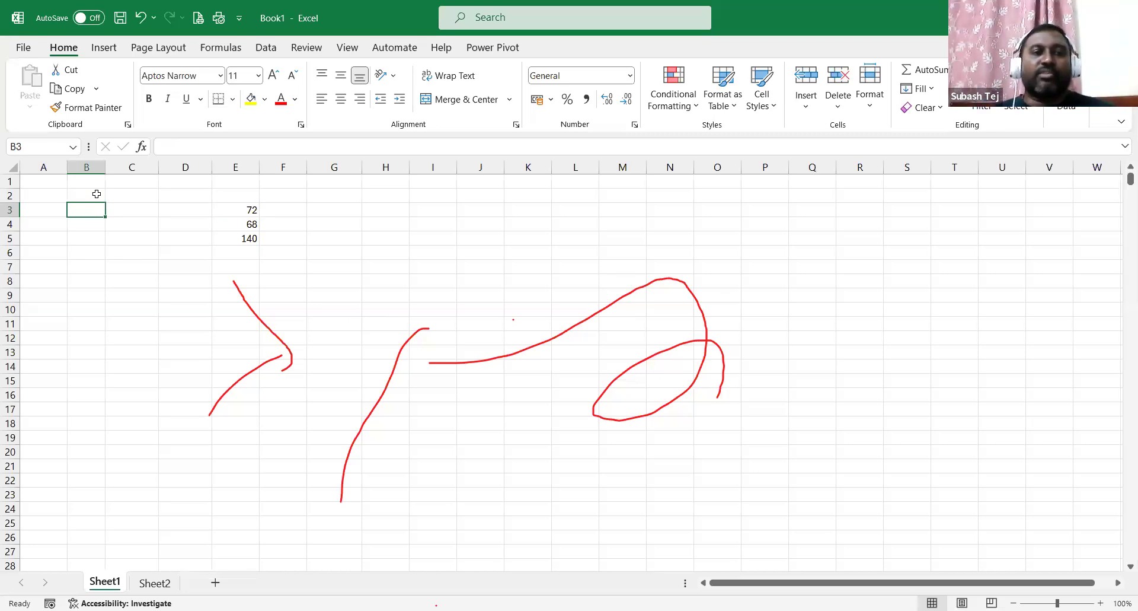
Select E3:E5 and delete the values 72, 68 and 140.
left_click(164, 214)
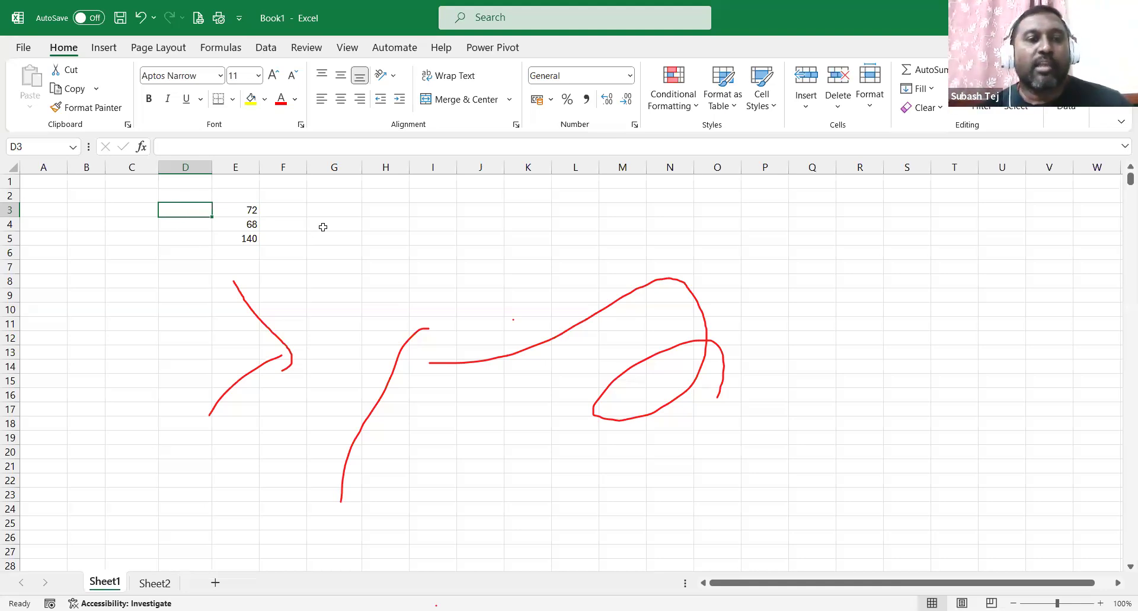
left_click_drag(236, 211, 225, 248)
key("Delete")
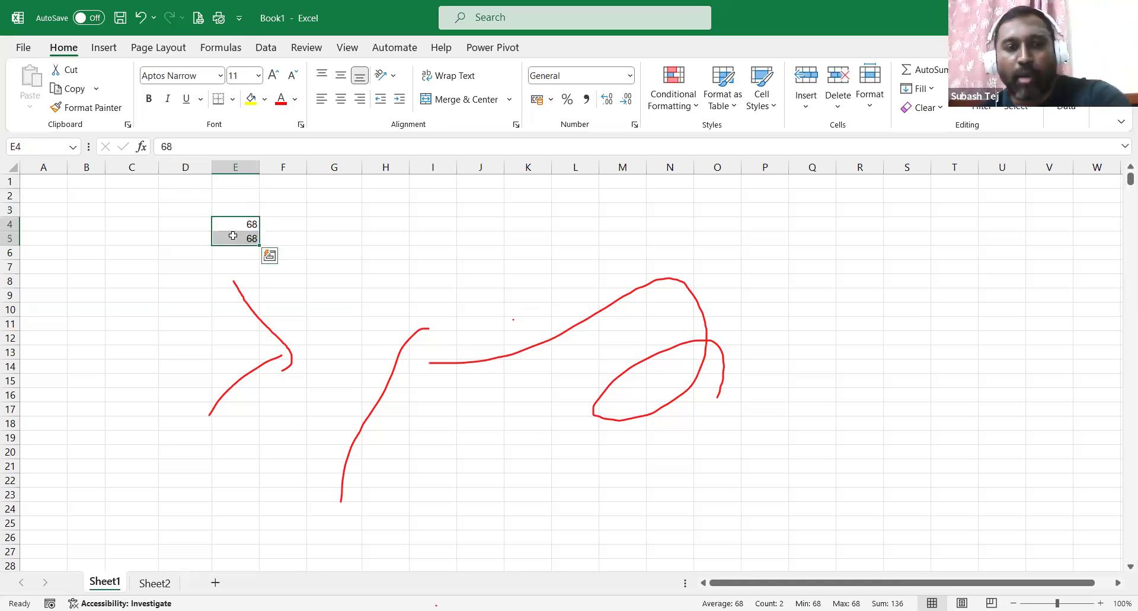
left_click(89, 208)
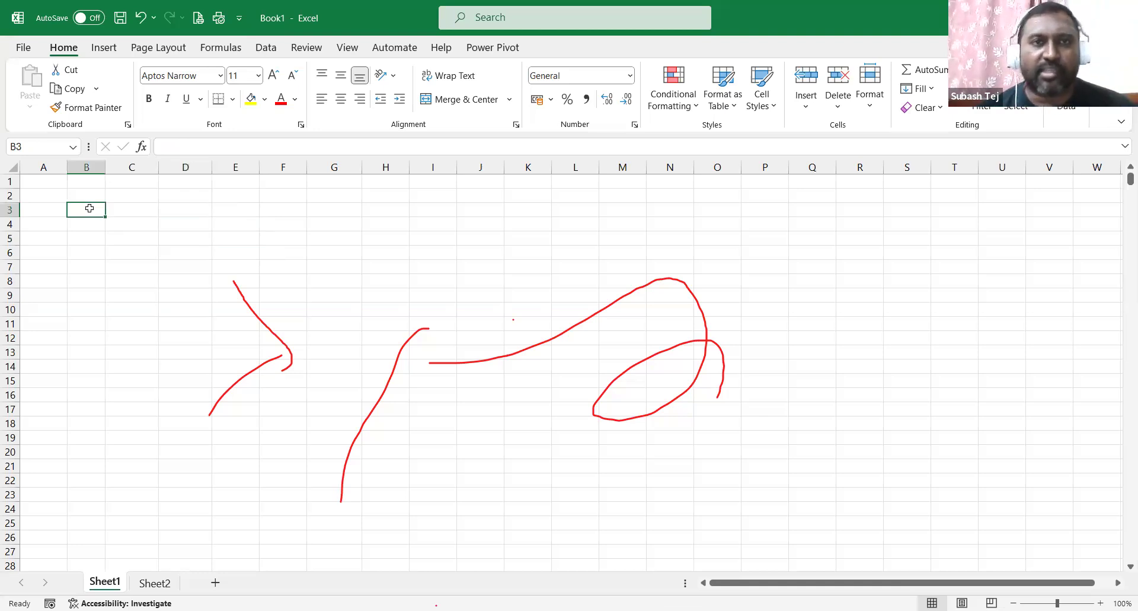
Enter 45 and 56 in B3:B4 and fill the series down to 221 in B19.
type("45")
key("Return")
type("56")
key("Return")
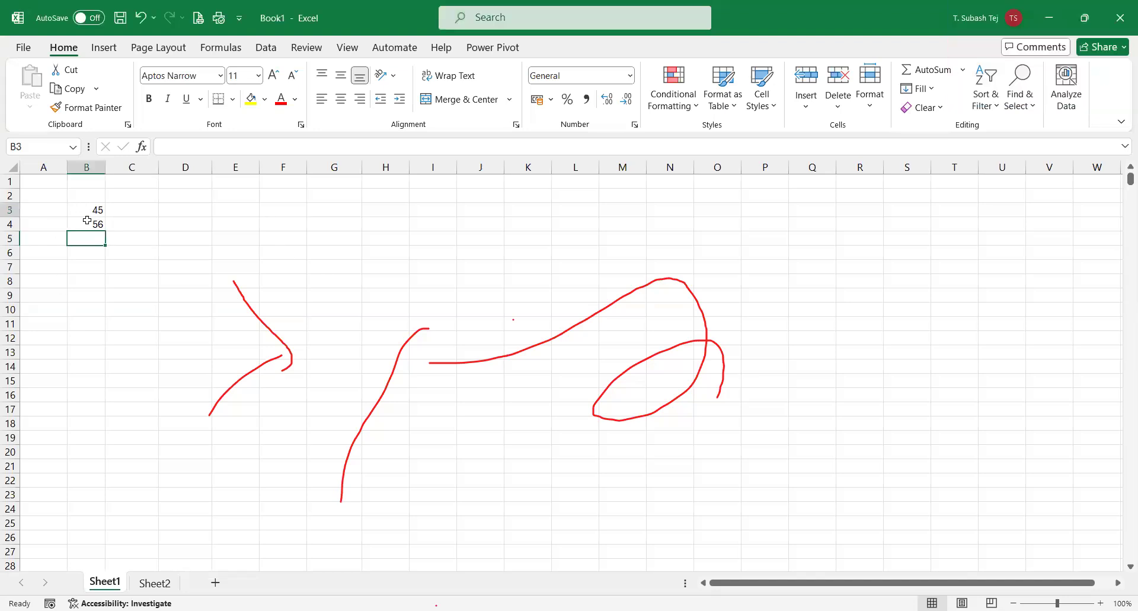
left_click_drag(92, 214, 102, 226)
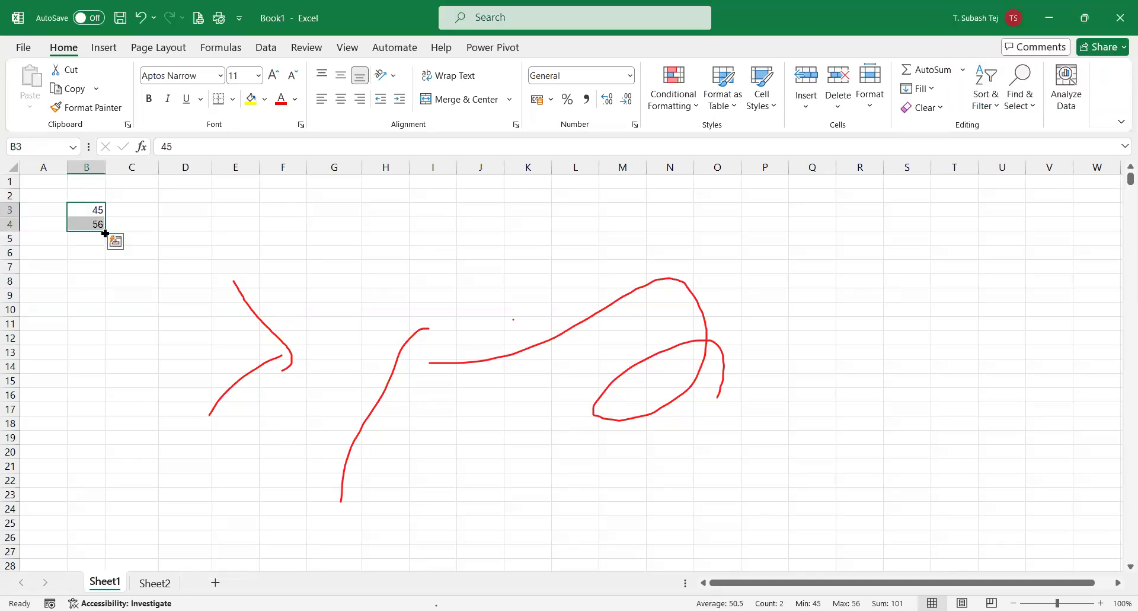
left_click_drag(112, 445, 109, 442)
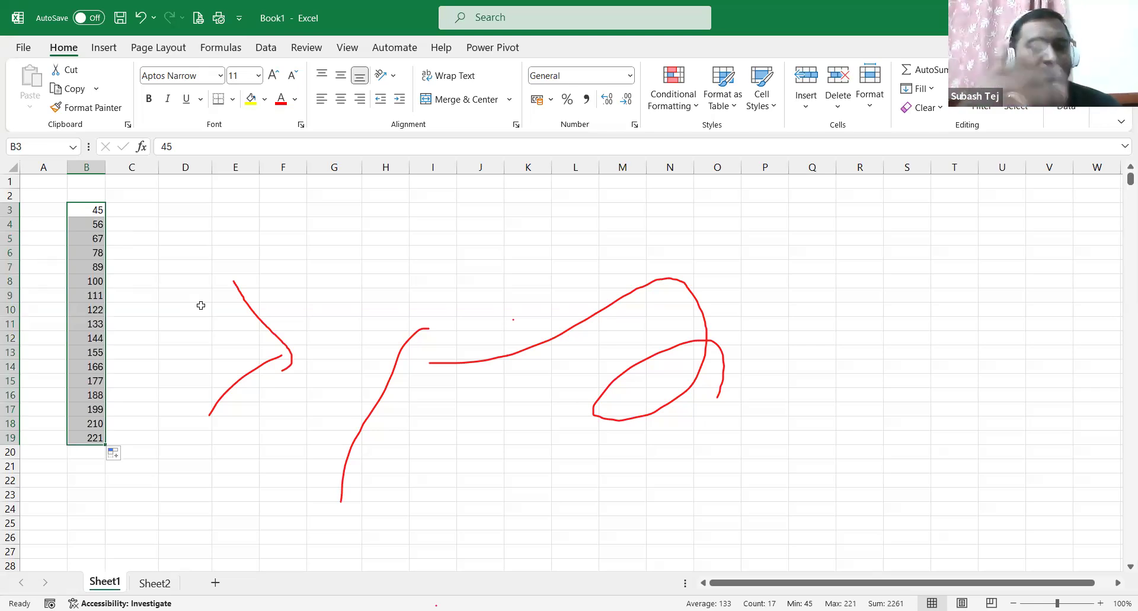
left_click(88, 452)
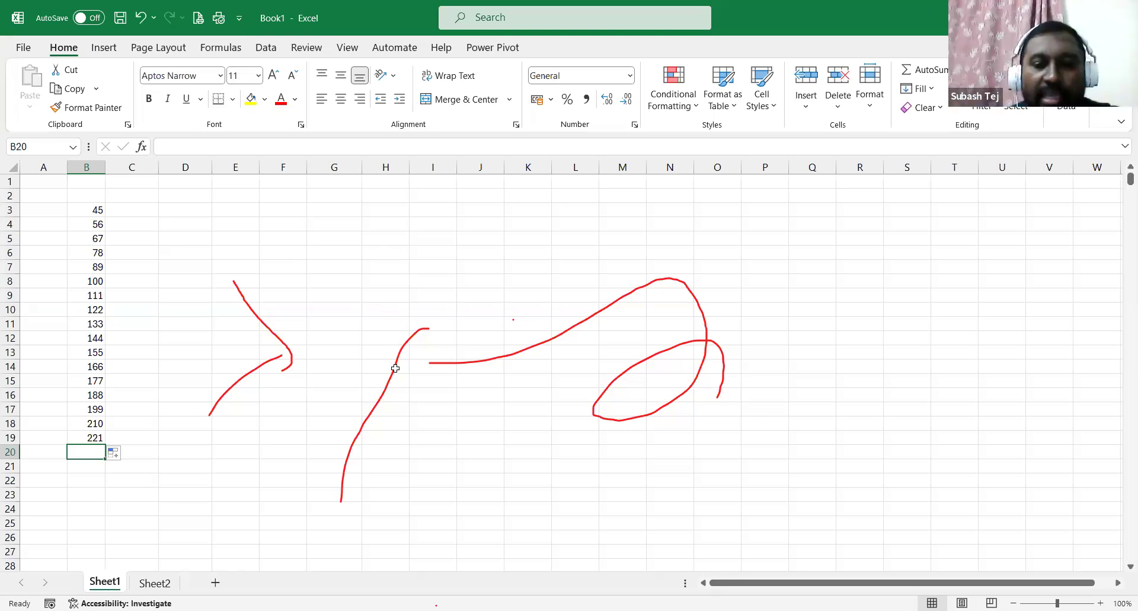
type("=")
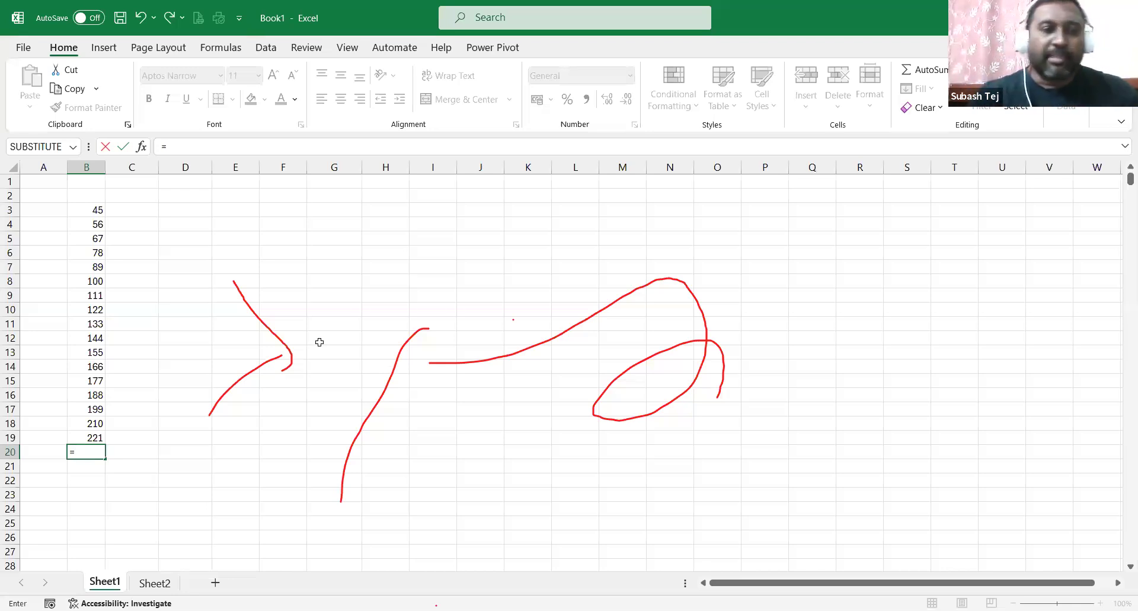
key("Escape")
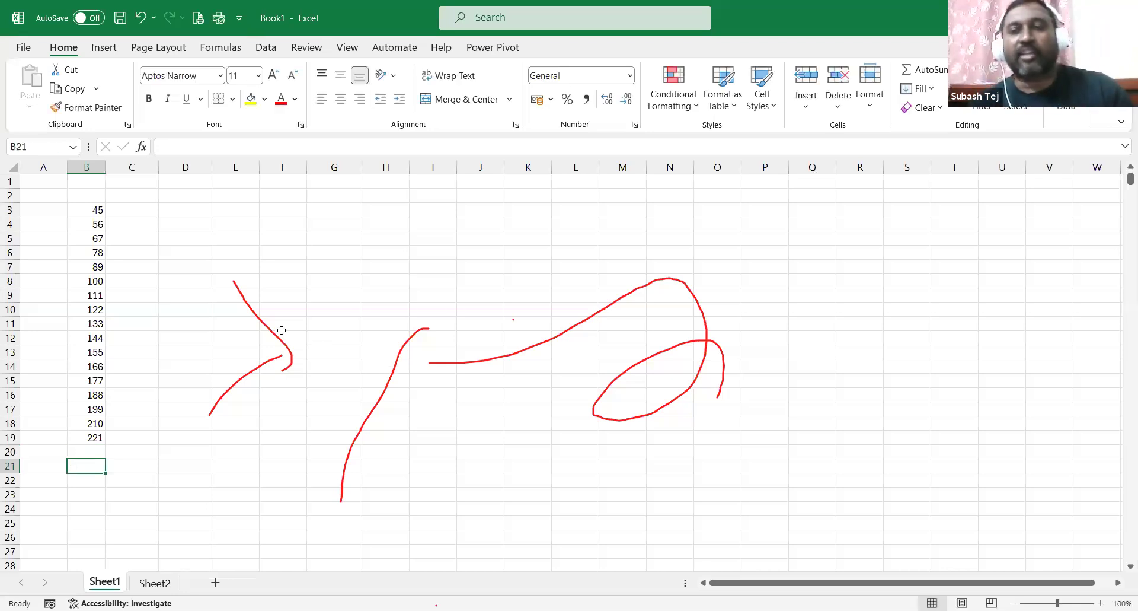
Enter 85 in G2 and 42 in G3.
left_click(347, 196)
double_click(347, 196)
type("85")
key("Return")
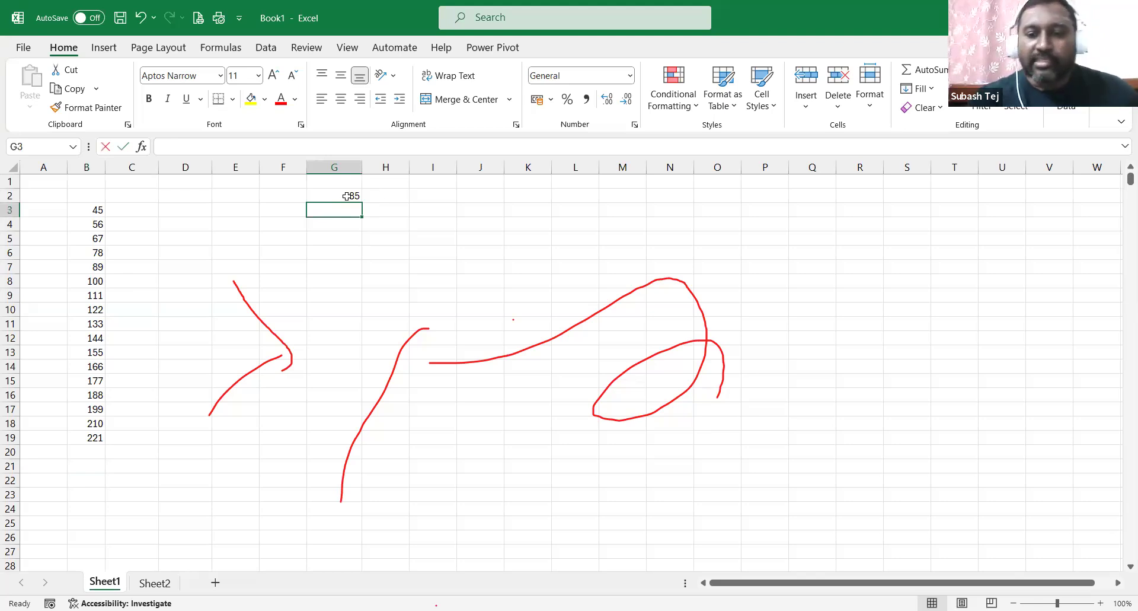
type("42")
key("Return")
Build =G2+G3 in G4 by clicking the cells, showing 127, then re-check the formula.
type("=")
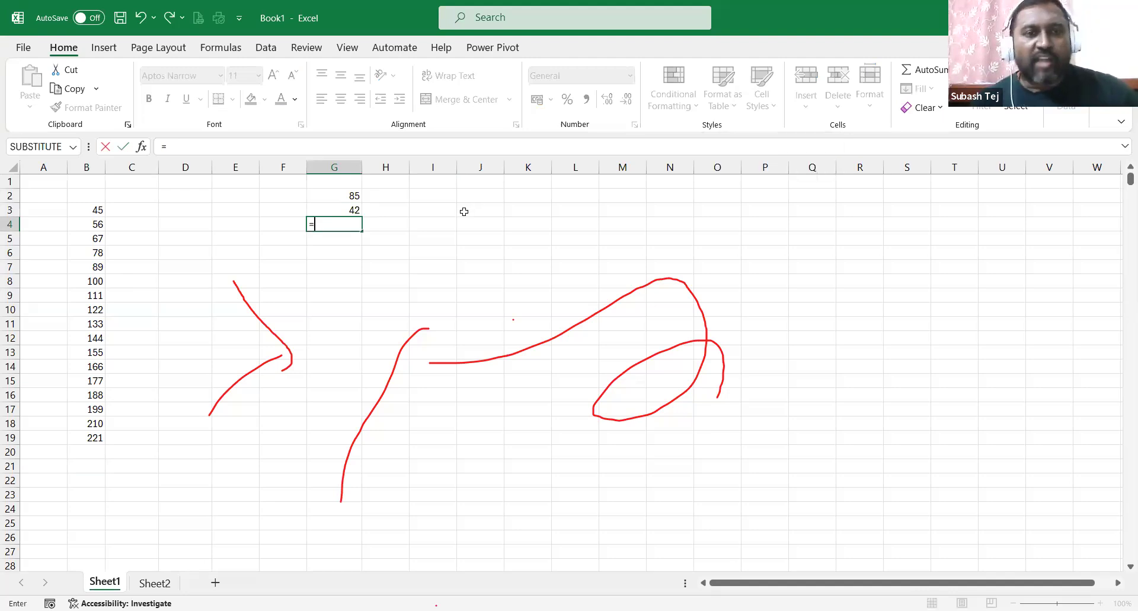
left_click(329, 196)
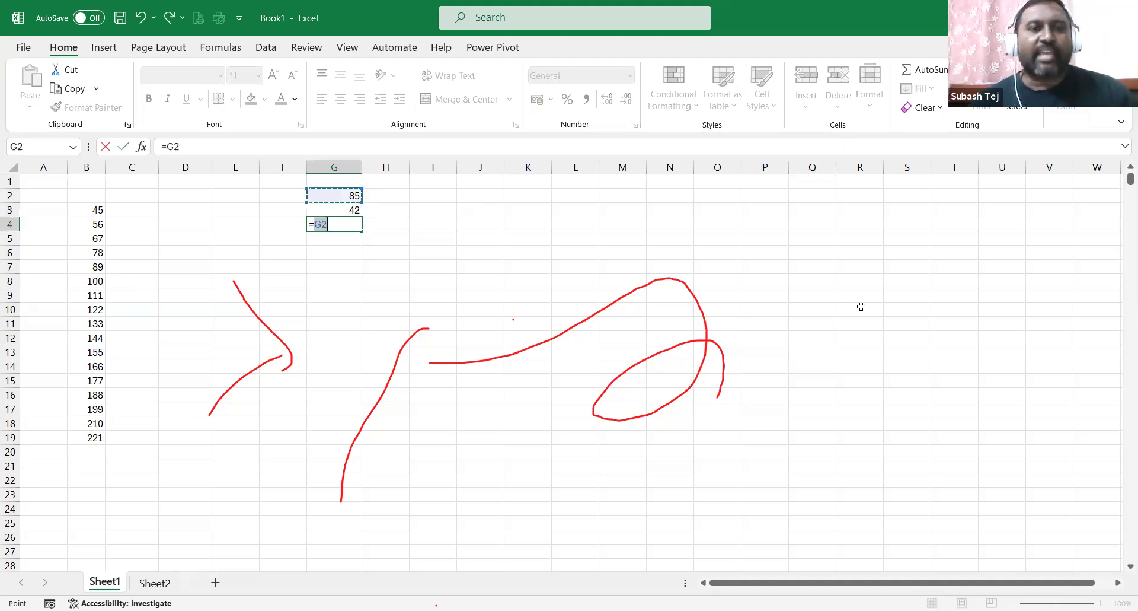
type("+")
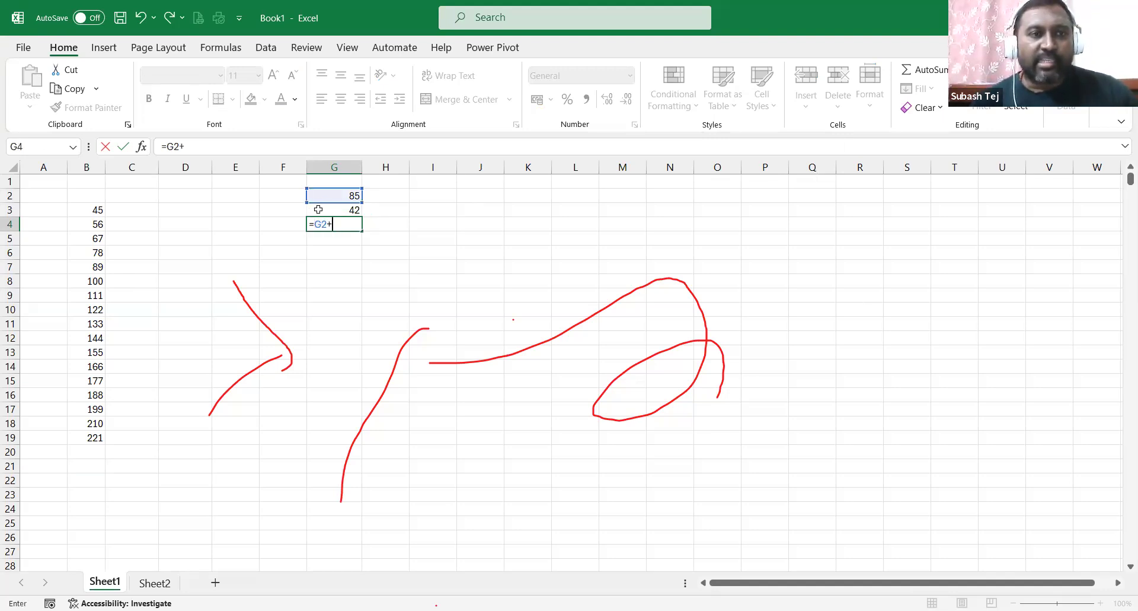
left_click(319, 209)
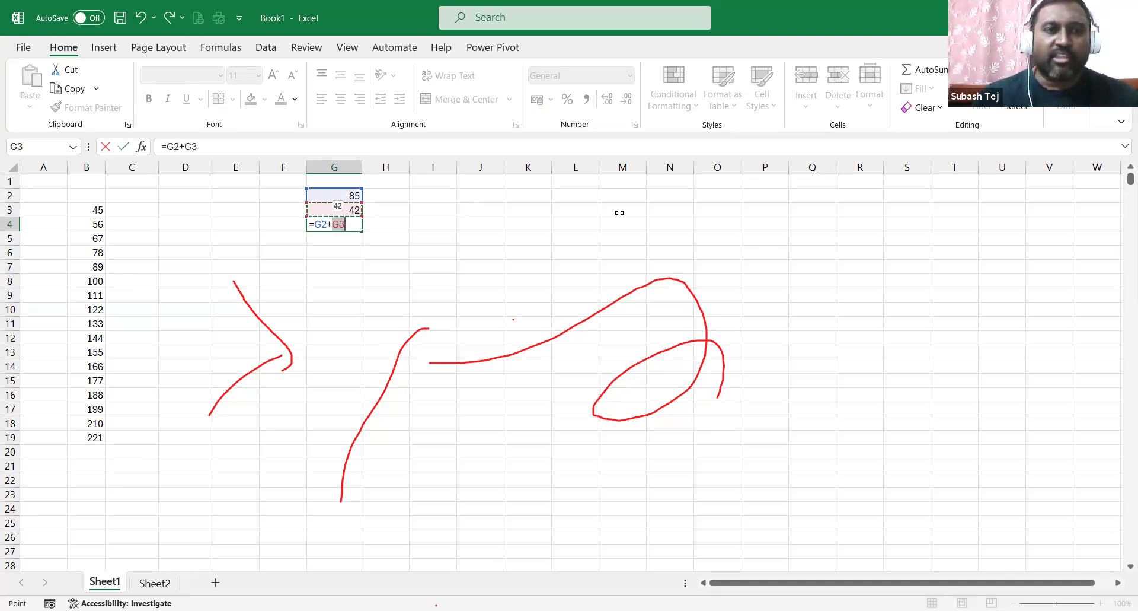
key("Return")
left_click(354, 223)
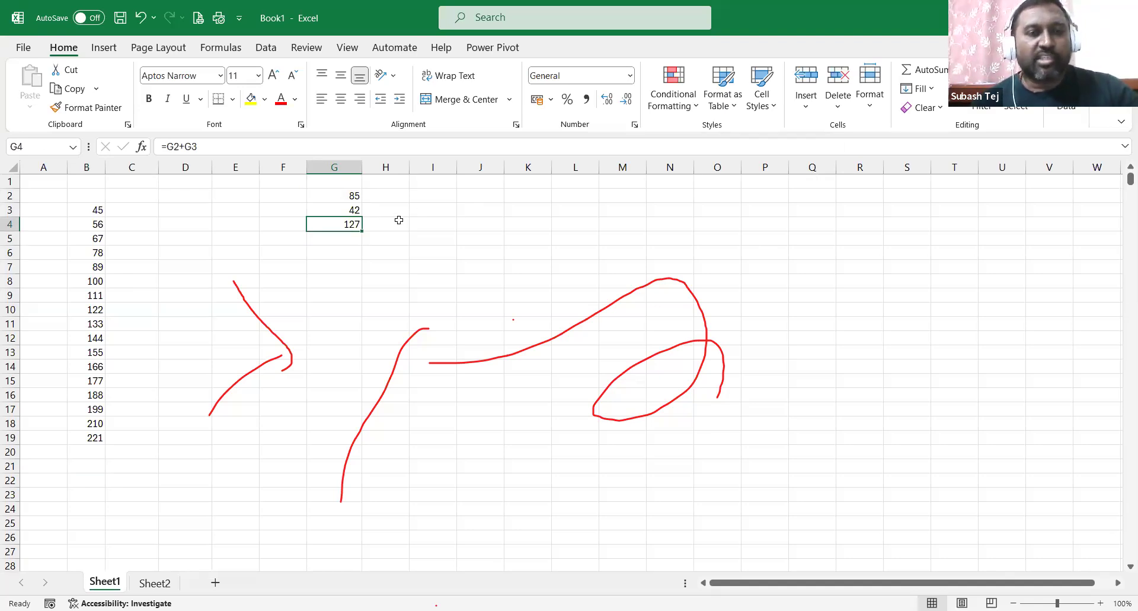
key("F2")
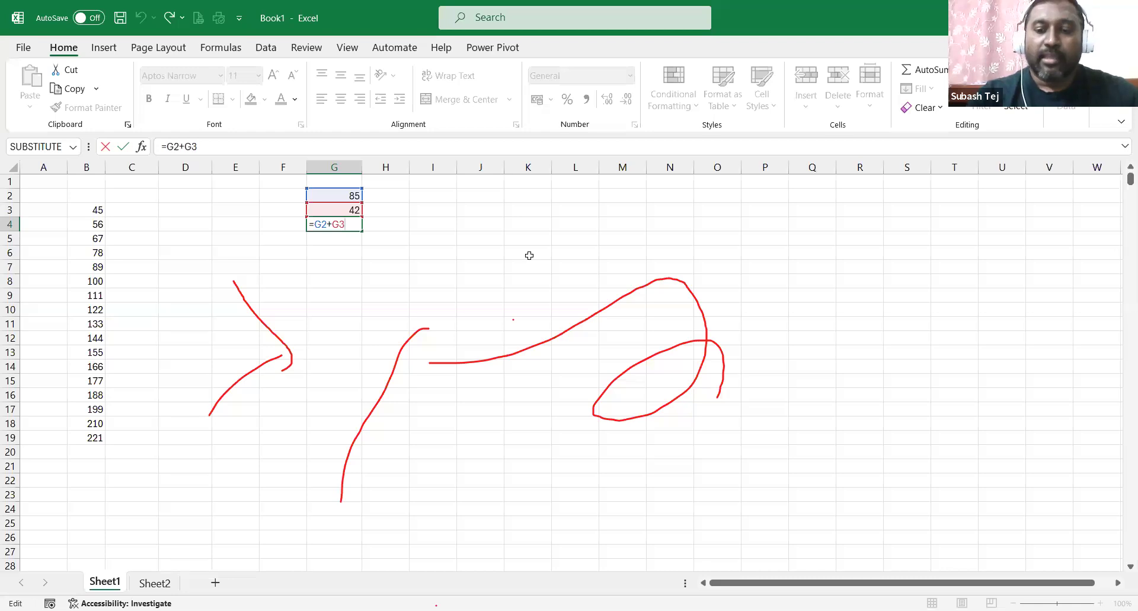
key("Return")
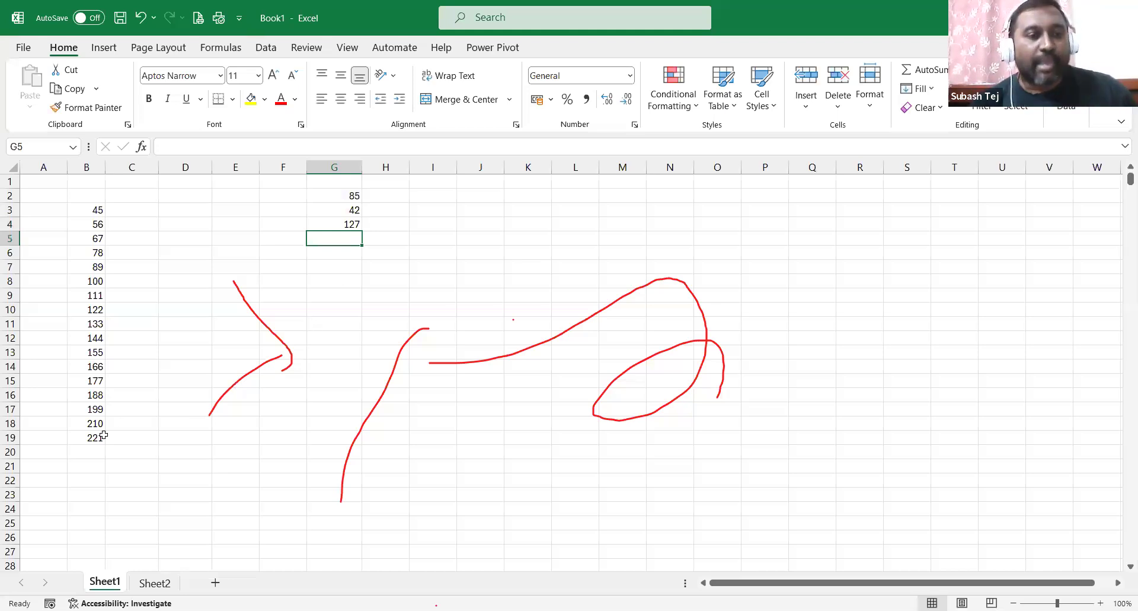
left_click(96, 453)
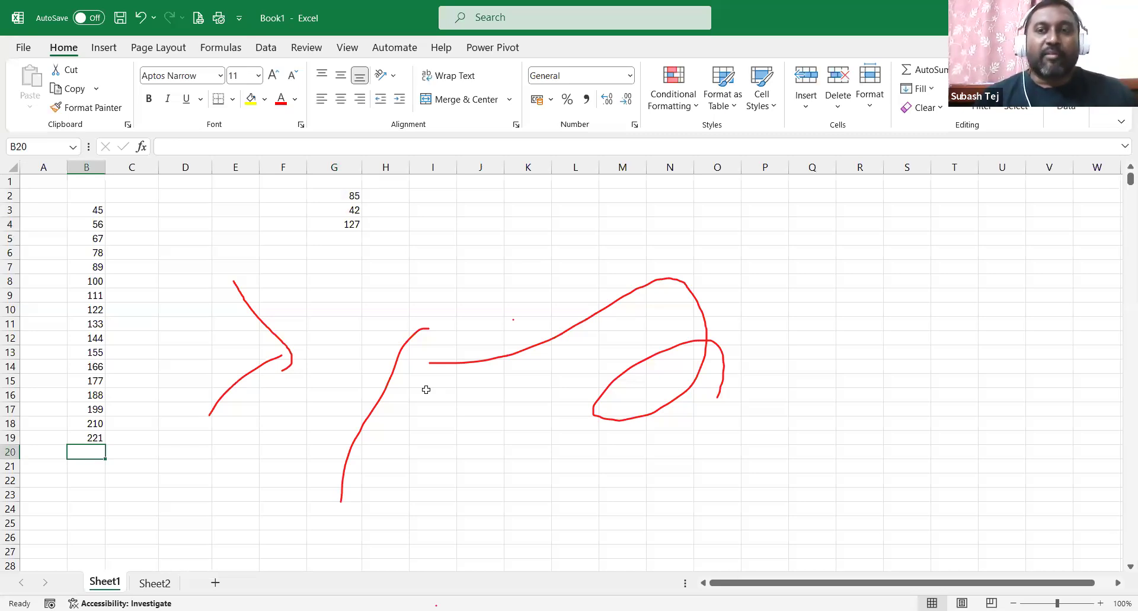
type("=")
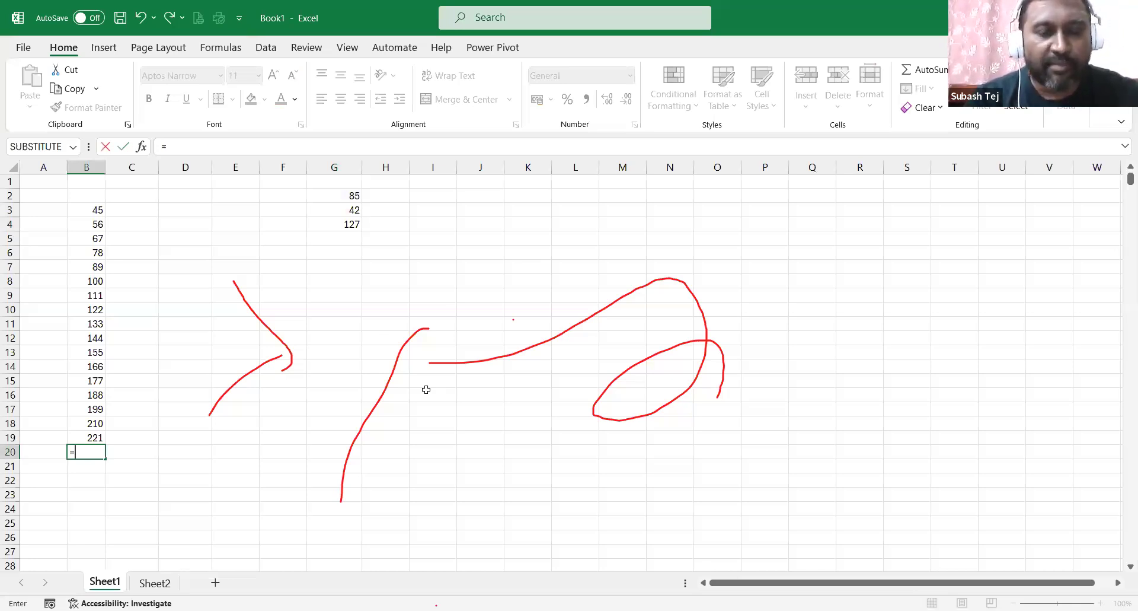
type("b3+b4+b5+b6+b7+b8")
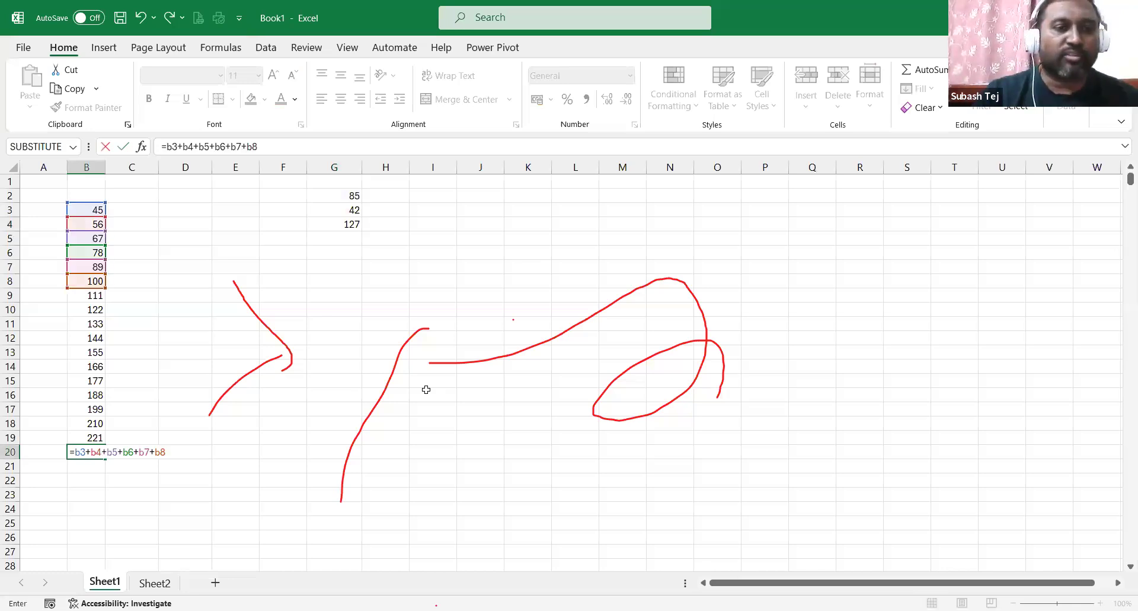
key("Return")
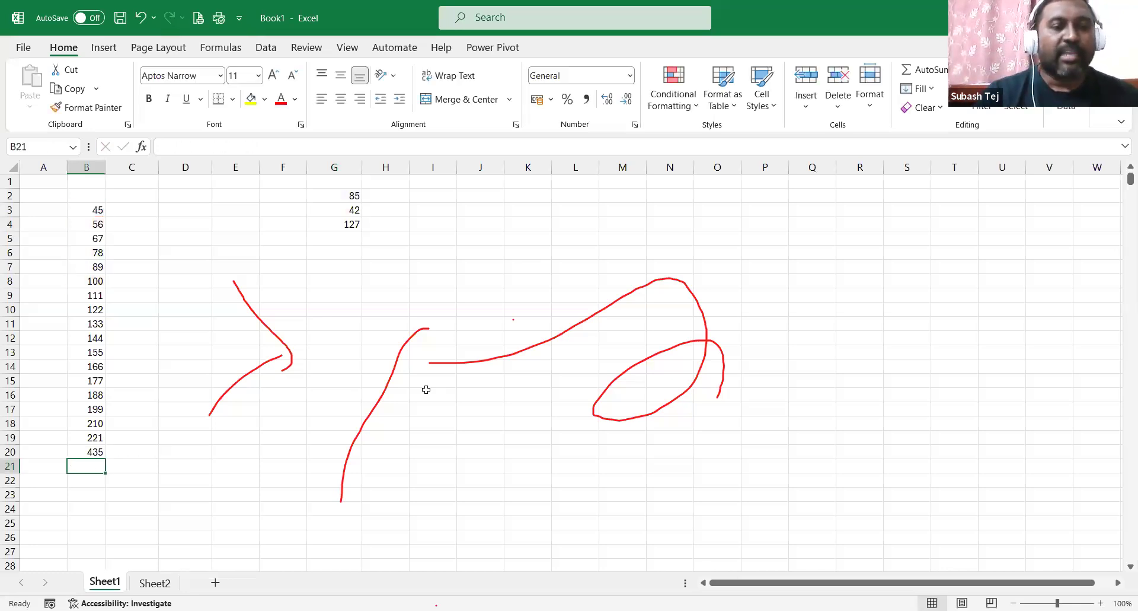
left_click(102, 449)
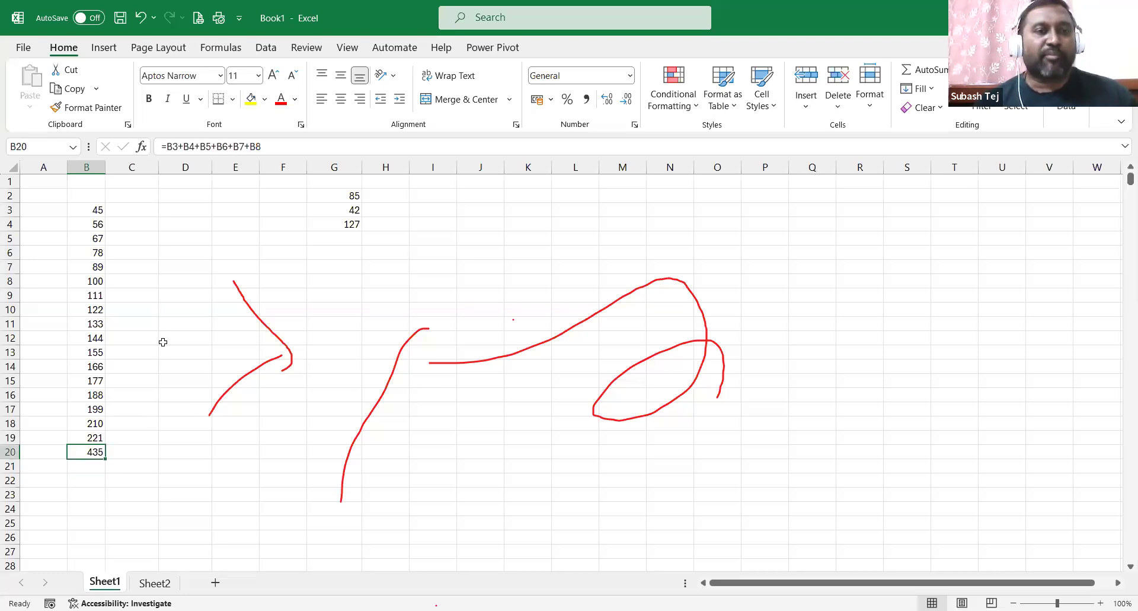
left_click_drag(100, 211, 95, 280)
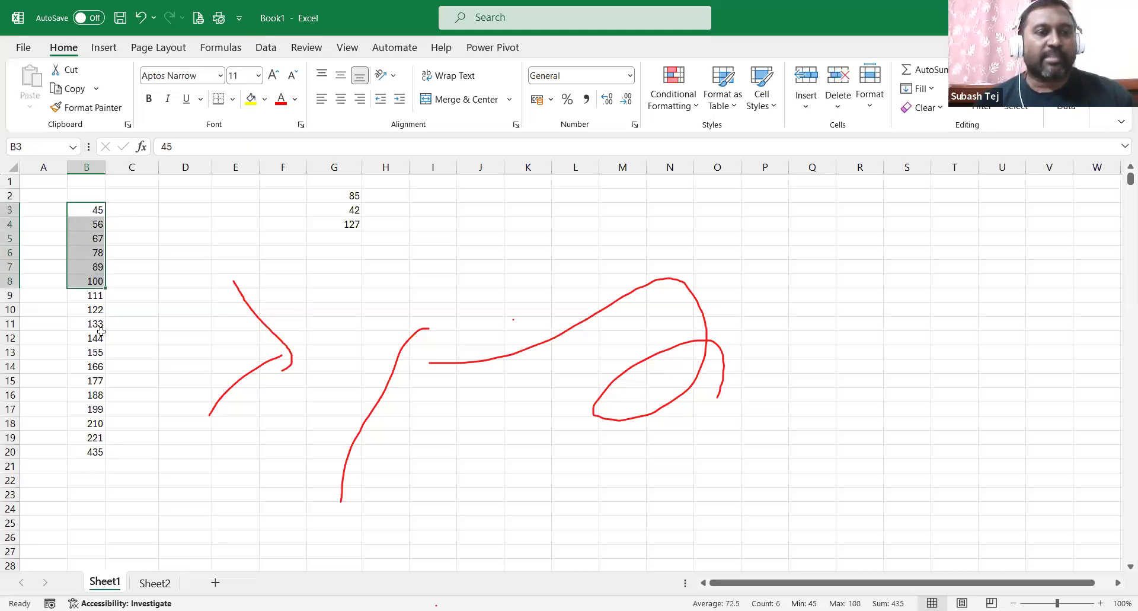
left_click(94, 451)
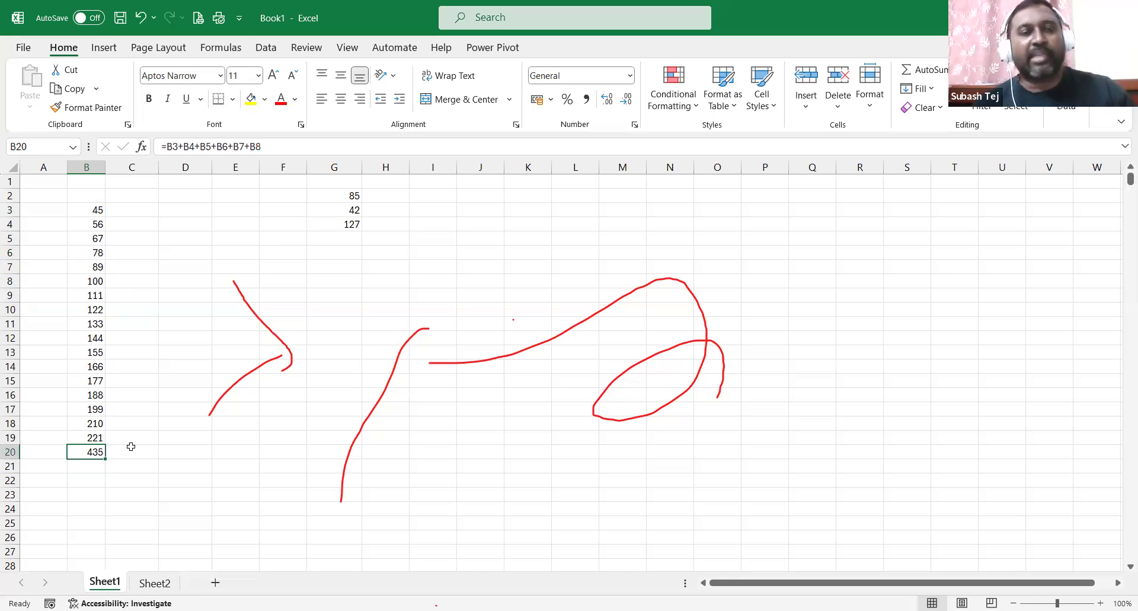
key("Delete")
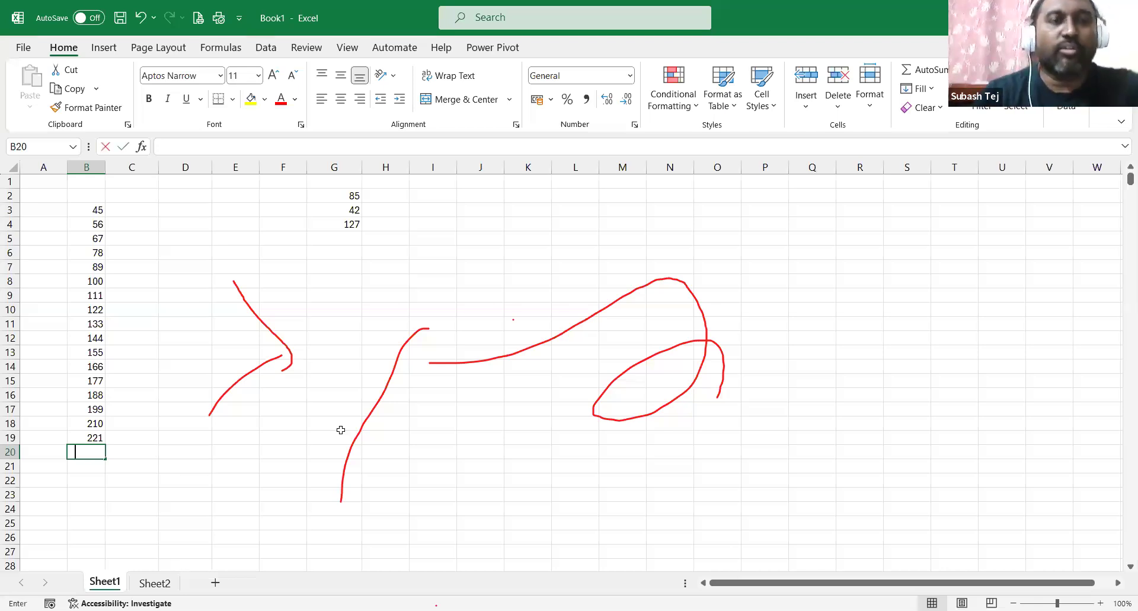
Type =sum( in B20 so the SUM argument tooltip appears.
type("=")
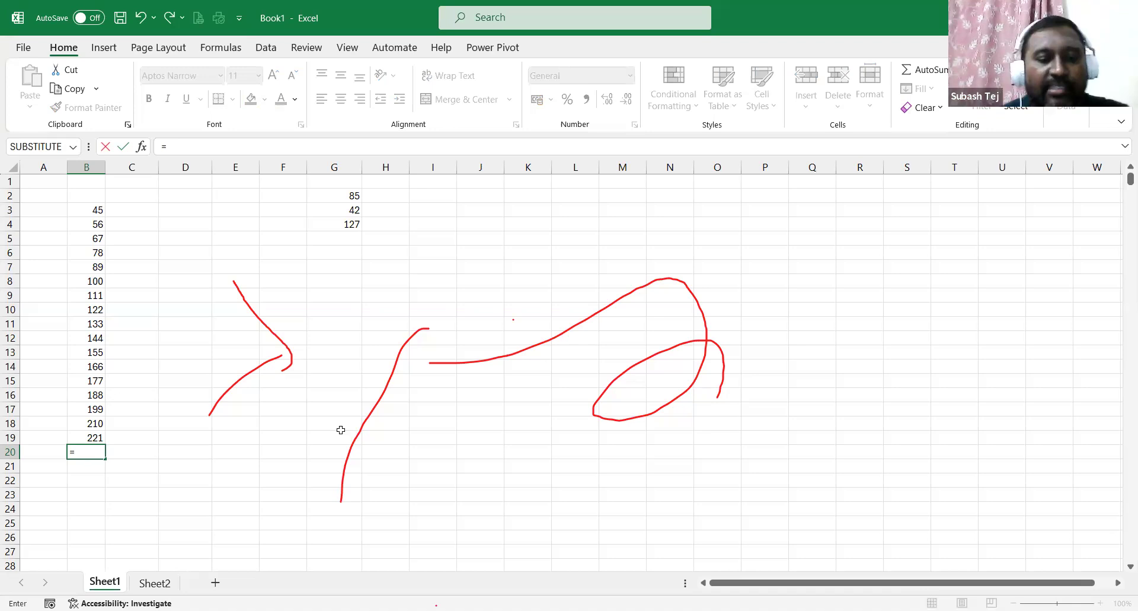
type("sum")
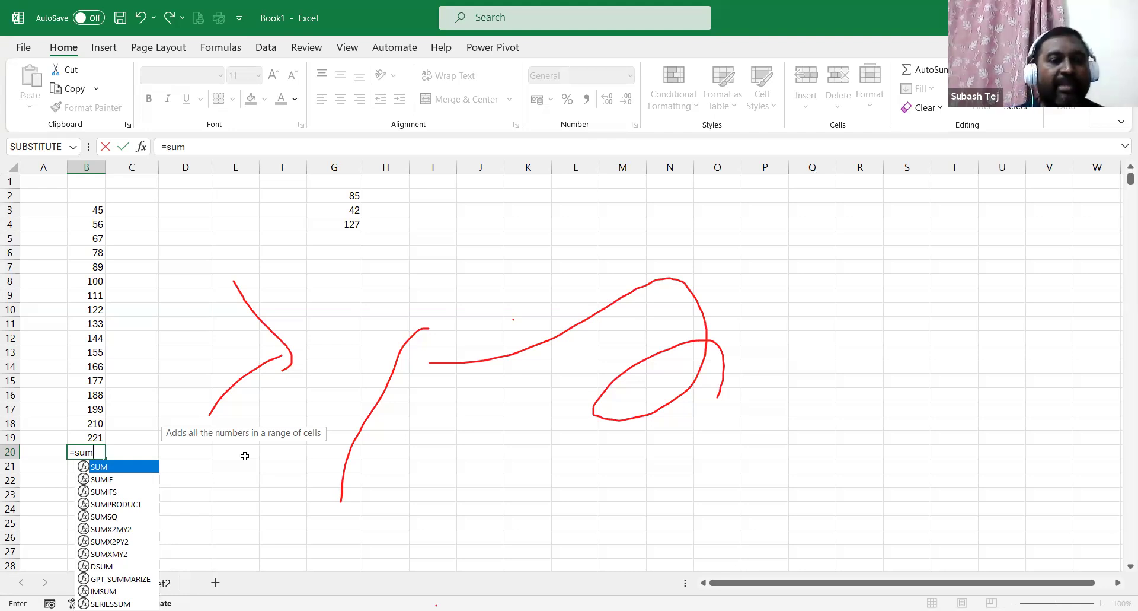
type("(")
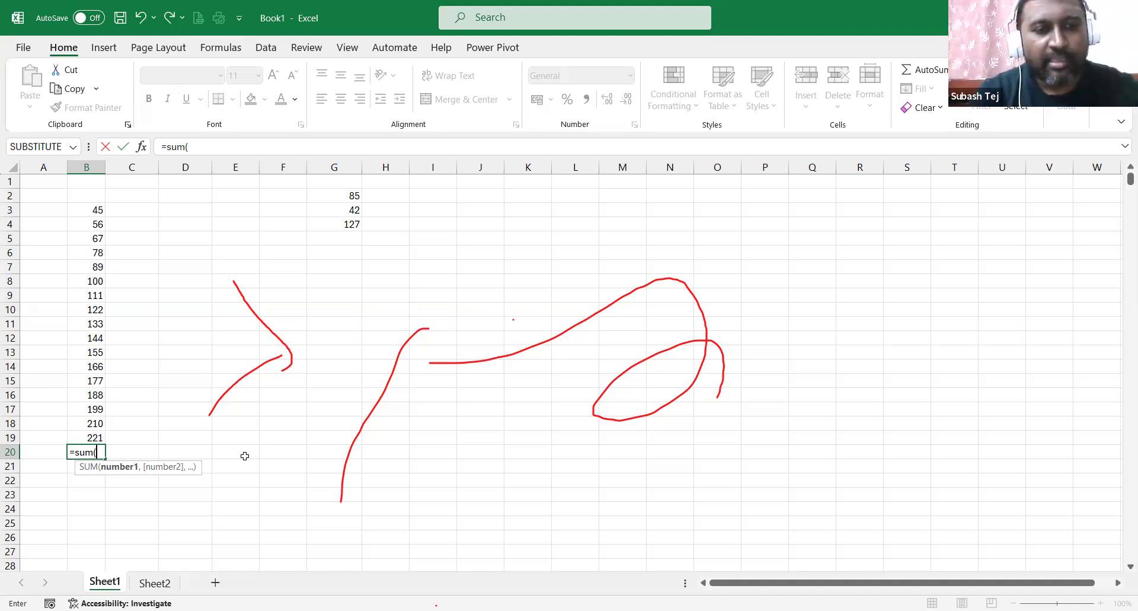
Complete =sum(b3,b4,…,b19) listing each cell, fixing a stray digit, giving 2261.
type("b3")
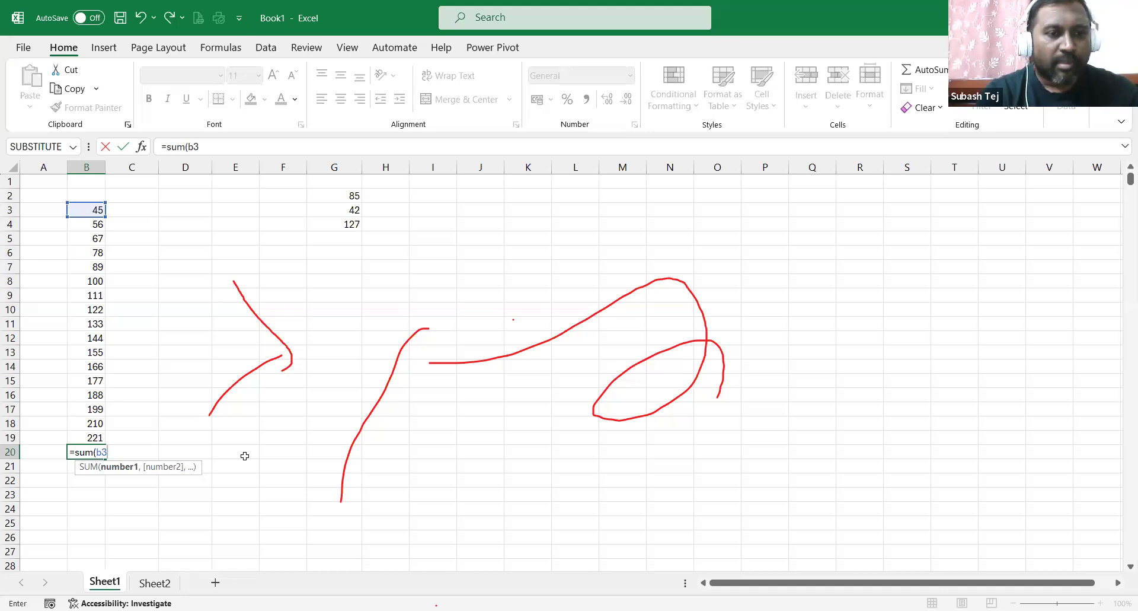
type(",")
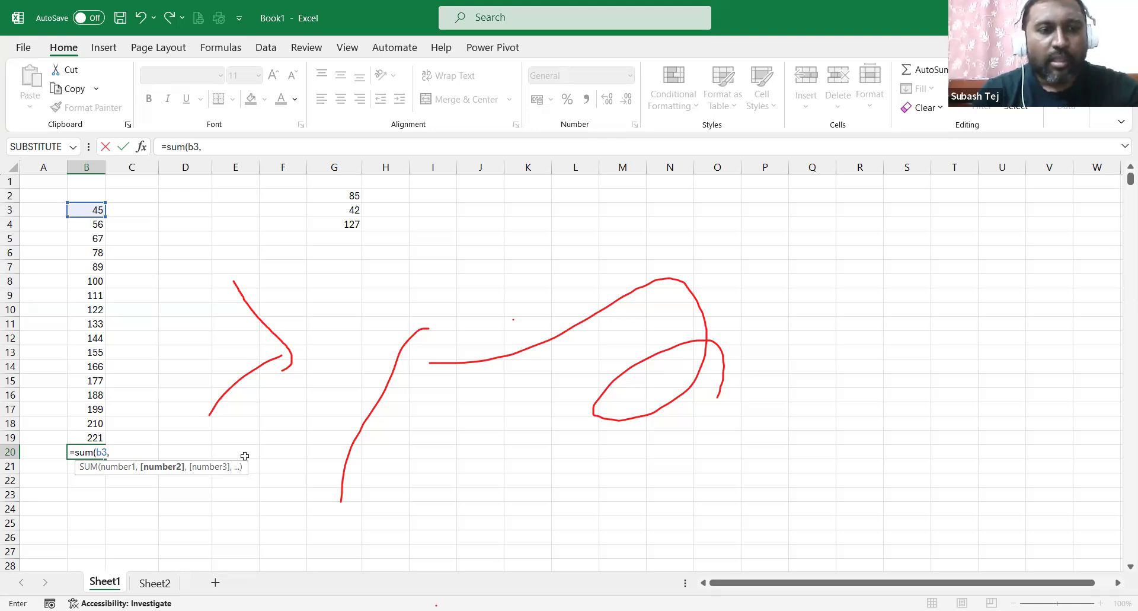
type("b4")
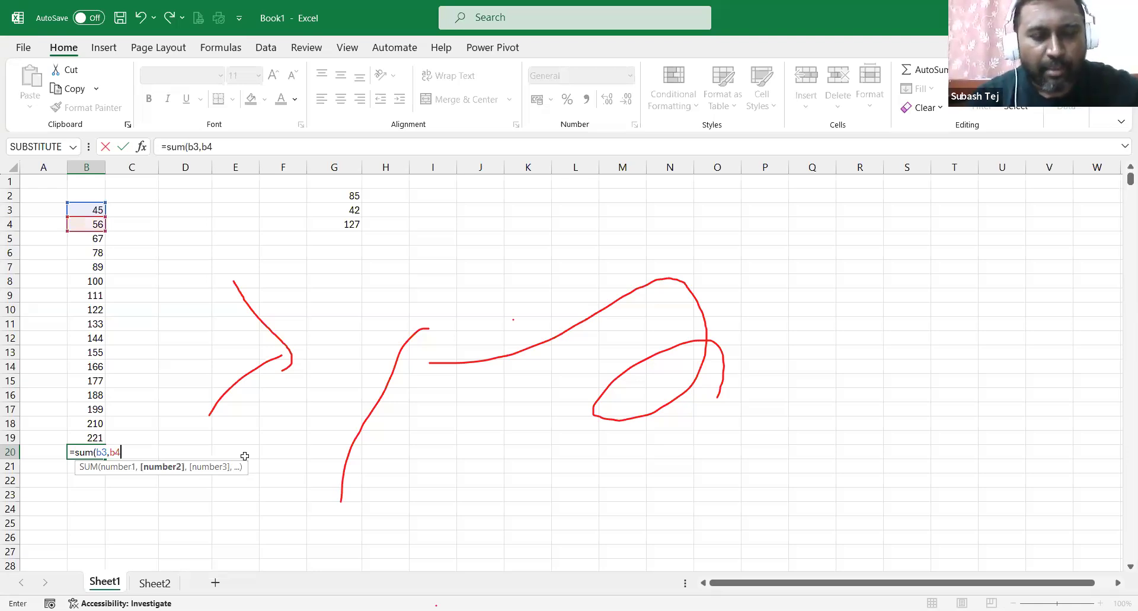
type(",b5,b6,b7,b8,b9,b10")
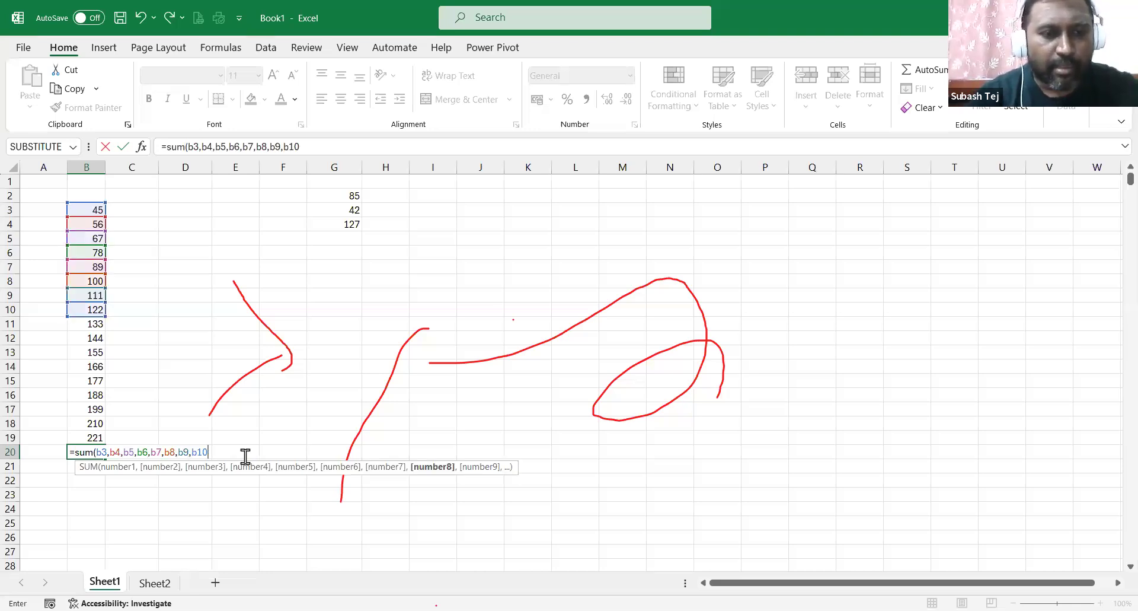
type(",b11,b12,1")
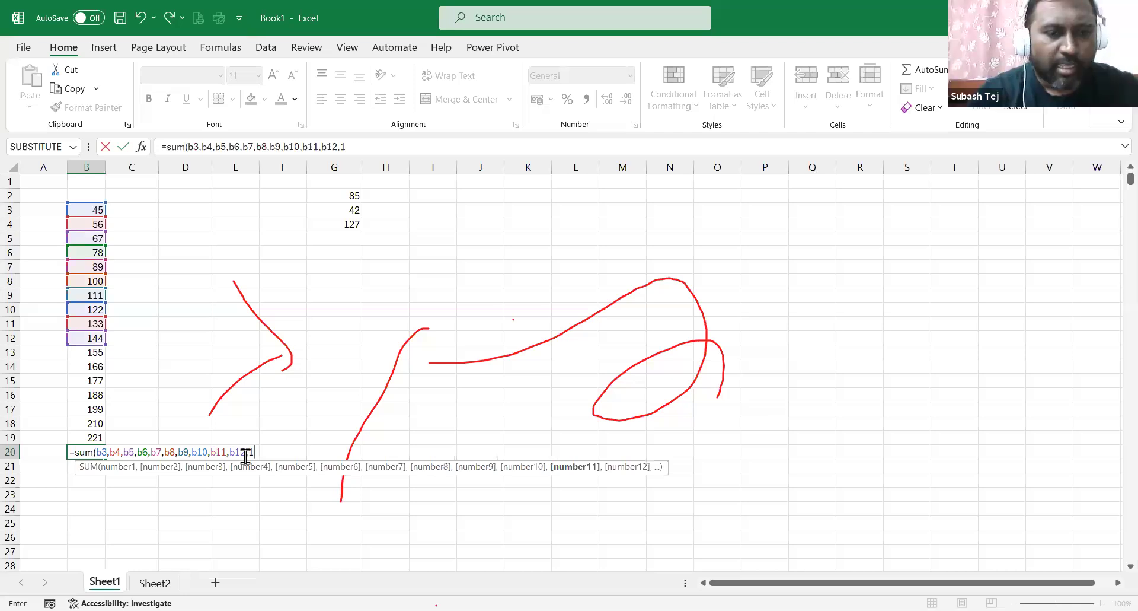
key("BackSpace")
type("b13,b14")
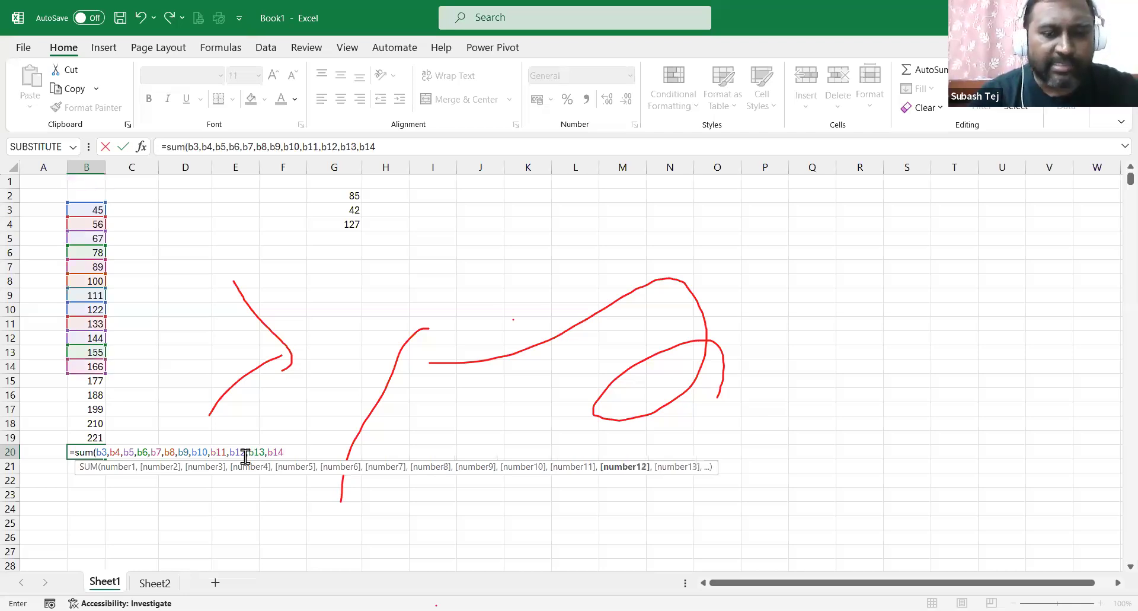
type(",")
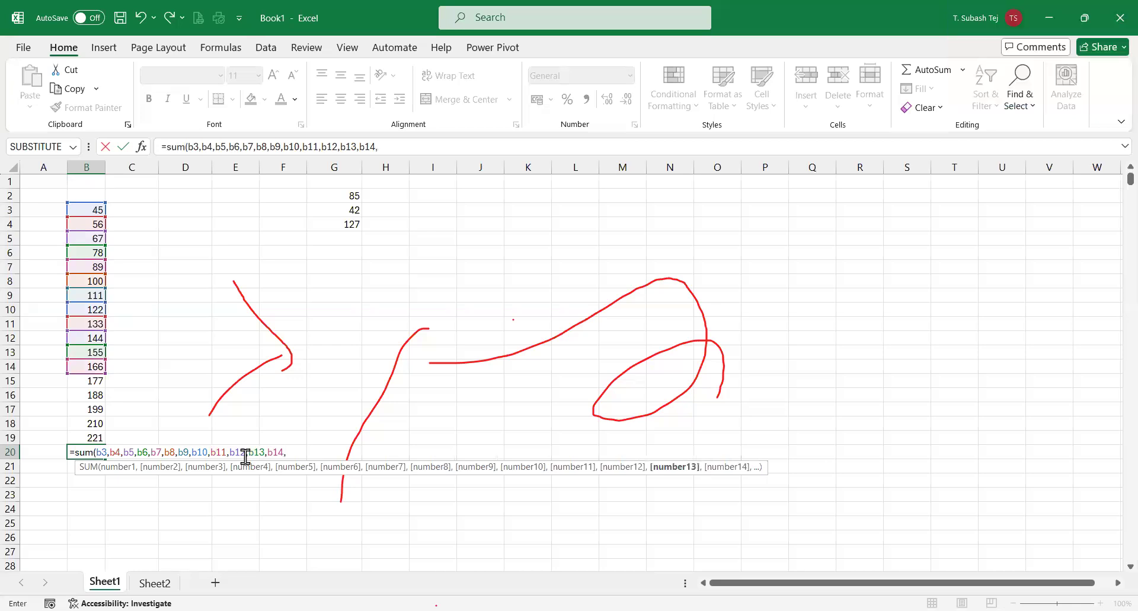
type("b15,b16")
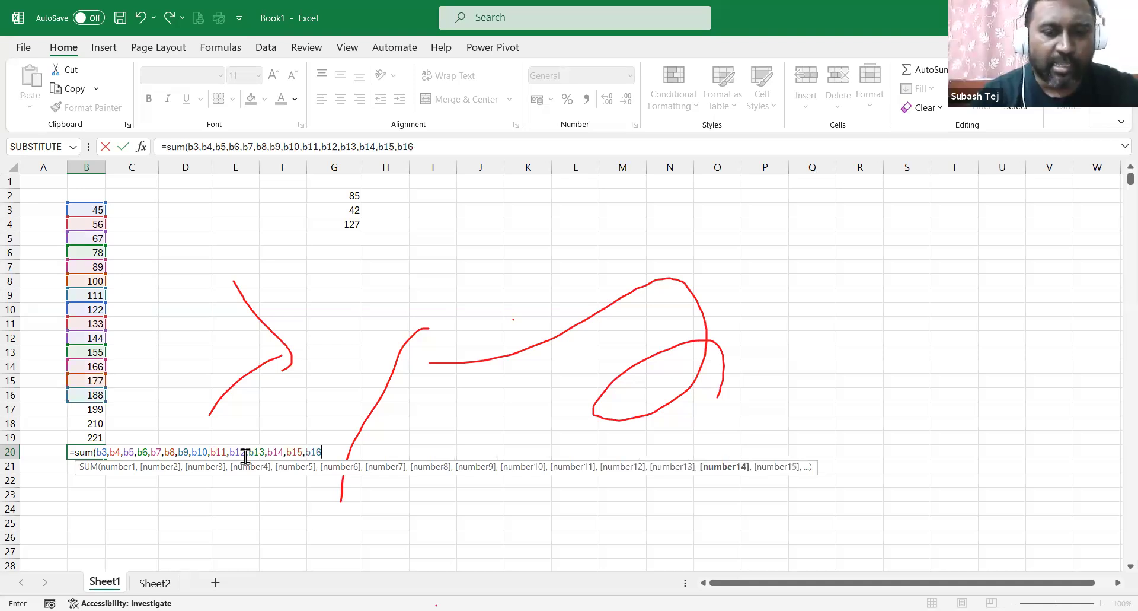
type(",b17")
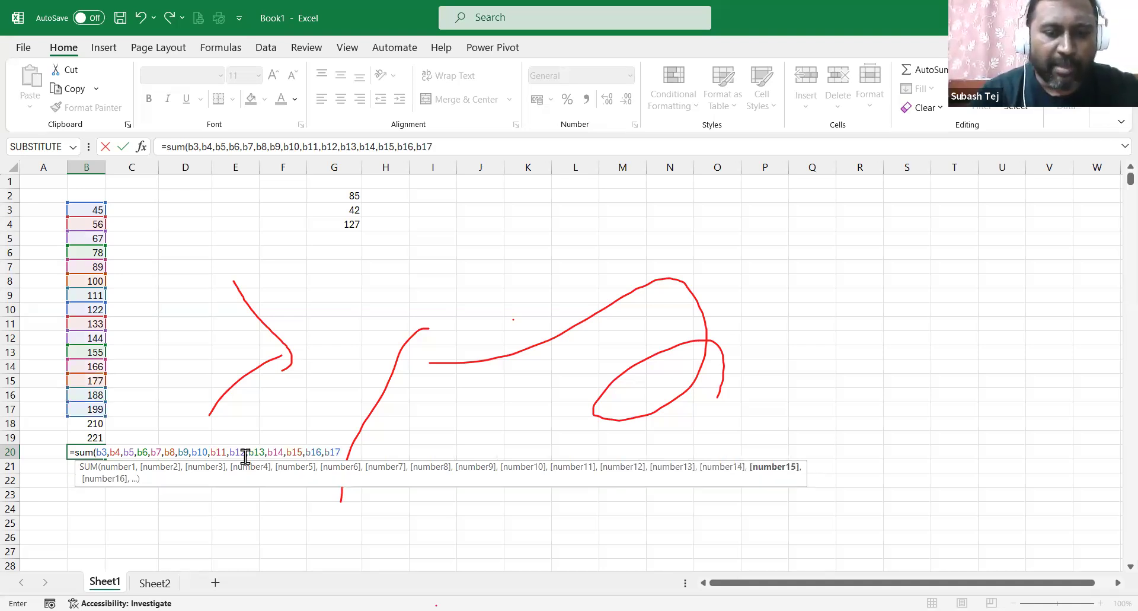
type(",b18")
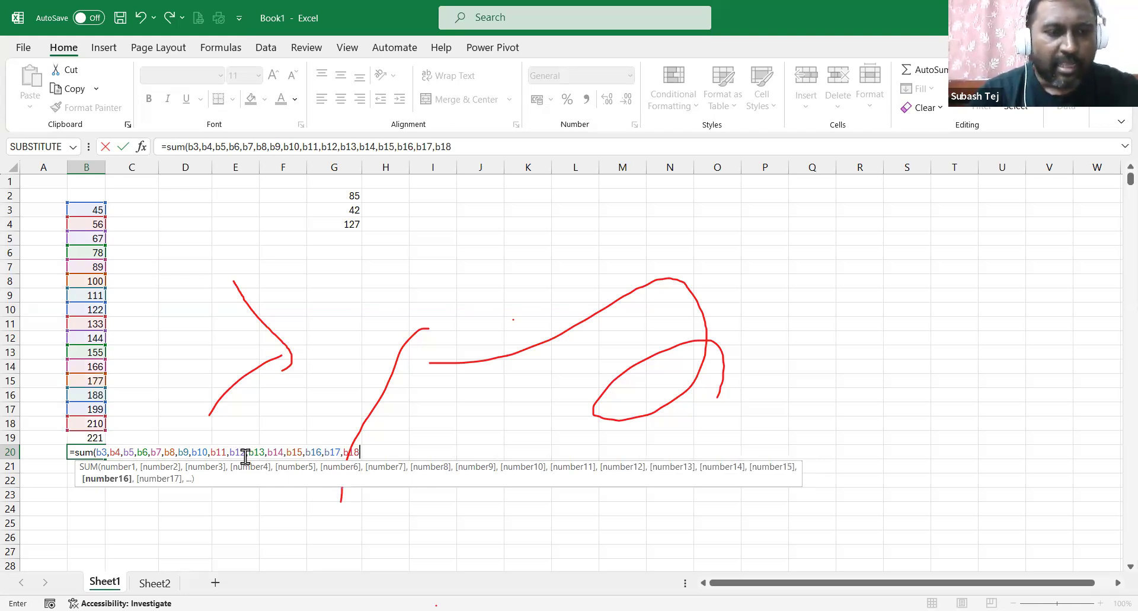
type(",b19")
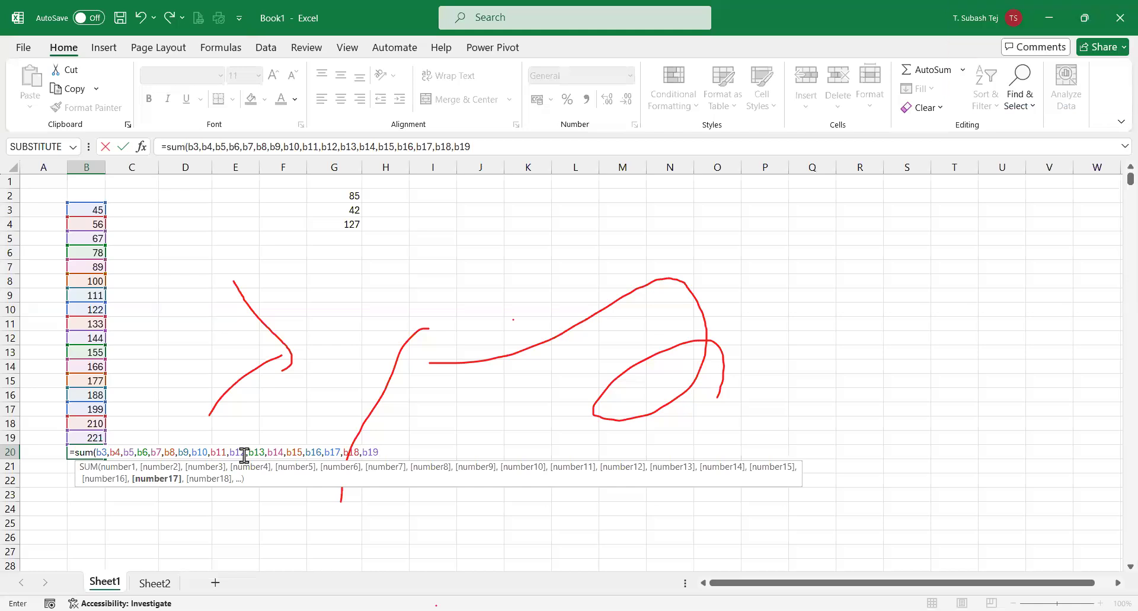
type(")")
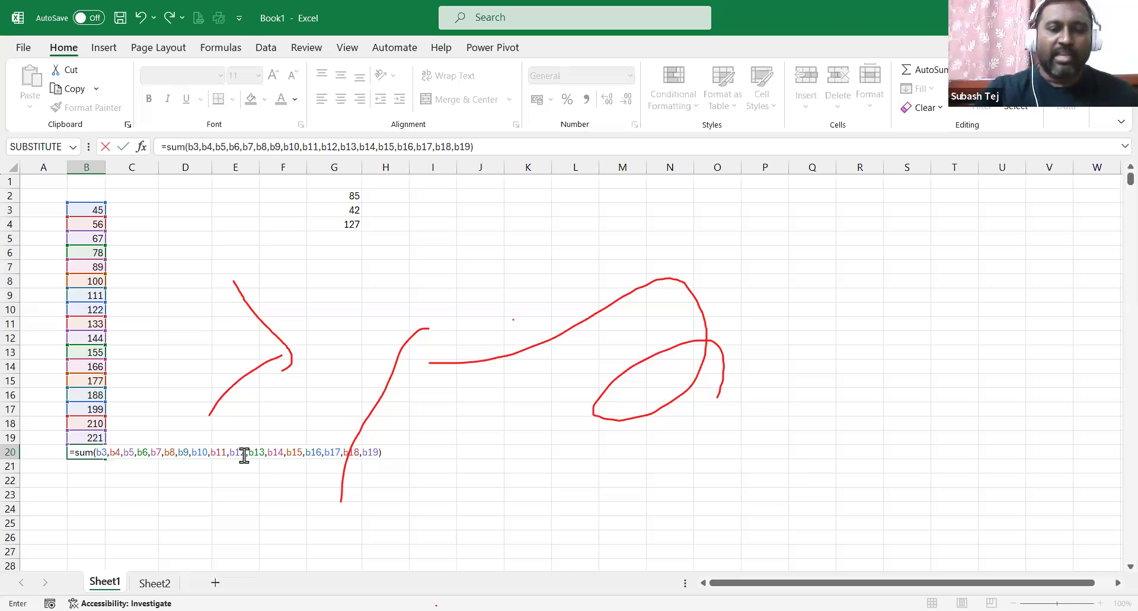
key("Return")
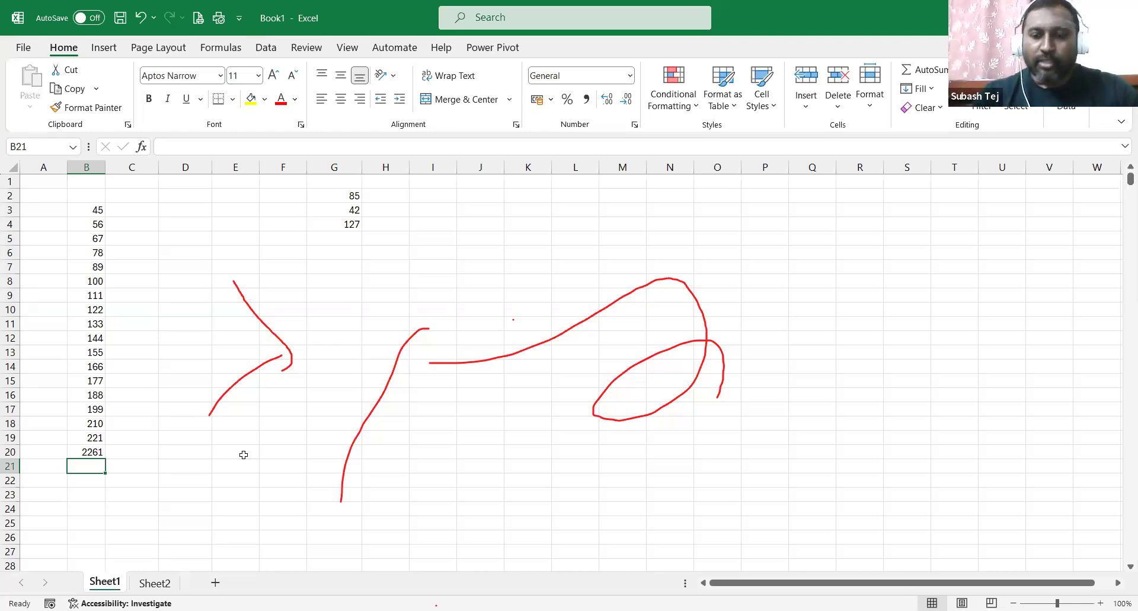
Clear B20 and enter the range formula =sum(b3:b19), still giving 2261.
key("Up")
key("Delete")
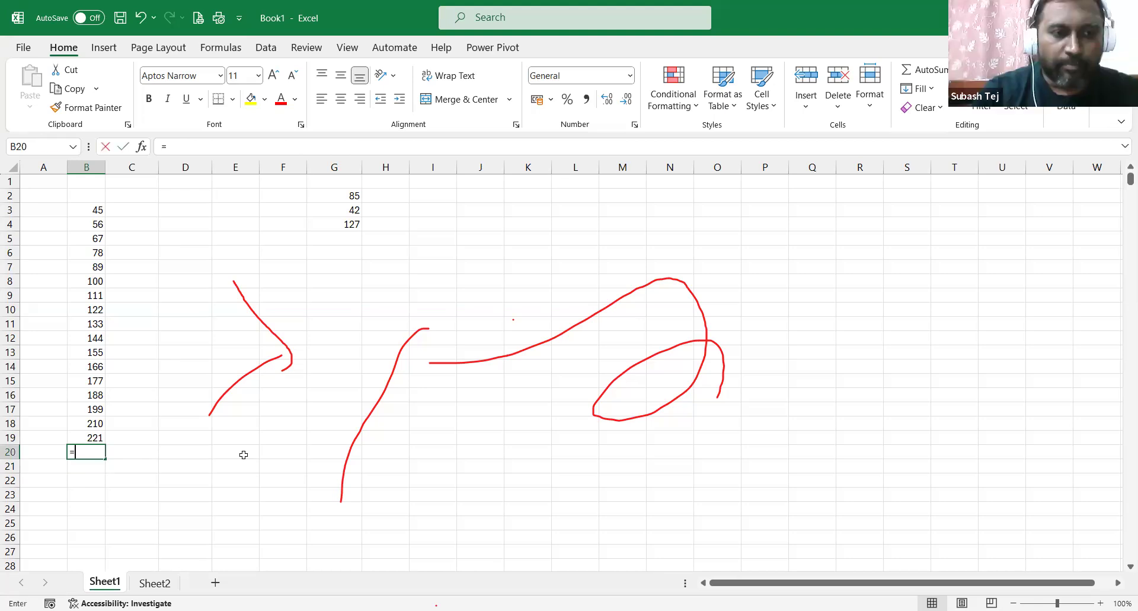
type("=")
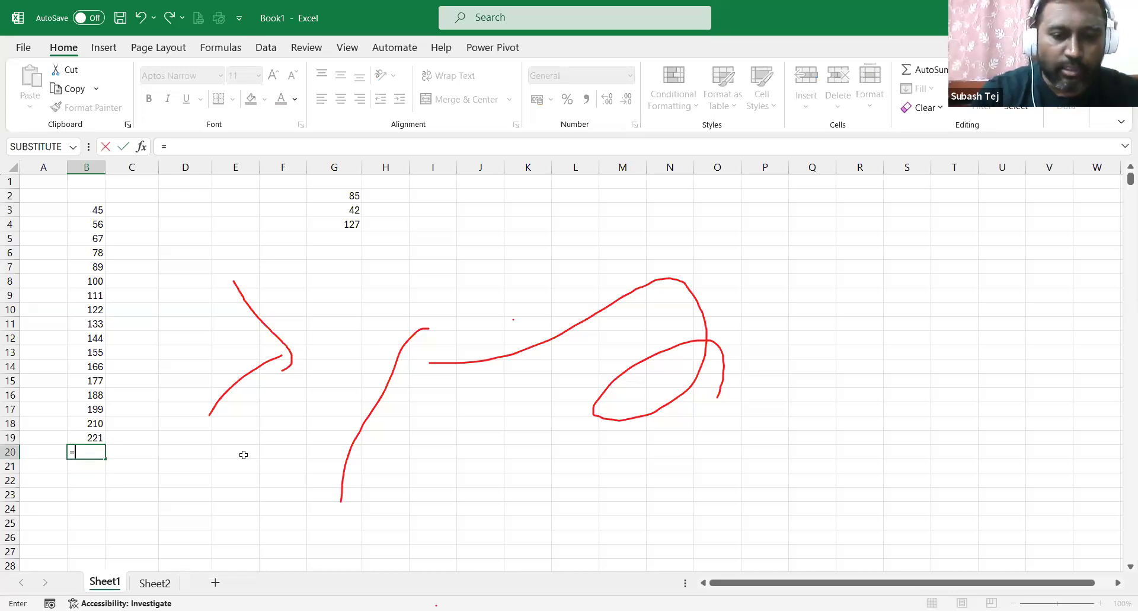
type("sum(")
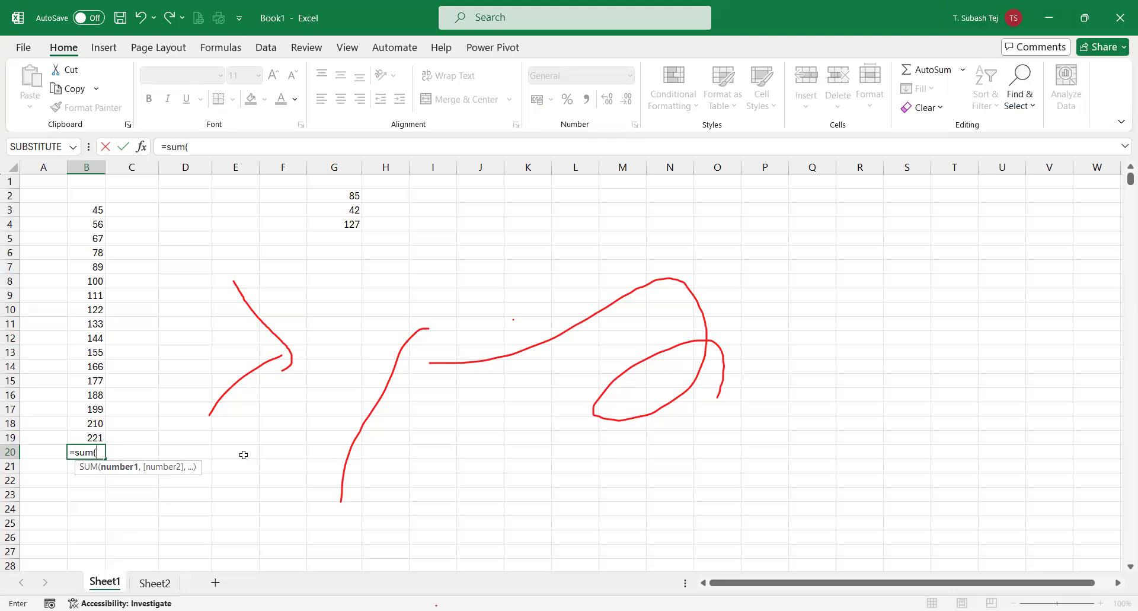
type("b3")
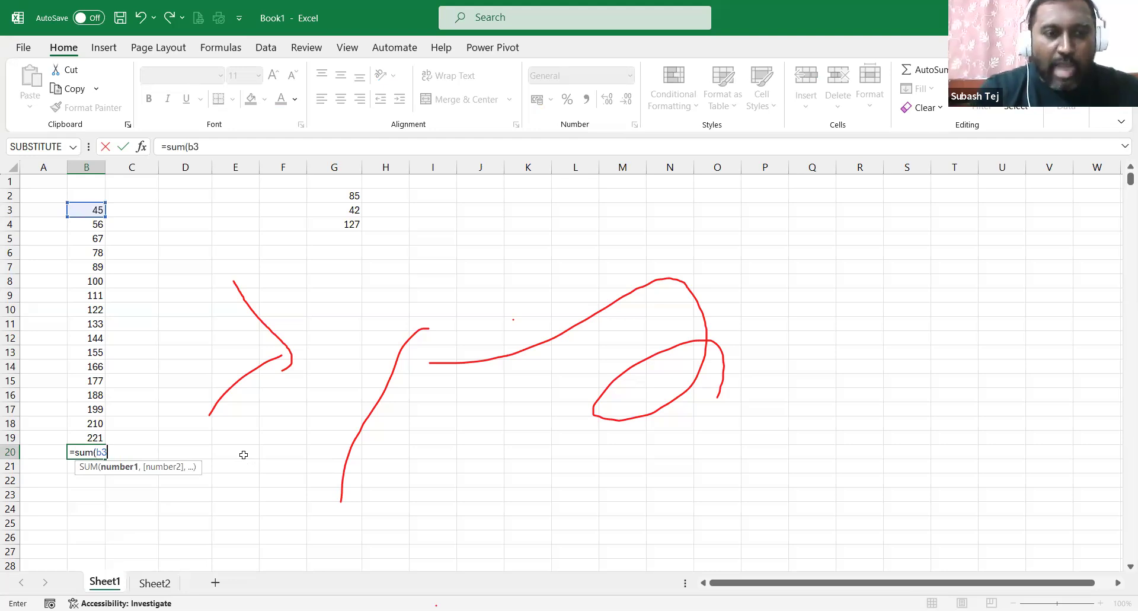
type(":")
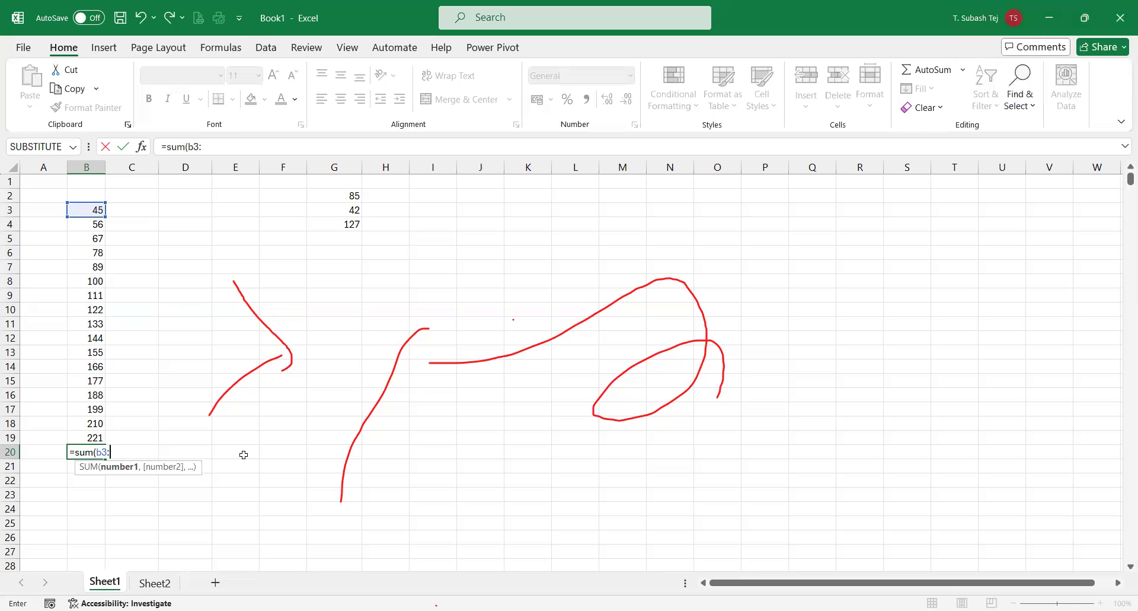
type("b19")
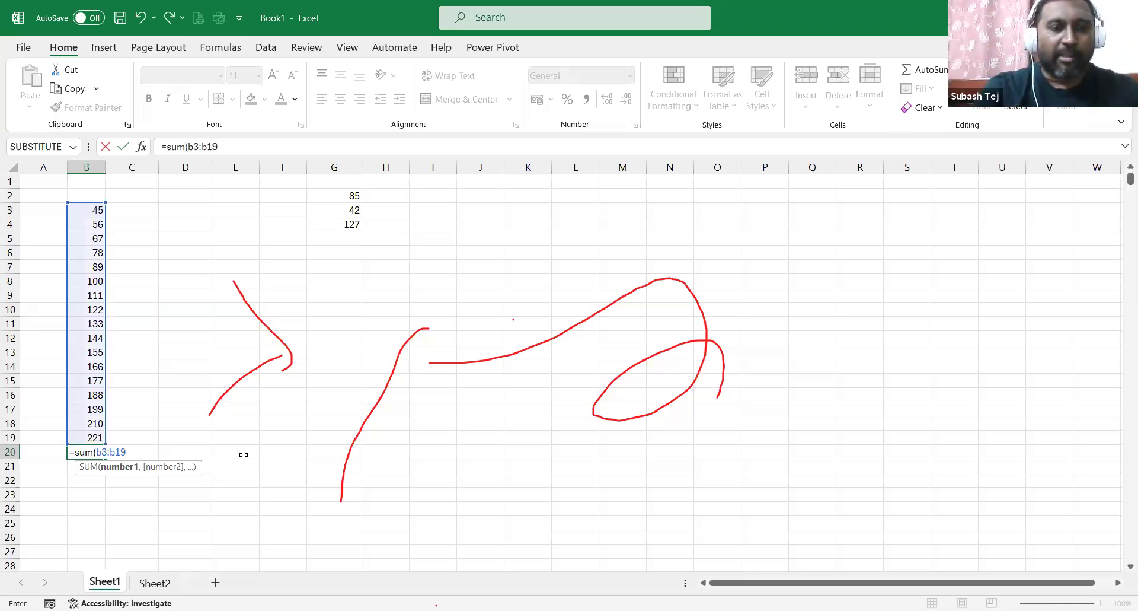
type(")")
key("Return")
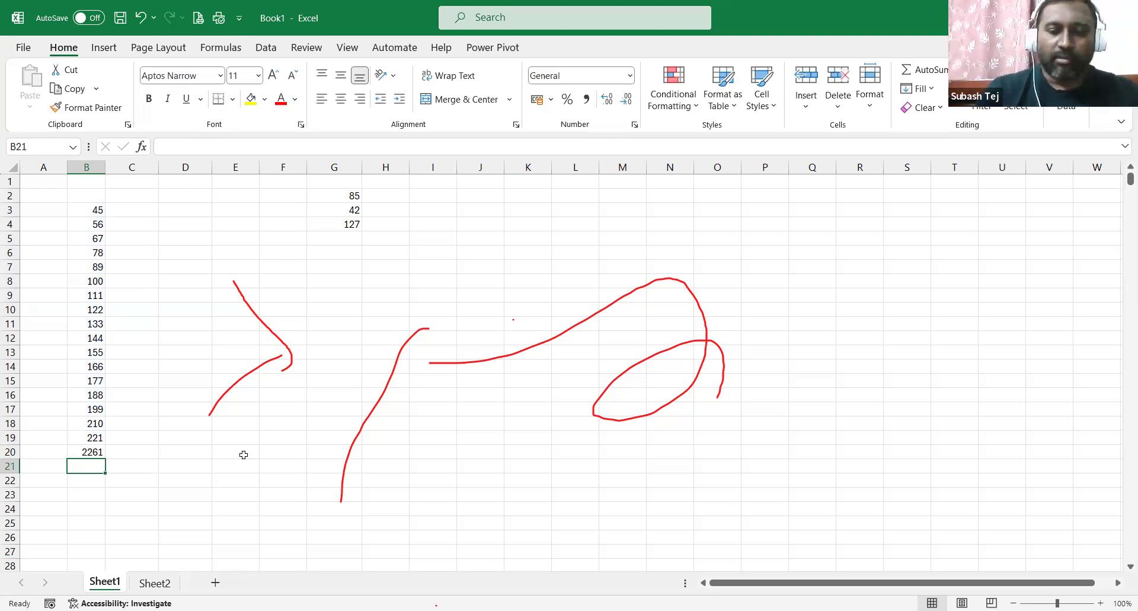
Re-check B20's =SUM(B3:B19) formula and confirm it unchanged.
key("Up")
key("F2")
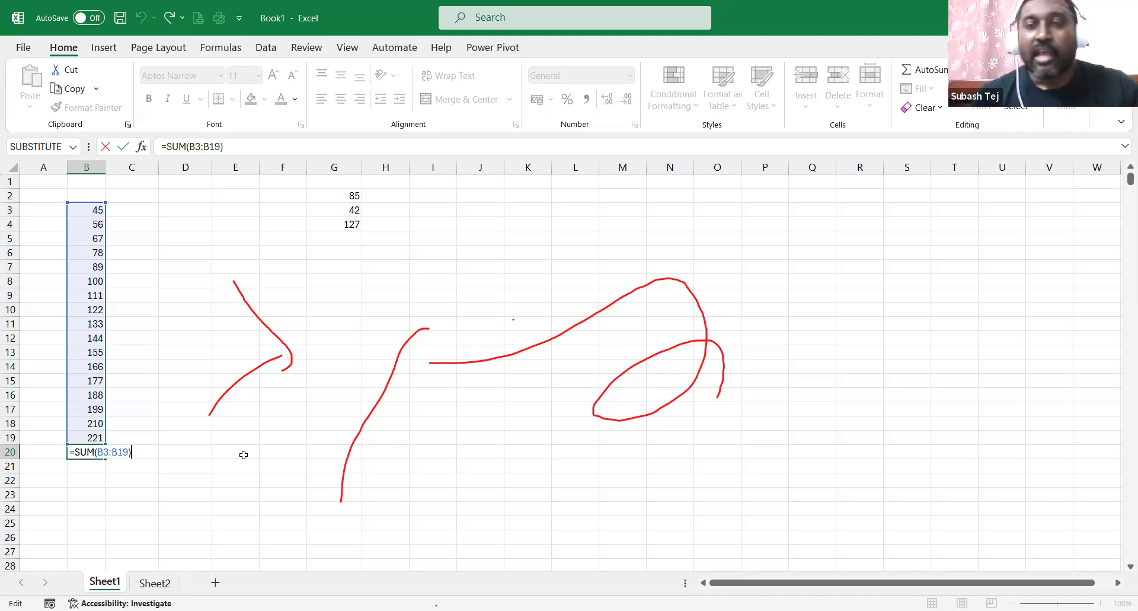
key("ctrl+Return")
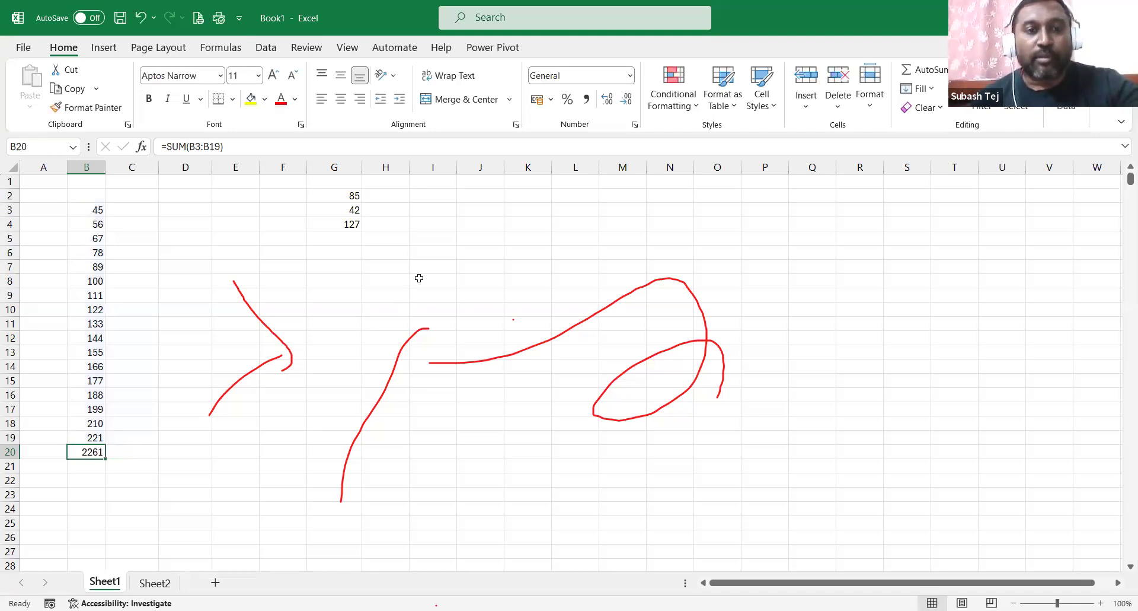
left_click(419, 279)
type("=")
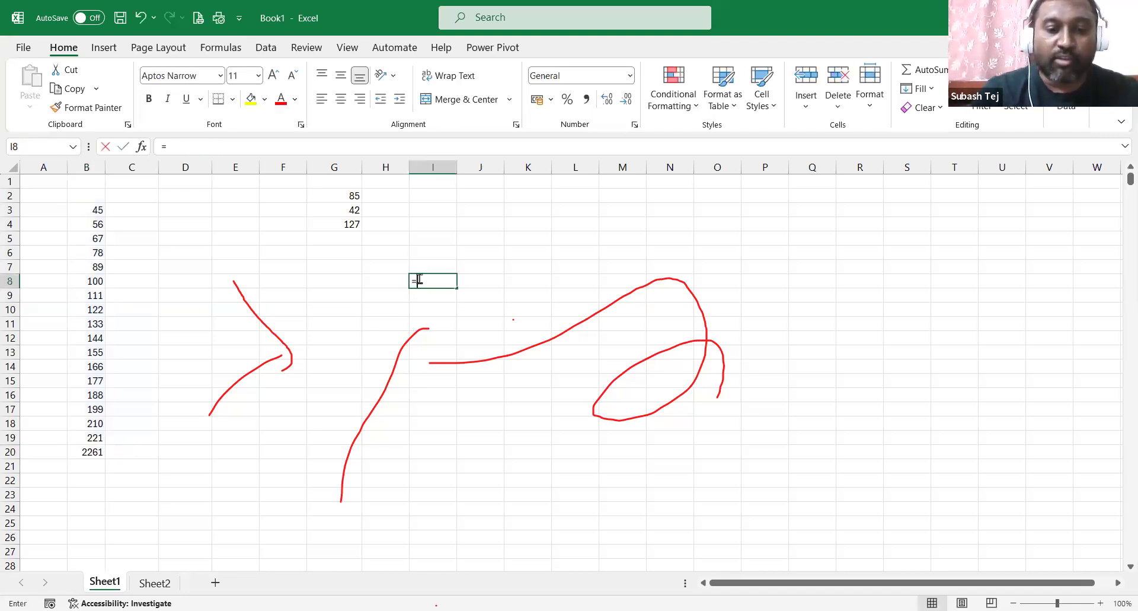
type("sum")
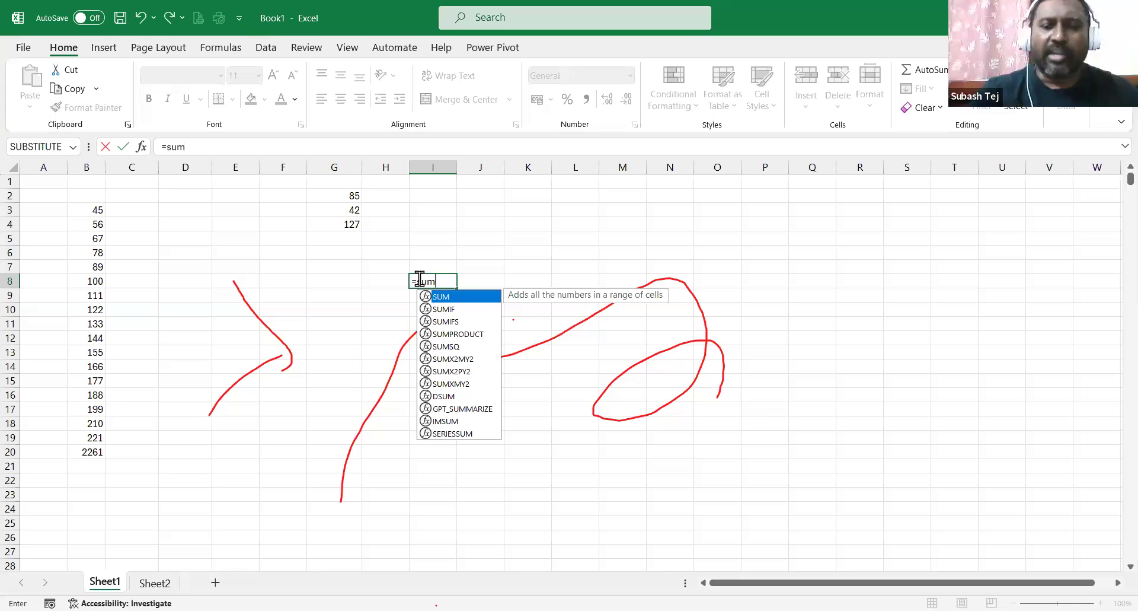
key("Escape")
left_click(276, 268)
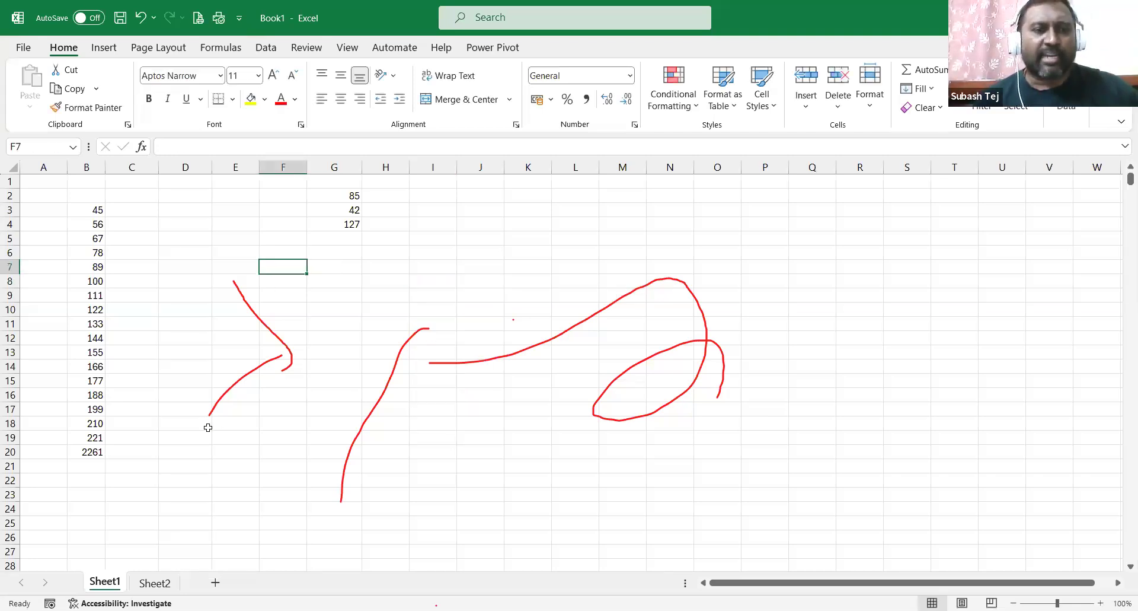
Re-enter =SUM(B3:B19) in B20 by selecting B3 down to B19 with Ctrl+Shift+Down.
left_click(97, 451)
key("Delete")
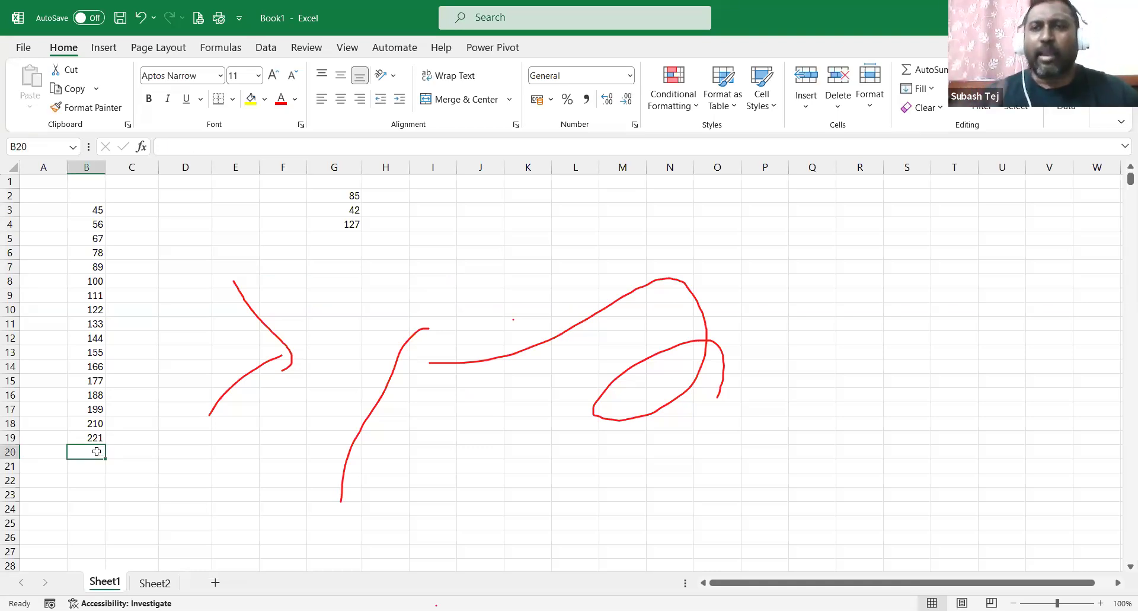
double_click(97, 452)
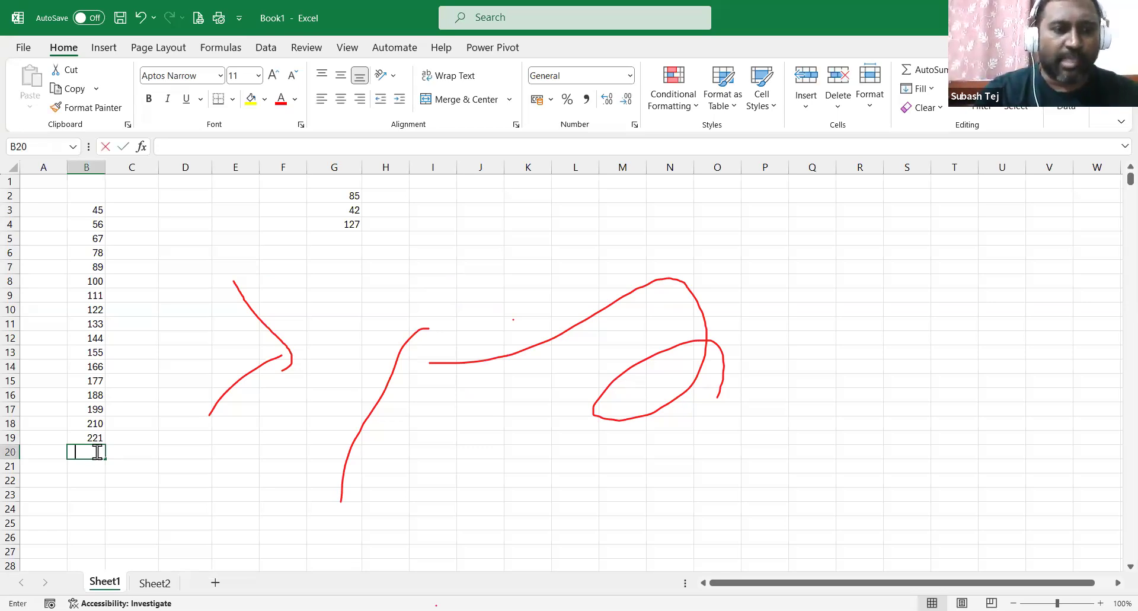
type("=sum(")
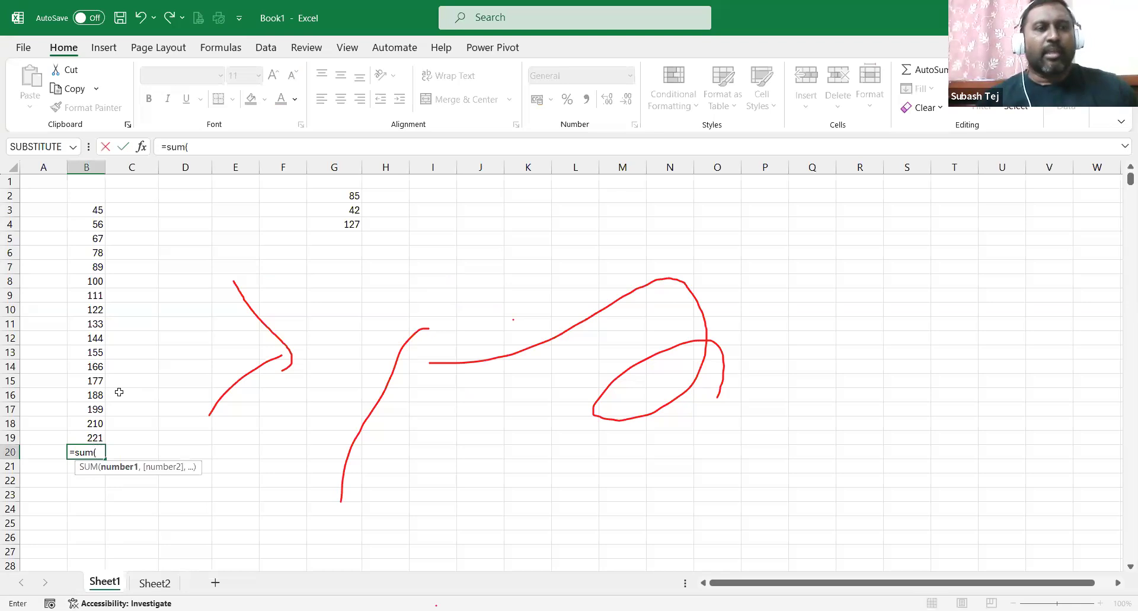
left_click(86, 208)
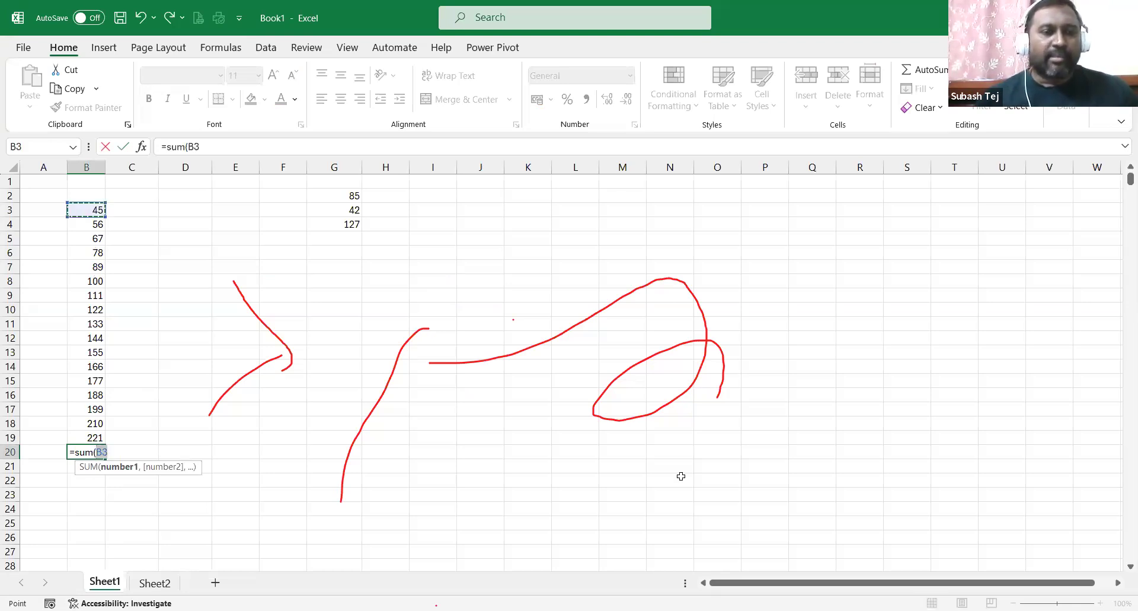
key("ctrl+shift+Down")
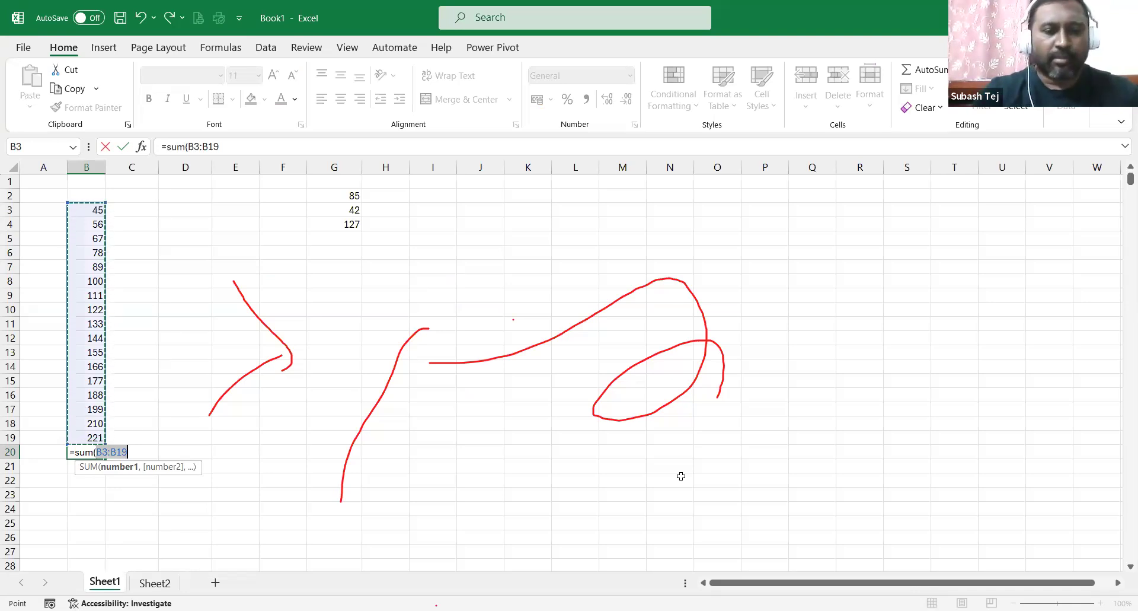
type(")")
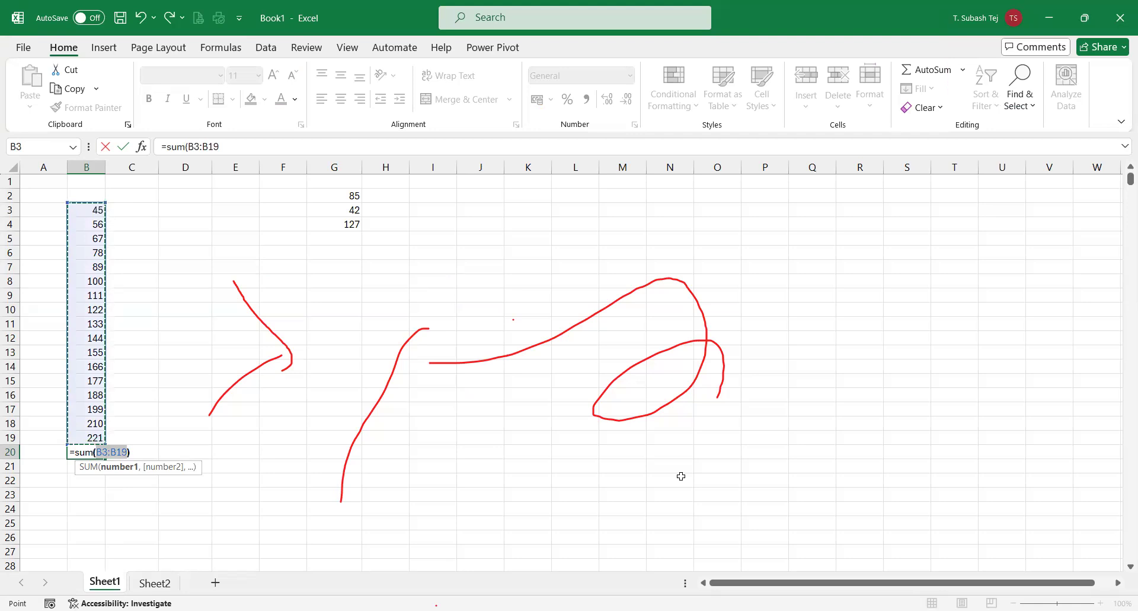
key("Return")
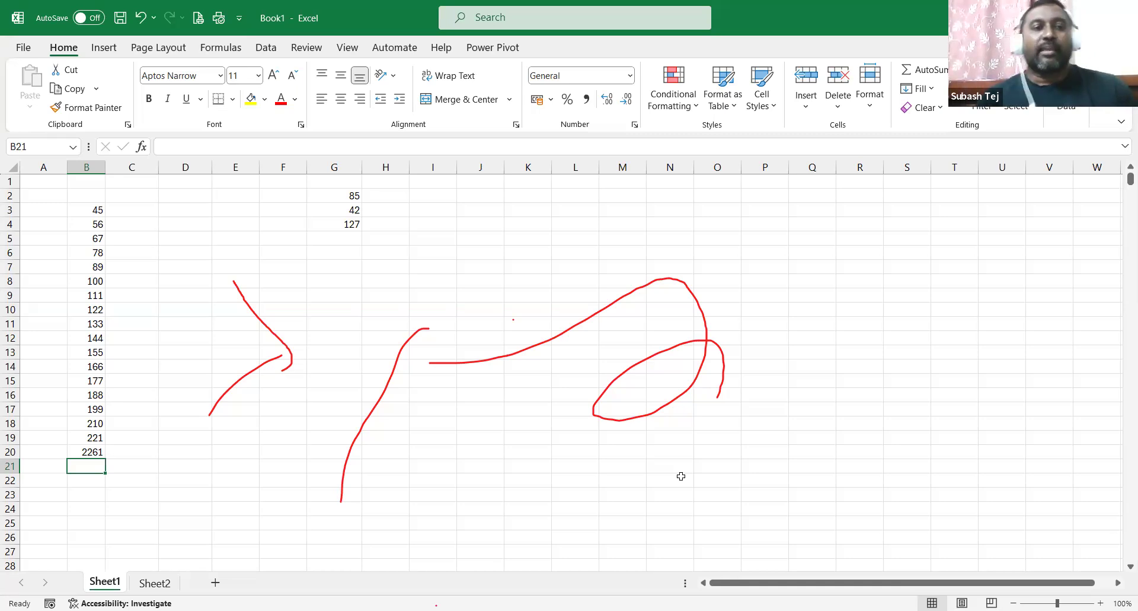
Delete the old numbers and totals in A2:I19.
left_click_drag(59, 196, 432, 427)
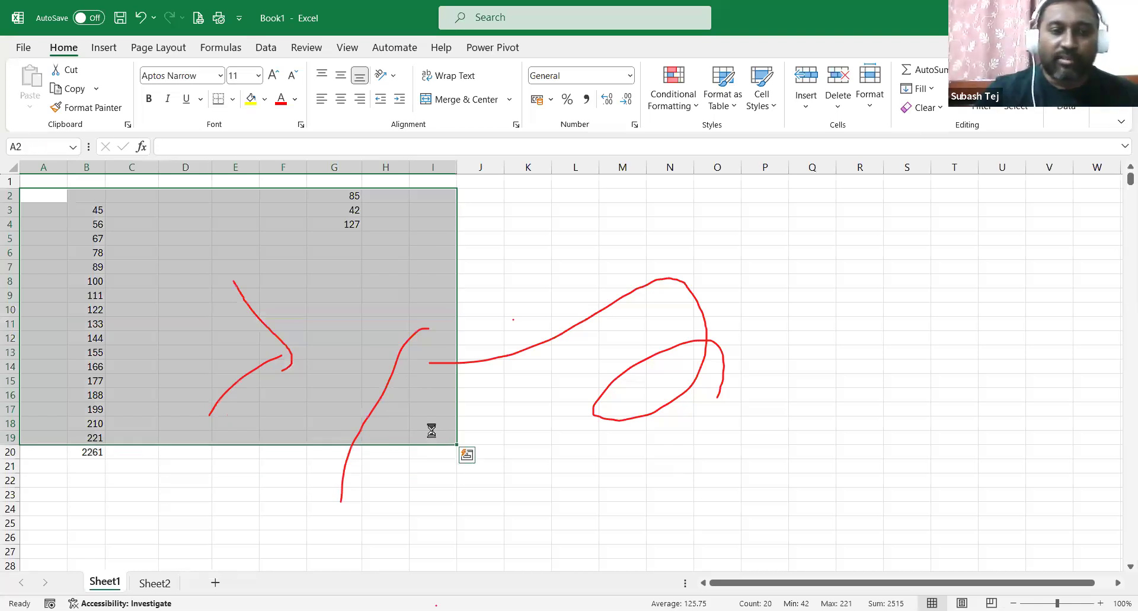
key("Delete")
left_click(96, 449)
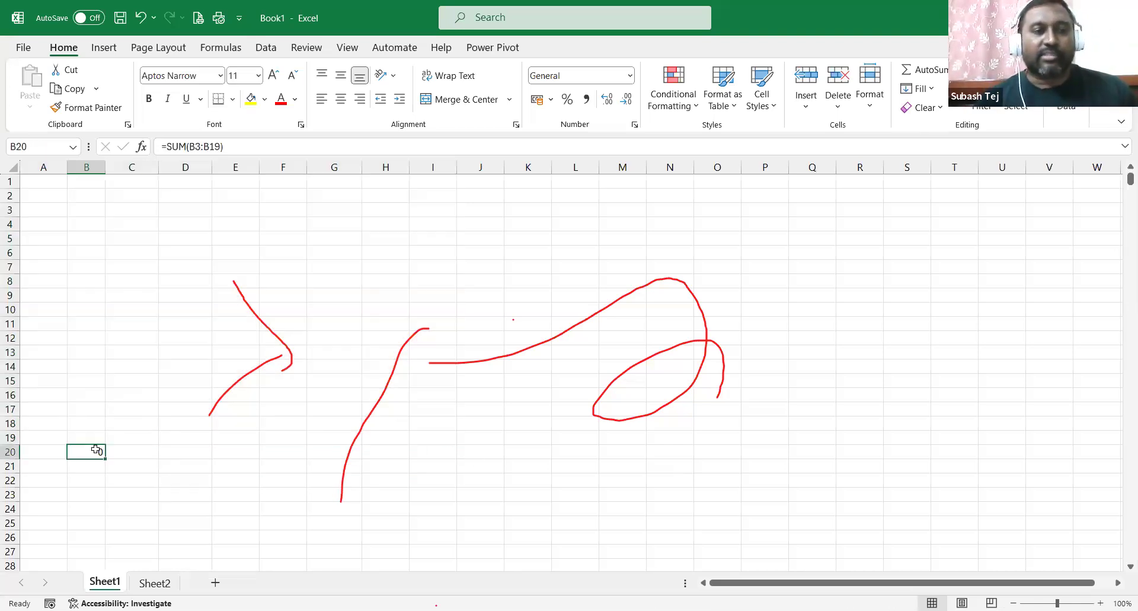
Enter 34 in D3, 56 in G7, 48 in E11 and 89 in I3.
left_click(197, 207)
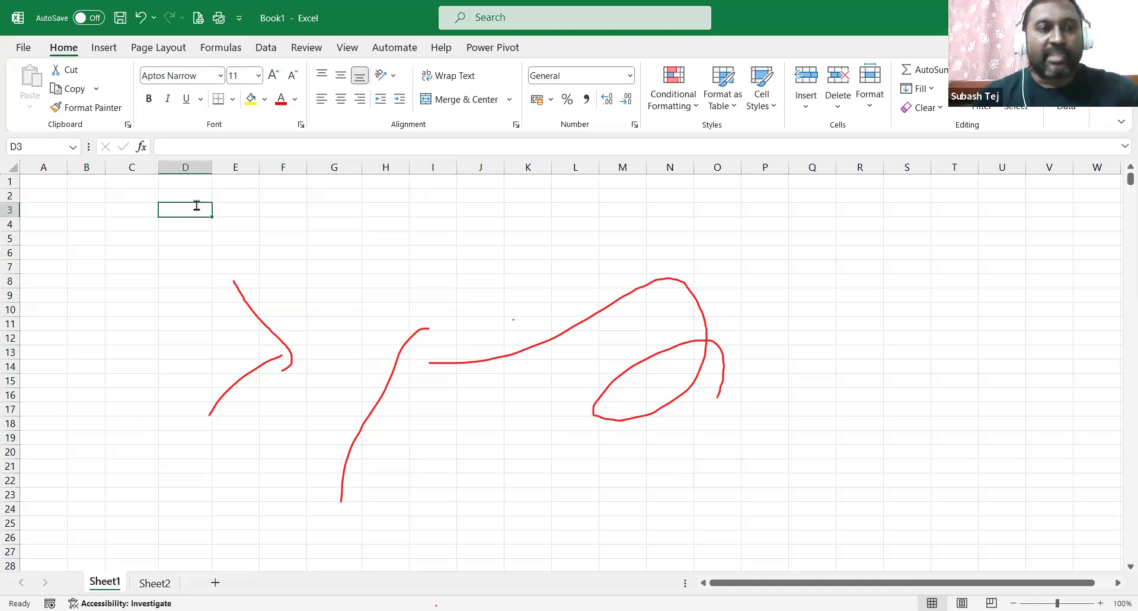
type("34")
left_click(353, 264)
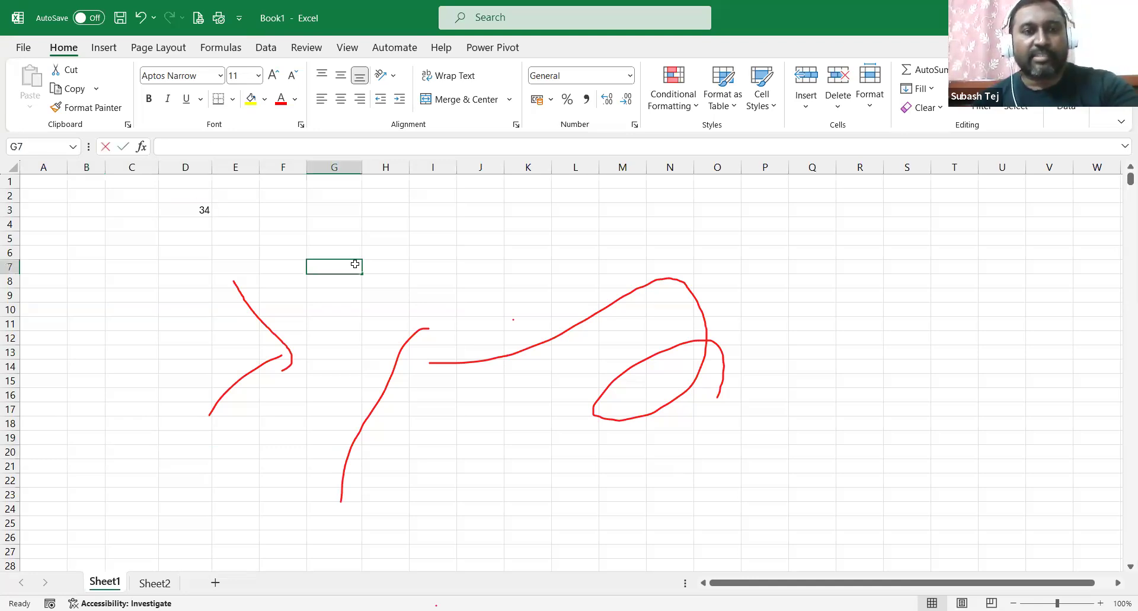
type("56")
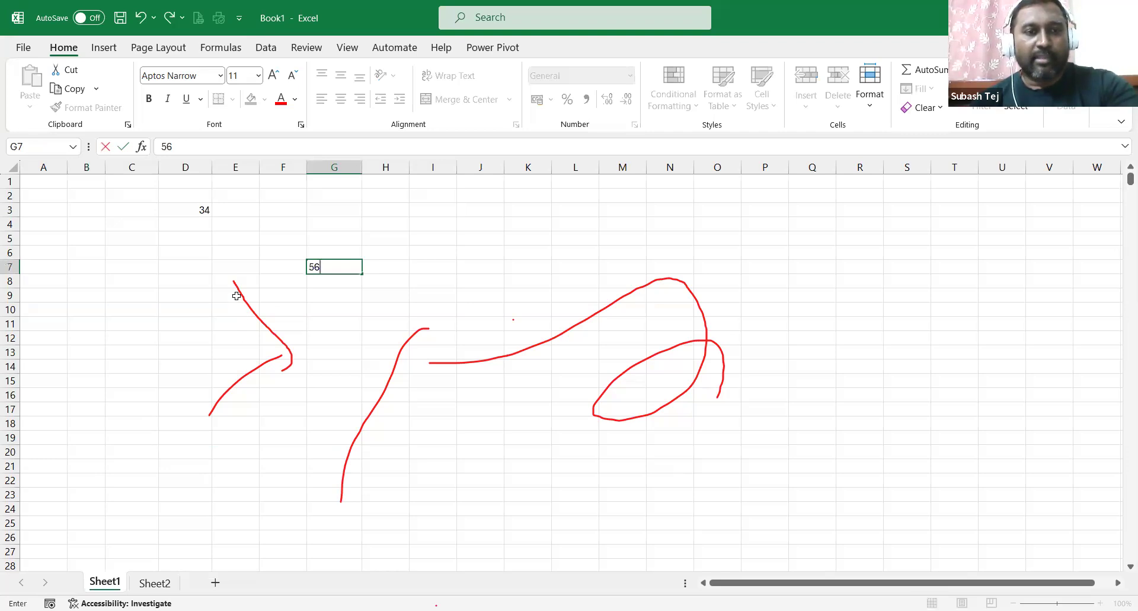
left_click(236, 317)
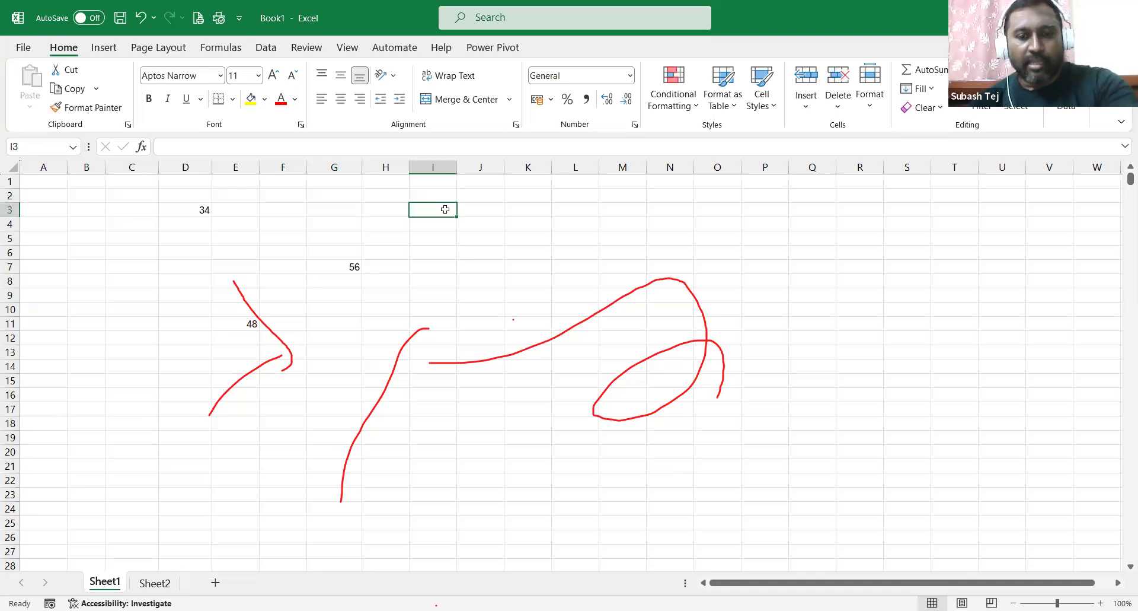
type("89")
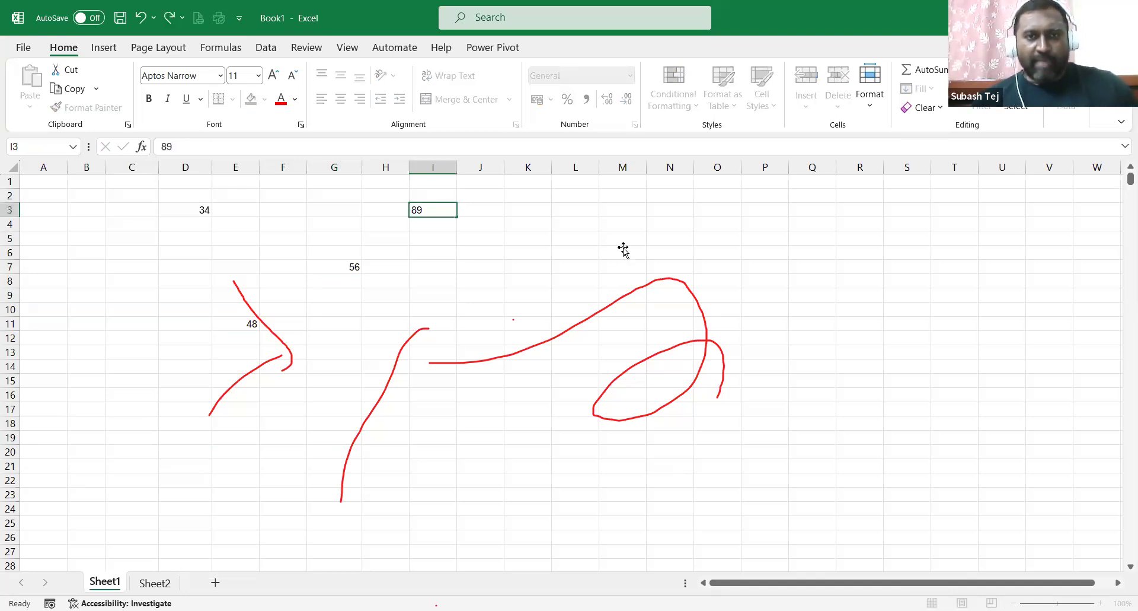
left_click(621, 240)
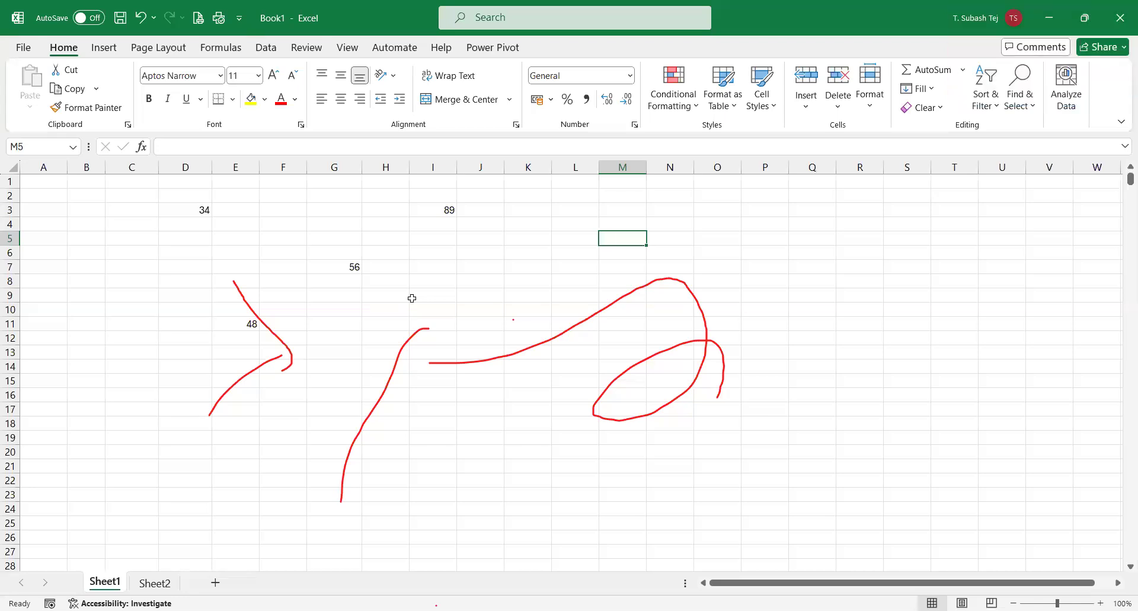
Enter =sum(d3,I3,G7,E11) in M5 by clicking each cell, giving 227.
type("=")
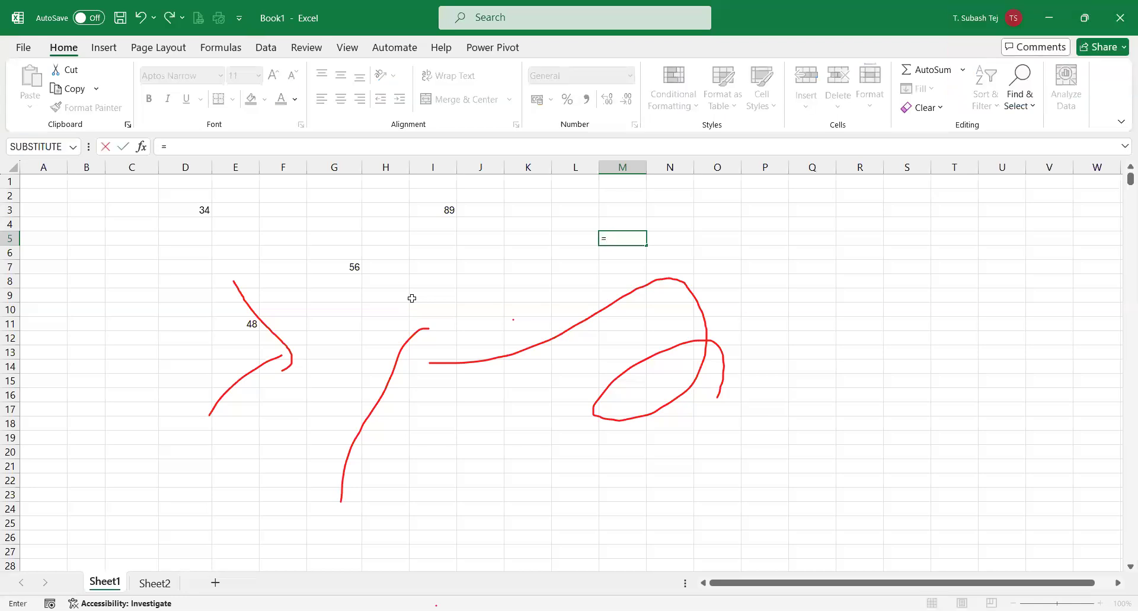
type("sum")
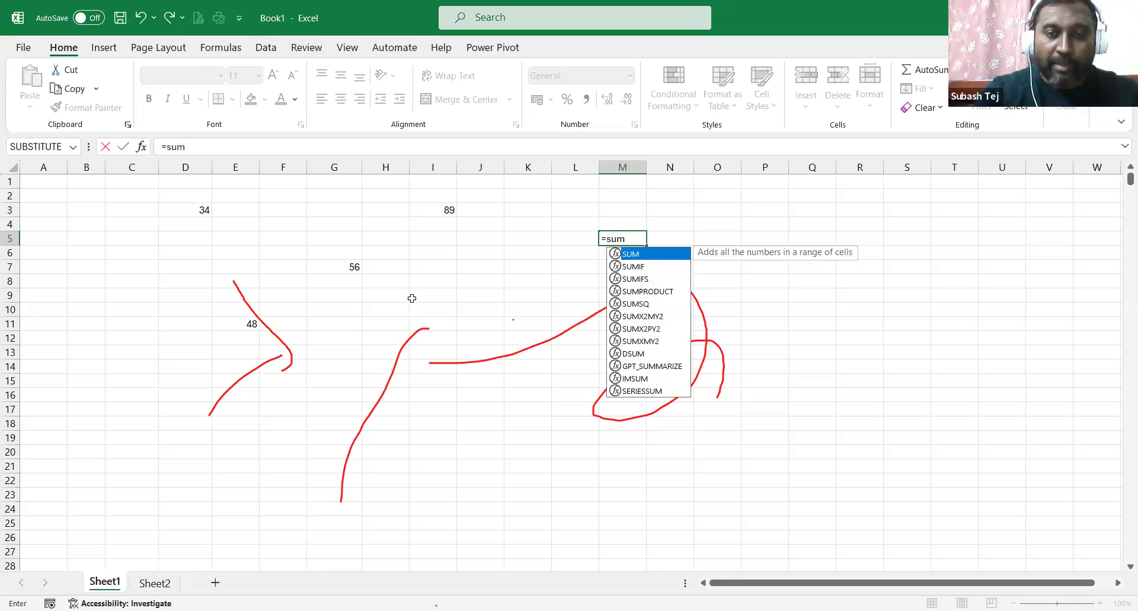
type("(")
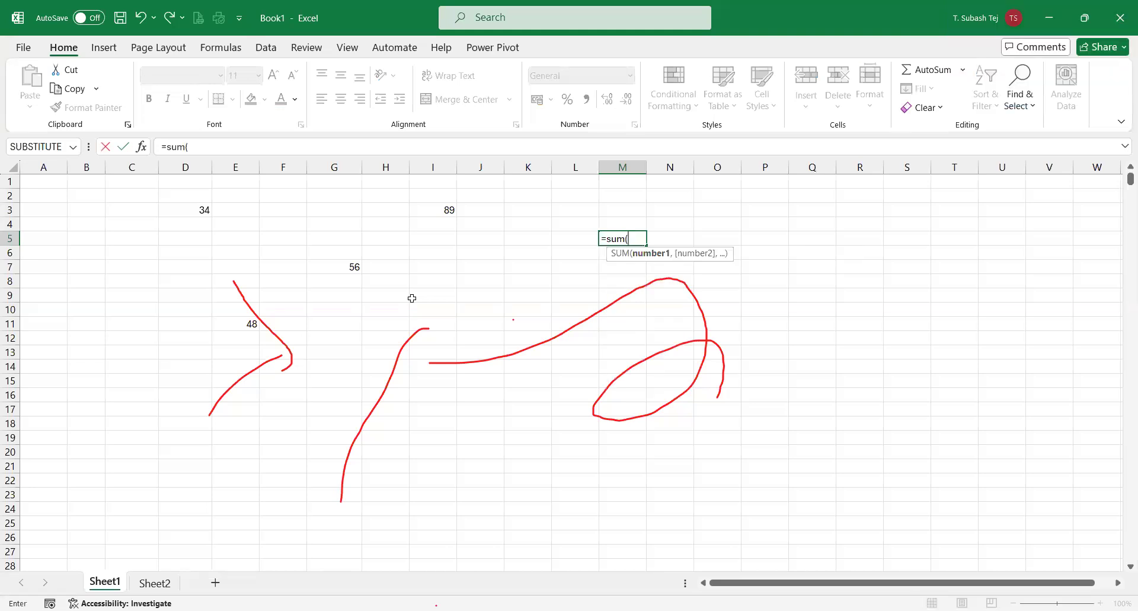
type("d3")
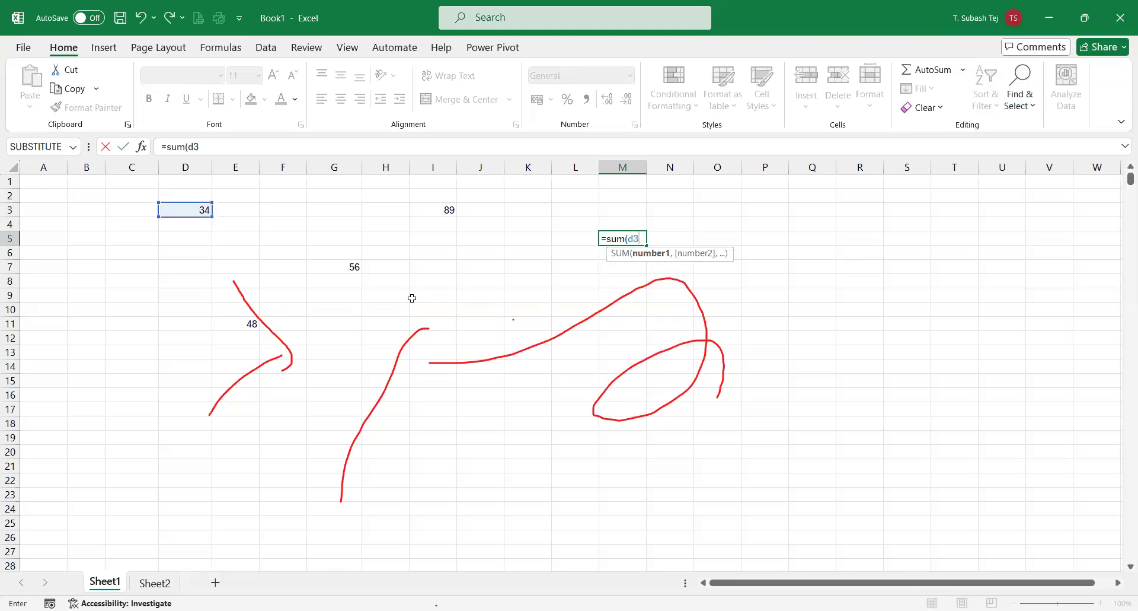
type(",")
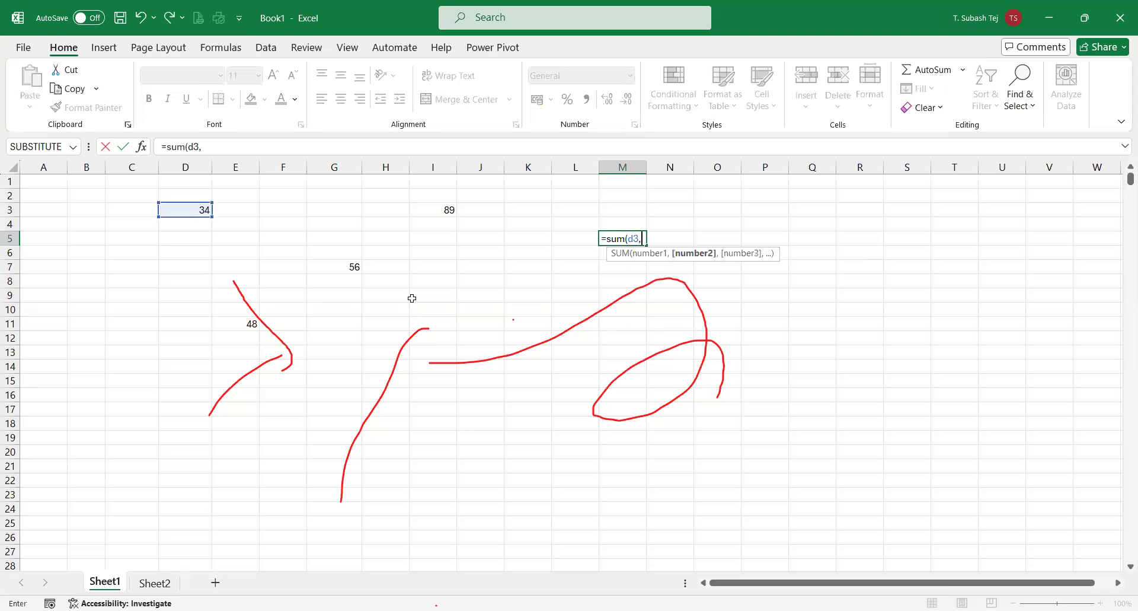
left_click(433, 211)
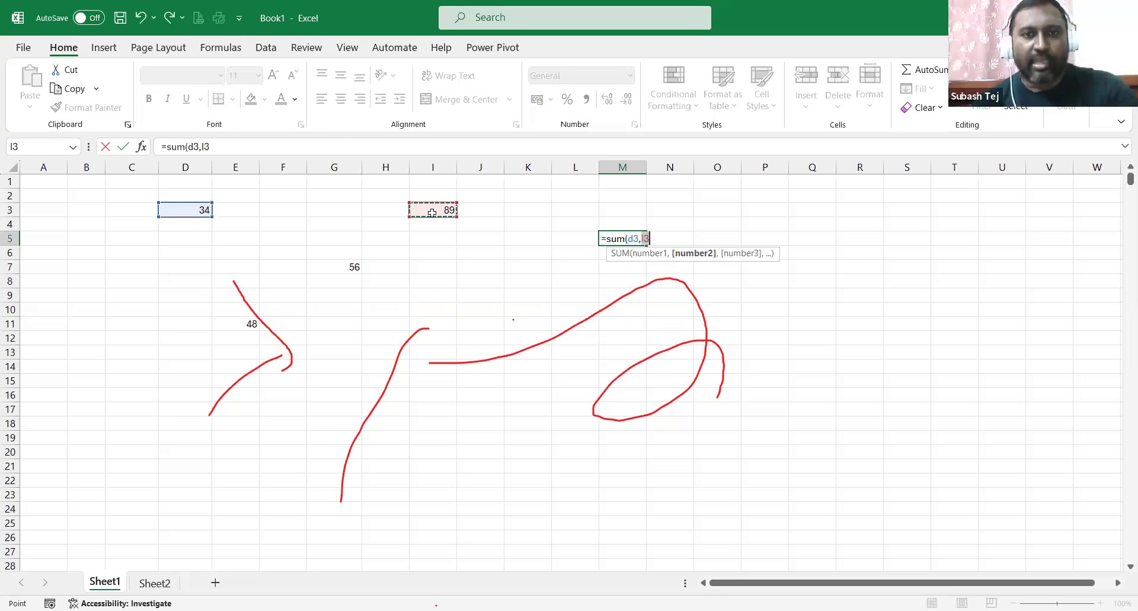
type(",")
left_click(354, 266)
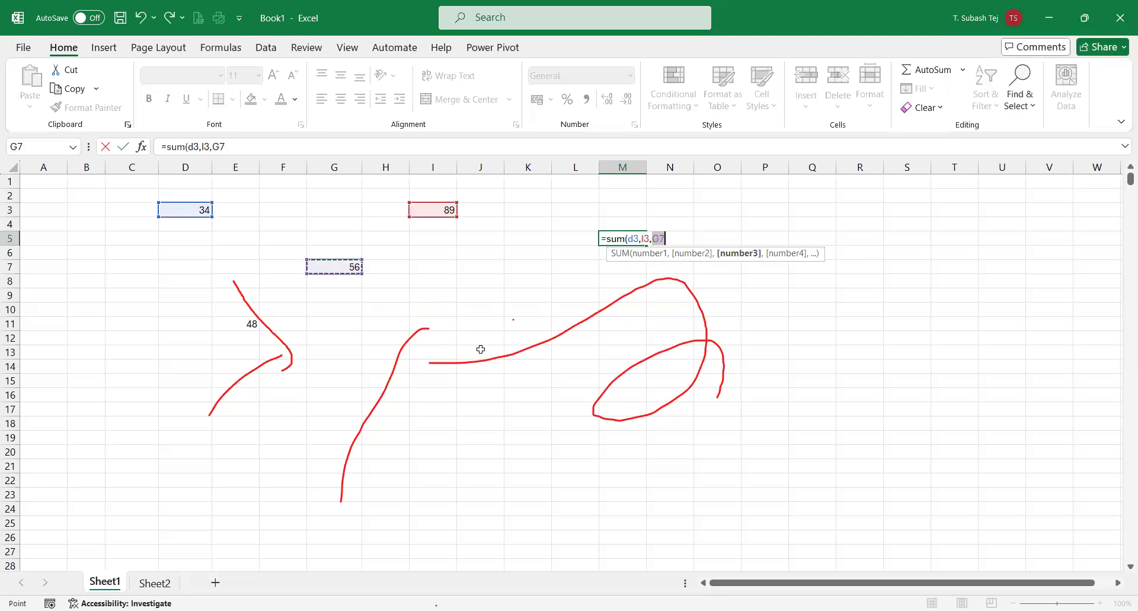
type(",")
left_click(236, 324)
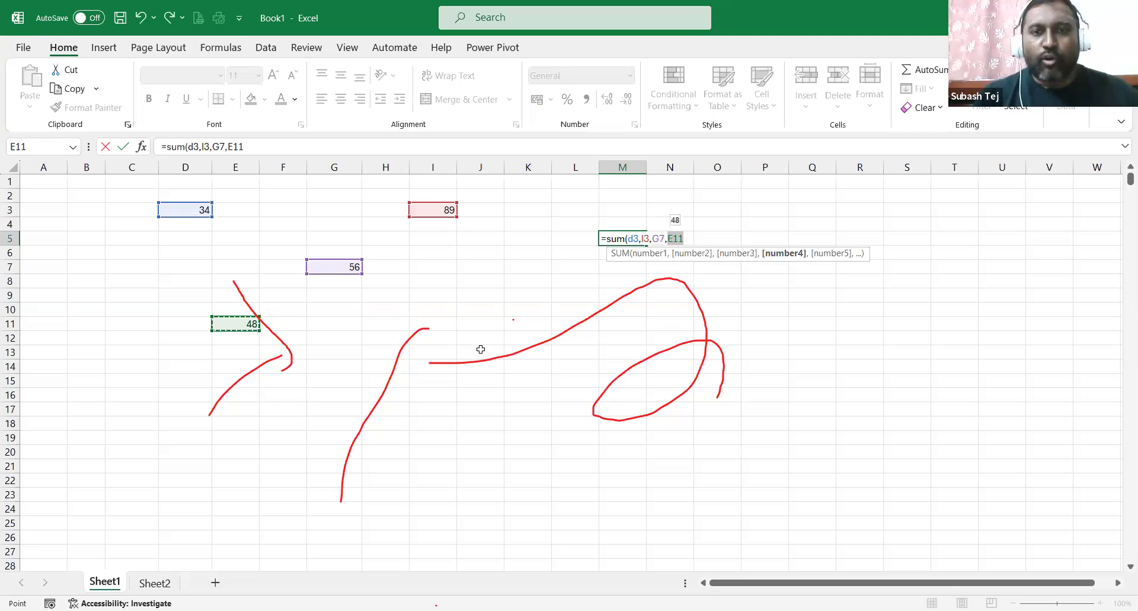
type(")")
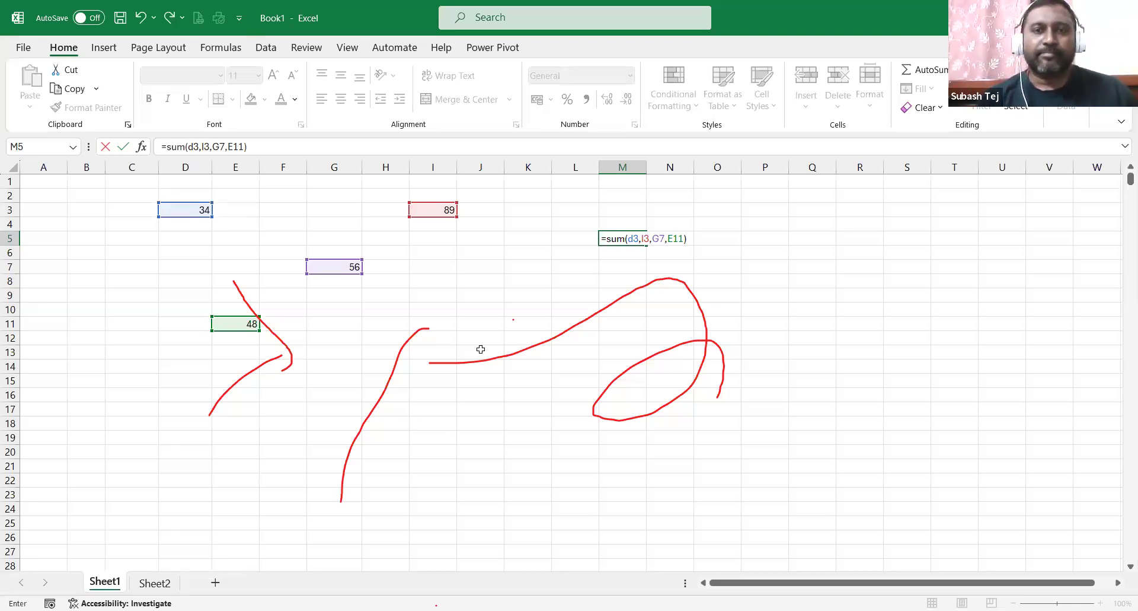
key("Return")
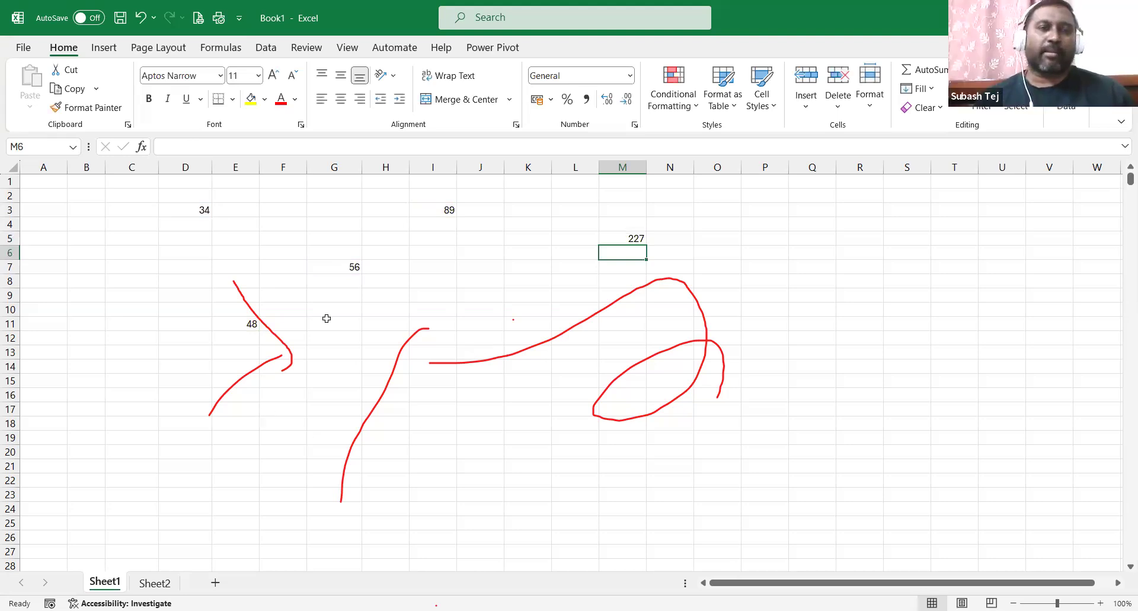
Delete the scattered numbers and their total in D3:M15.
left_click_drag(185, 207, 629, 380)
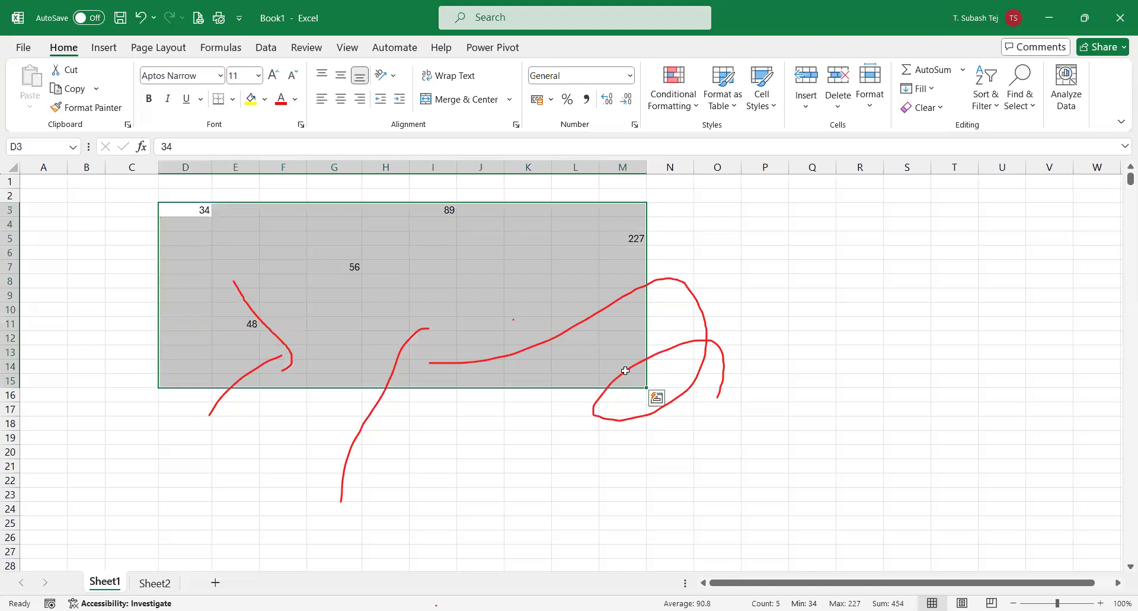
key("Delete")
left_click(89, 212)
Type 56, 45, 89, 24 and 71 down B3:B7.
type("56")
key("Return")
type("4")
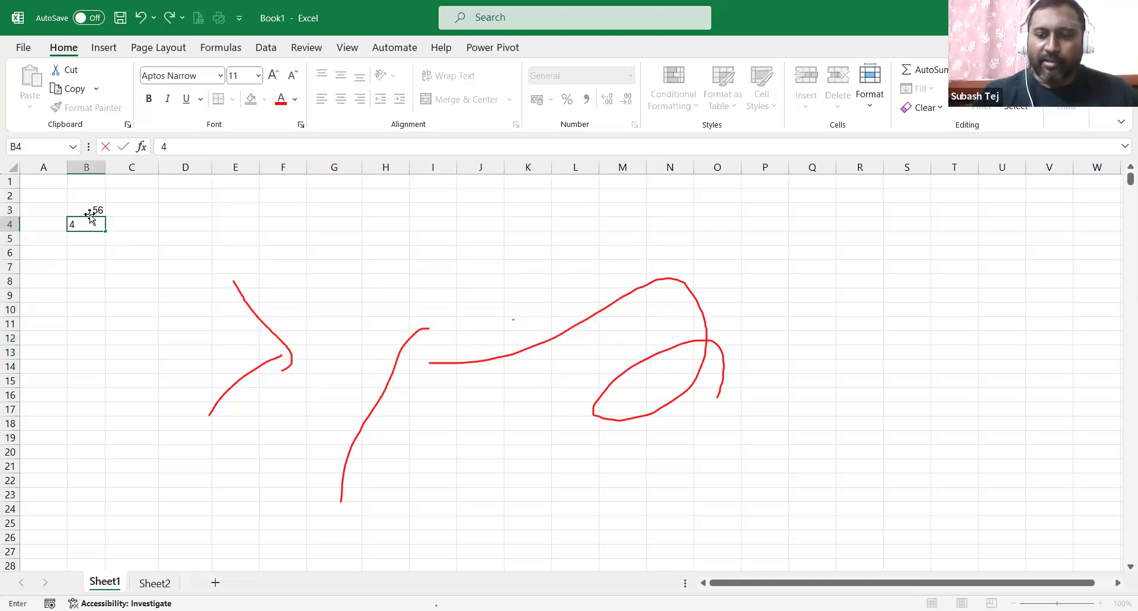
type("5")
key("Return")
type("89")
key("Return")
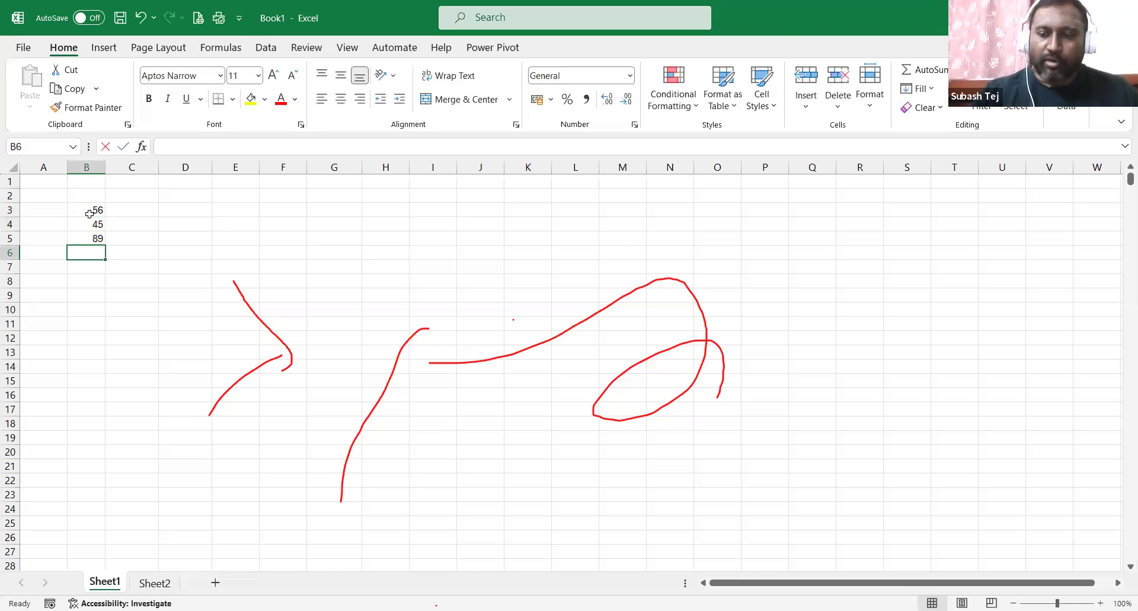
type("24")
key("Return")
type("71")
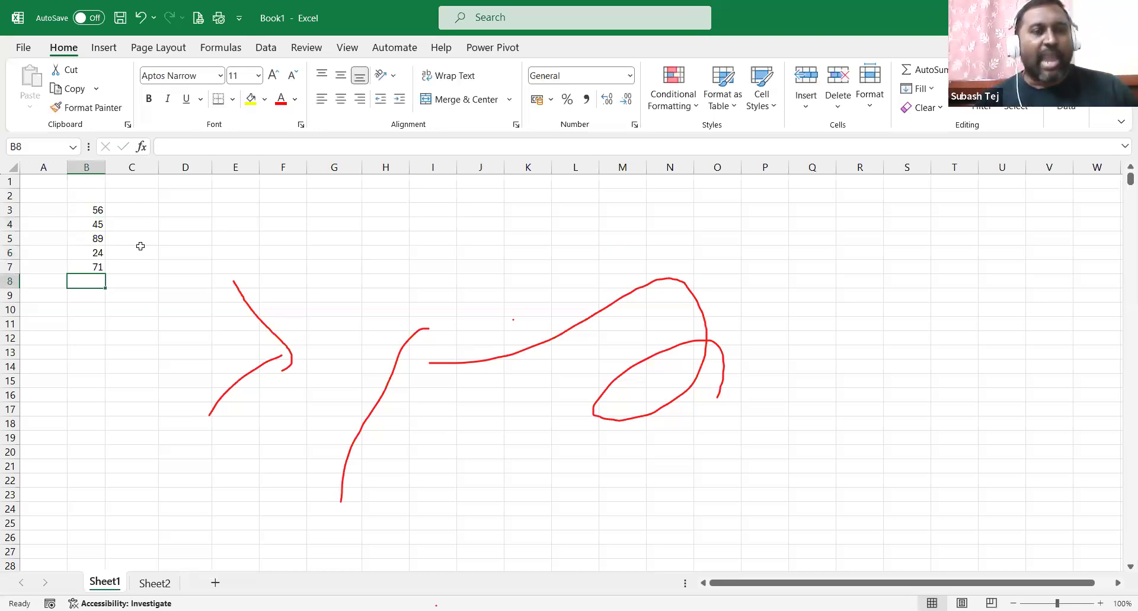
key("Return")
Begin =sum( in B8 with the range starting at B3.
key("F2")
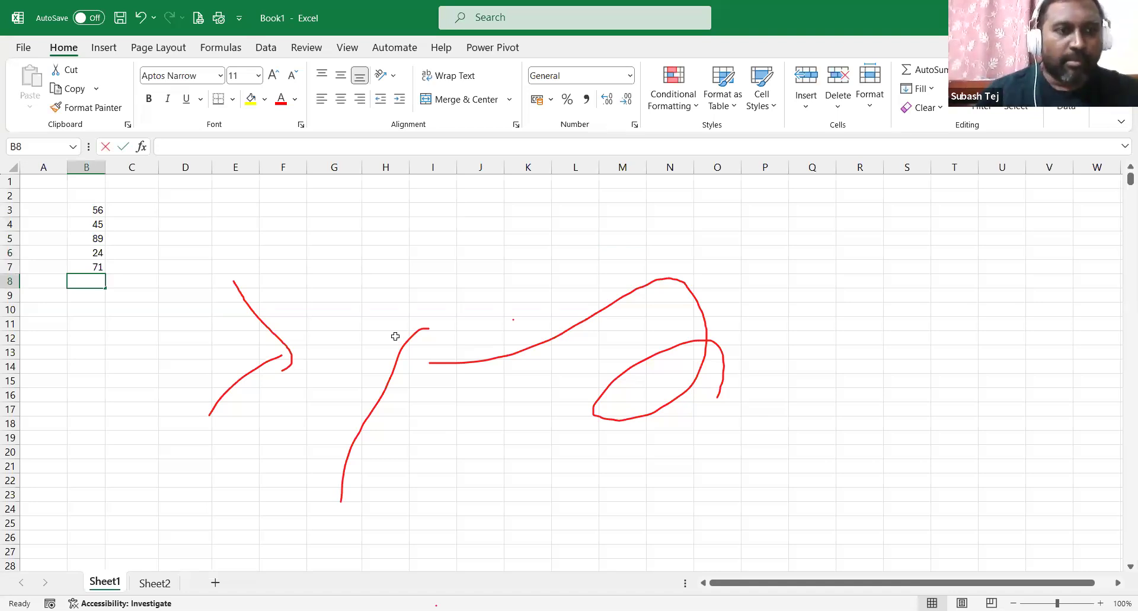
type("=sum(")
left_click(97, 211)
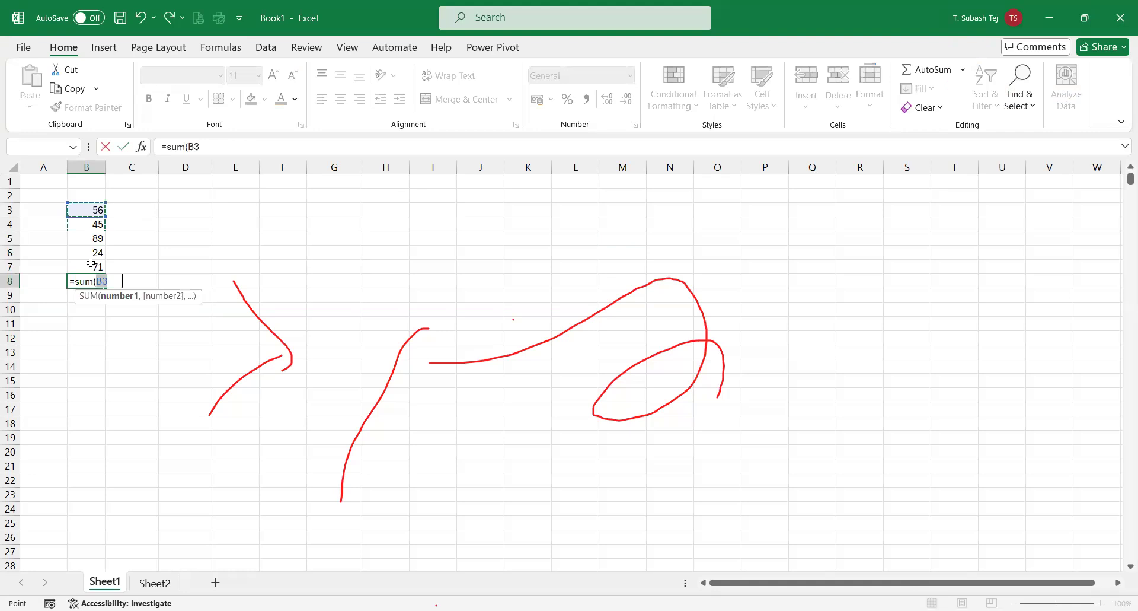
Finish =SUM(B3:B7) in B8 (285), then delete B4's 45 so it drops to 240.
left_click(91, 262, "shift")
key("Return")
left_click(83, 282)
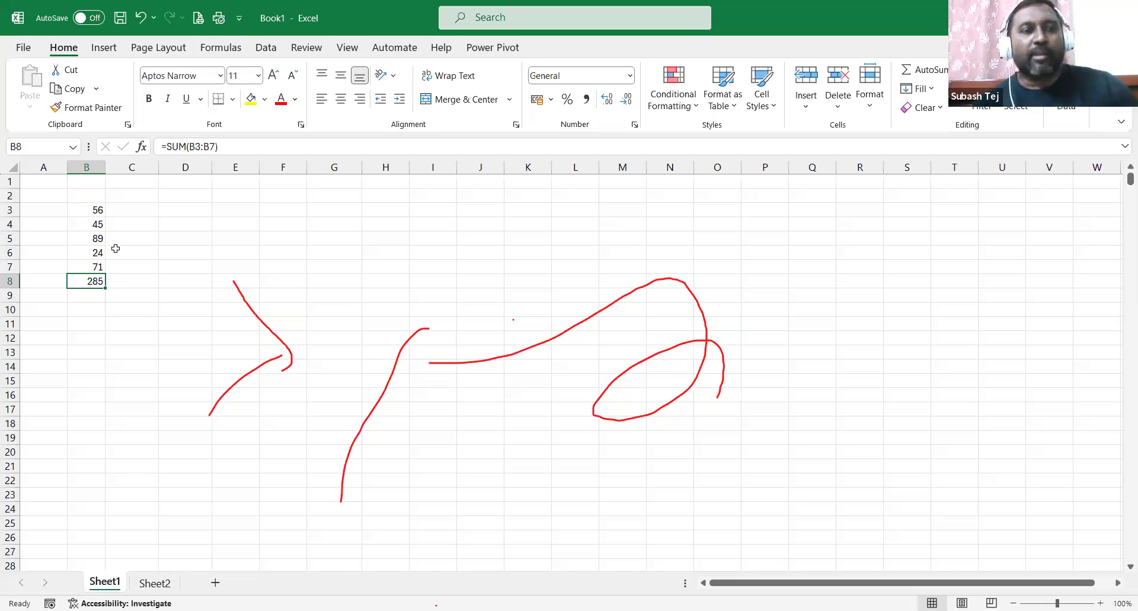
left_click(101, 224)
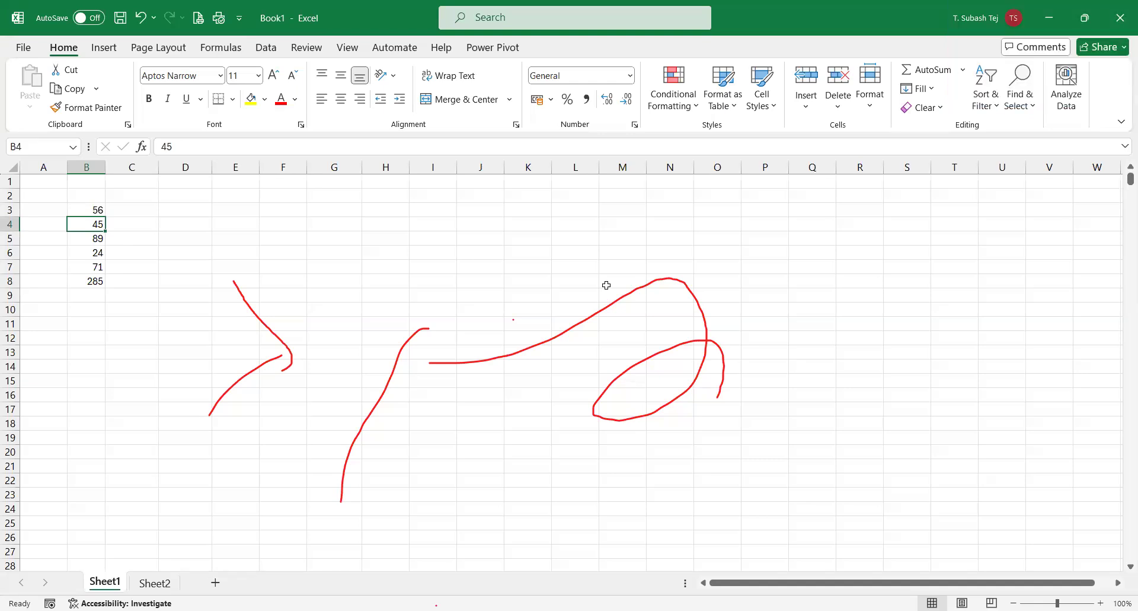
key("Delete")
Review the column B values and B8's SUM formula, ending on empty cell B4.
left_click(92, 209)
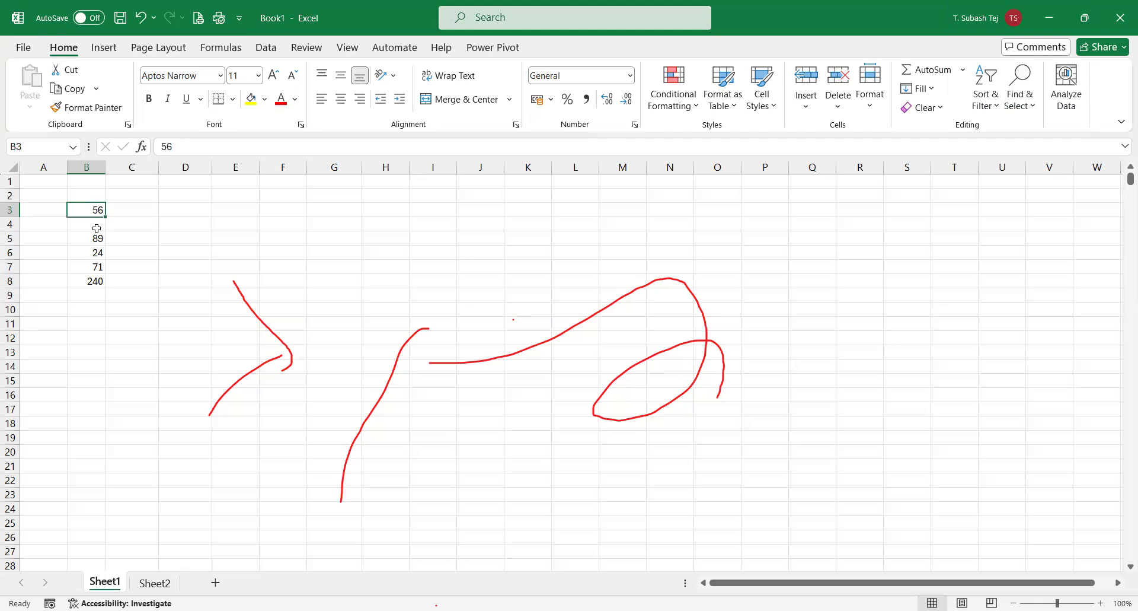
left_click(97, 224)
left_click(97, 237)
key("Down")
key("Down")
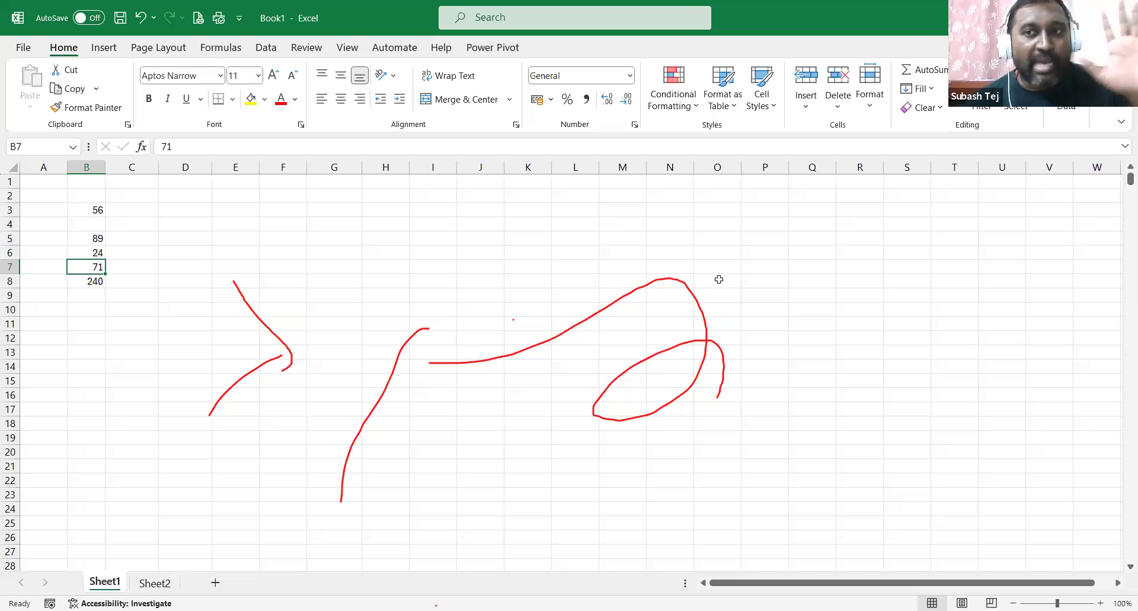
left_click(89, 280)
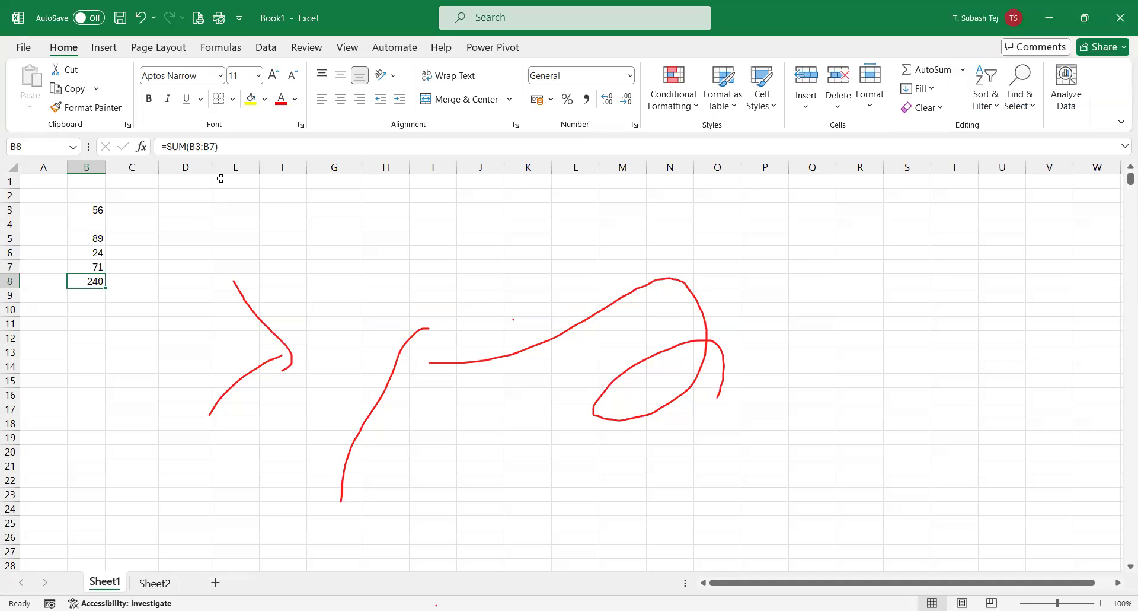
left_click(98, 209)
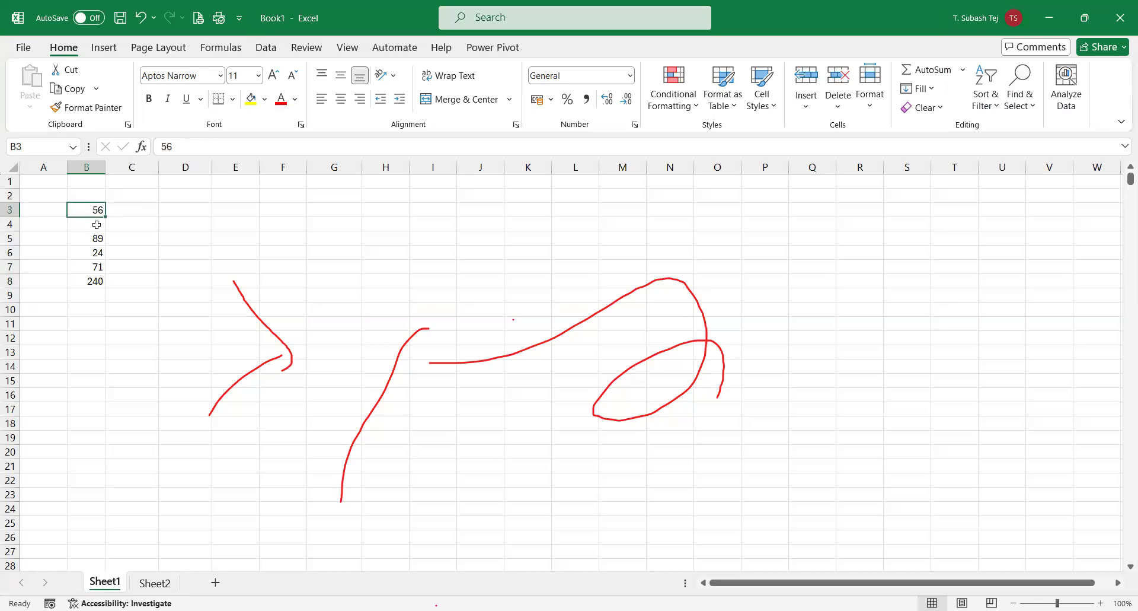
left_click(97, 224)
left_click(97, 239)
left_click(96, 252)
left_click(97, 267)
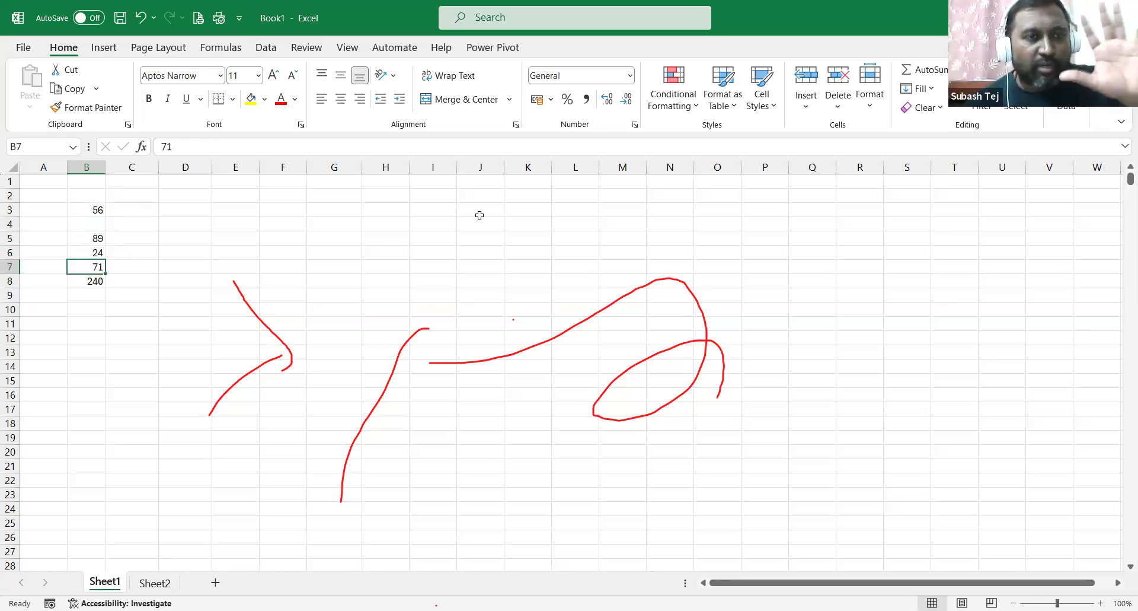
left_click(101, 224)
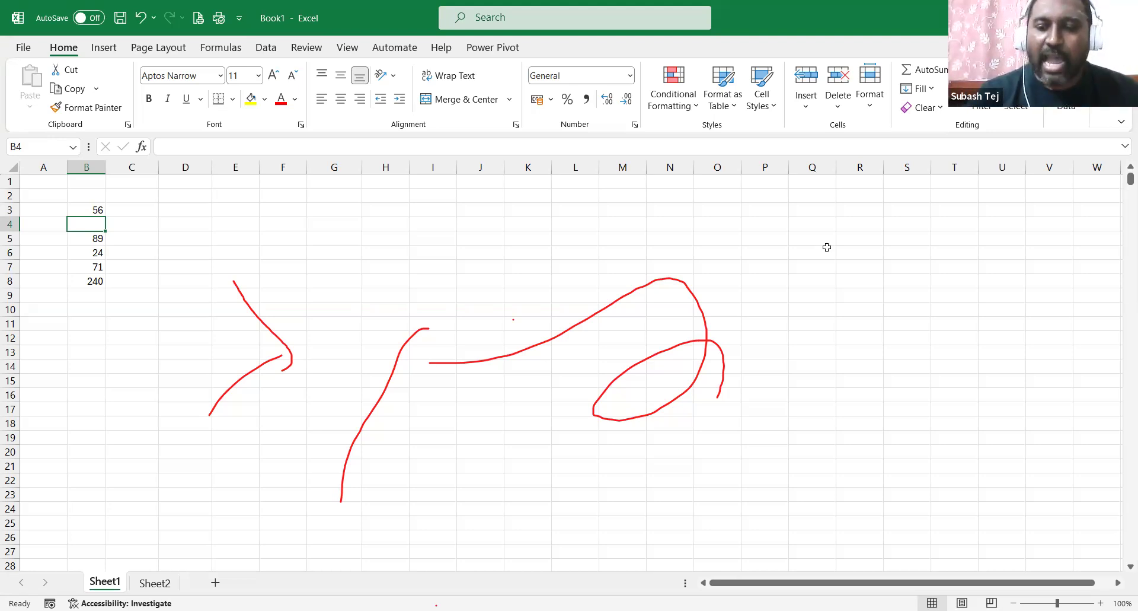
Enter 78 in B4 so the total becomes 318, then clear the B8 total.
type("78")
key("Return")
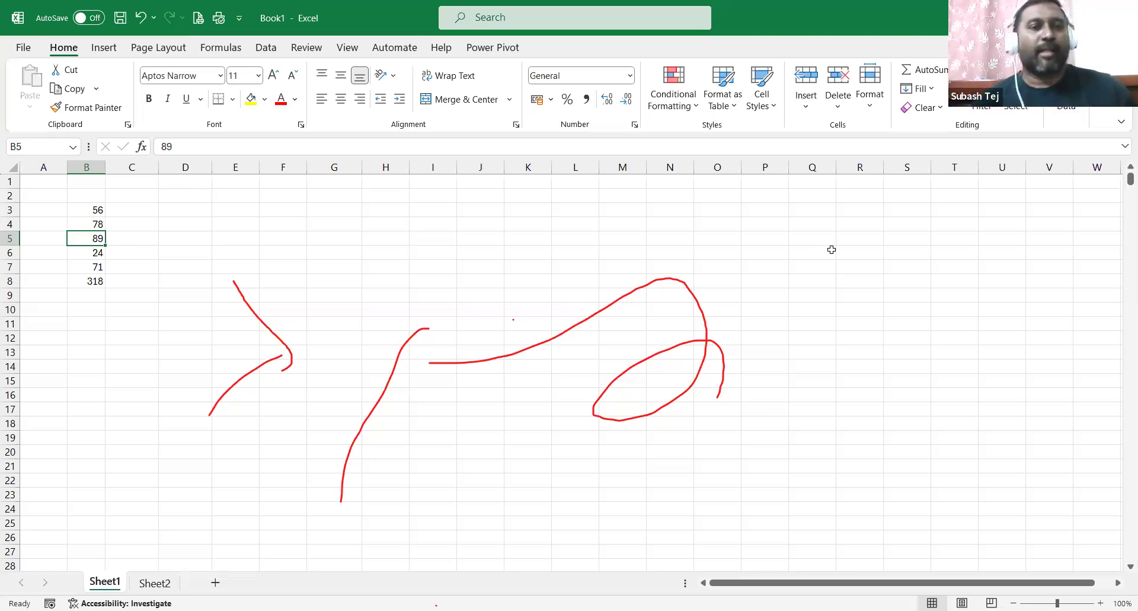
left_click(98, 282)
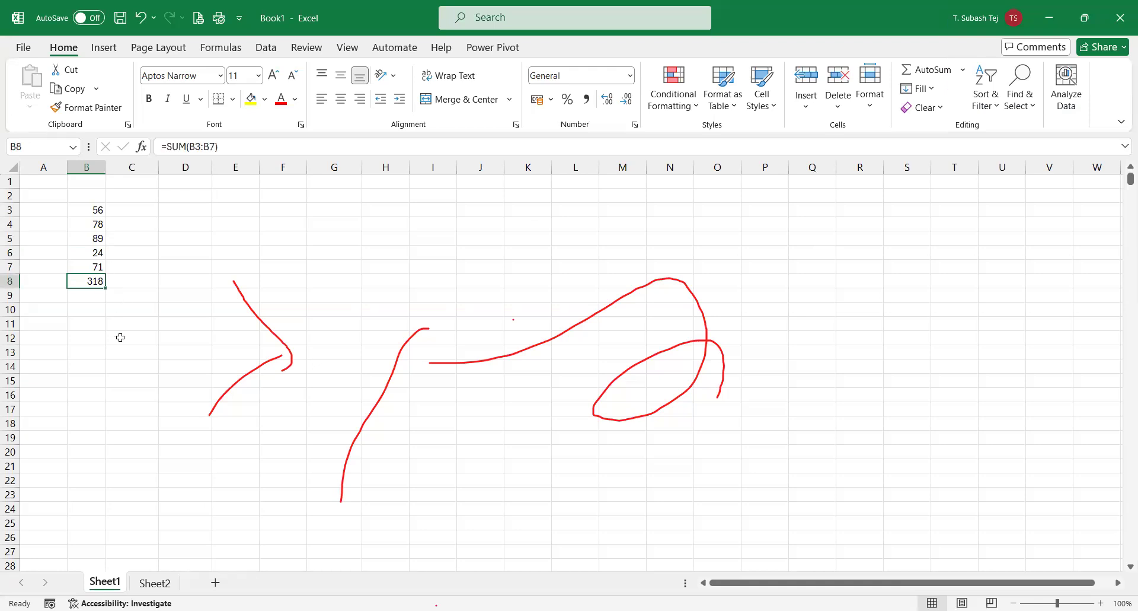
key("Delete")
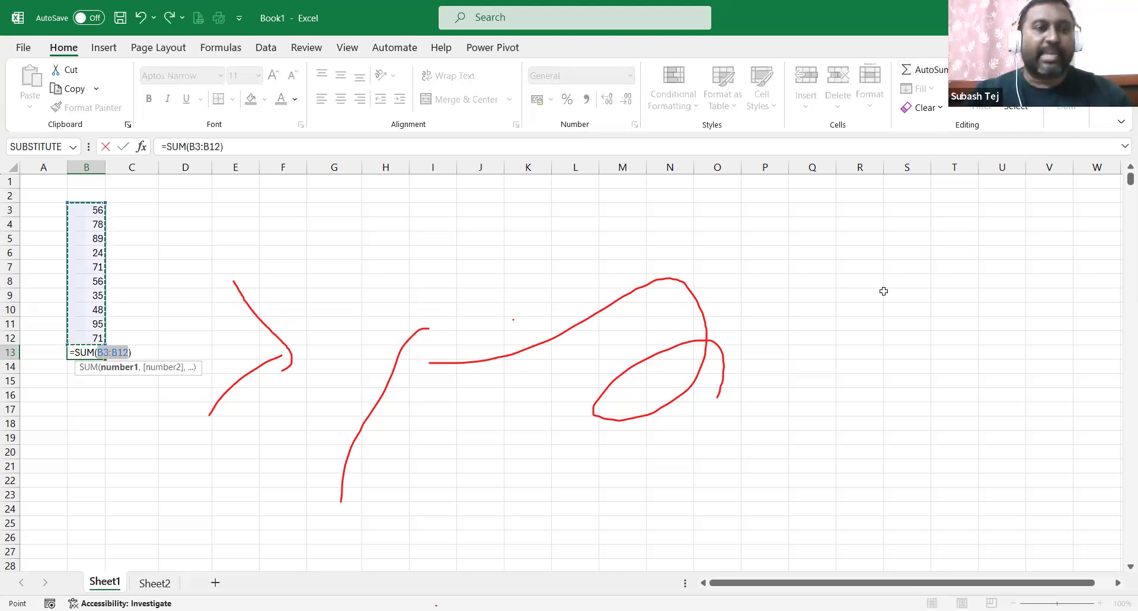
Commit the =SUM(B3:B12) formula in B13 so it totals the ten numbers to 623.
key("Return")
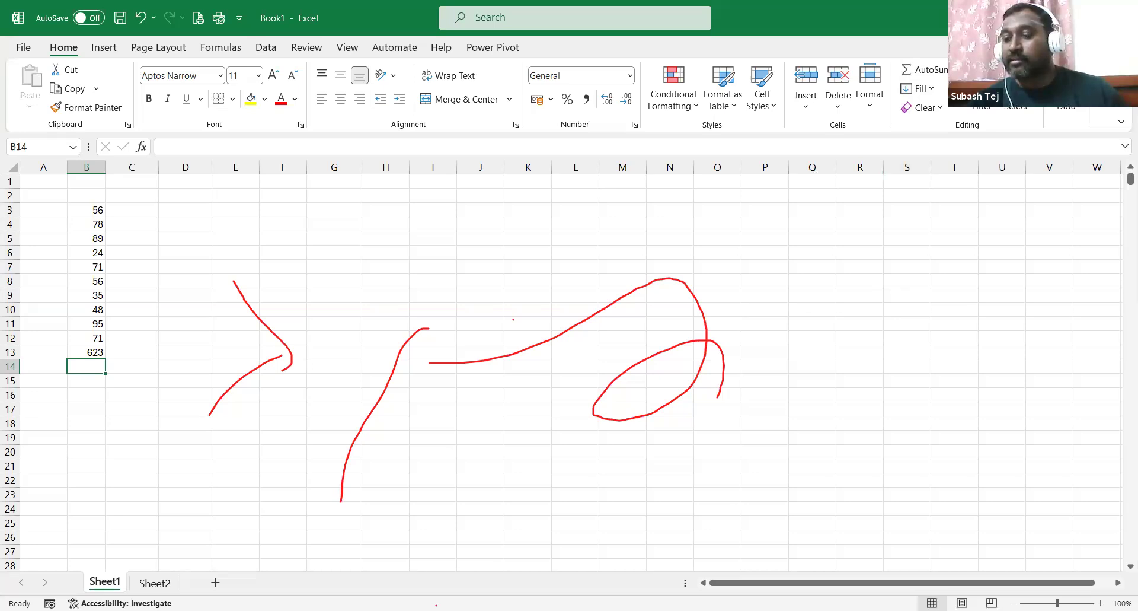
left_click(524, 320)
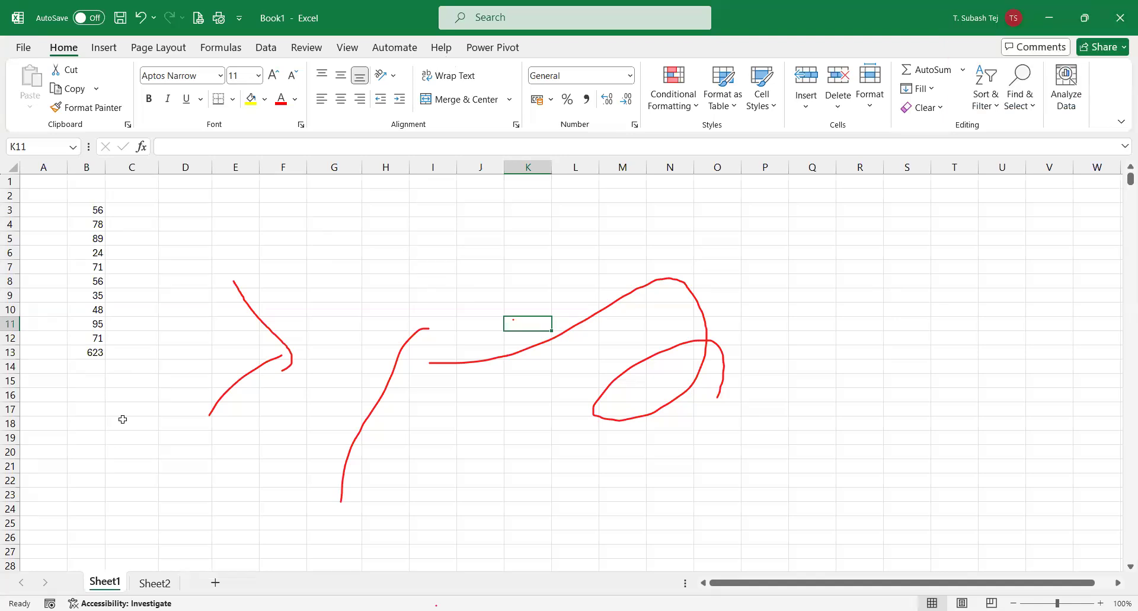
Clear the 623 SUM total from B13, then select cell E3.
key("ctrl+z")
key("Delete")
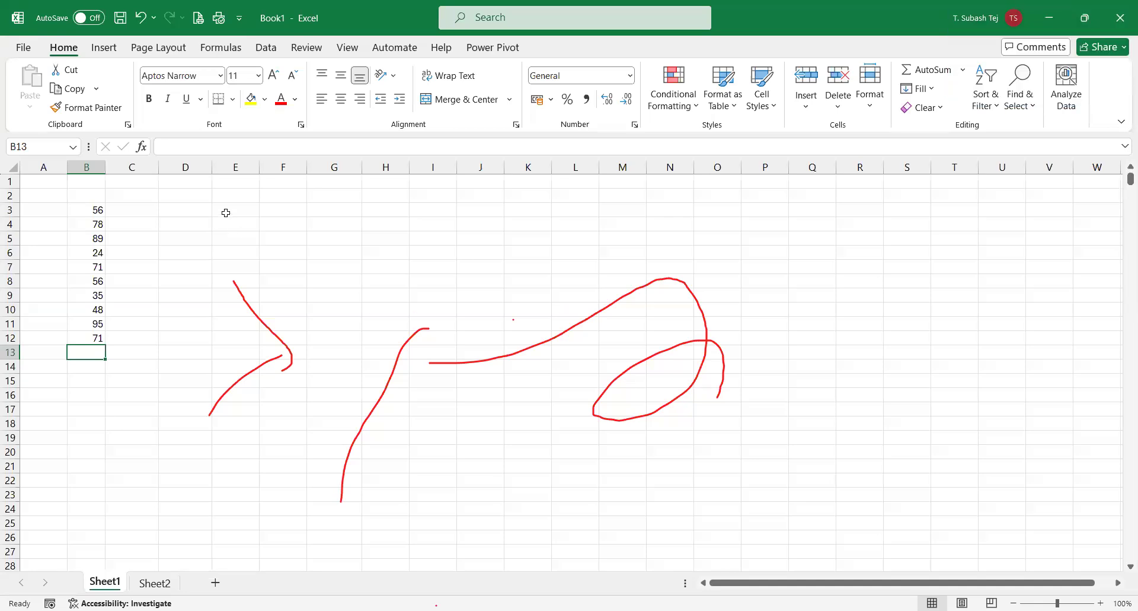
left_click(226, 213)
double_click(227, 213)
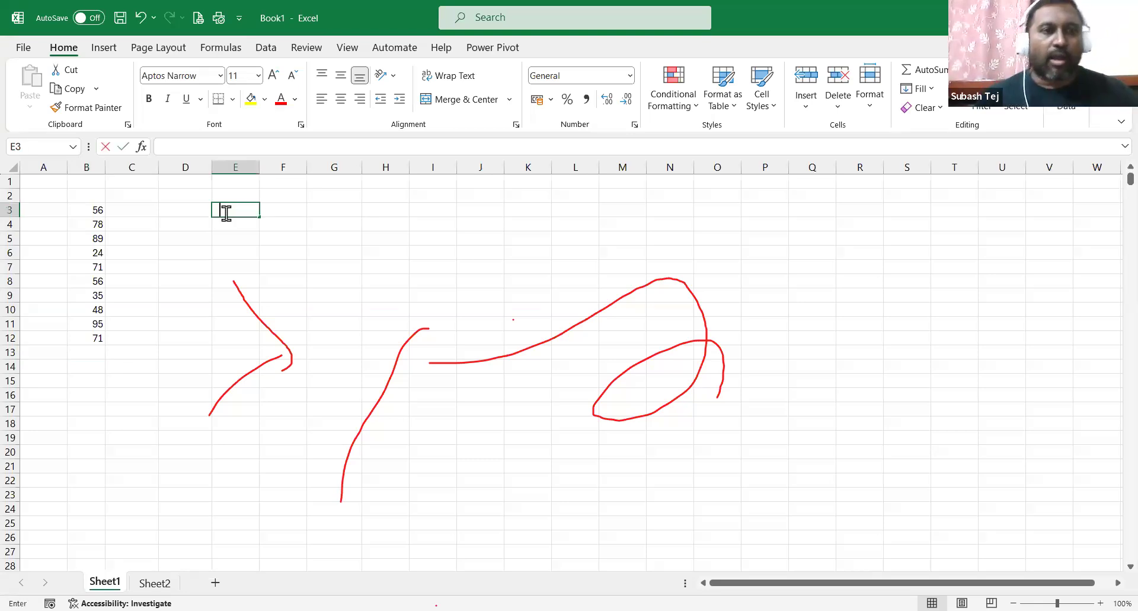
type("=sum(")
left_click(99, 210)
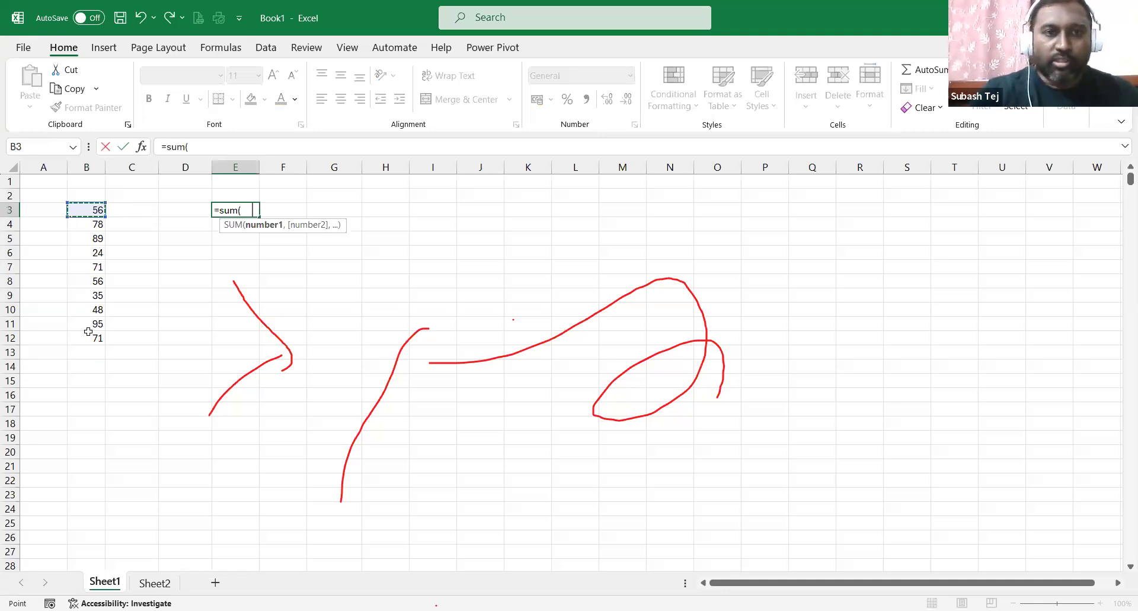
left_click(89, 331, "shift")
type(")/")
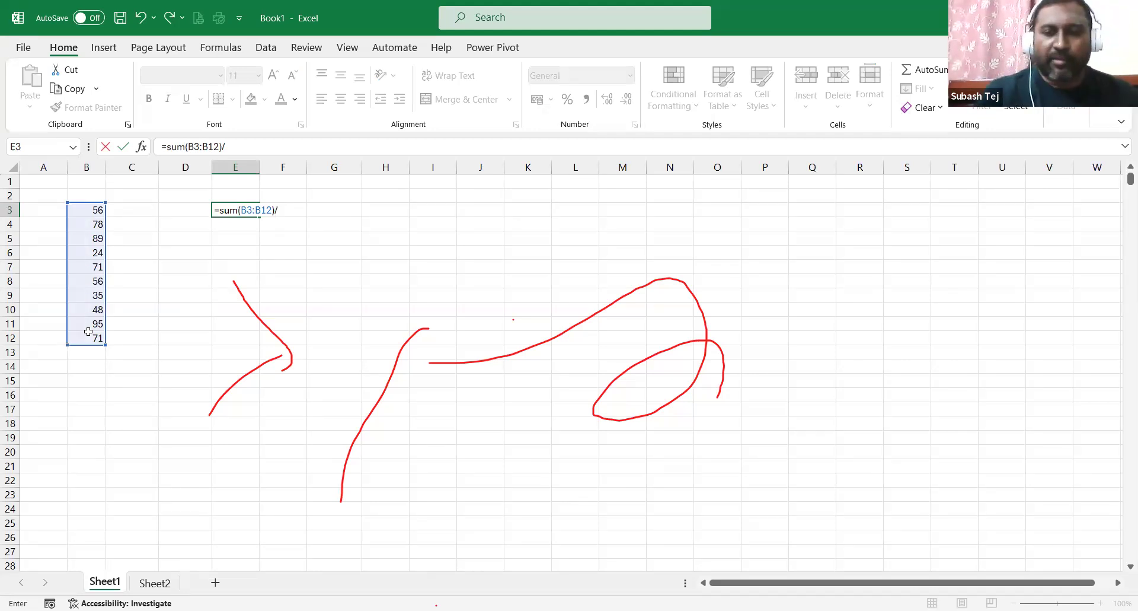
type("10")
key("Return")
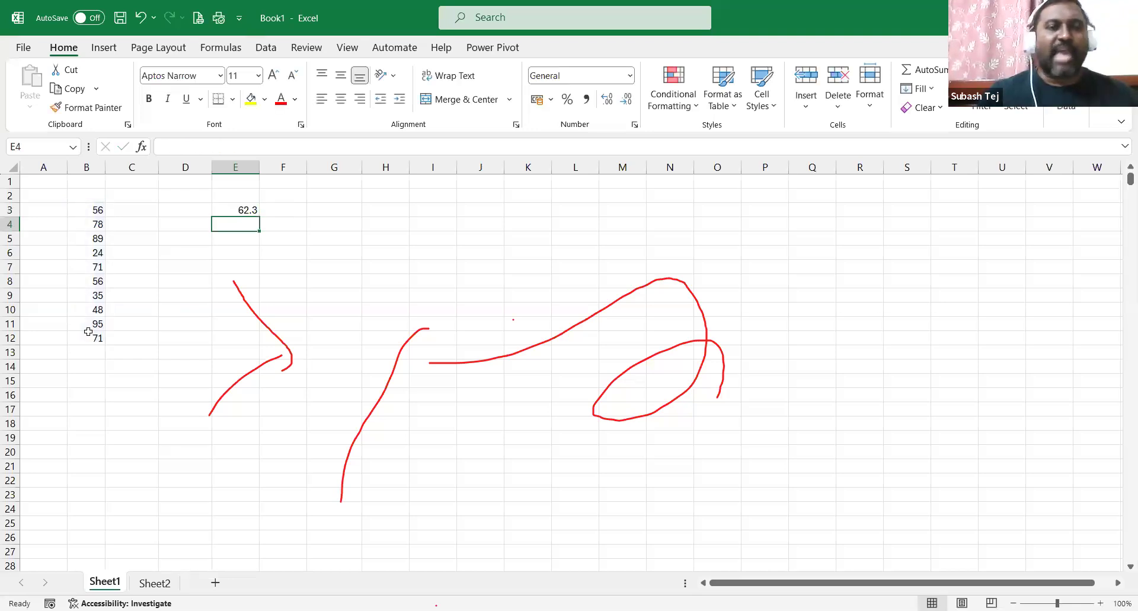
left_click(251, 209)
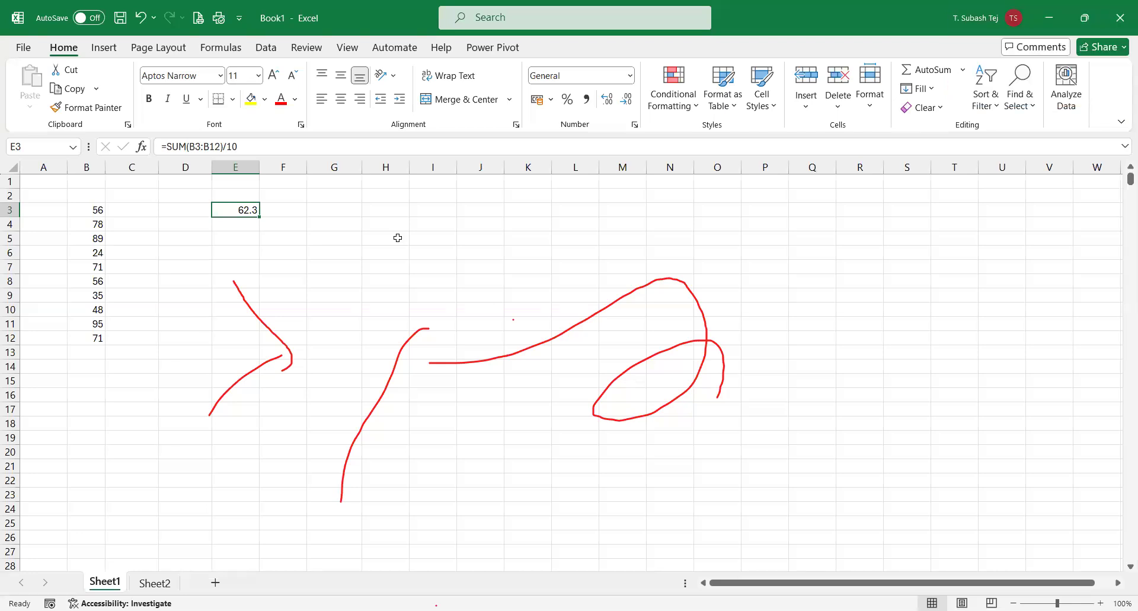
key("Delete")
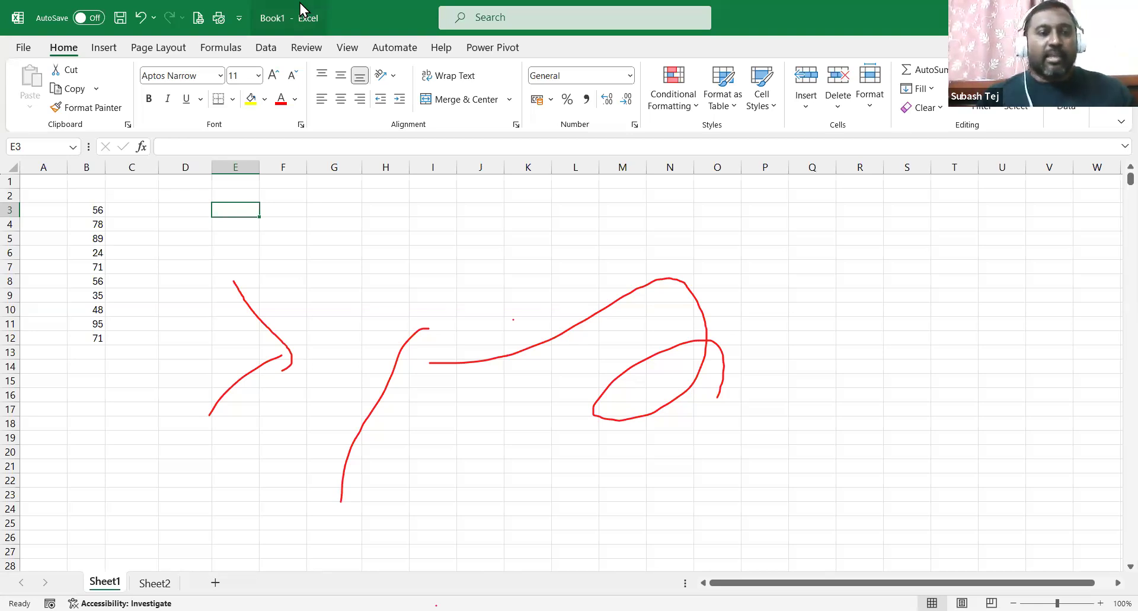
Enter =AVERAGE(B3:B12) in B13, giving 62.3.
left_click(83, 351)
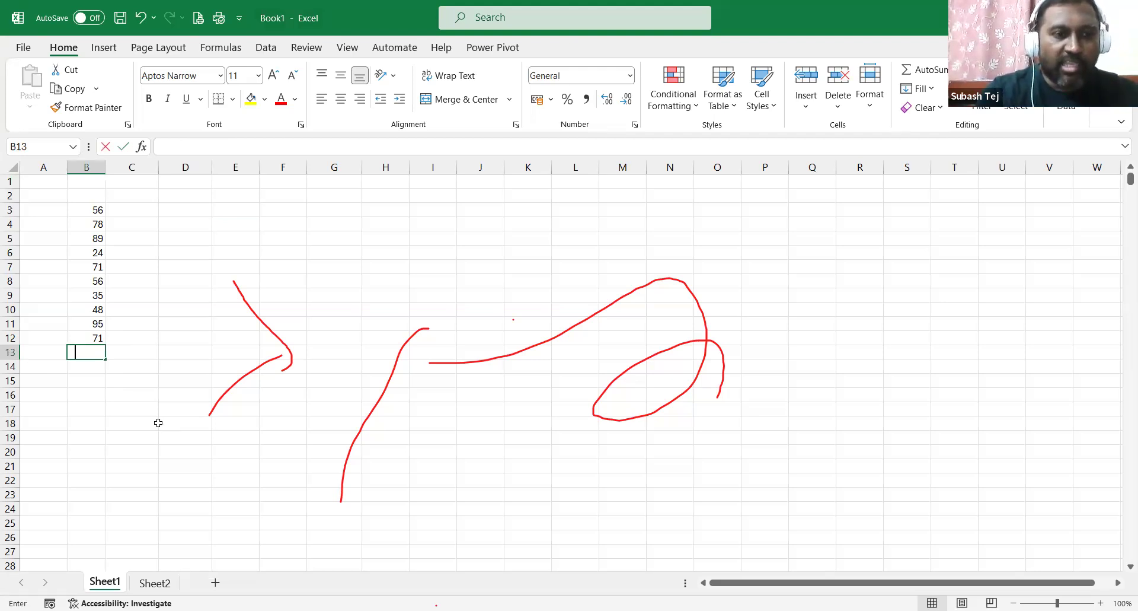
type("=average")
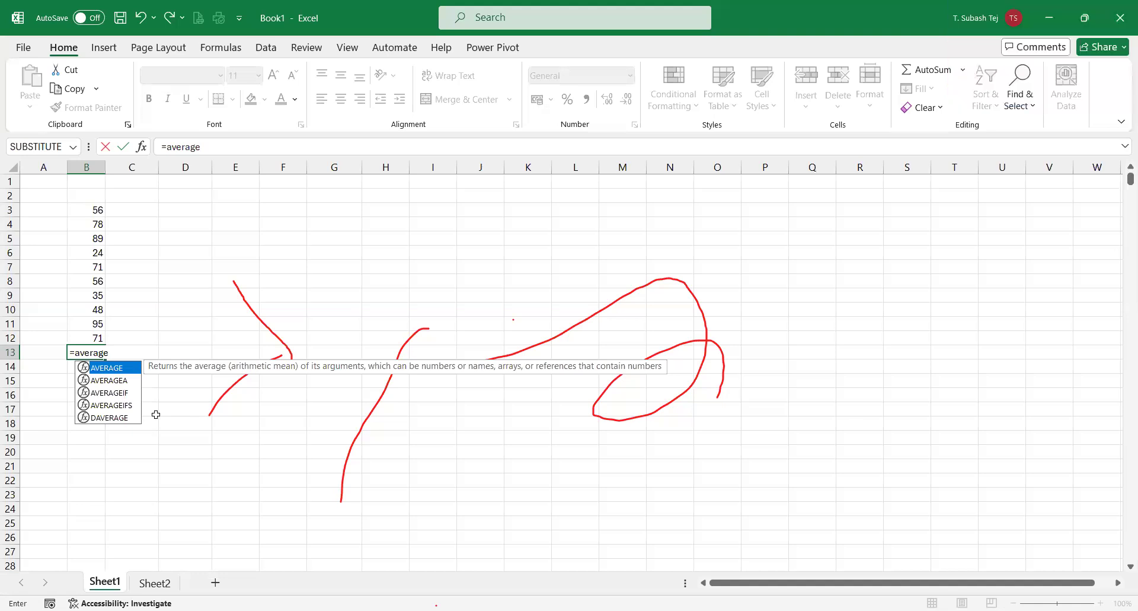
type("(")
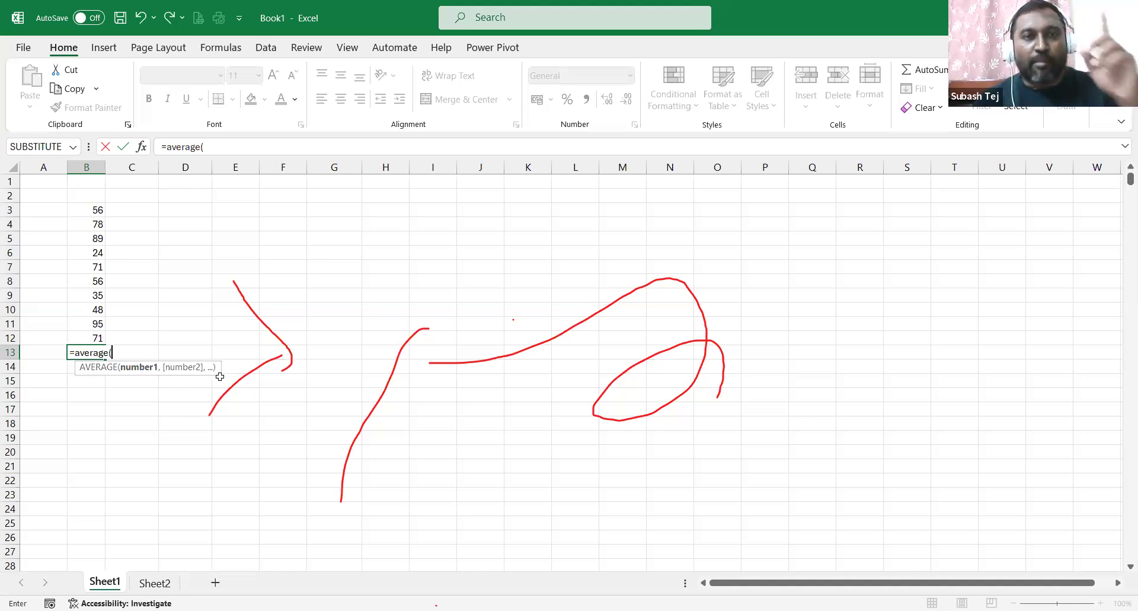
left_click(87, 210)
left_click_drag(87, 237, 86, 333)
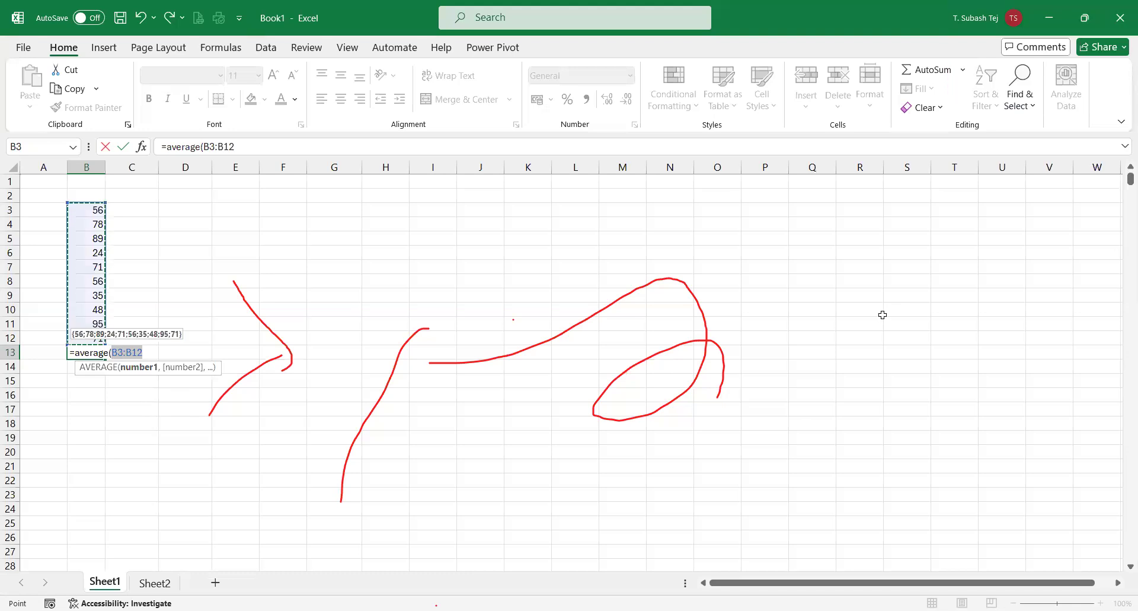
type(")")
key("Return")
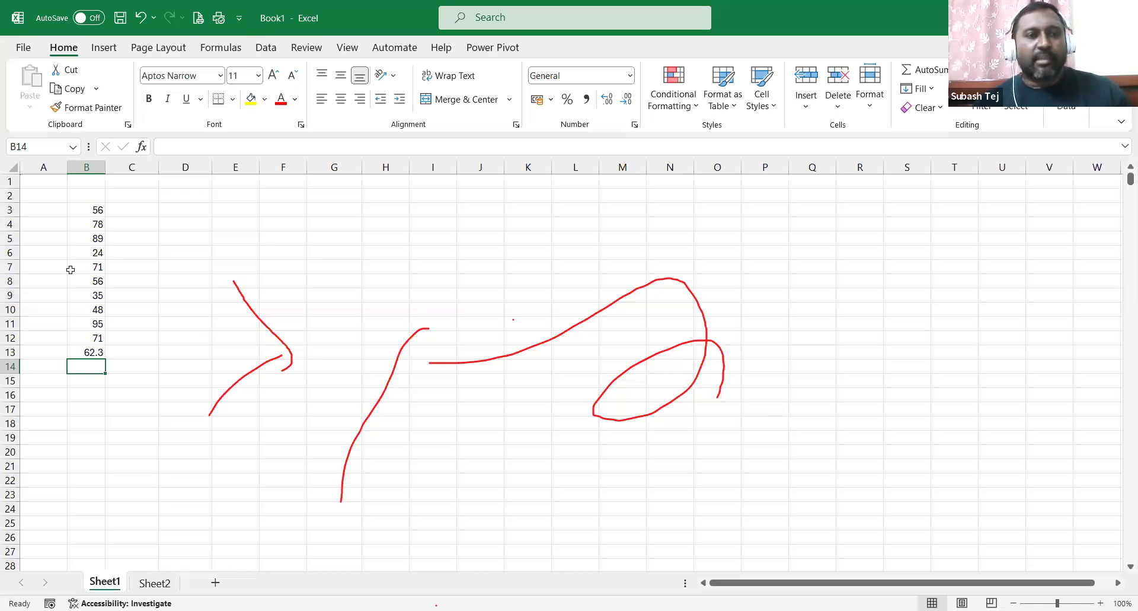
Change B6 from 24 to 42, then delete and restore the 89 in B5.
left_click(91, 254)
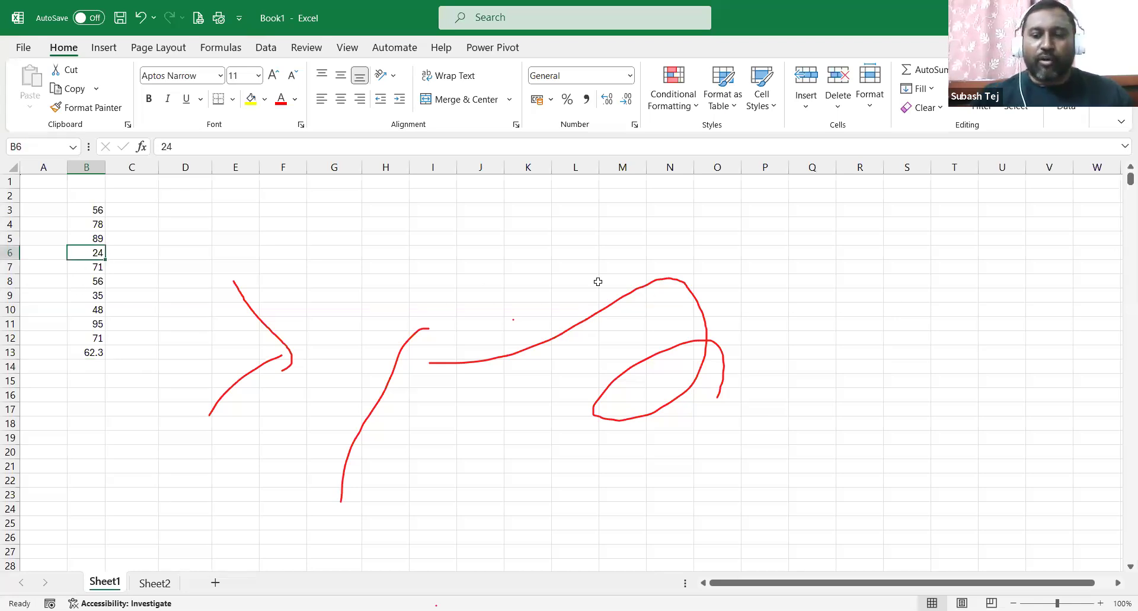
type("42")
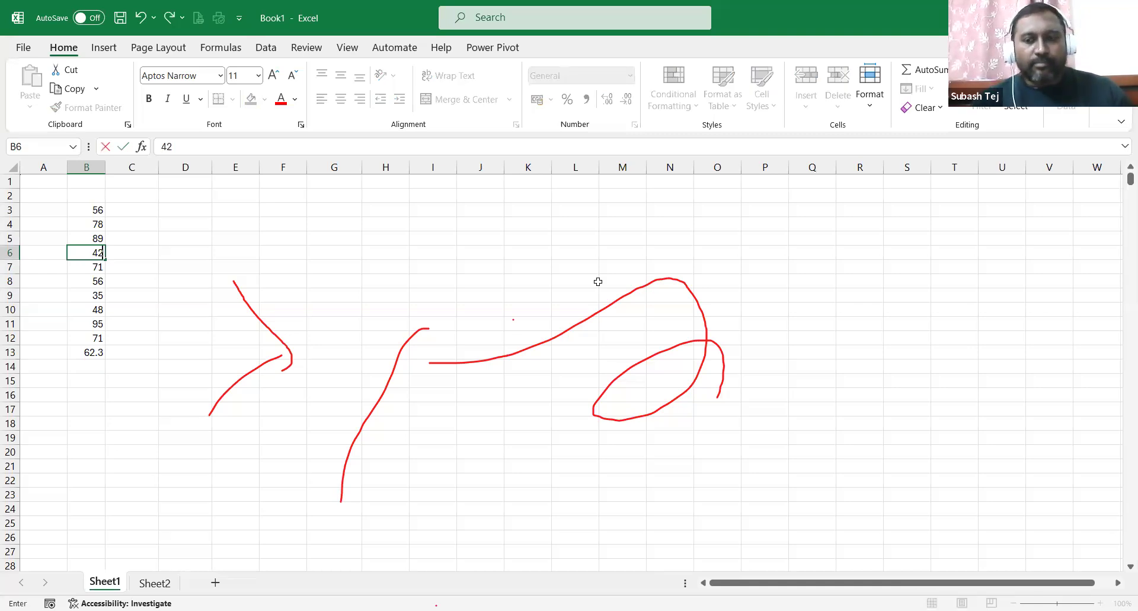
key("Return")
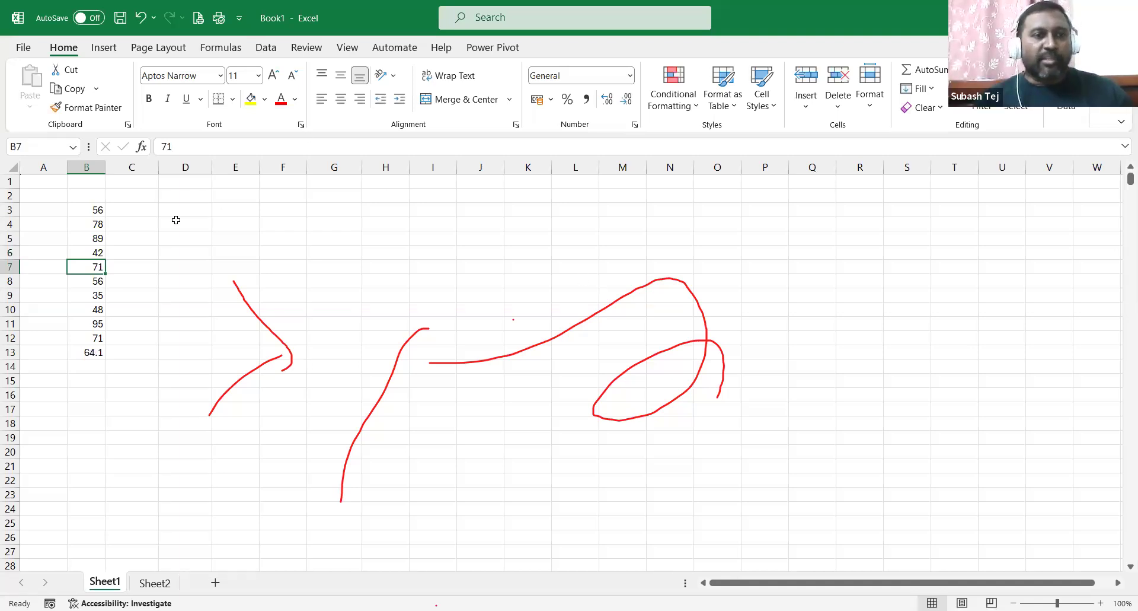
key("Up")
key("Up")
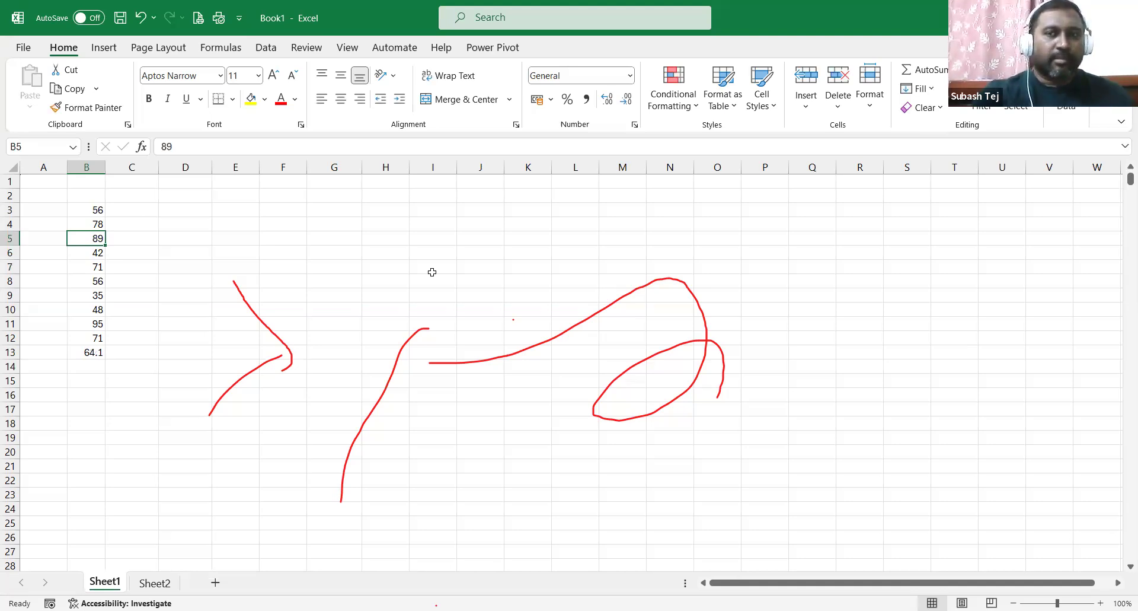
key("Delete")
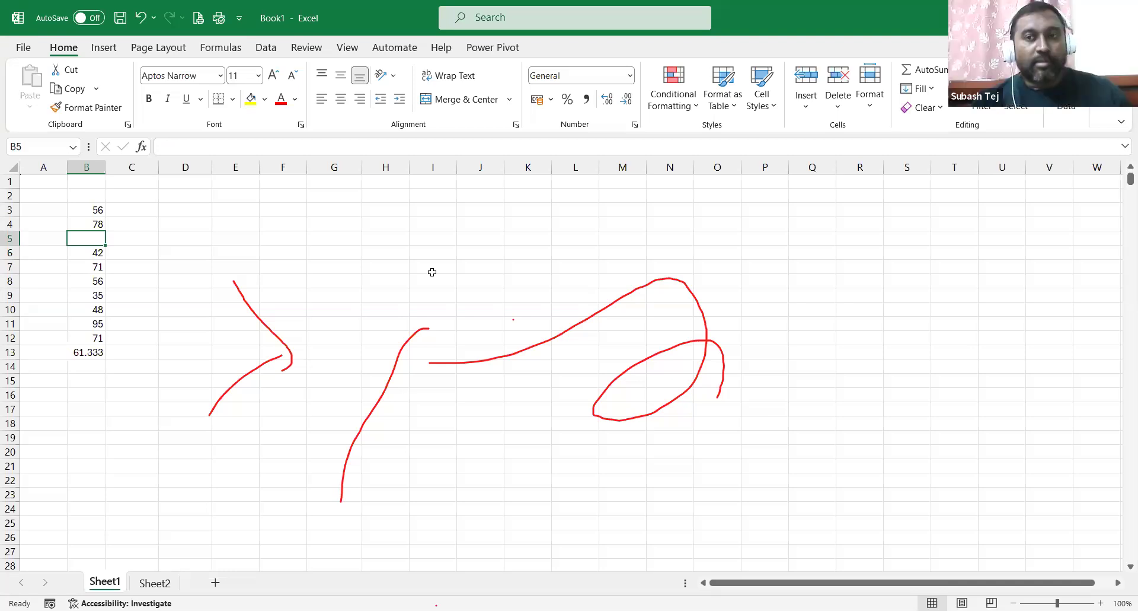
key("ctrl+z")
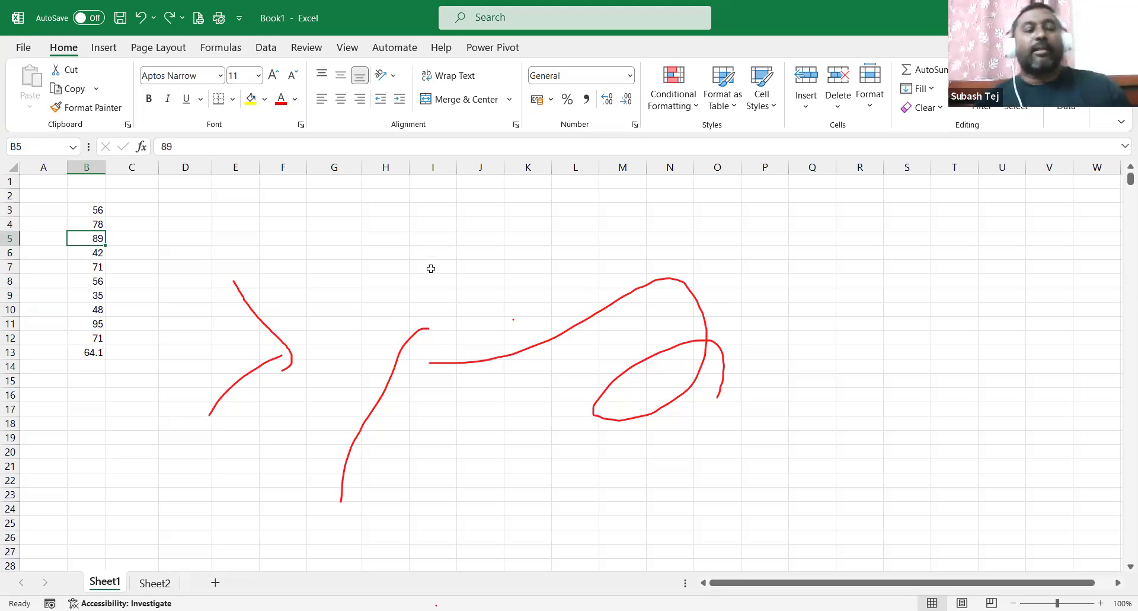
Delete the average formula from B13 and select B3:B12 to read the 641 sum.
left_click(89, 352)
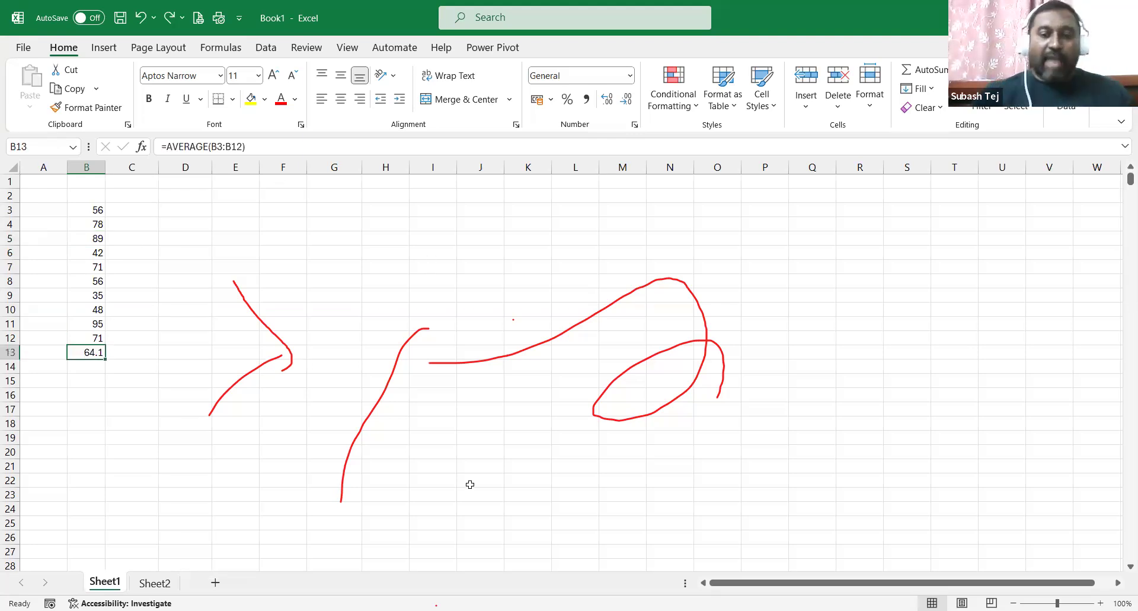
key("Delete")
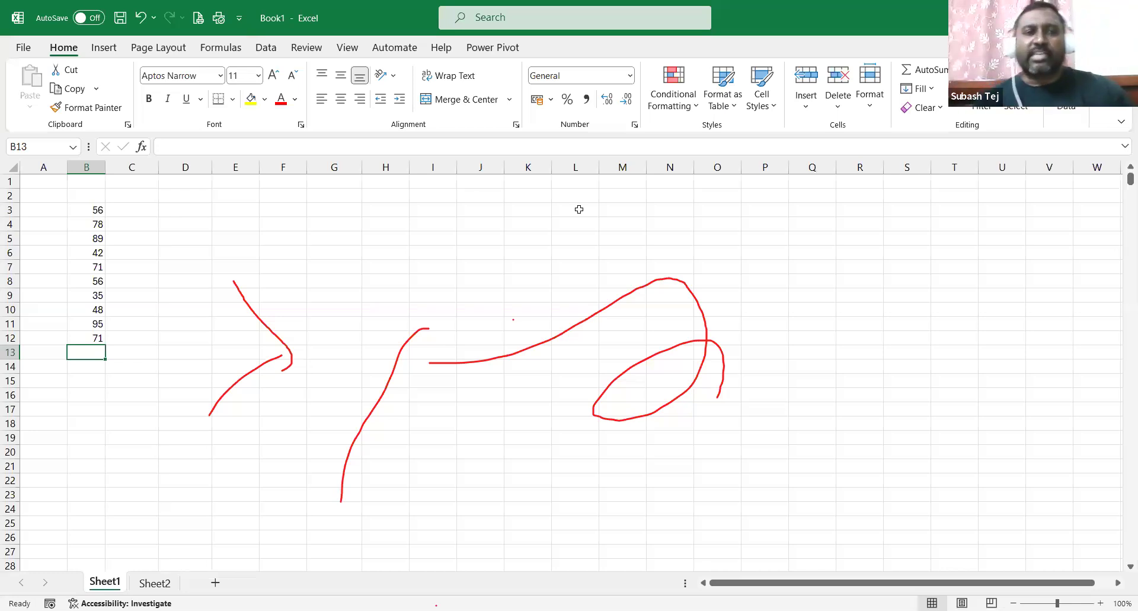
left_click_drag(87, 307, 89, 338)
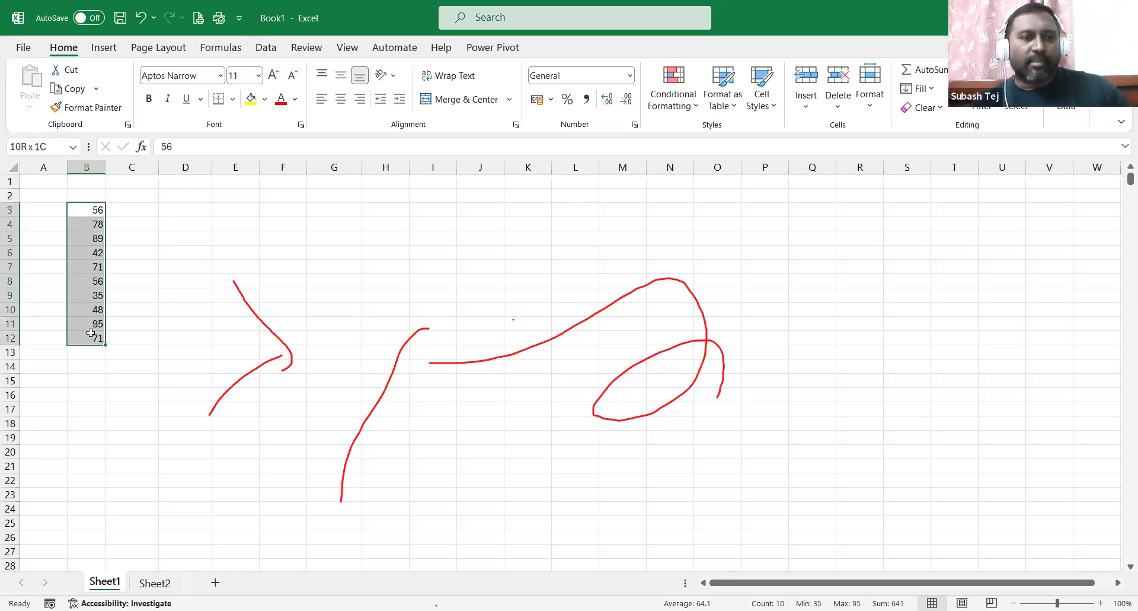
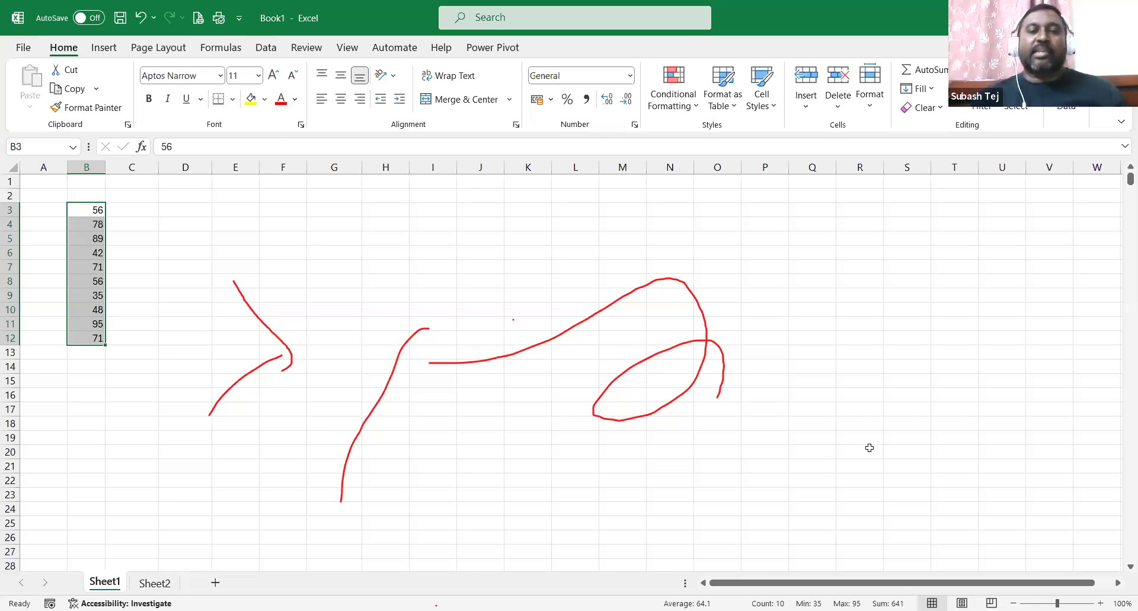
Enter the thirteen numbers 74, 52, 68, 14, 95, 85, 65, 72, 61, 84, 105, 52, 64 down H4:H16.
left_click(382, 222)
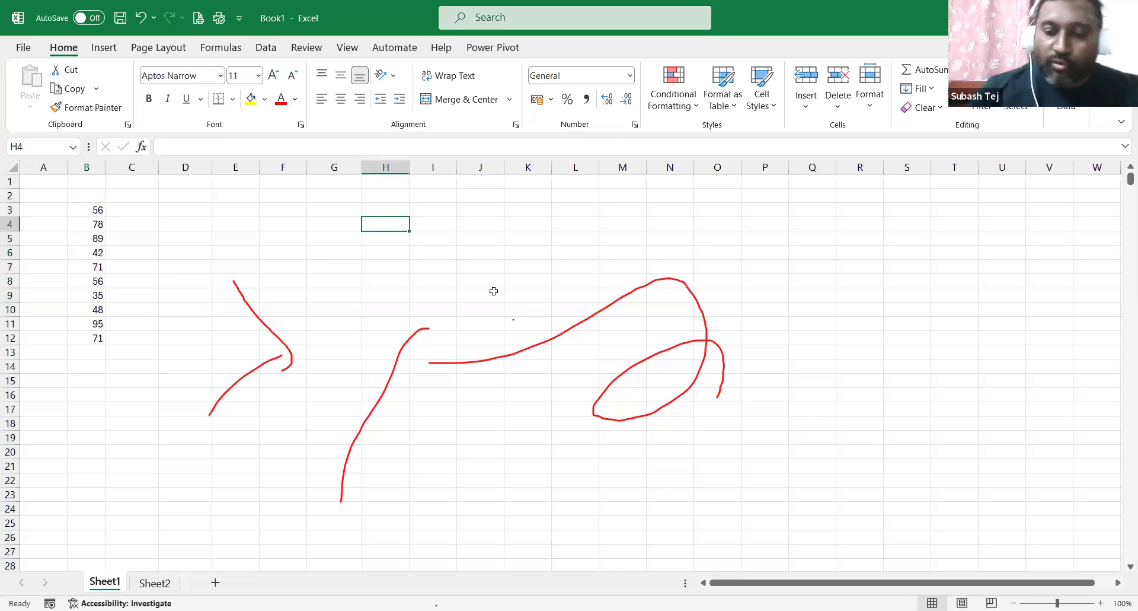
type("74")
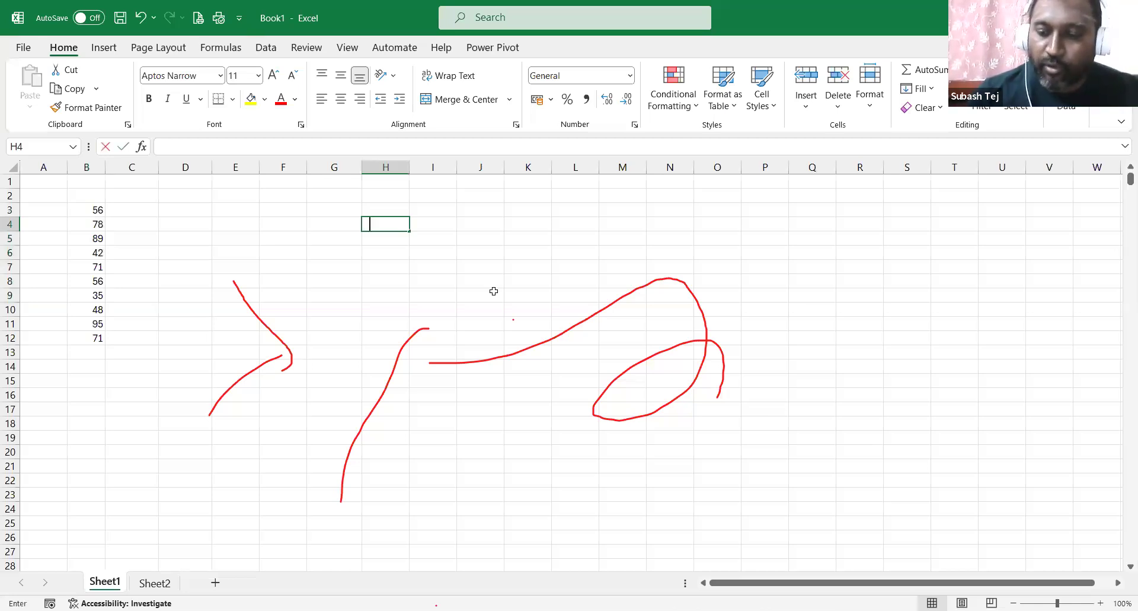
key("Return")
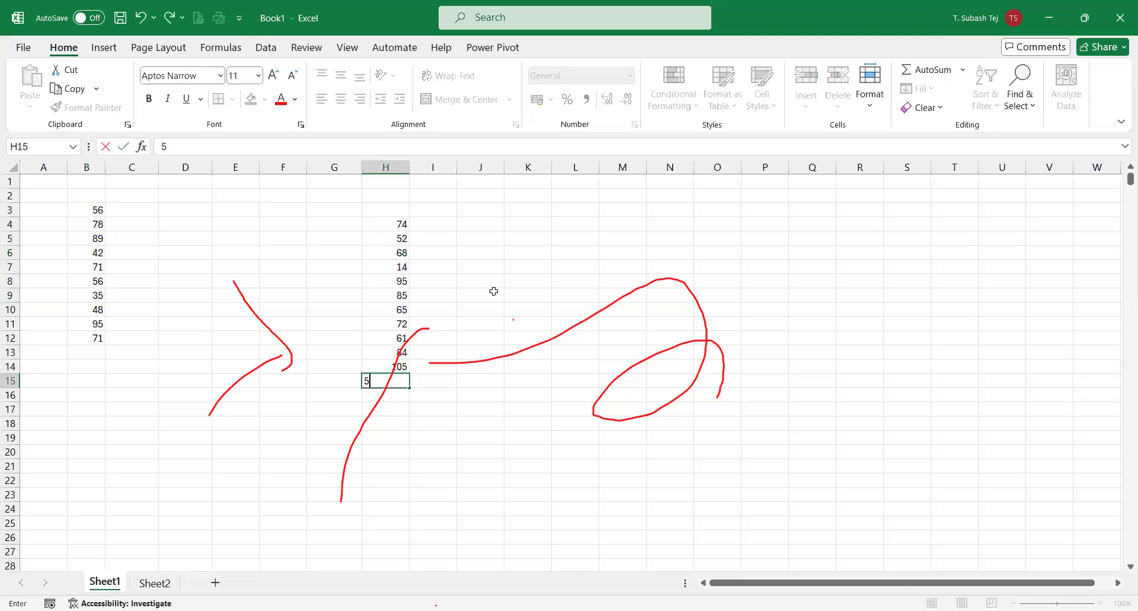
type("2")
key("Return")
type("624")
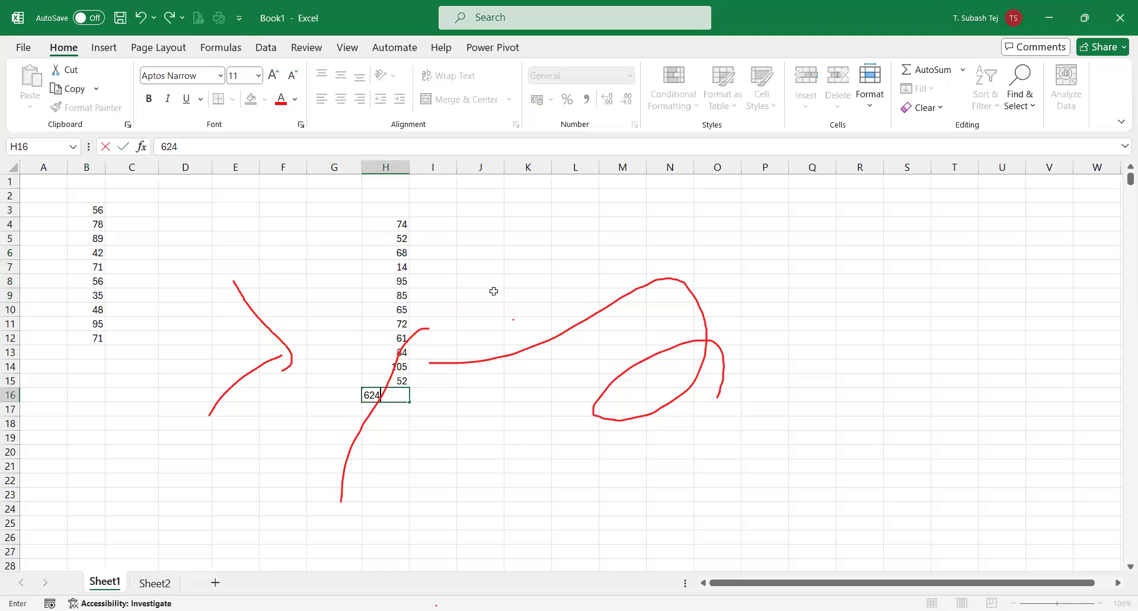
key("BackSpace")
key("BackSpace")
type("4")
key("Return")
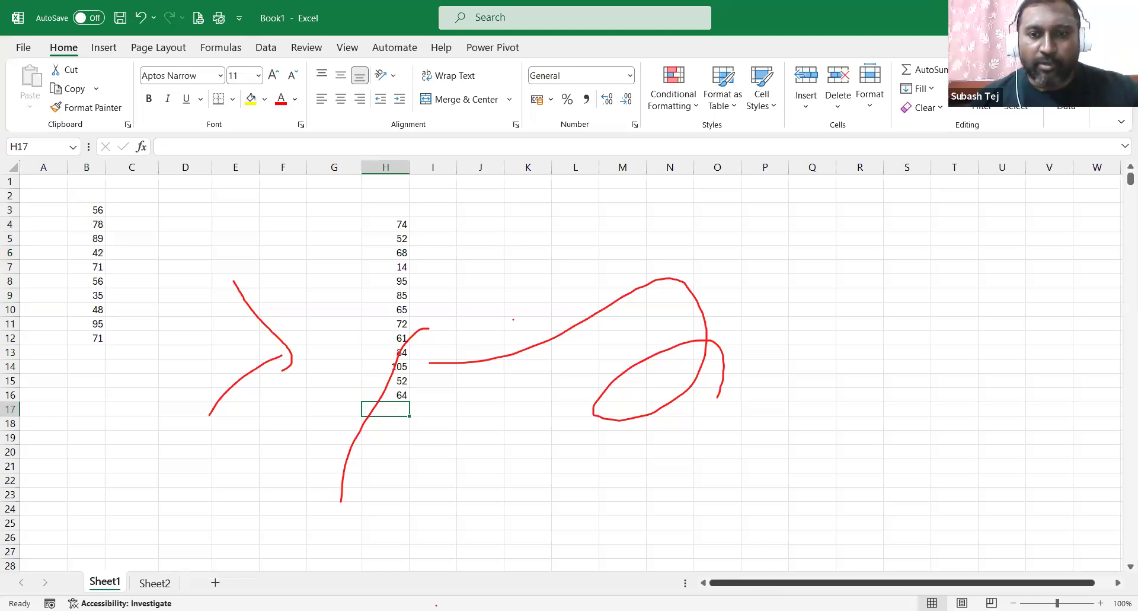
Select H4:H16 so the status bar shows their sum of 891 across 13 values.
scroll(581, 368, "right", 5)
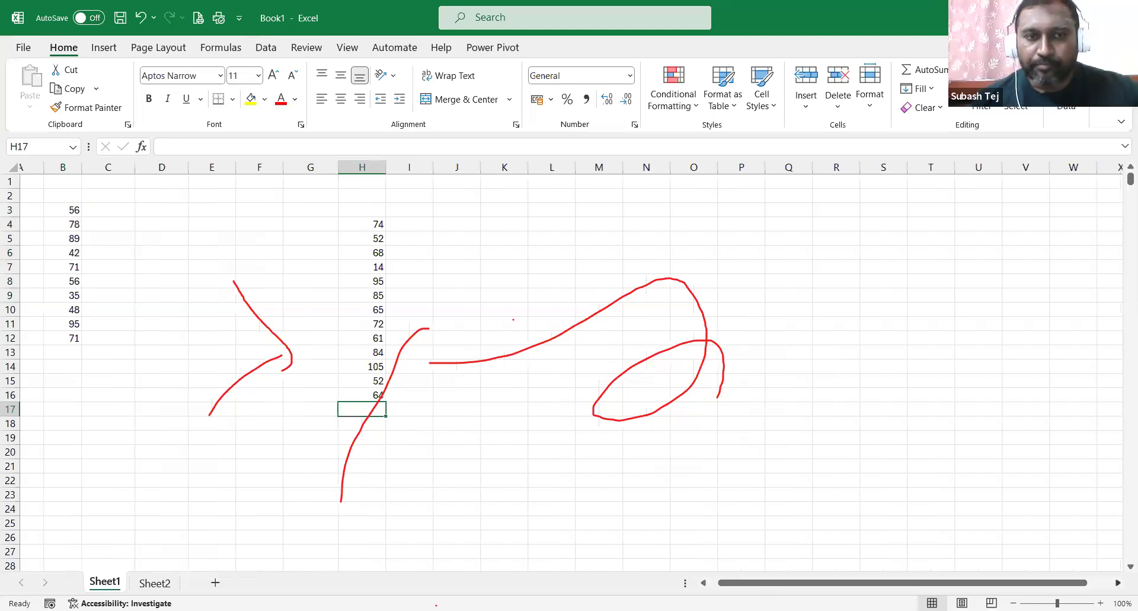
scroll(364, 402, "right", 2)
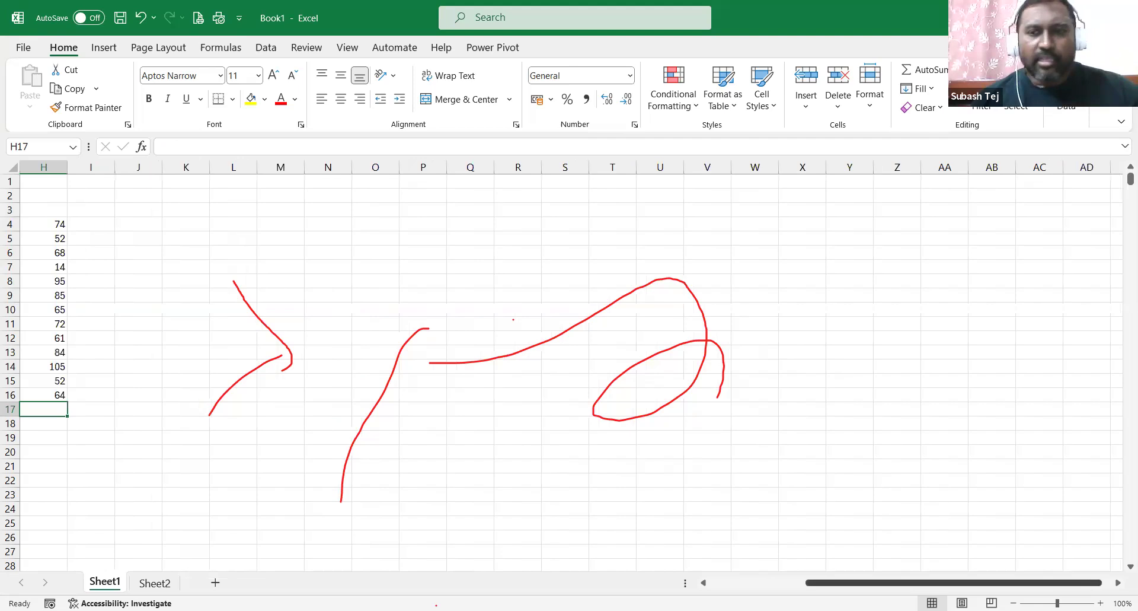
scroll(539, 496, "left", 1)
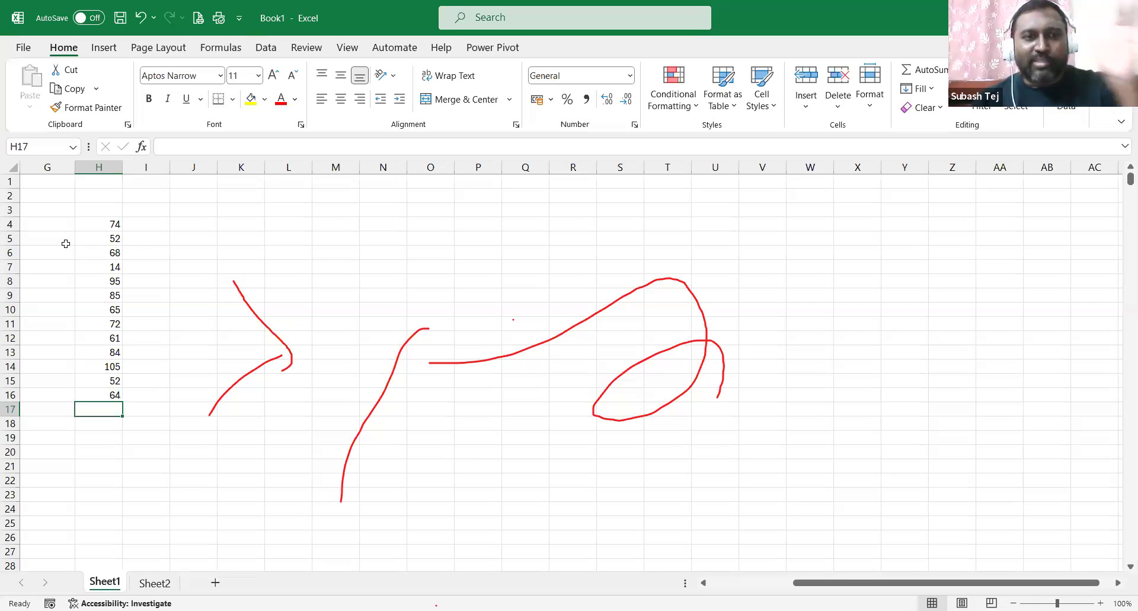
left_click_drag(92, 224, 101, 395)
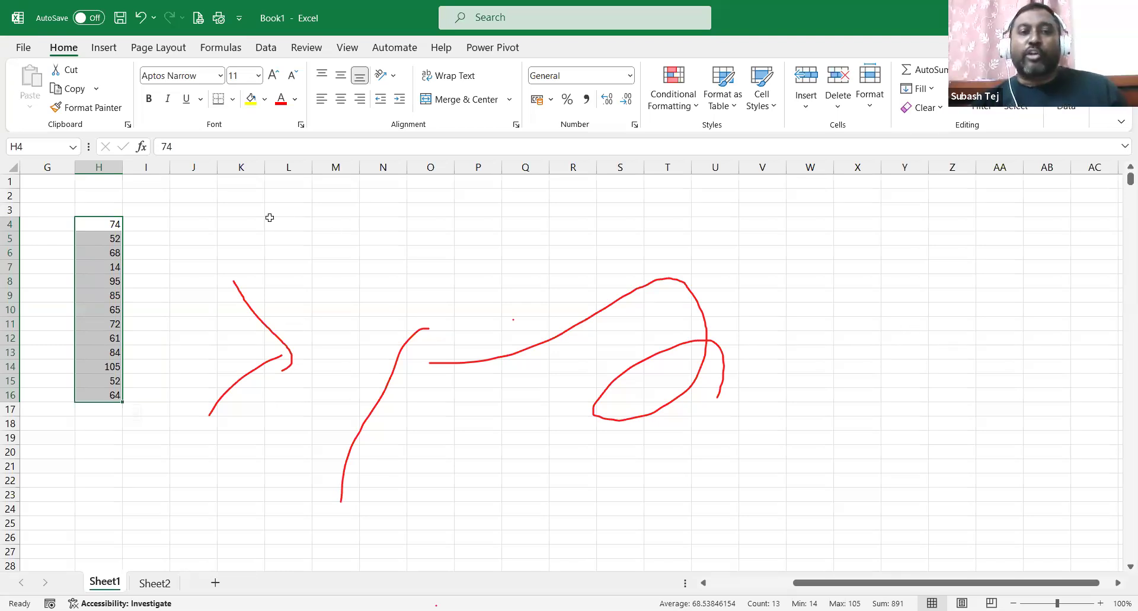
left_click(356, 224)
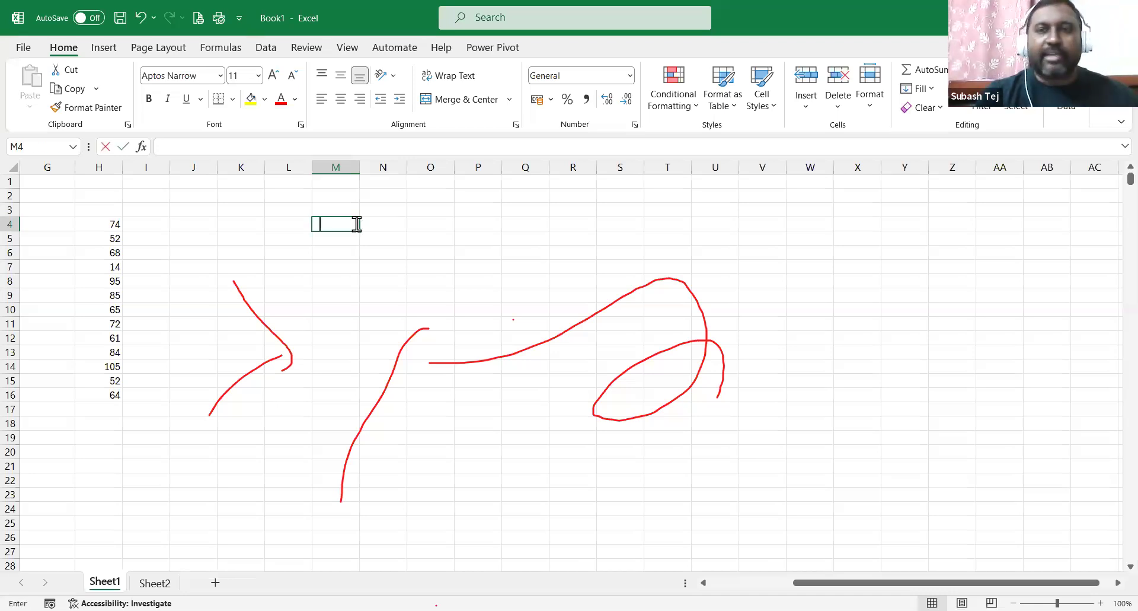
type("=")
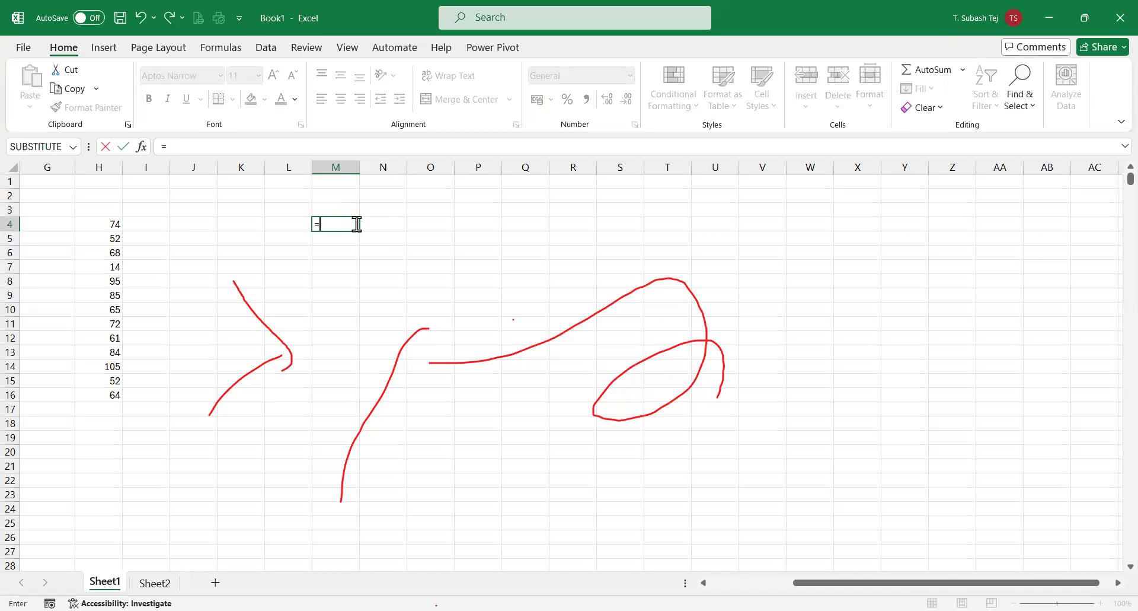
type("h4")
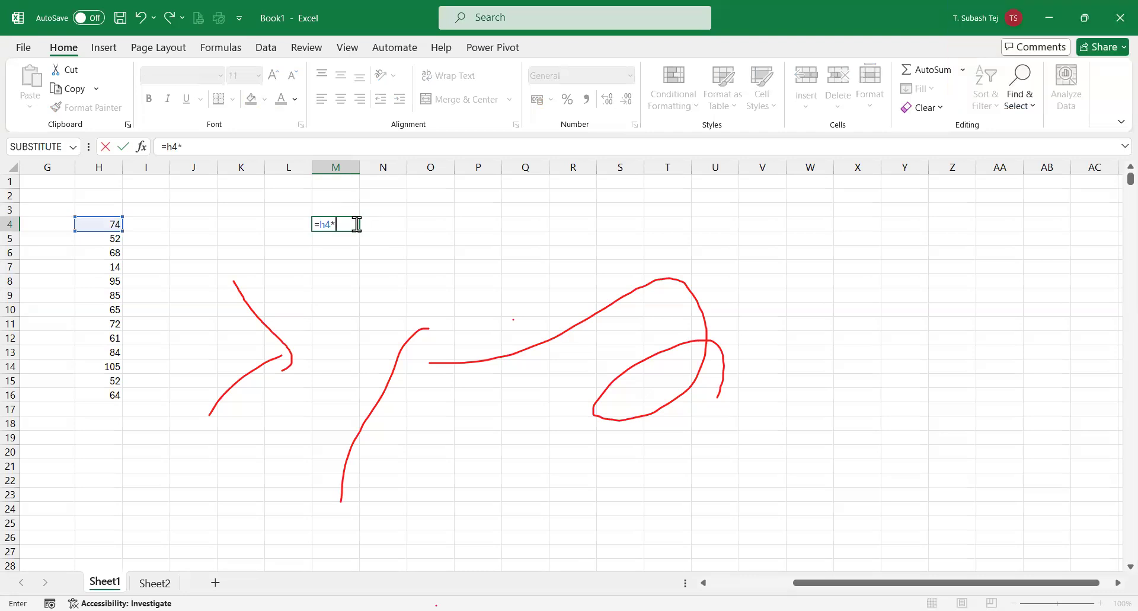
type("*h5")
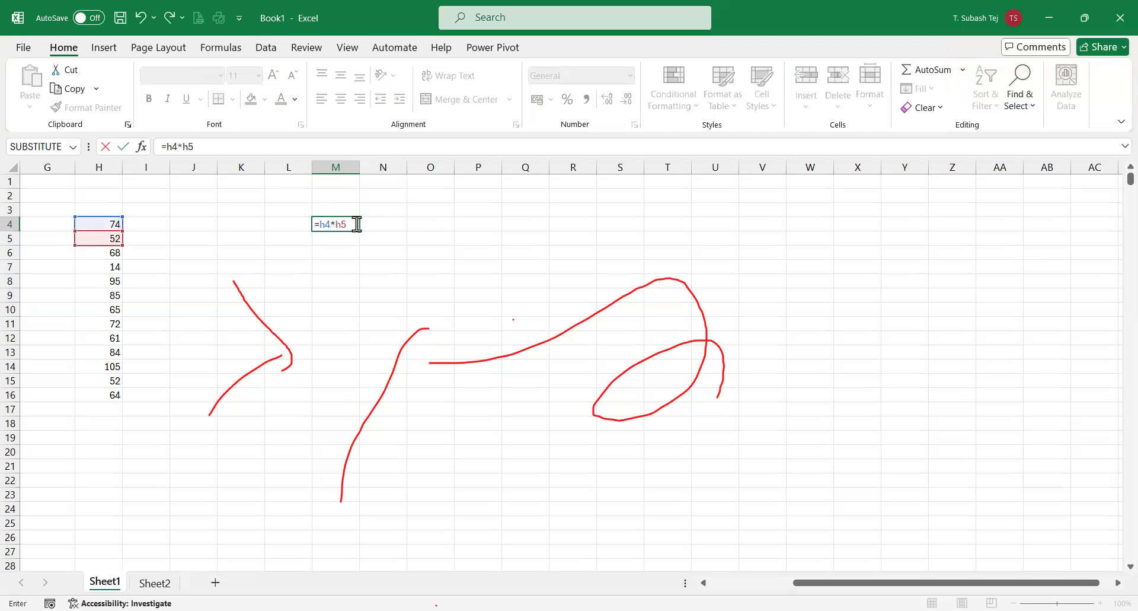
key("Return")
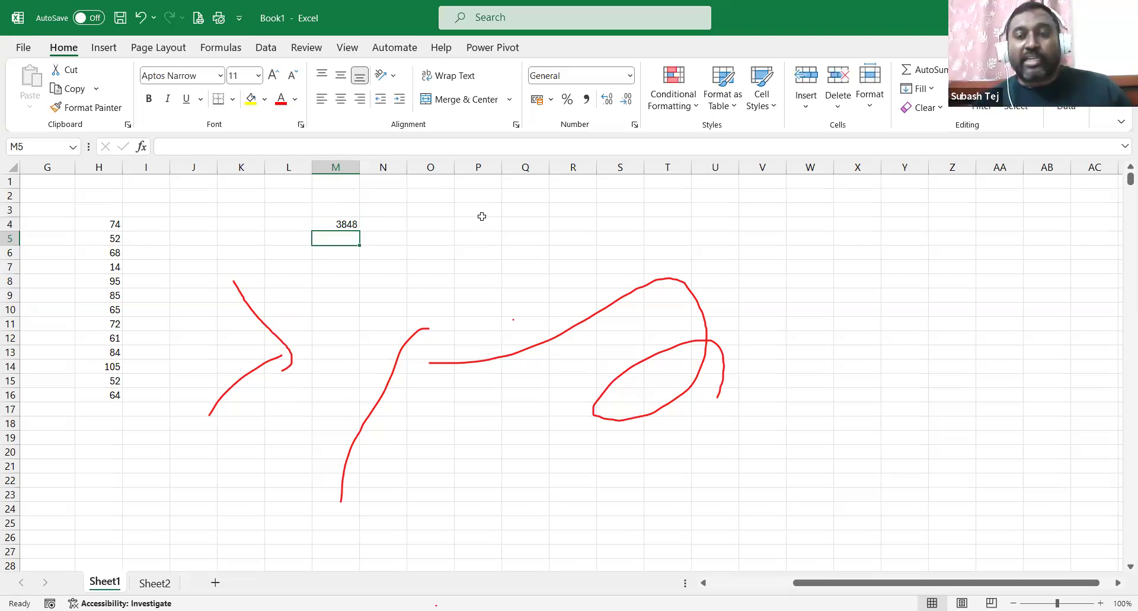
left_click(347, 221)
key("Delete")
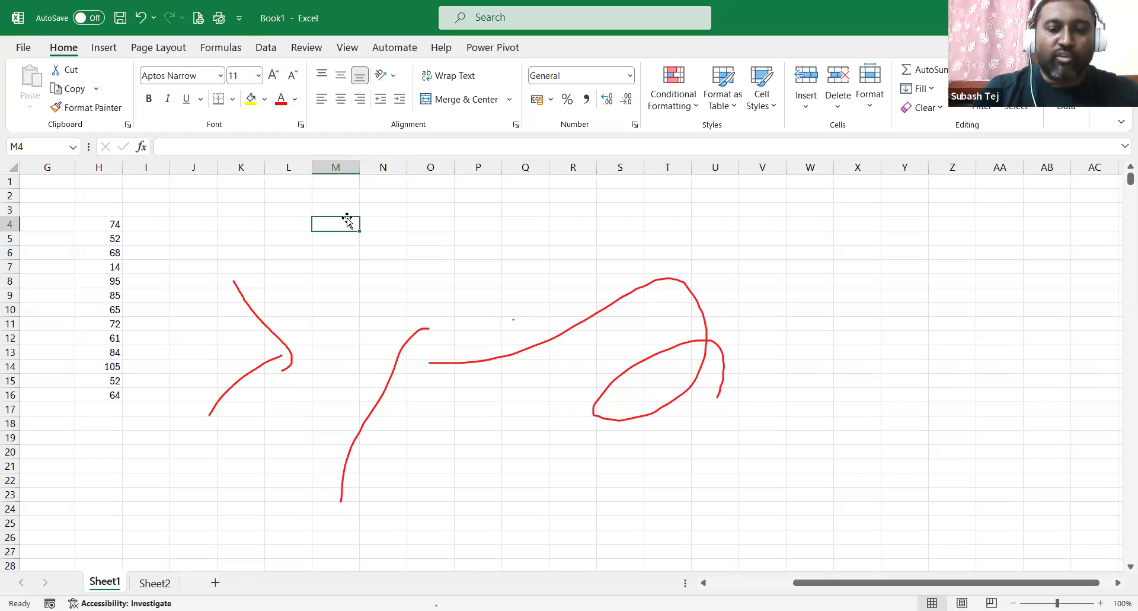
Enter =PRODUCT(H4:H6) in M4, giving 261664, then select H4:H16.
double_click(347, 220)
type("=")
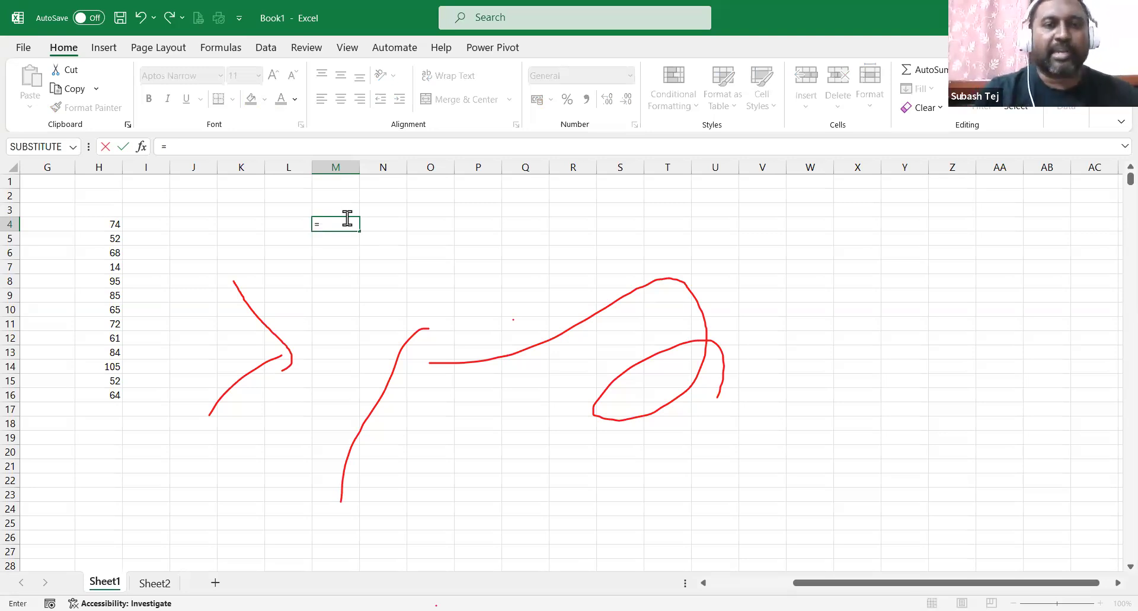
type("product")
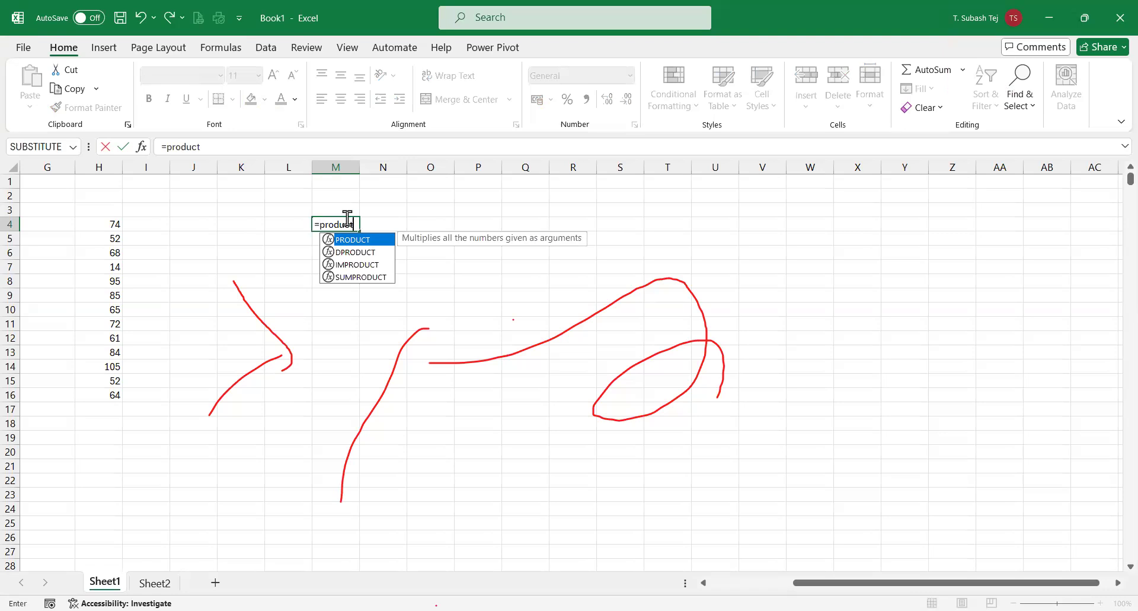
type("(")
left_click_drag(99, 222, 105, 245)
key("shift+Down")
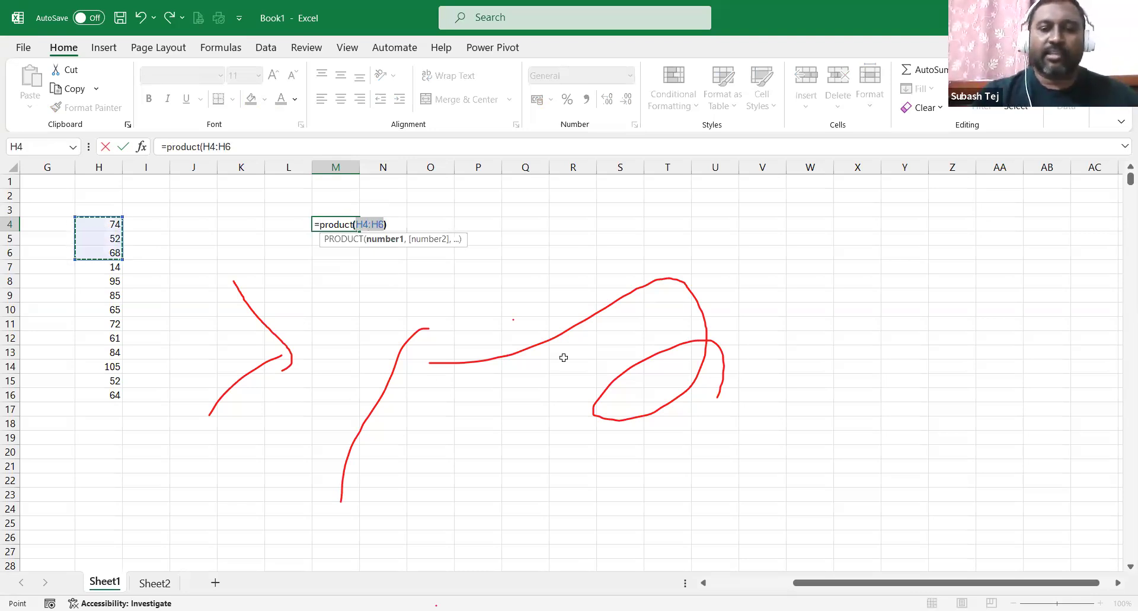
key("Return")
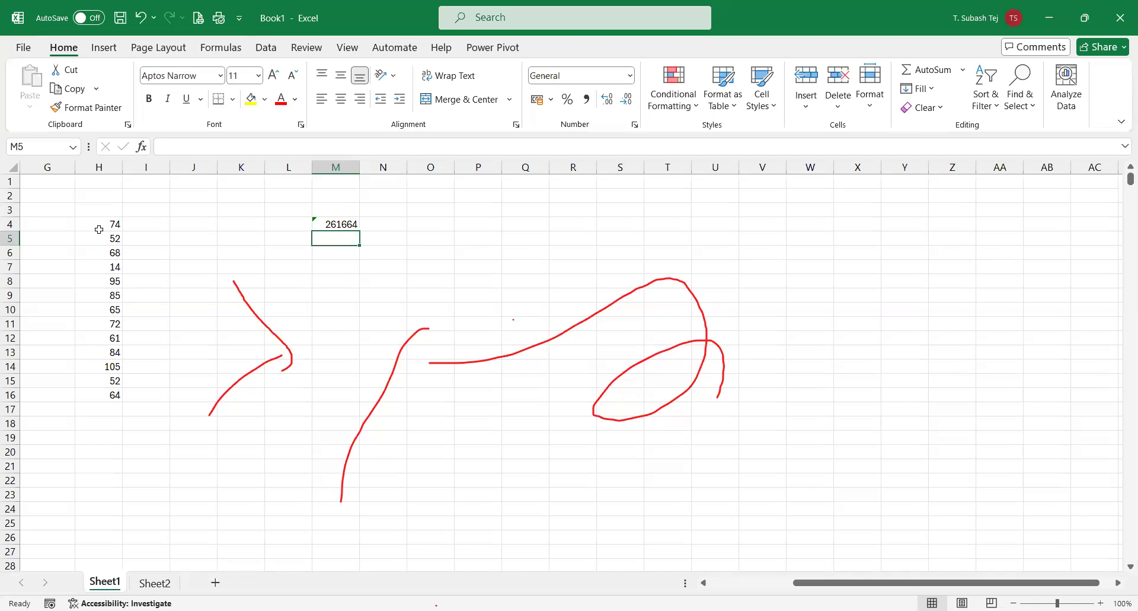
left_click_drag(99, 225, 112, 393)
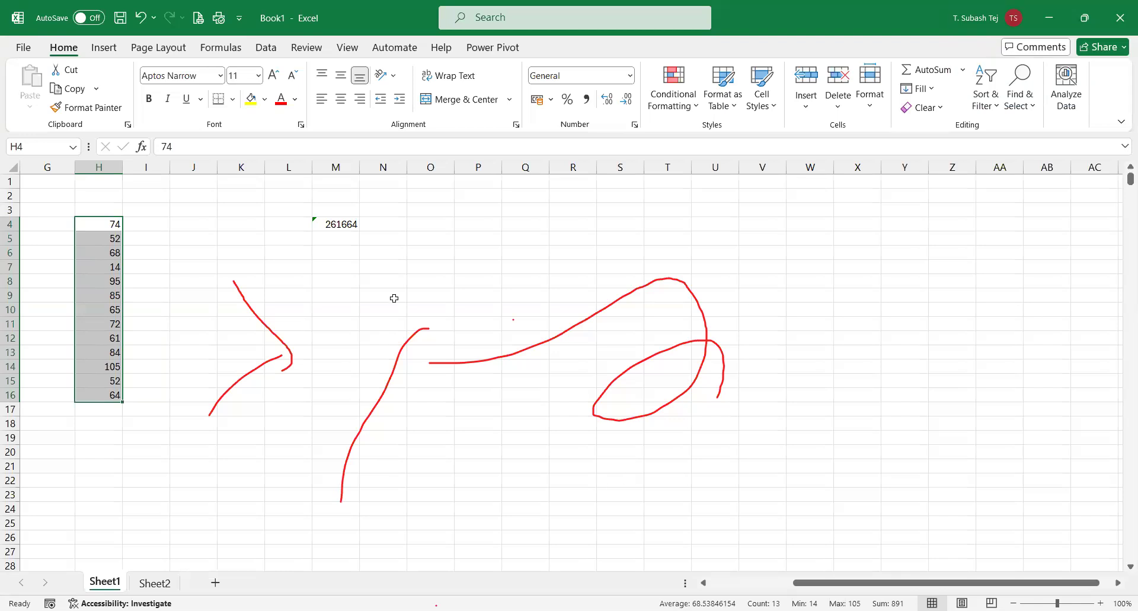
Delete the M4 product and all column H numbers, then open Excel Help.
left_click(344, 228)
key("Delete")
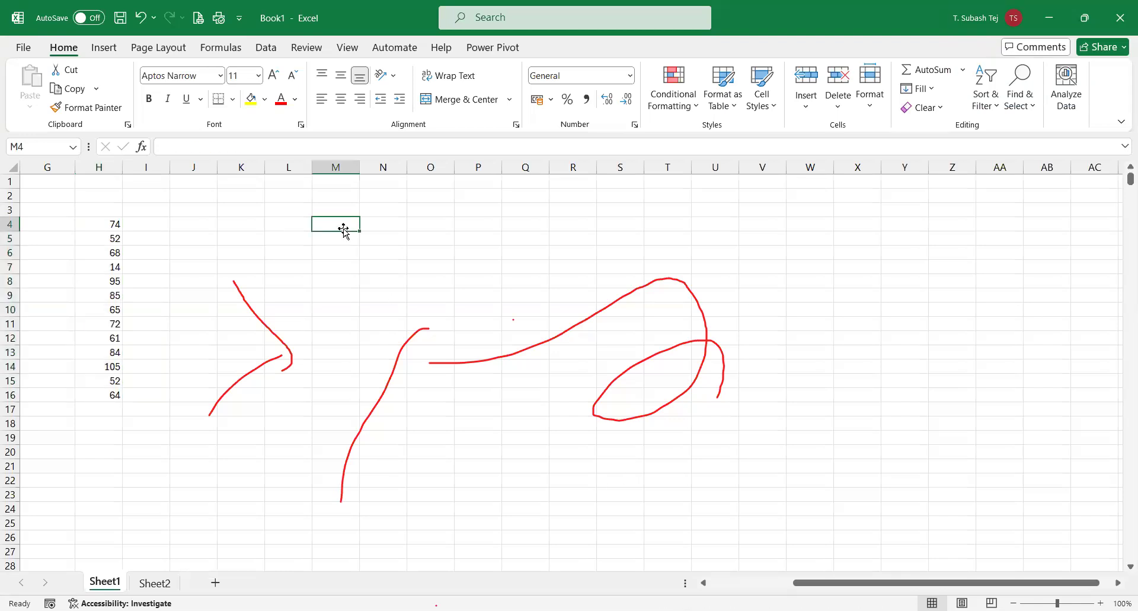
left_click_drag(113, 224, 115, 399)
key("Delete")
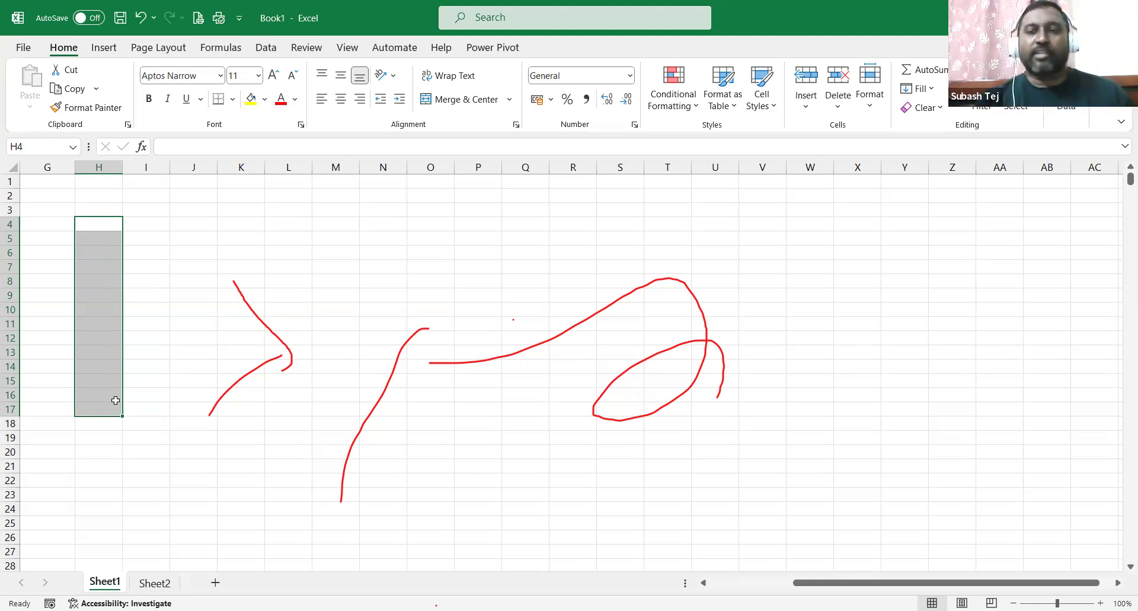
left_click(765, 296)
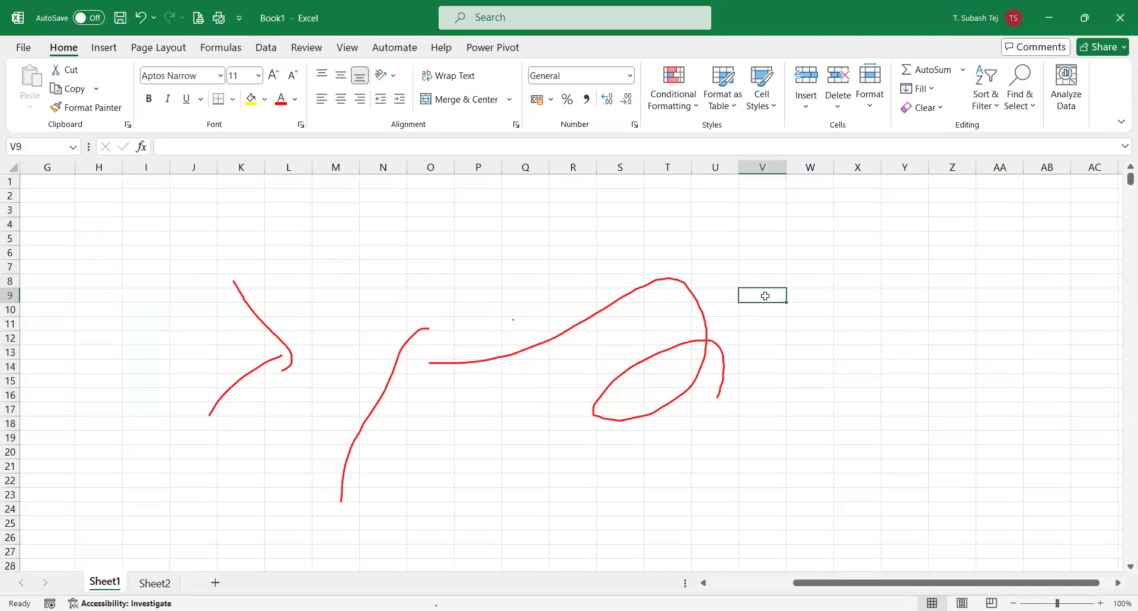
key("F1")
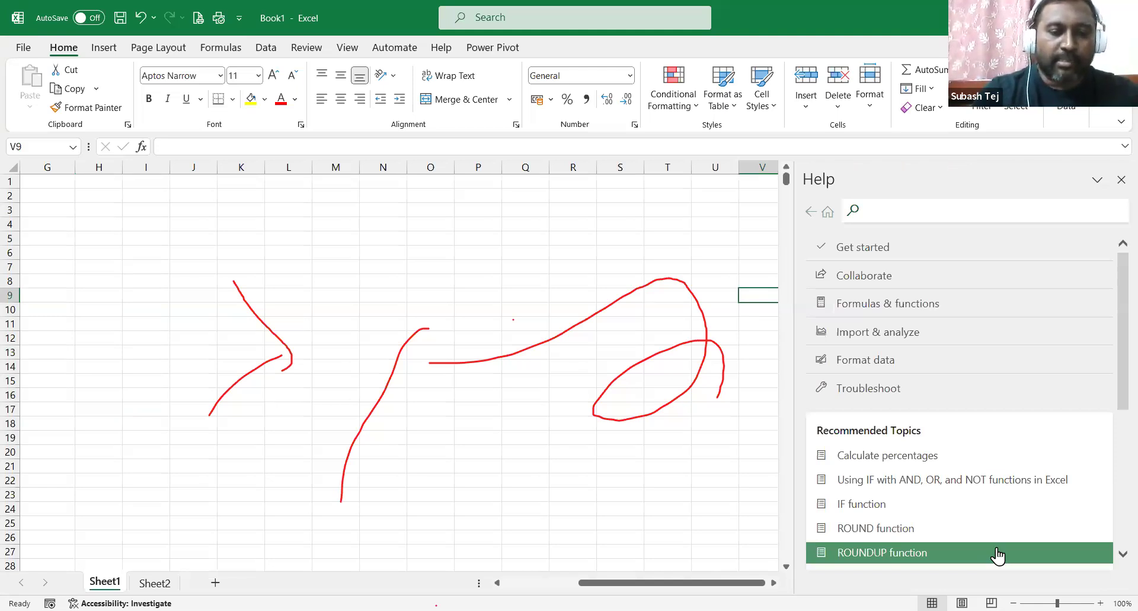
Search Help for 'how to multiply numbers', read the article, then close the Help pane.
type("how to multiply numbers")
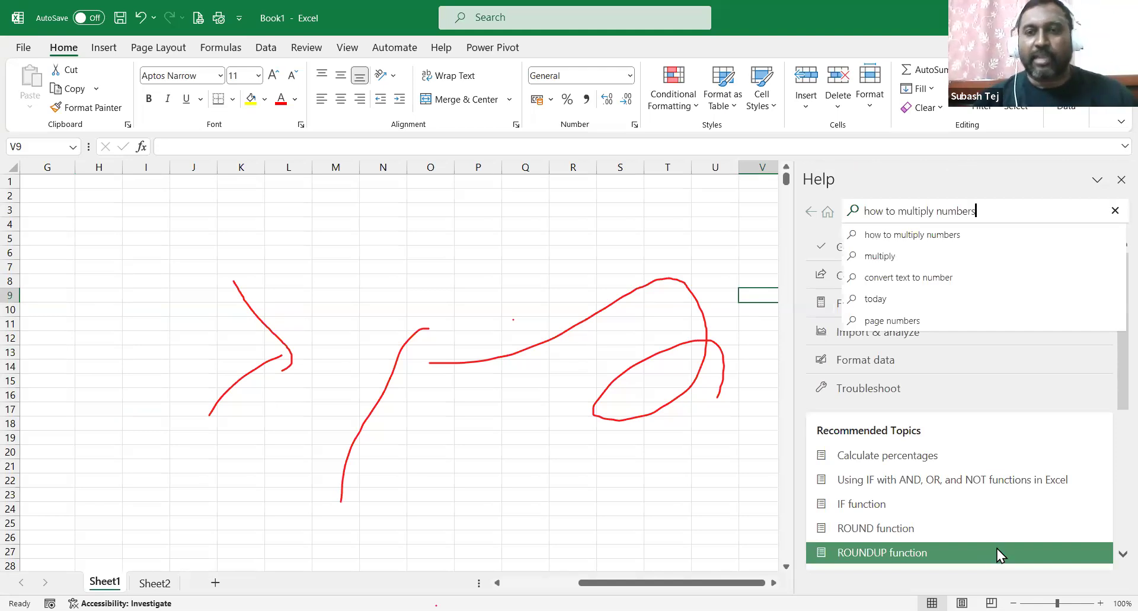
left_click(913, 237)
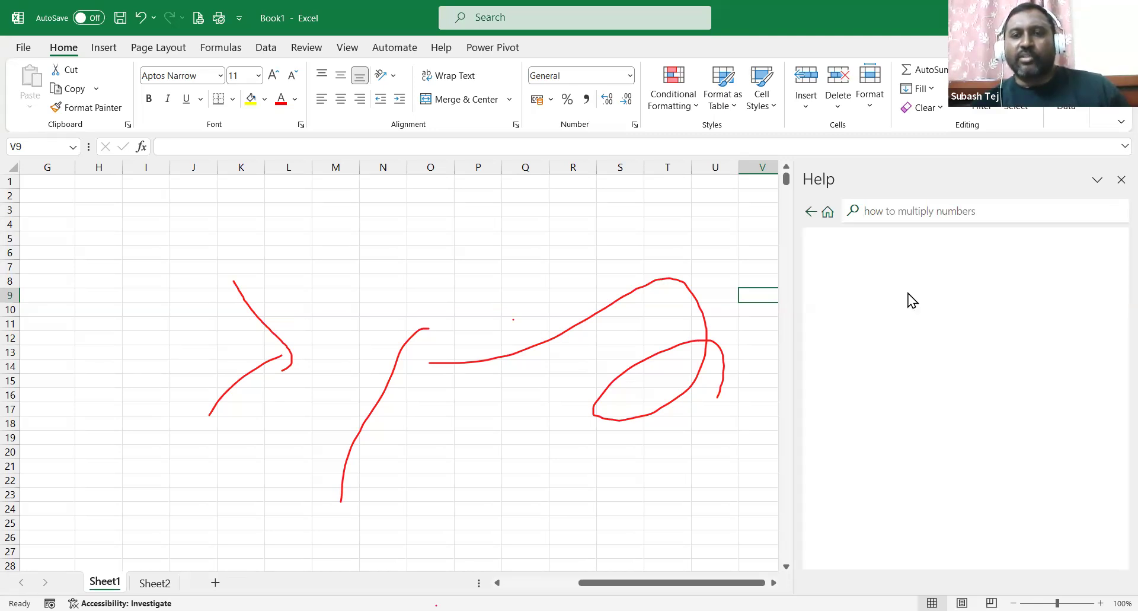
scroll(891, 326, "down", 8)
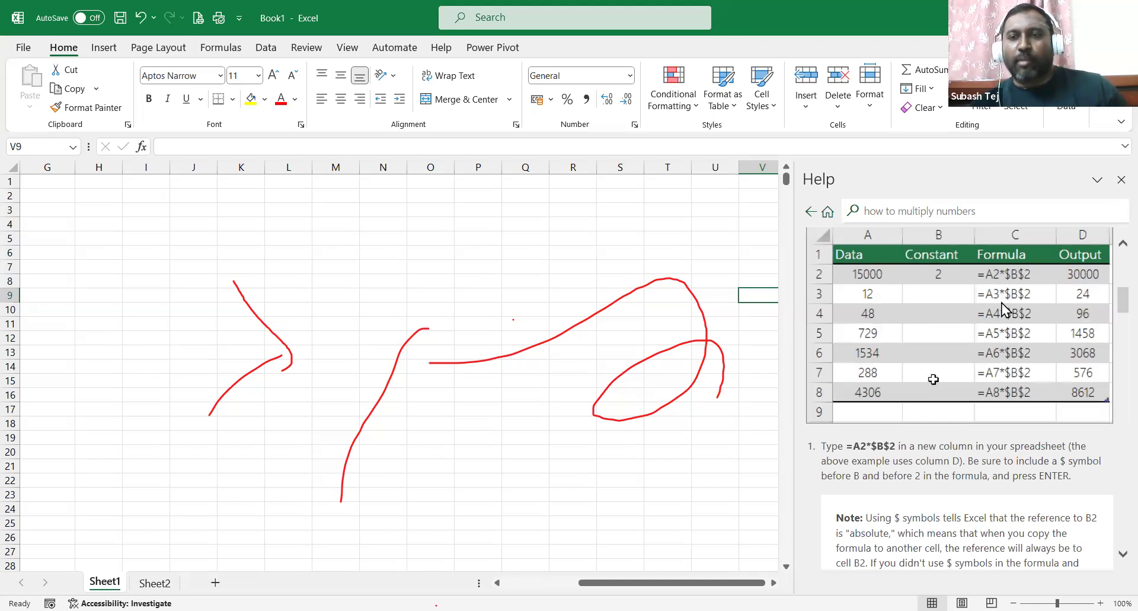
scroll(1000, 303, "down", 4)
scroll(1000, 303, "down", 8)
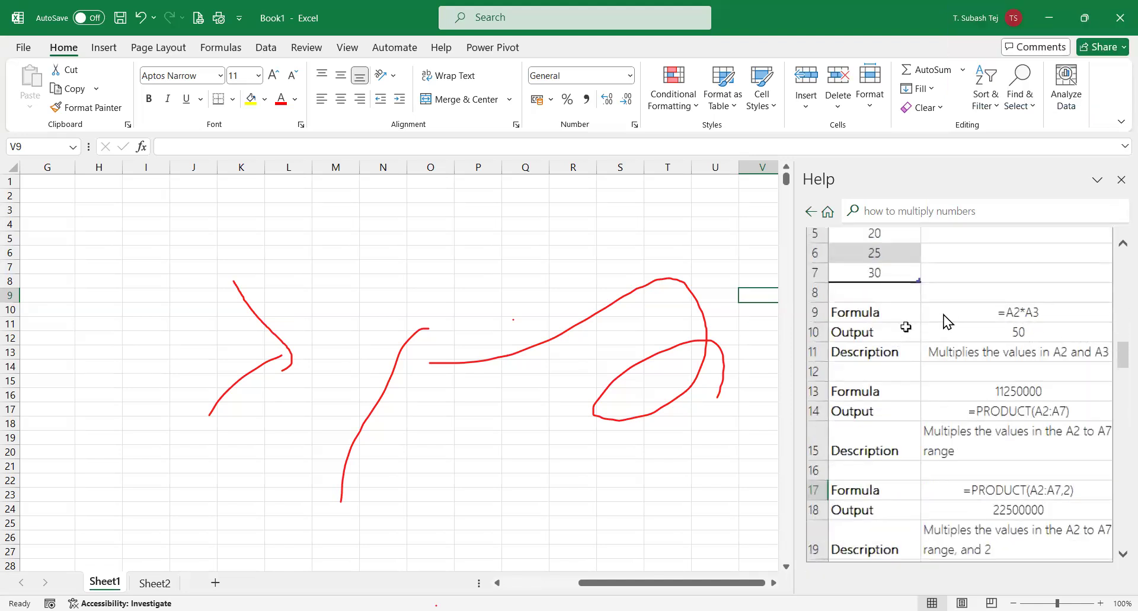
scroll(943, 315, "up", 3)
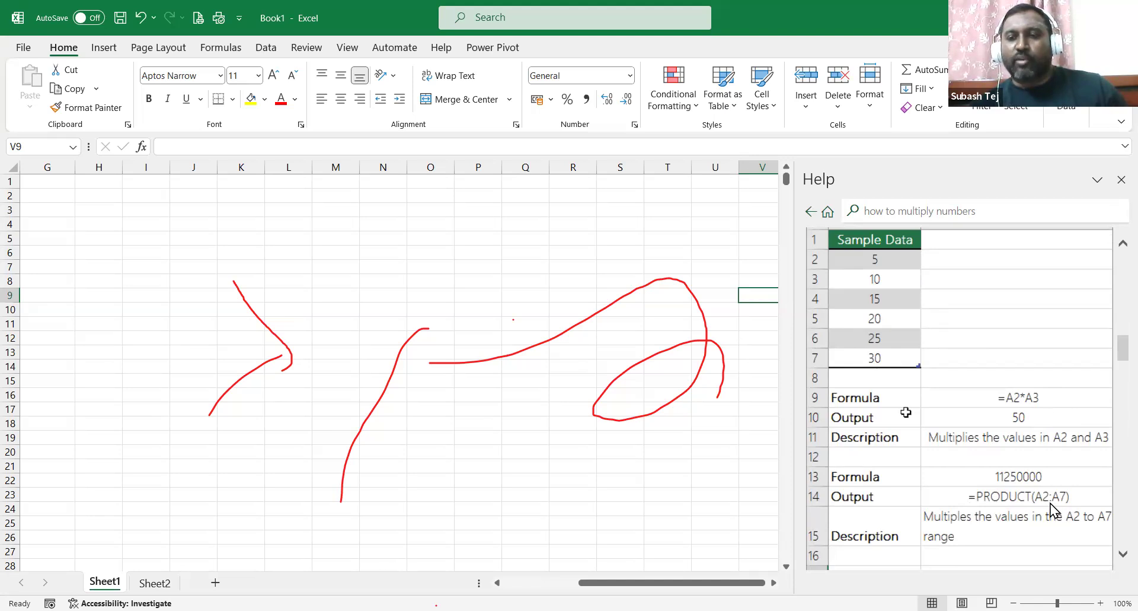
scroll(895, 331, "up", 5)
scroll(981, 285, "up", 2)
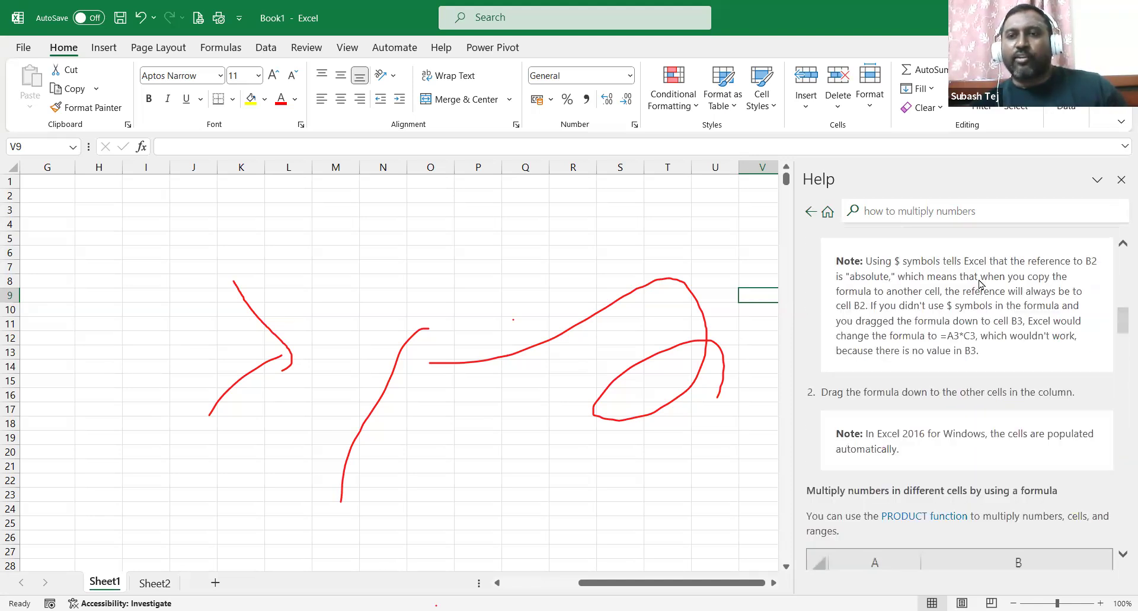
left_click(1119, 179)
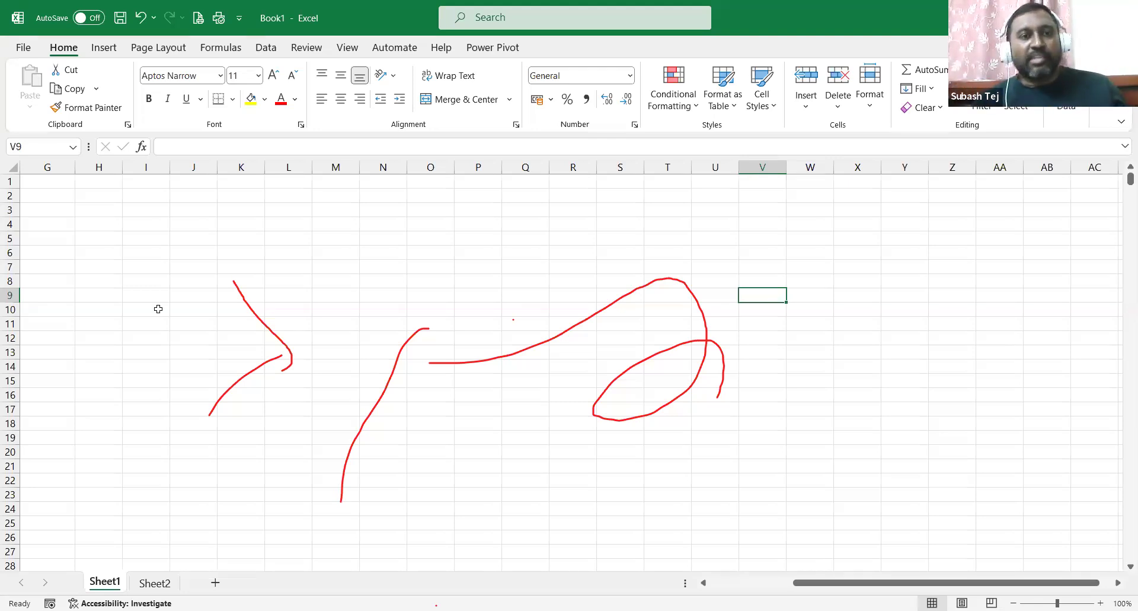
left_click(205, 218)
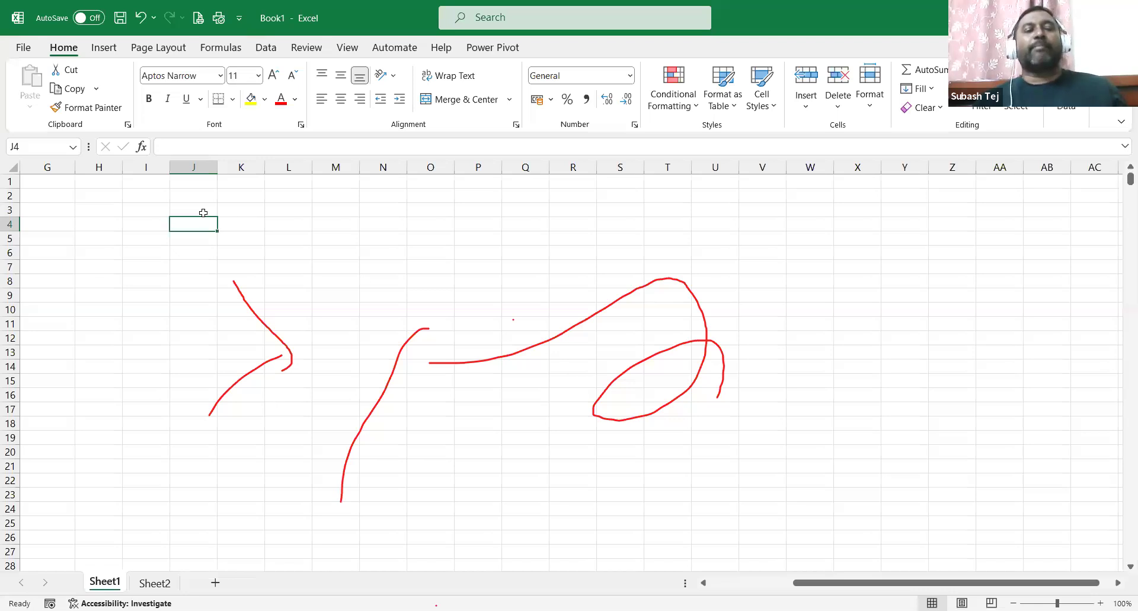
left_click(210, 209)
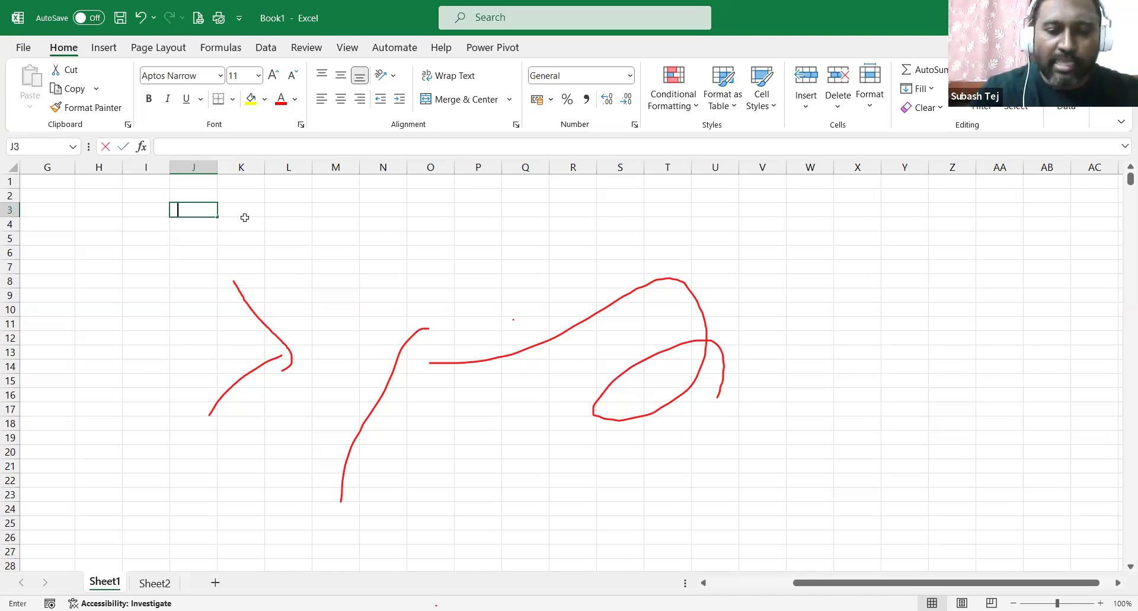
Enter =lcm(24,48,14,56) in J3 to get 336.
type("=lcm")
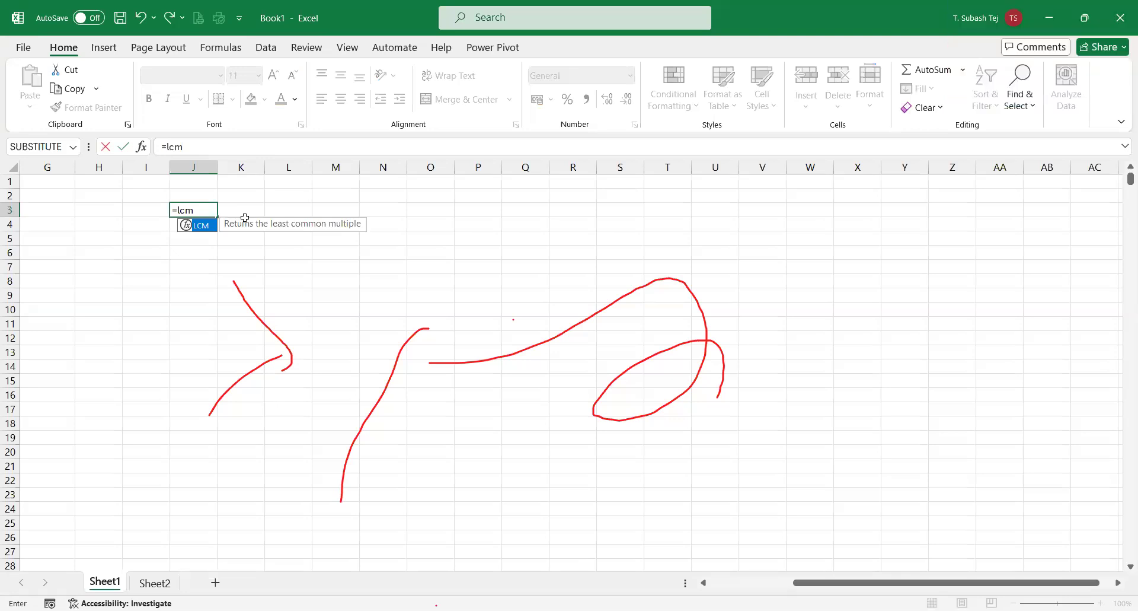
type("(24,48,14,56")
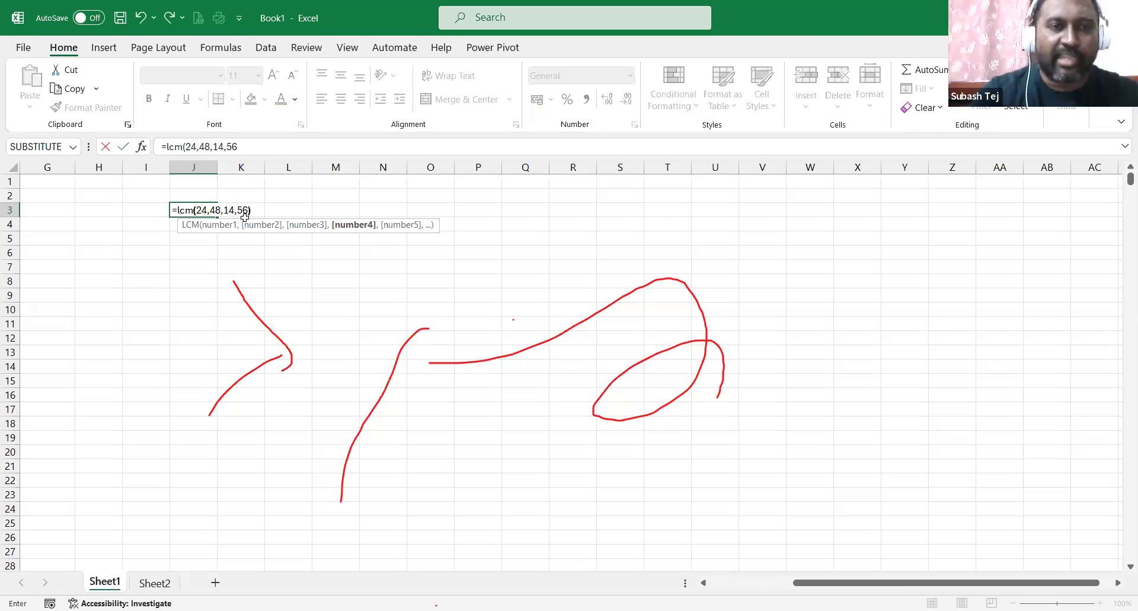
type(")")
key("Return")
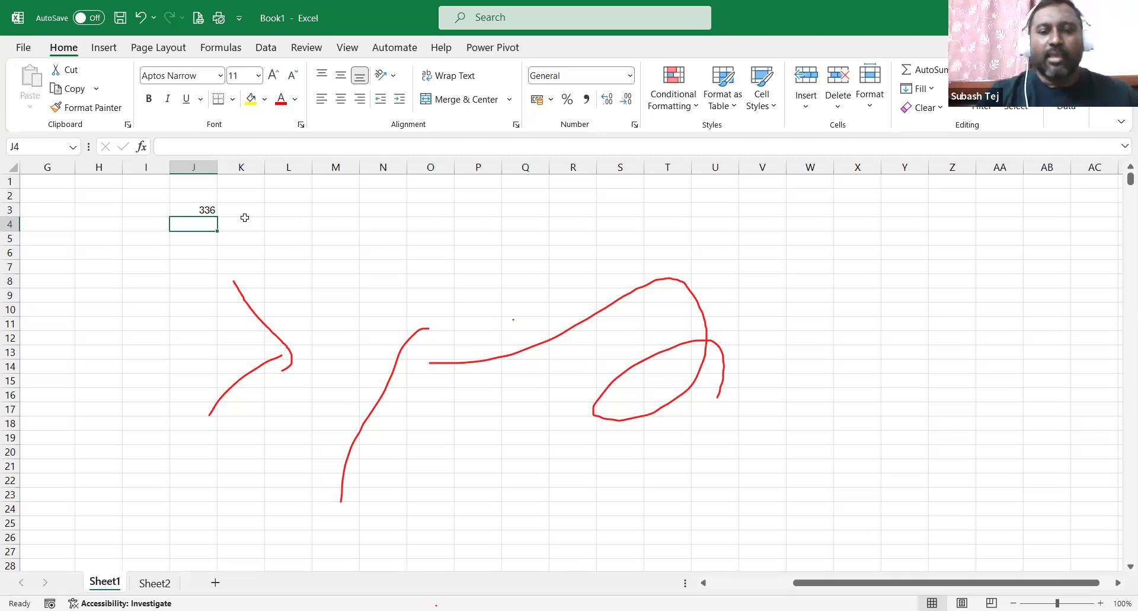
Enter =gcd(24,48,64) in J4, returning 8, and reselect J3.
type("=")
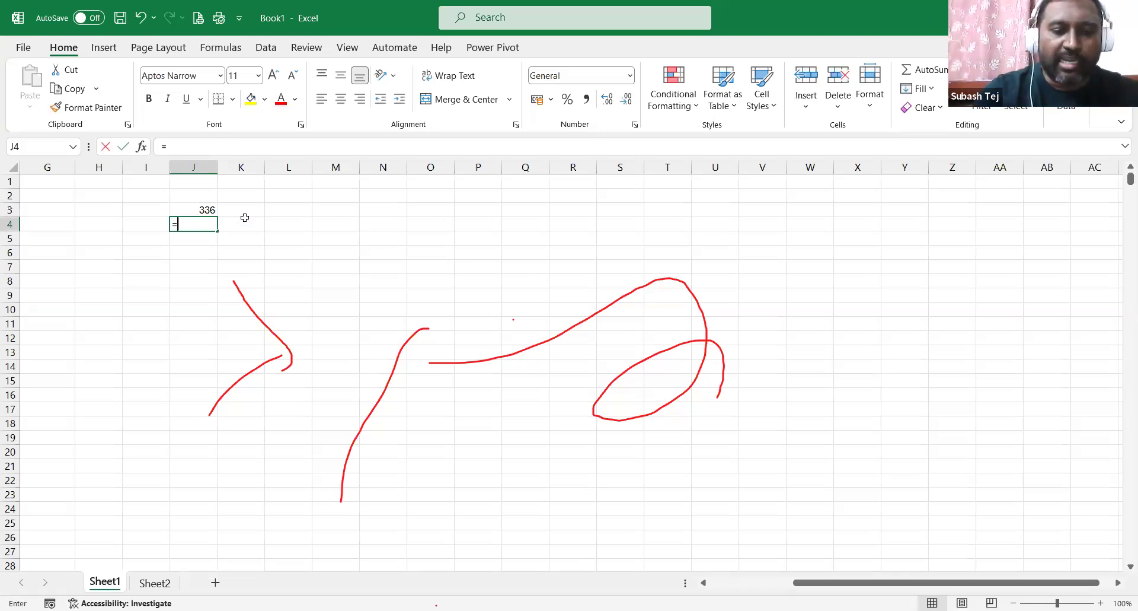
type("gcd")
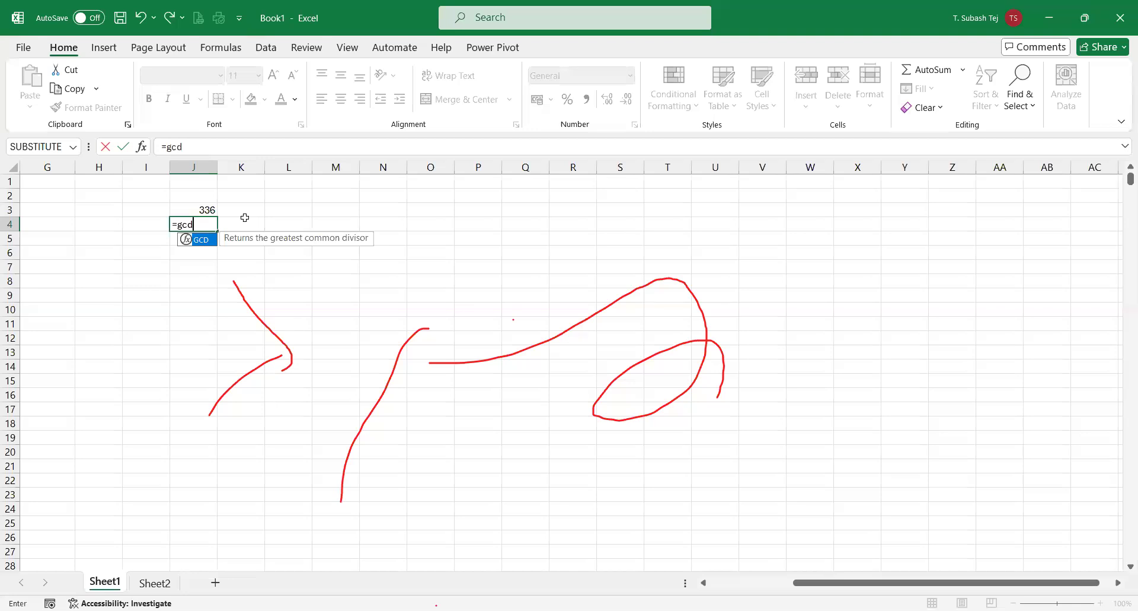
type("(")
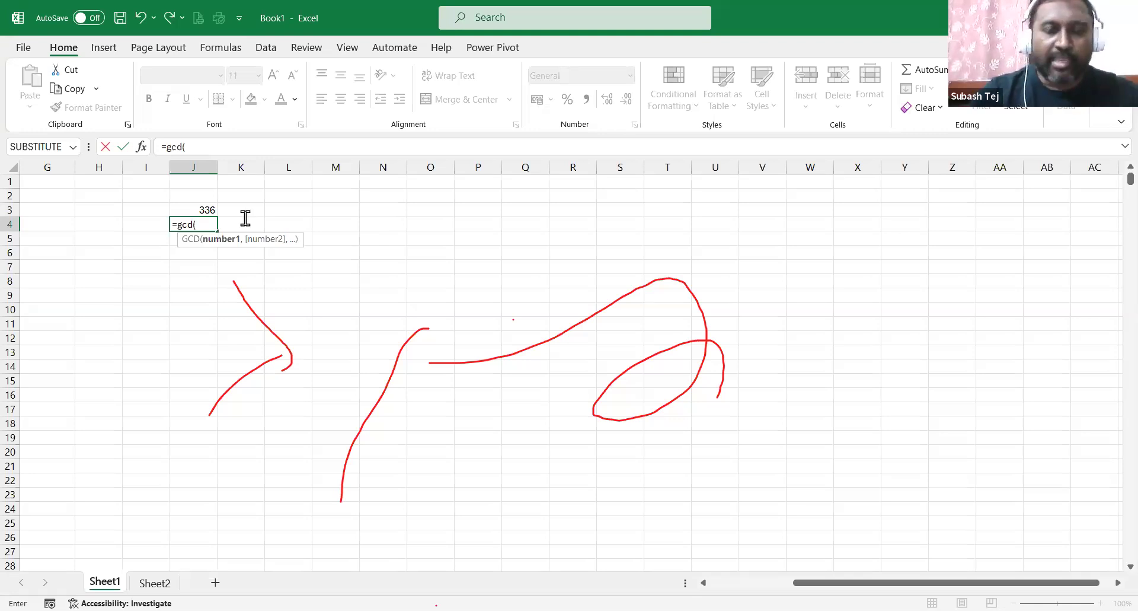
key("Return")
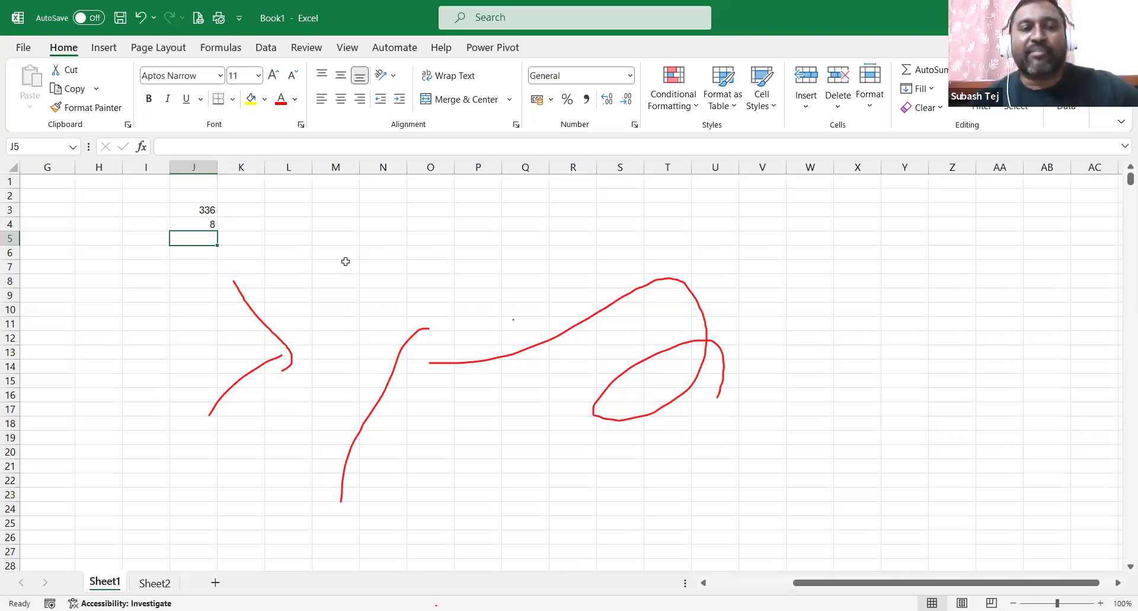
left_click(200, 212)
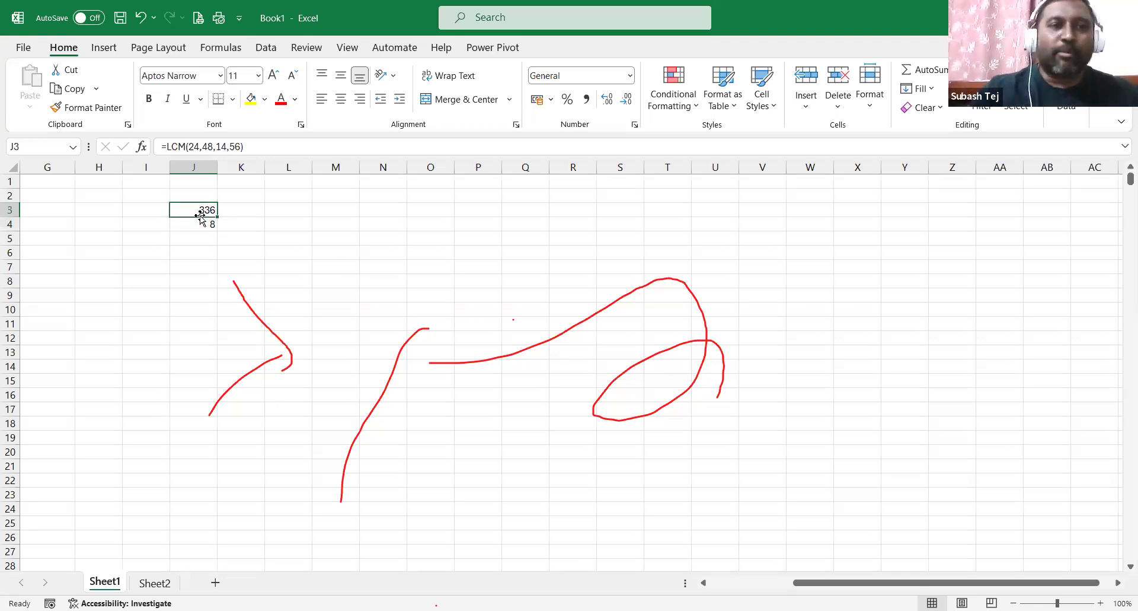
Clear the LCM and GCD results from J3 and J4.
key("Delete")
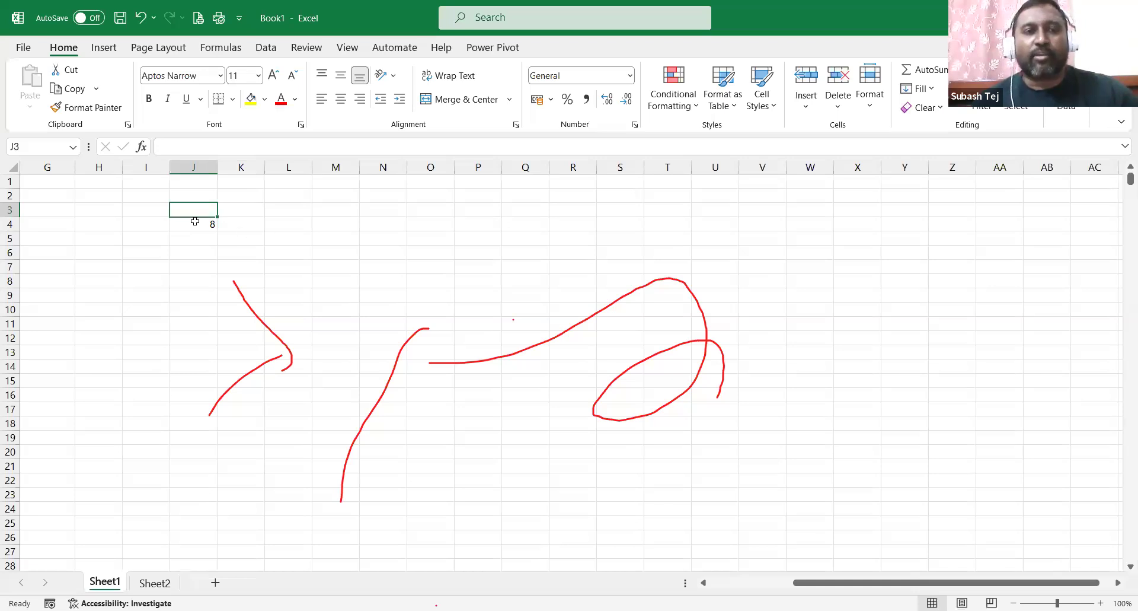
left_click(194, 221)
key("Delete")
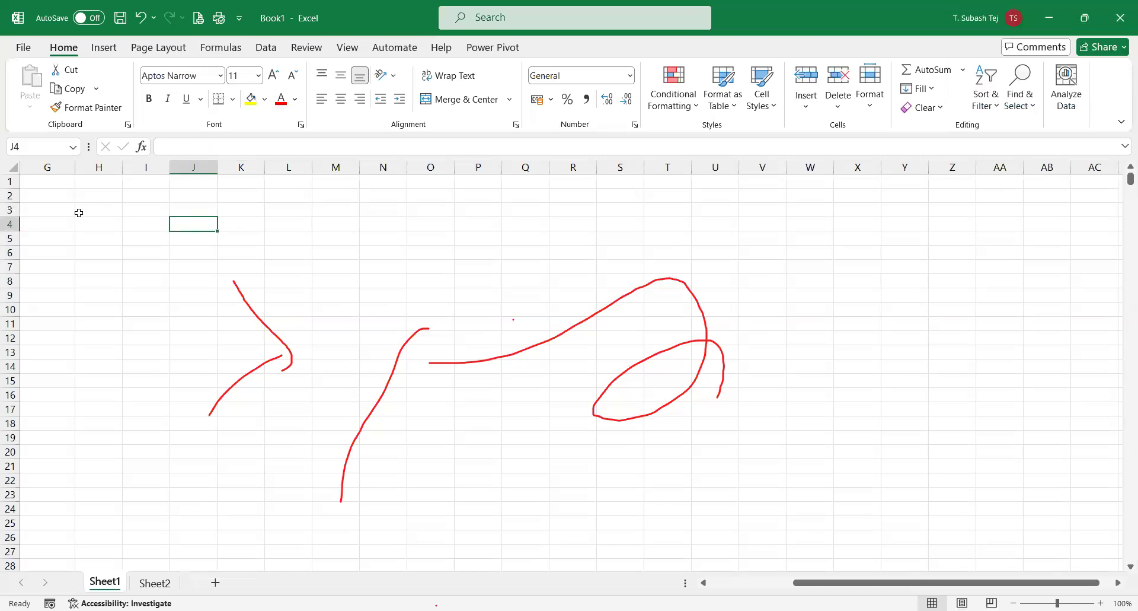
Fill H3:I7 with x values (24–52) and y values (14–26), centred in their cells.
left_click(93, 206)
double_click(93, 206)
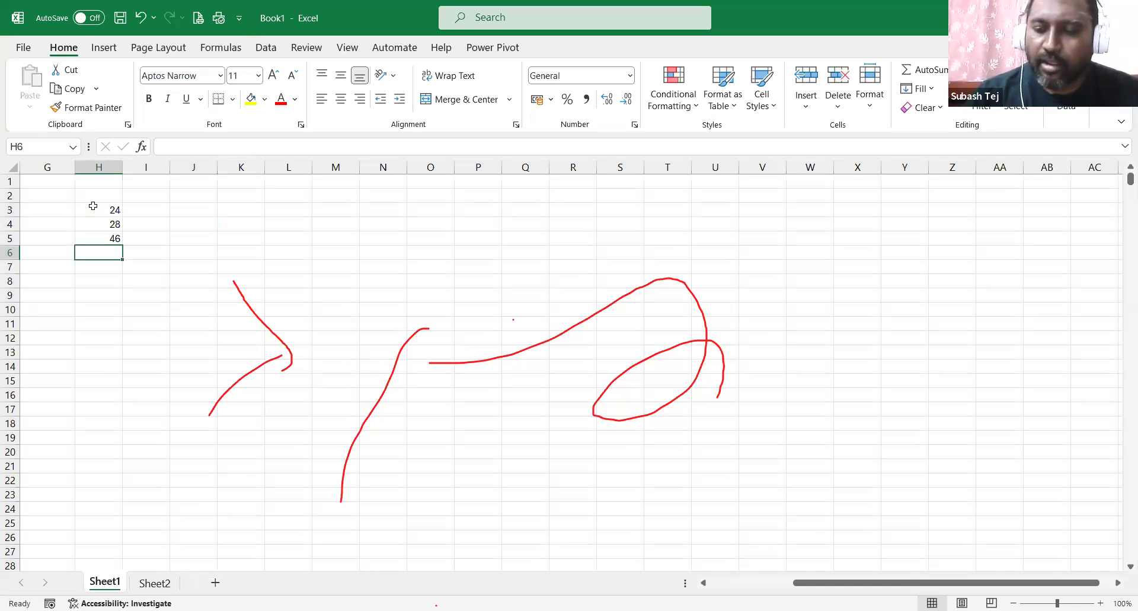
key("F2")
type("48")
key("Return")
type("52")
key("Tab")
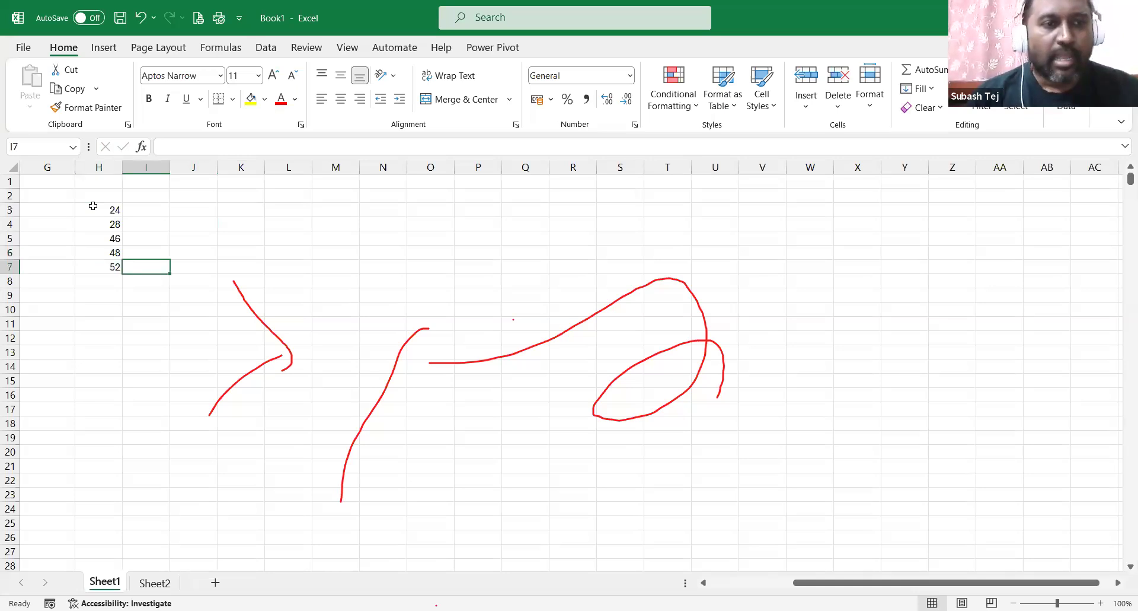
left_click(134, 208)
type("=")
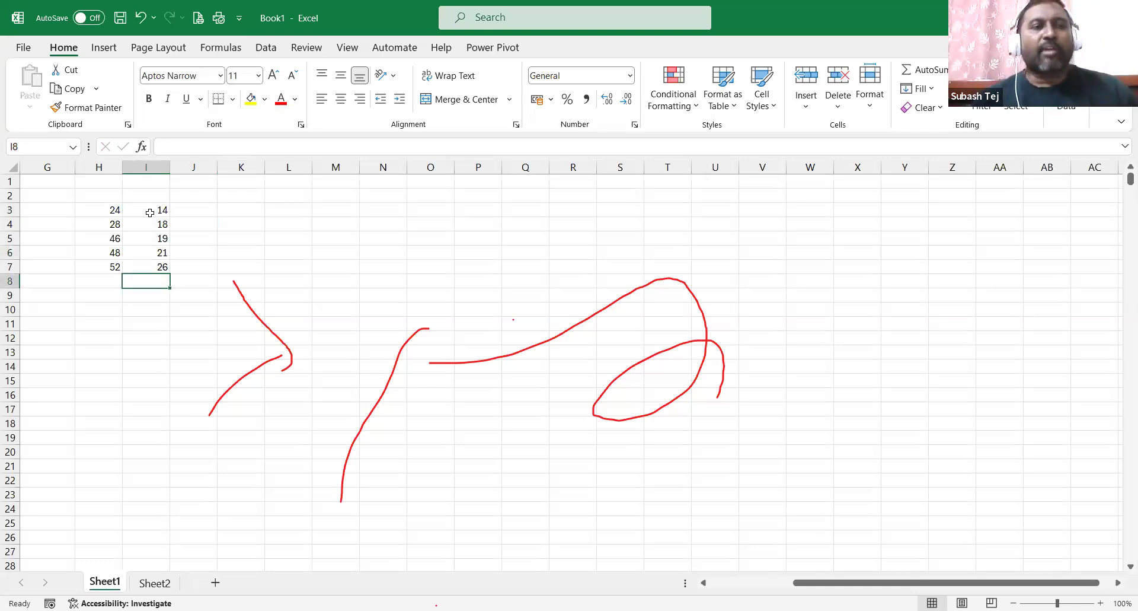
left_click_drag(101, 209, 144, 268)
left_click(341, 99)
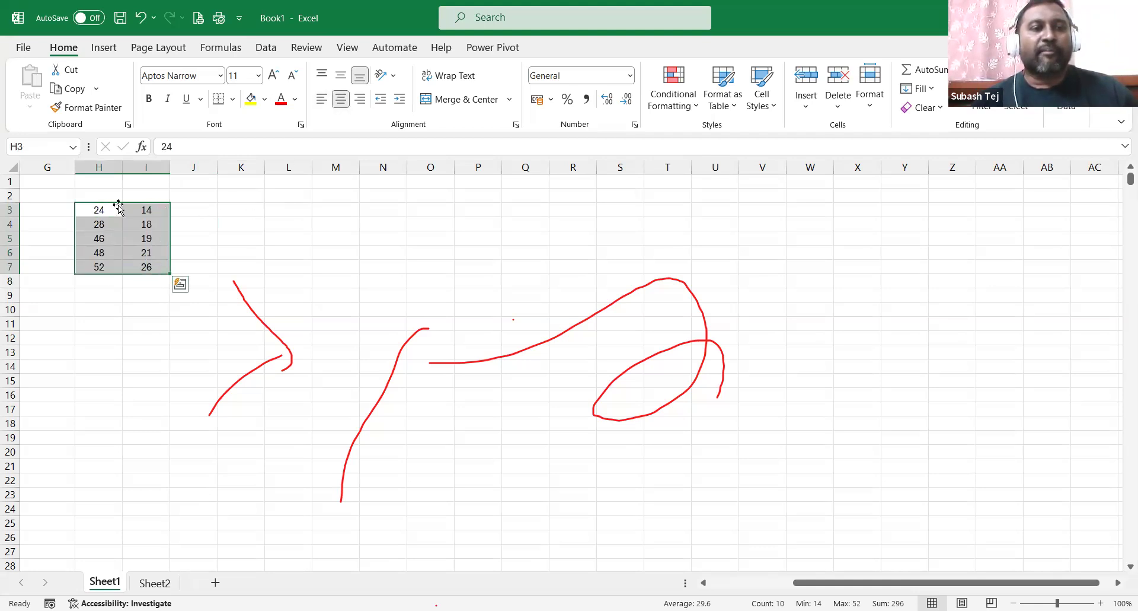
Add 'x' and 'y' headers in H2:I2, centred, middle-aligned, bold and filled yellow.
left_click(94, 193)
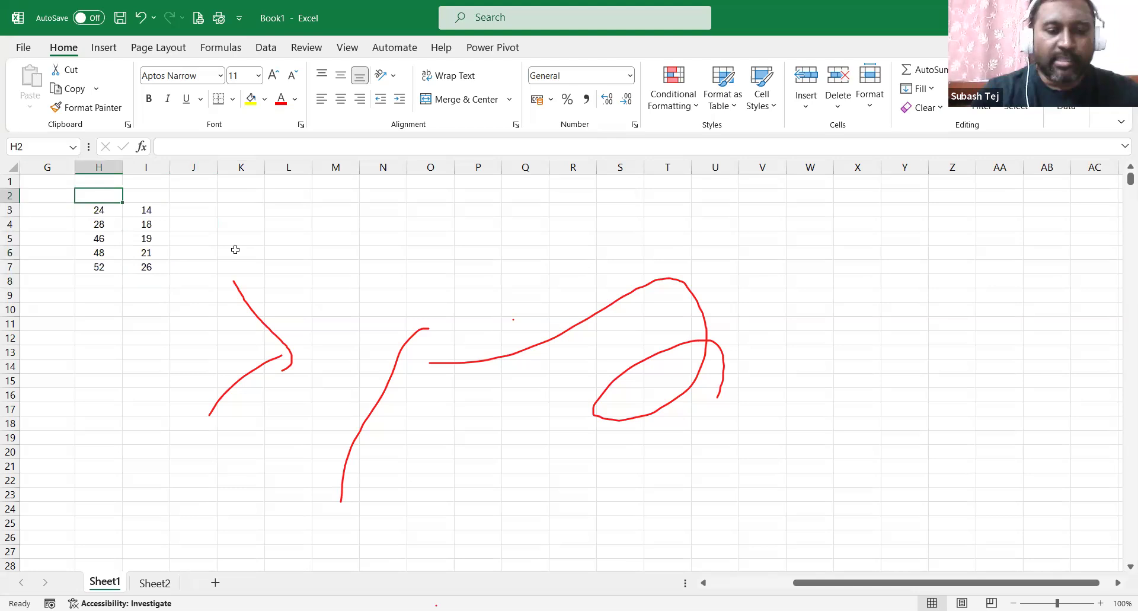
type("x")
key("Tab")
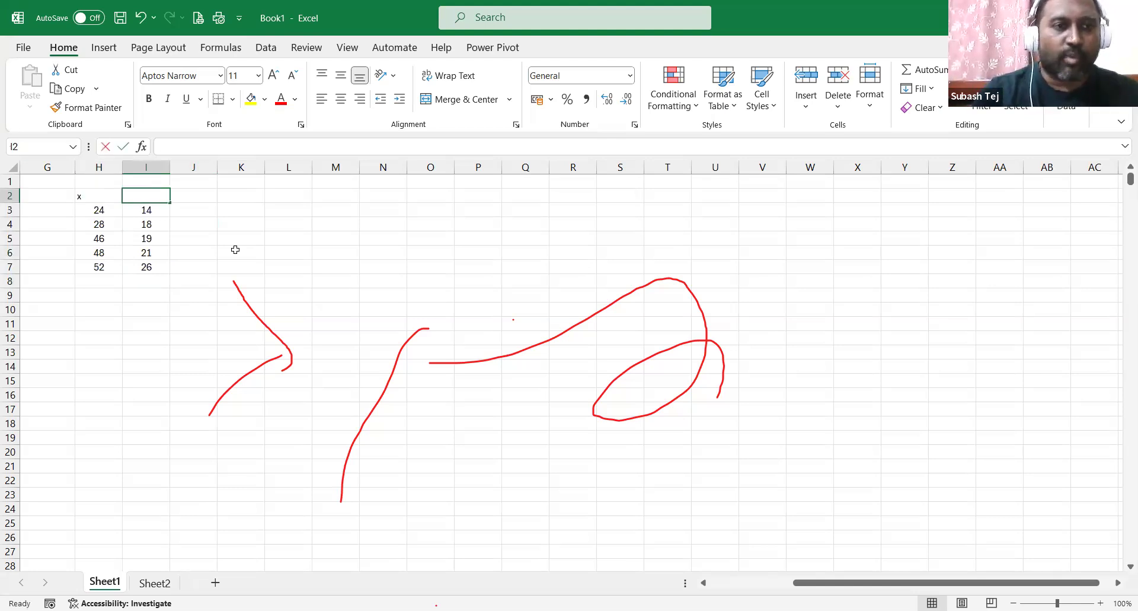
type("y")
key("Tab")
left_click_drag(90, 198, 145, 197)
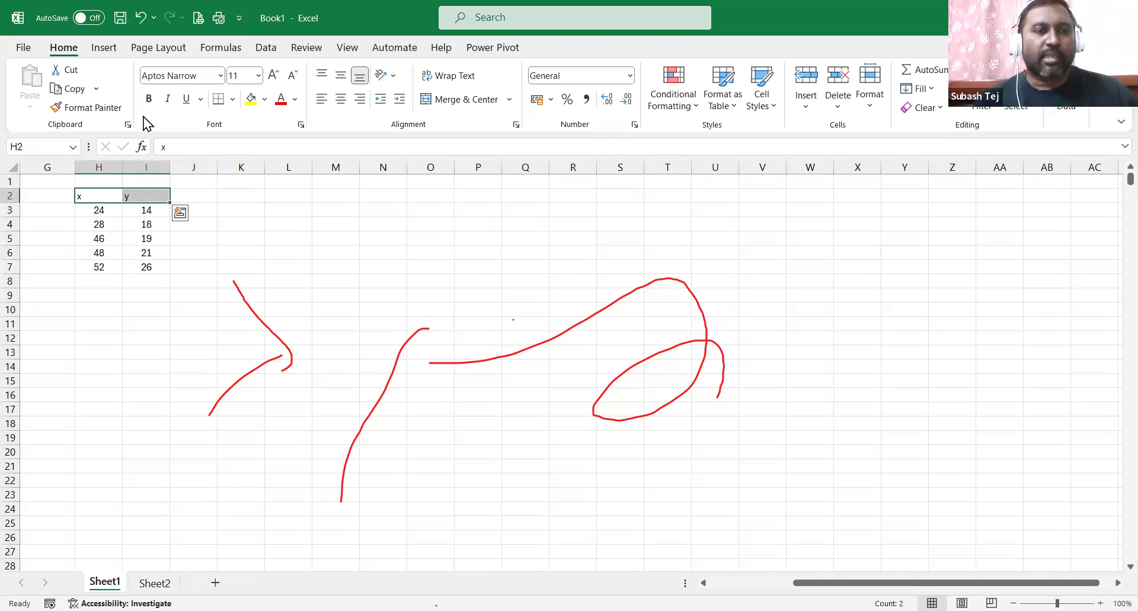
left_click(340, 99)
left_click(340, 75)
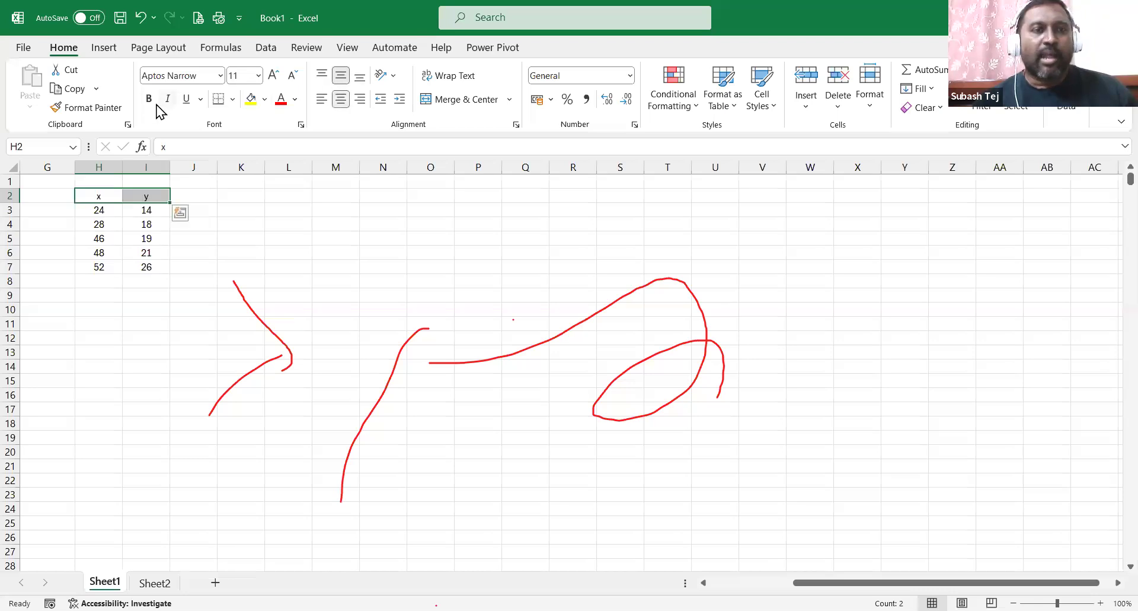
left_click(149, 99)
left_click(250, 99)
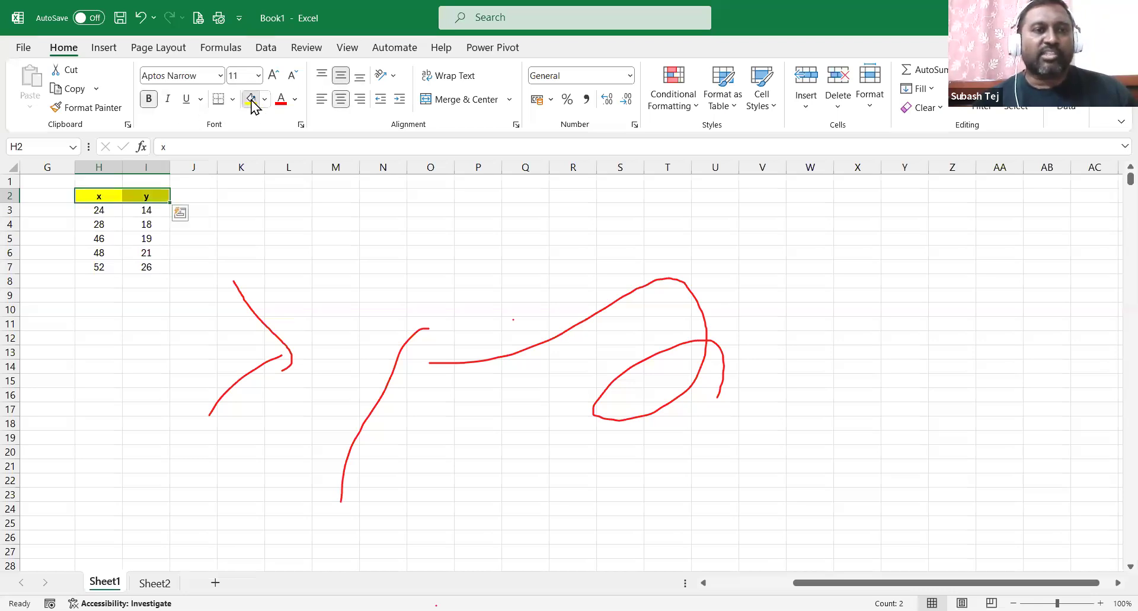
left_click(265, 211)
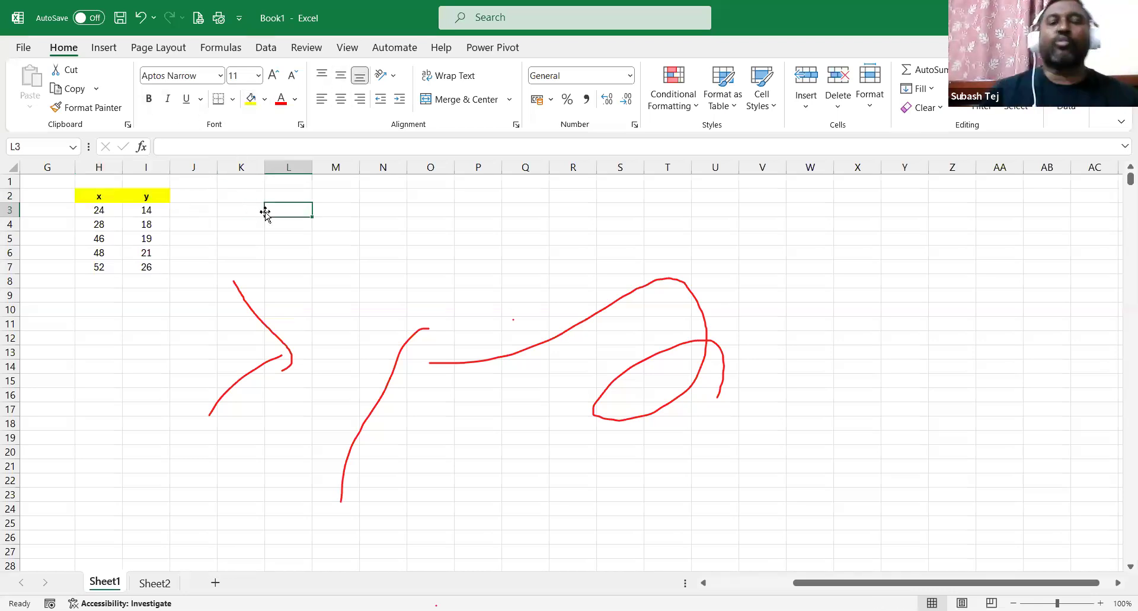
Enter =CORREL(H3:H7, I3:I7) in K3, giving 0.867013.
left_click(251, 211)
double_click(252, 211)
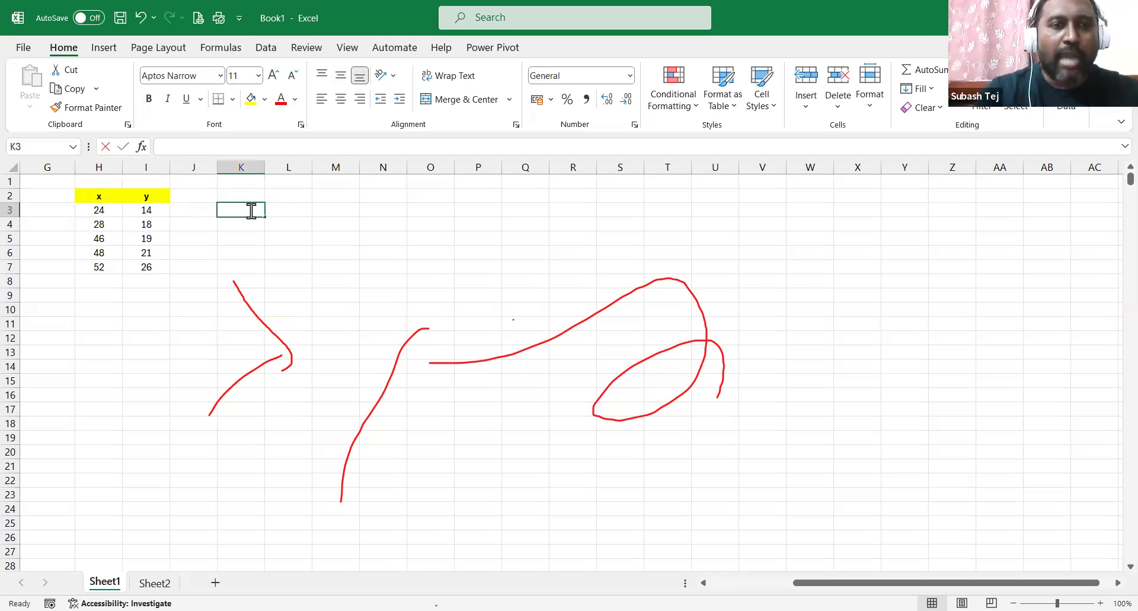
type("=corr")
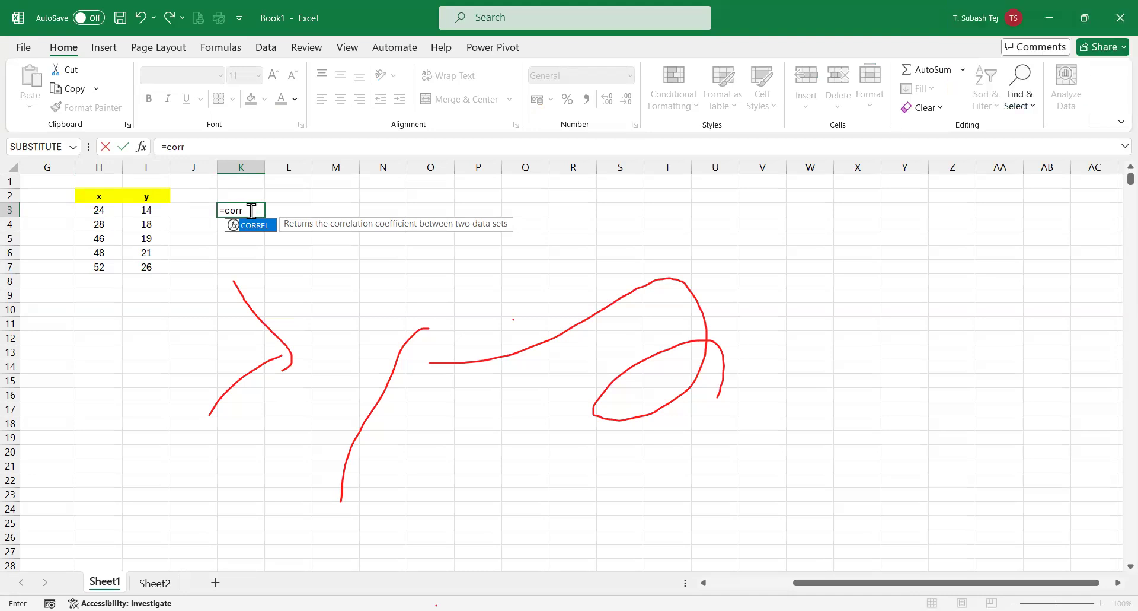
key("Tab")
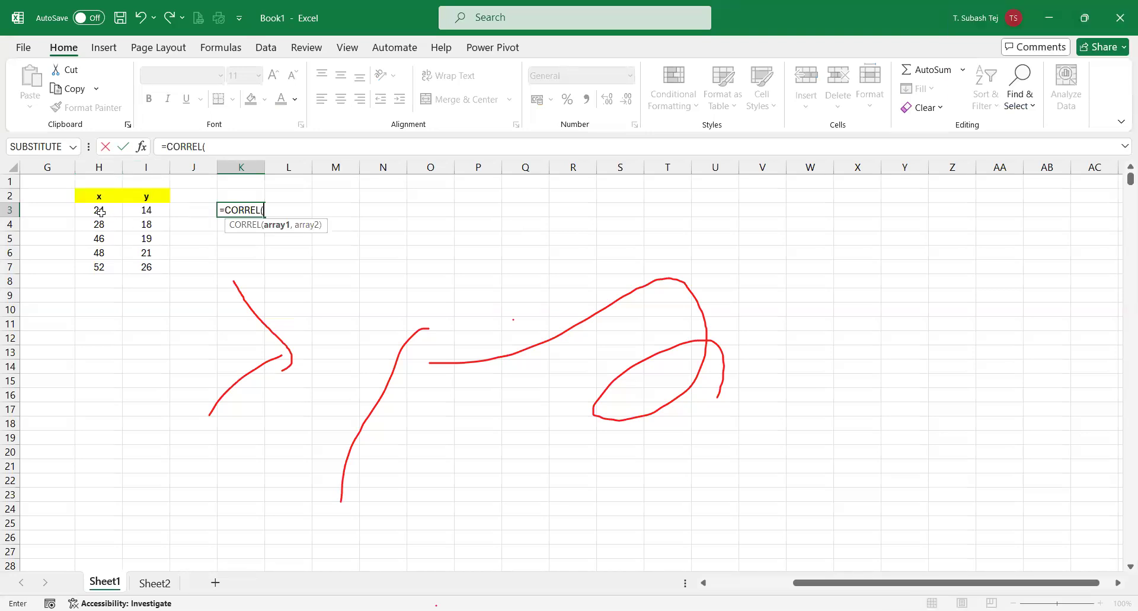
left_click_drag(100, 212, 87, 258)
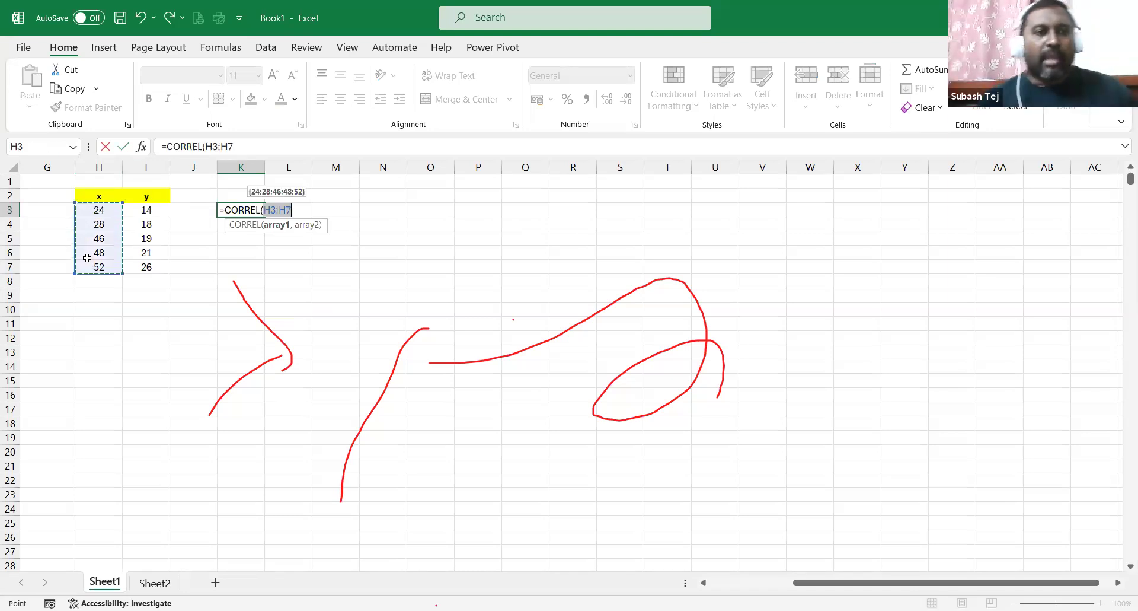
type(",")
left_click_drag(151, 211, 158, 268)
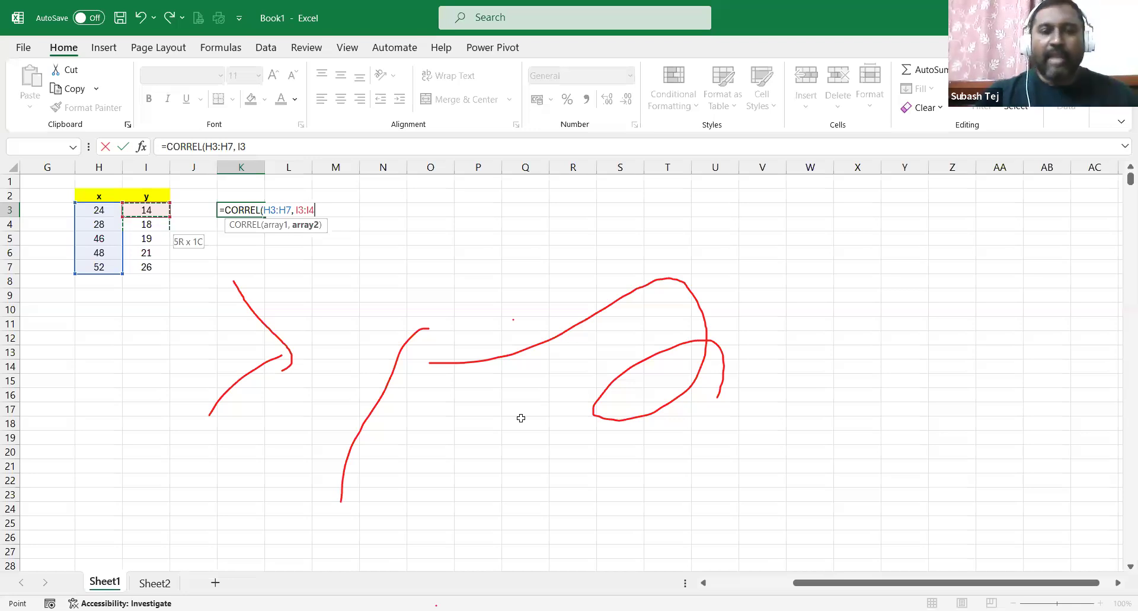
key("Return")
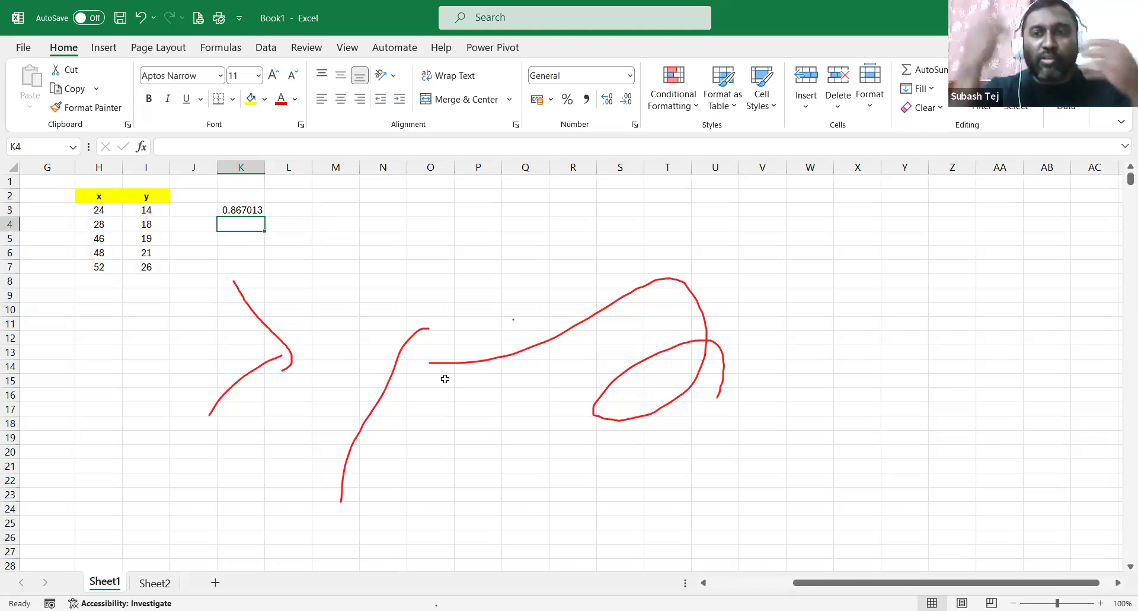
left_click(345, 208)
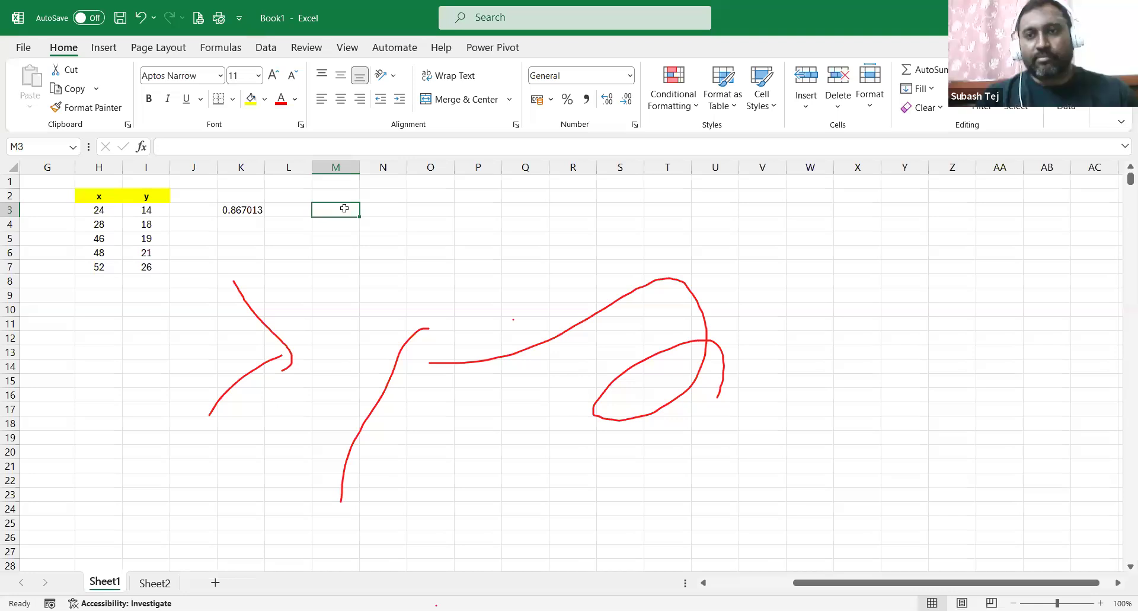
Enter =COVAR(H3:H7, I3:I7) in M3, giving 38.64.
type("=")
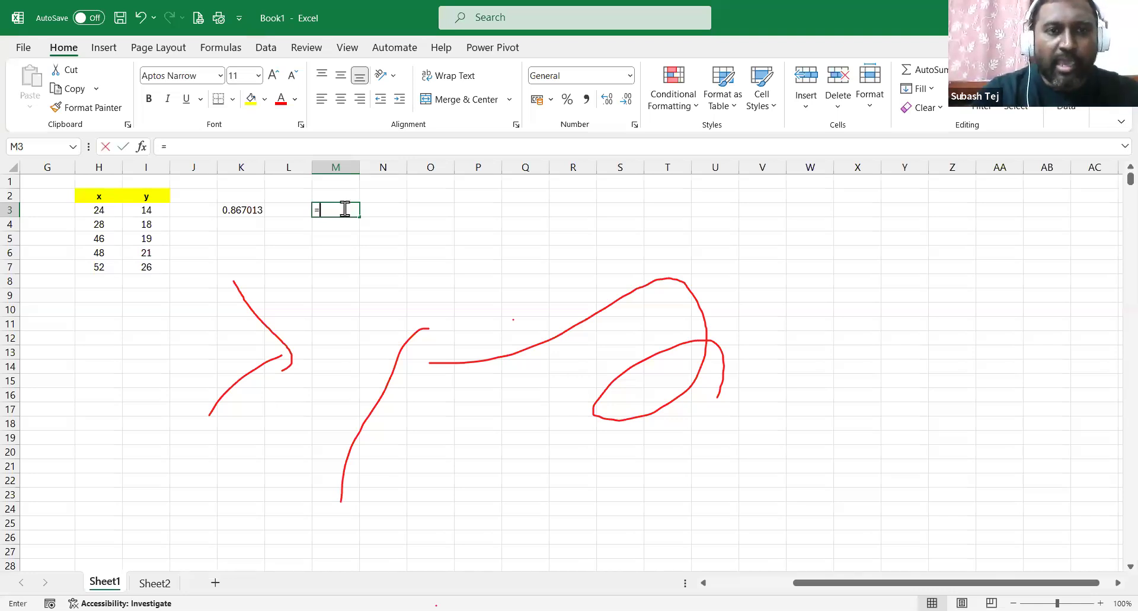
type("cova")
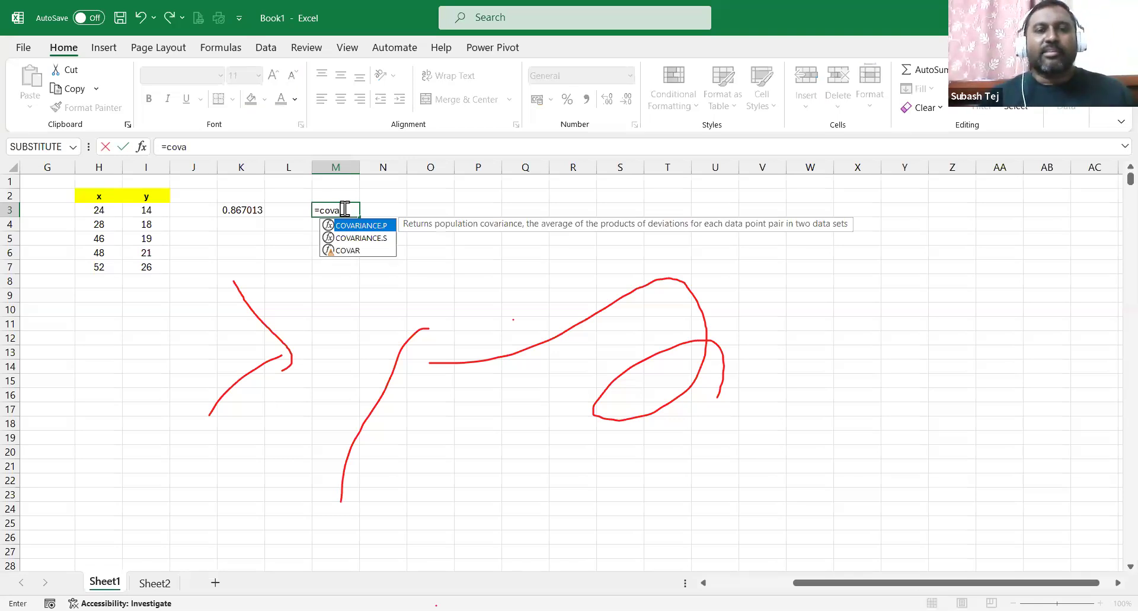
left_click(344, 251)
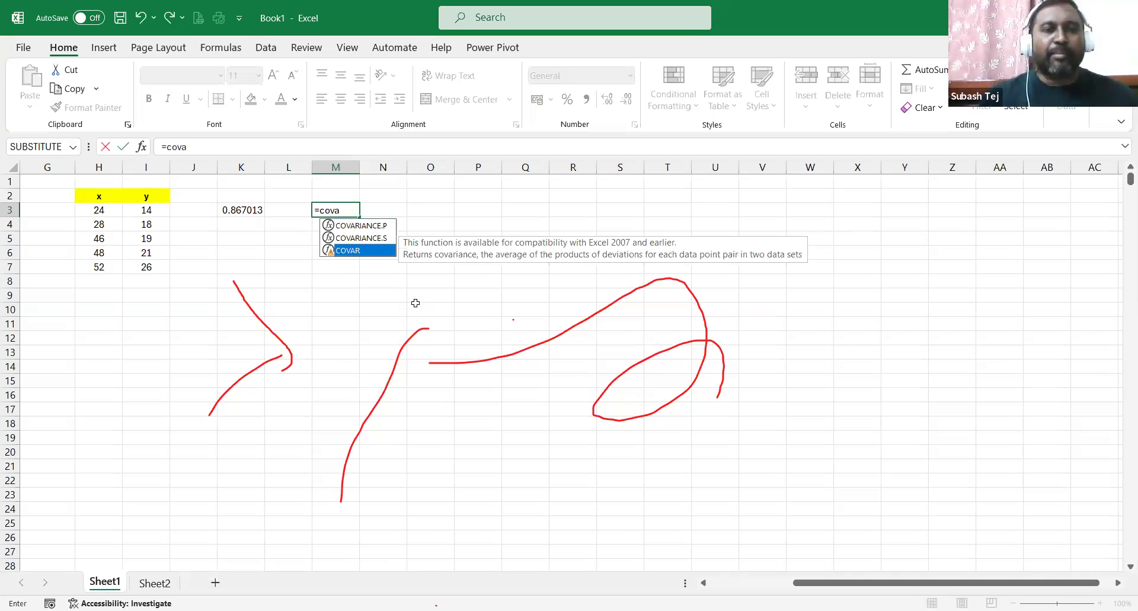
key("Tab")
left_click(106, 210)
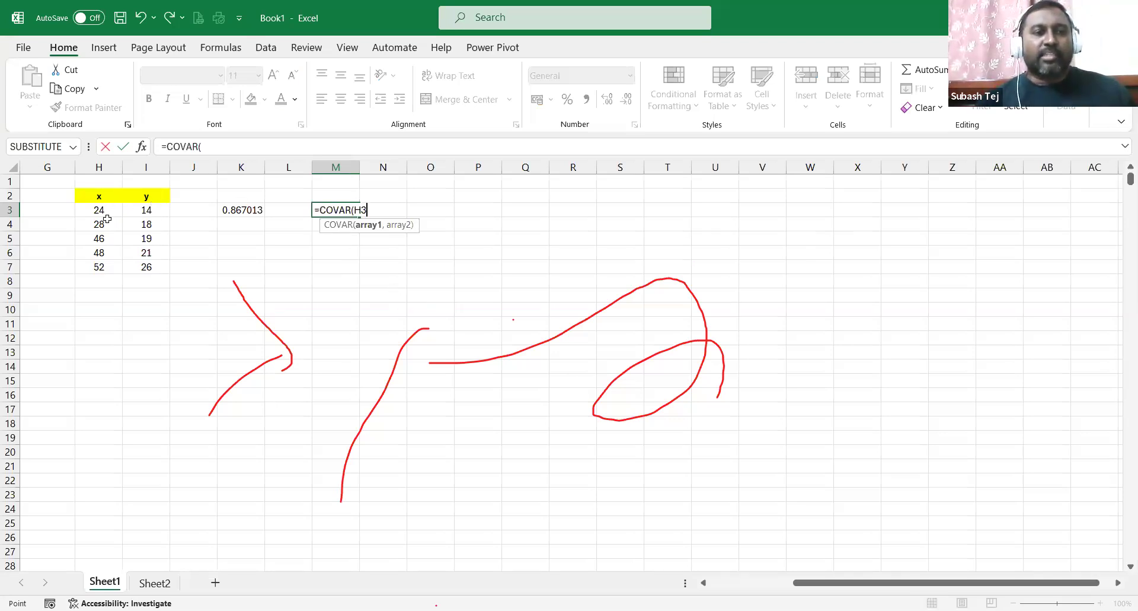
left_click(98, 265, "shift")
type(",")
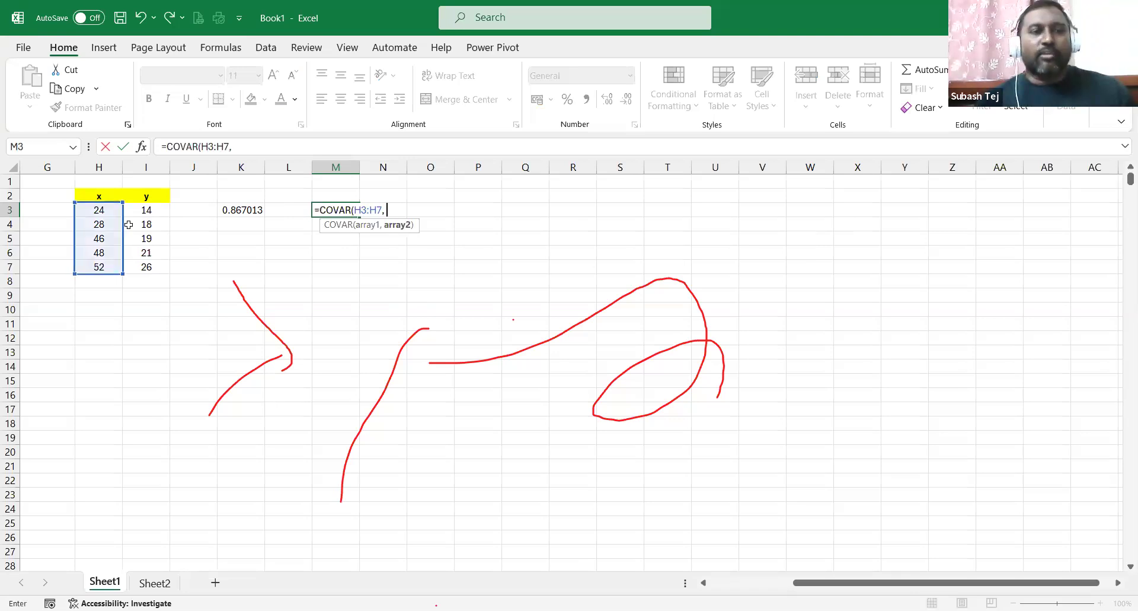
left_click_drag(146, 210, 146, 267)
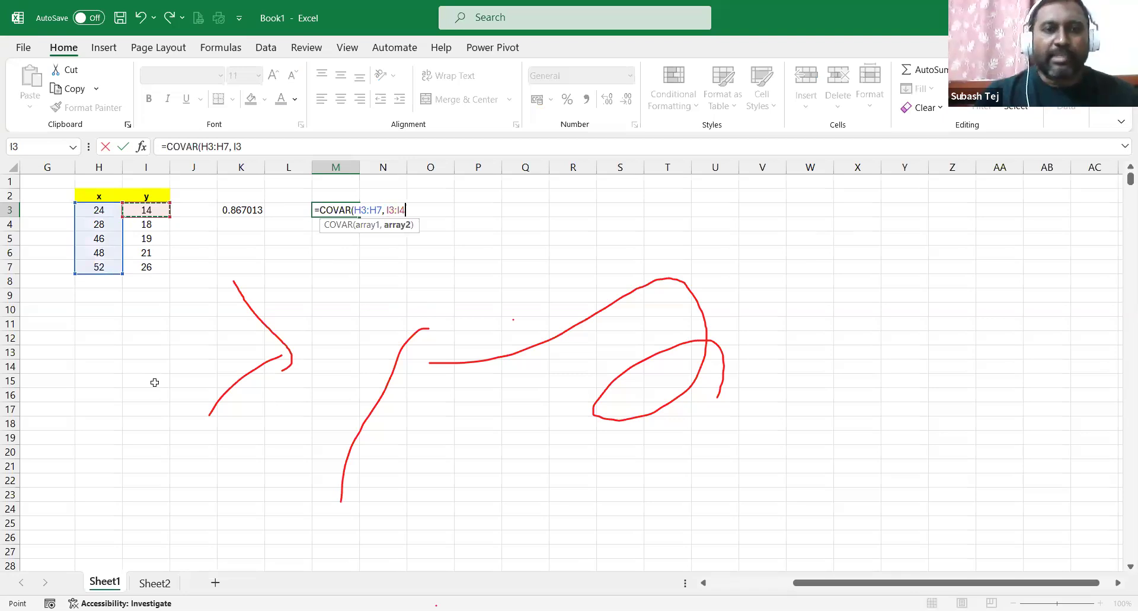
key("Return")
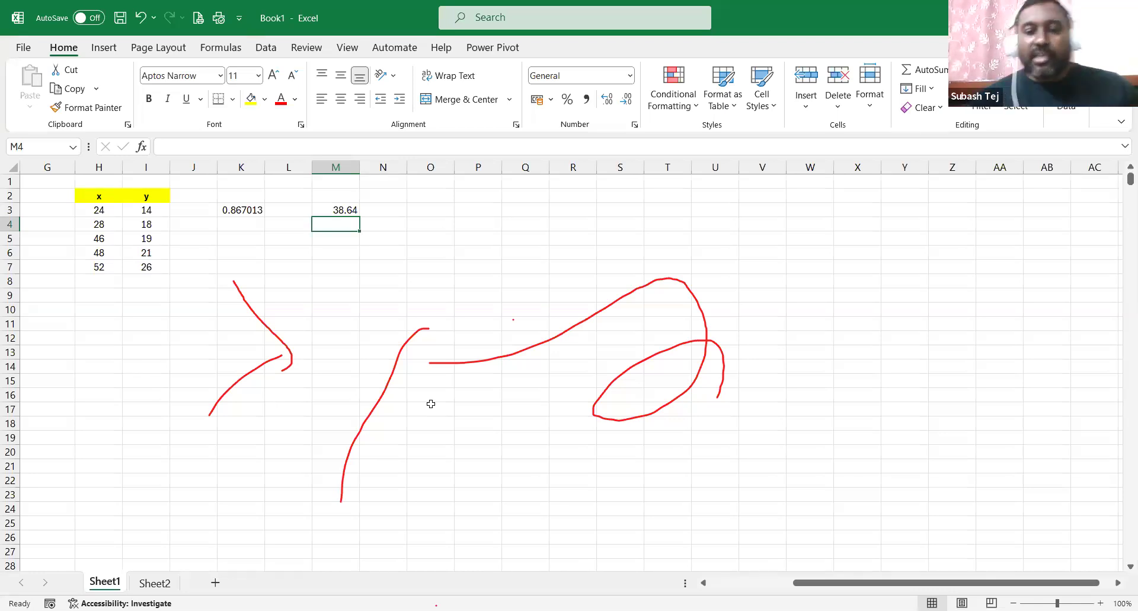
key("F2")
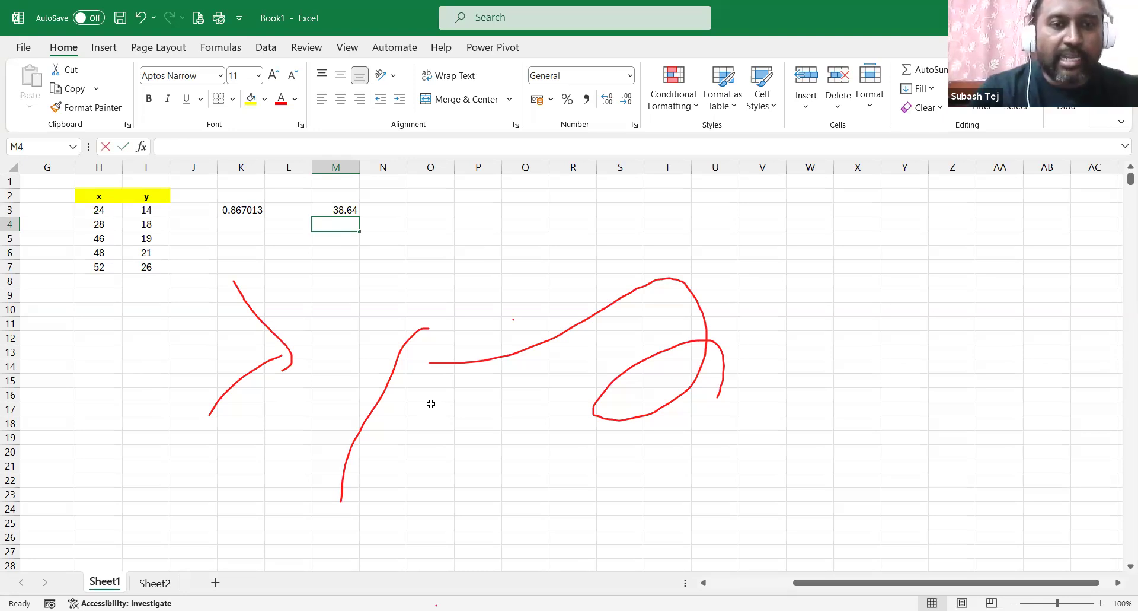
Enter =STDEV over H3:H7 and the y values in M4, returning 13.8259.
type("=std")
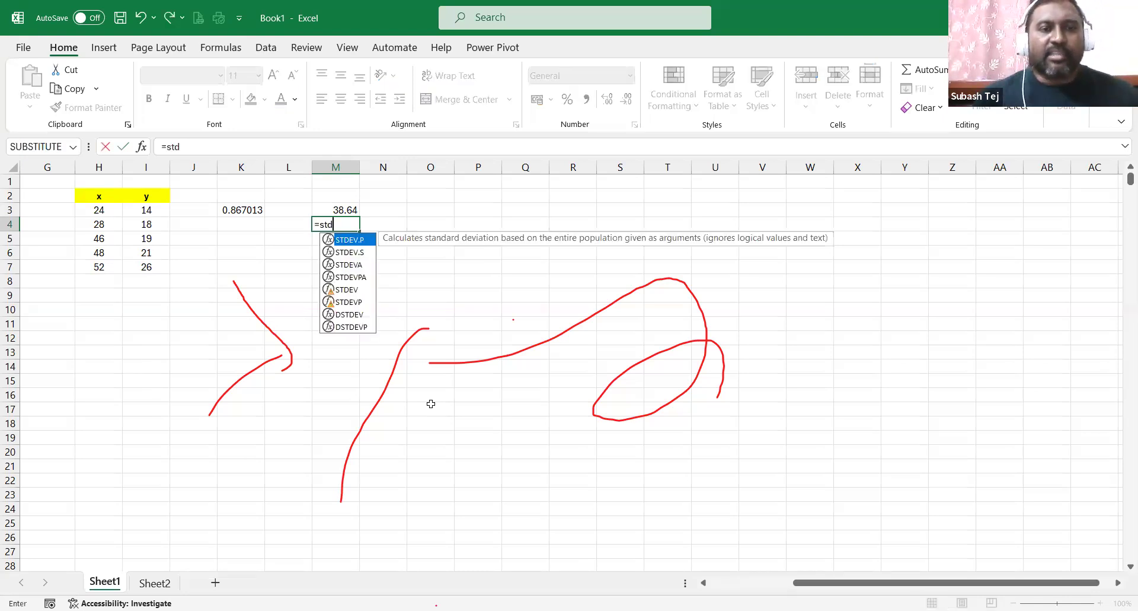
left_click(353, 289)
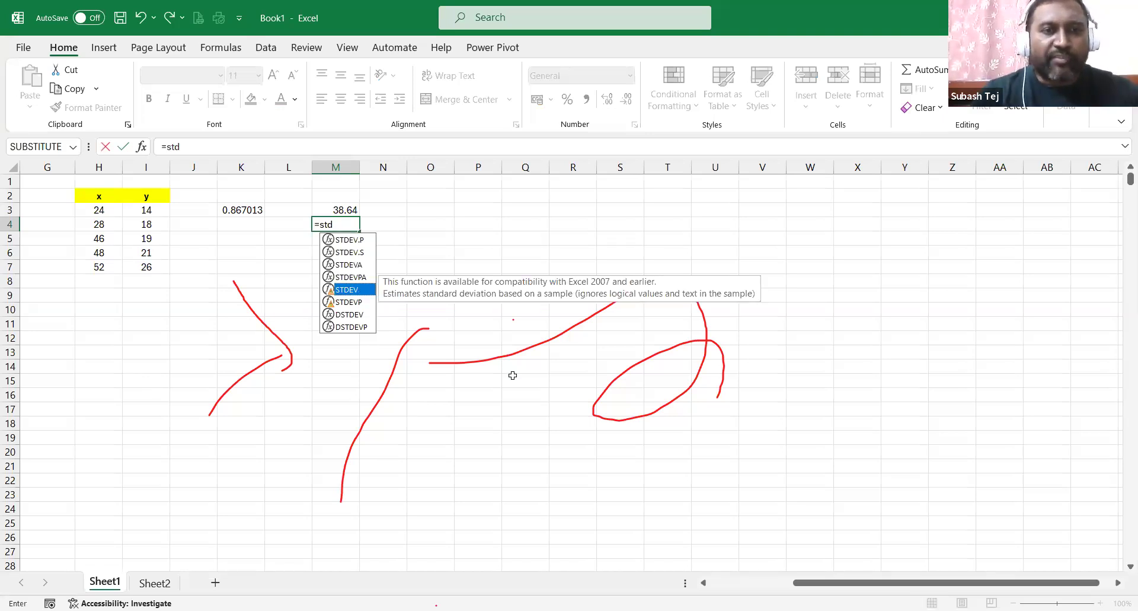
key("Tab")
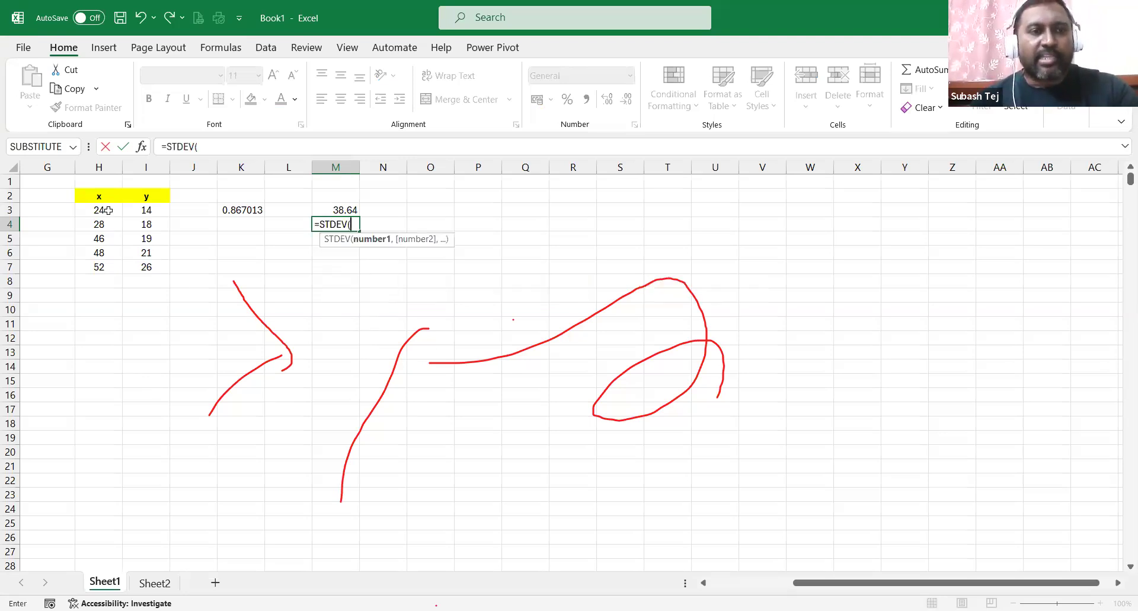
left_click(107, 210)
left_click_drag(108, 231, 108, 264)
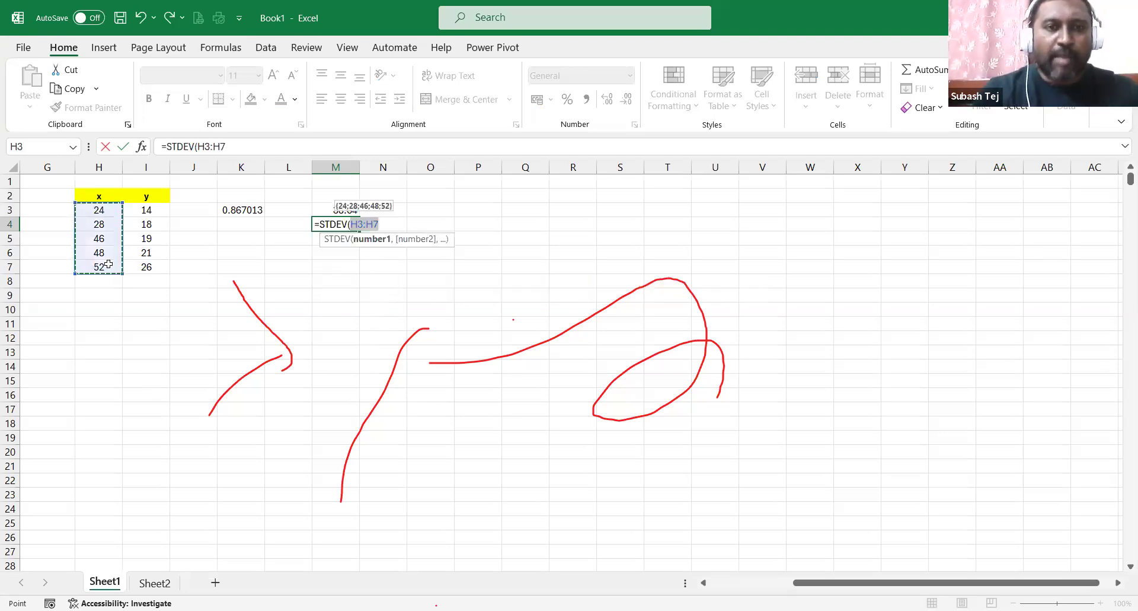
type(",")
left_click(141, 211)
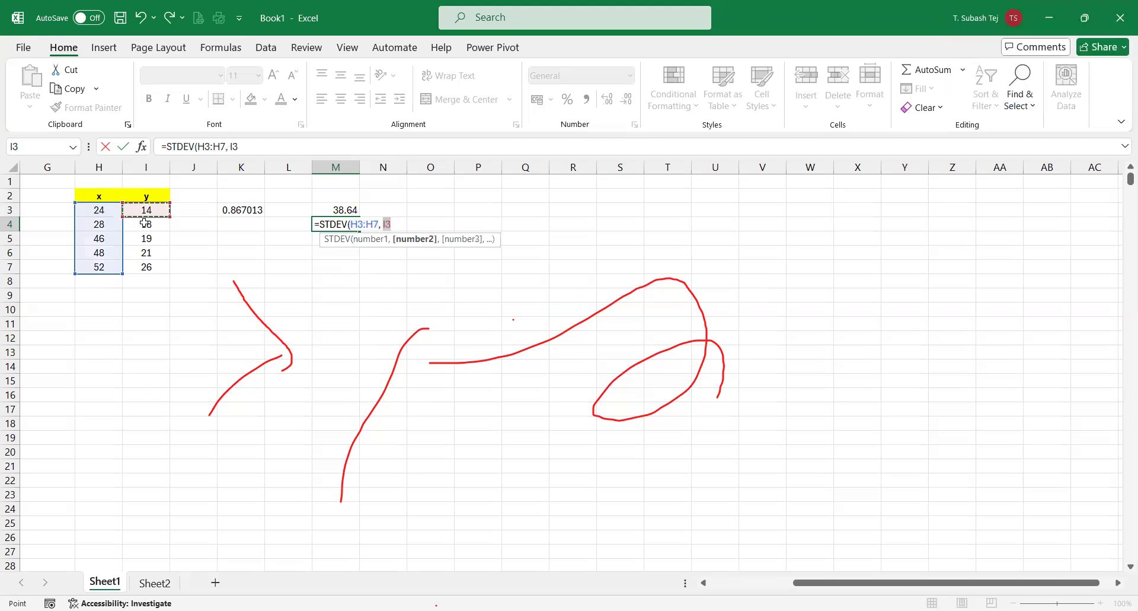
left_click(145, 265, "shift")
key("Return")
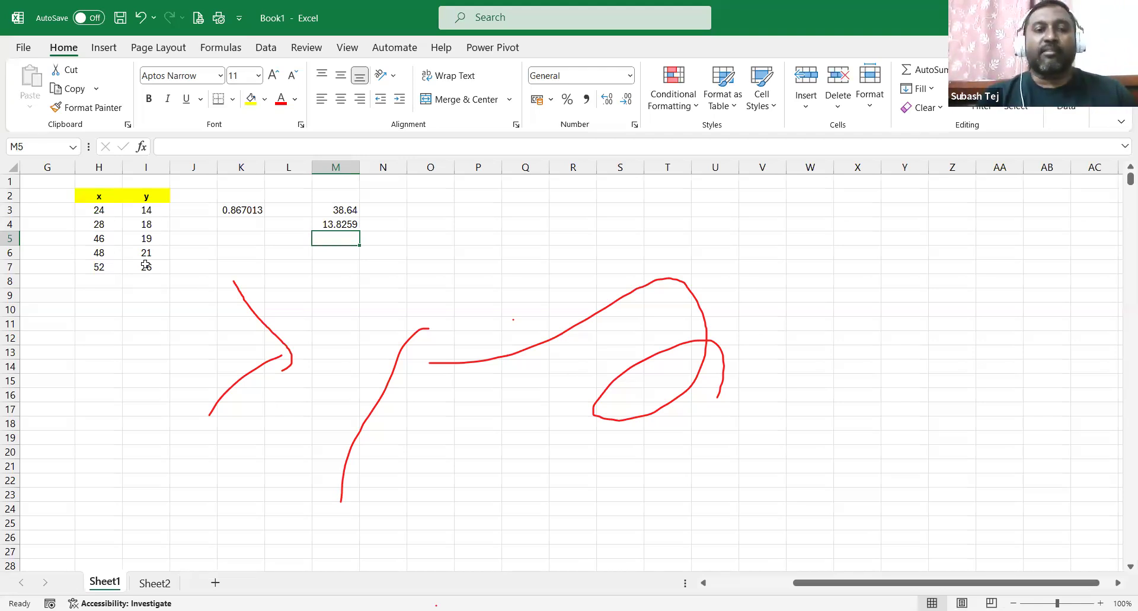
left_click_drag(65, 190, 381, 288)
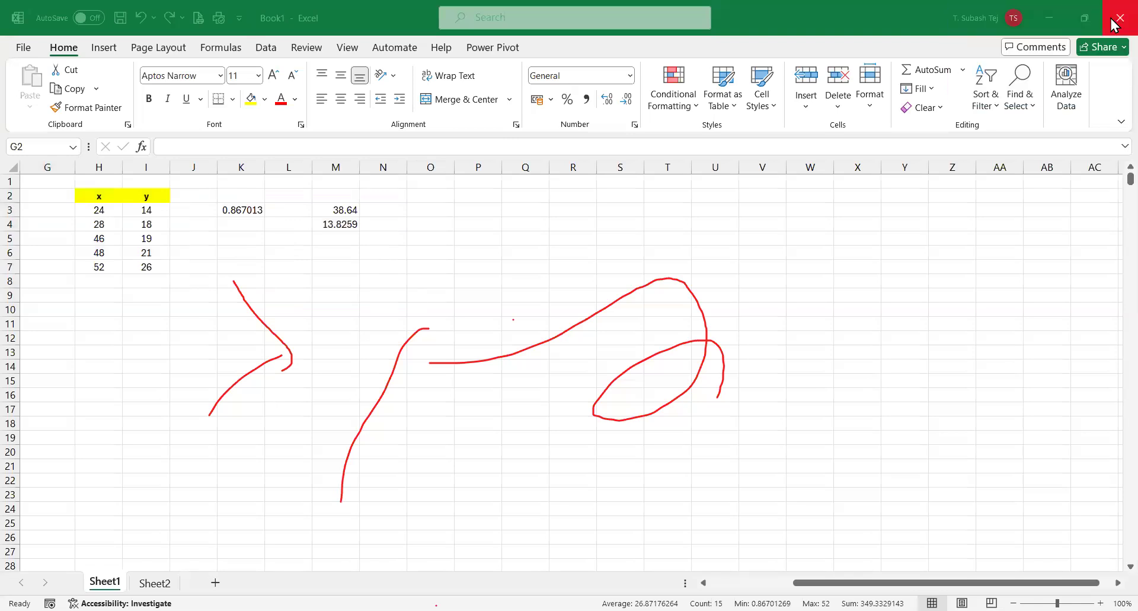
Close the scratch workbook window.
left_click(1115, 21)
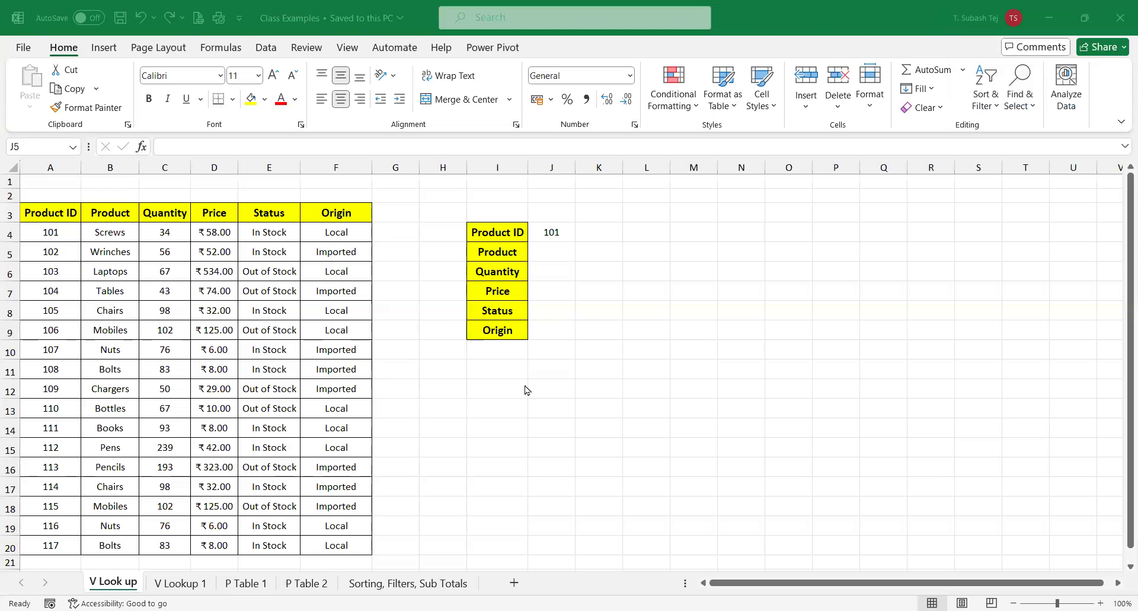
left_click(552, 253)
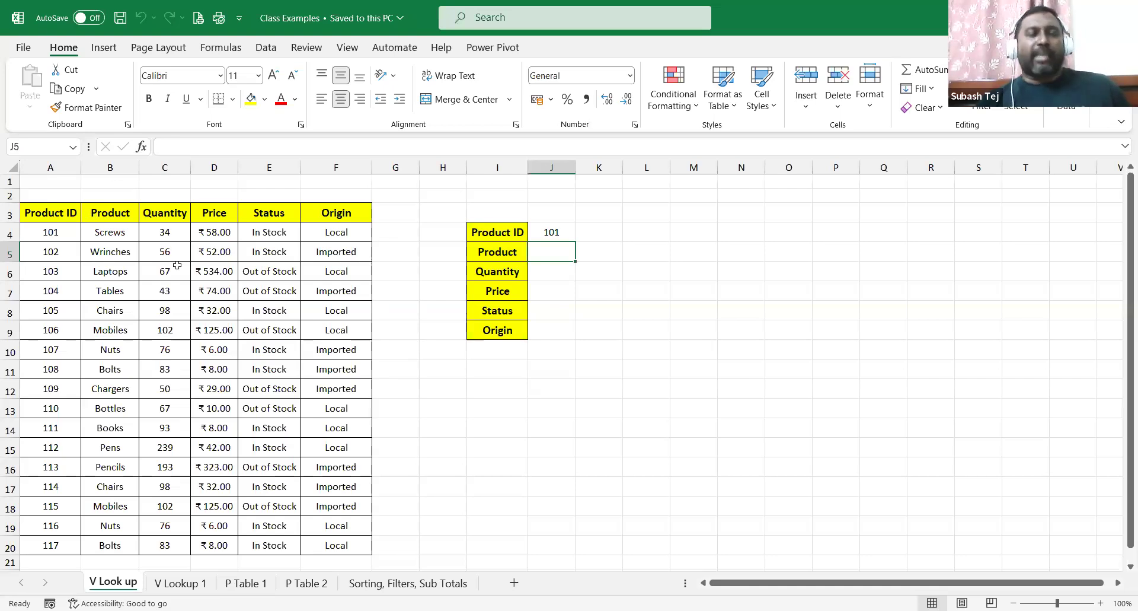
left_click(110, 214)
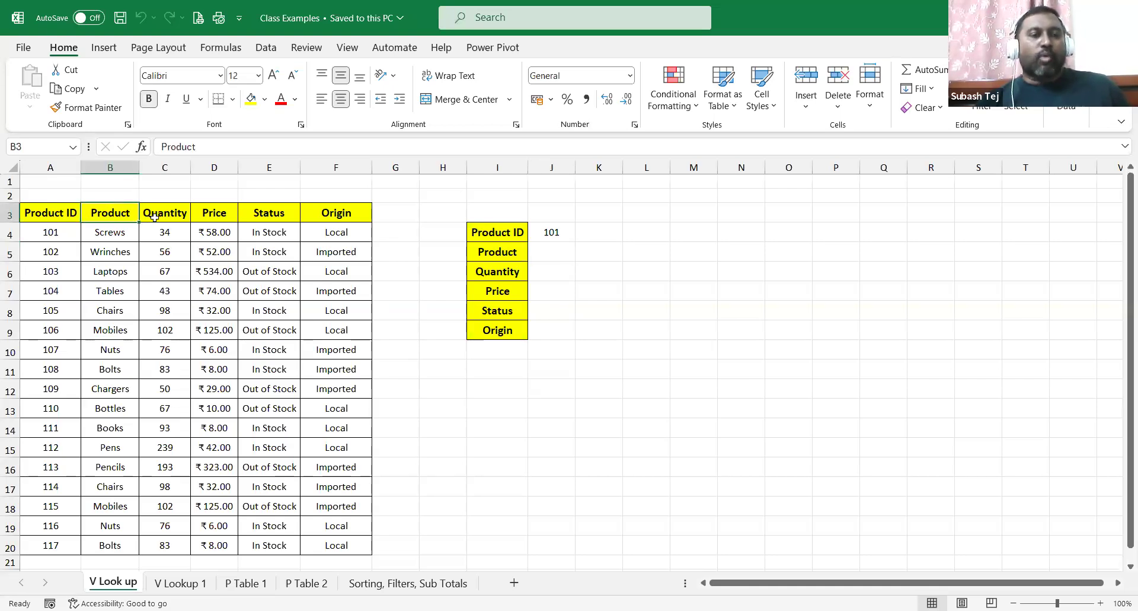
left_click(155, 217)
left_click(221, 214)
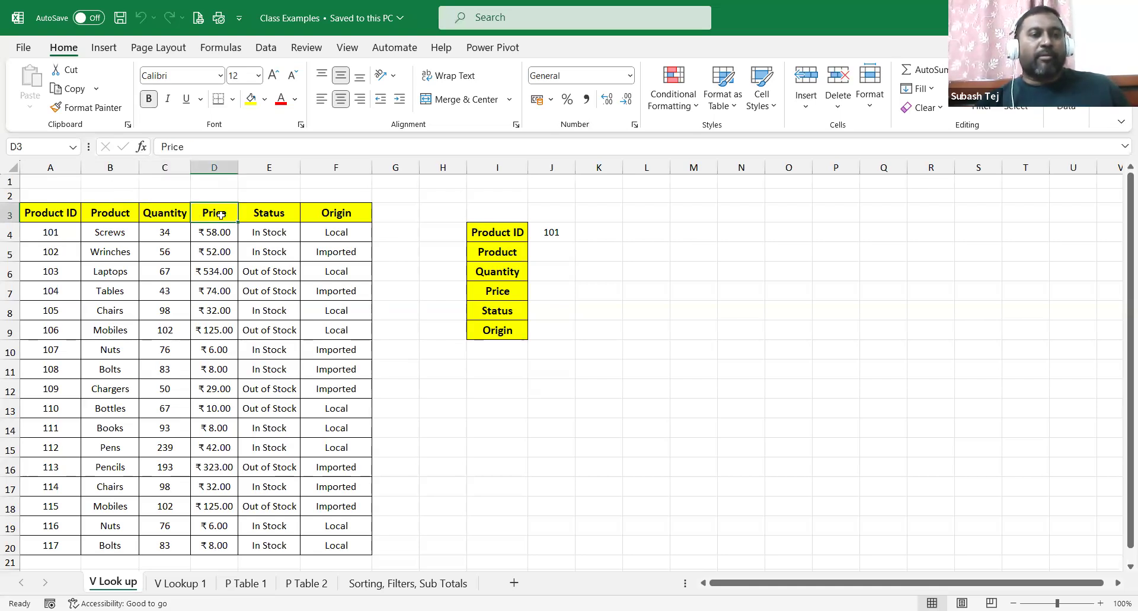
left_click(272, 233)
left_click(350, 216)
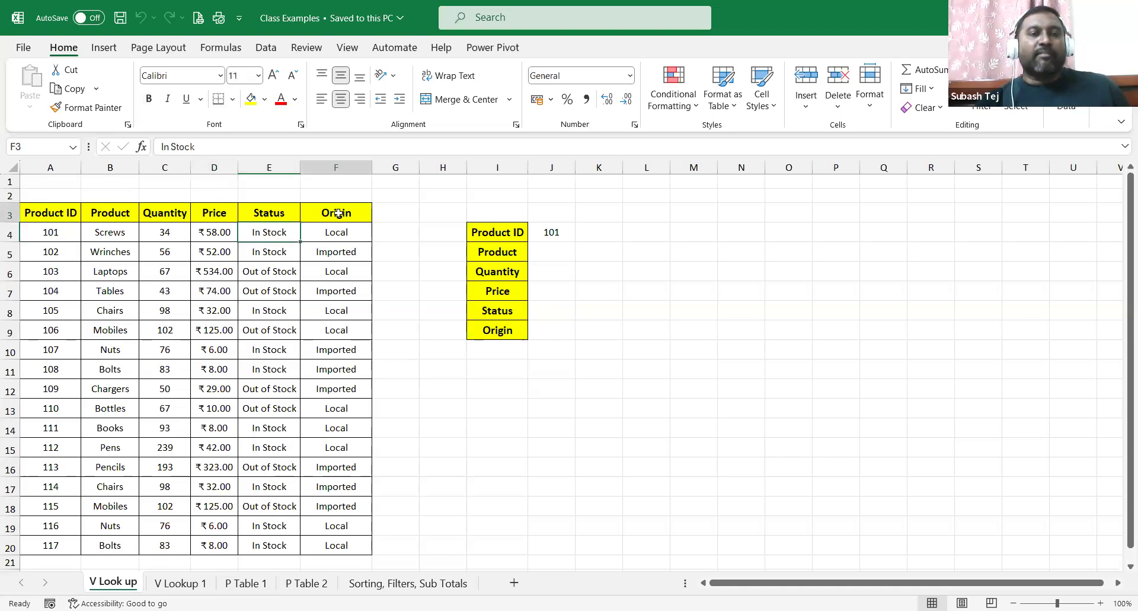
left_click(345, 231)
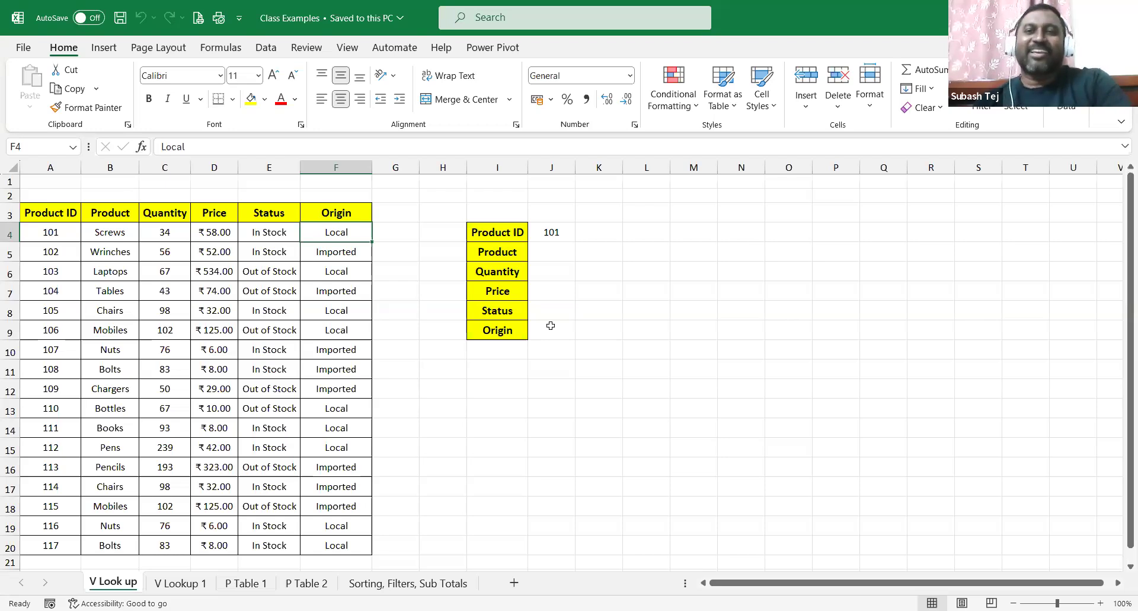
left_click(543, 253)
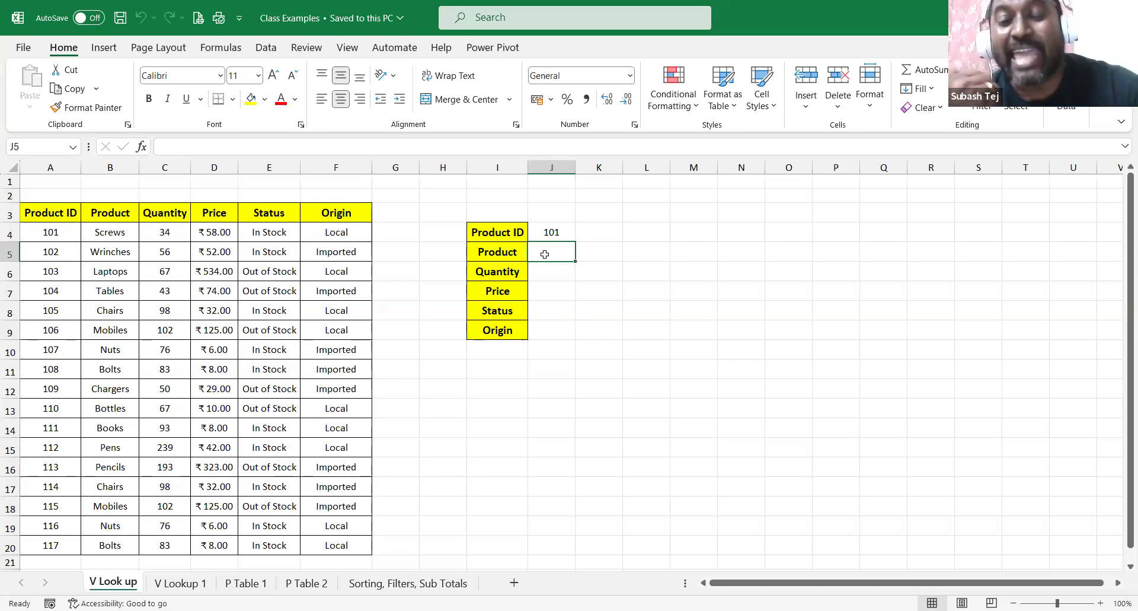
Enter the reversed lookup =VLOOKUP(A3:F20, J4, 2) in J5, then select column J.
type("=")
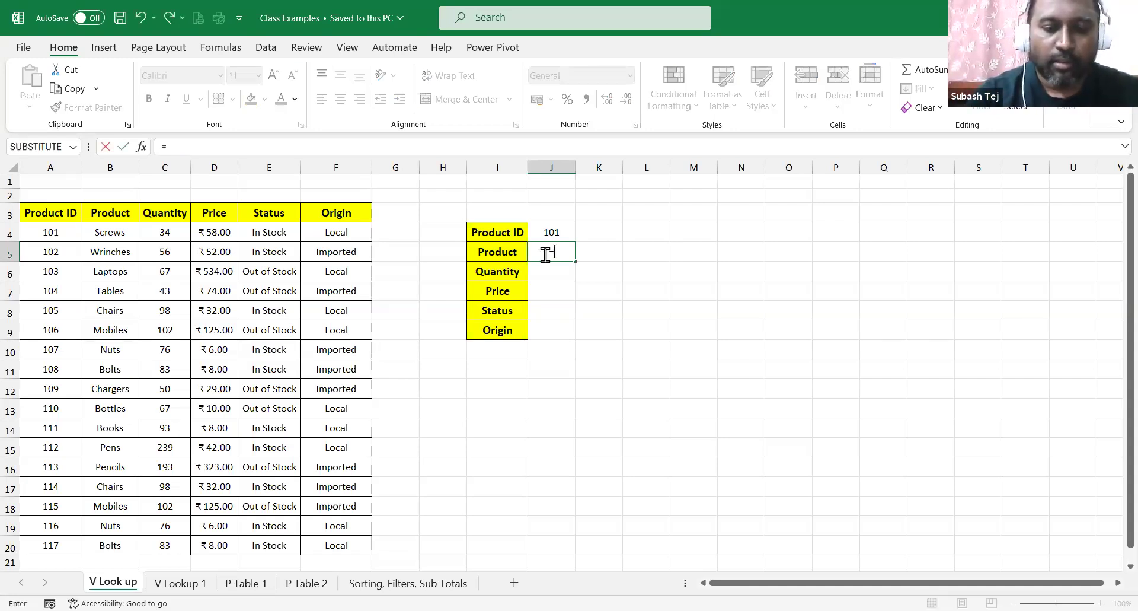
type("vlookup(")
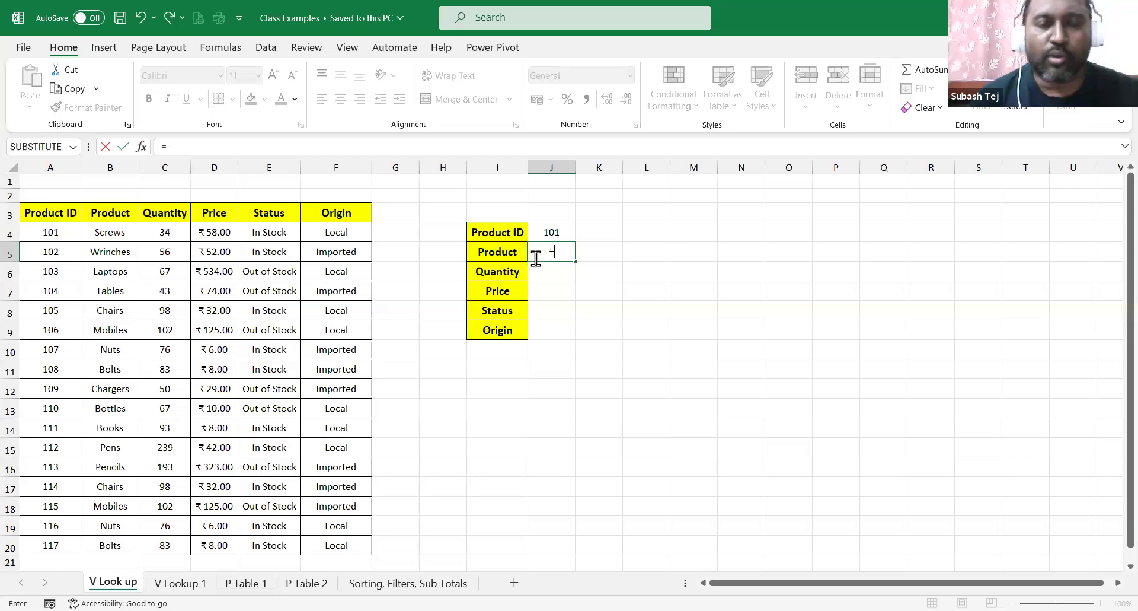
left_click(40, 220)
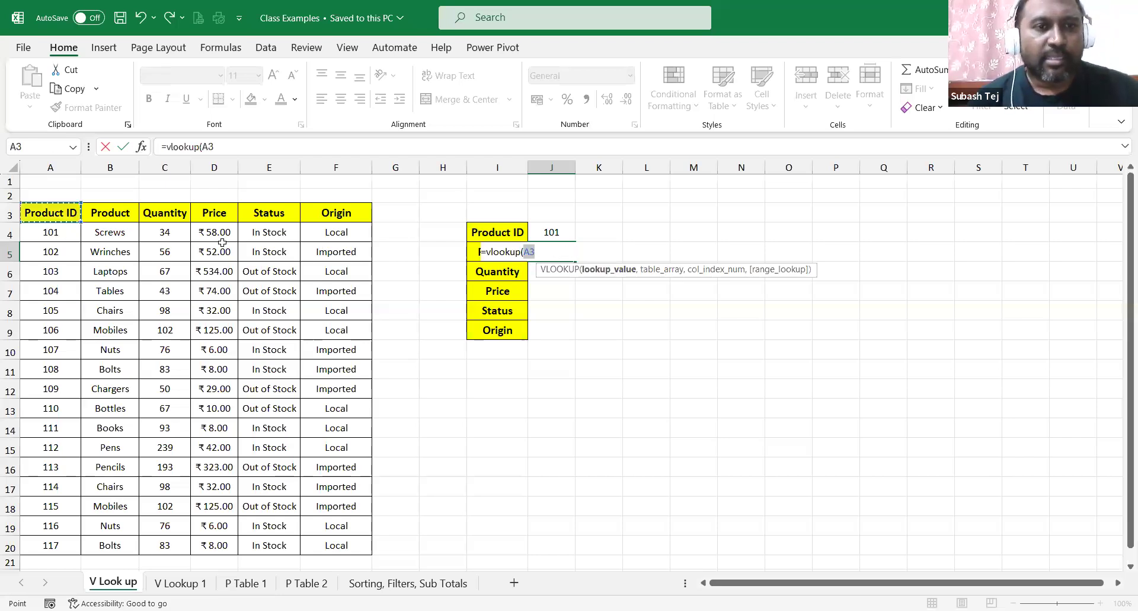
scroll(354, 343, "down", 4)
left_click(354, 342, "shift")
type(", J4")
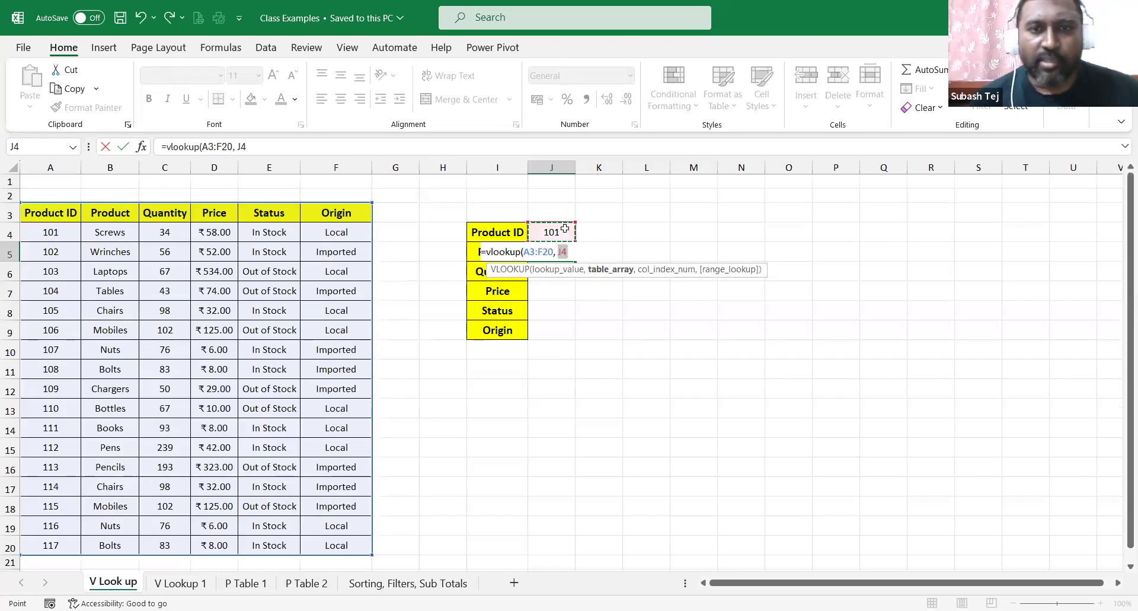
left_click(565, 228)
type(", J4,")
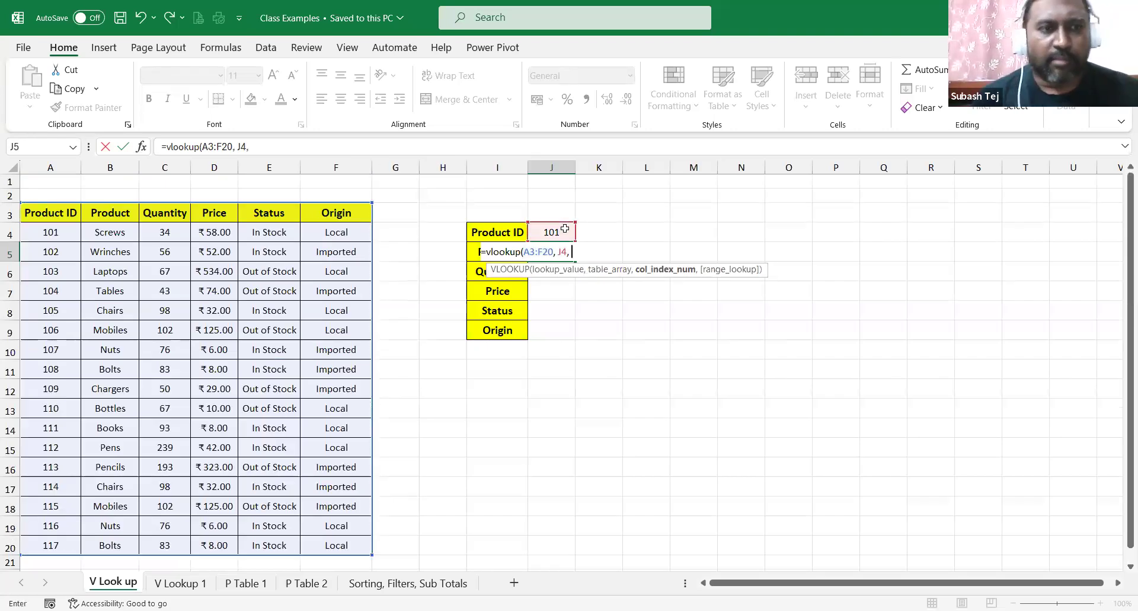
type("2)")
key("Return")
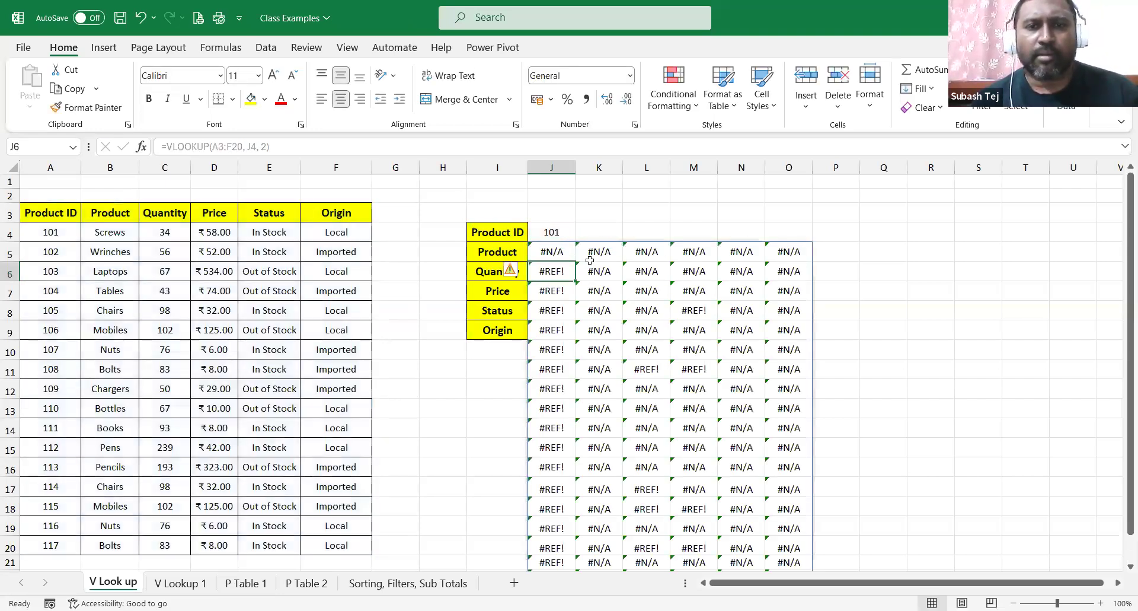
left_click(552, 168)
left_click(552, 167)
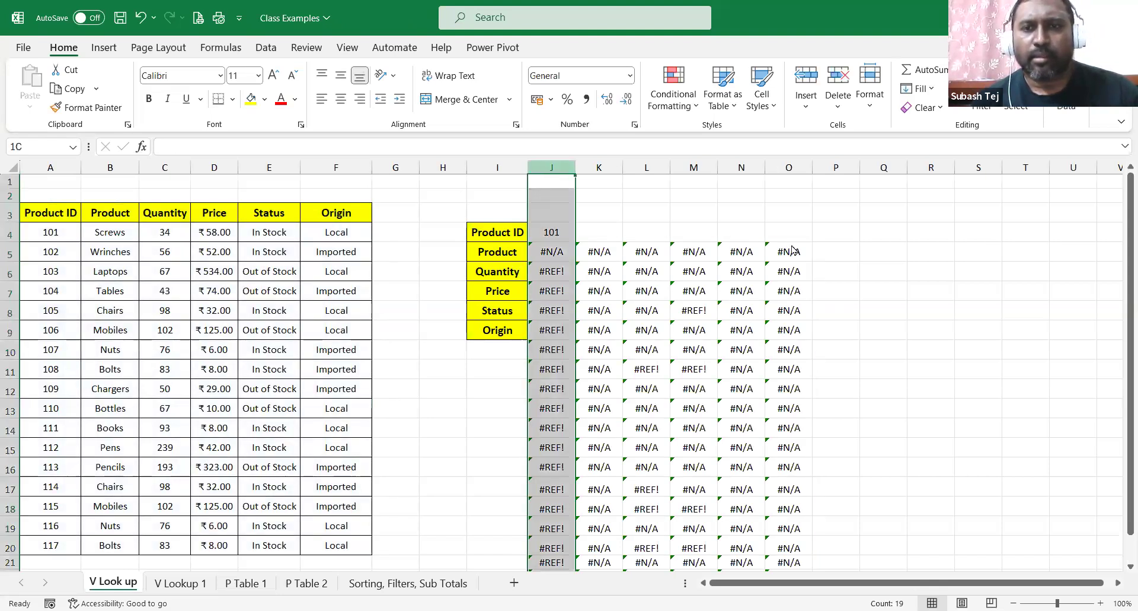
Undo the errors, set J4 to 101, and enter =VLOOKUP(J4, A3:F20, 2) in J5.
key("ctrl+z")
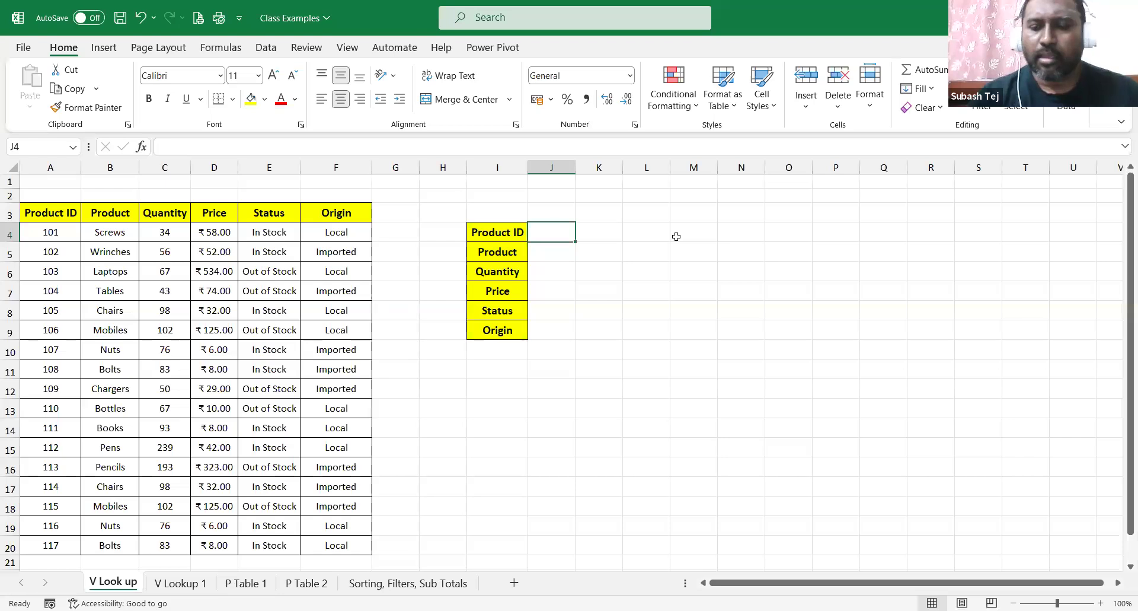
type("101")
key("Return")
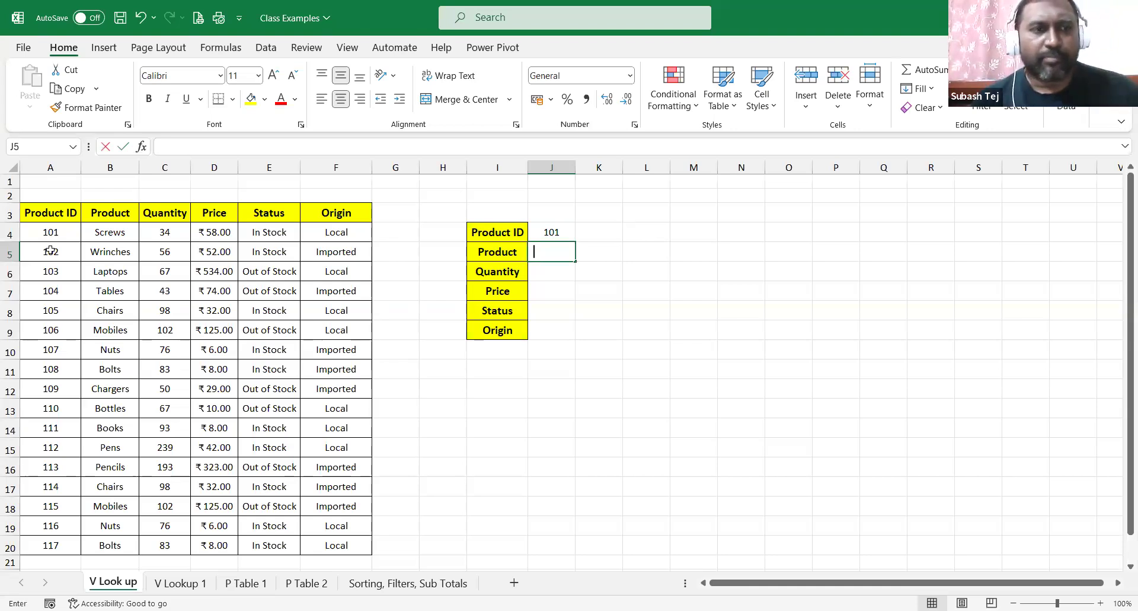
type("=vlookup(")
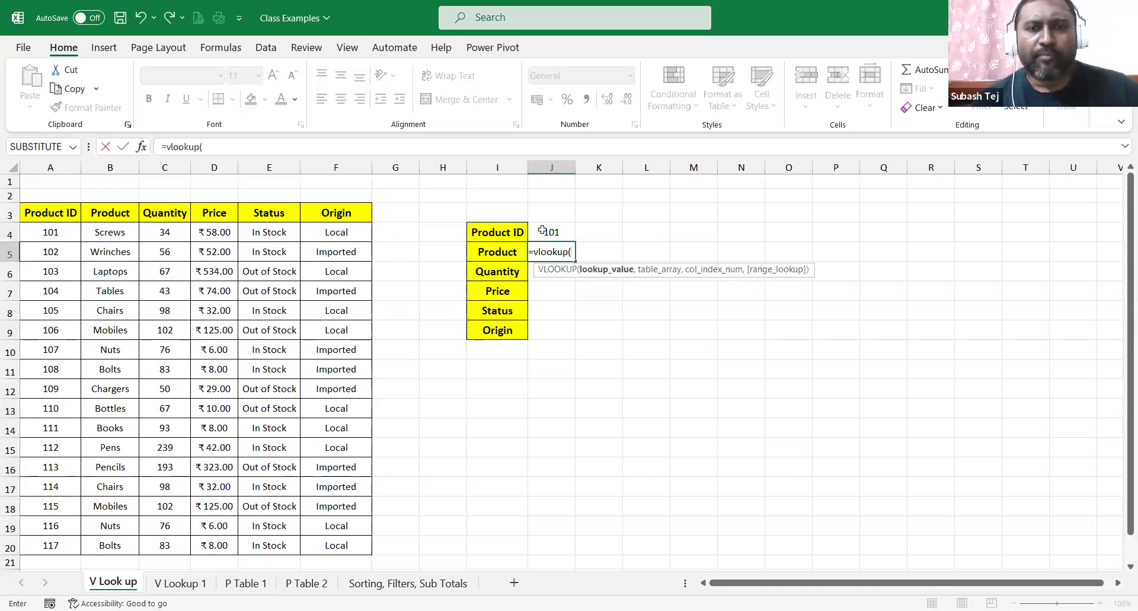
left_click(543, 230)
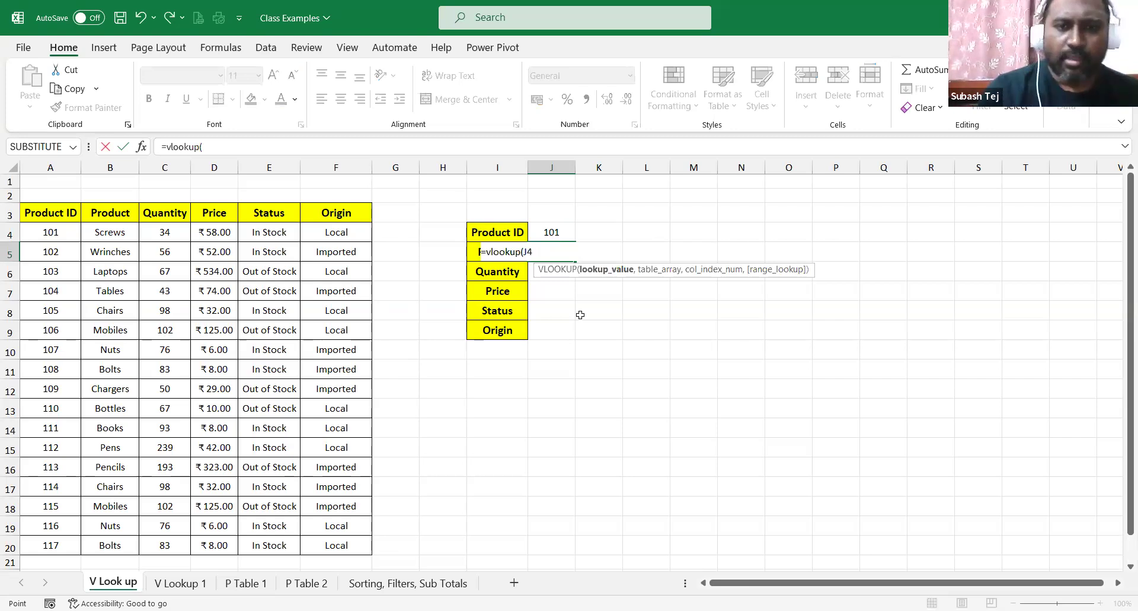
type(",")
left_click(42, 215)
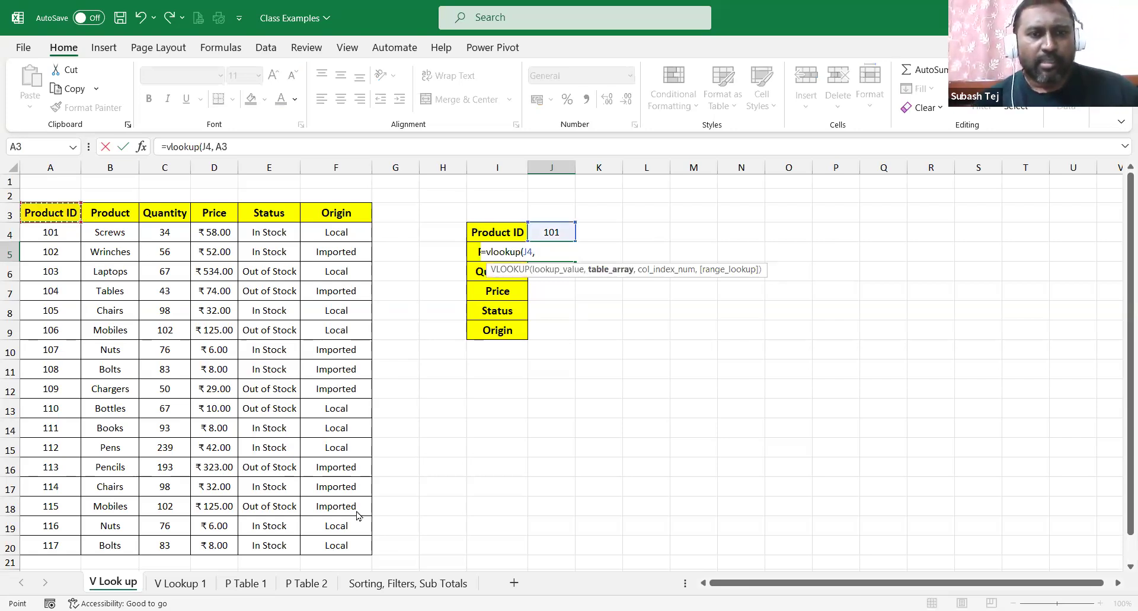
key("ctrl+shift+Down")
key("ctrl+shift+Right")
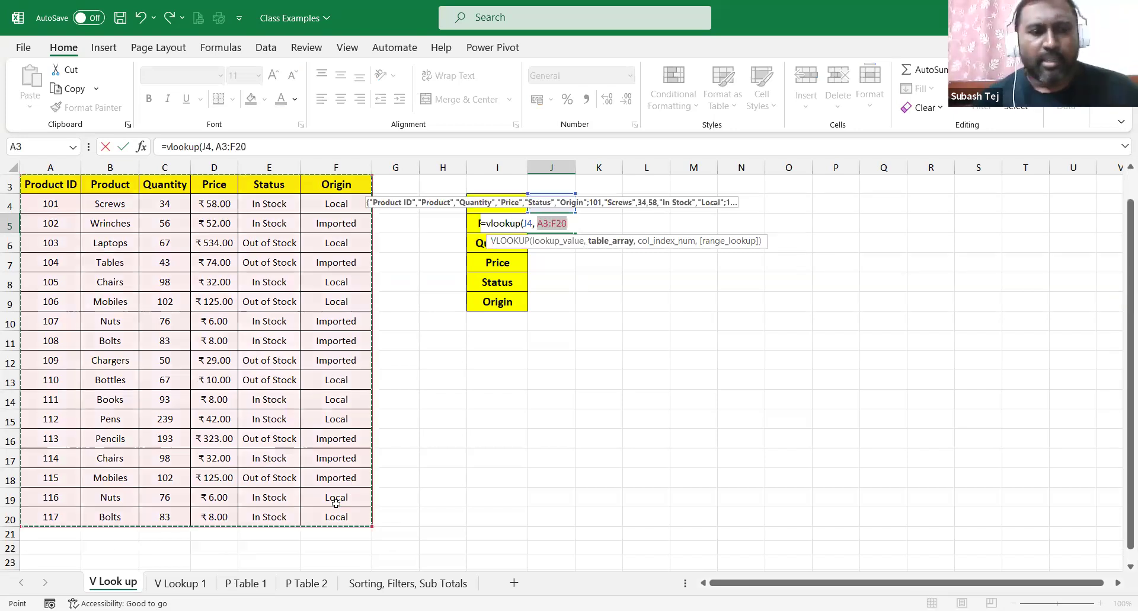
type(", 2)")
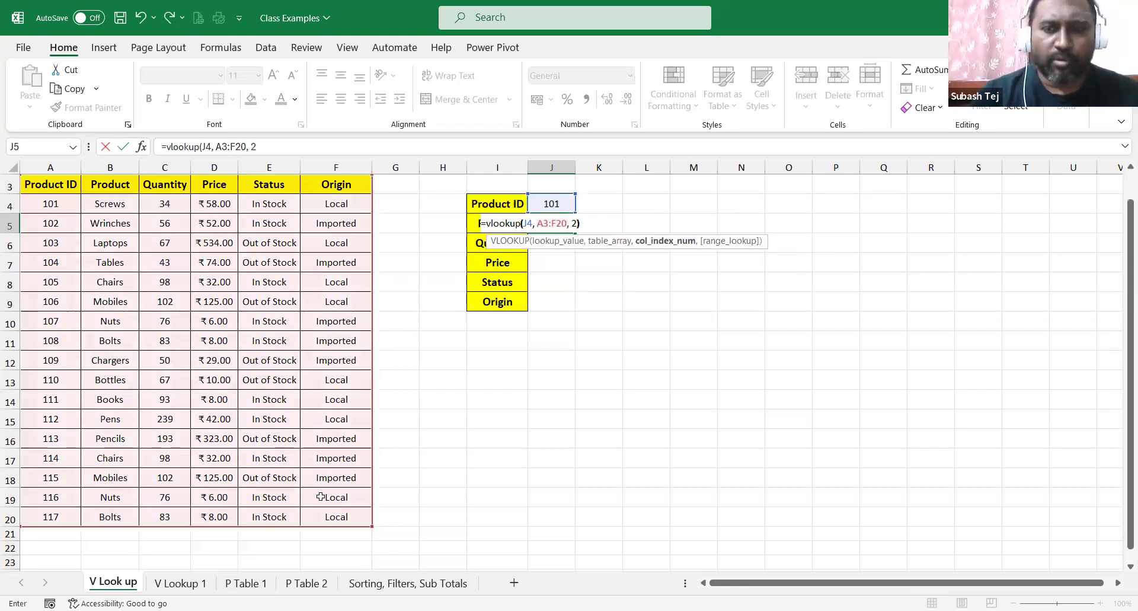
key("Return")
Test the product lookup with IDs 110, 116 and 106, which returns Mobiles.
scroll(534, 344, "up", 1)
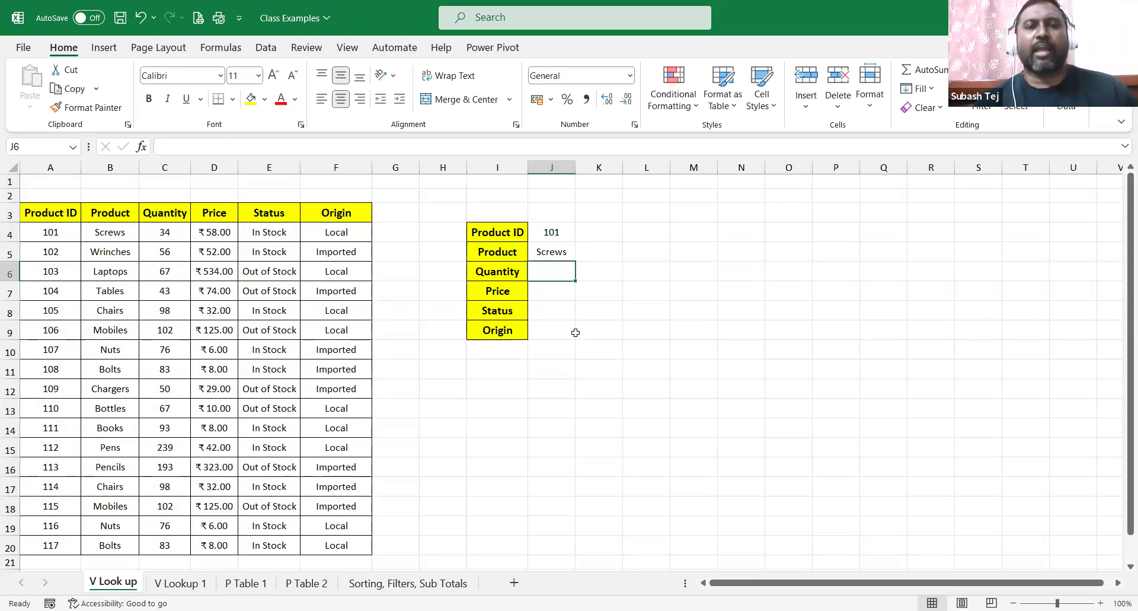
left_click(558, 231)
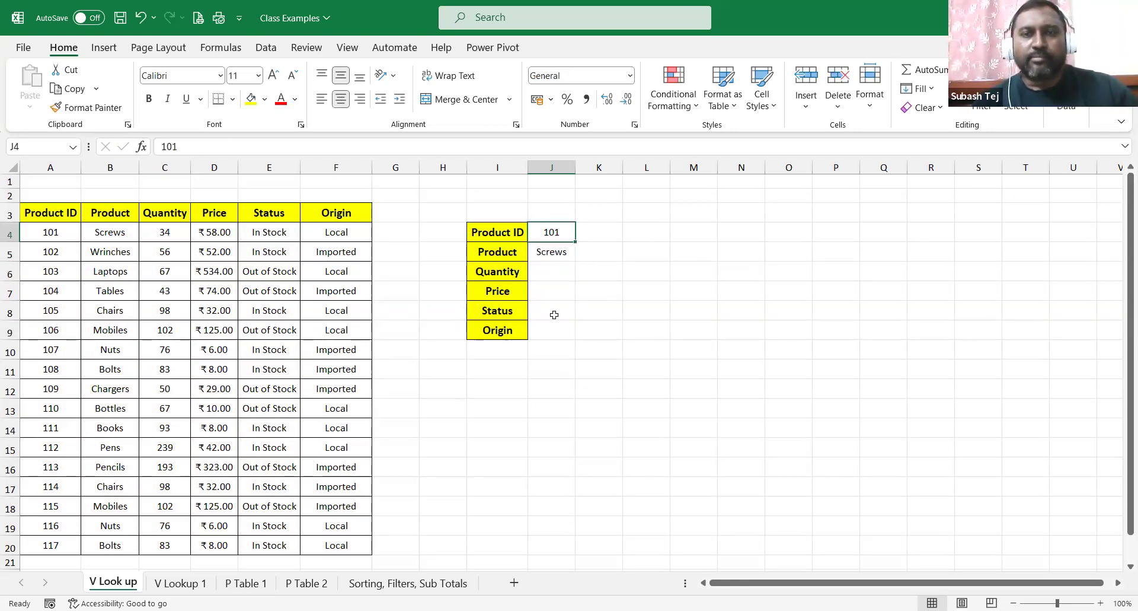
type("110")
key("Return")
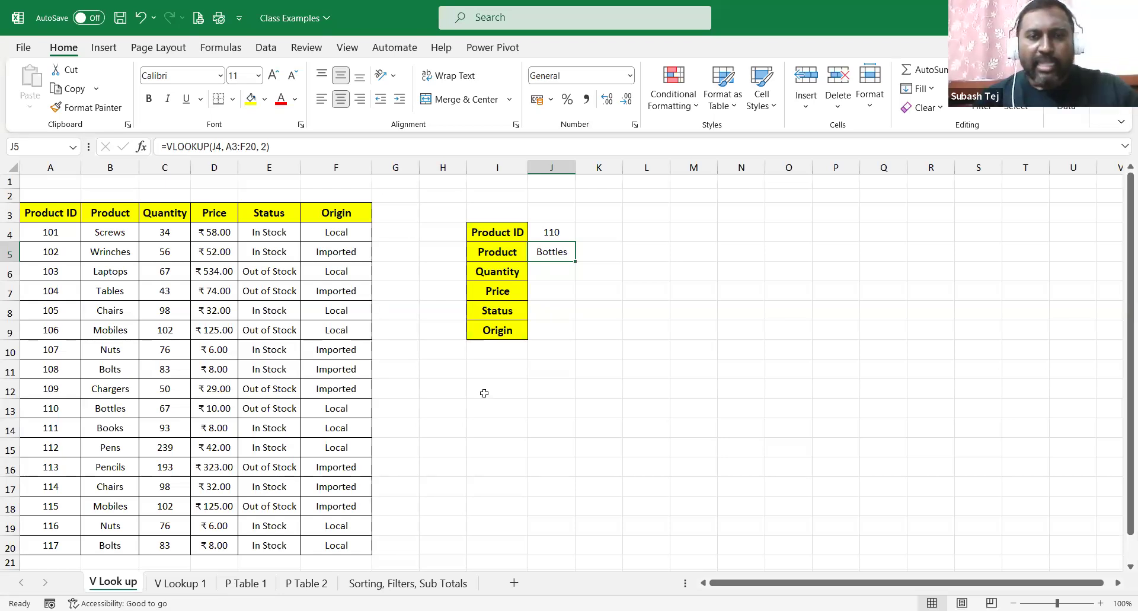
left_click(555, 232)
double_click(553, 245)
key("BackSpace")
type("6")
key("Return")
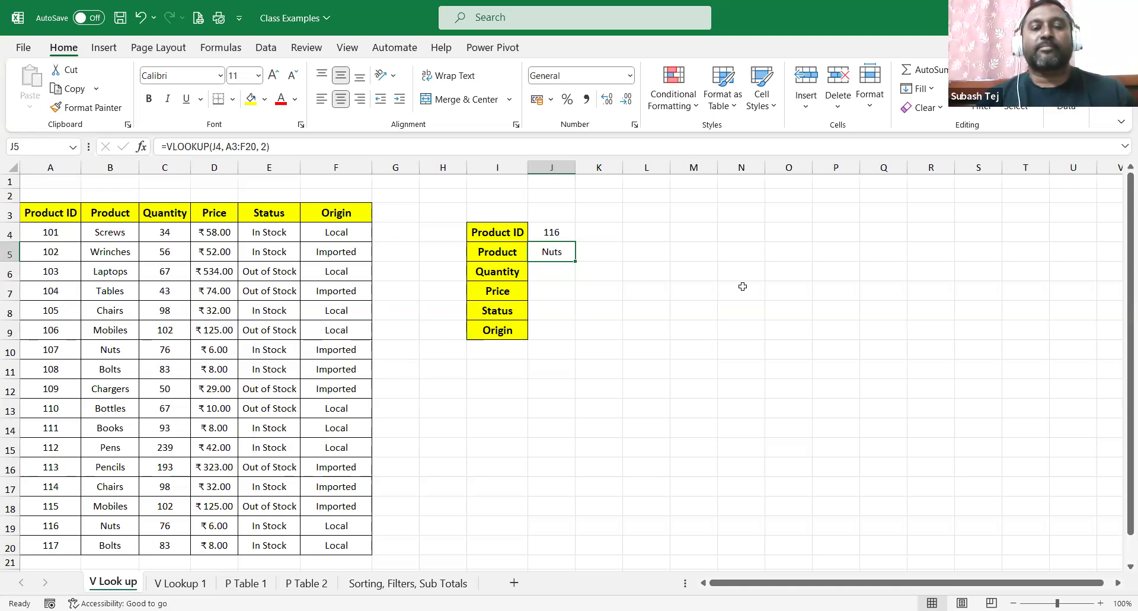
left_click(558, 230)
type("106")
key("Return")
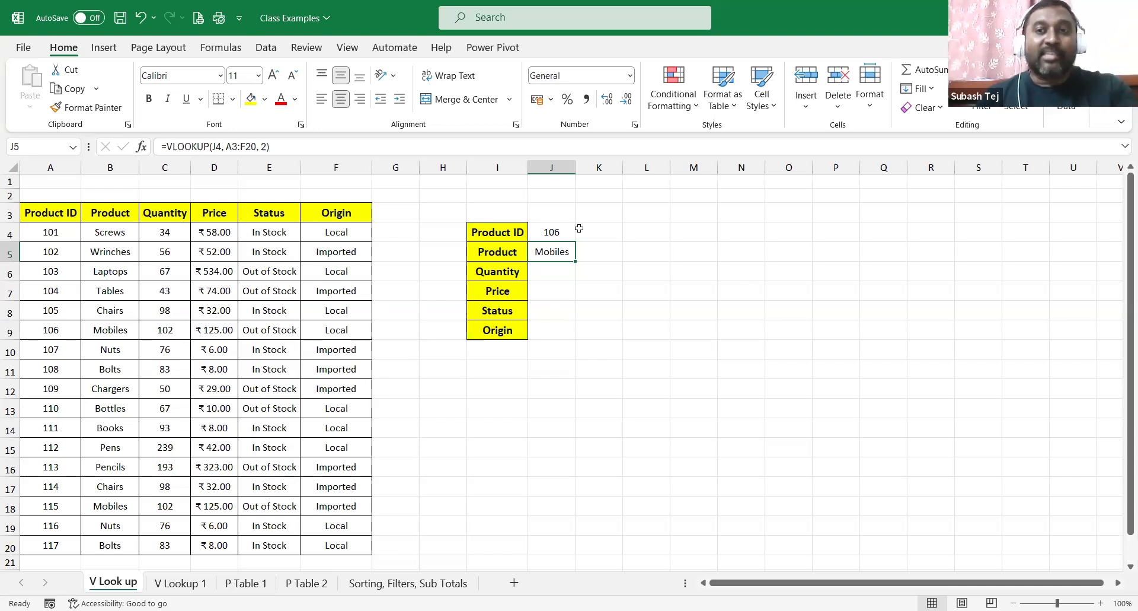
left_click(560, 271)
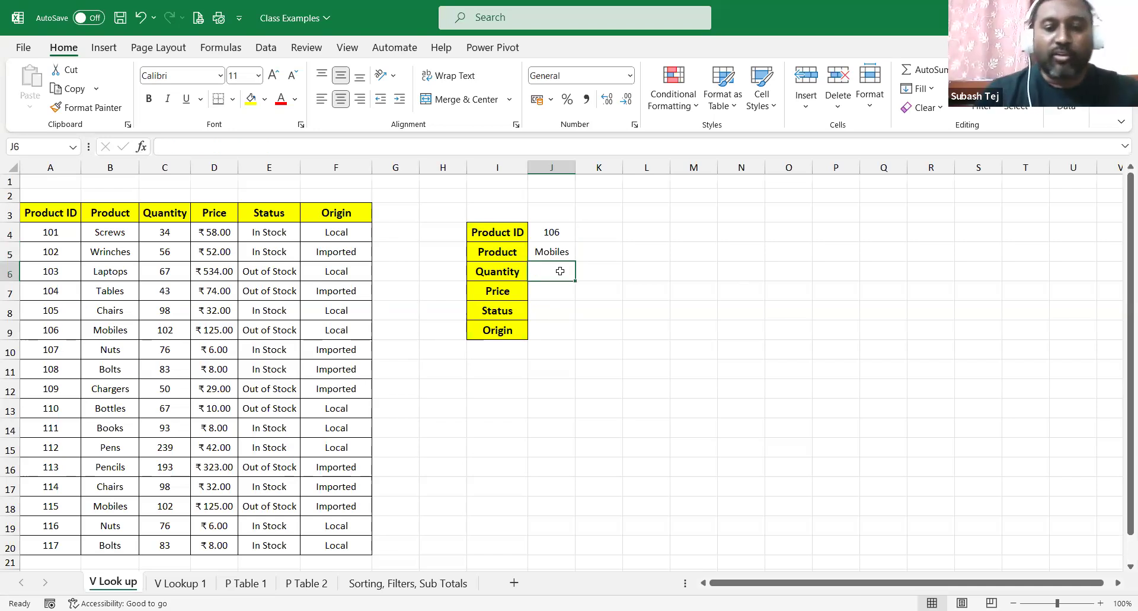
type("=")
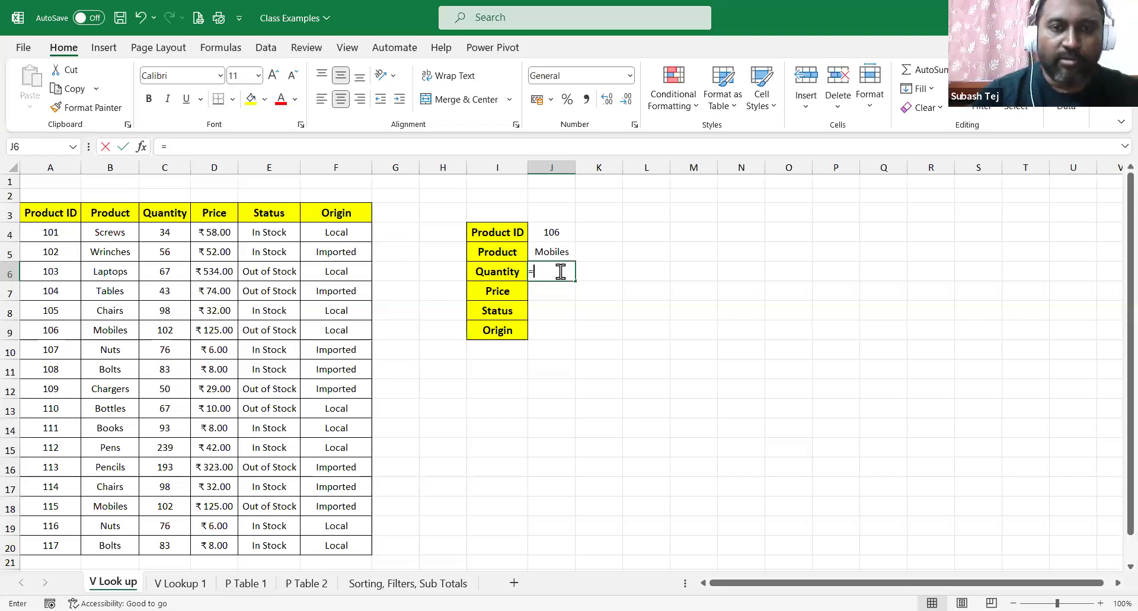
type("vlookup(")
Complete the Quantity lookup in J6 on J4 over A3:F20, then test ID 104.
left_click(541, 229)
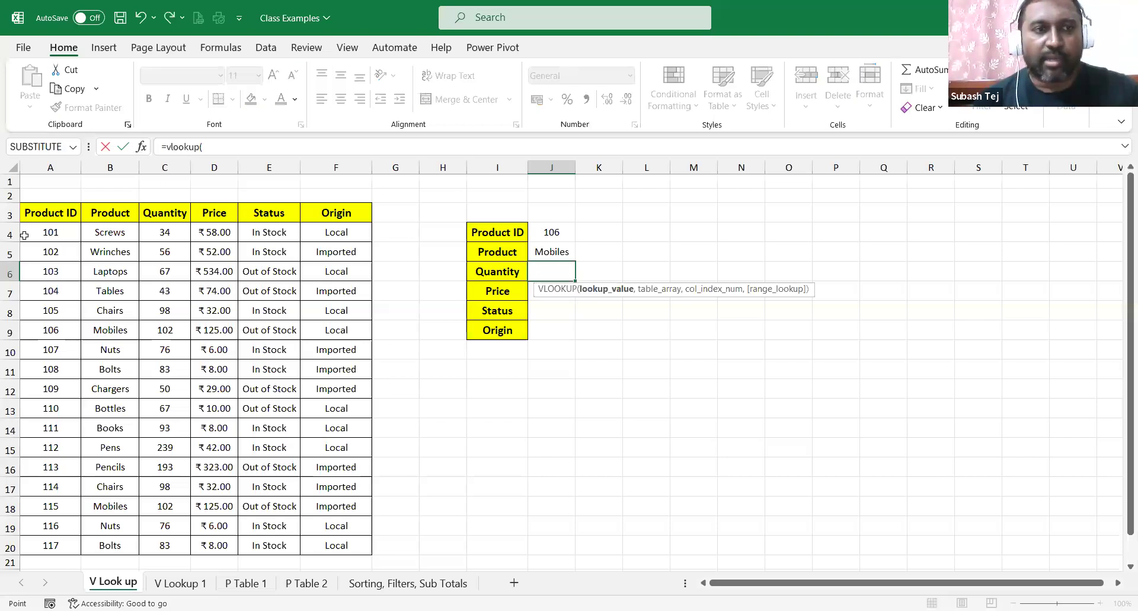
type(",")
left_click(33, 214)
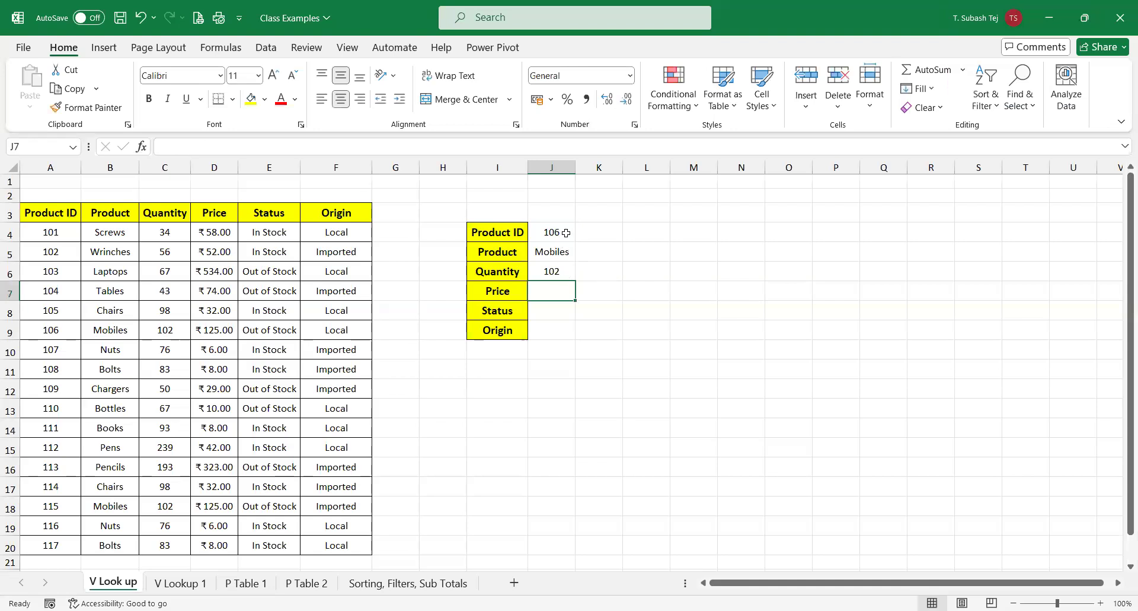
left_click(565, 232)
key("F2")
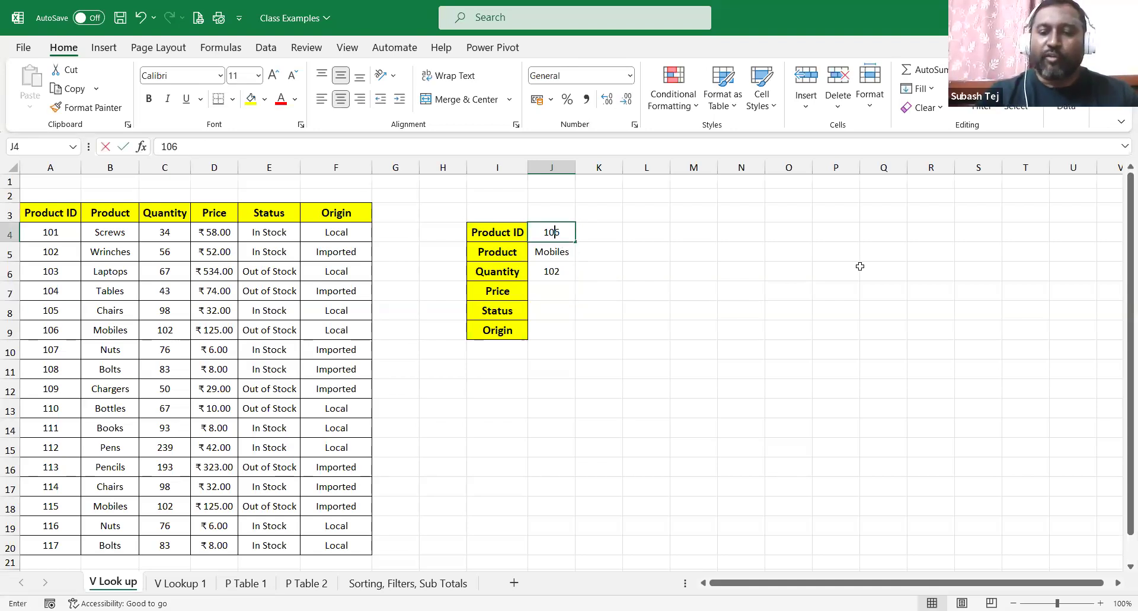
key("Delete")
type("4")
key("Return")
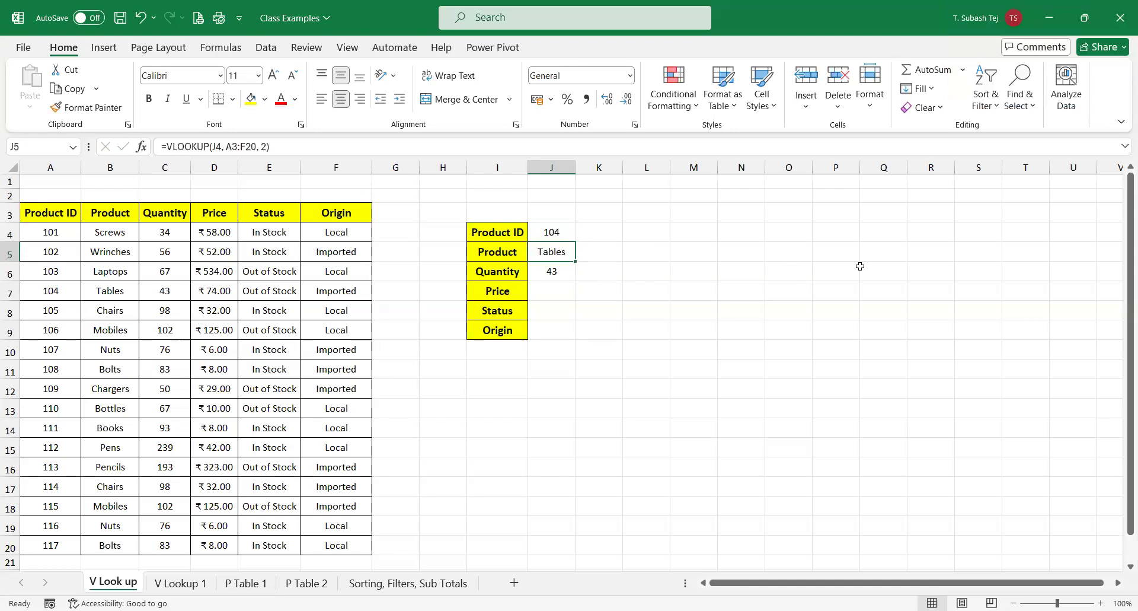
Change the Product ID to 117, showing Bolts and 83, and begin editing J7.
left_click(566, 232)
key("F2")
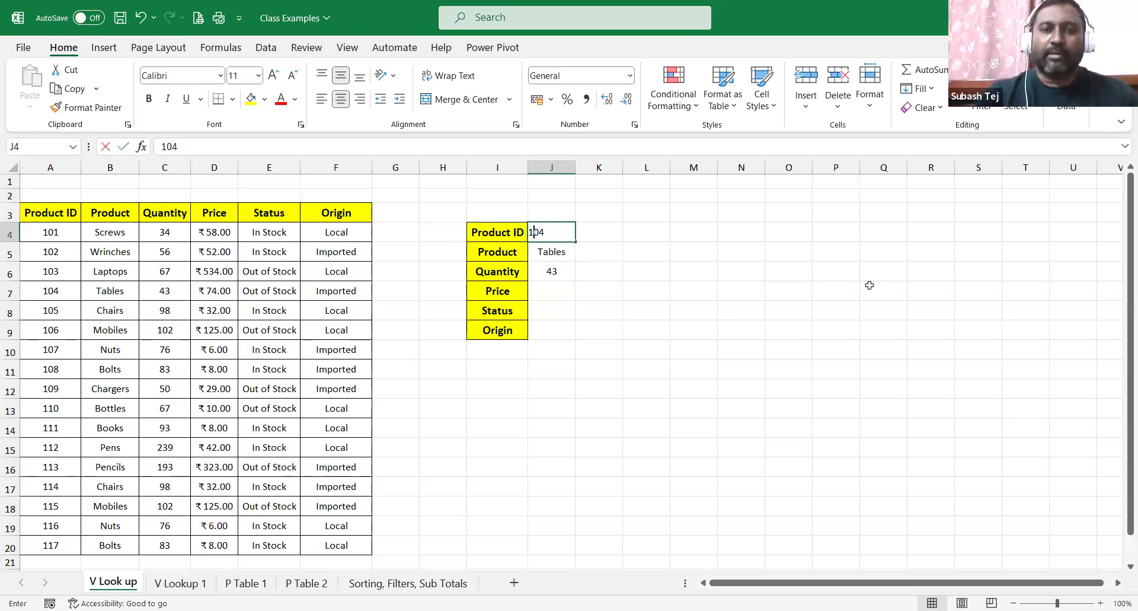
key("Delete")
key("Delete")
type("17")
key("Return")
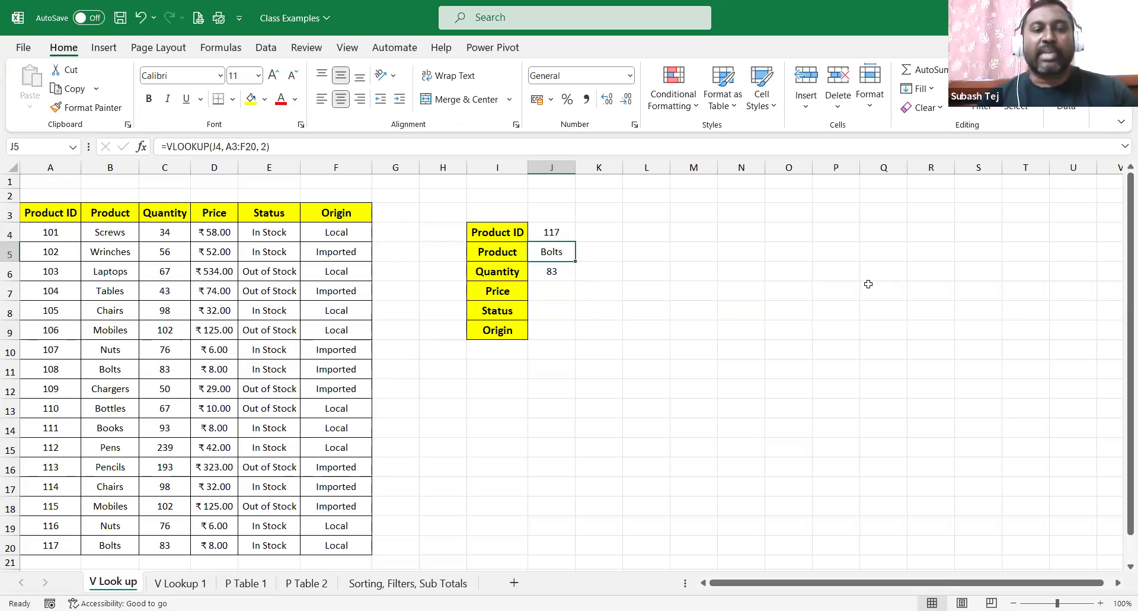
left_click(559, 290)
key("F2")
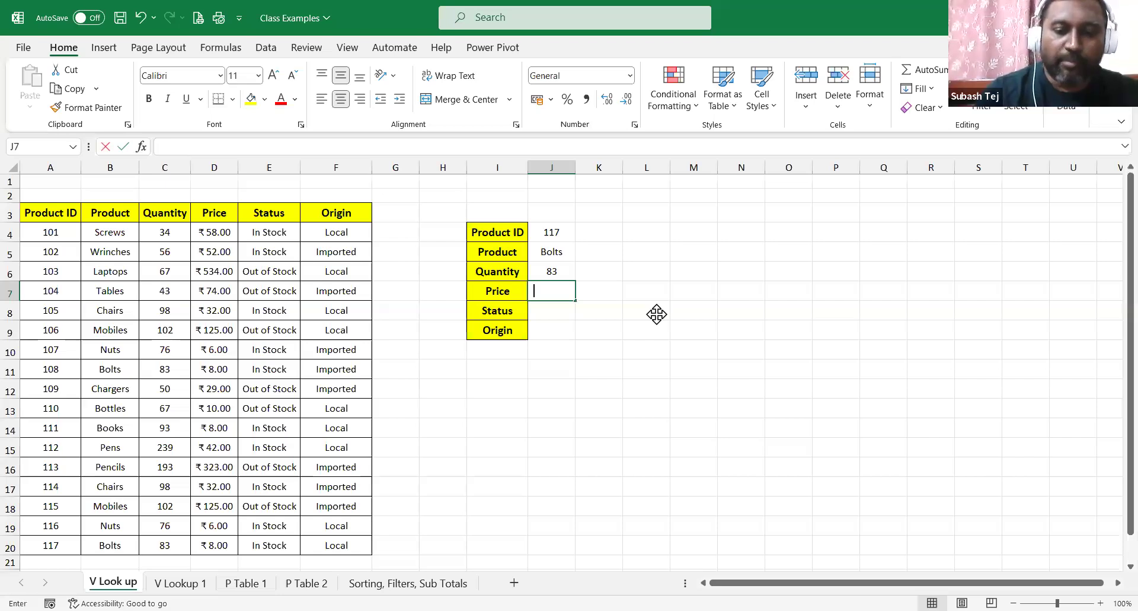
Enter the Price lookup =VLOOKUP(J4, A3:F20, 4) in J7.
type("=vlookup(")
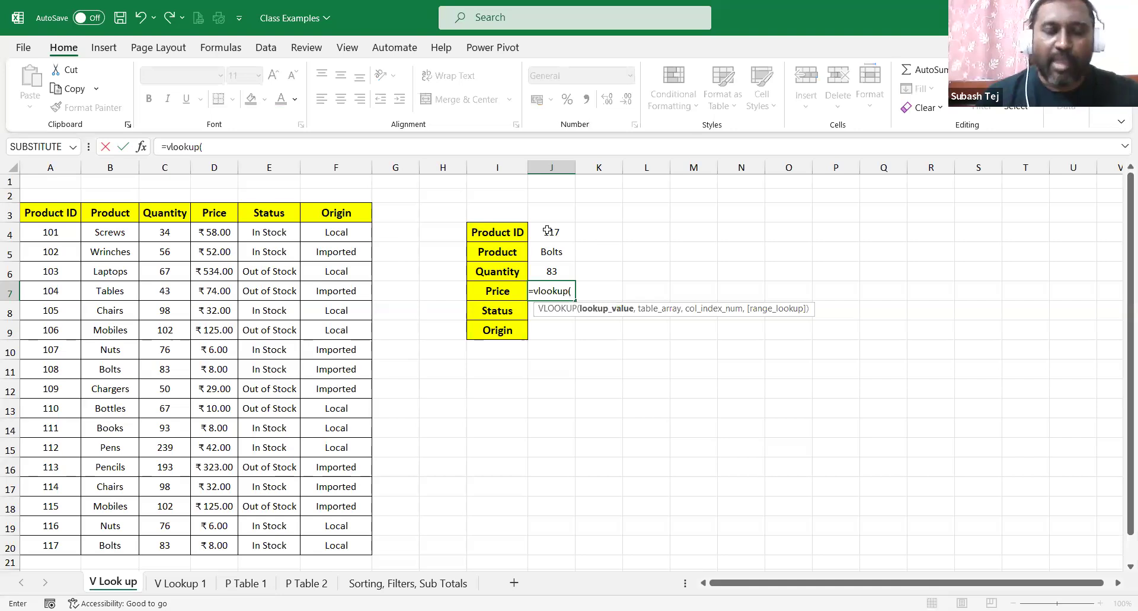
left_click(548, 231)
type(",")
left_click(21, 219)
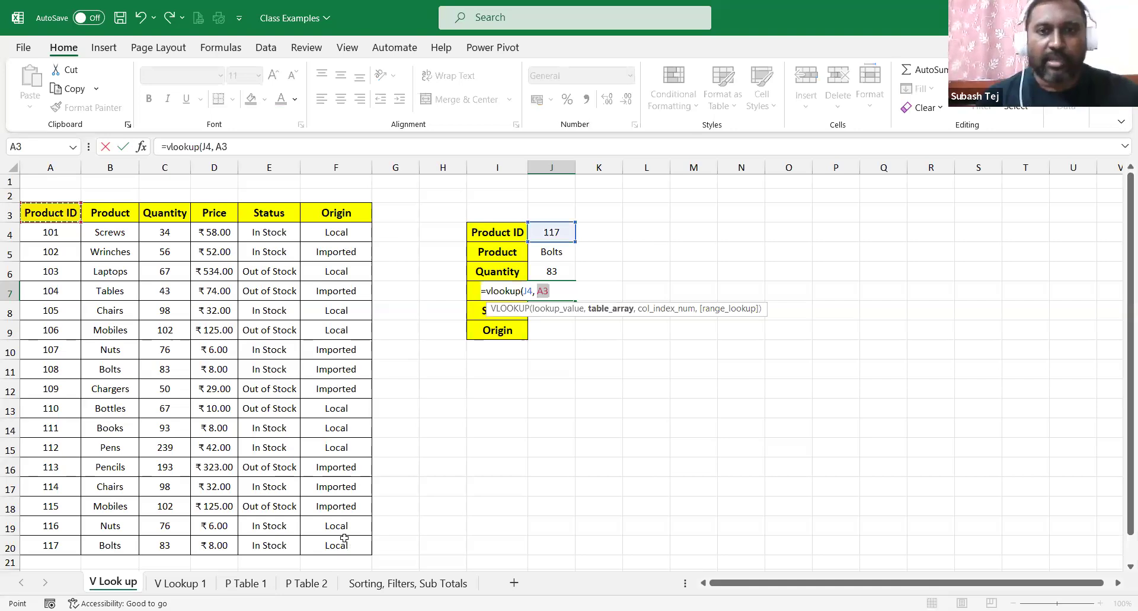
left_click(344, 538, "shift")
type(",")
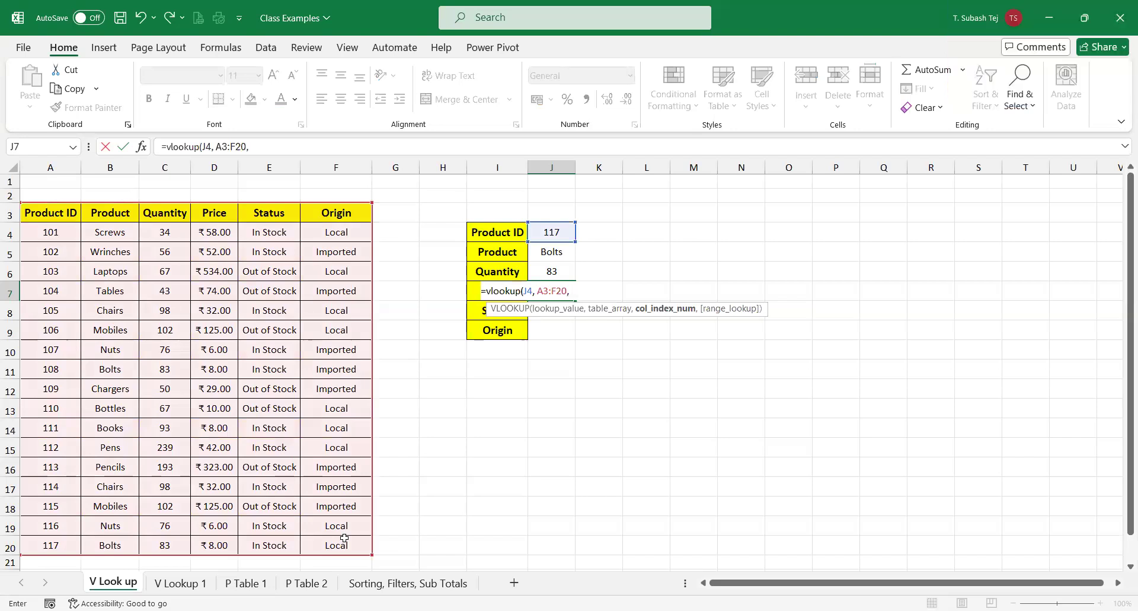
type("4")
key("Return")
Set the Product ID to 102, returning Wrinches, 56 and 52, and check the Price formula.
left_click(550, 231)
type("102")
key("Return")
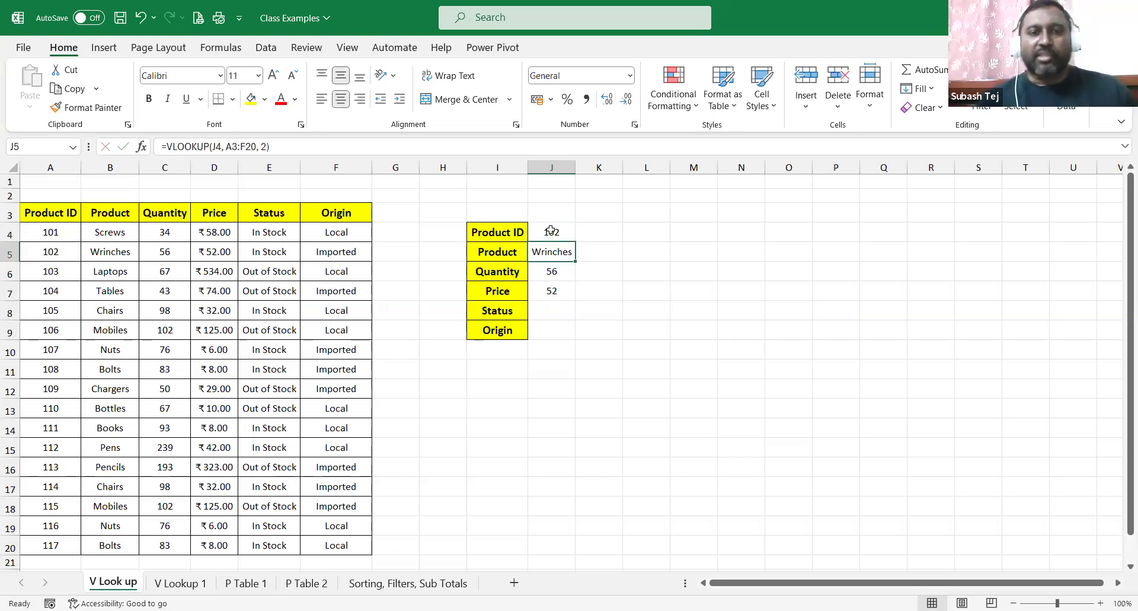
left_click(560, 293)
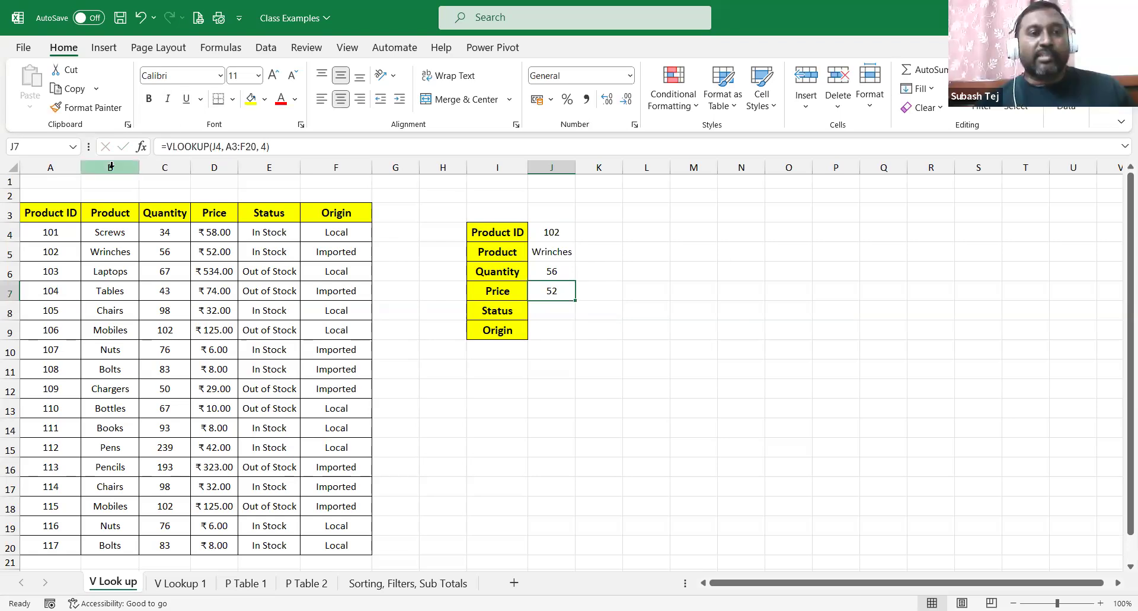
Hide columns B to F of the product table.
left_click_drag(111, 167, 312, 172)
right_click(313, 172)
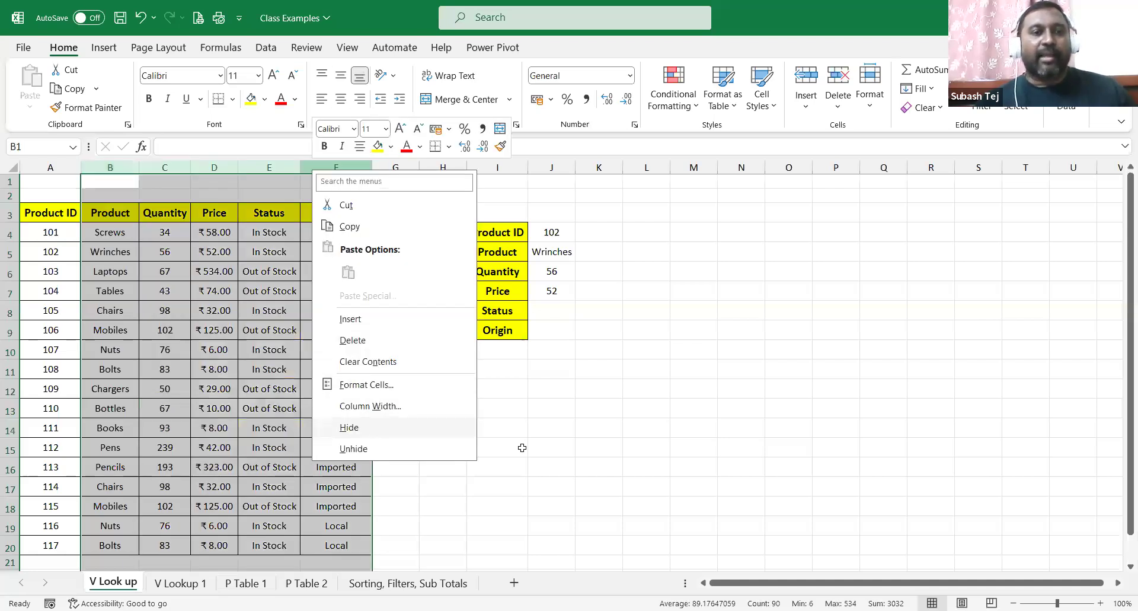
left_click(377, 427)
Look up product ID 108 and then 110 in J4.
left_click(271, 234)
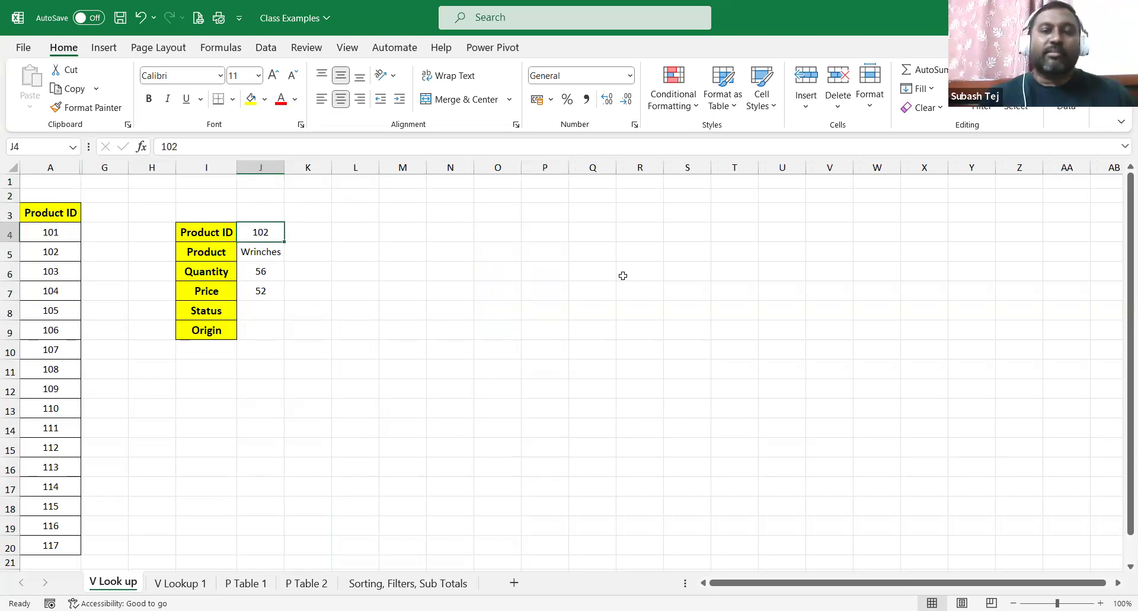
key("F2")
key("End")
key("BackSpace")
type("8")
key("Return")
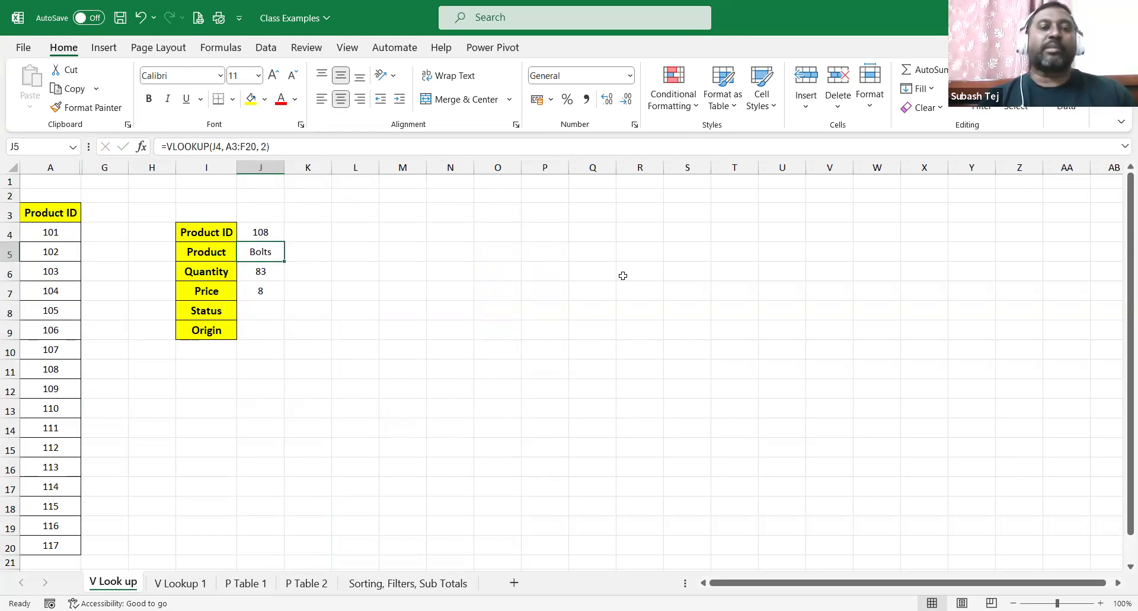
left_click(288, 237)
left_click(264, 227)
type("110")
key("Return")
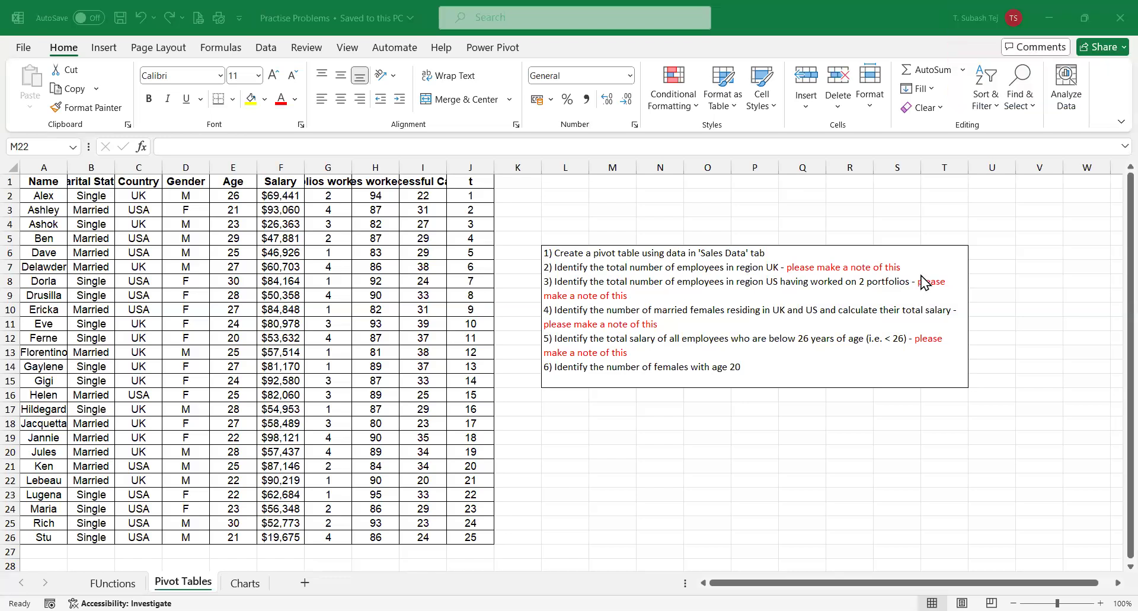
Set rows 1 through 26 to a row height of 21.
left_click(10, 181)
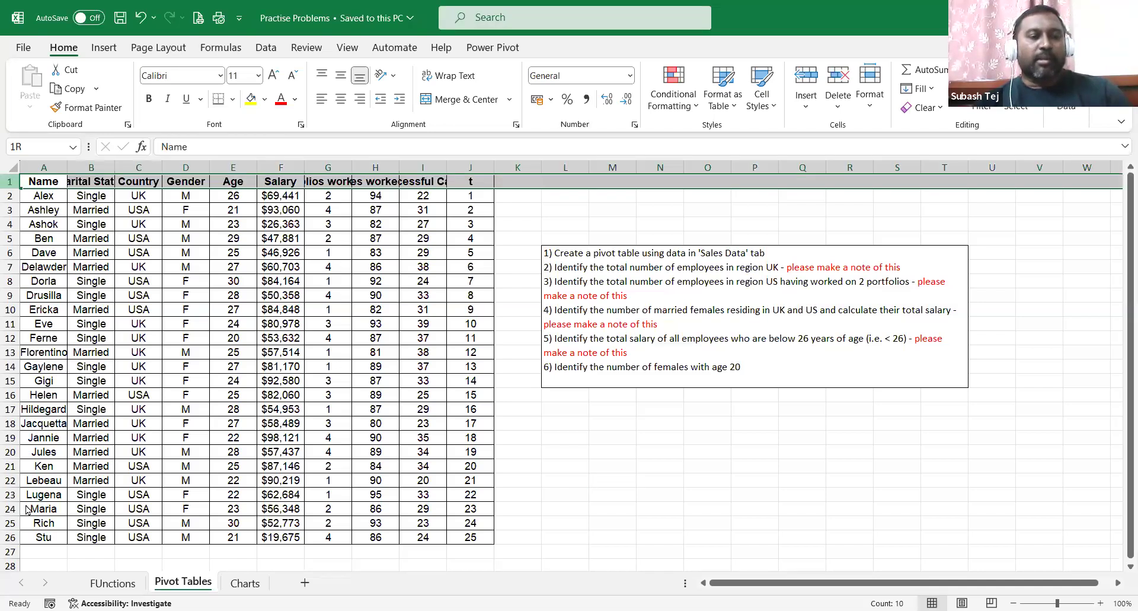
left_click(10, 537, "shift")
right_click(10, 537)
left_click(56, 481)
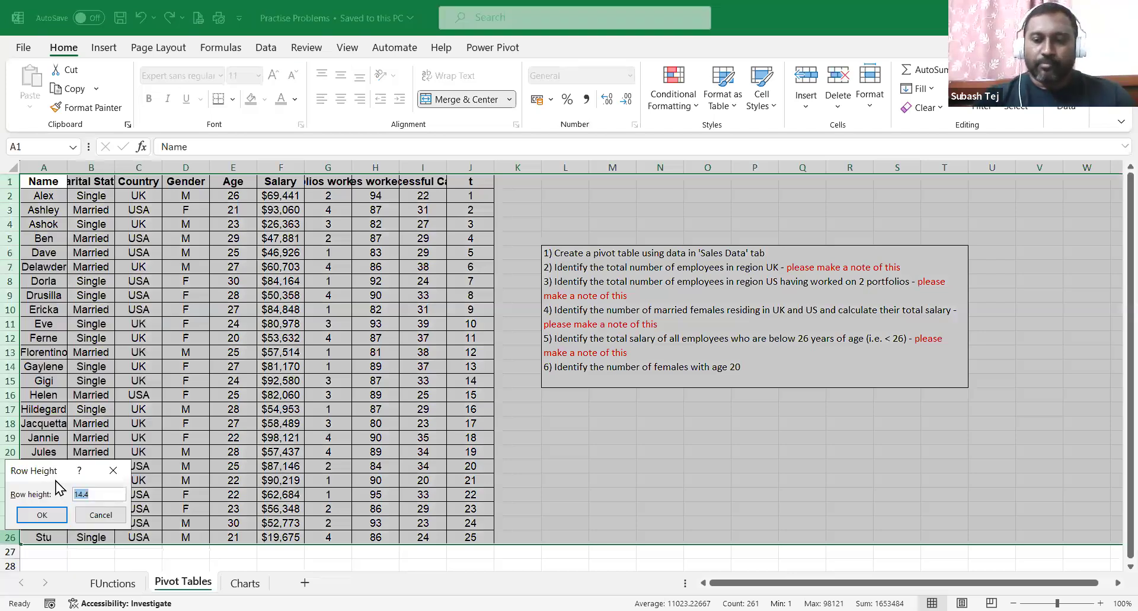
type("21")
key("Return")
left_click(281, 331)
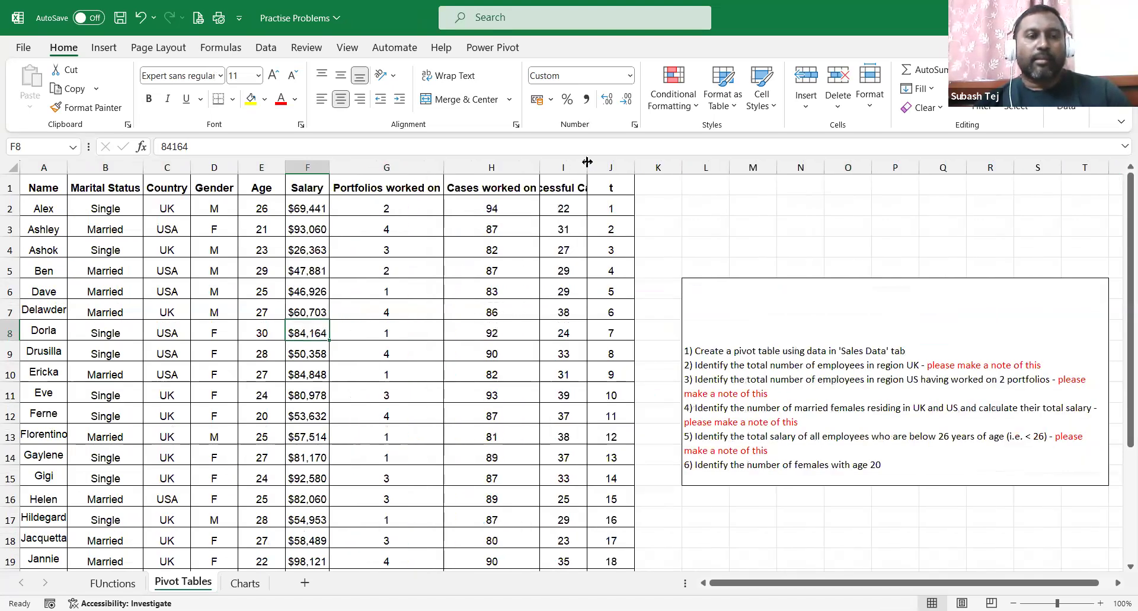
Autofit columns I and A, then point out the Marital Status, Country and Gender values.
double_click(587, 162)
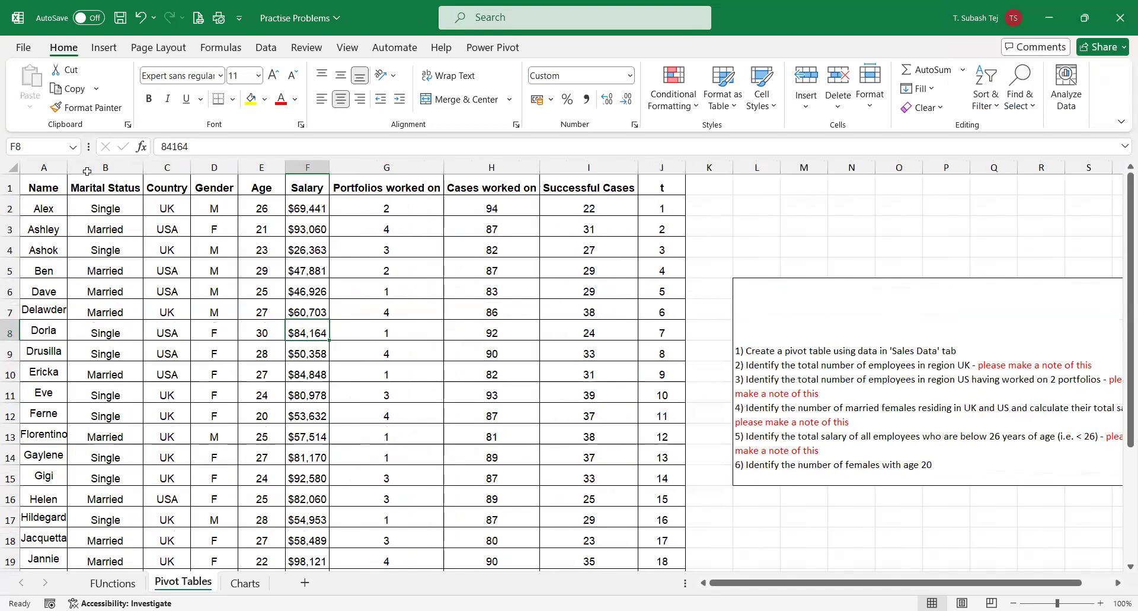
double_click(67, 167)
left_click(131, 208)
left_click(137, 219)
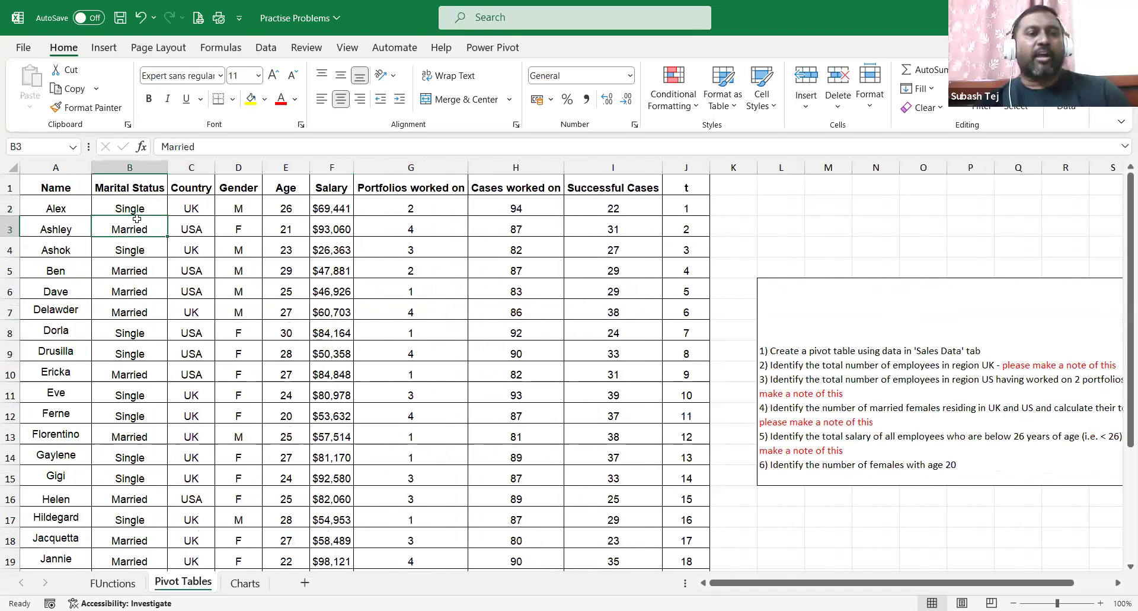
left_click(195, 229)
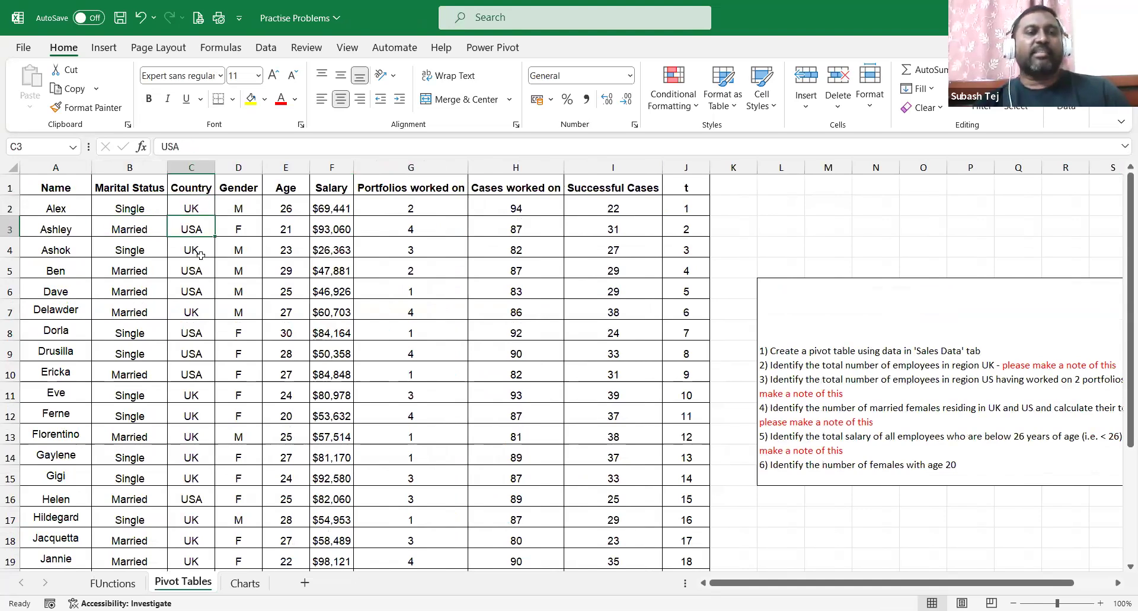
left_click(238, 207)
left_click(239, 230)
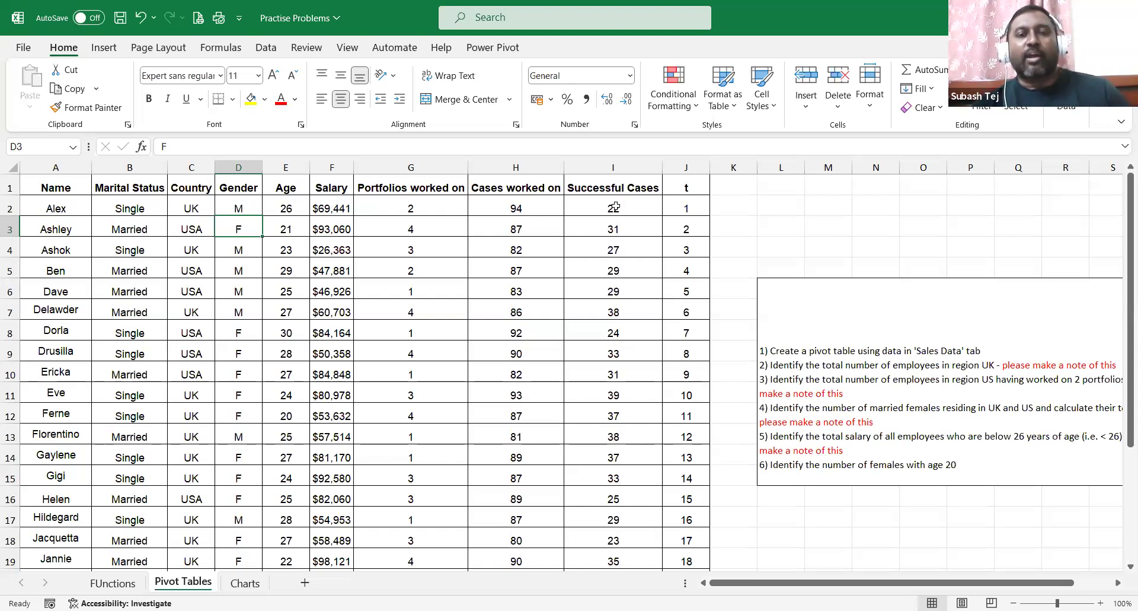
Delete column J holding the t serial numbers.
left_click(687, 168)
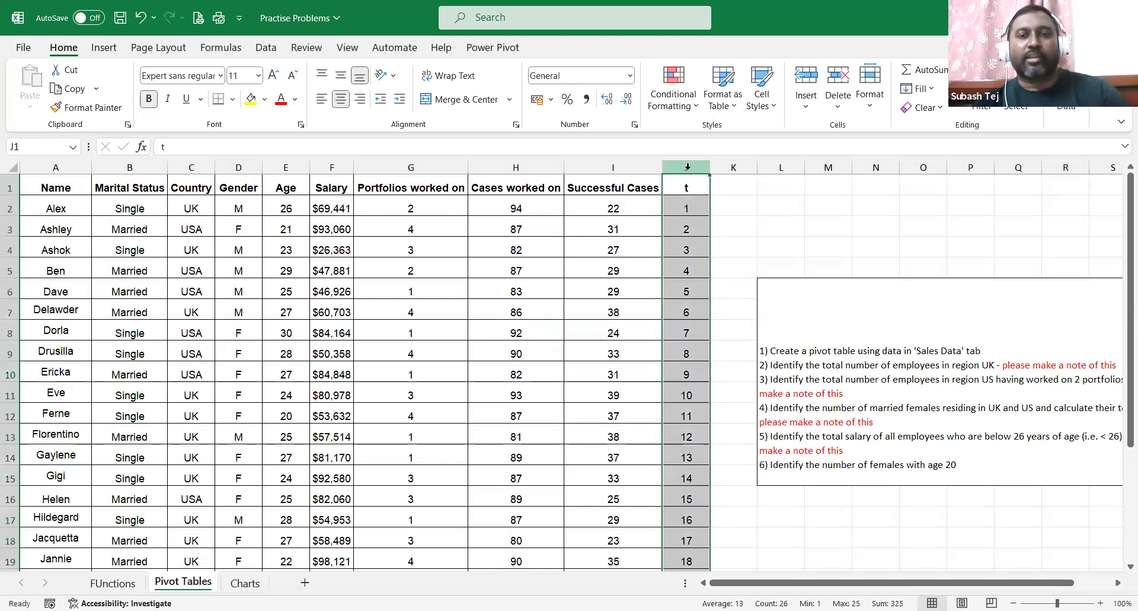
right_click(688, 168)
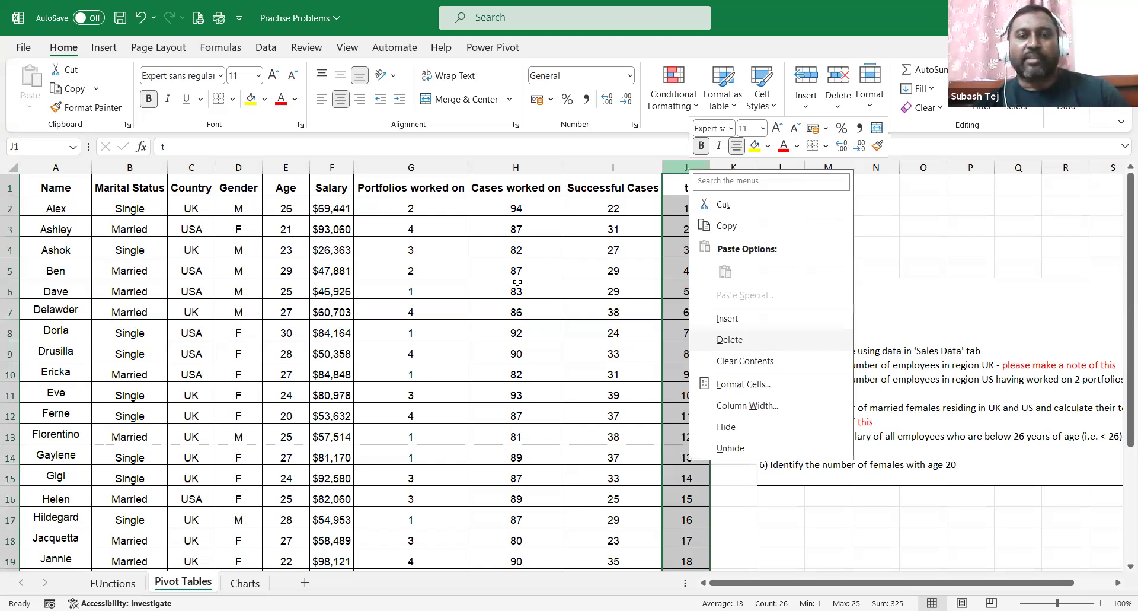
left_click(730, 339)
left_click(415, 270)
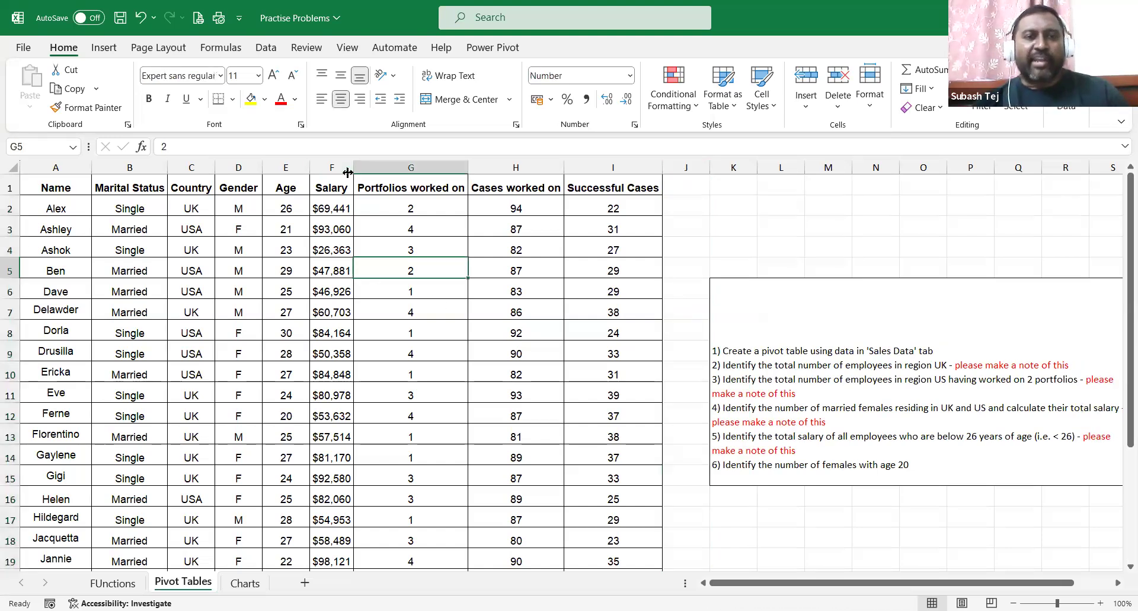
Widen the Salary column F and adjust the sheet's horizontal scroll position.
left_click_drag(348, 172, 379, 188)
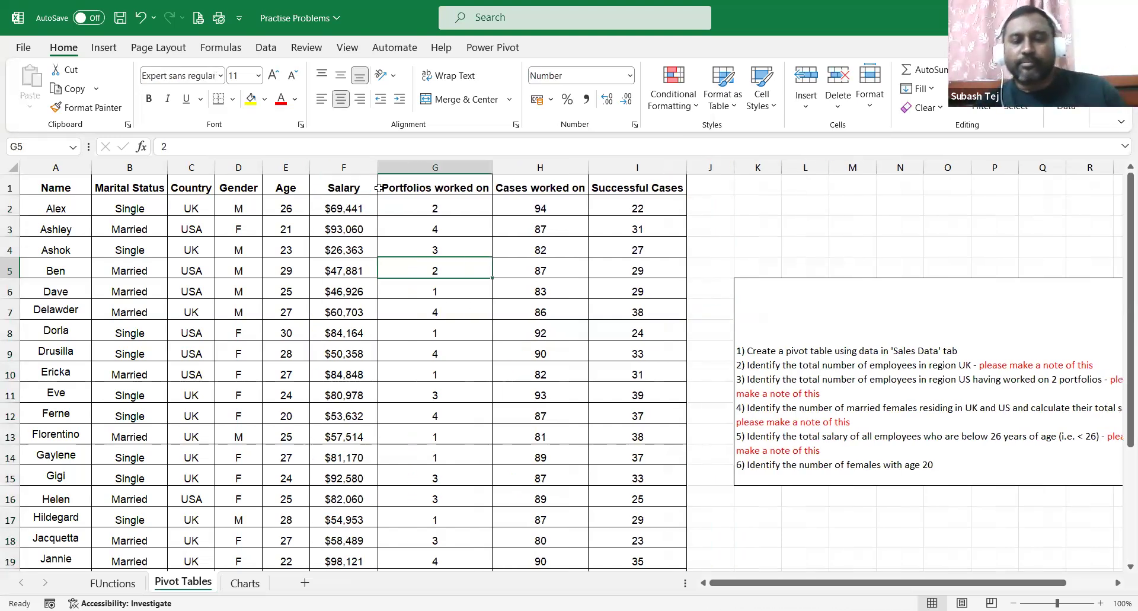
left_click_drag(896, 581, 958, 580)
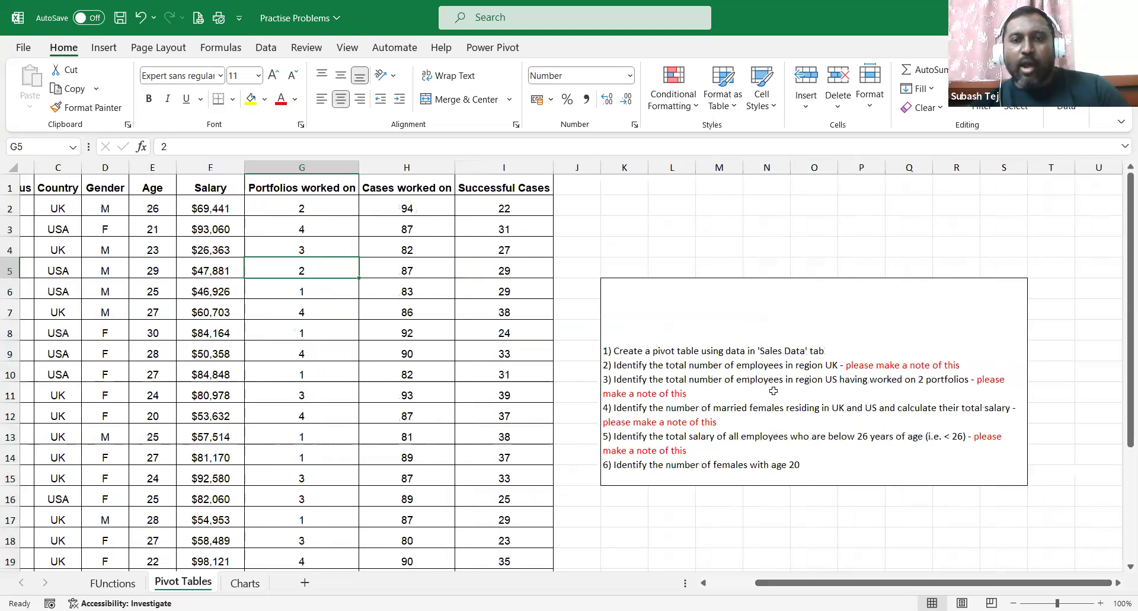
left_click_drag(876, 584, 688, 583)
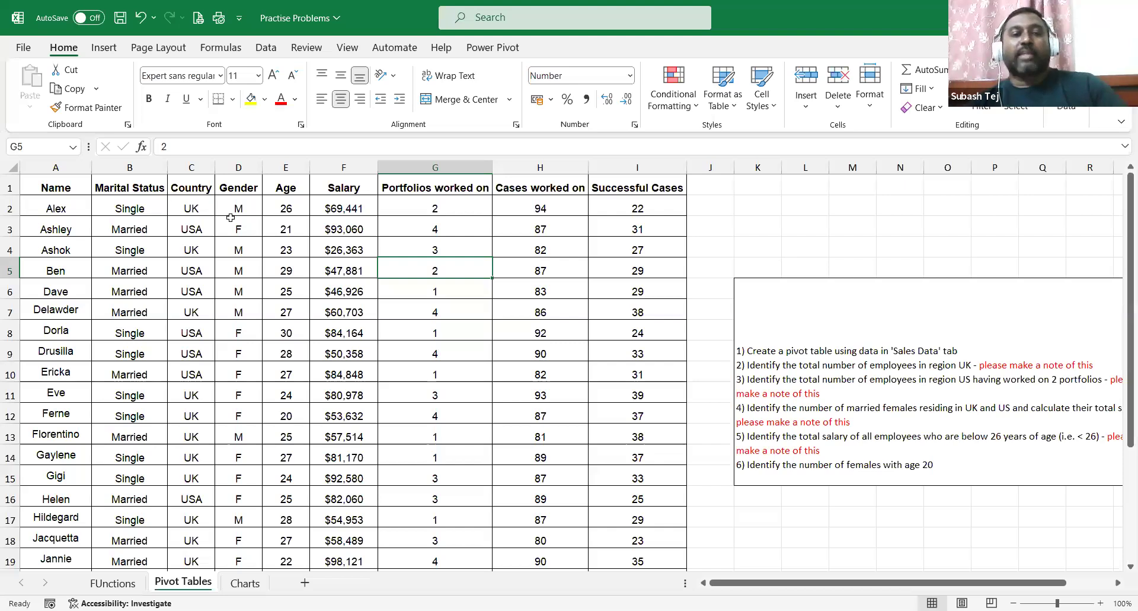
scroll(275, 350, "down", 5)
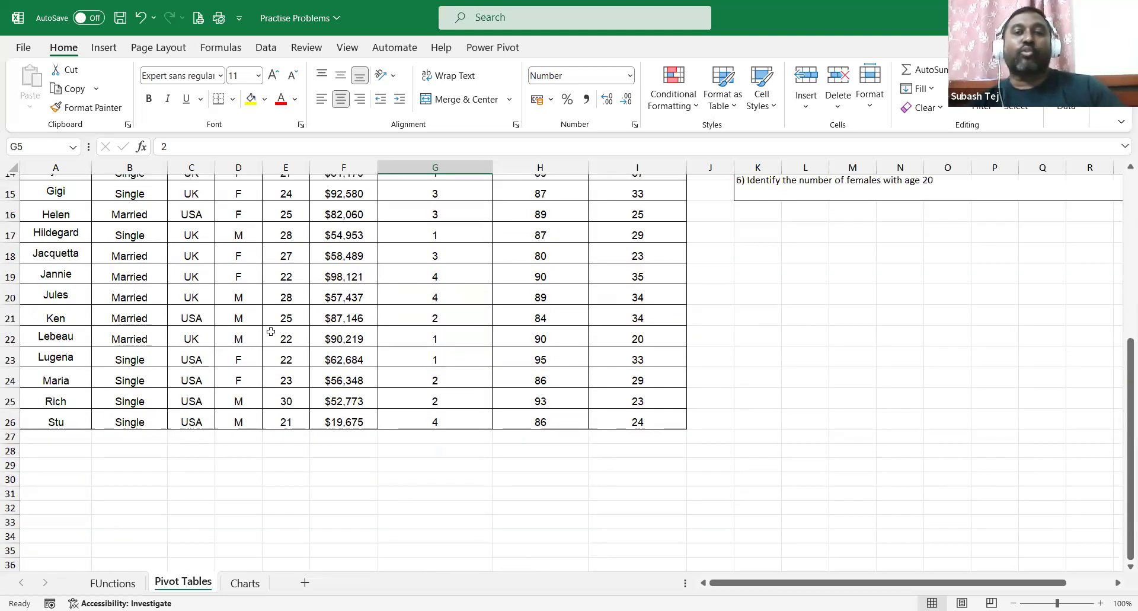
scroll(271, 339, "up", 5)
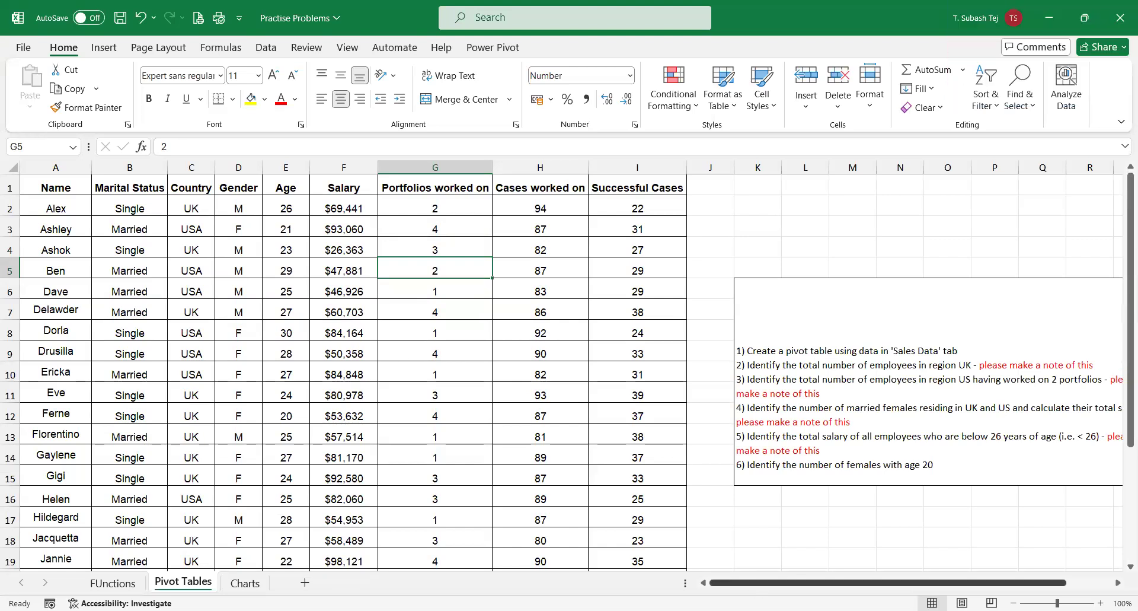
left_click_drag(748, 583, 794, 582)
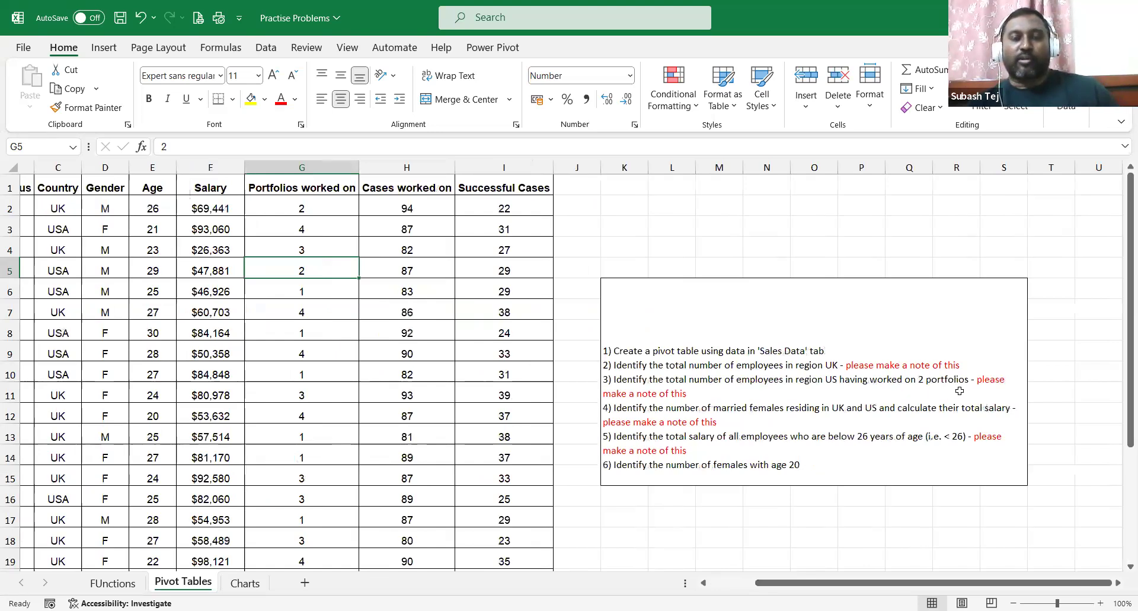
left_click_drag(819, 568, 808, 568)
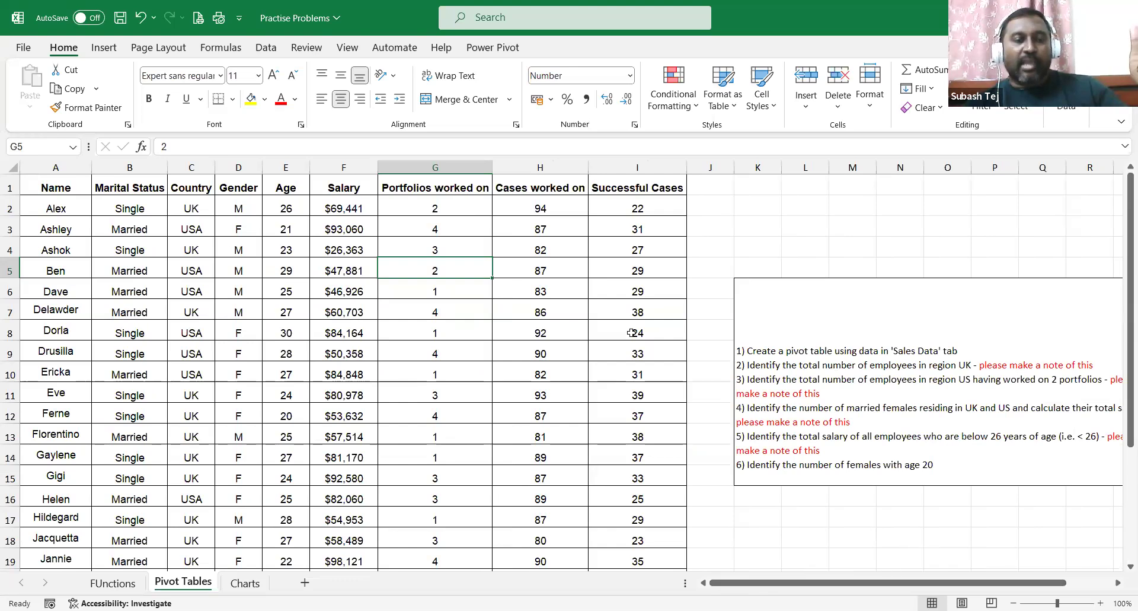
Select the Portfolios worked on column, then review the task list box and cell O5.
left_click(472, 168)
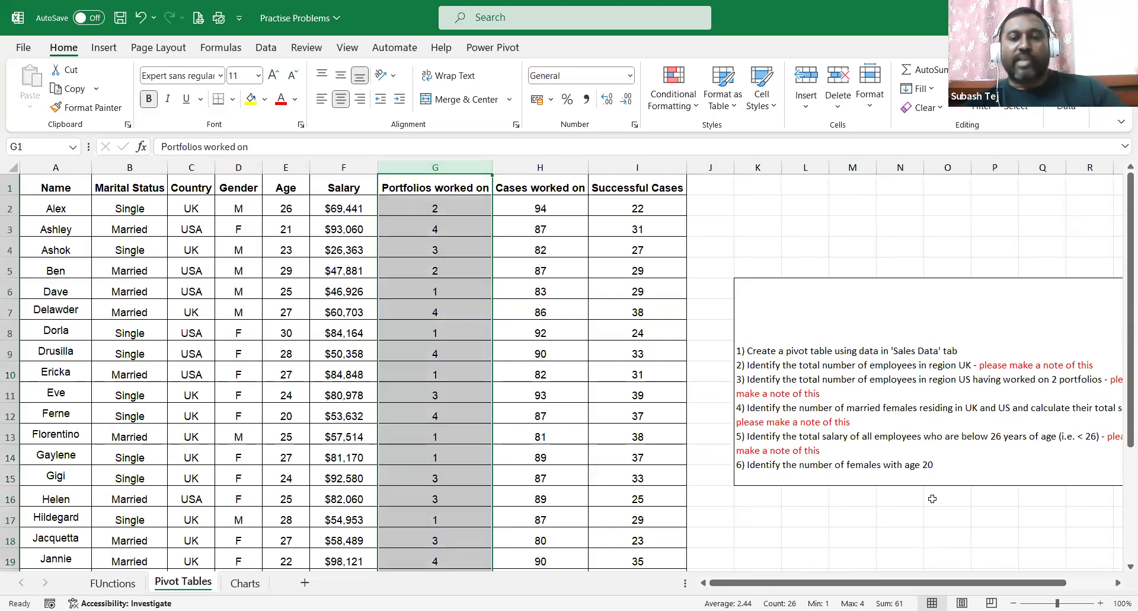
left_click_drag(936, 582, 945, 566)
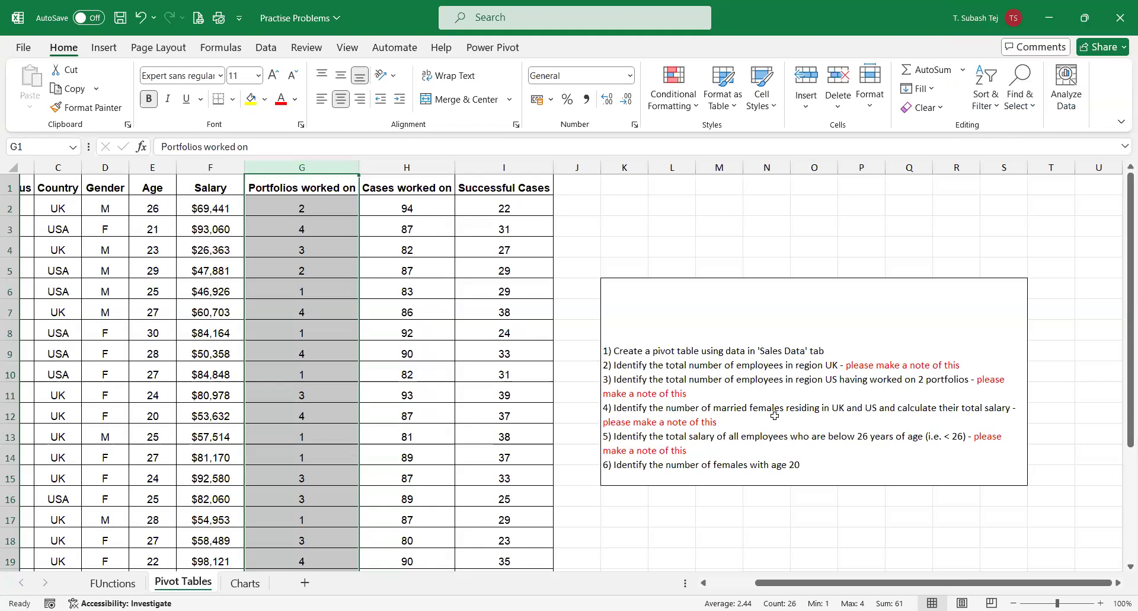
left_click(796, 454)
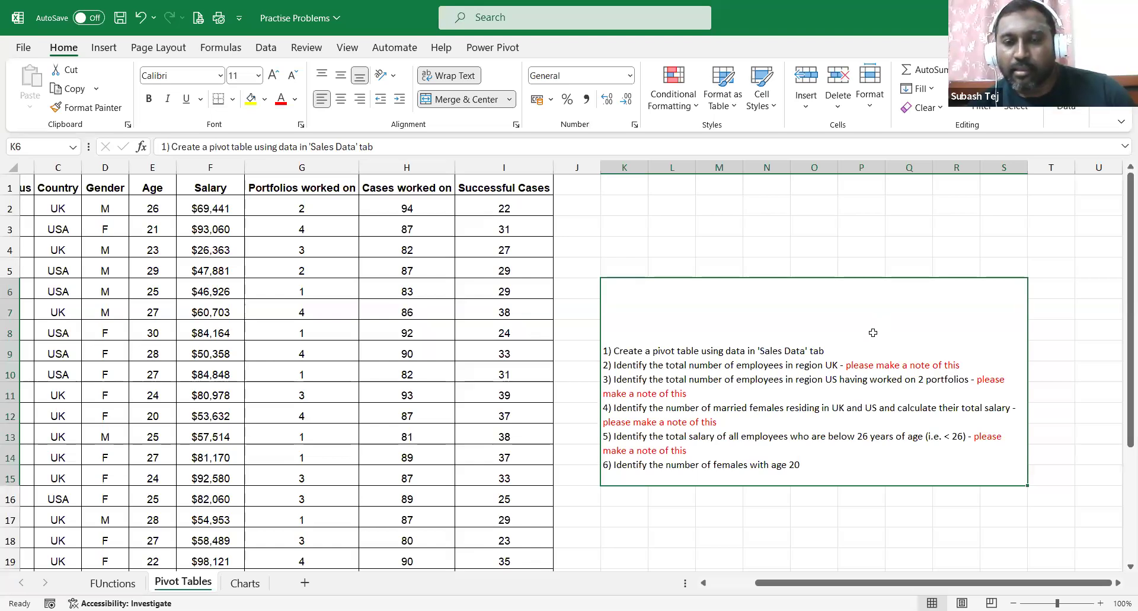
scroll(873, 333, "down", 3)
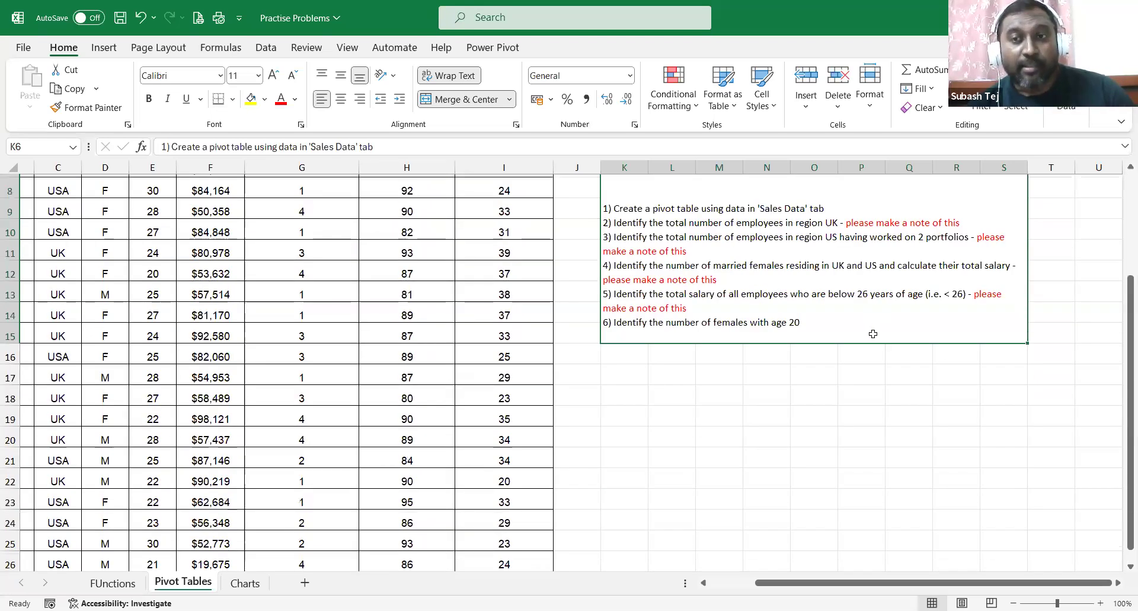
scroll(872, 336, "up", 3)
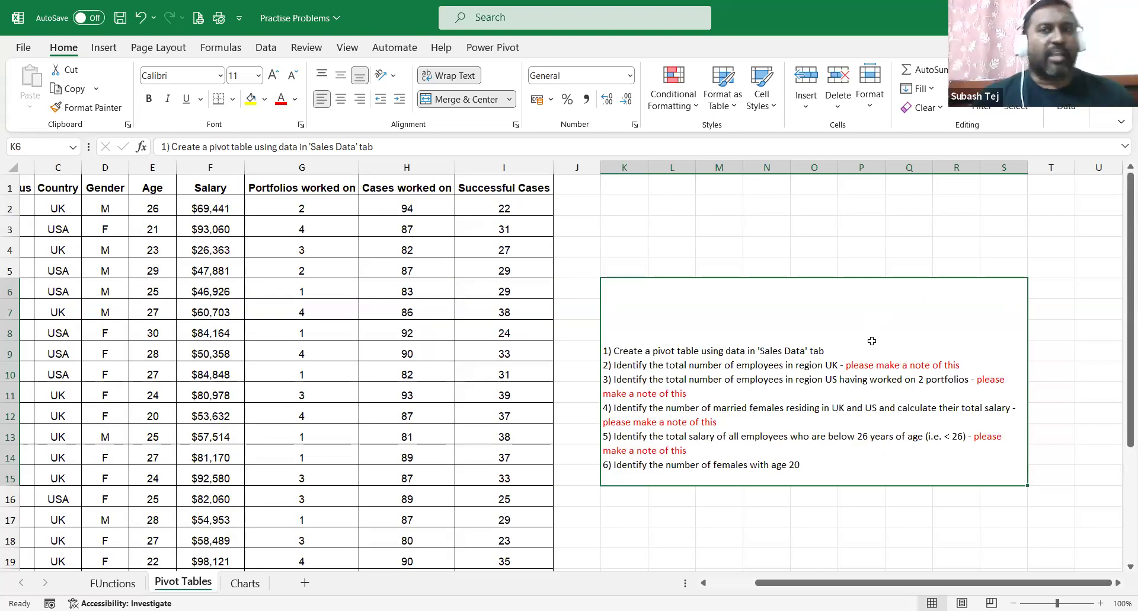
left_click(824, 261)
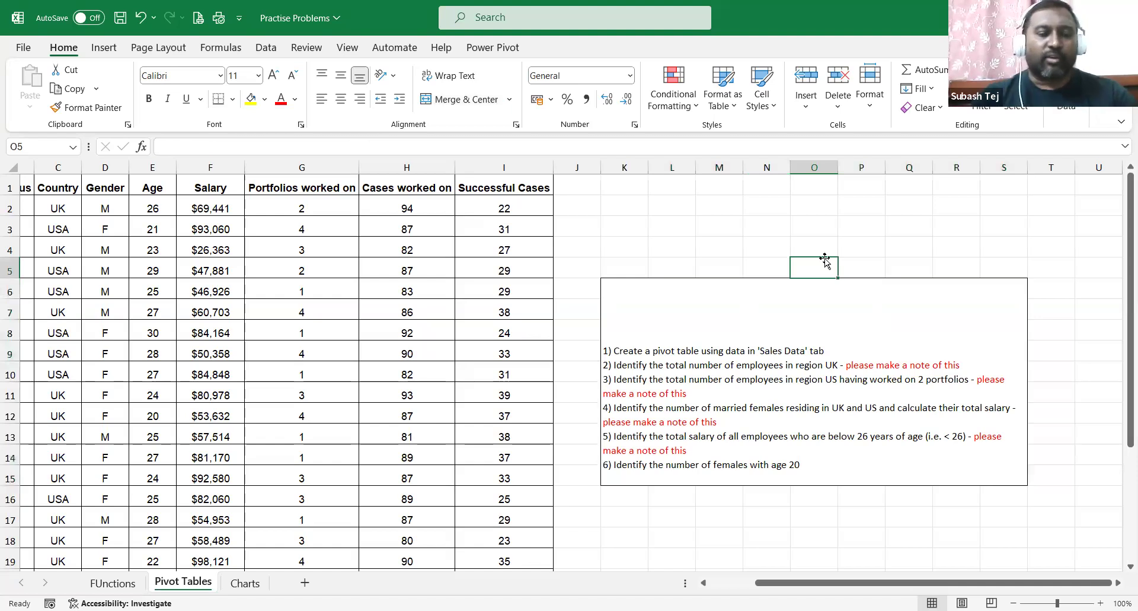
key("ctrl+f")
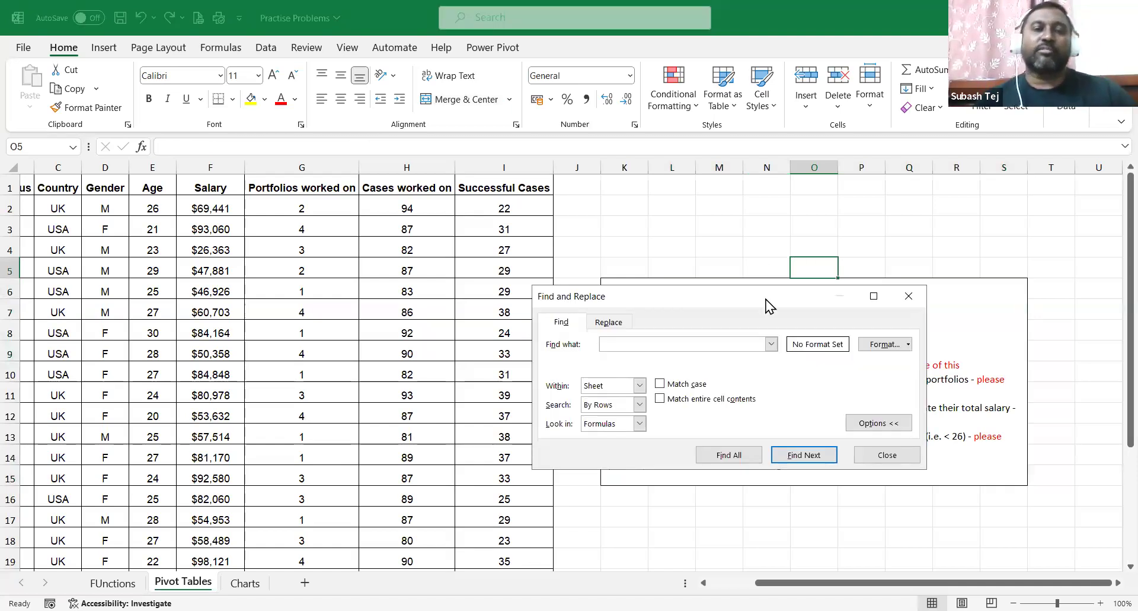
left_click_drag(766, 300, 785, 201)
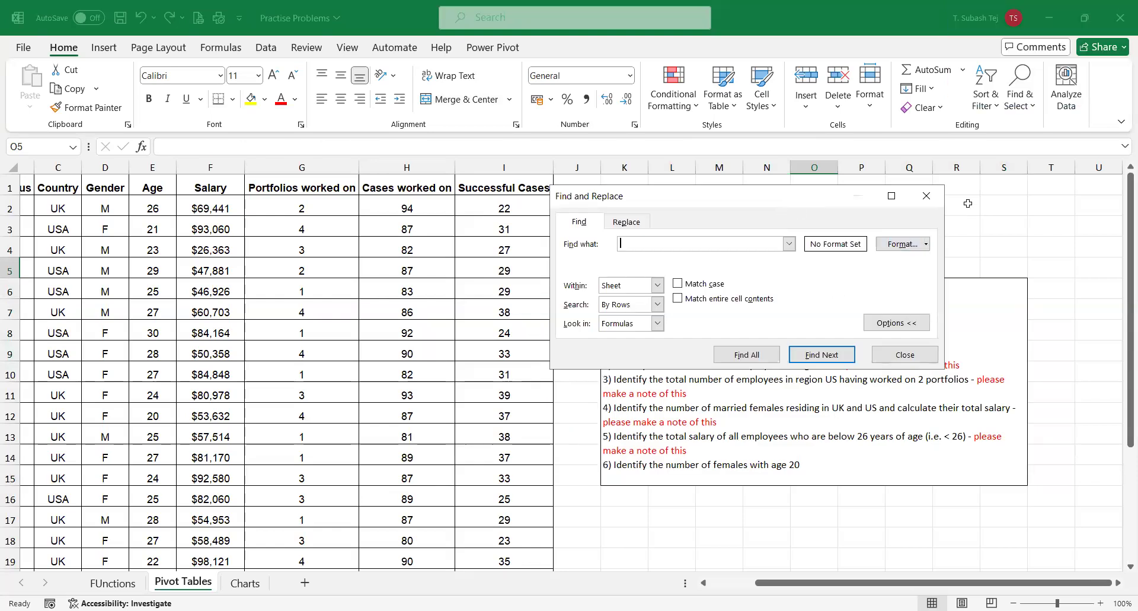
left_click(928, 205)
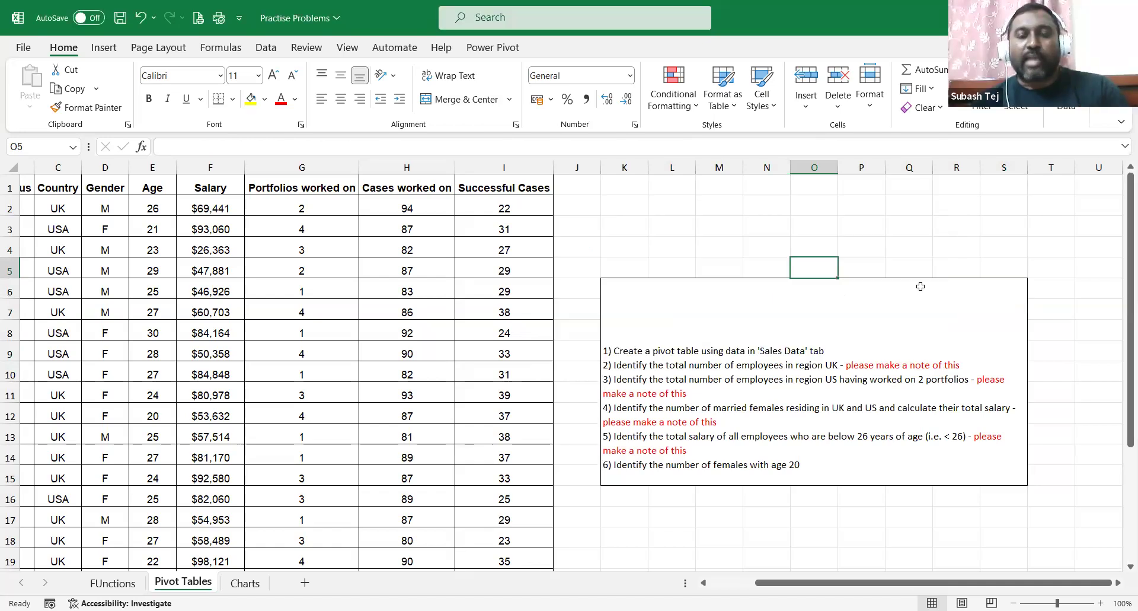
left_click(717, 215)
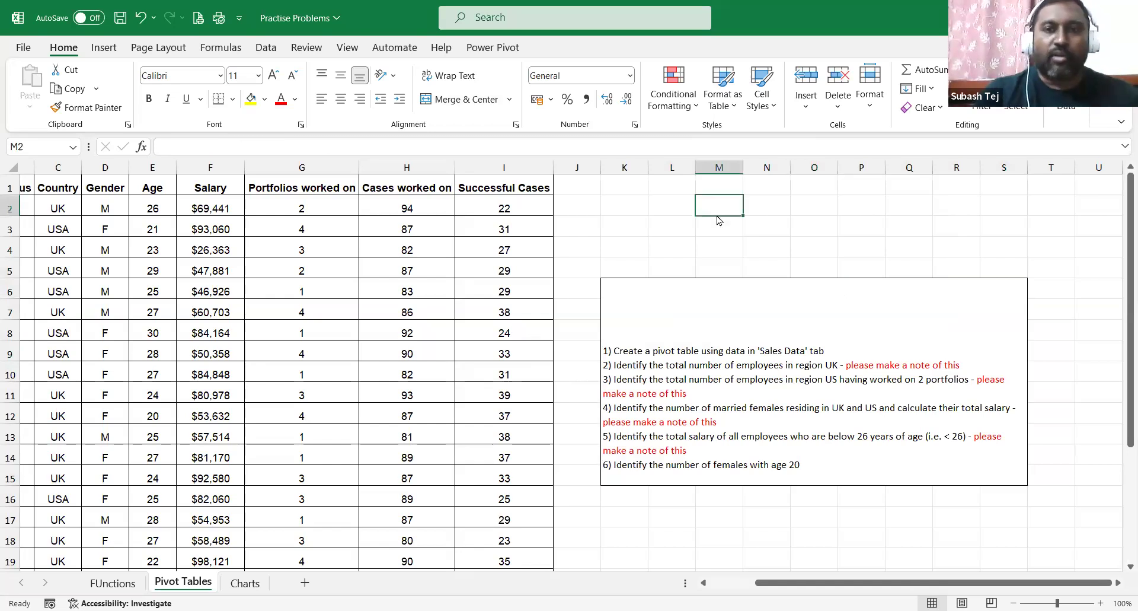
key("ctrl+f")
type("UK")
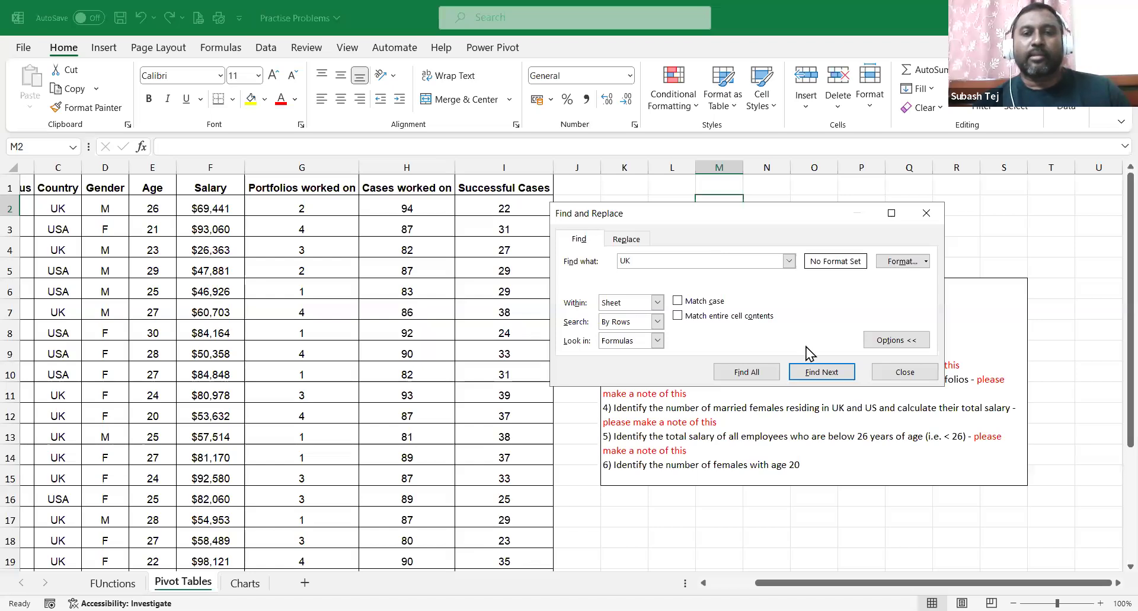
left_click(813, 372)
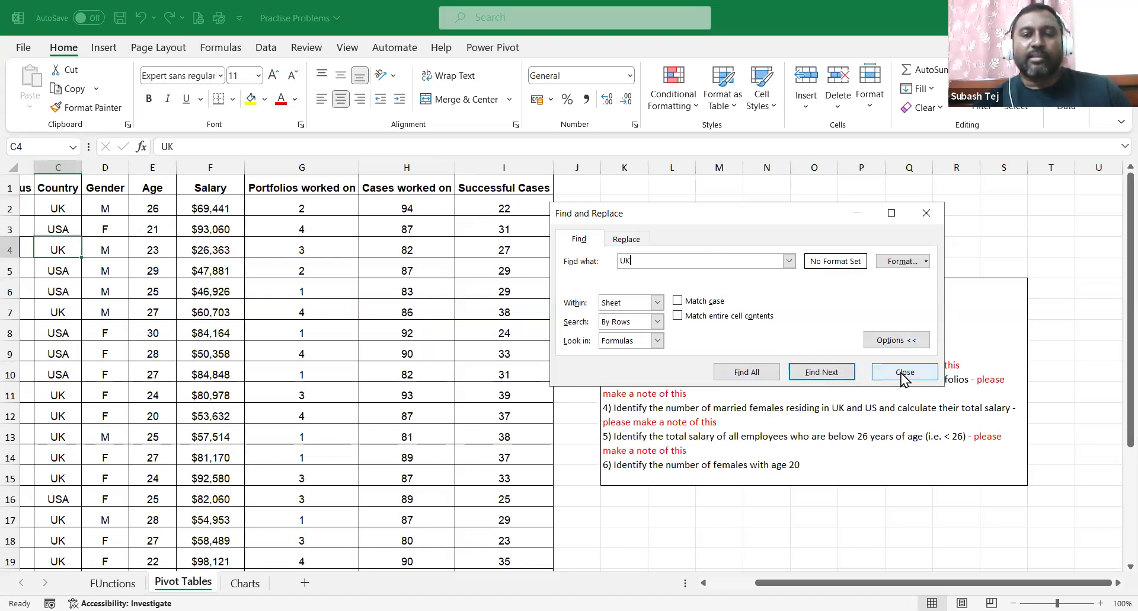
key("Escape")
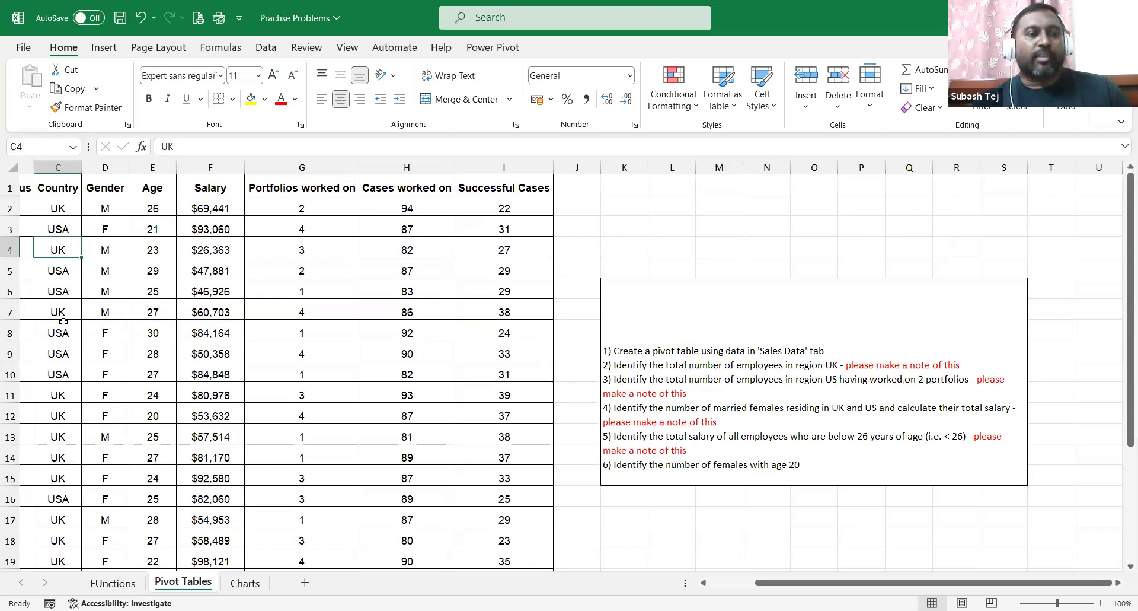
left_click(62, 314)
left_click(60, 394)
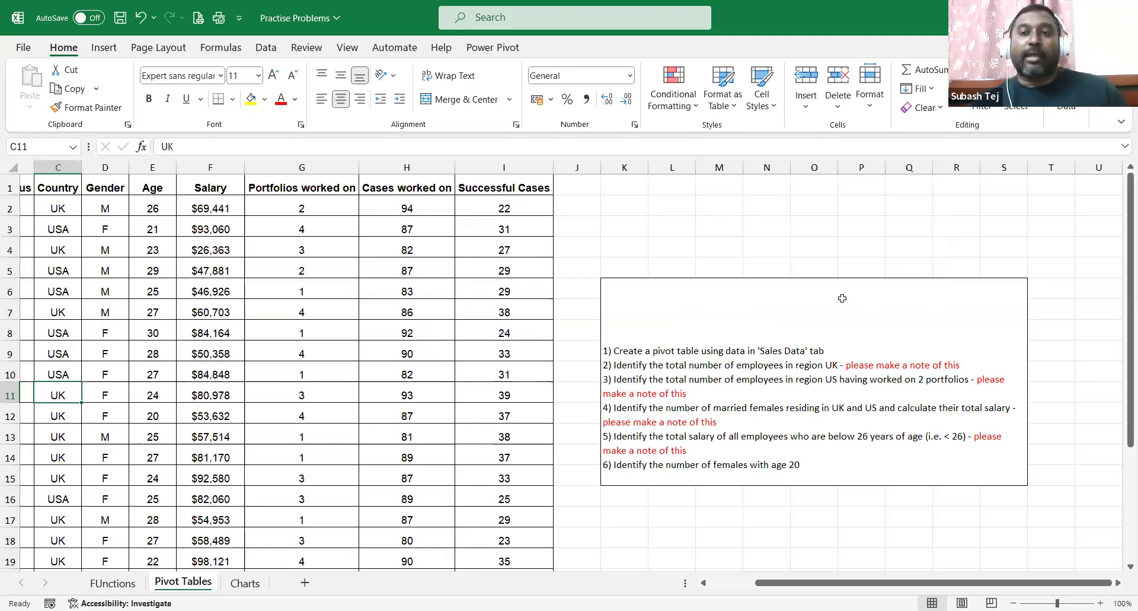
scroll(842, 298, "down", 5)
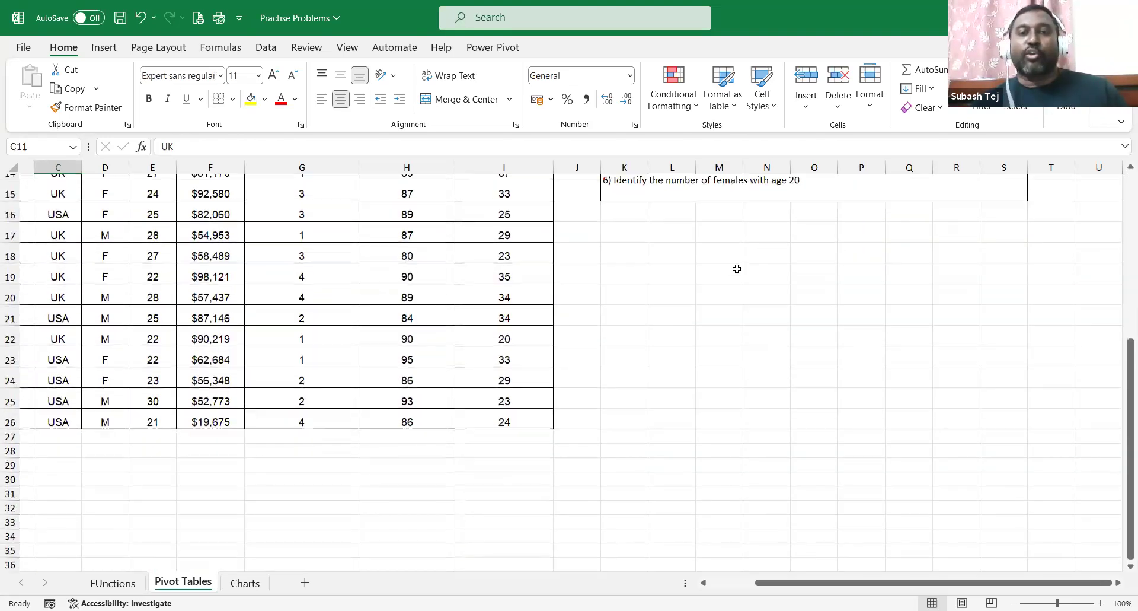
left_click(723, 286)
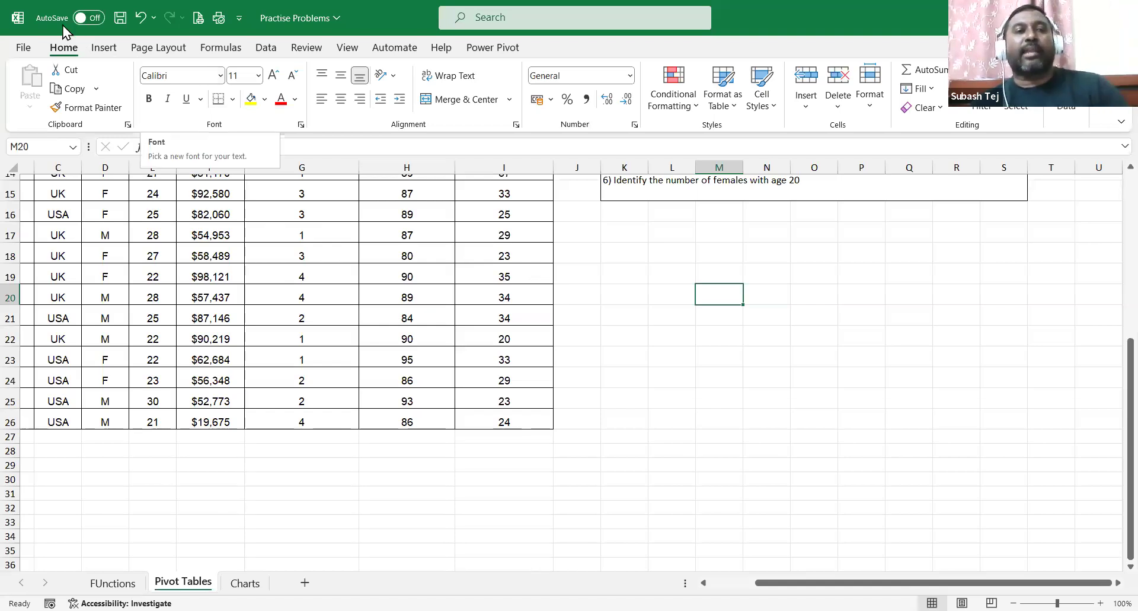
Start a PivotTable from the Insert menu, then cancel the setup.
left_click(101, 48)
left_click(37, 82)
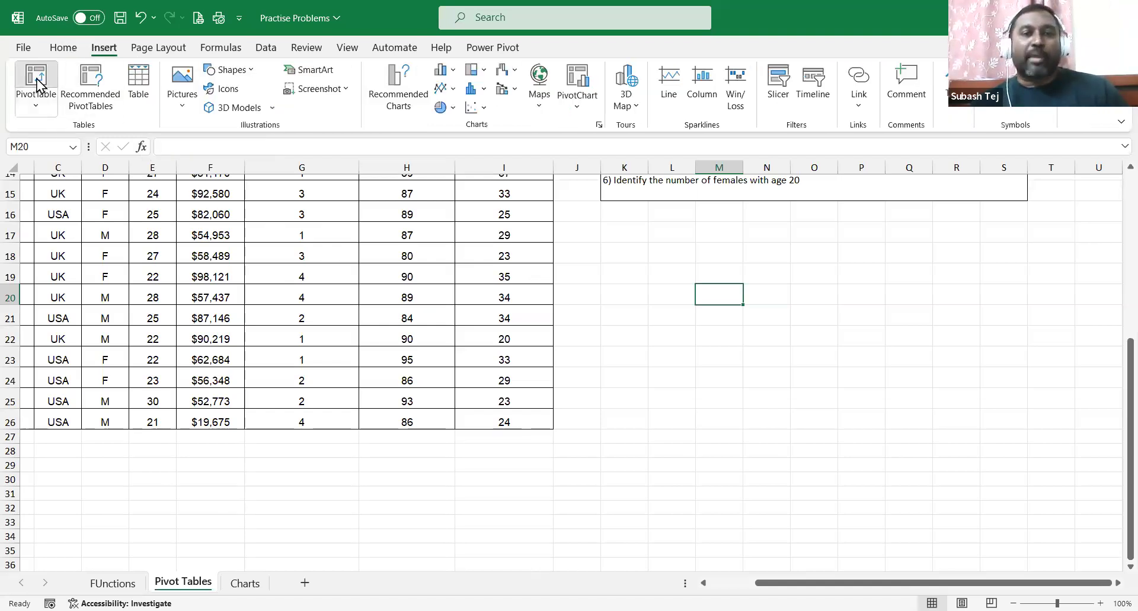
scroll(407, 273, "up", 5)
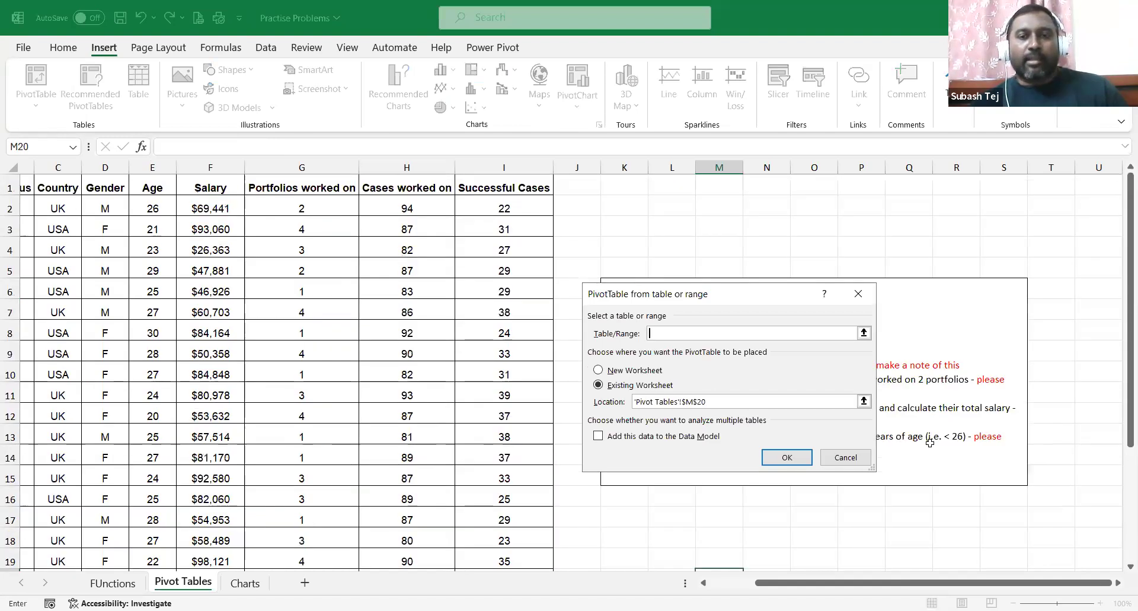
left_click(846, 457)
Create a PivotTable from the A1:I26 employee data at N20 on the existing sheet.
left_click(211, 330)
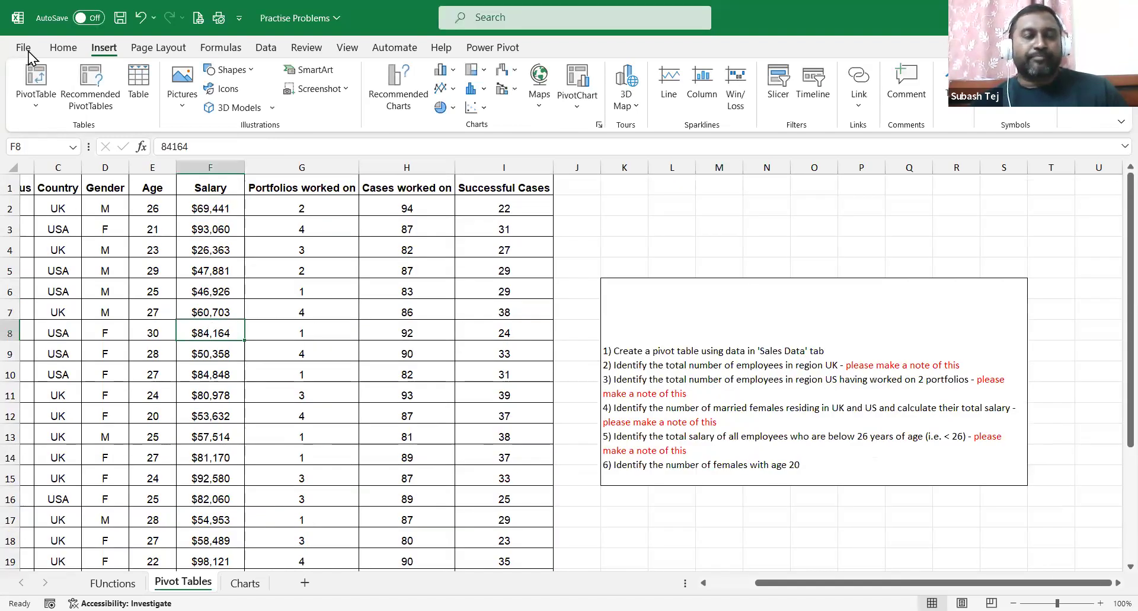
left_click(35, 80)
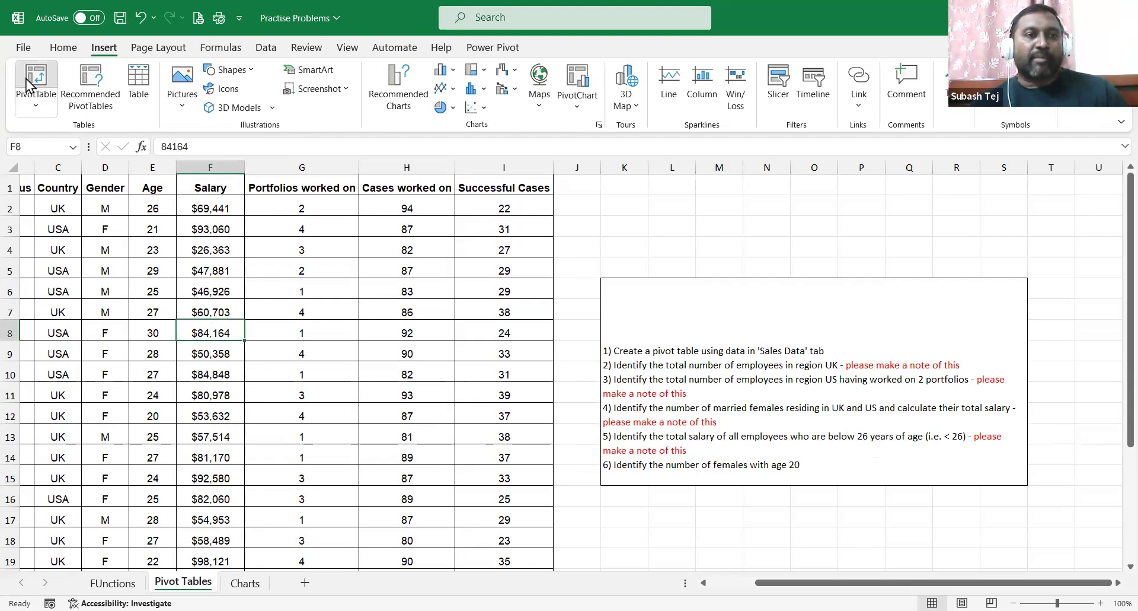
left_click(612, 384)
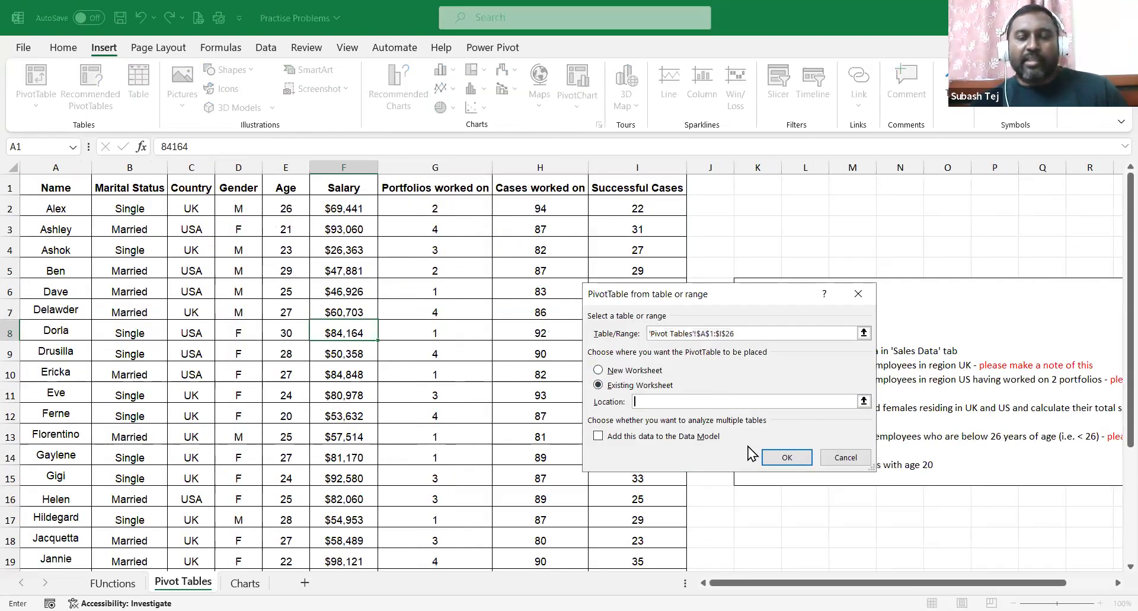
scroll(960, 519, "down", 2)
left_click(907, 434)
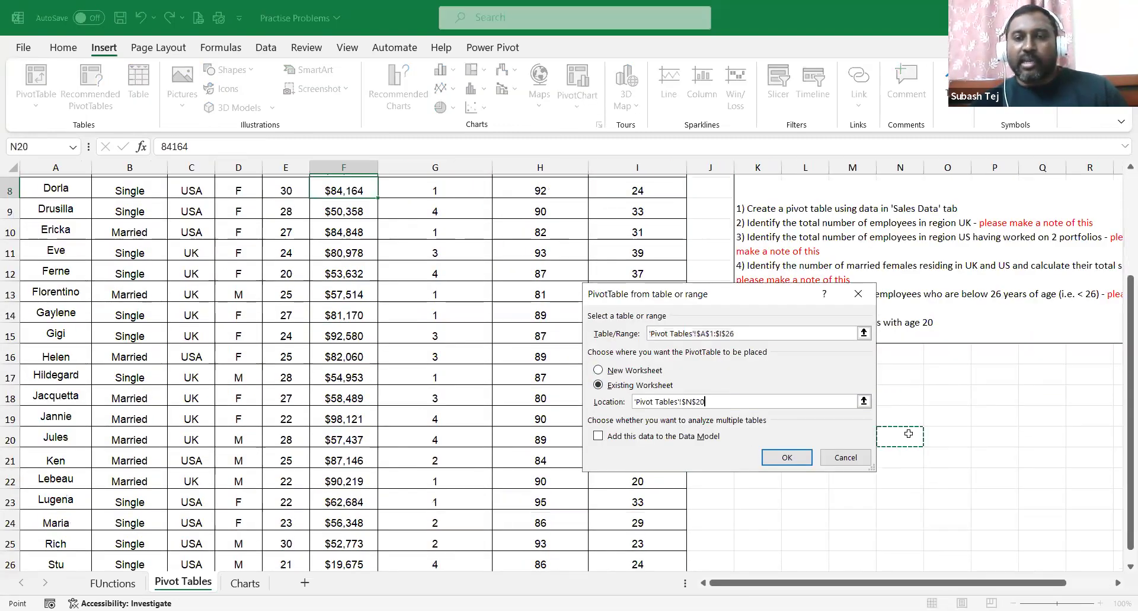
left_click(781, 458)
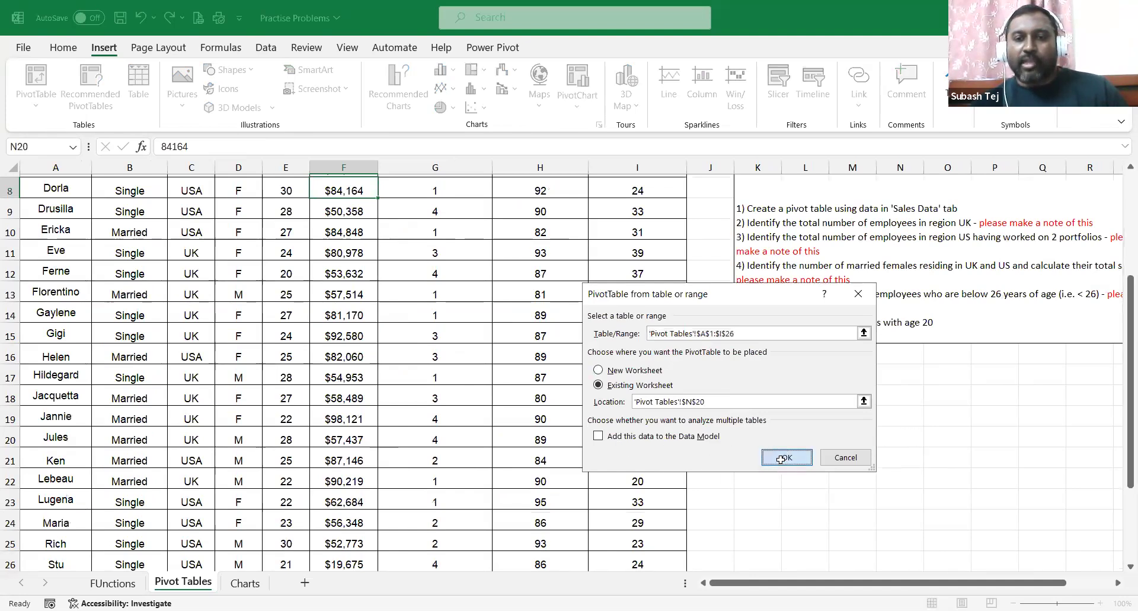
left_click_drag(728, 586, 827, 586)
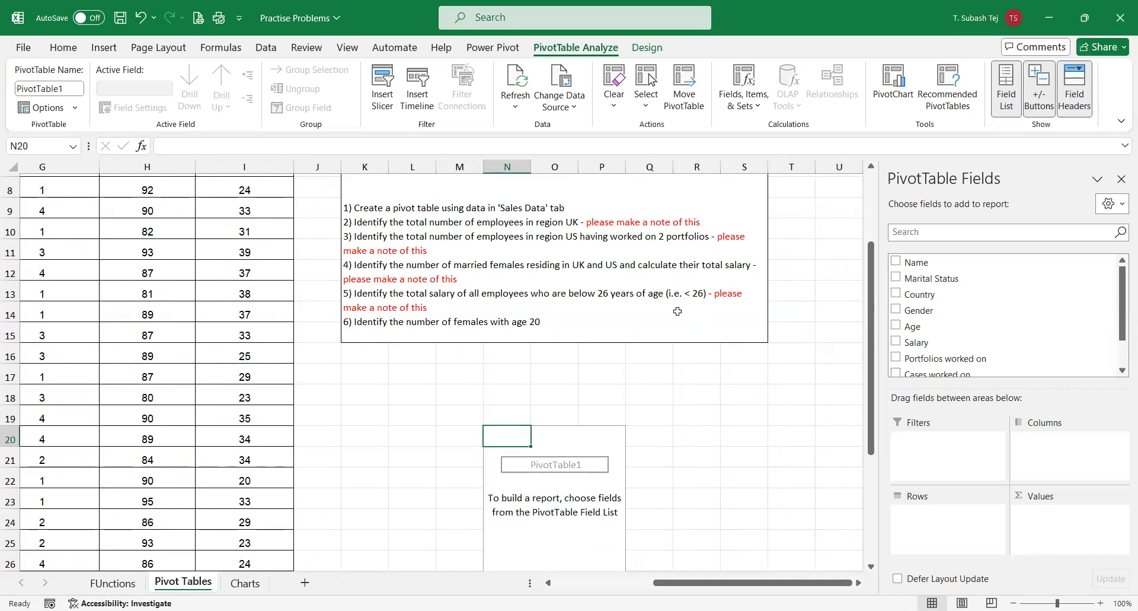
scroll(678, 308, "down", 5)
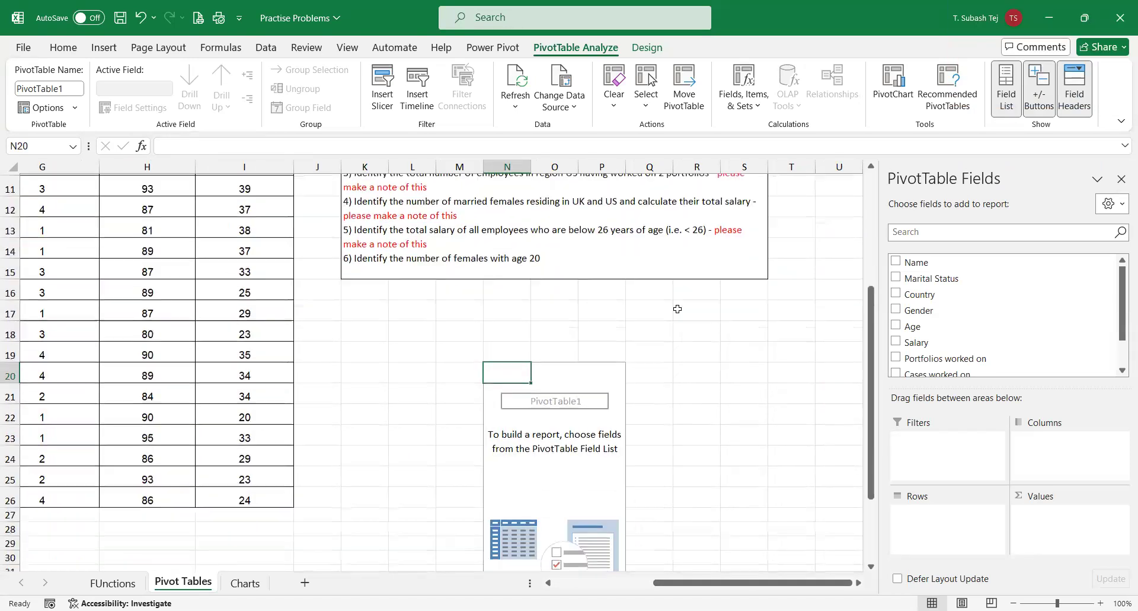
scroll(678, 307, "up", 5)
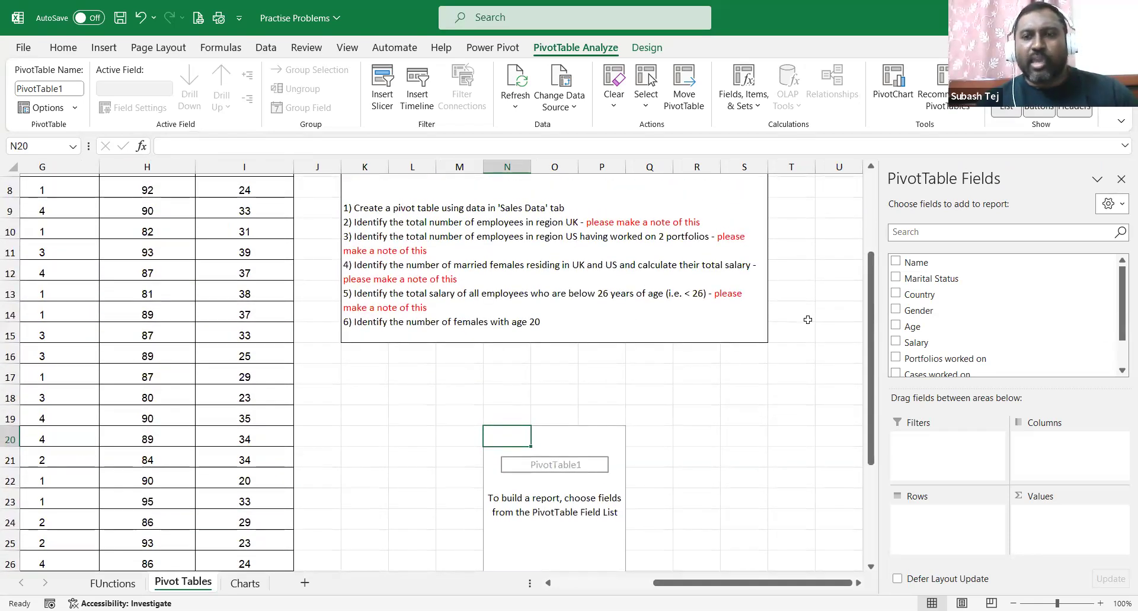
left_click_drag(1120, 315, 1120, 356)
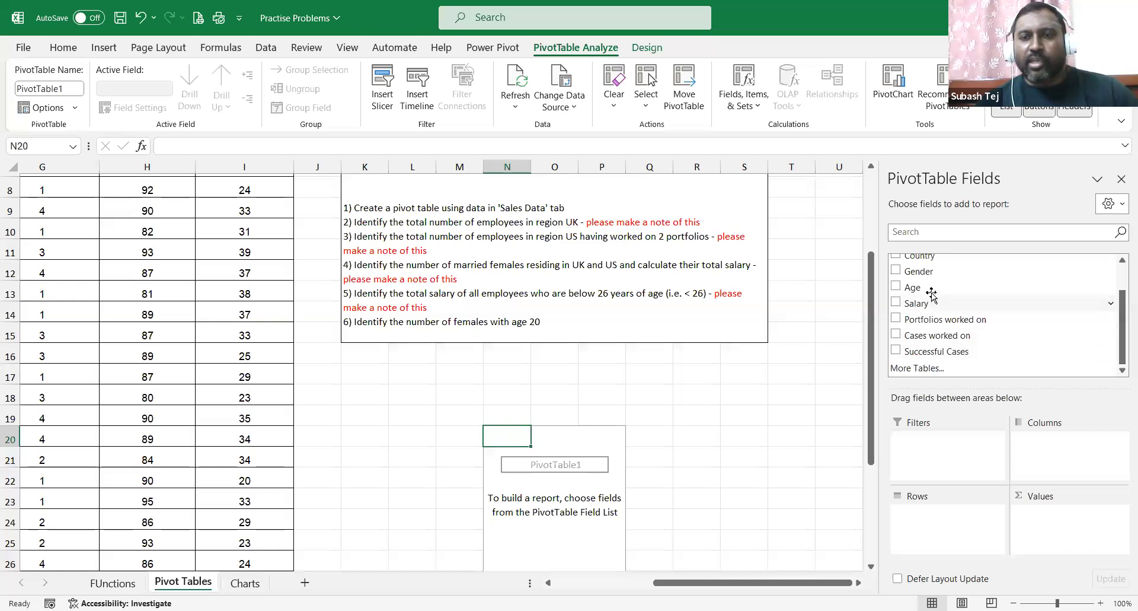
scroll(932, 291, "up", 1)
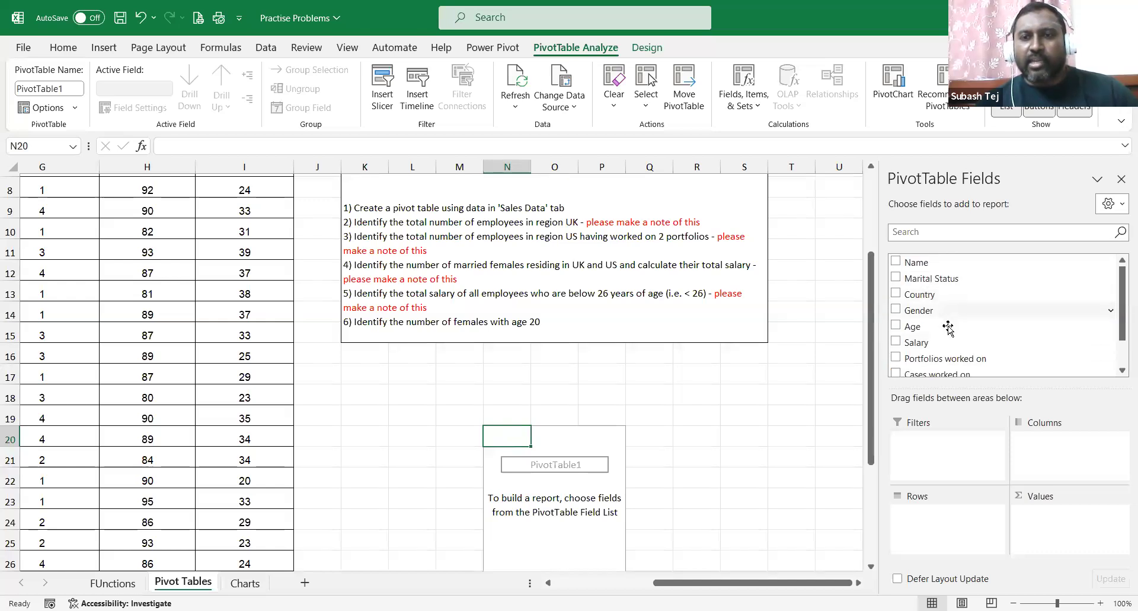
Put Country in Rows and Count of Country in Values, giving UK 13, USA 12, total 25.
scroll(947, 329, "down", 1)
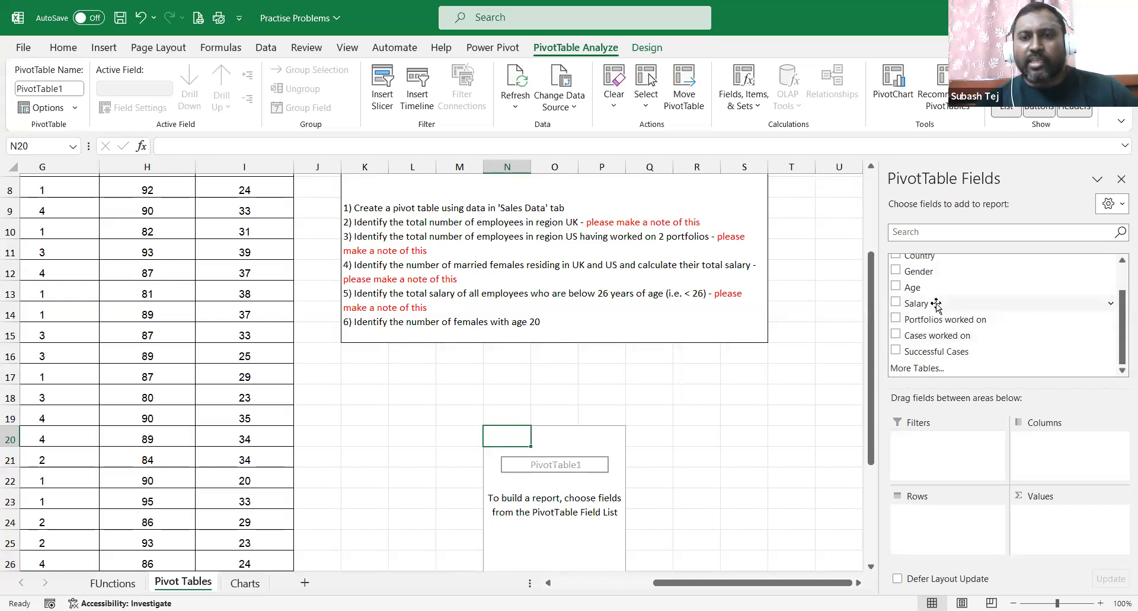
scroll(932, 270, "up", 1)
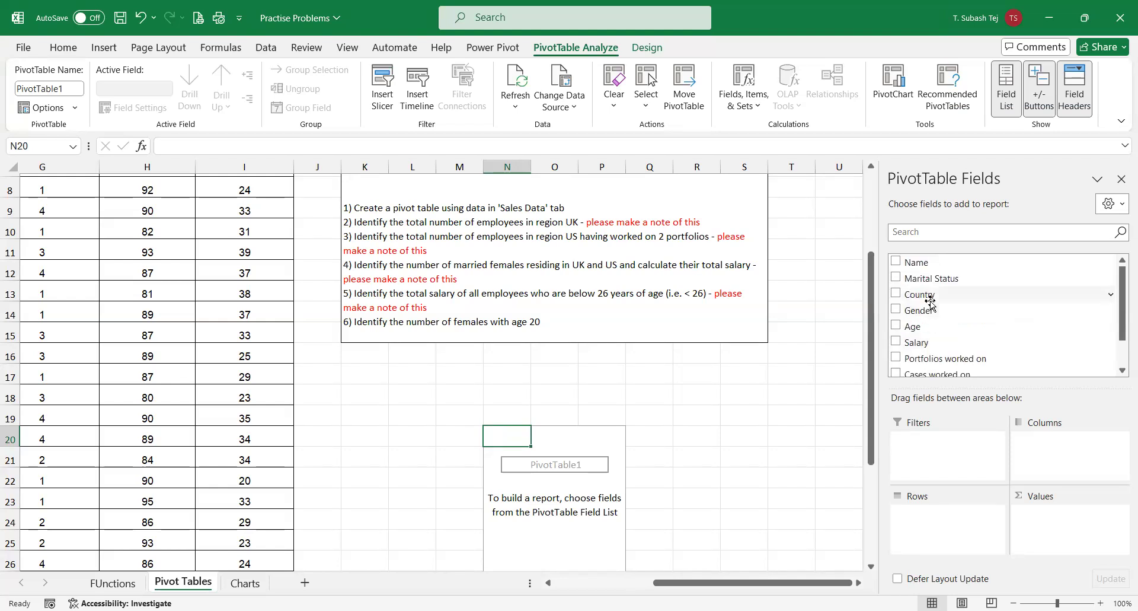
left_click_drag(927, 297, 945, 528)
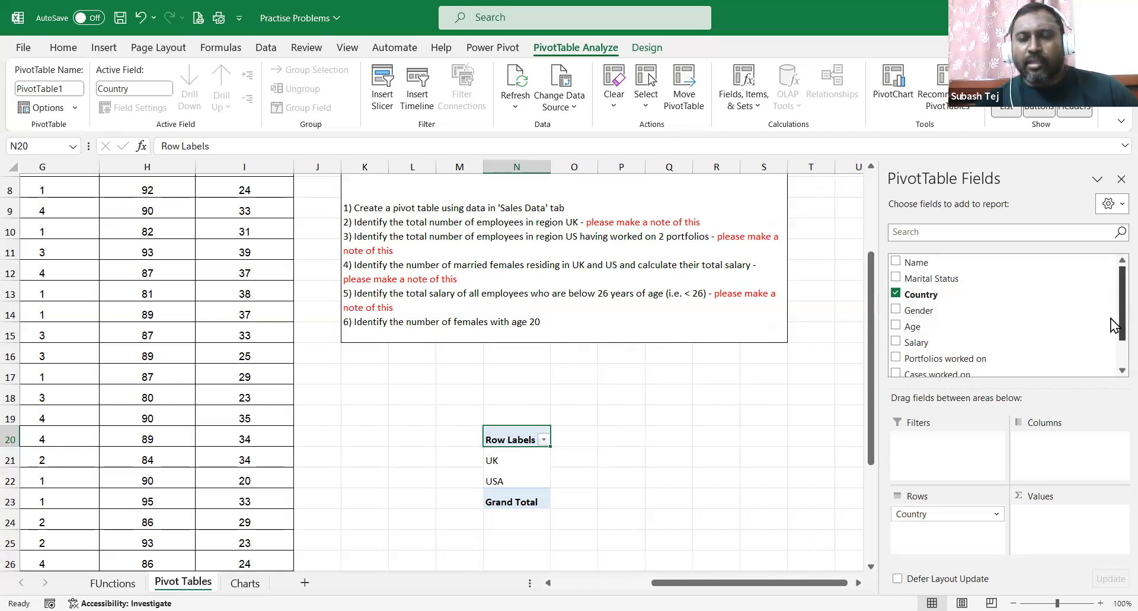
left_click_drag(923, 304, 1079, 535)
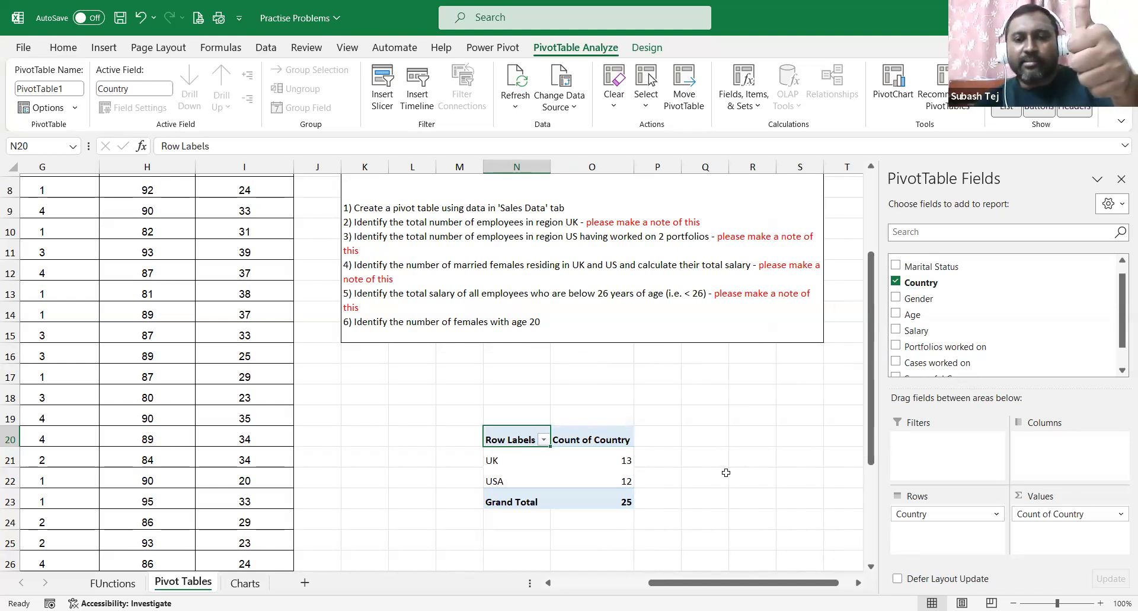
left_click_drag(972, 516, 1032, 557)
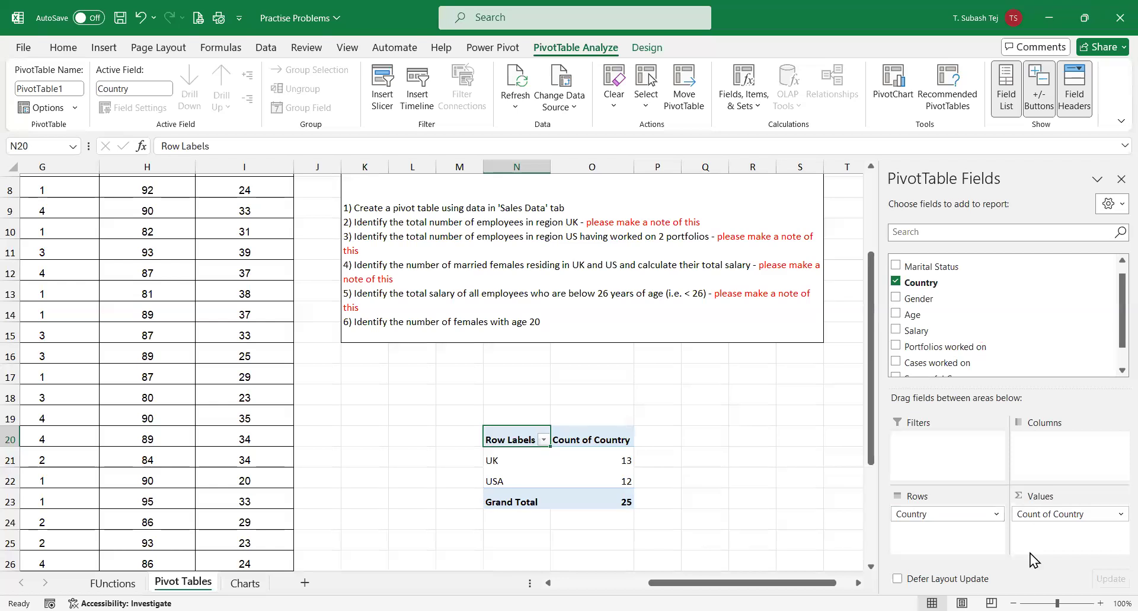
Clear the fields, then show Country rows with Sum of Portfolios worked on: UK 34, USA 27, total 61.
left_click_drag(1046, 515, 1049, 320)
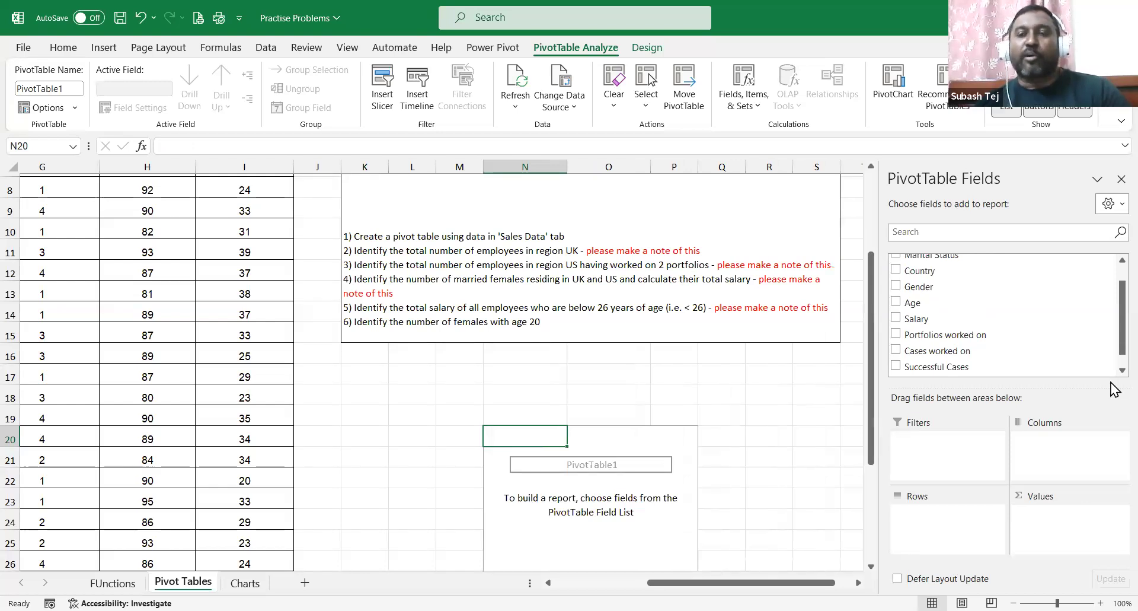
left_click_drag(928, 274, 925, 522)
left_click_drag(942, 323, 1066, 541)
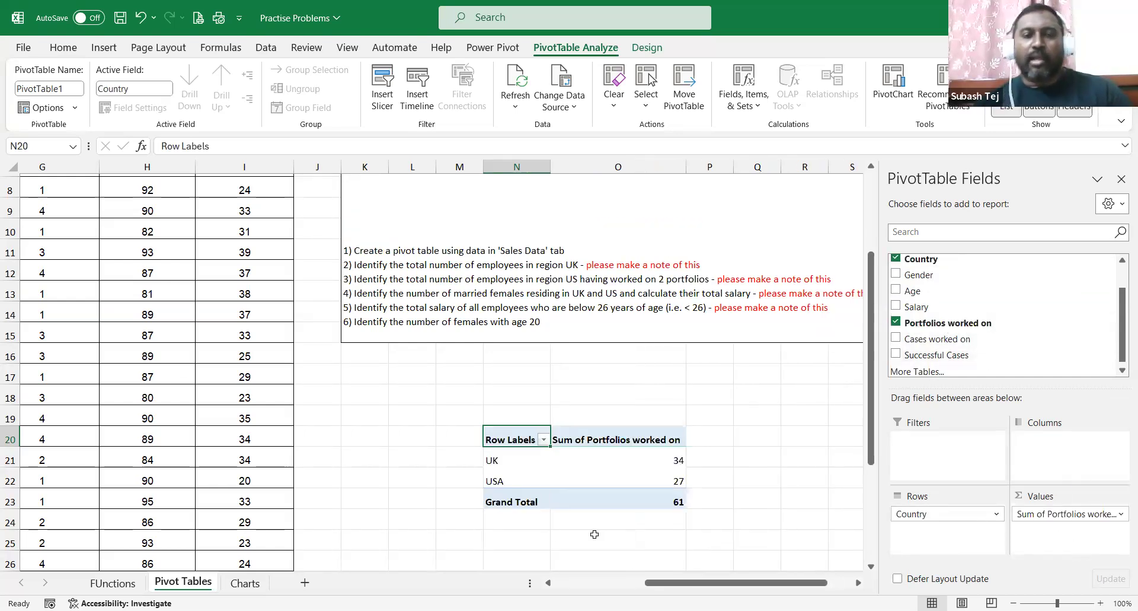
Summarize Portfolios worked on as Count, then remove it from the Values area.
left_click(1112, 514)
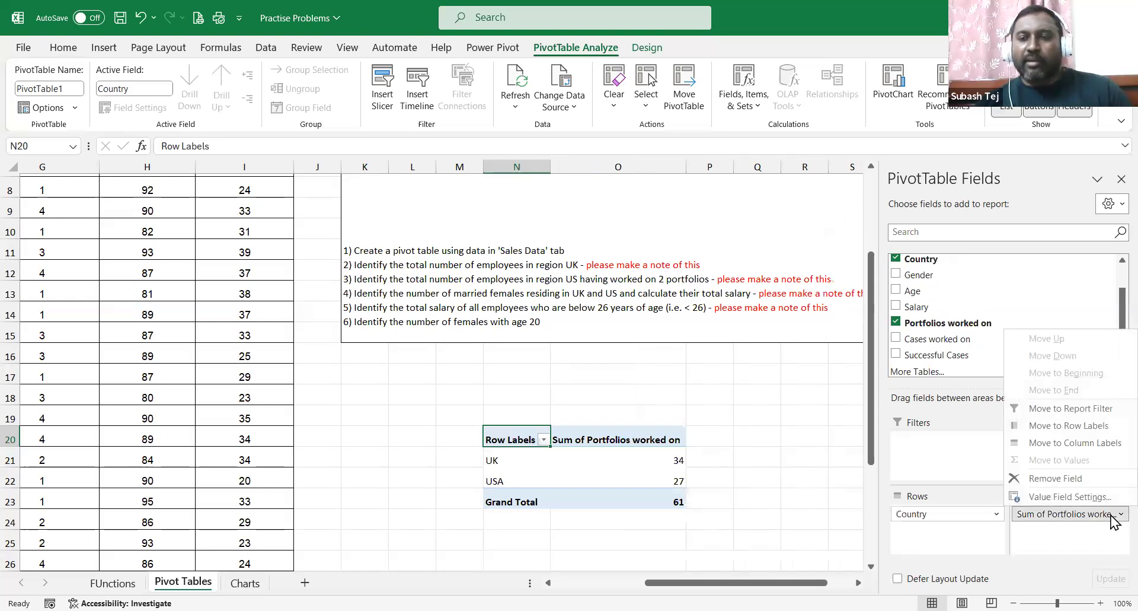
left_click(1043, 498)
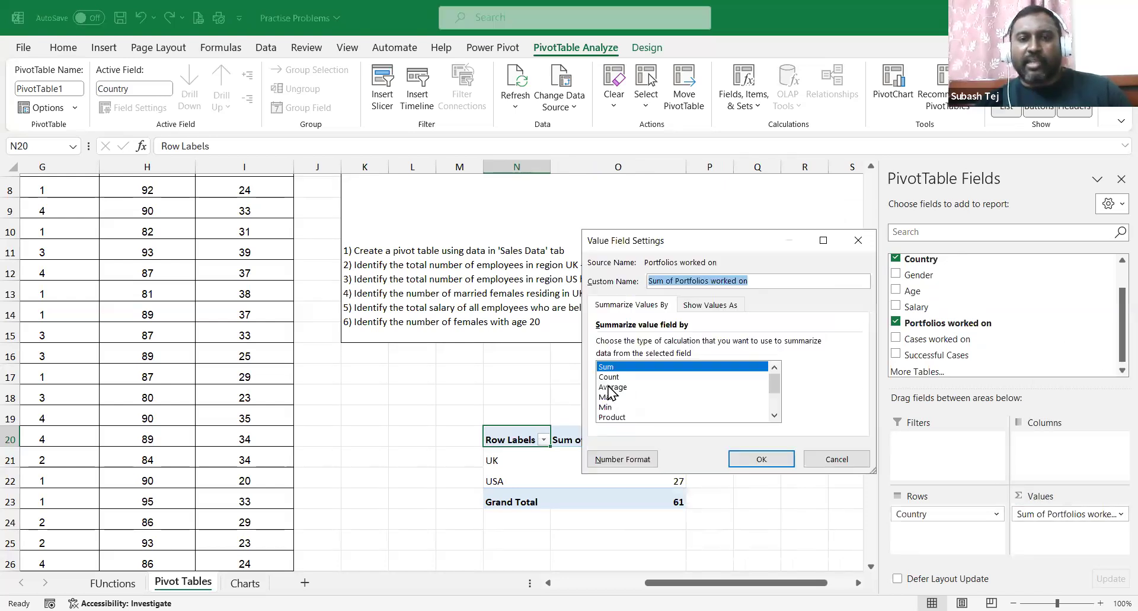
left_click(610, 377)
left_click(746, 460)
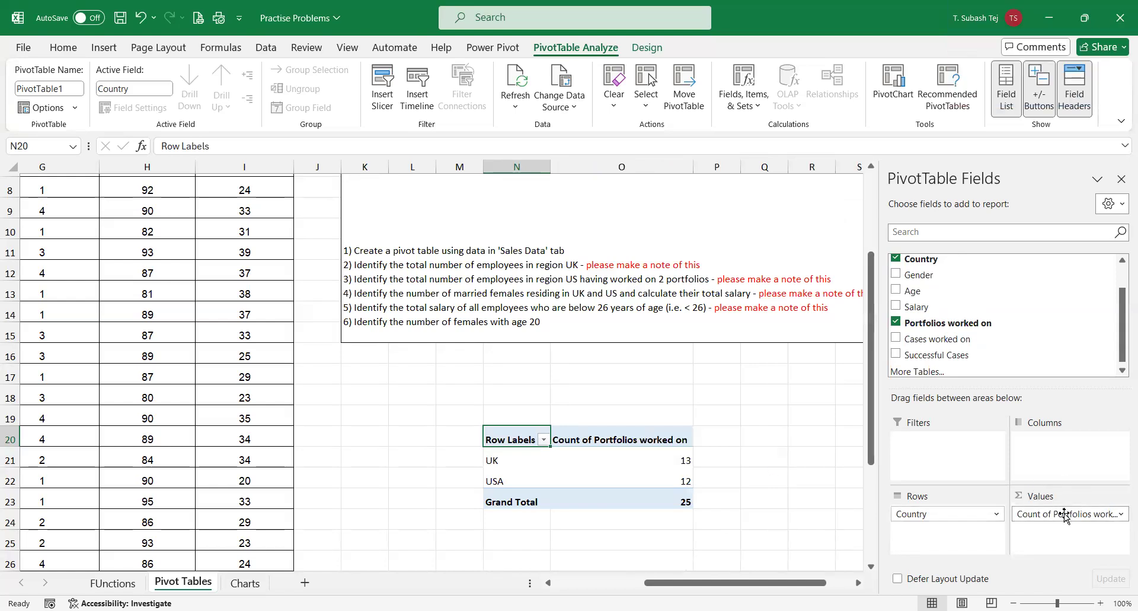
left_click_drag(1065, 514, 1060, 462)
Add Sum of Portfolios worked on to Values and select the UK and USA pivot rows.
left_click_drag(949, 320, 1052, 539)
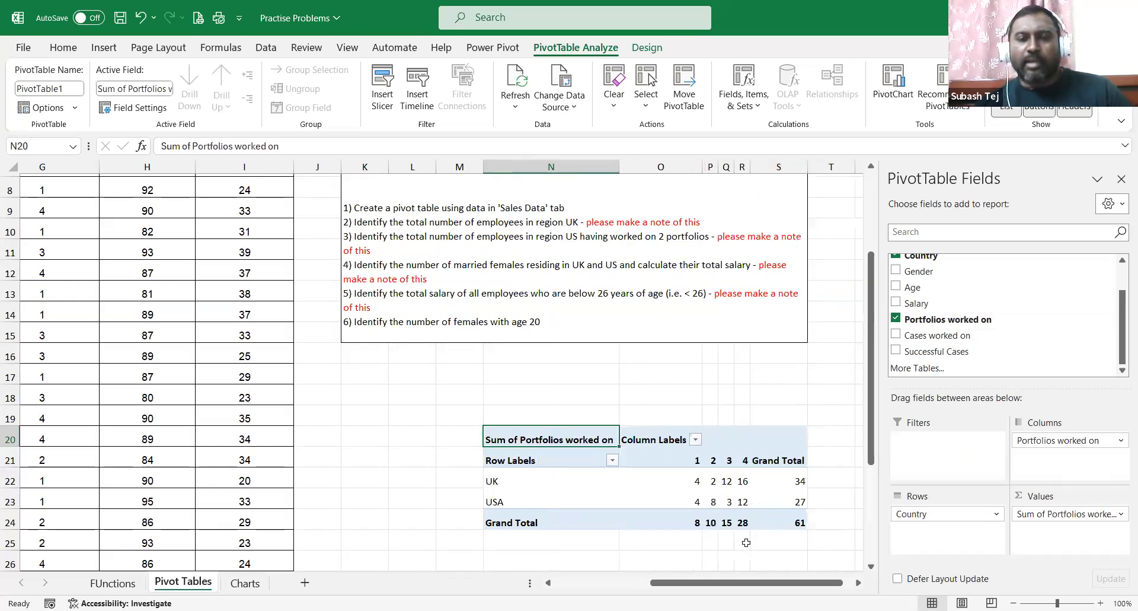
left_click_drag(765, 583, 774, 582)
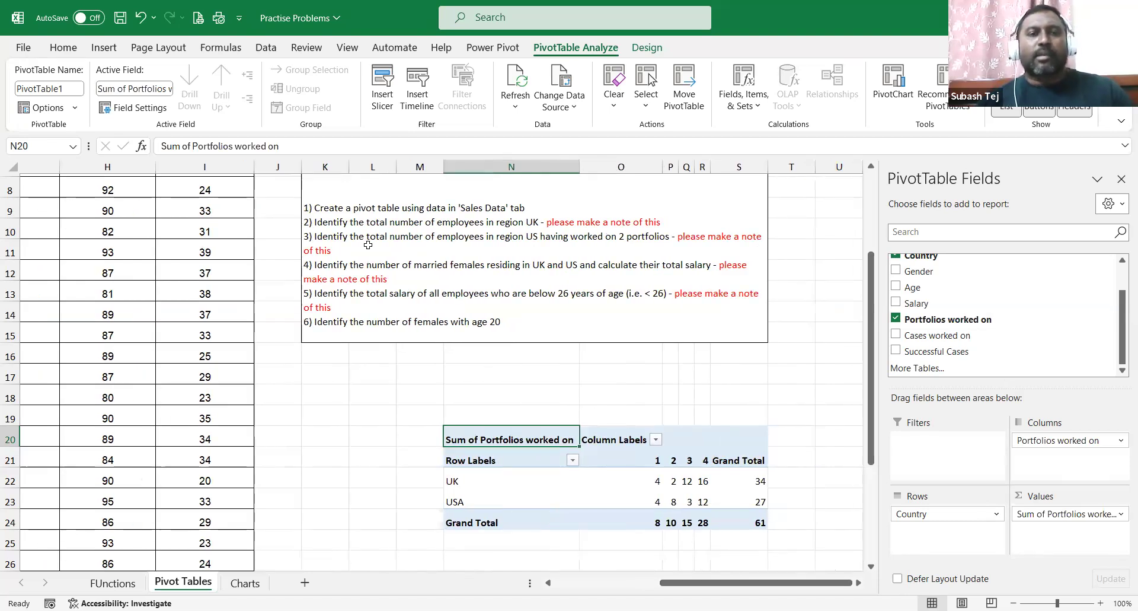
left_click(532, 238)
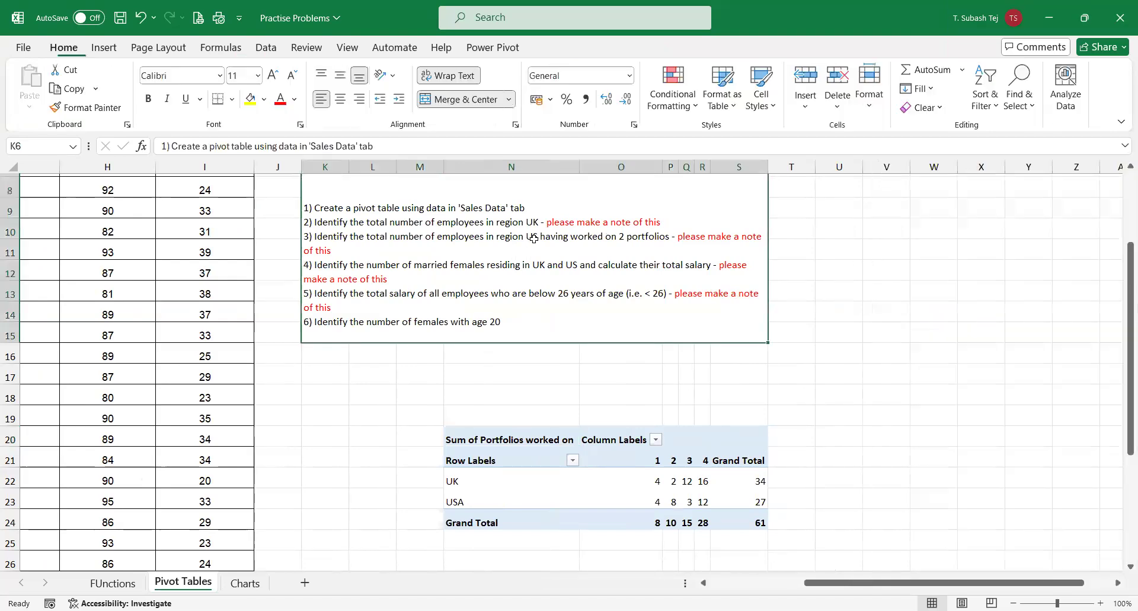
left_click(613, 491)
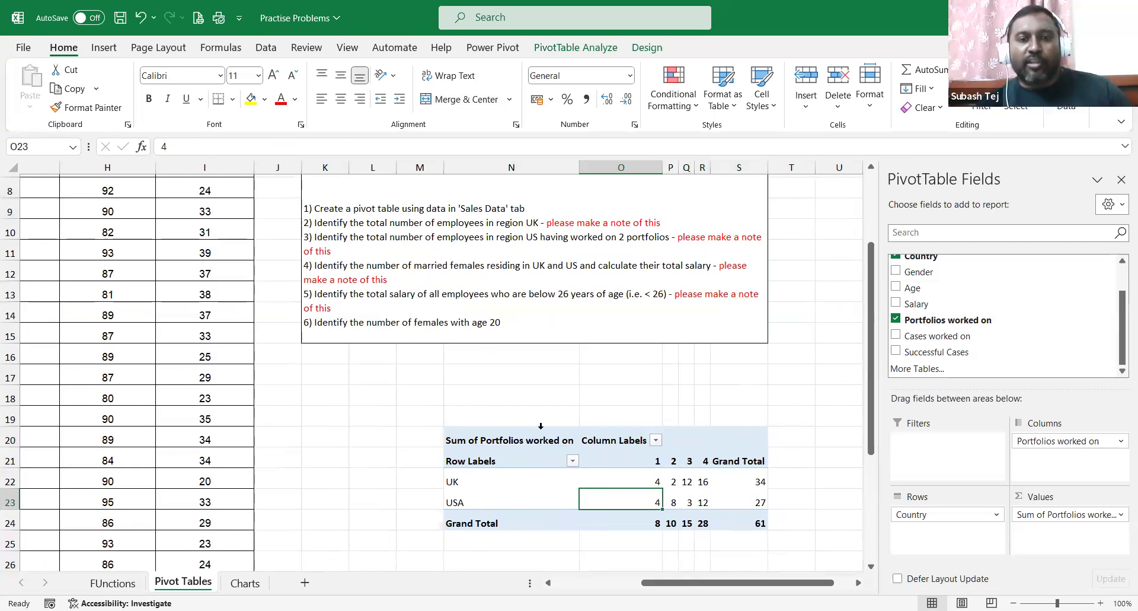
left_click(456, 502)
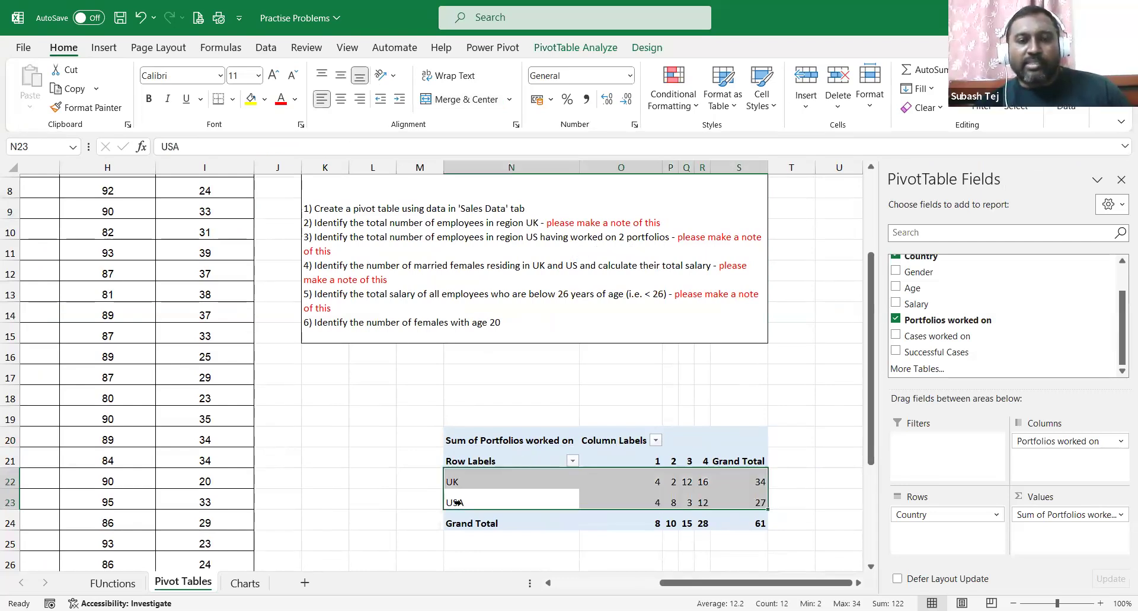
Check the USA 2- and 3-portfolio and UK 4-portfolio sums, then remove the sum from Values.
left_click(677, 462)
left_click(674, 505)
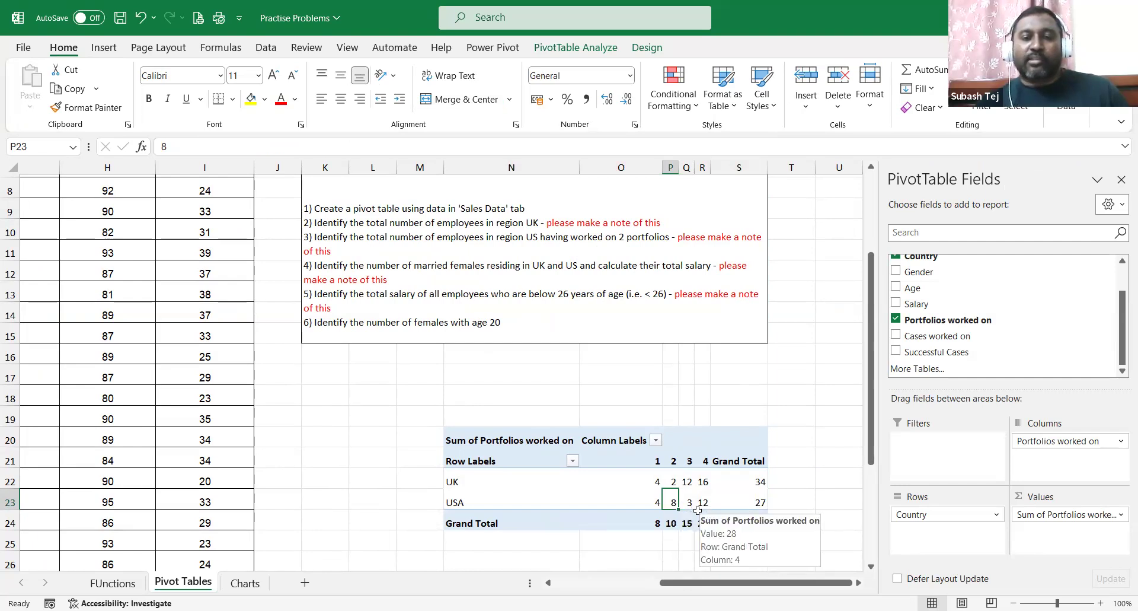
left_click(688, 502)
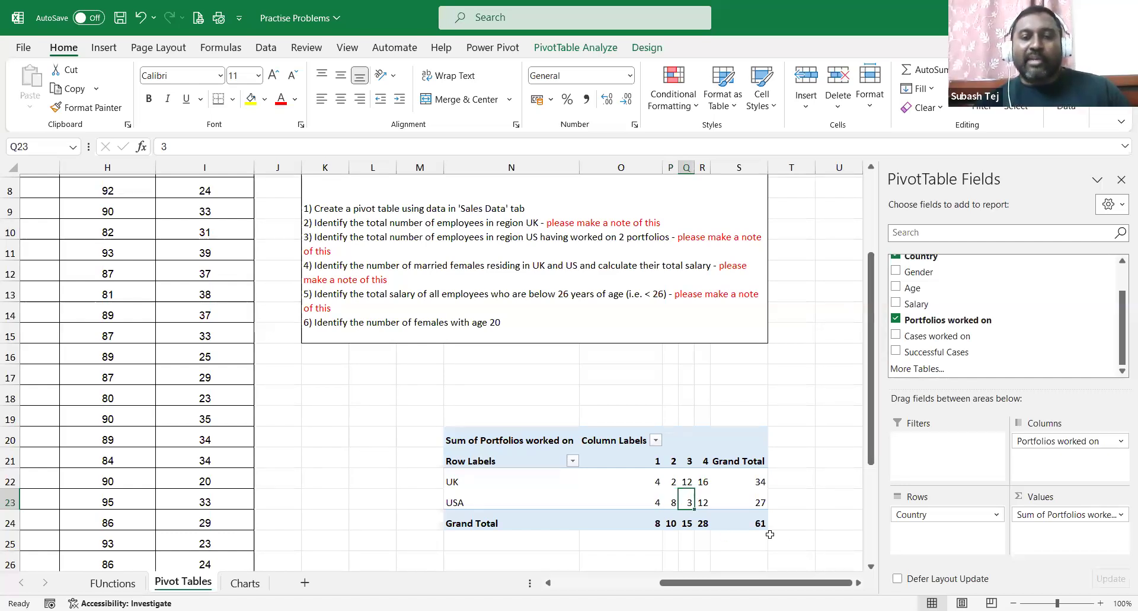
left_click(703, 481)
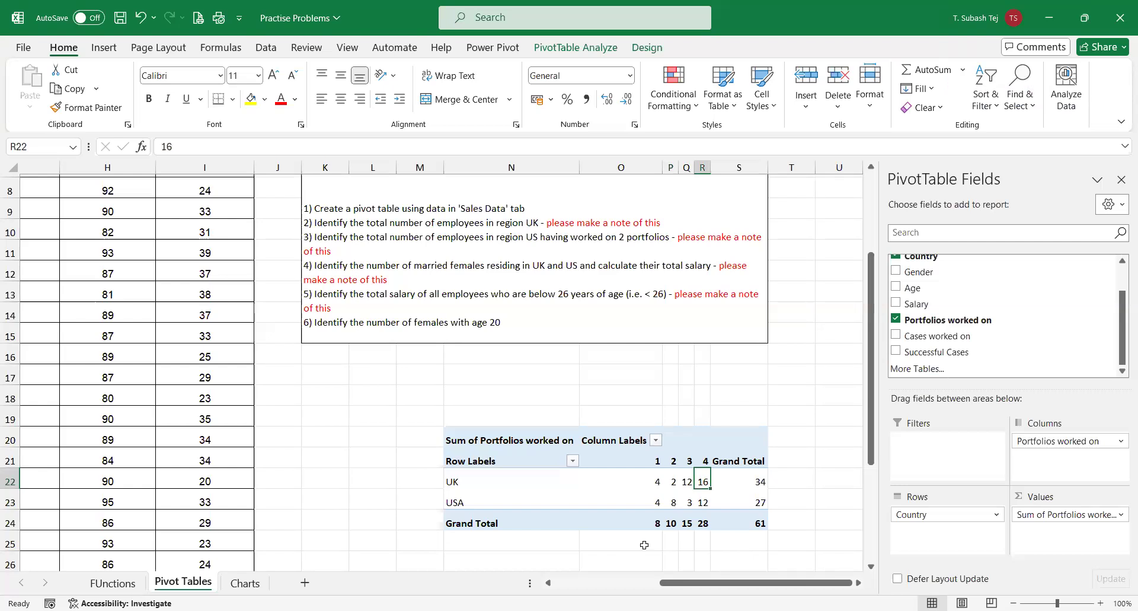
left_click_drag(1064, 514, 1050, 345)
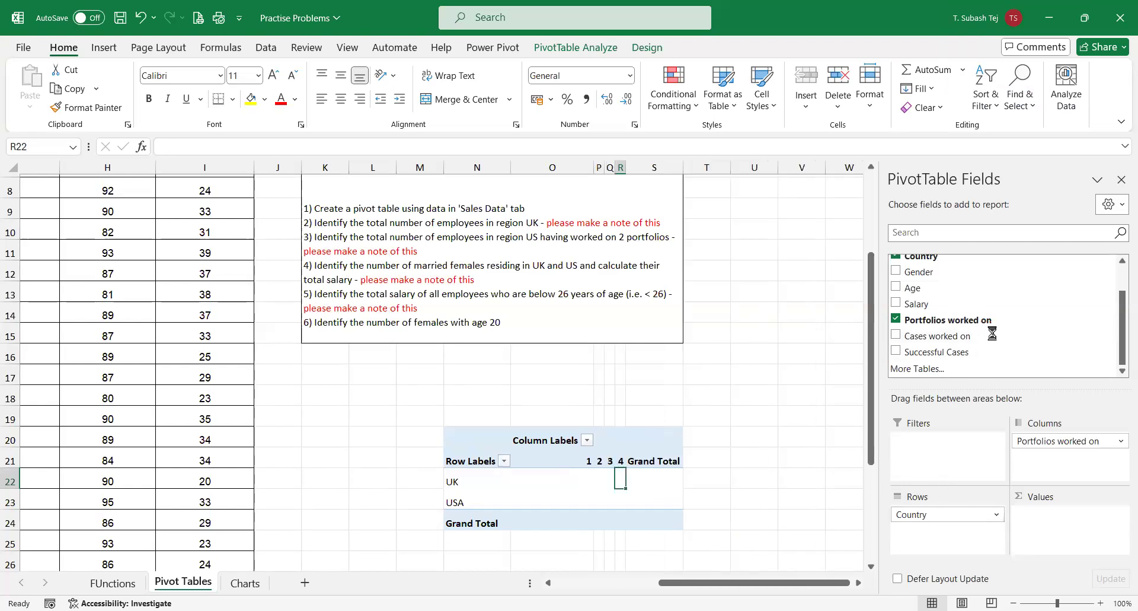
Remove the remaining fields from the PivotTable layout.
left_click_drag(1058, 440, 1010, 338)
scroll(621, 389, "up", 2)
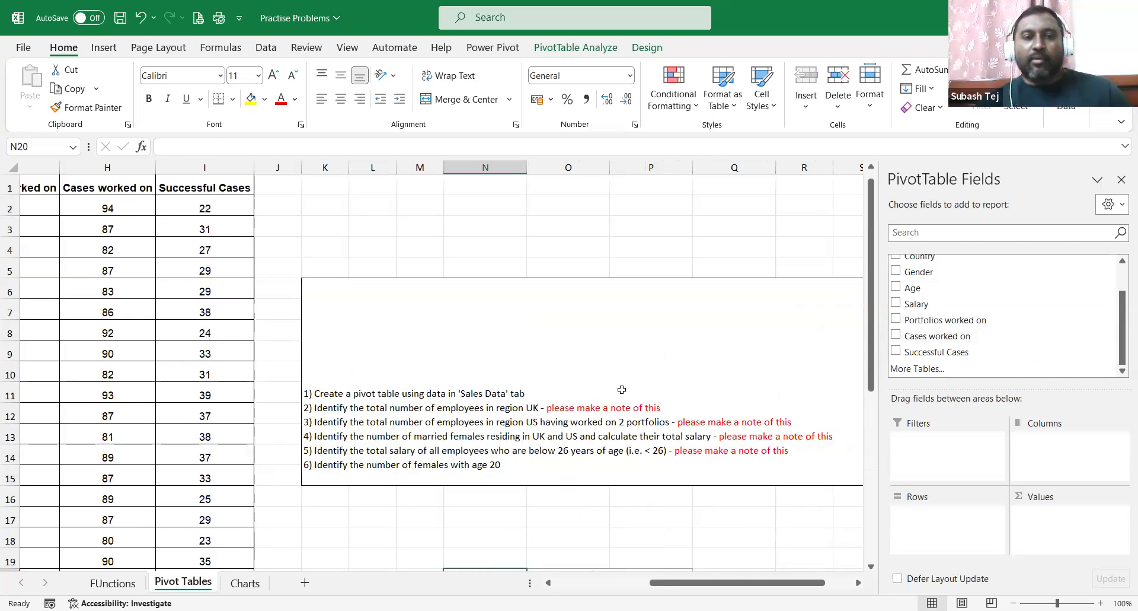
scroll(621, 389, "down", 1)
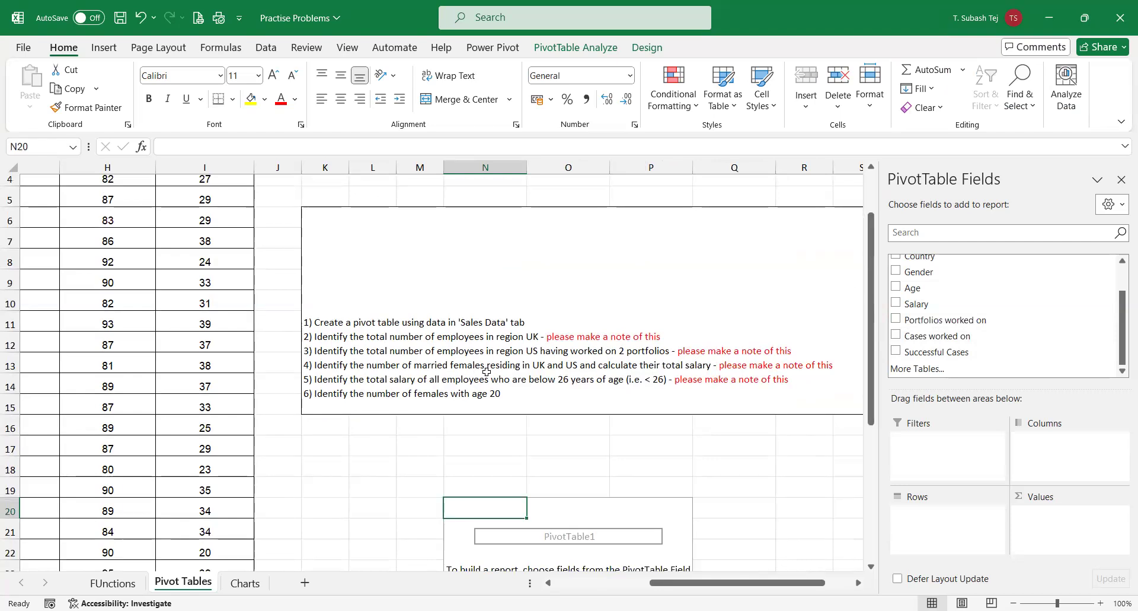
scroll(486, 371, "down", 1)
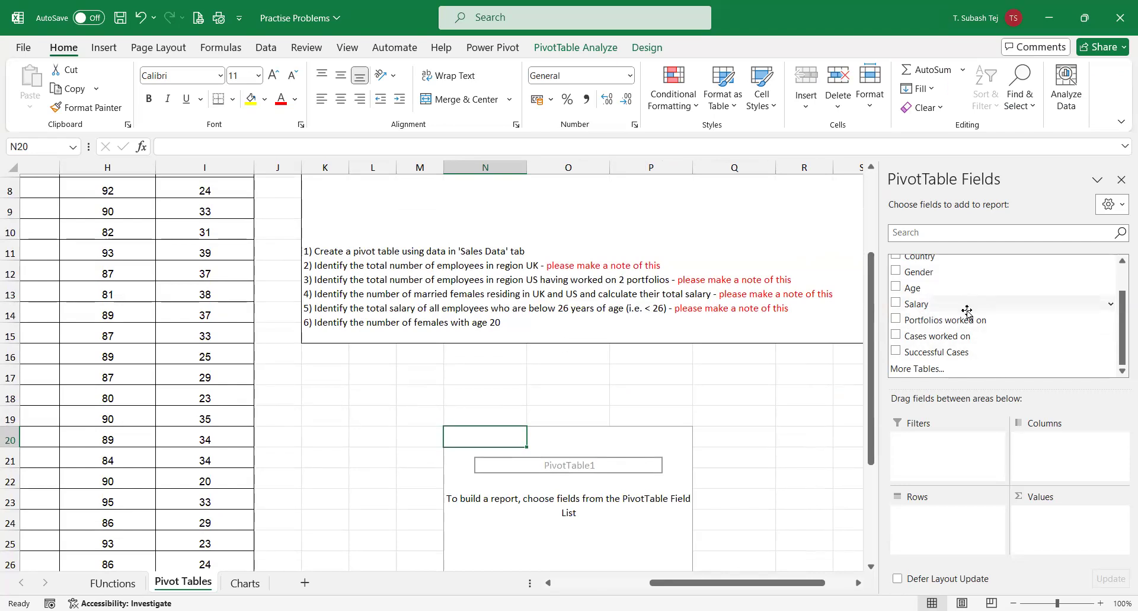
scroll(1115, 329, "up", 1)
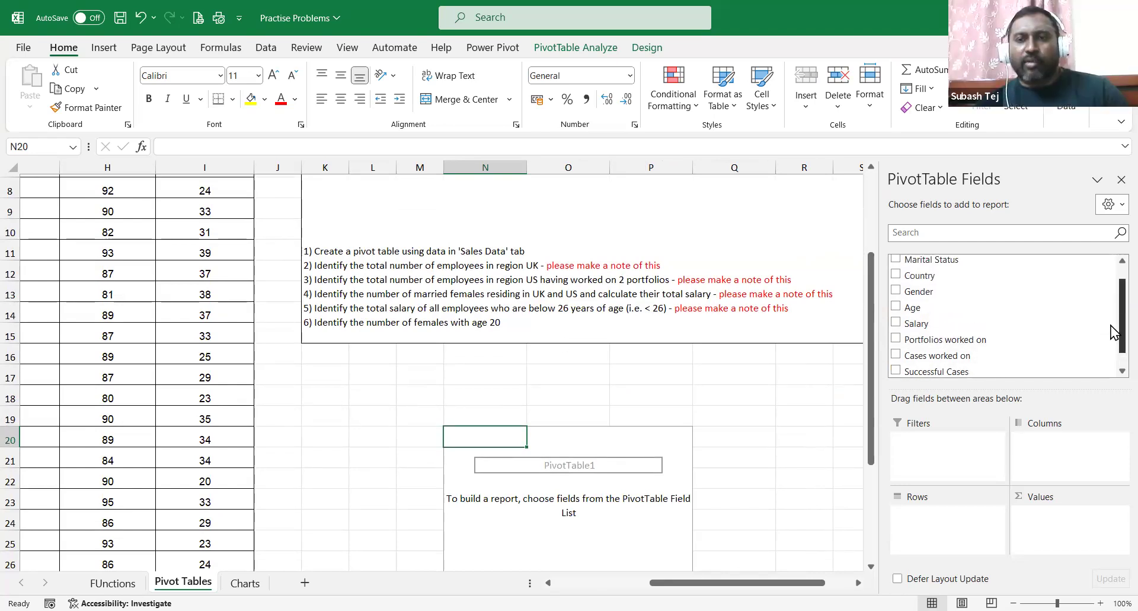
Lay out Country rows, Gender columns and Count of Gender, then check the female and 25 grand totals.
left_click_drag(932, 277, 947, 521)
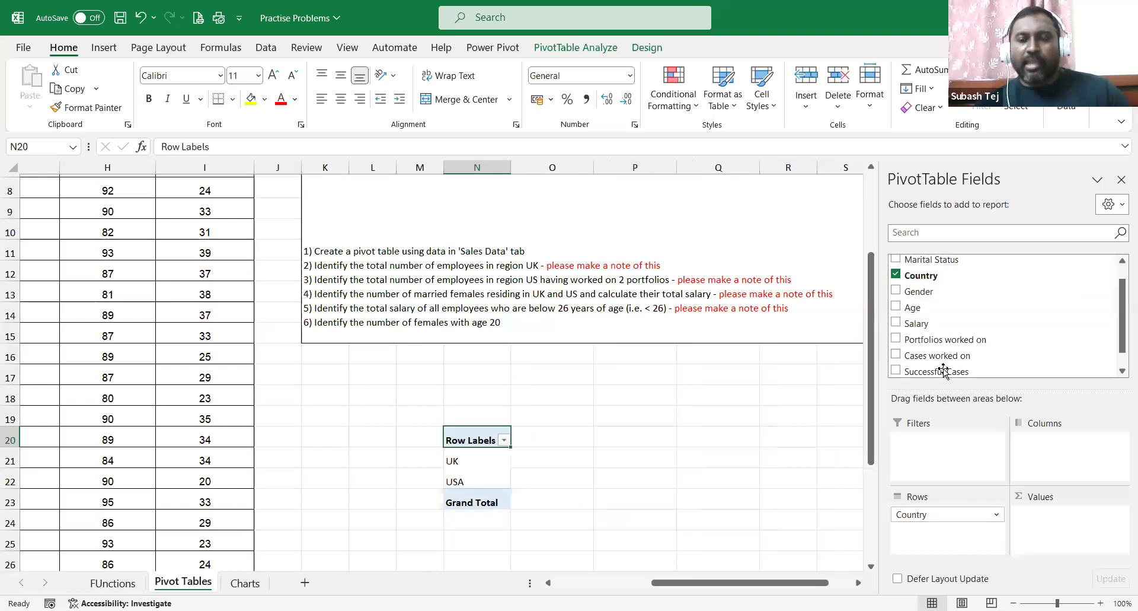
left_click_drag(920, 291, 1078, 467)
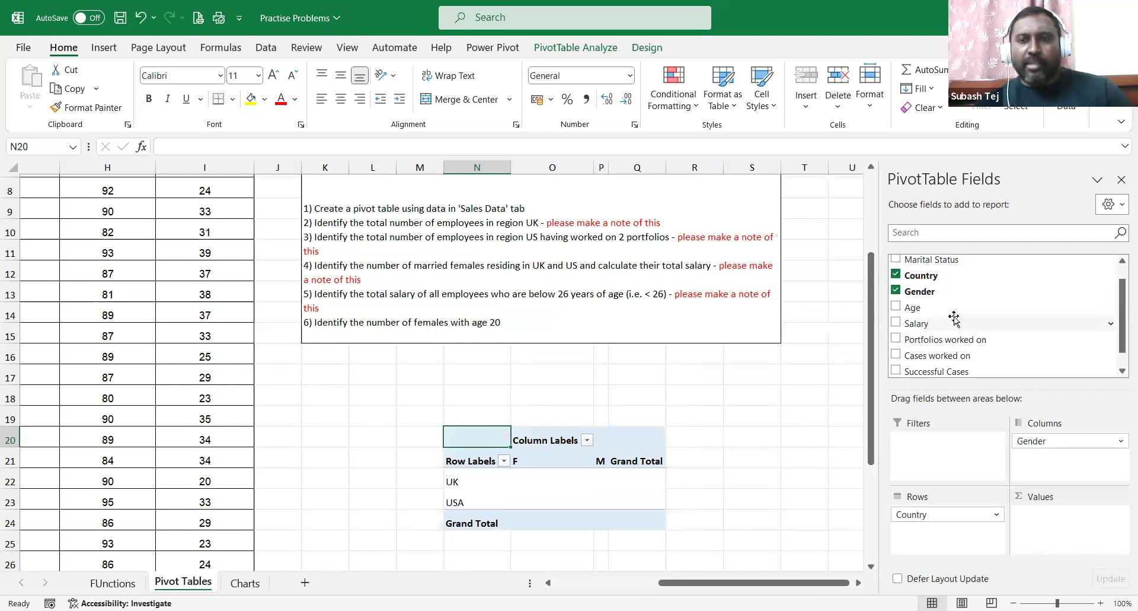
left_click_drag(939, 297, 1054, 536)
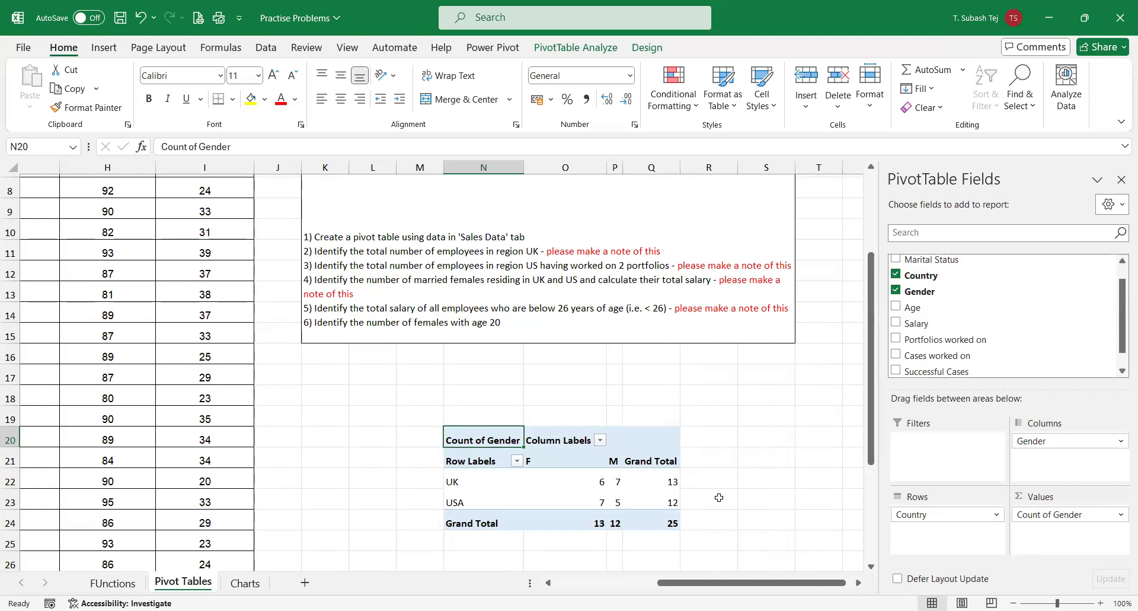
left_click(600, 522)
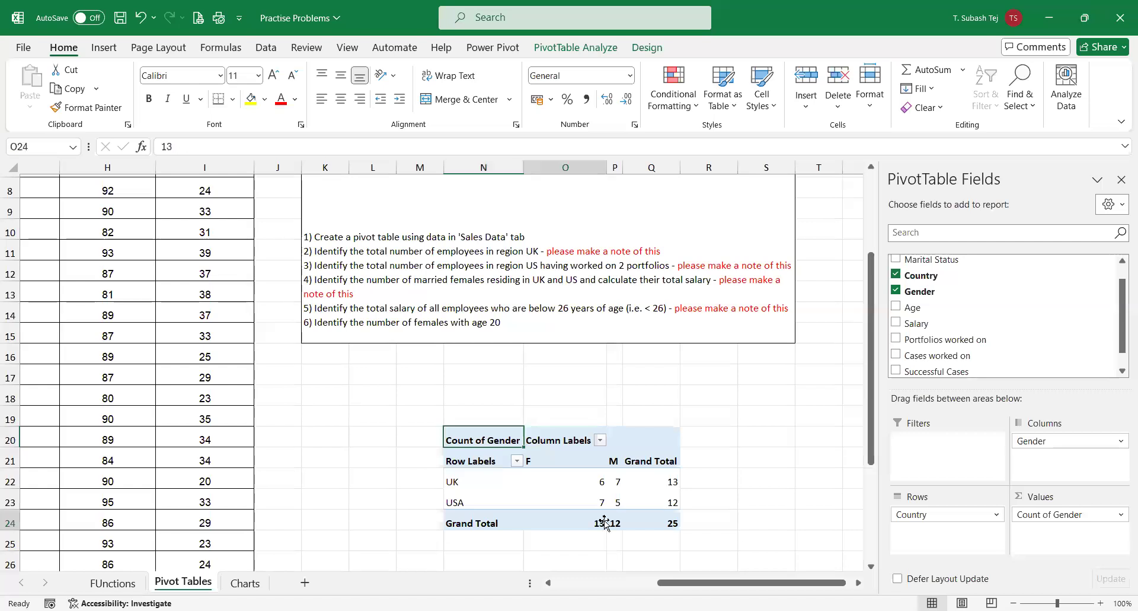
left_click(676, 523)
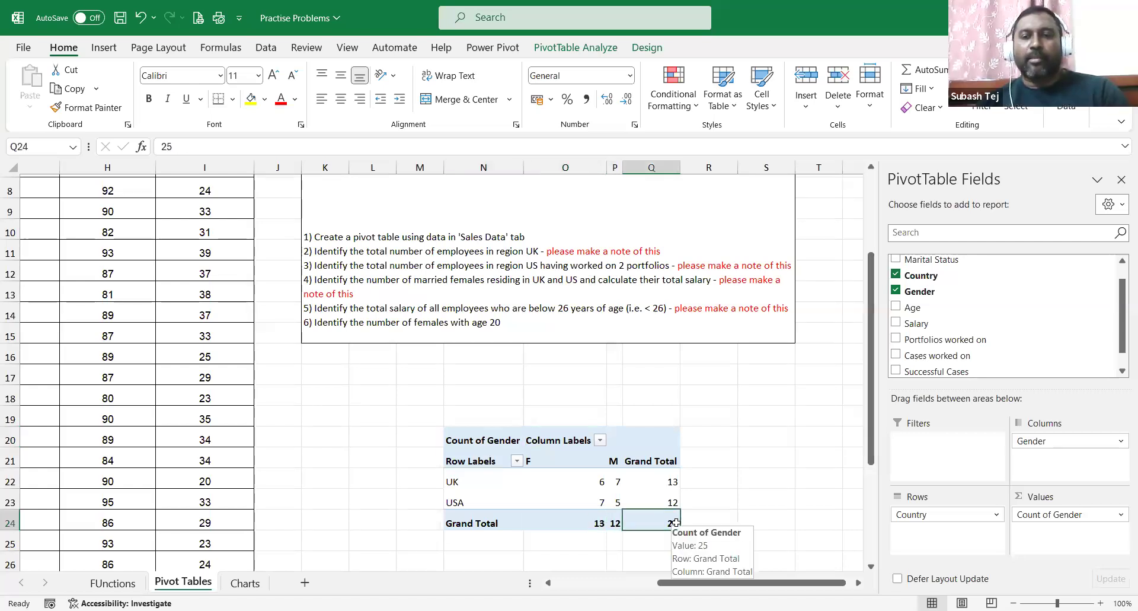
scroll(992, 307, "up", 1)
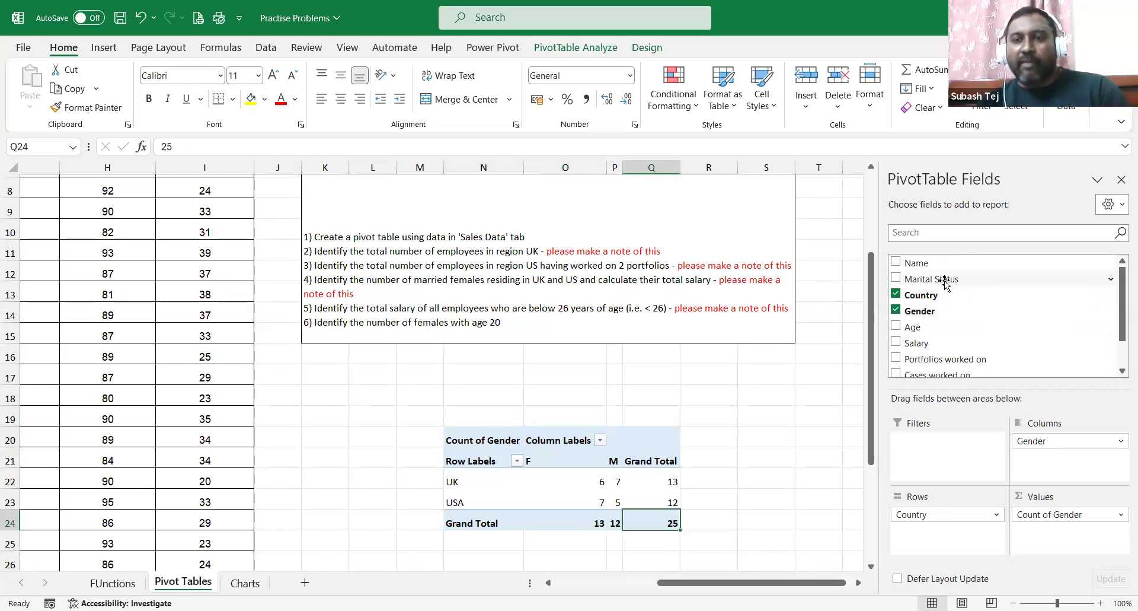
Add Marital Status as a report filter set to Married: 5 females, 7 males, 12 total.
left_click_drag(945, 281, 939, 456)
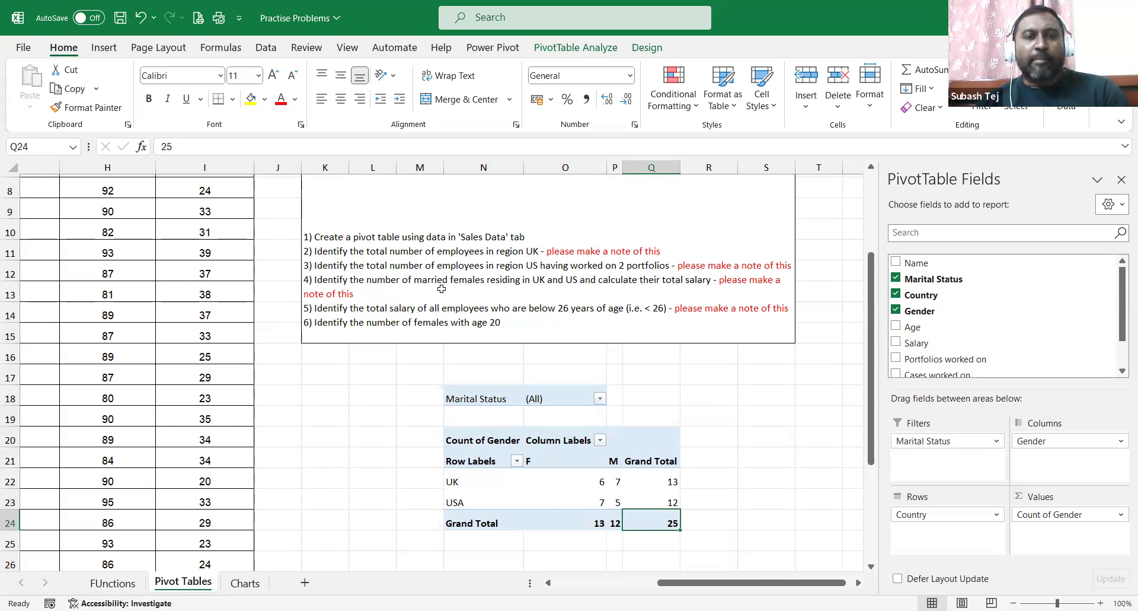
left_click(600, 398)
left_click(462, 449)
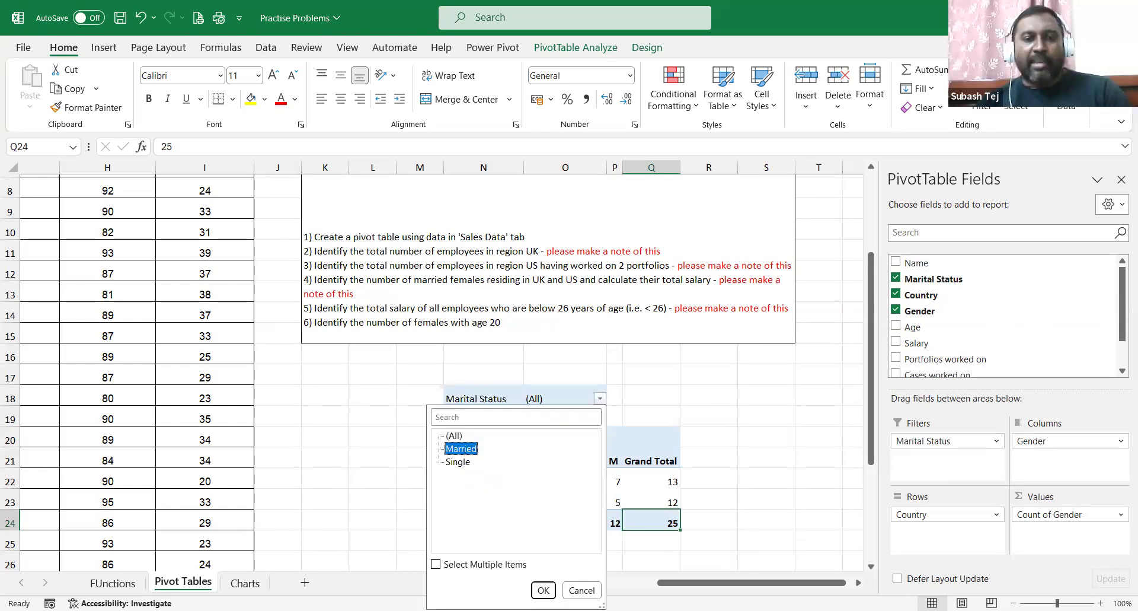
left_click(543, 590)
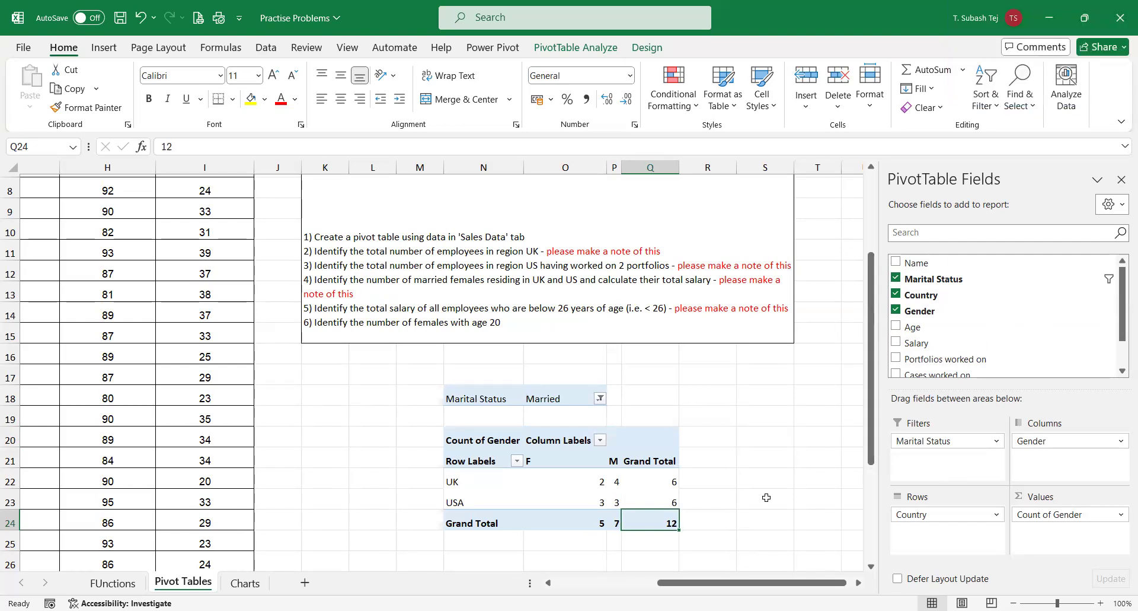
Switch the Marital Status filter to Single and check the totals: 8 females, 13 employees.
left_click(601, 502)
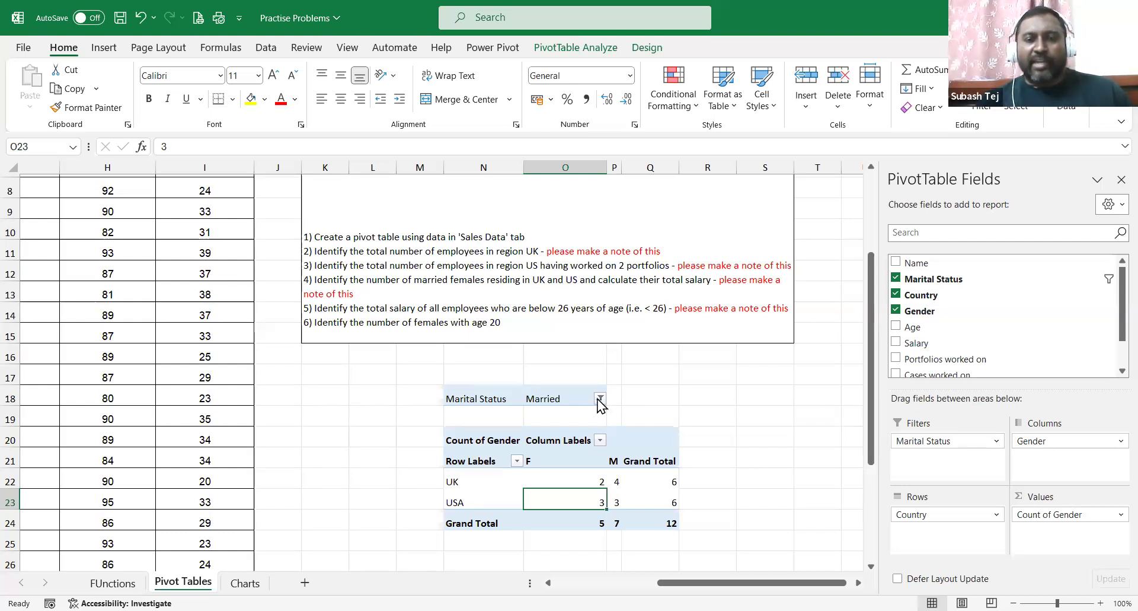
left_click(600, 398)
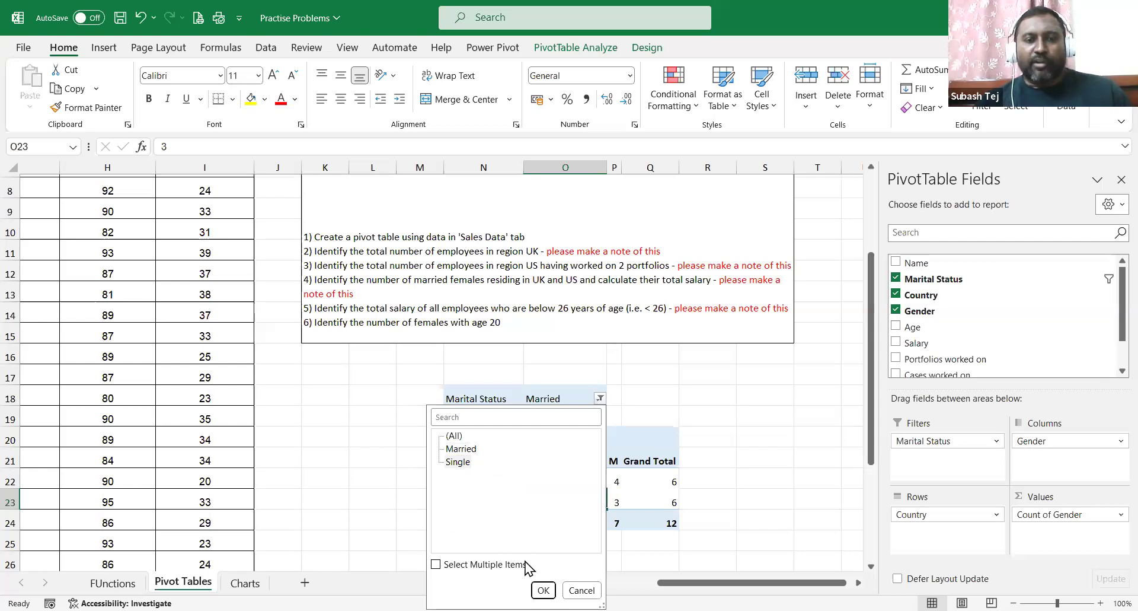
left_click(543, 590)
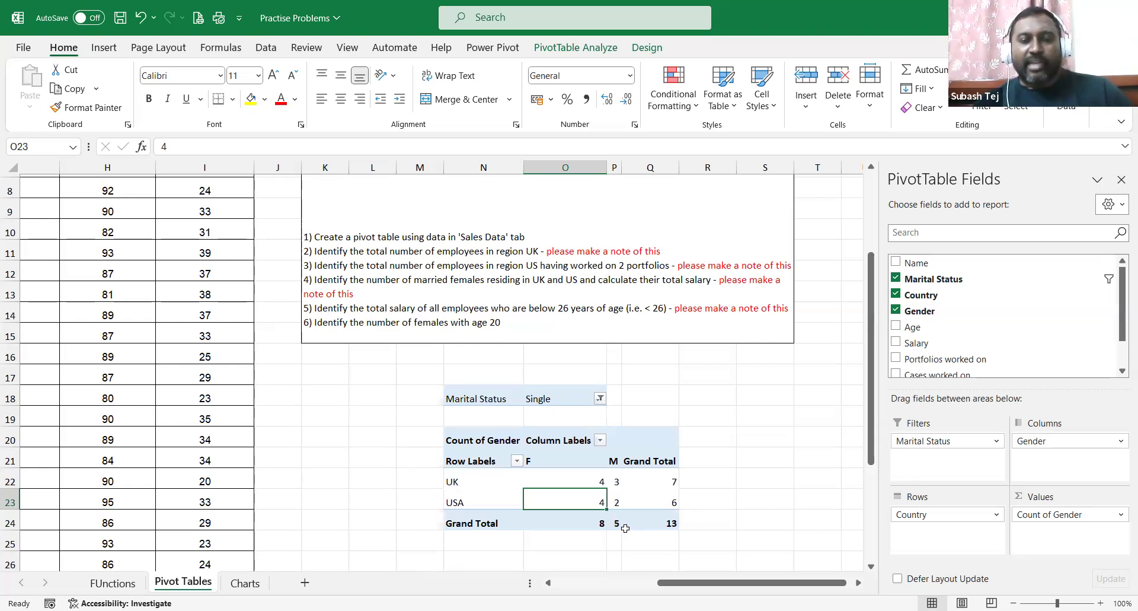
left_click(598, 524)
left_click(624, 524)
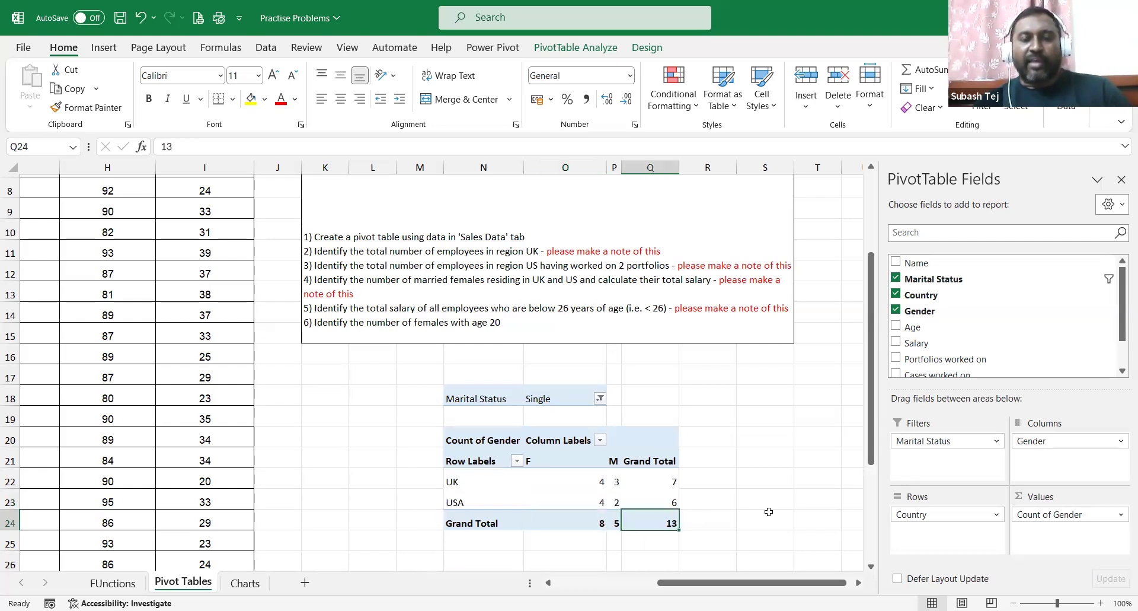